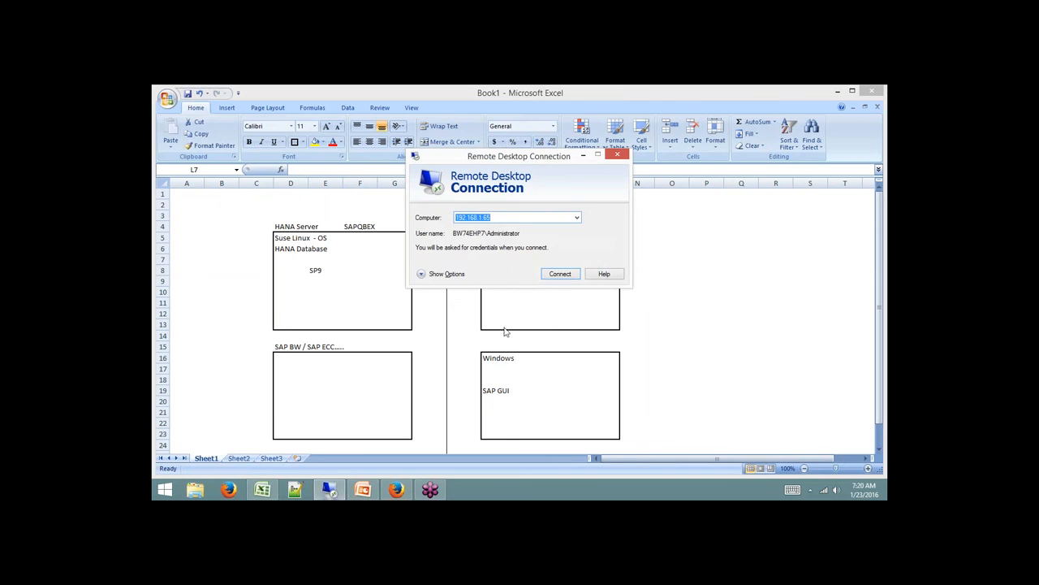
# Repeatedly try connecting to 192.168.1.65, cancelling each slow attempt.
pyautogui.click(573, 273)
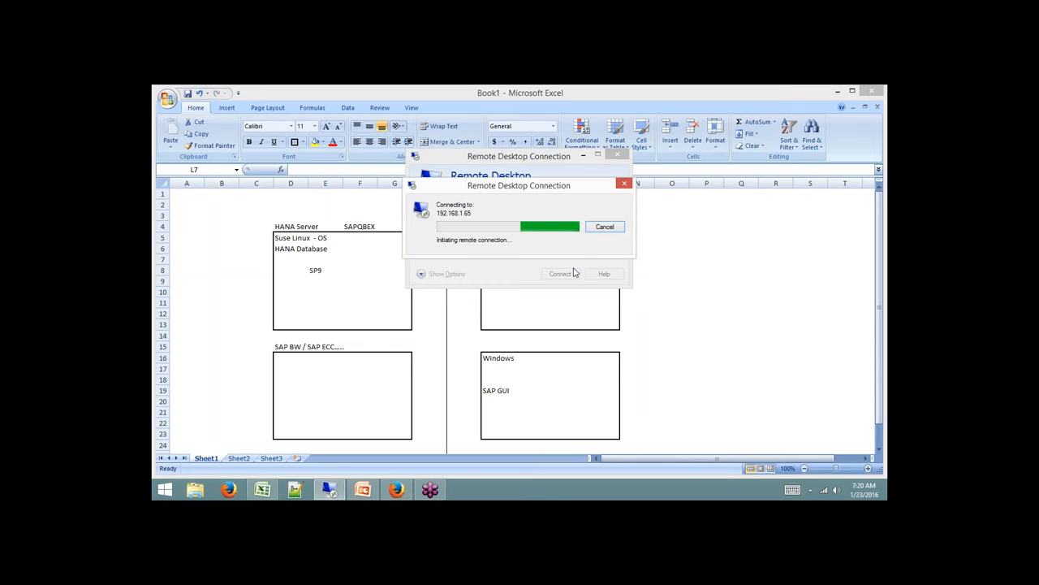
pyautogui.click(605, 226)
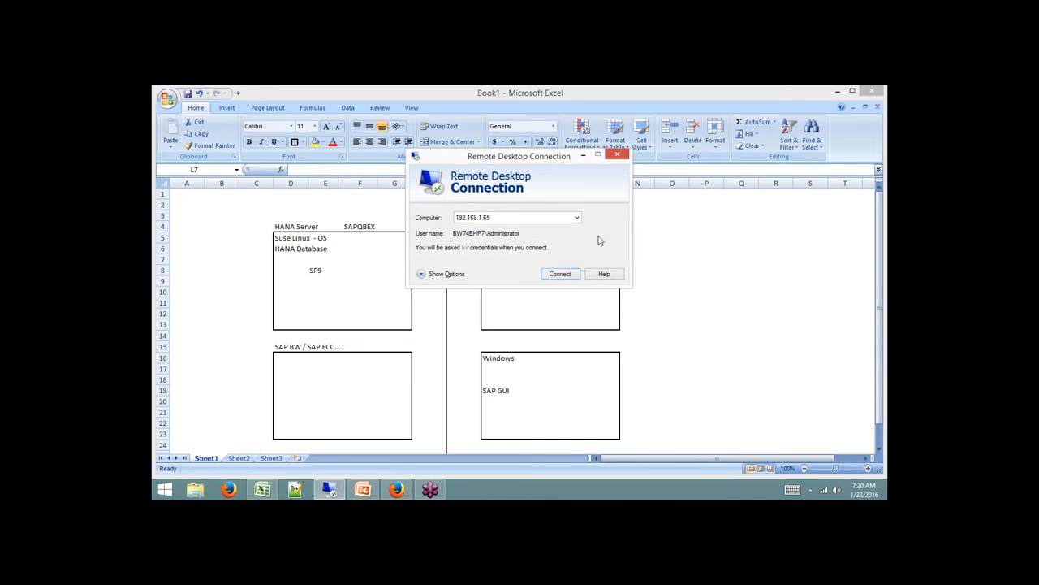
pyautogui.click(560, 276)
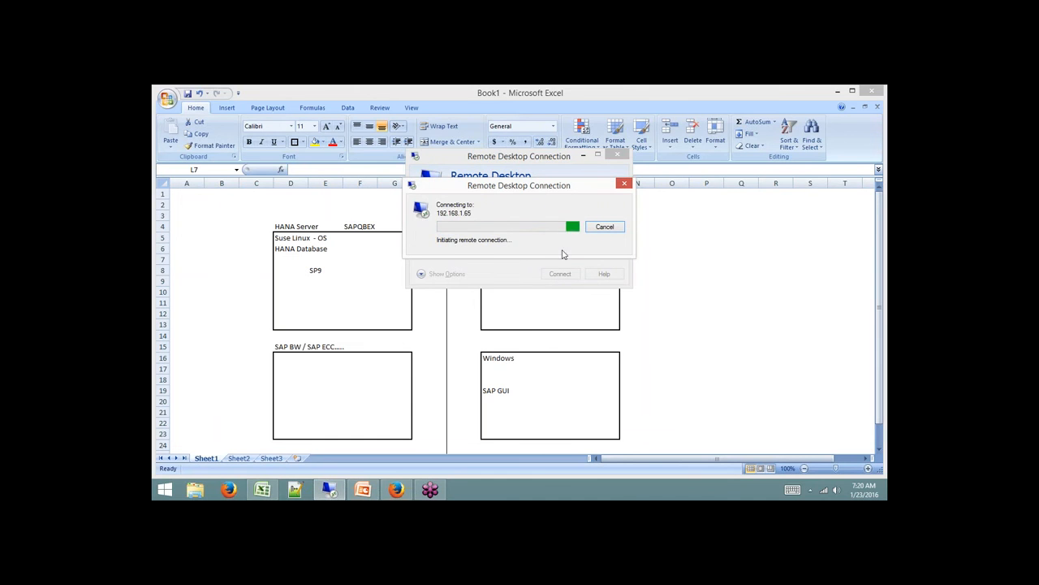
pyautogui.click(605, 227)
pyautogui.click(617, 155)
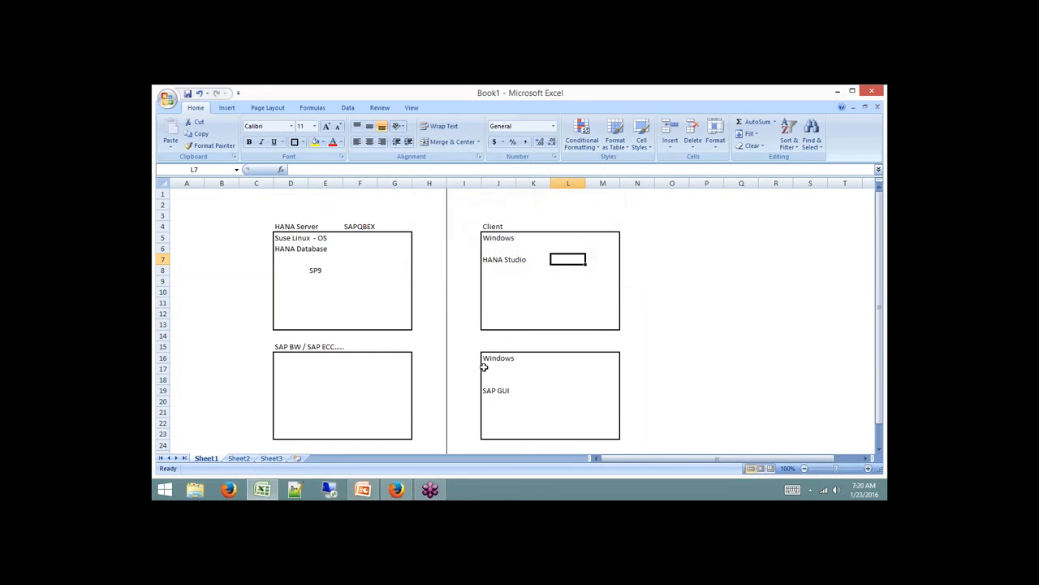
pyautogui.click(329, 488)
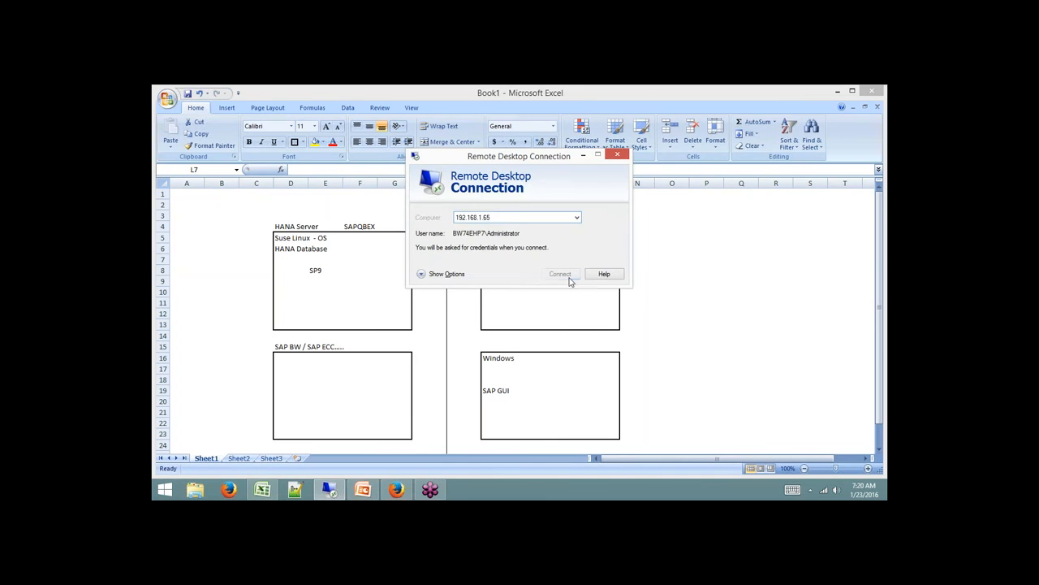
pyautogui.click(570, 279)
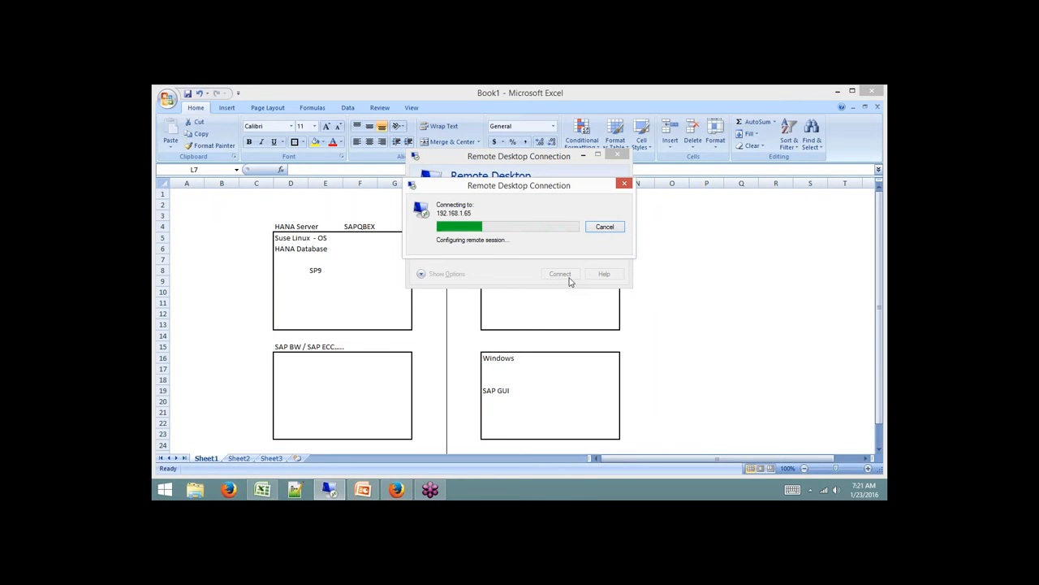
pyautogui.click(605, 227)
pyautogui.click(568, 259)
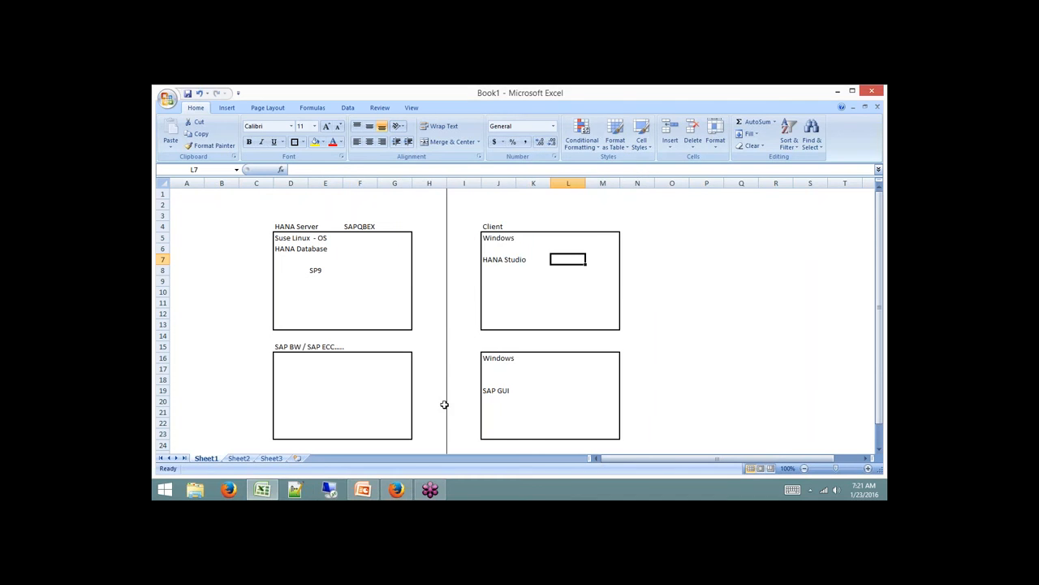
pyautogui.click(328, 490)
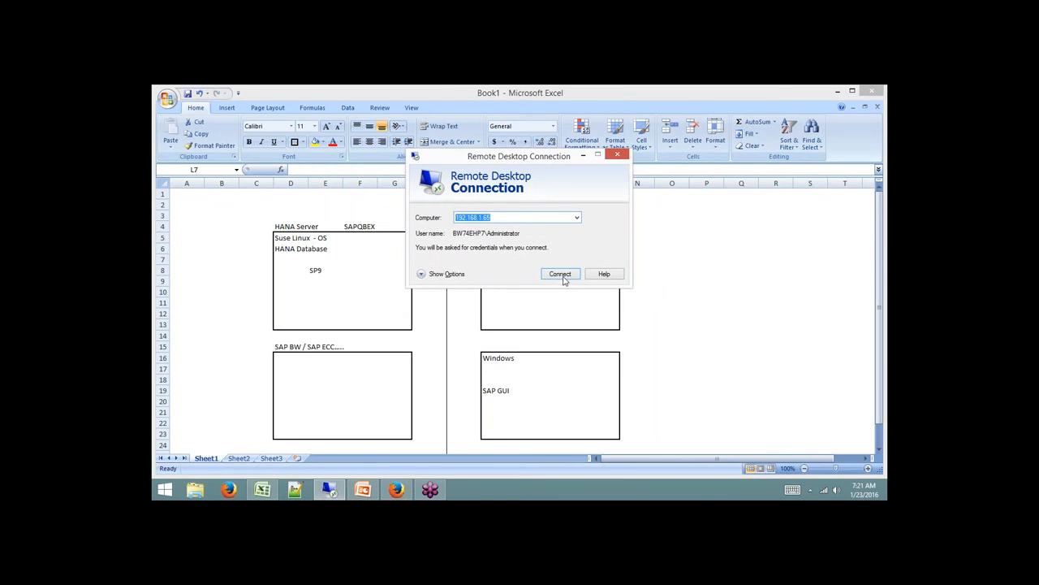
pyautogui.click(562, 276)
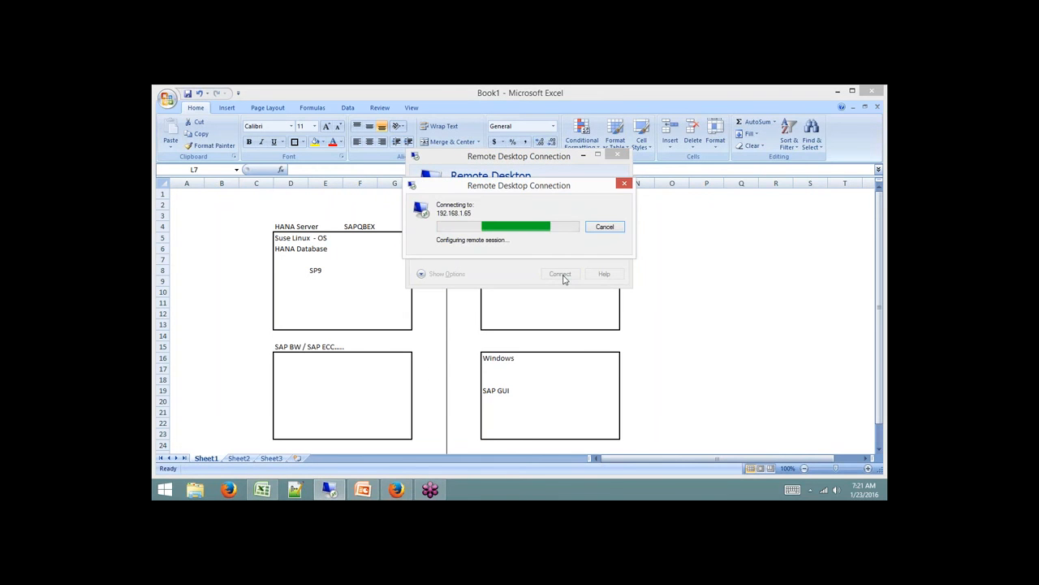
pyautogui.click(605, 227)
# Change the Computer address to 192.168.1.62 and connect.
pyautogui.click(532, 220)
pyautogui.press('BackSpace')
pyautogui.write('2')
pyautogui.press('Return')
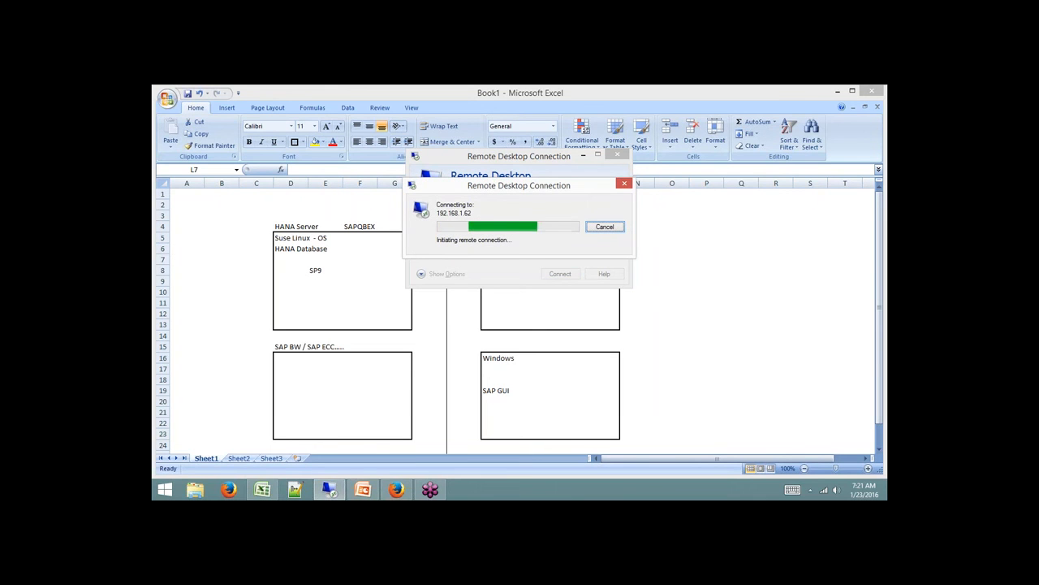
# Check the qbextech Wi-Fi network entry in the tray Networks list.
pyautogui.click(828, 490)
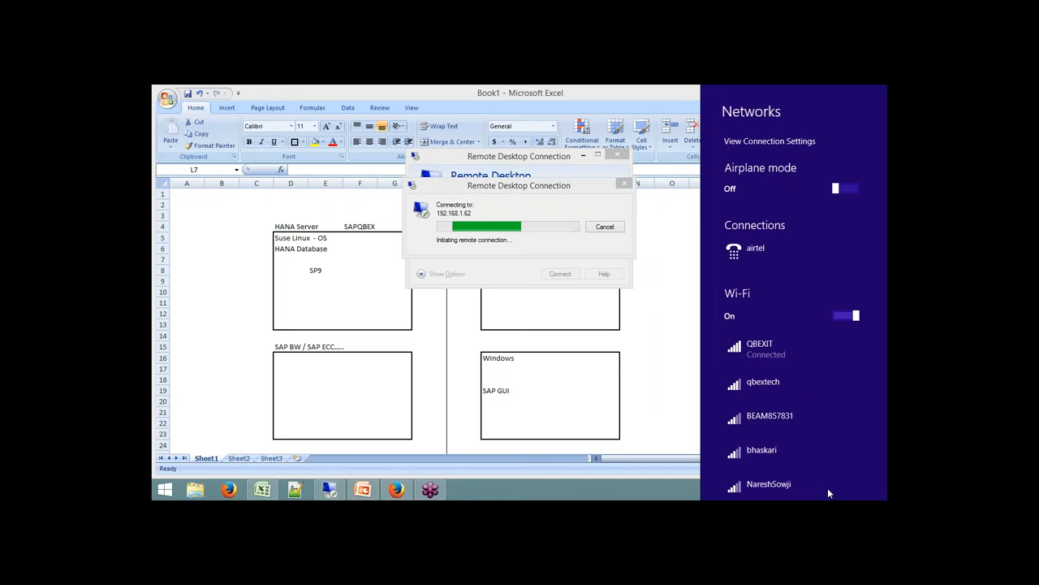
pyautogui.click(799, 383)
pyautogui.click(668, 301)
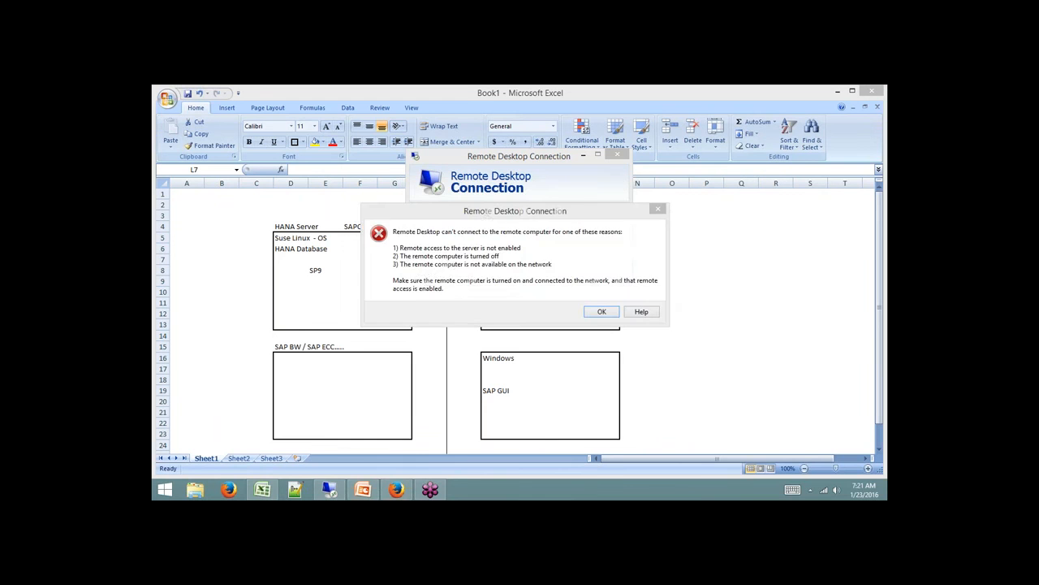
# Dismiss the can't-connect error and reconnect to 192.168.1.65.
pyautogui.click(601, 312)
pyautogui.click(510, 216)
pyautogui.press('BackSpace')
pyautogui.write('5')
pyautogui.press('Return')
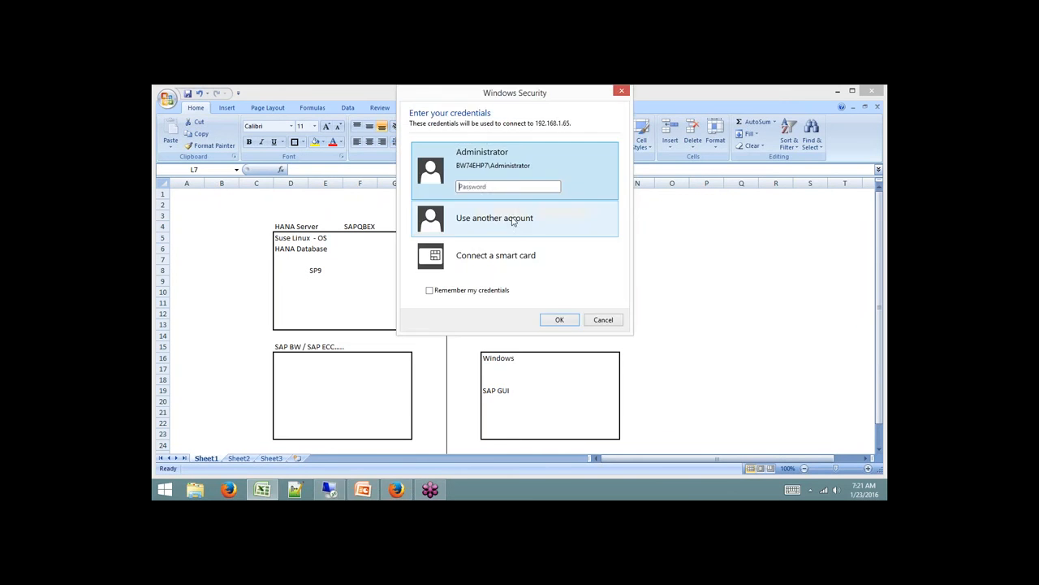
# Sign in with the administrator password and accept the certificate warning.
pyautogui.write('*********')
pyautogui.press('Return')
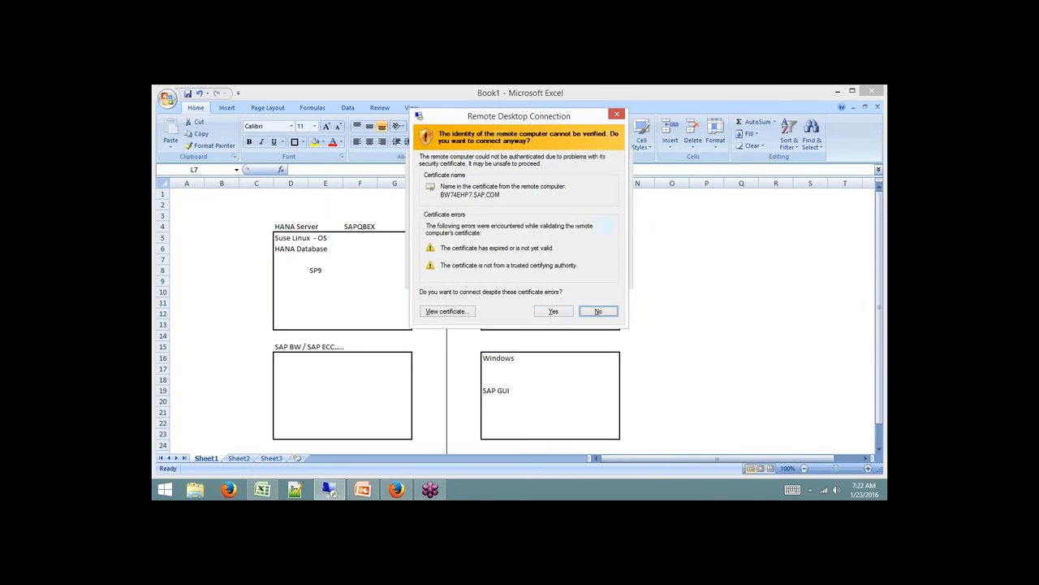
pyautogui.click(555, 313)
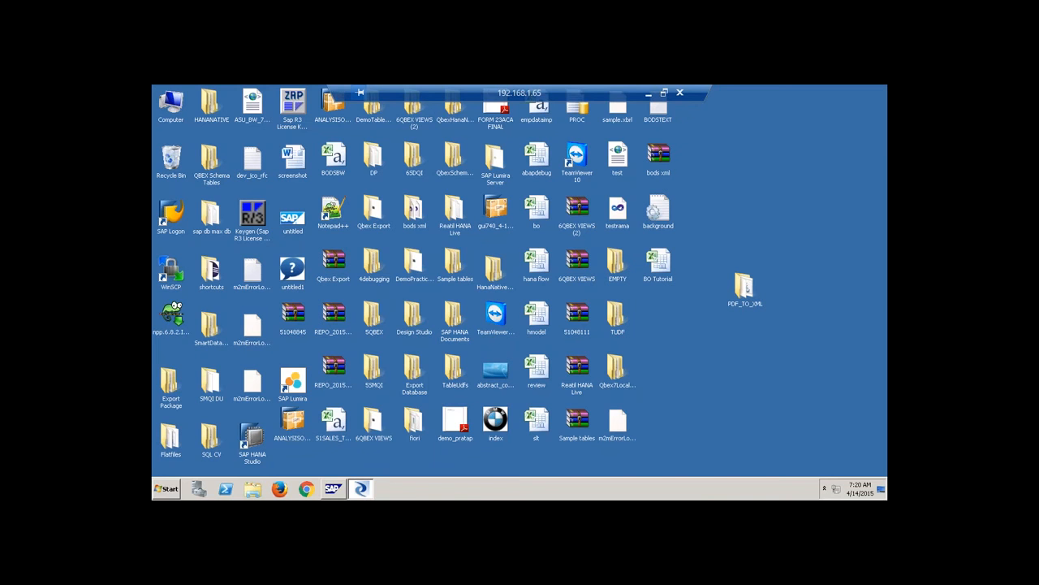
# Turn off Show desktop icons on the remote desktop.
pyautogui.rightClick(719, 286)
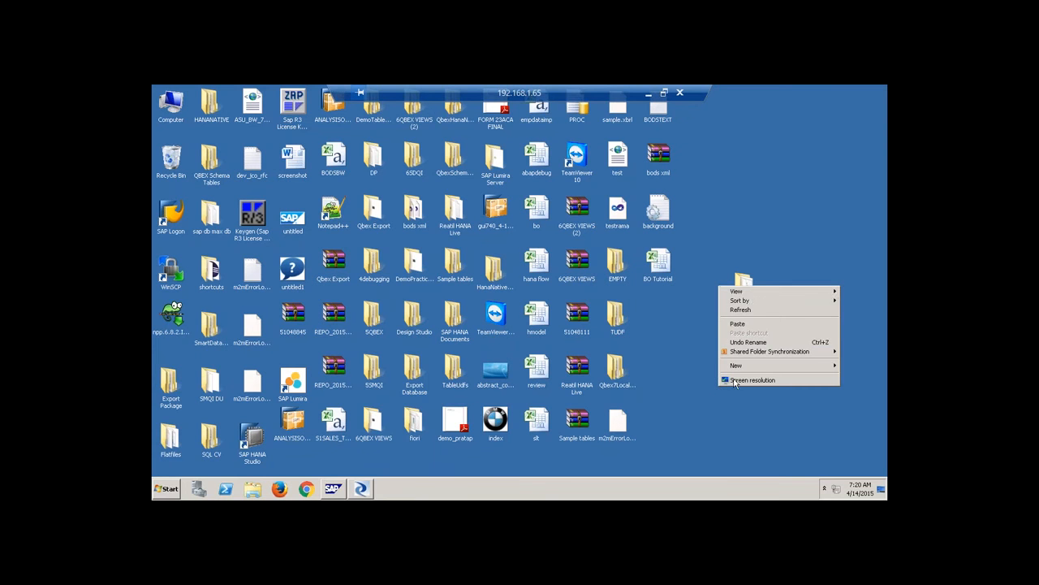
pyautogui.moveTo(741, 292)
pyautogui.click(682, 347)
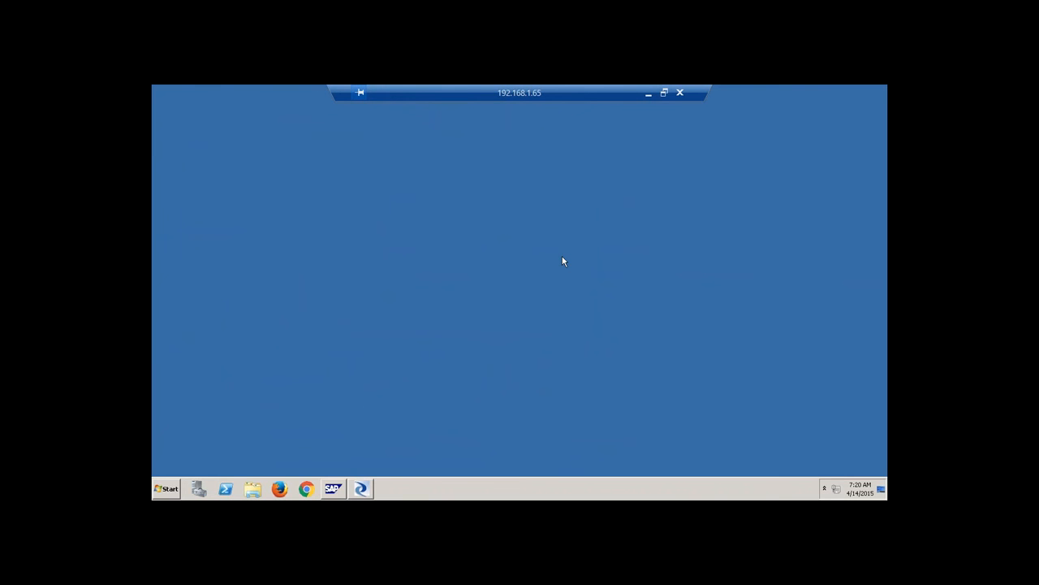
# Launch SAP HANA Studio from the SAP HANA program group.
pyautogui.click(164, 489)
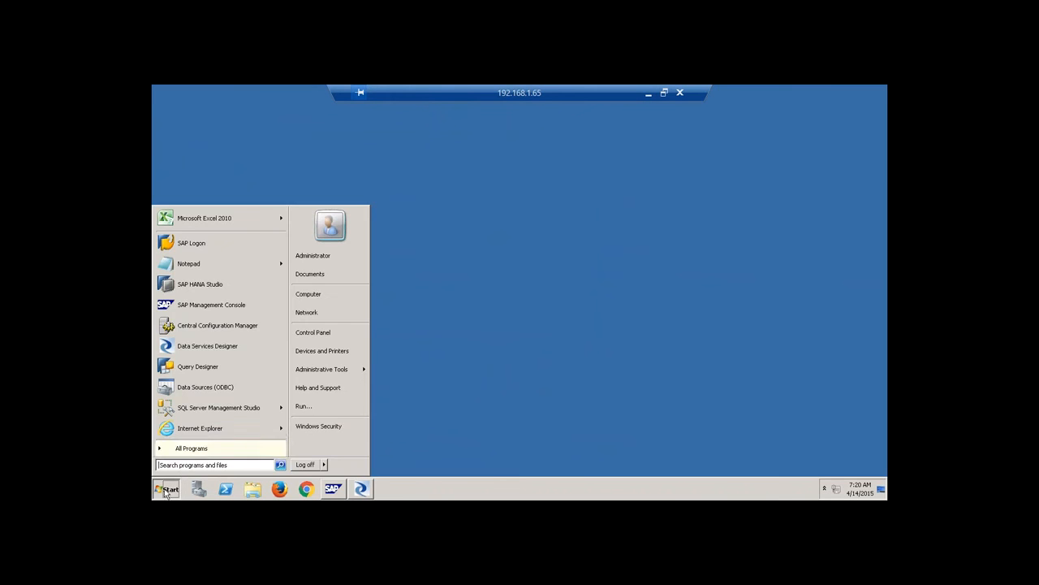
pyautogui.click(199, 449)
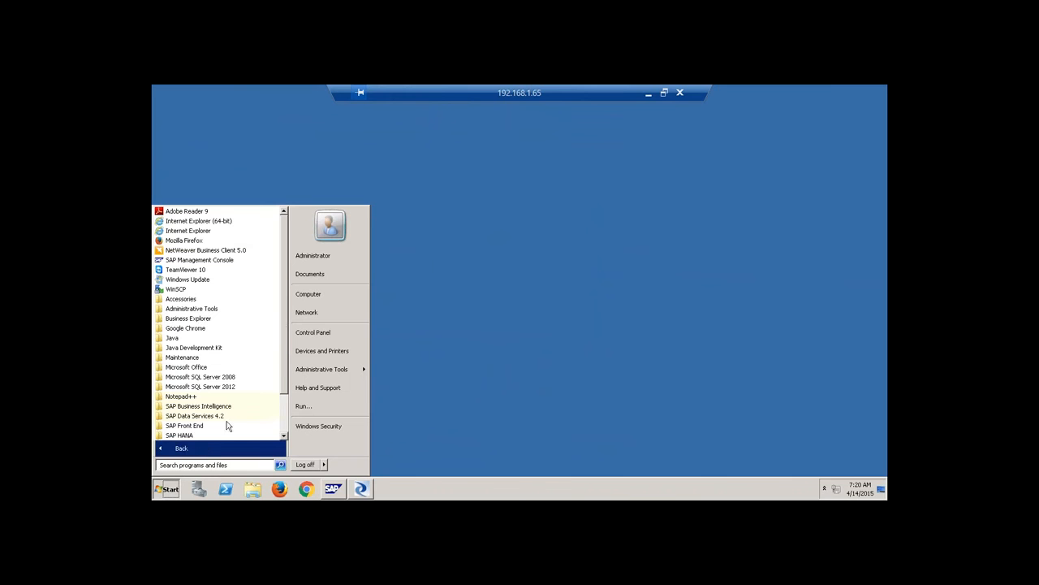
pyautogui.scroll(-2, 273, 405)
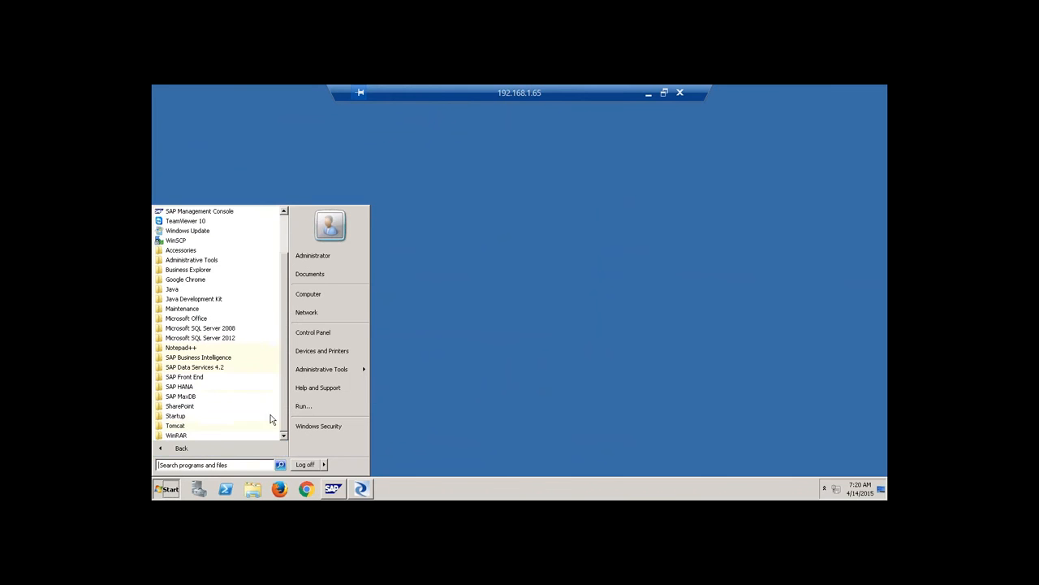
pyautogui.click(195, 386)
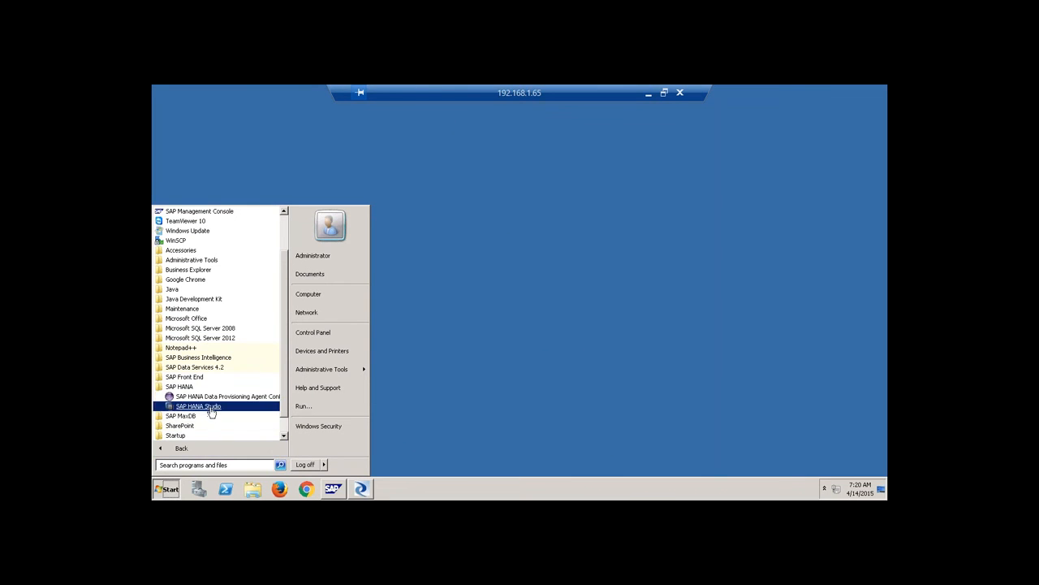
pyautogui.click(199, 406)
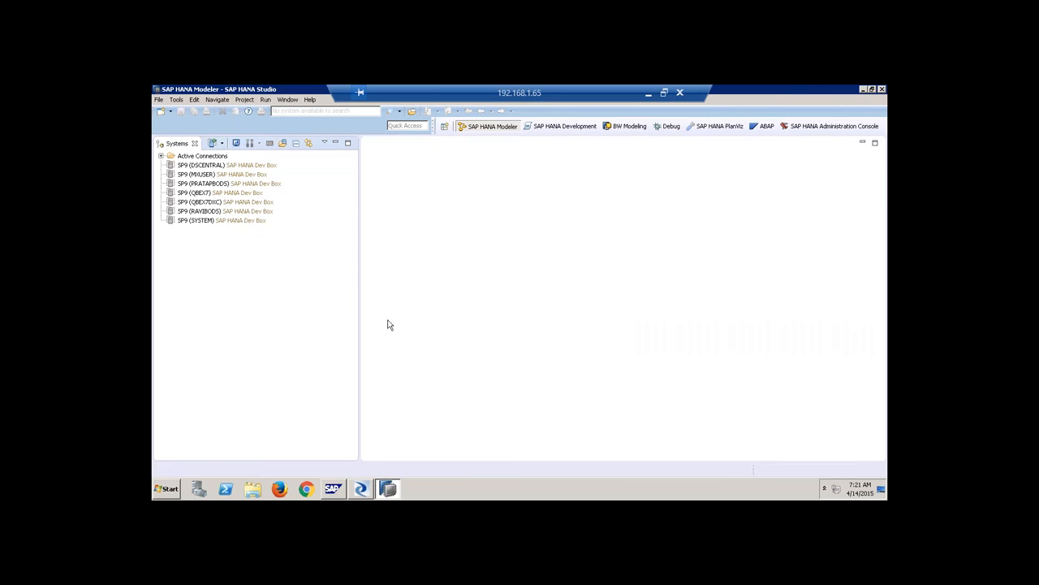
# Browse the available perspectives and open the BW Modeling perspective.
pyautogui.click(445, 127)
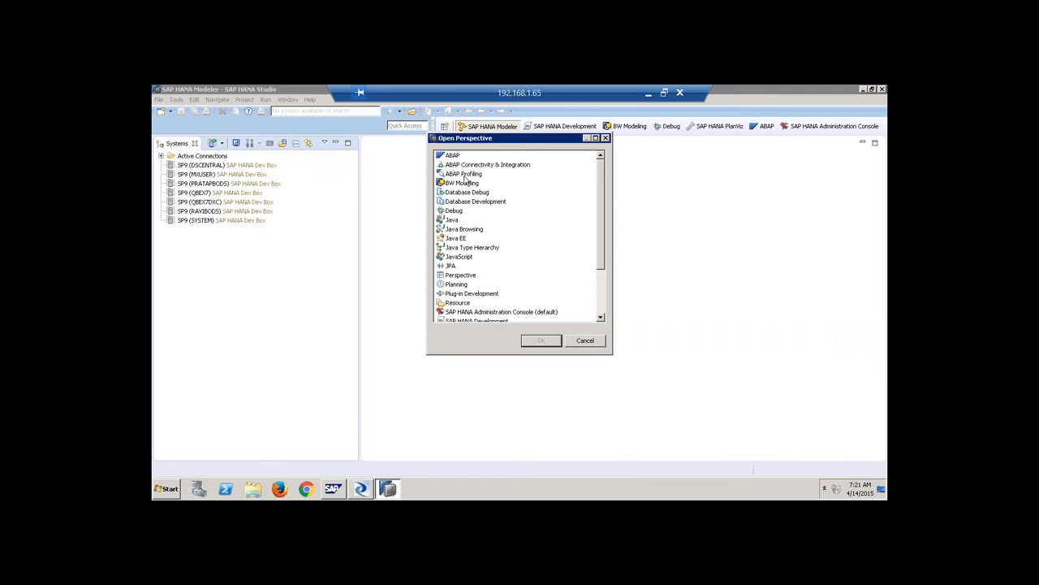
pyautogui.click(458, 156)
pyautogui.click(475, 185)
pyautogui.moveTo(597, 237); pyautogui.dragTo(598, 282)
pyautogui.click(529, 248)
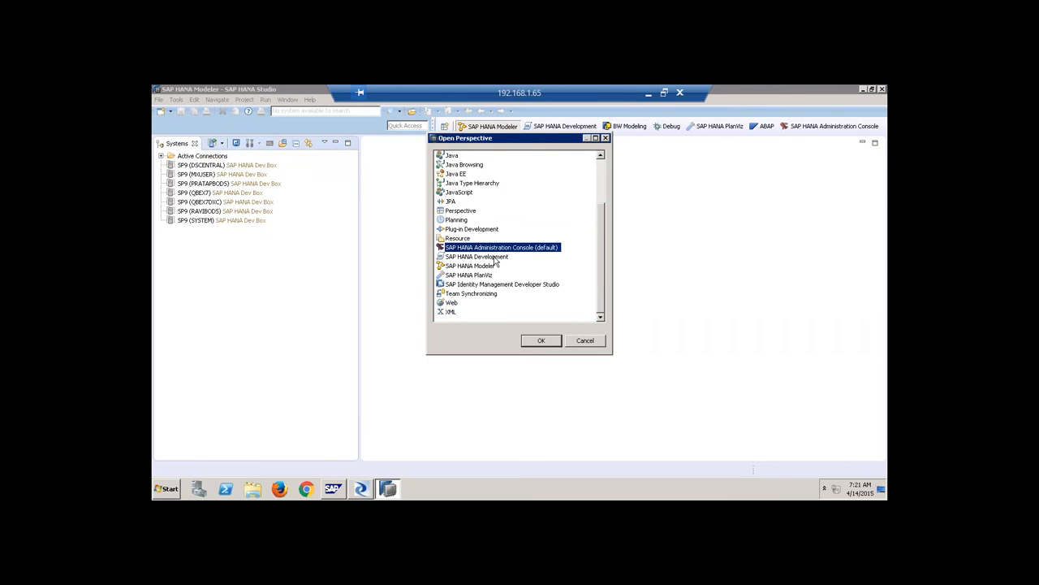
pyautogui.click(494, 257)
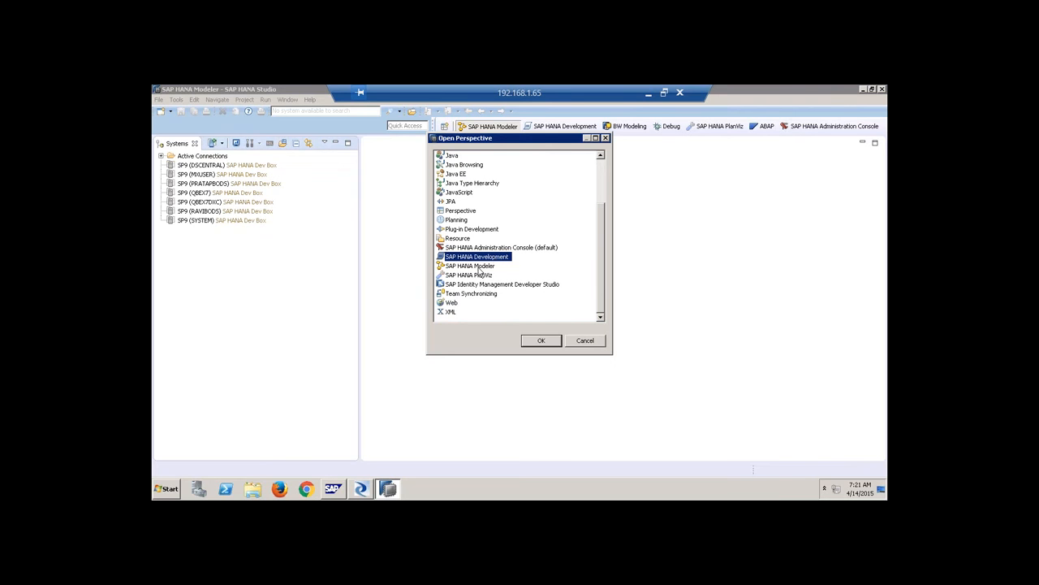
pyautogui.click(480, 266)
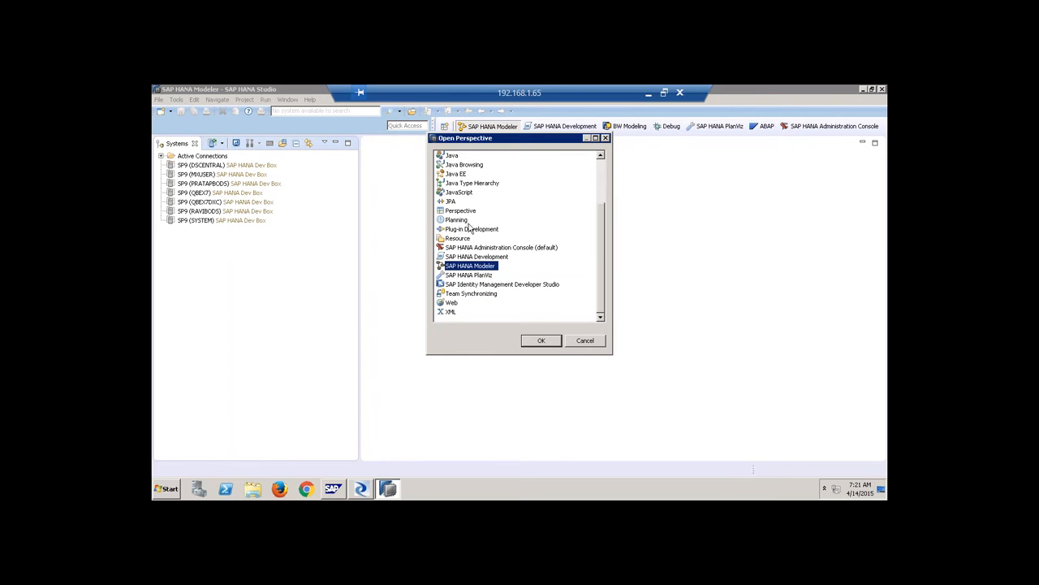
pyautogui.click(602, 173)
pyautogui.click(475, 183)
pyautogui.click(544, 340)
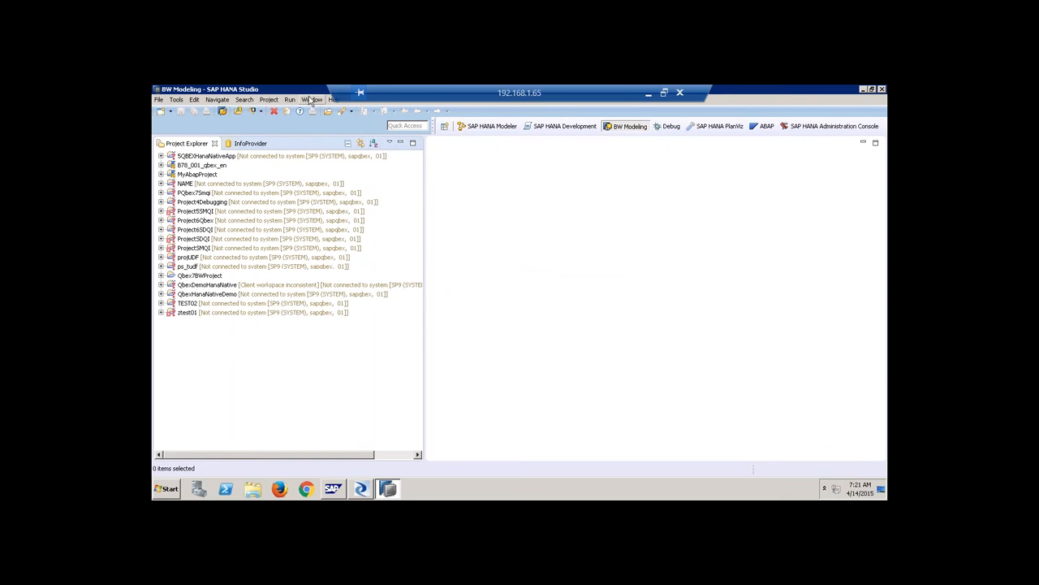
# Reset the BW Modeling layout, view History and BW Reporting Preview, then switch to SAP HANA Modeler.
pyautogui.click(312, 100)
pyautogui.click(331, 184)
pyautogui.click(558, 289)
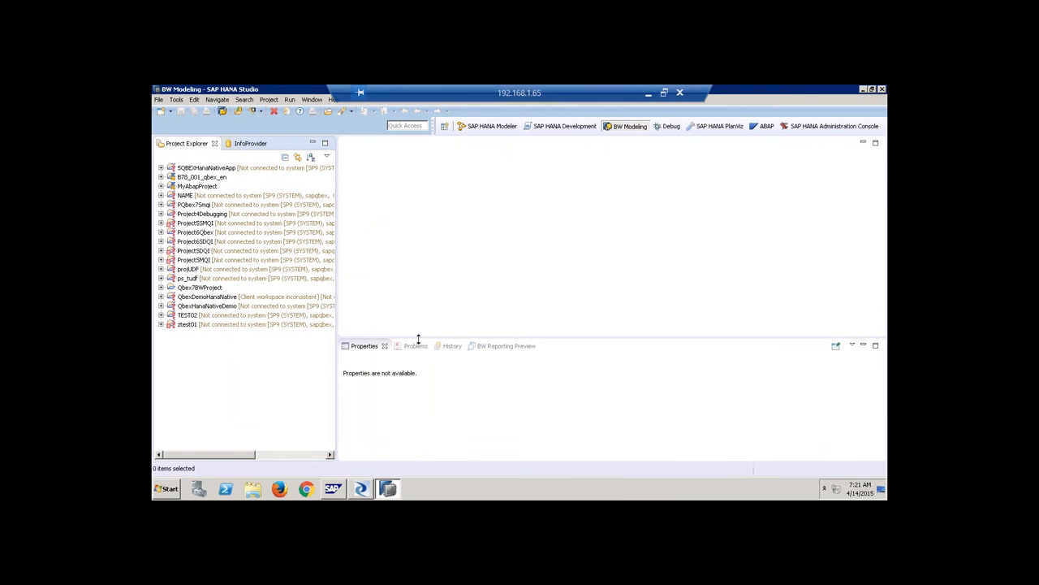
pyautogui.click(450, 347)
pyautogui.click(494, 347)
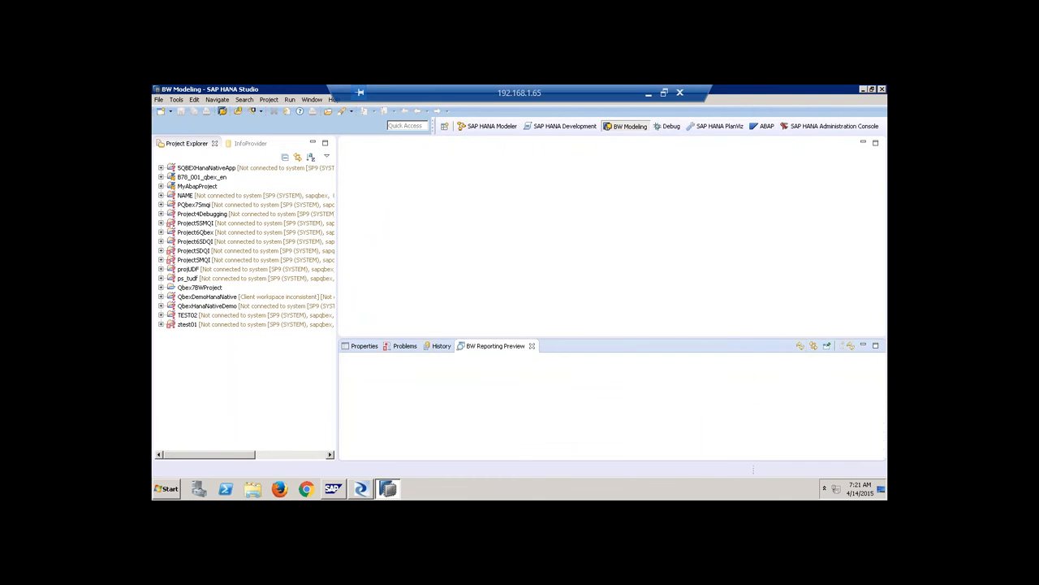
pyautogui.click(482, 128)
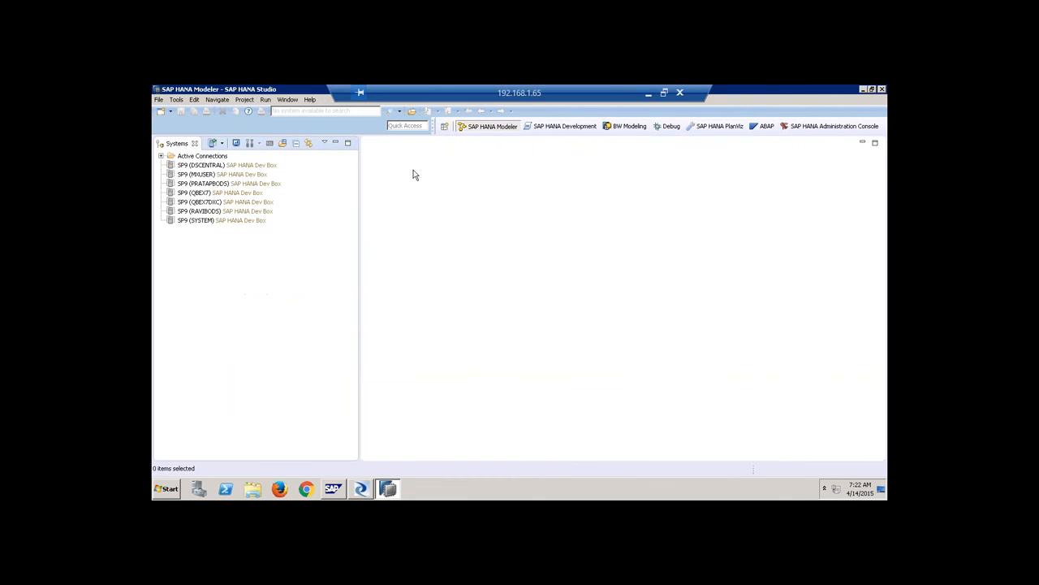
# Reset the SAP HANA Modeler layout to default, then switch to the Administration Console perspective.
pyautogui.click(284, 100)
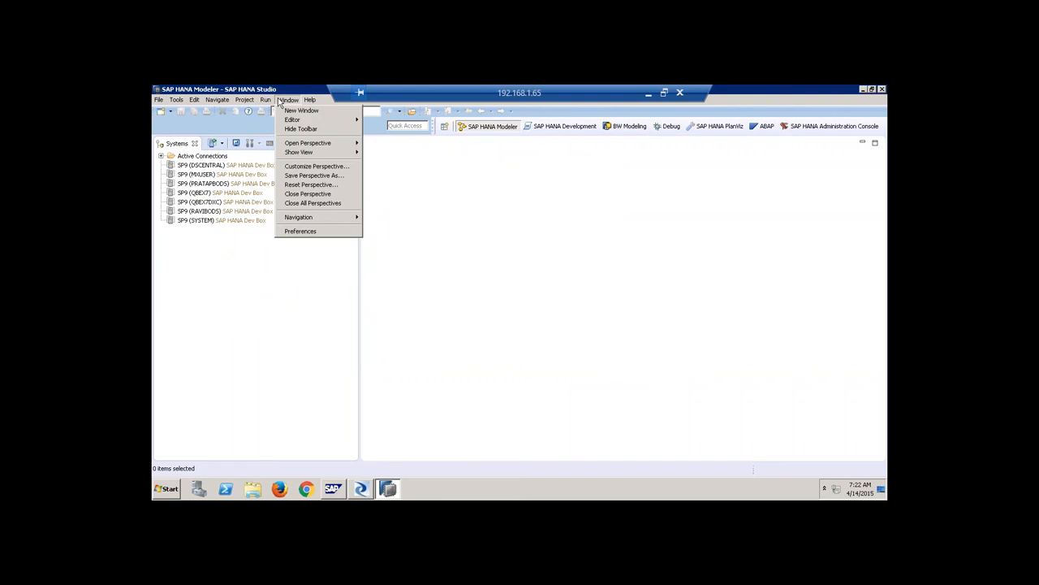
pyautogui.click(320, 185)
pyautogui.click(567, 290)
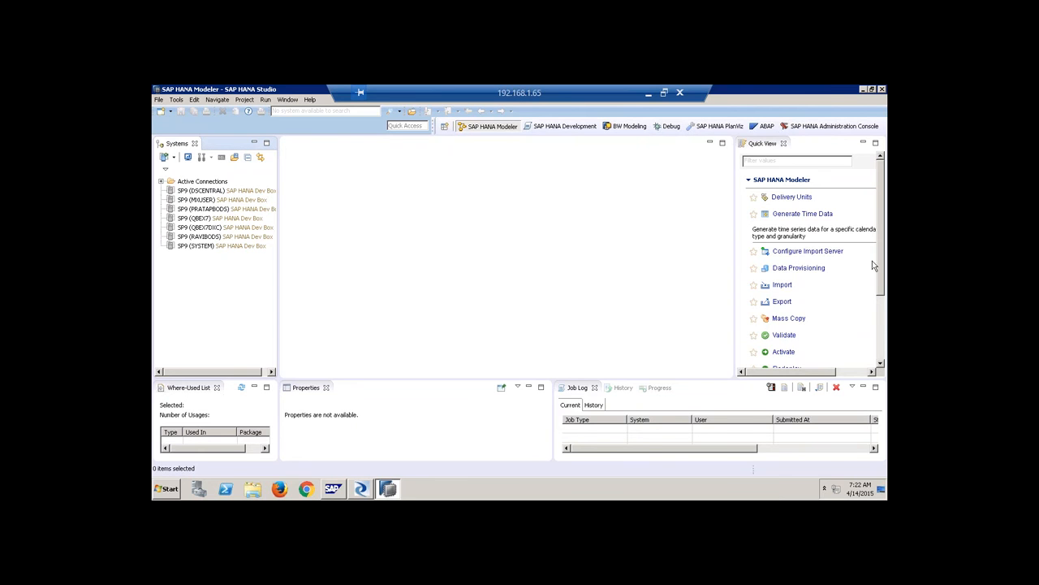
pyautogui.click(816, 127)
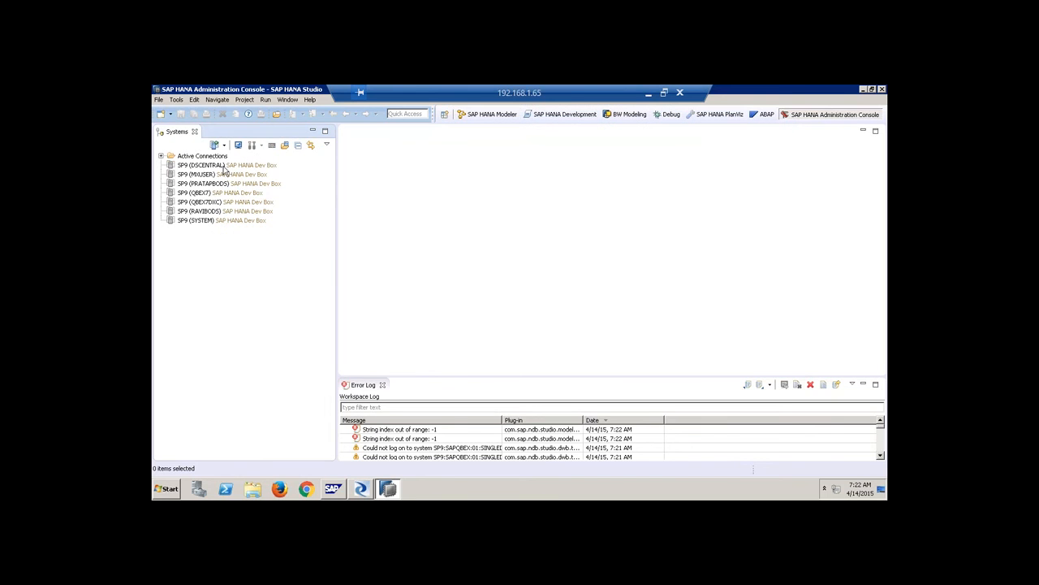
# Log on to SP9 as SYSTEM with the database password and open its overview editor.
pyautogui.rightClick(222, 220)
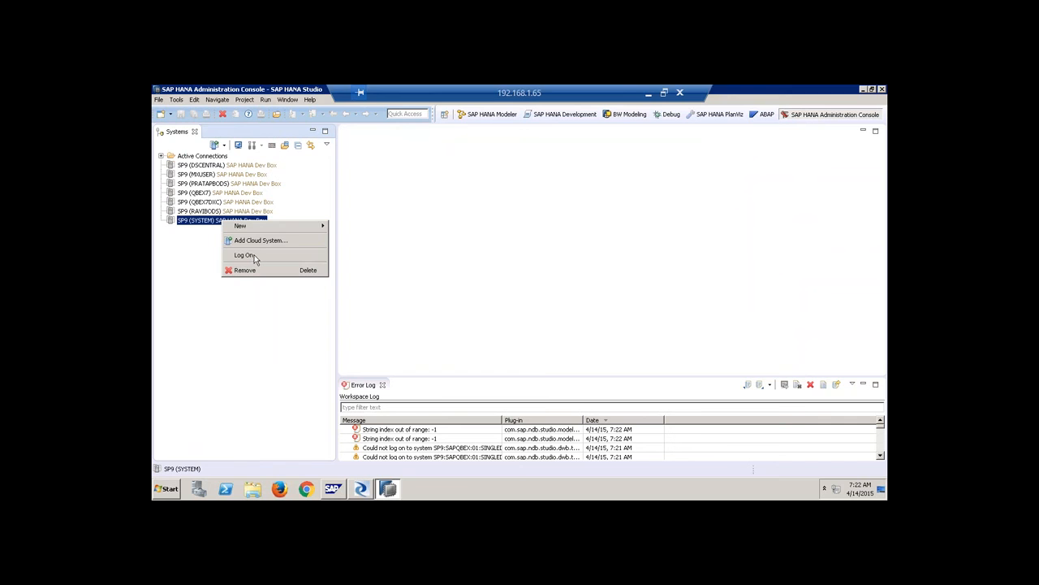
pyautogui.click(245, 254)
pyautogui.write('*')
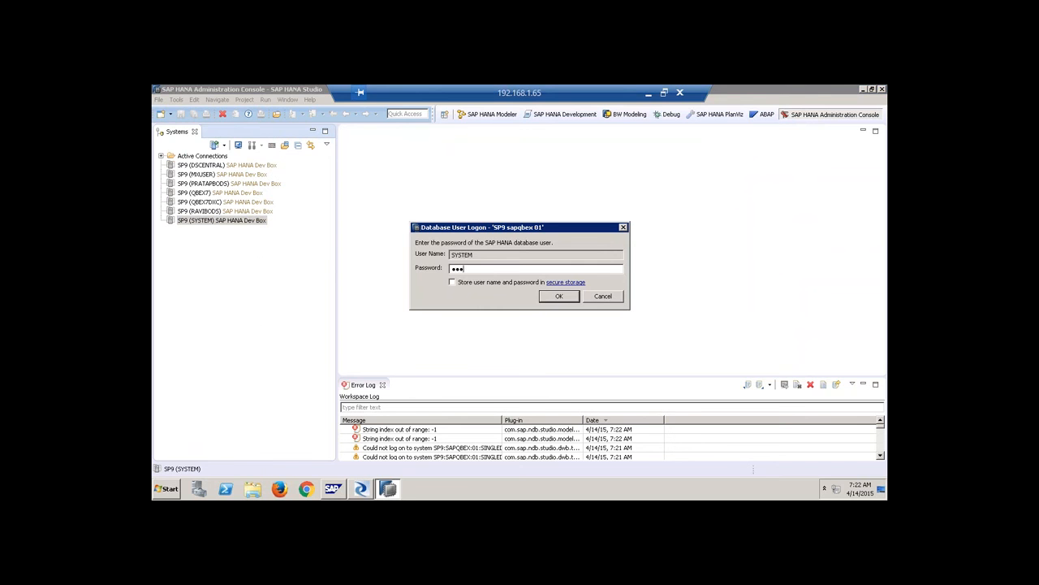
pyautogui.press('Return')
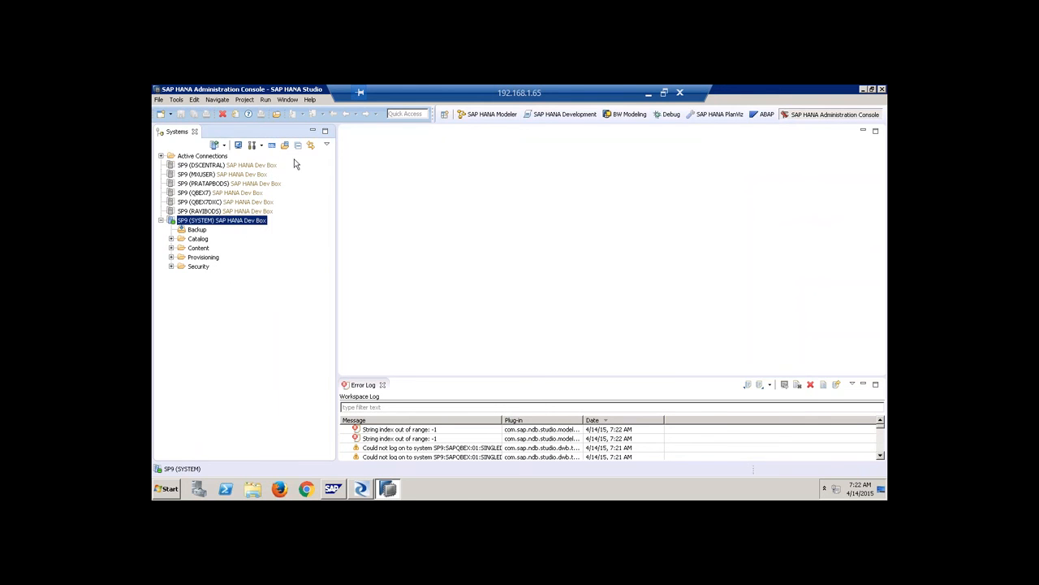
pyautogui.click(252, 145)
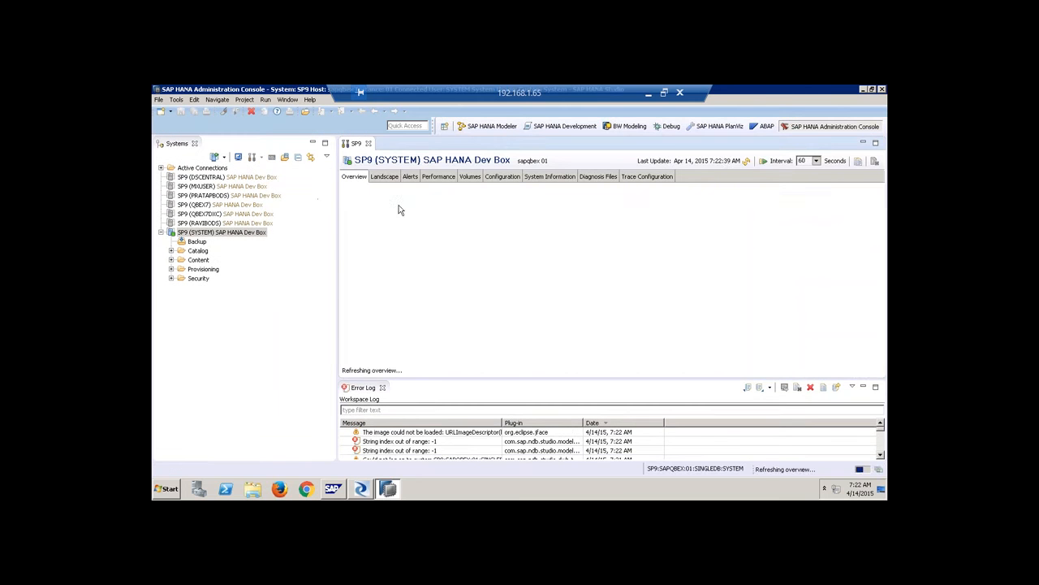
# Close the Error Log, then expand indexserver.ini > mergedog in Configuration and inspect its merge decision parameters.
pyautogui.click(382, 387)
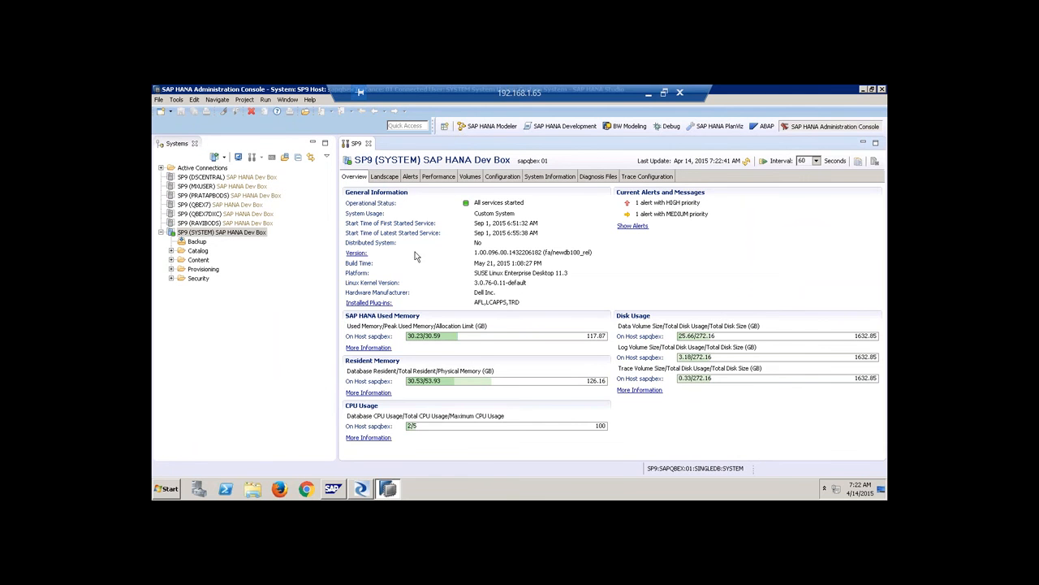
pyautogui.click(491, 179)
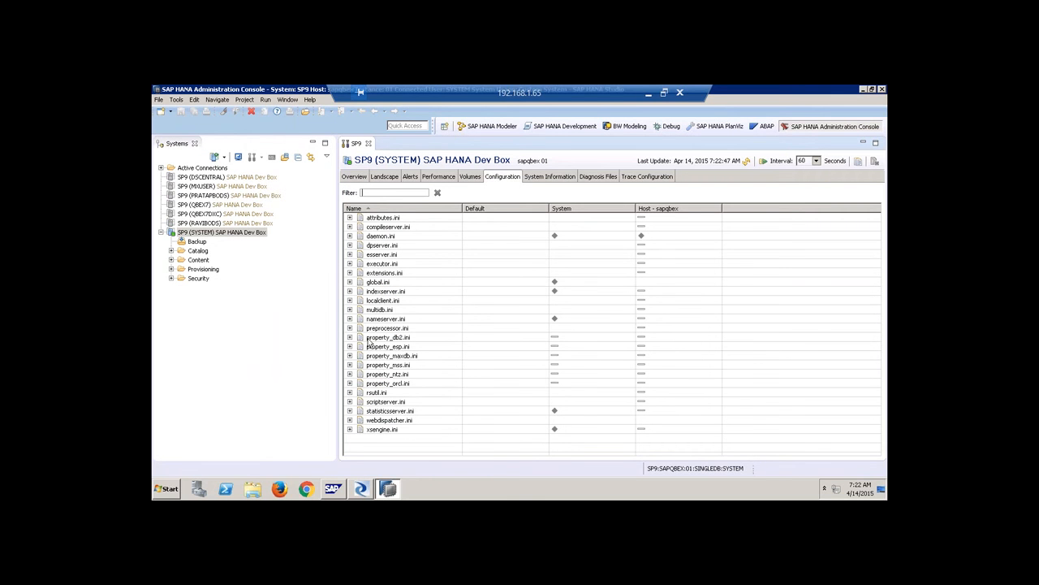
pyautogui.click(350, 291)
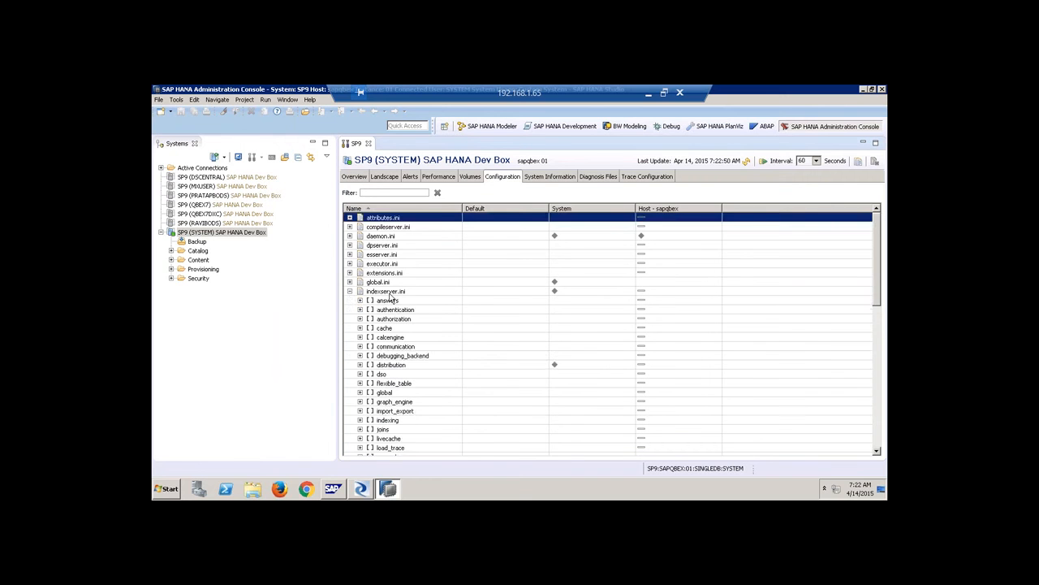
pyautogui.scroll(-4, 394, 296)
pyautogui.scroll(-4, 392, 347)
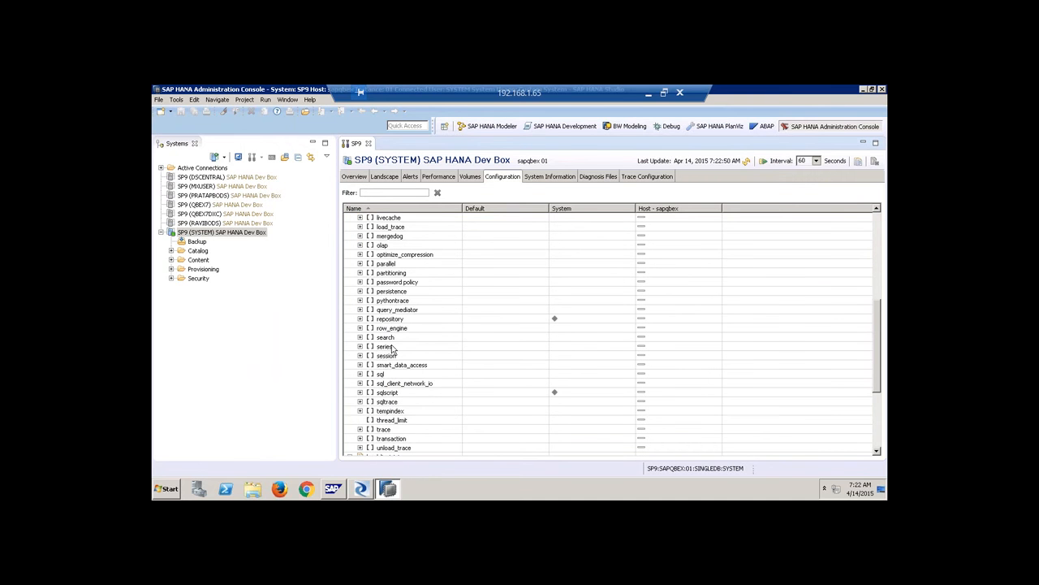
pyautogui.click(399, 236)
pyautogui.click(360, 237)
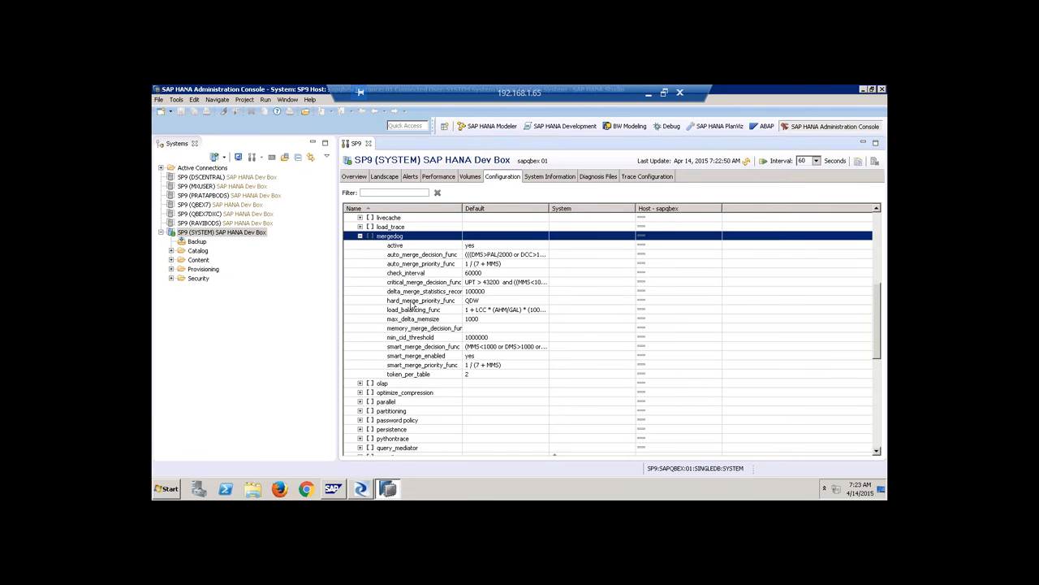
pyautogui.click(446, 256)
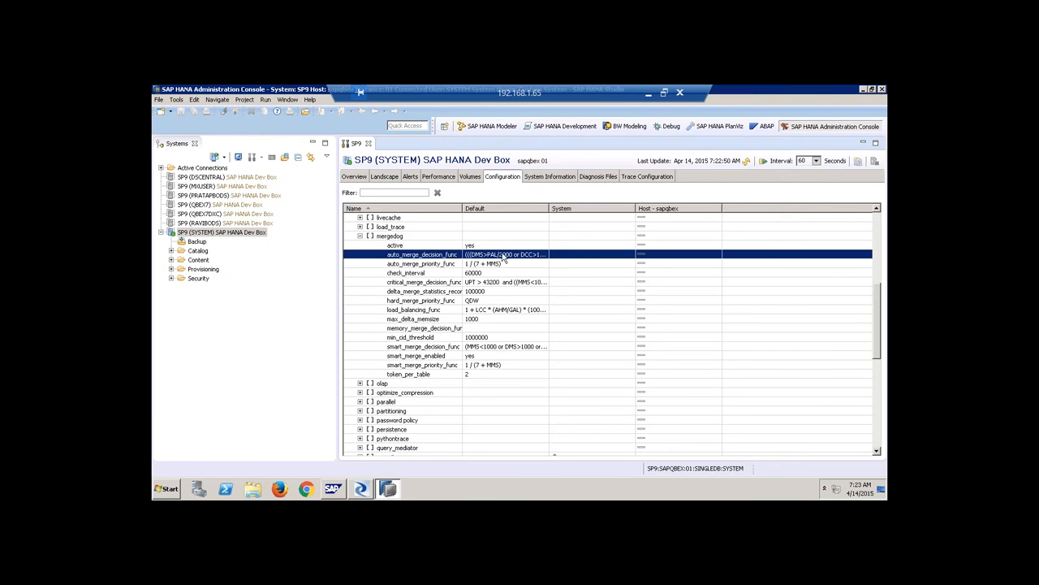
pyautogui.click(453, 349)
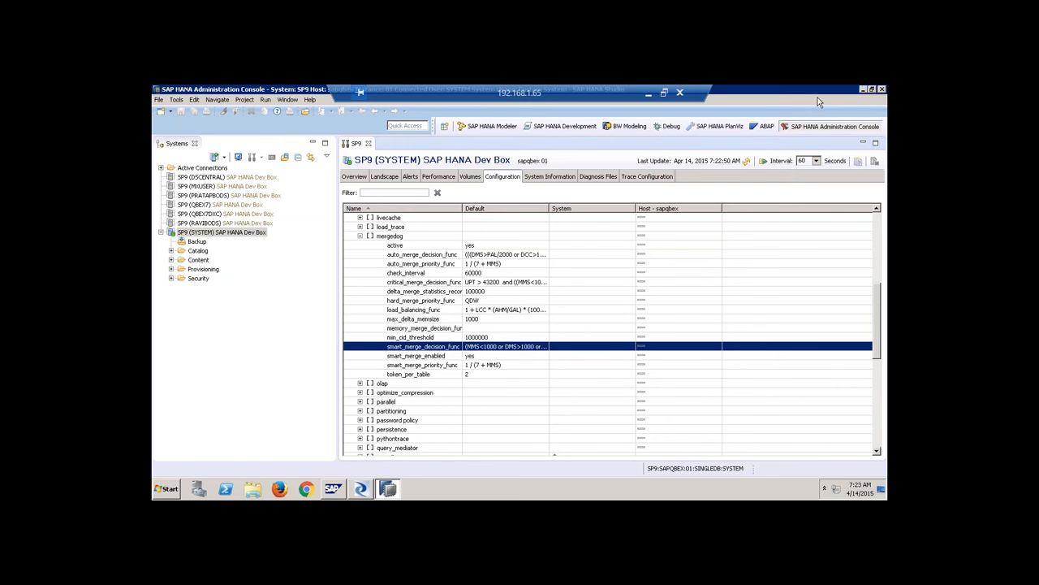
# Close SAP HANA Studio and confirm the exit.
pyautogui.click(882, 89)
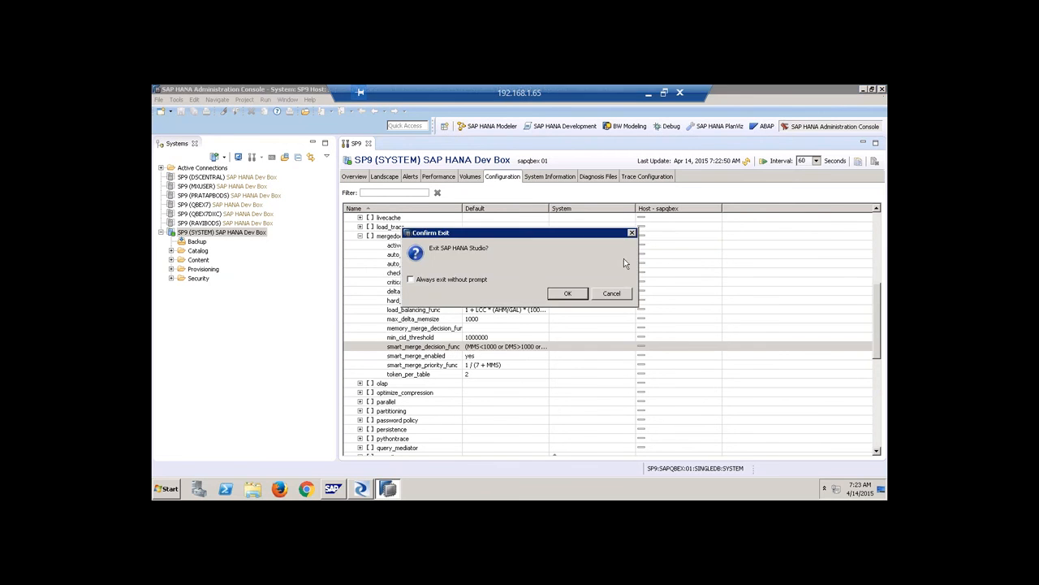
pyautogui.click(560, 294)
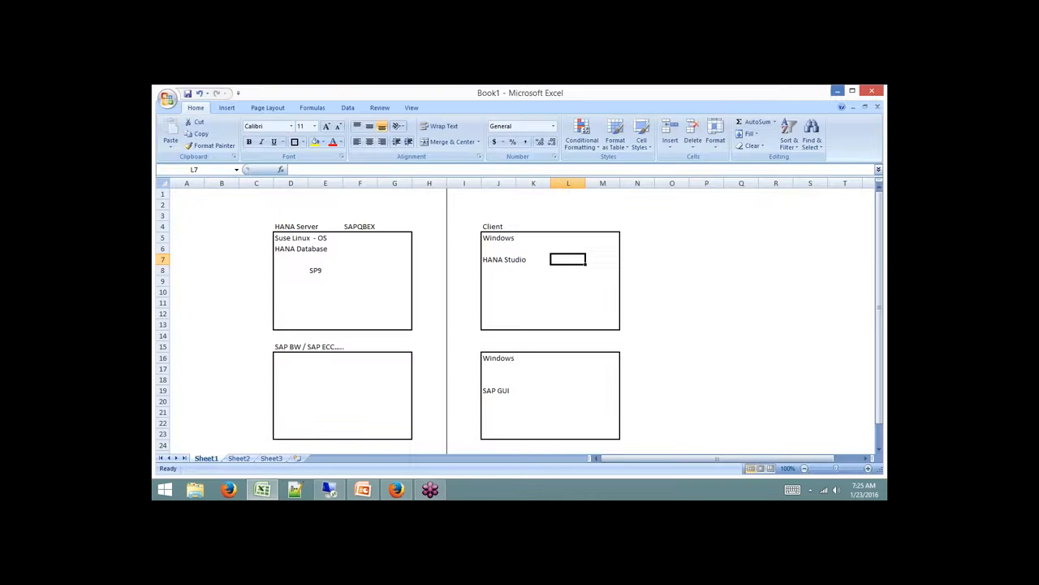
# Minimize the remote session and launch Notepad from the Run prompt.
pyautogui.click(837, 91)
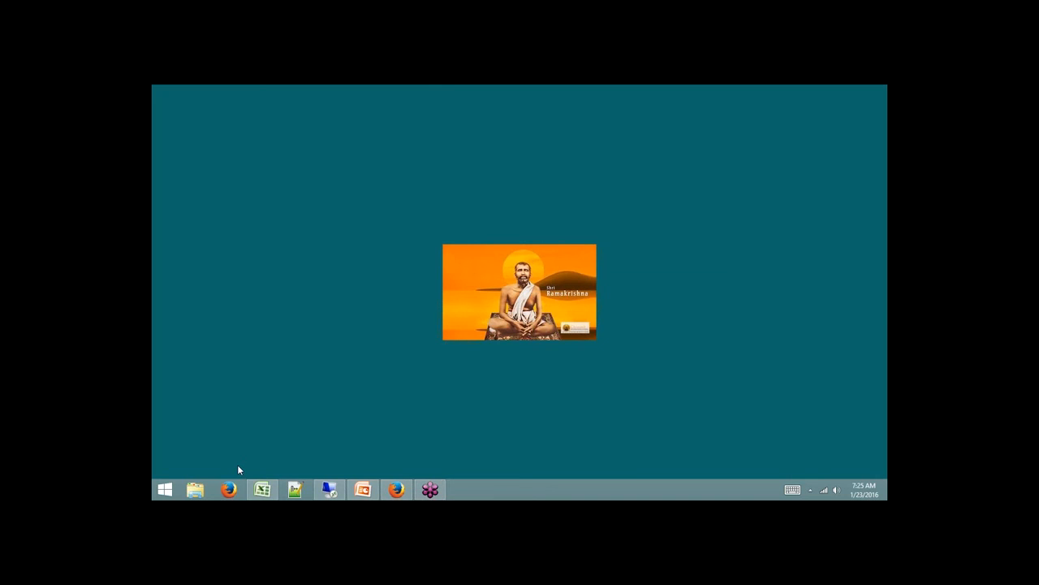
pyautogui.press('super+r')
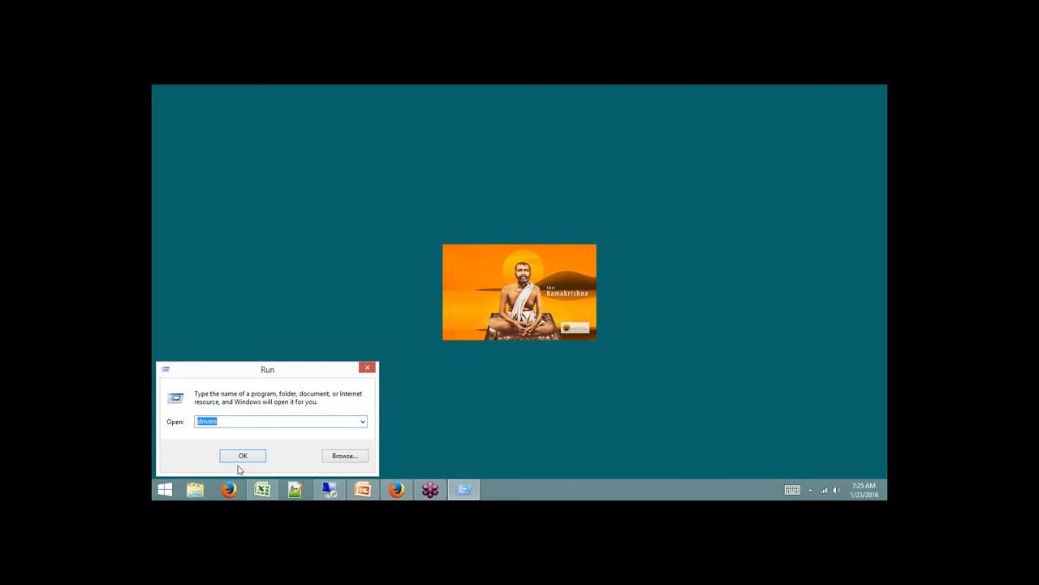
pyautogui.write('n')
pyautogui.press('Down')
pyautogui.press('Return')
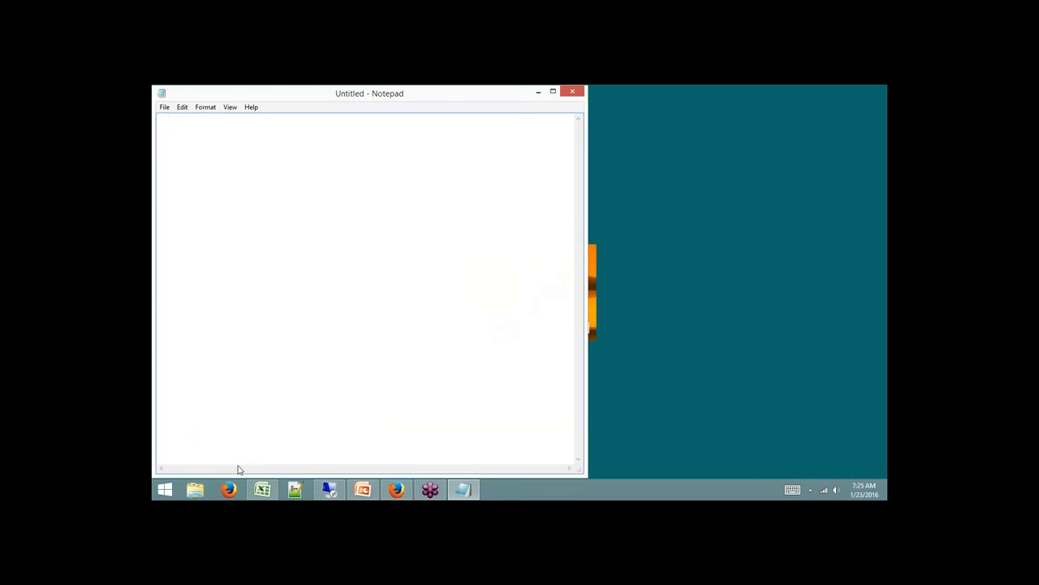
# Type the heading '- How to install HANA Studio?' with a dashed underline, then minimize Notepad.
pyautogui.write('- How to install HANA Studio?')
pyautogui.press('Return')
pyautogui.write('------------------------------')
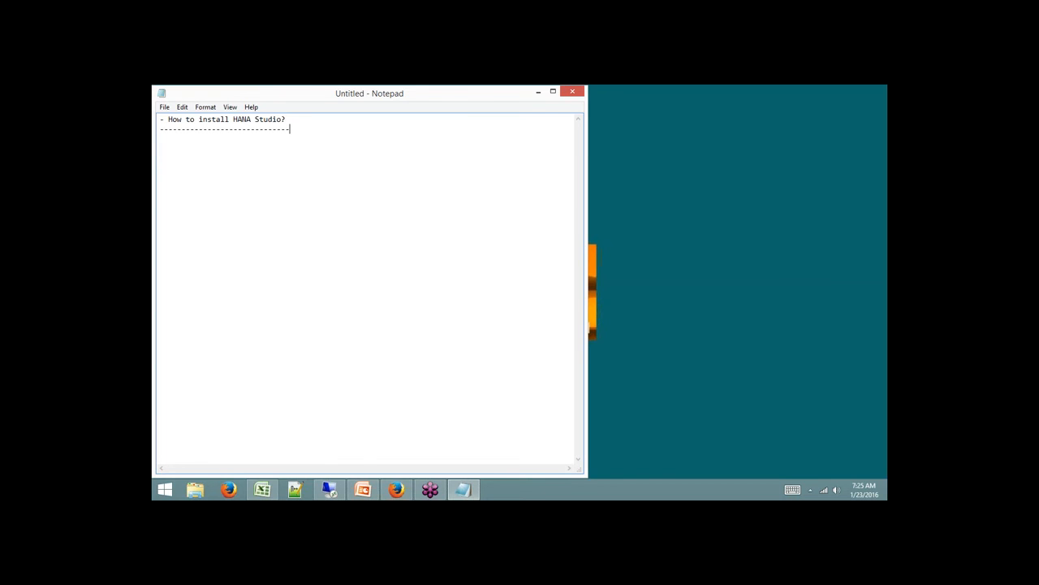
pyautogui.click(539, 92)
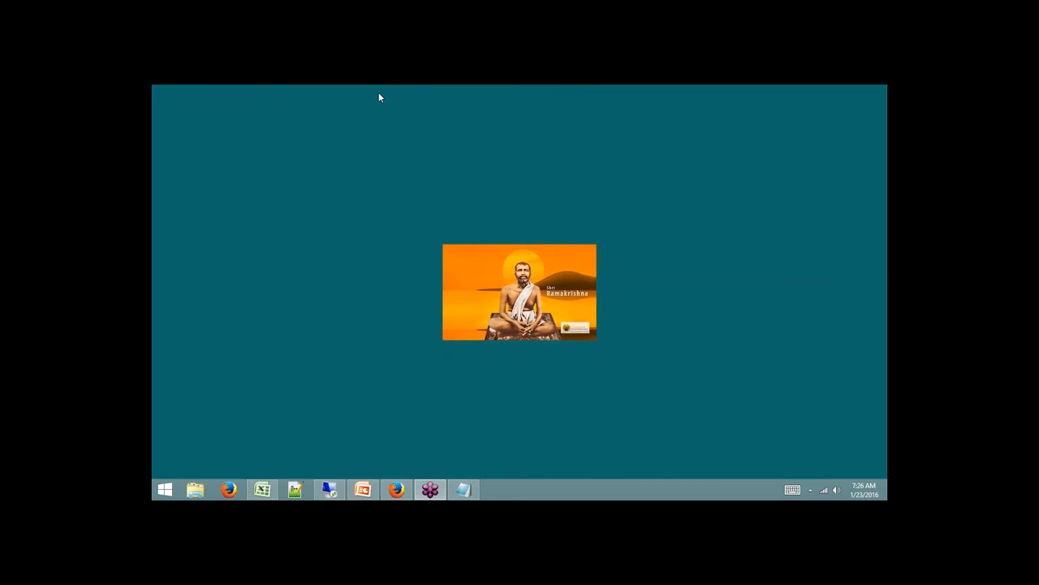
# Open service.sap.com in a new Firefox tab and go to the SAP Support Portal home page.
pyautogui.click(396, 489)
pyautogui.click(282, 92)
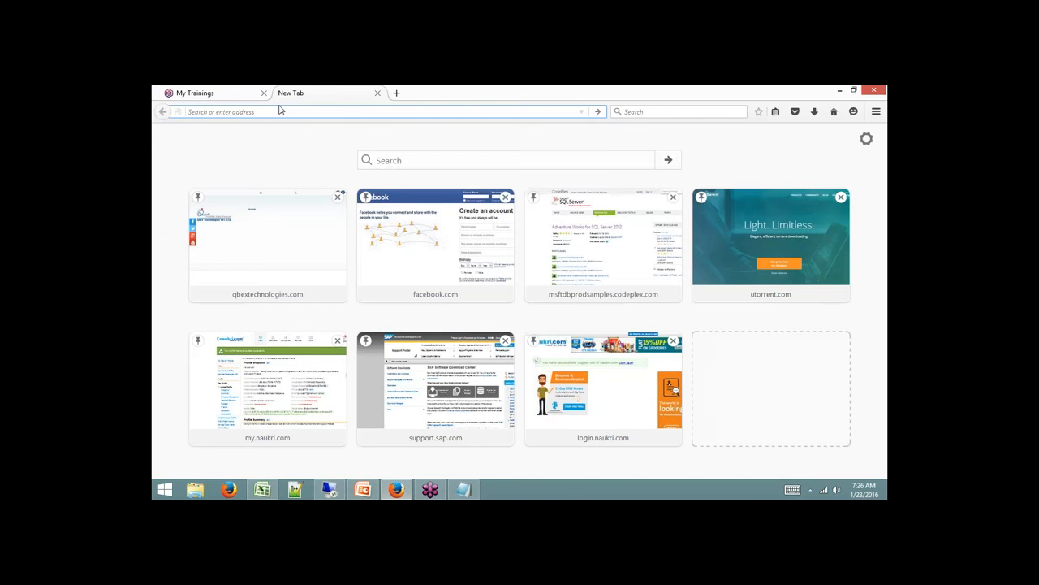
pyautogui.write('service.sap.com/')
pyautogui.press('Return')
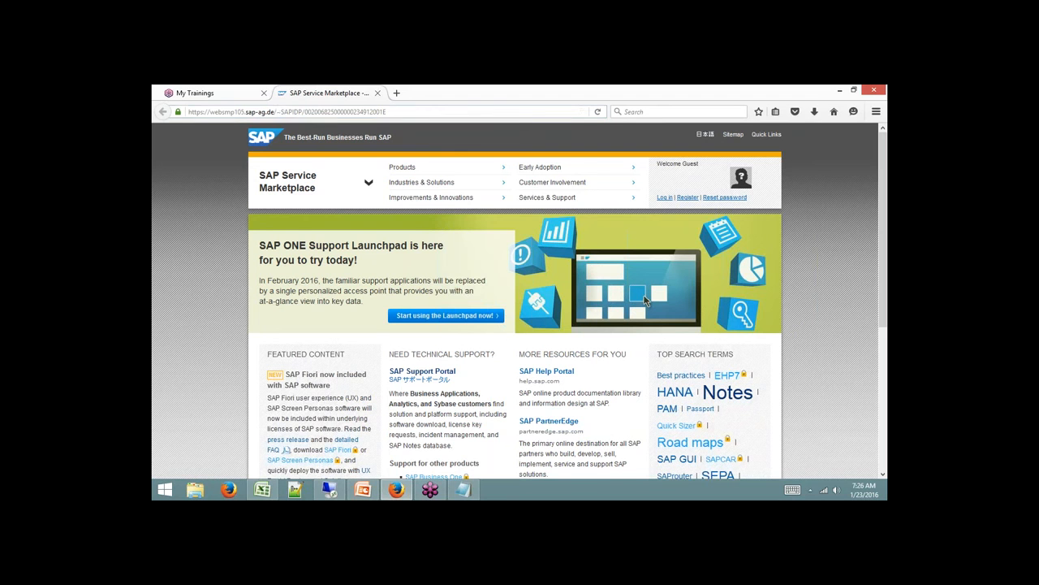
pyautogui.scroll(-3, 806, 270)
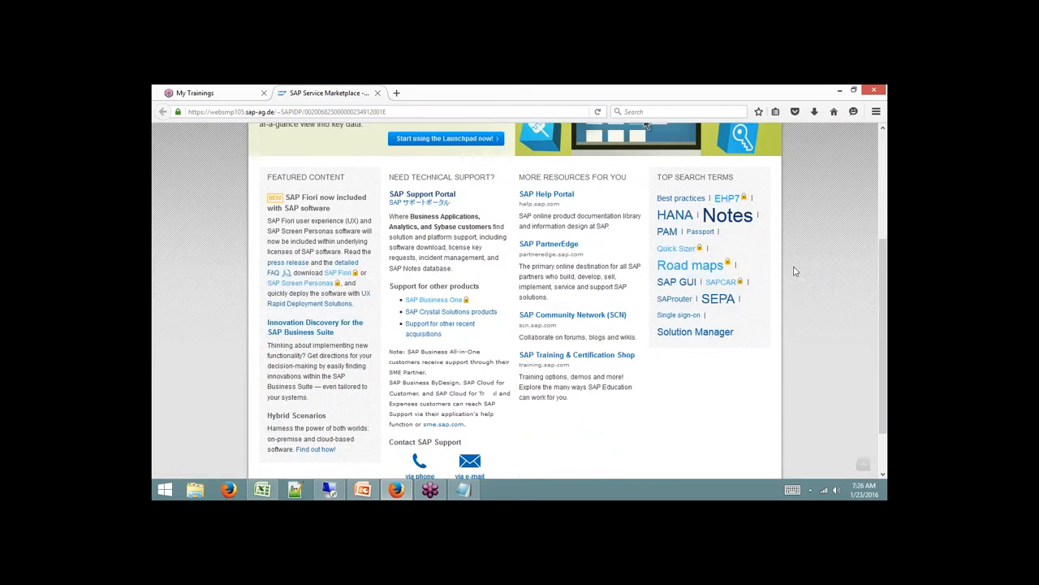
pyautogui.click(443, 192)
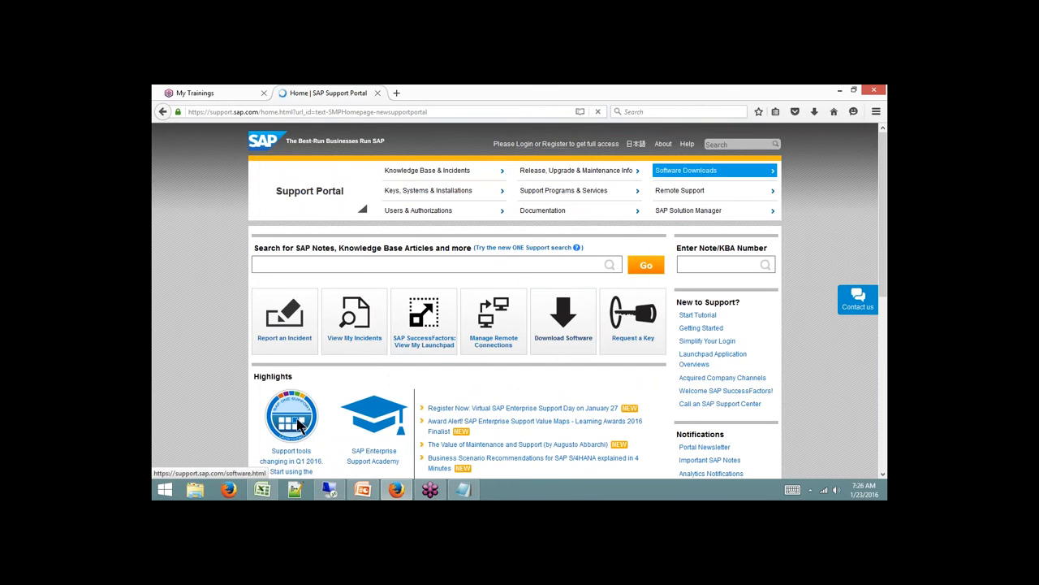
# Navigate Software Downloads > Support Packages and Patches to the A-Z Index.
pyautogui.click(727, 176)
pyautogui.scroll(-3, 609, 339)
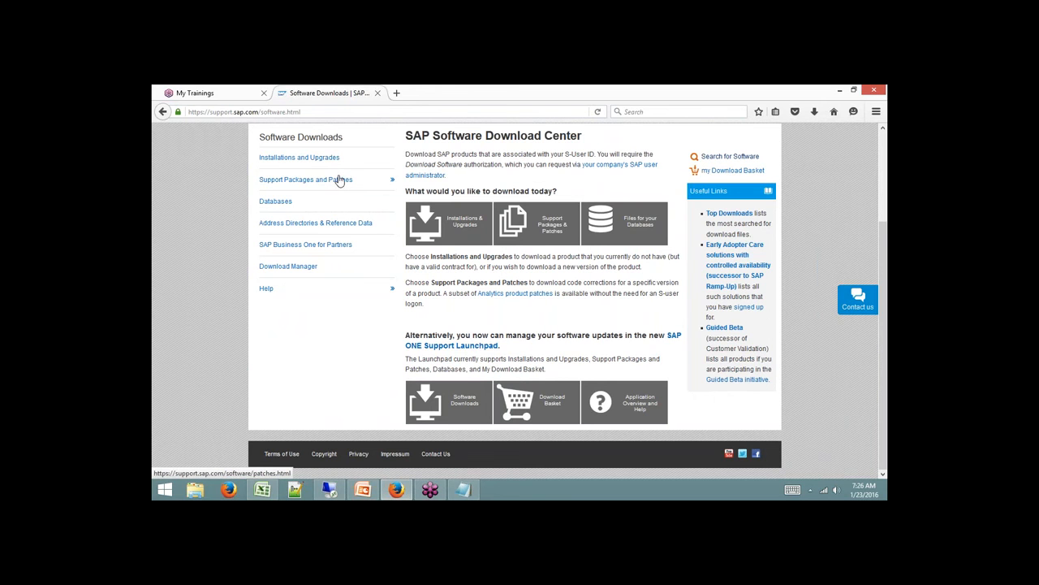
pyautogui.click(301, 180)
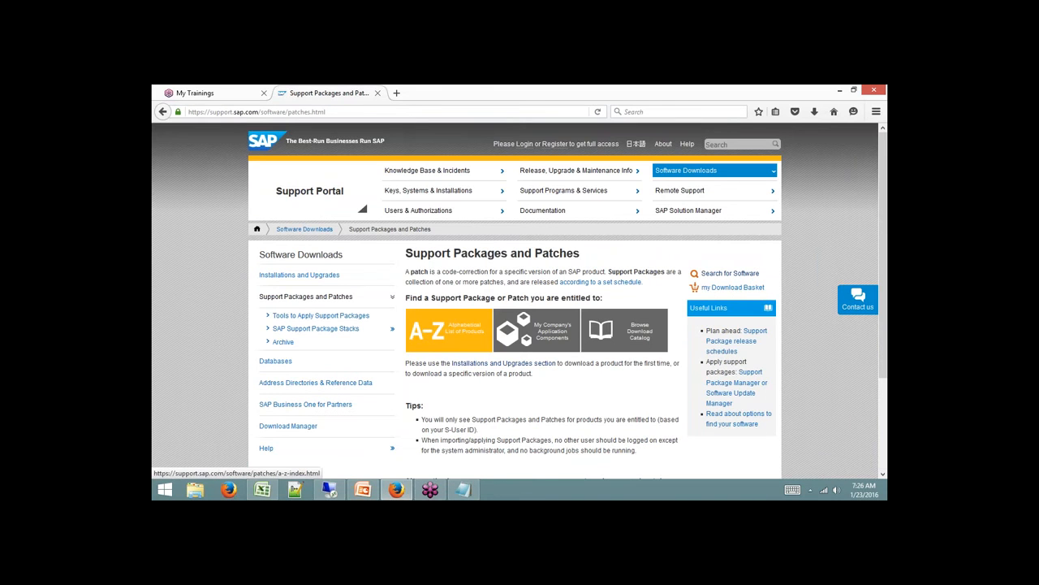
pyautogui.click(443, 325)
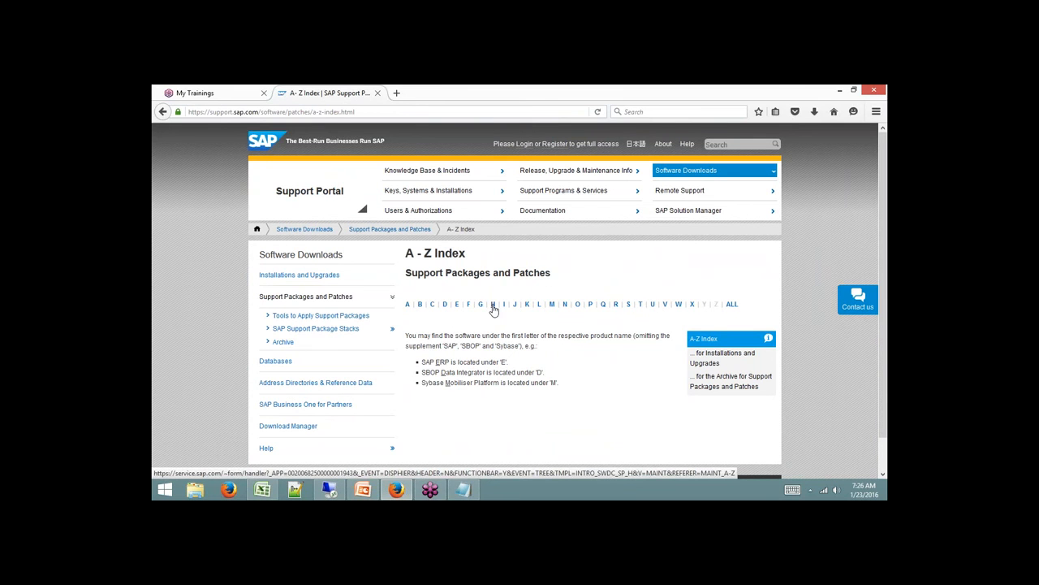
# Log in to list the H products and open the SAP HANA PLATFORM EDITION entries.
pyautogui.click(493, 307)
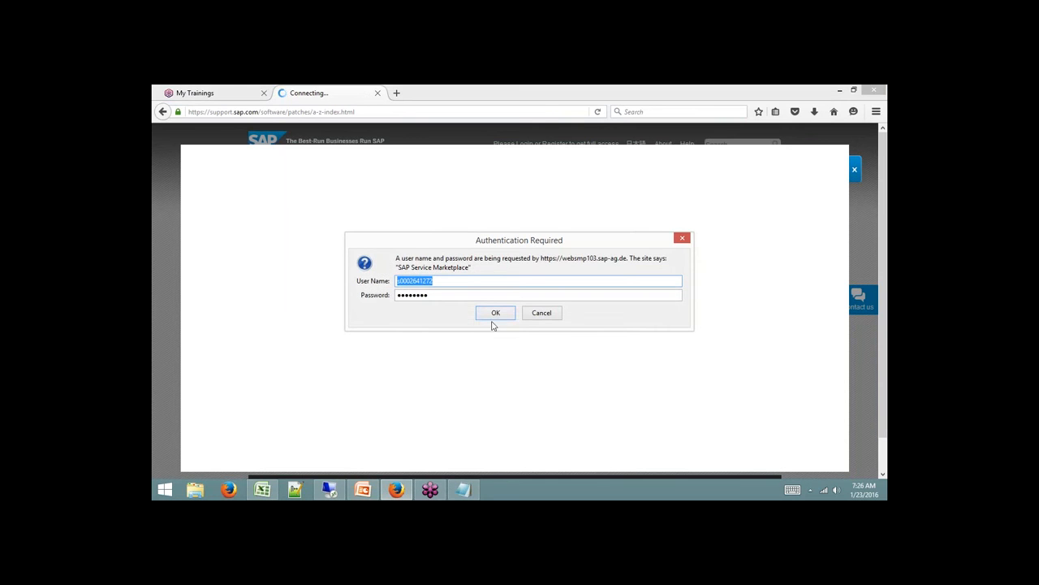
pyautogui.click(496, 313)
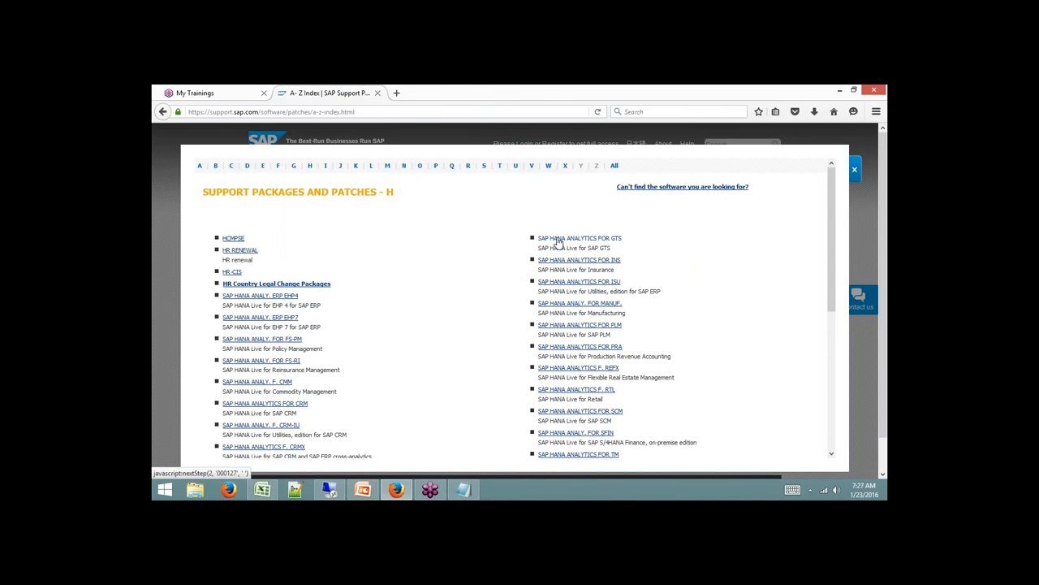
pyautogui.moveTo(830, 190); pyautogui.dragTo(825, 298)
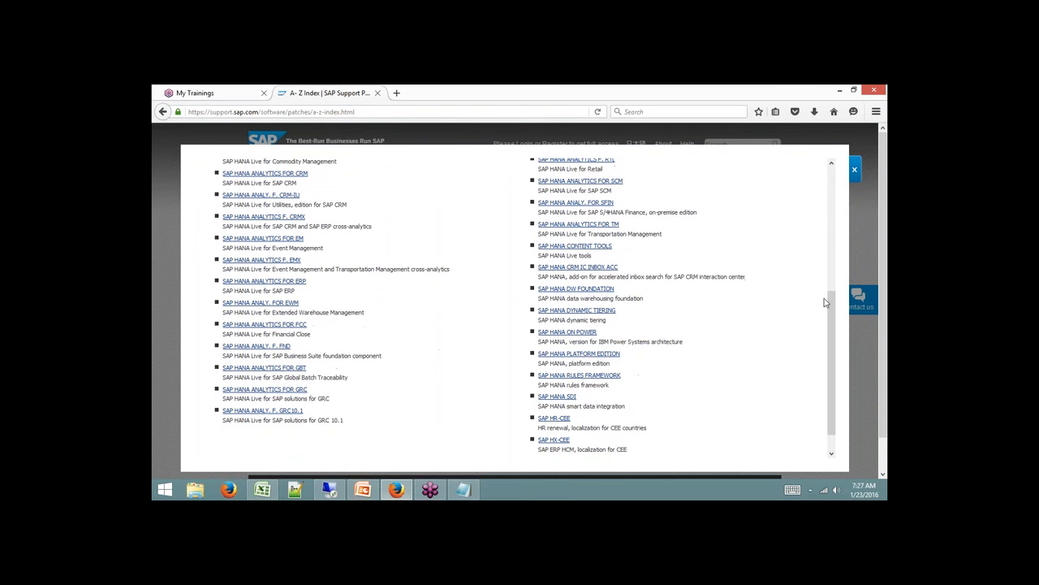
pyautogui.click(591, 357)
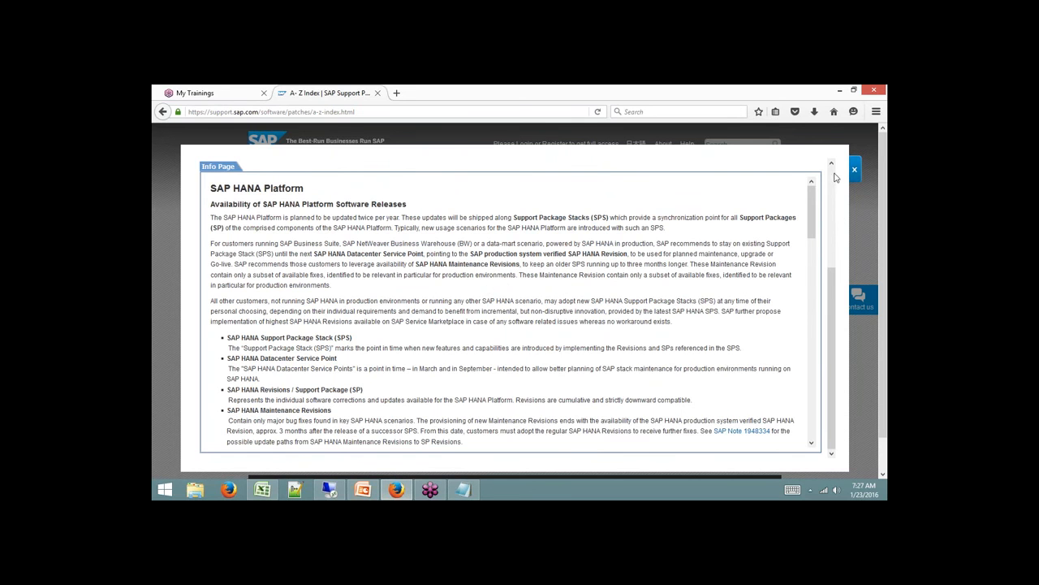
pyautogui.scroll(1, 833, 176)
pyautogui.scroll(2, 834, 176)
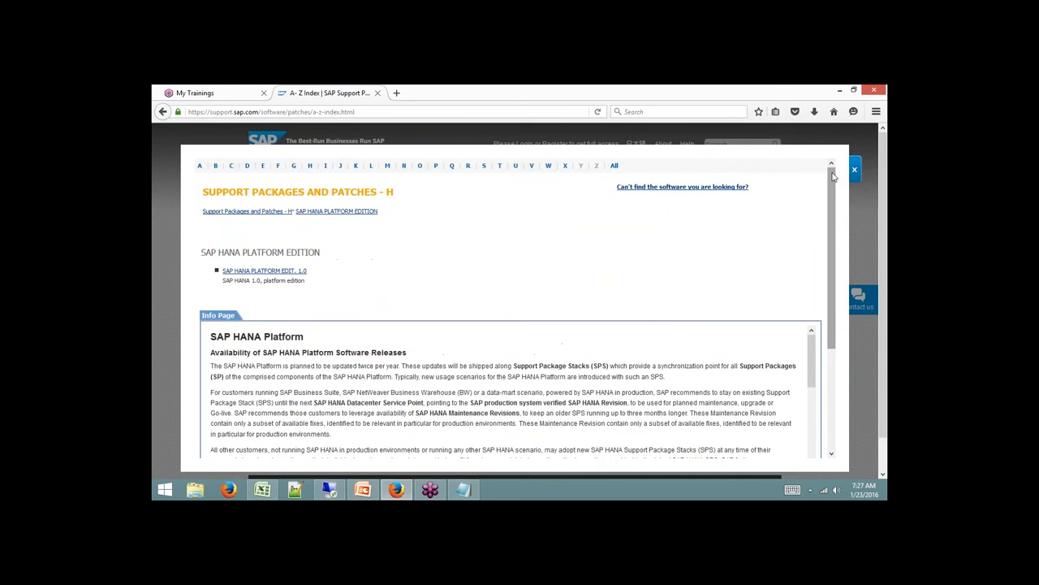
# Try the SAP HANA PLATFORM EDIT. 1.0 support package stack download and close the failed logon window.
pyautogui.click(274, 271)
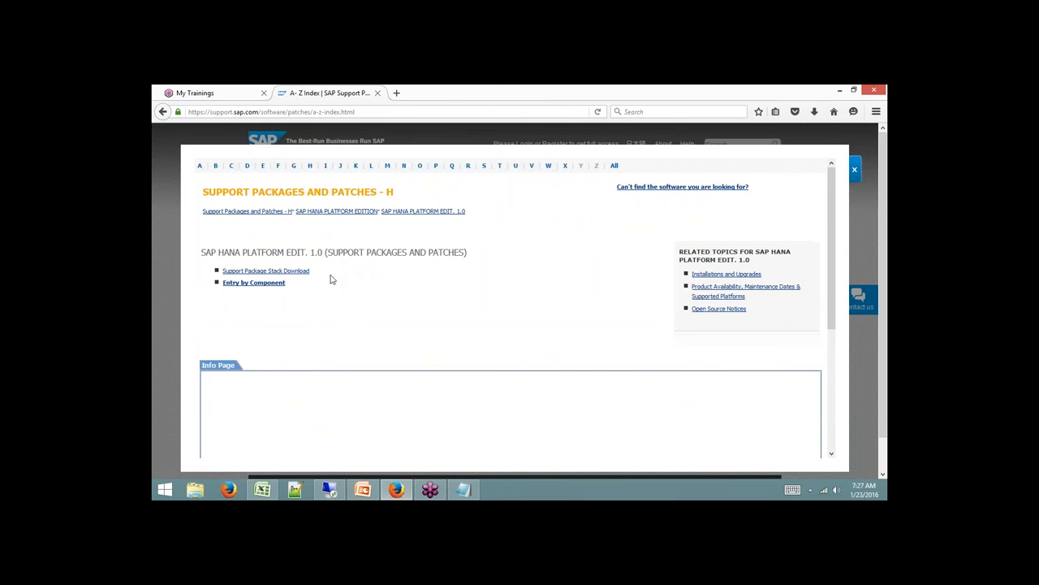
pyautogui.click(304, 273)
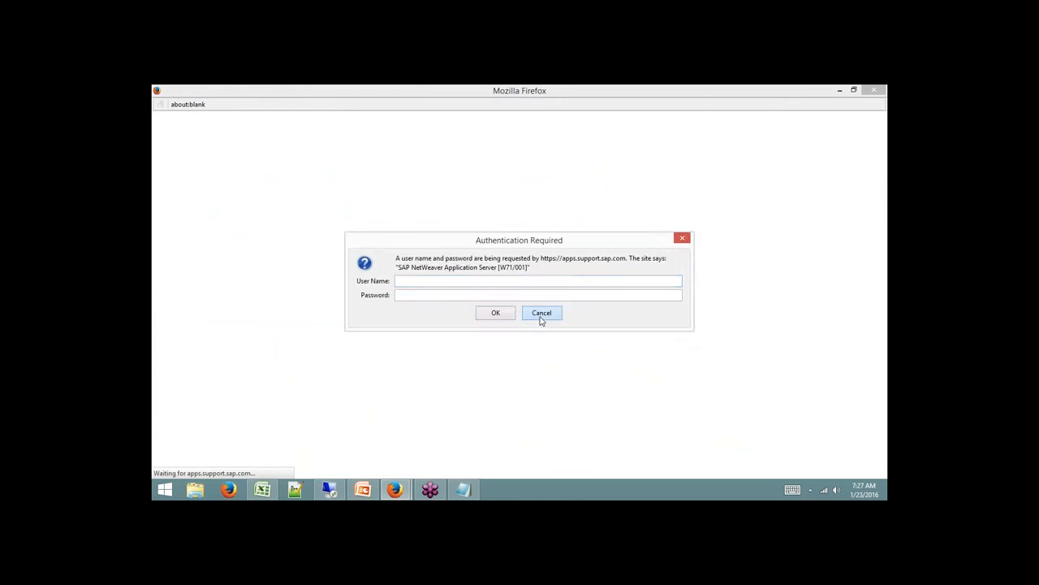
pyautogui.click(541, 315)
pyautogui.click(872, 90)
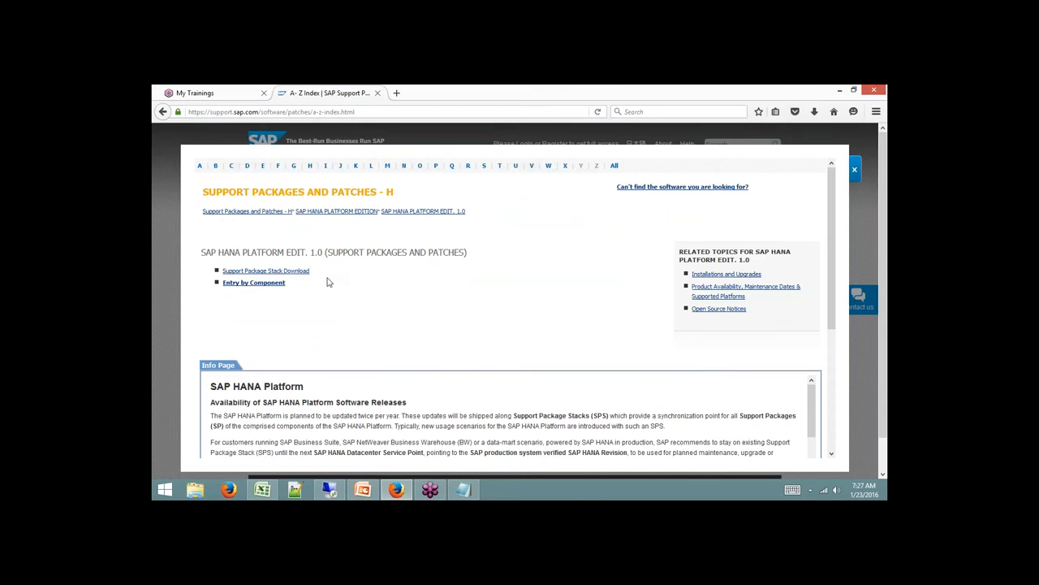
# Go through Entry by Component > HANA studio > SAP HANA STUDIO 2 > Windows on x64 64bit.
pyautogui.click(268, 283)
pyautogui.scroll(-2, 441, 309)
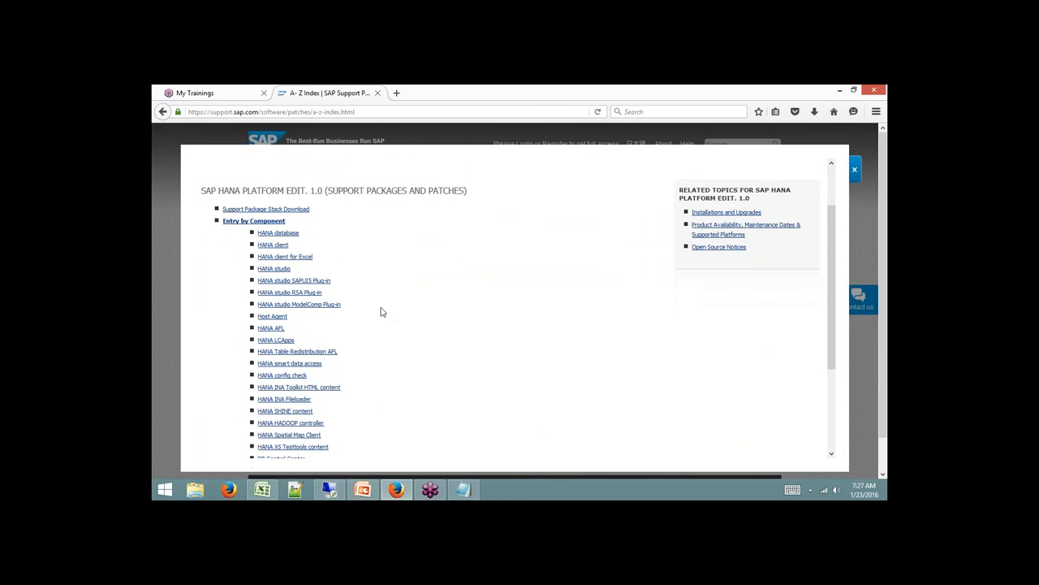
pyautogui.click(276, 268)
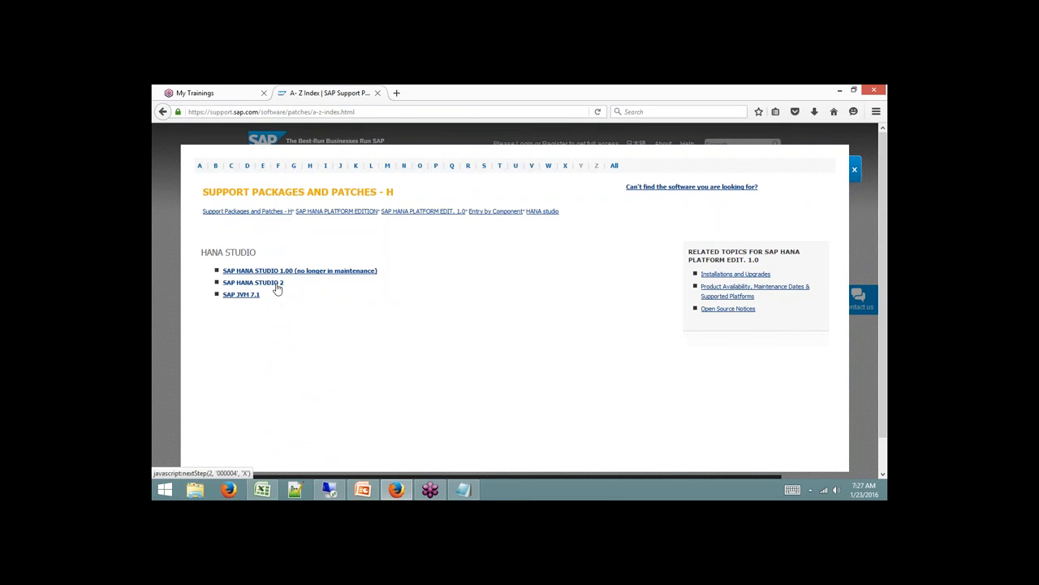
pyautogui.click(276, 284)
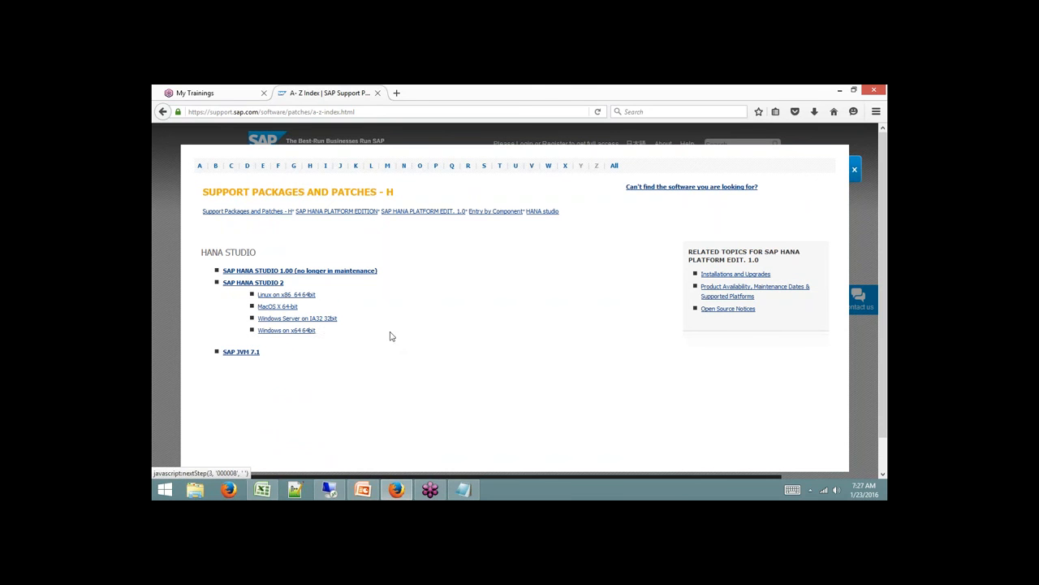
pyautogui.click(300, 332)
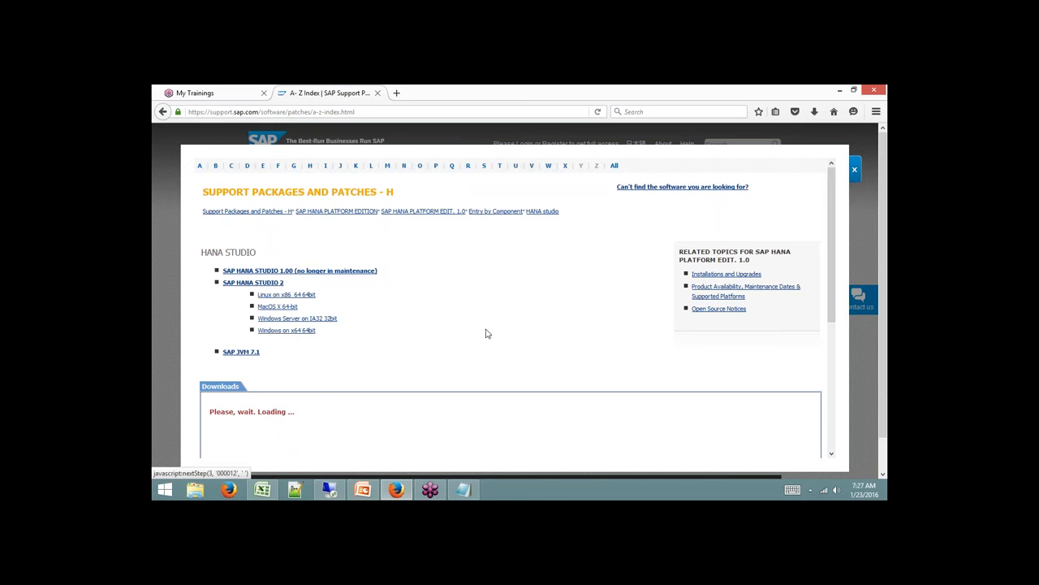
pyautogui.scroll(-2, 487, 331)
pyautogui.scroll(-4, 487, 332)
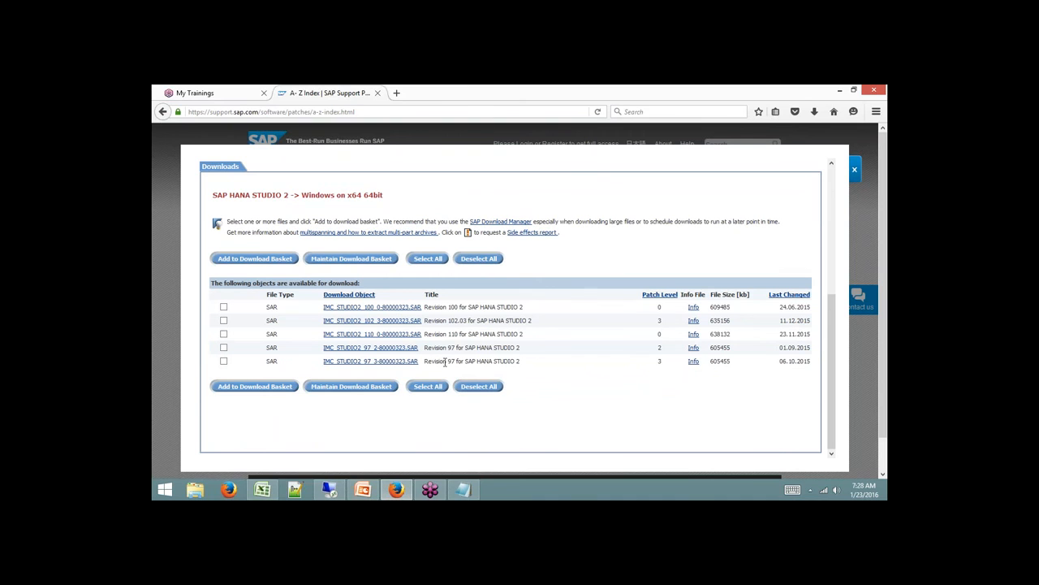
# Cancel the IMC_STUDIO2_110_0-80000323.SAR download and minimize Firefox to reach This PC.
pyautogui.click(409, 335)
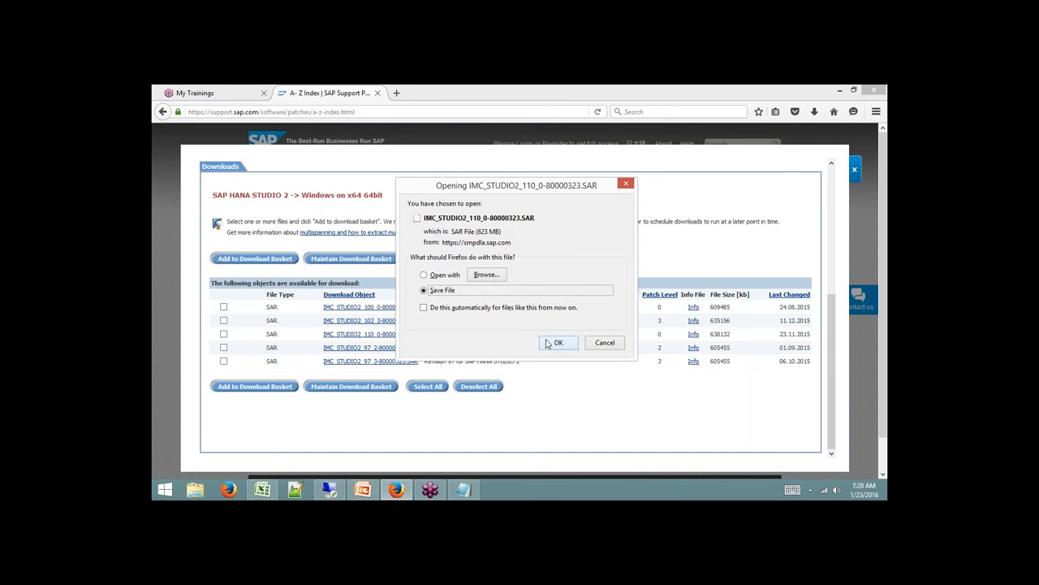
pyautogui.click(611, 345)
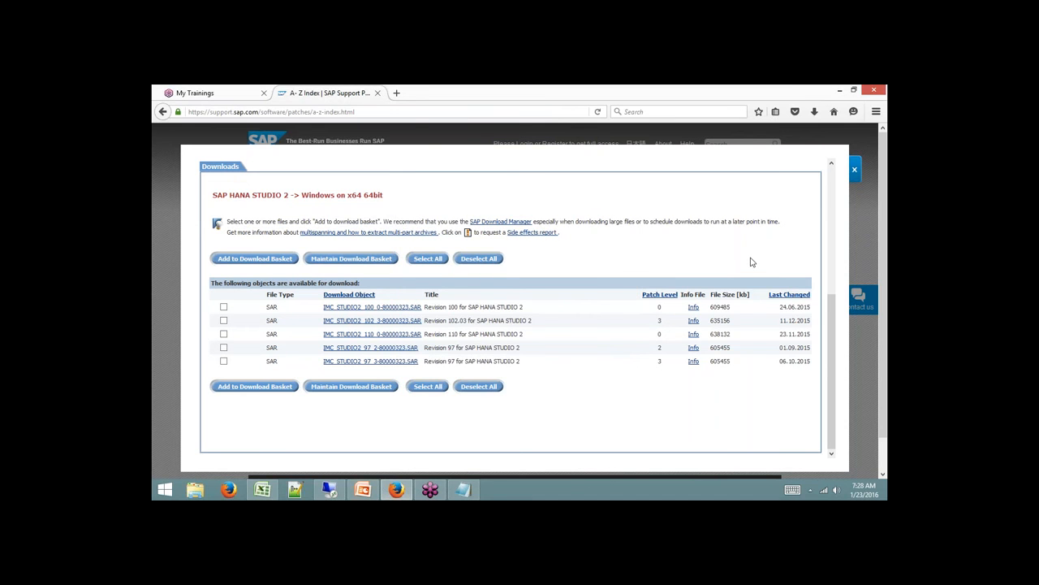
pyautogui.click(840, 90)
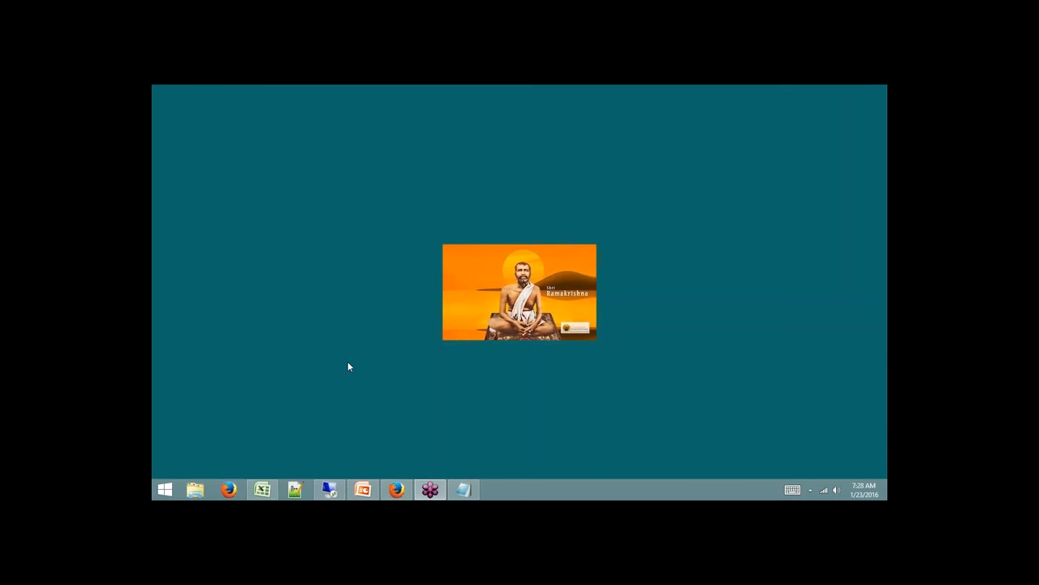
pyautogui.click(198, 490)
# Open F:\Hana Studio in a maximized File Explorer window, then return to the SAP download list.
pyautogui.doubleClick(622, 92)
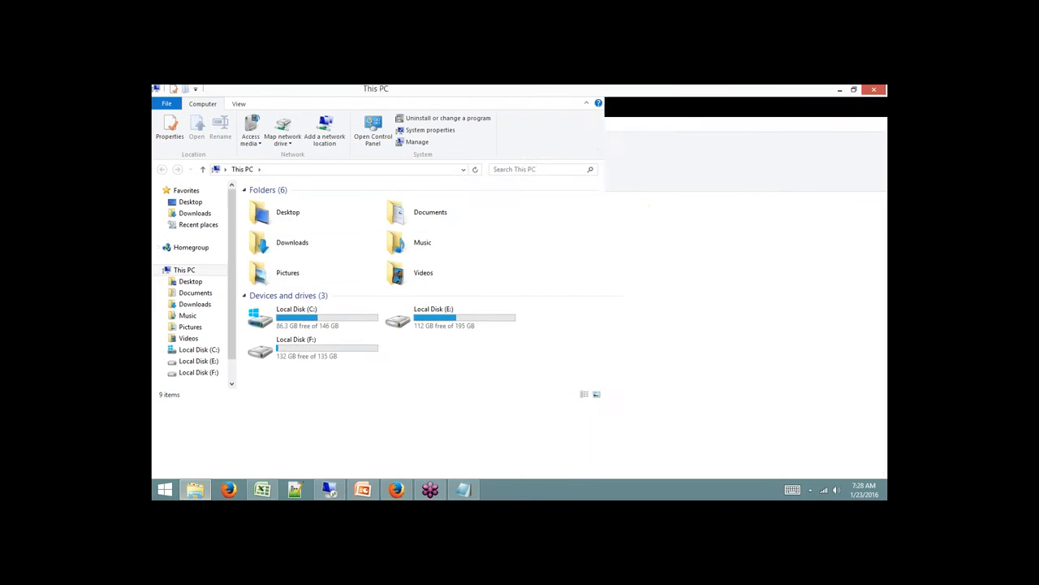
pyautogui.click(203, 372)
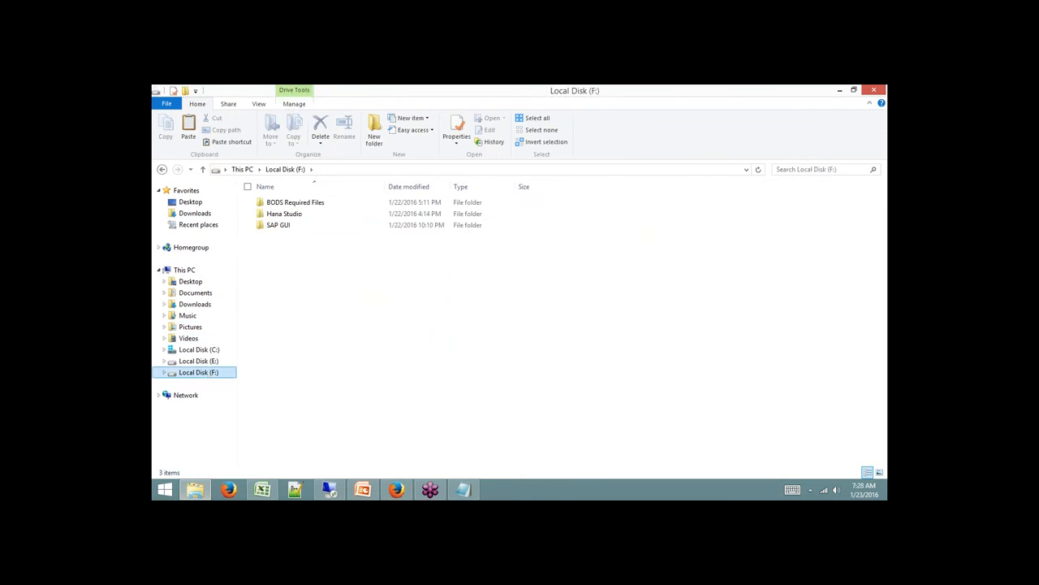
pyautogui.click(297, 215)
pyautogui.doubleClick(298, 216)
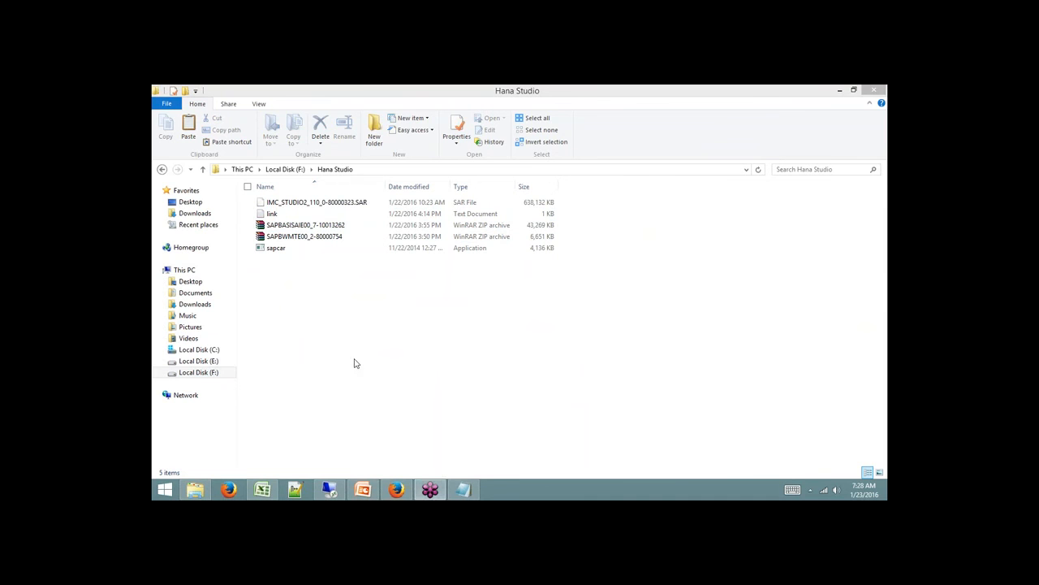
pyautogui.click(397, 489)
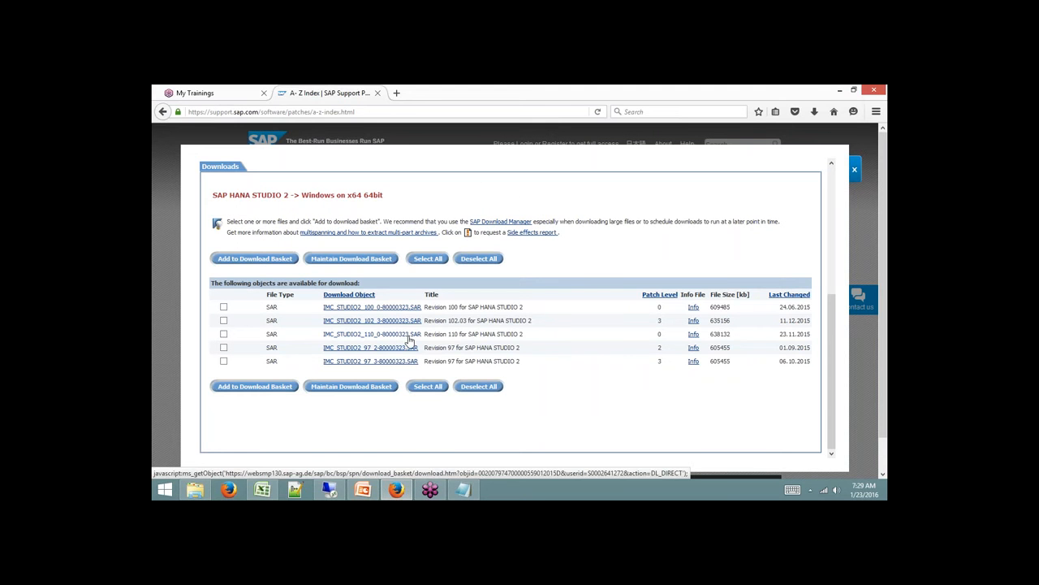
# Bring the File Explorer window showing F:\Hana Studio back to the front.
pyautogui.hotkey('alt', 'Tab')
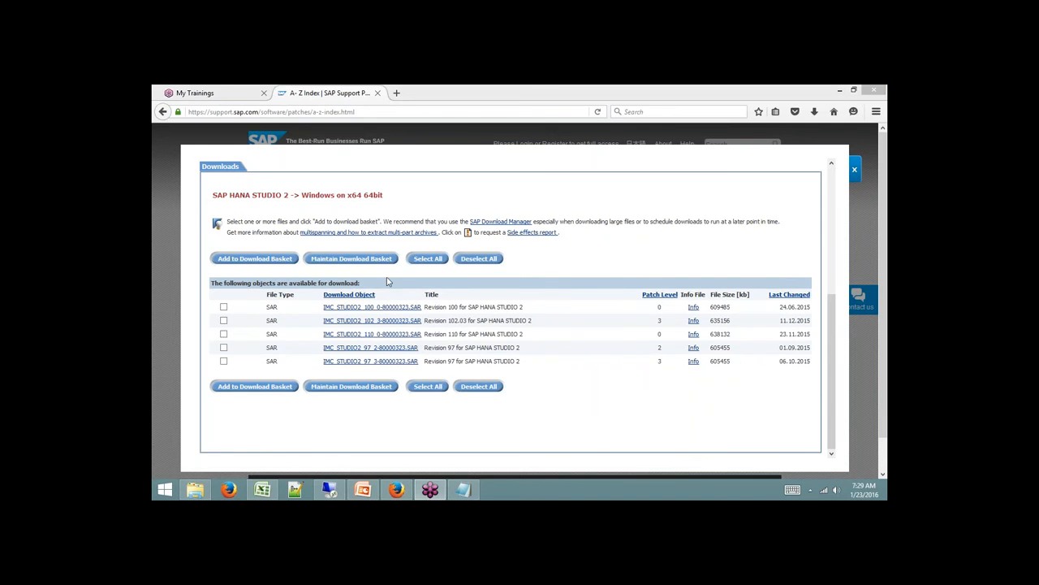
pyautogui.click(194, 488)
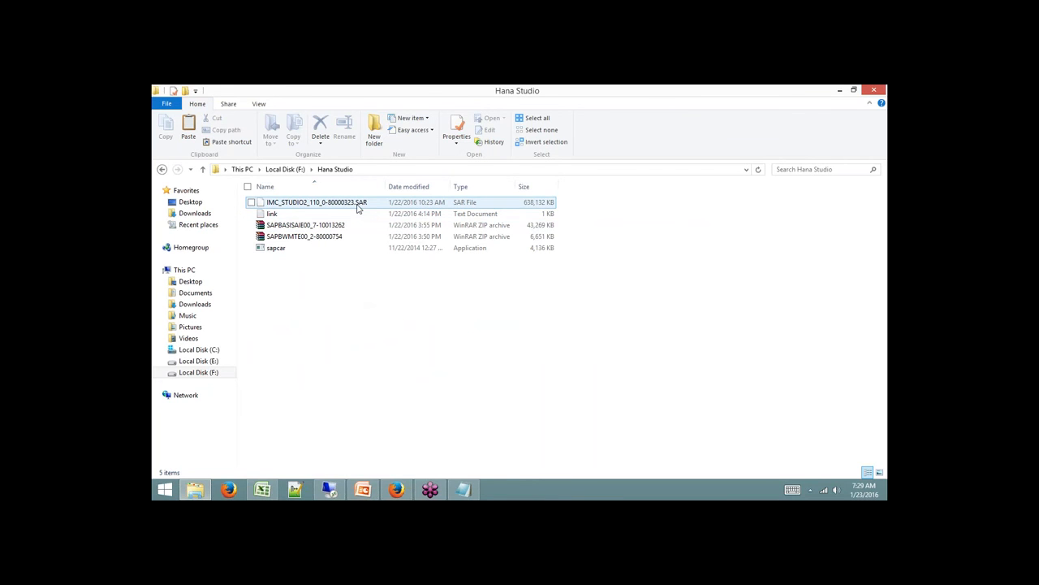
# Copy IMC_STUDIO2_110_0-80000323.SAR and sapcar, then go up to Local Disk (F:).
pyautogui.click(333, 227)
pyautogui.click(275, 250)
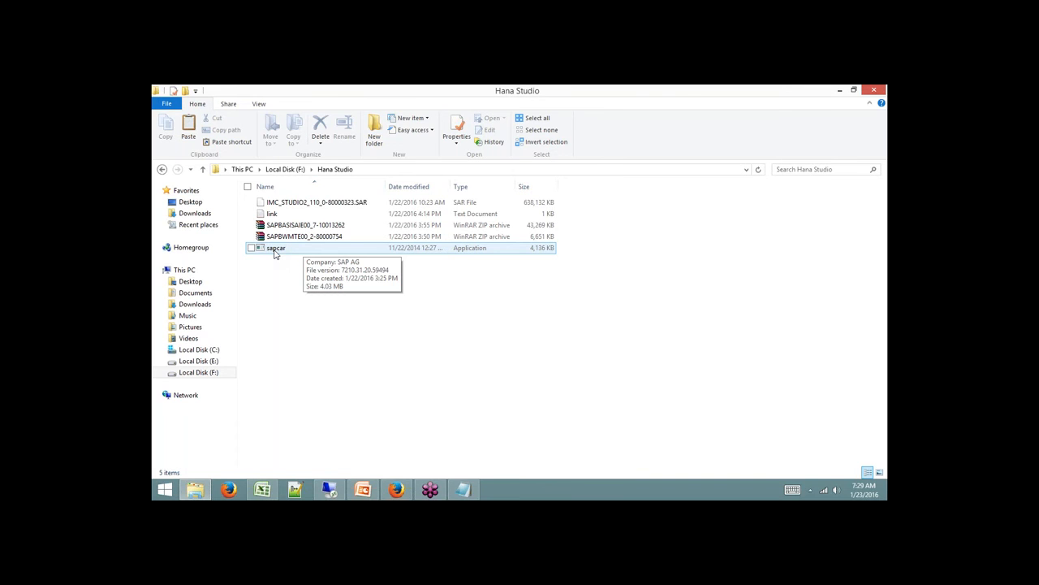
pyautogui.click(310, 203)
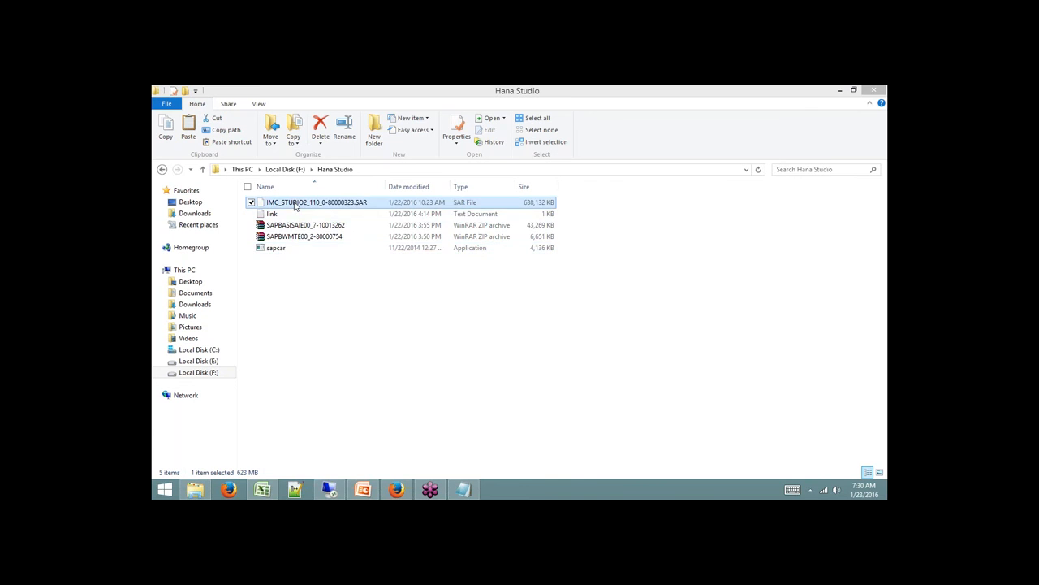
pyautogui.keyDown('shift'); pyautogui.click(282, 249); pyautogui.keyUp('shift')
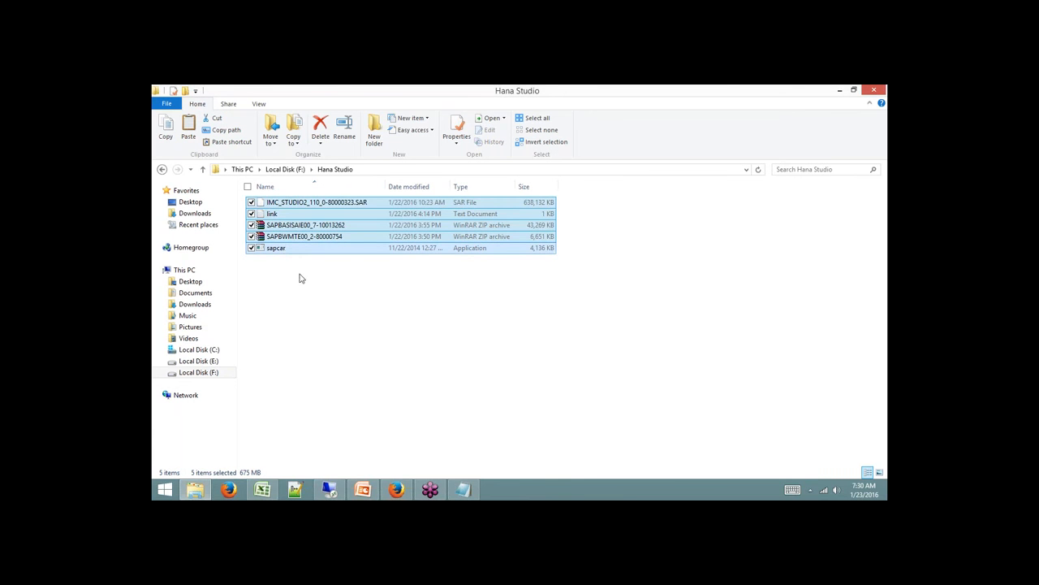
pyautogui.click(296, 266)
pyautogui.click(288, 204)
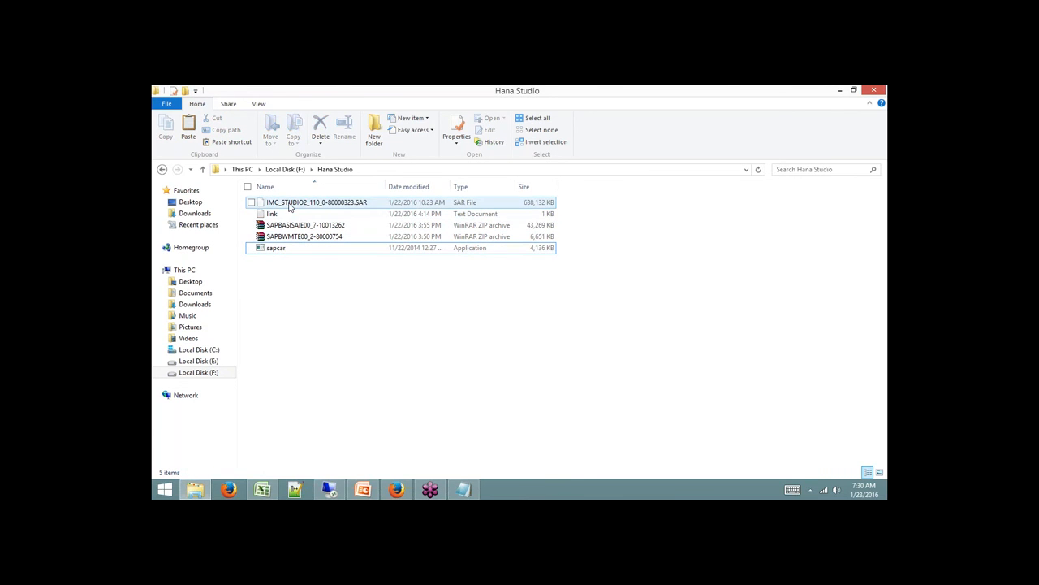
pyautogui.keyDown('ctrl'); pyautogui.click(279, 252); pyautogui.keyUp('ctrl')
pyautogui.rightClick(281, 254)
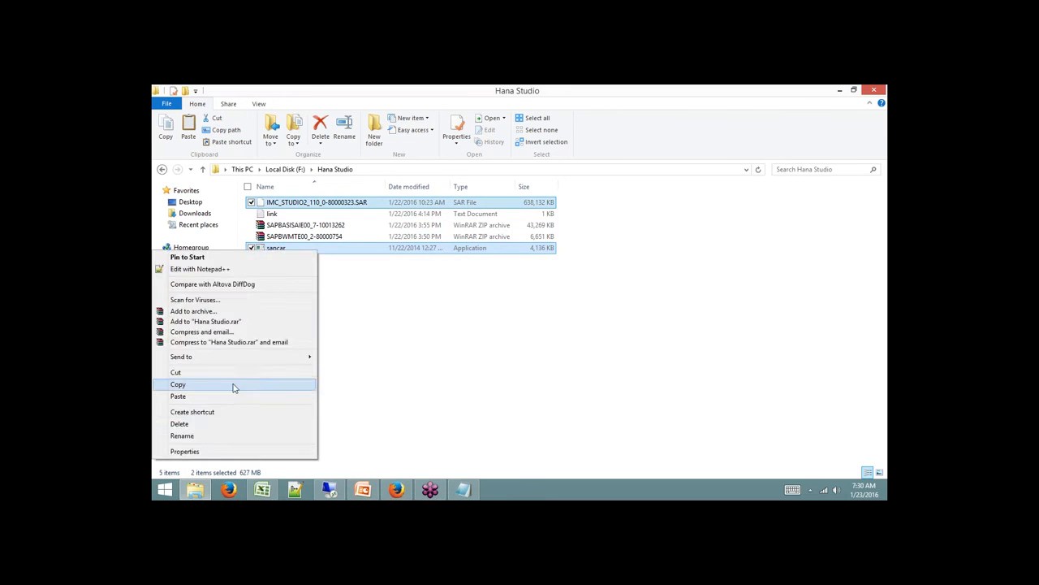
pyautogui.click(234, 383)
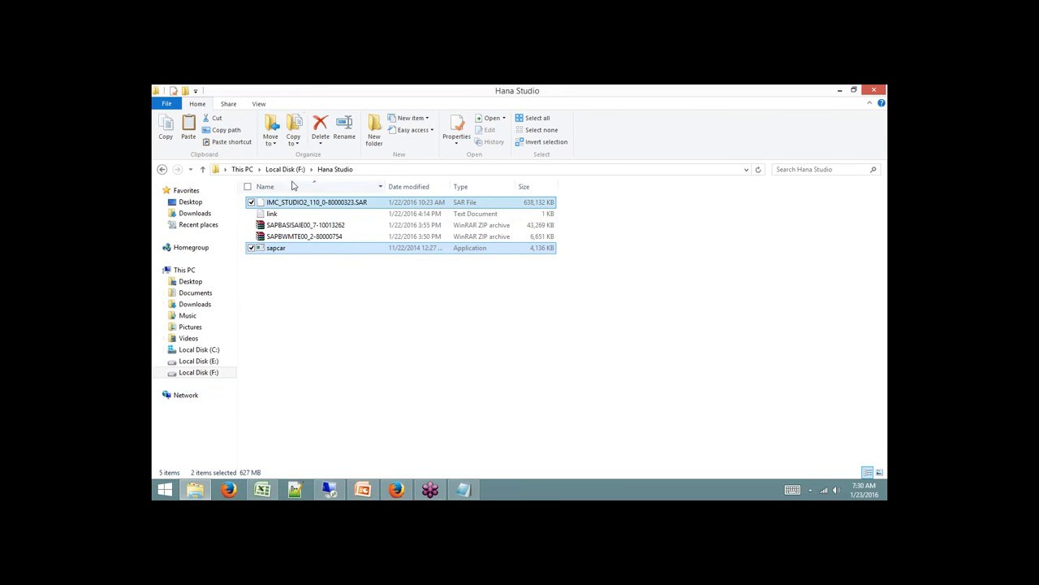
pyautogui.click(202, 169)
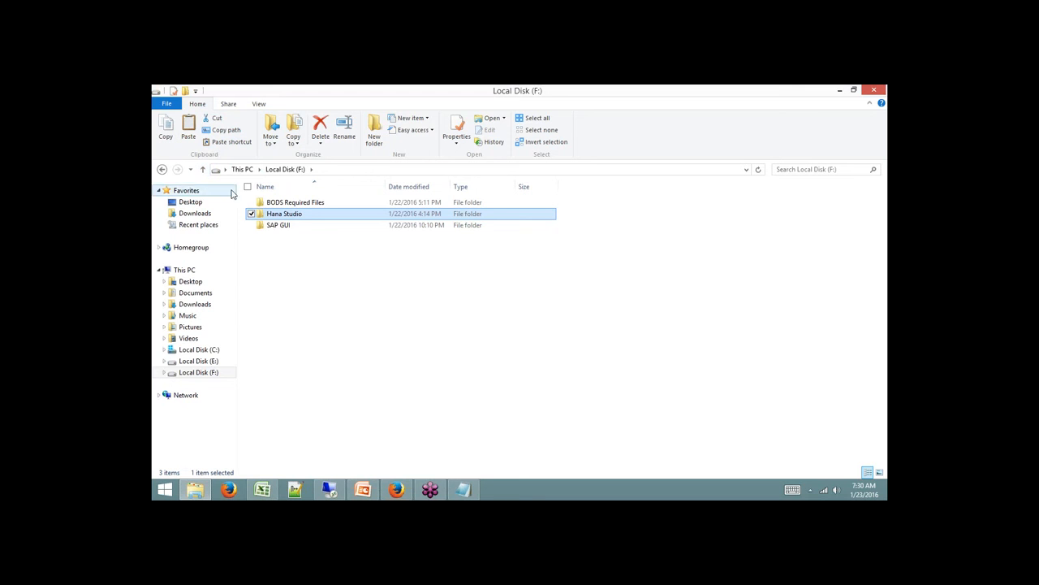
# Create a Batch8 folder on F: and paste the SAR archive and sapcar into it.
pyautogui.click(374, 128)
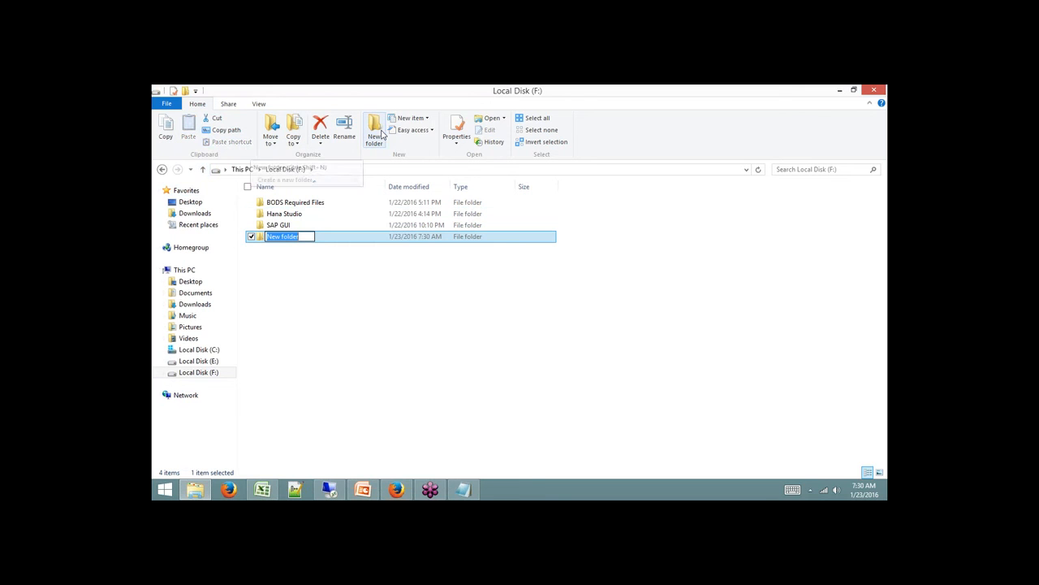
pyautogui.write('B')
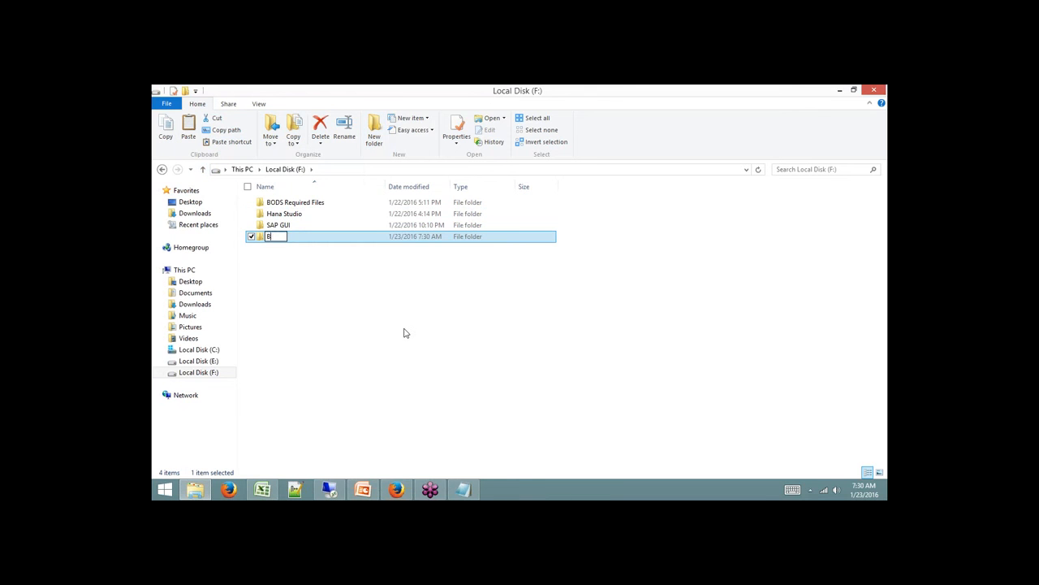
pyautogui.write('atch8')
pyautogui.doubleClick(285, 238)
pyautogui.rightClick(302, 219)
pyautogui.click(257, 291)
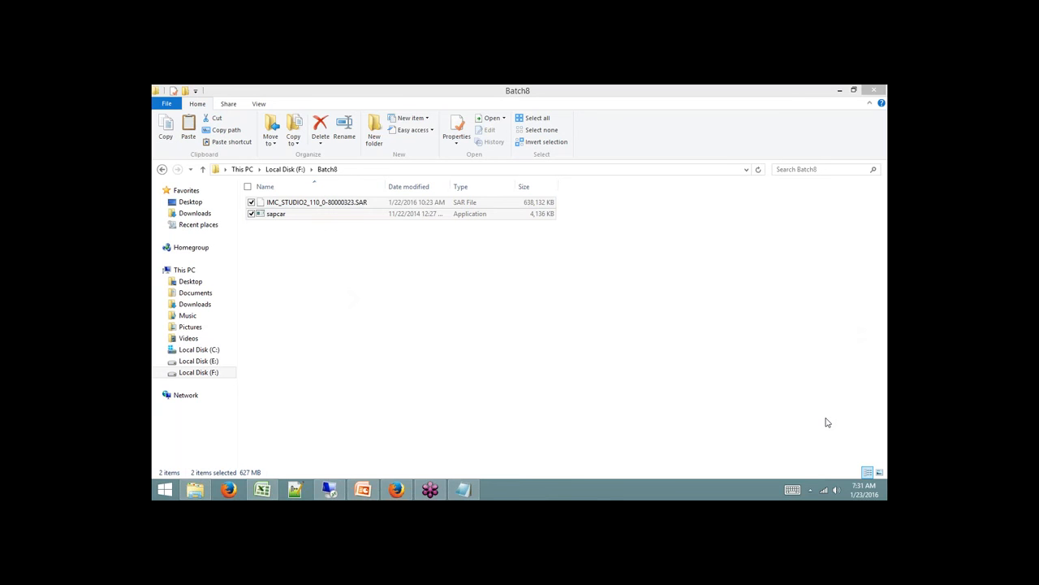
# View the broadband package and data usage under My Account on portal.actcorp.in.
pyautogui.click(395, 489)
pyautogui.click(396, 93)
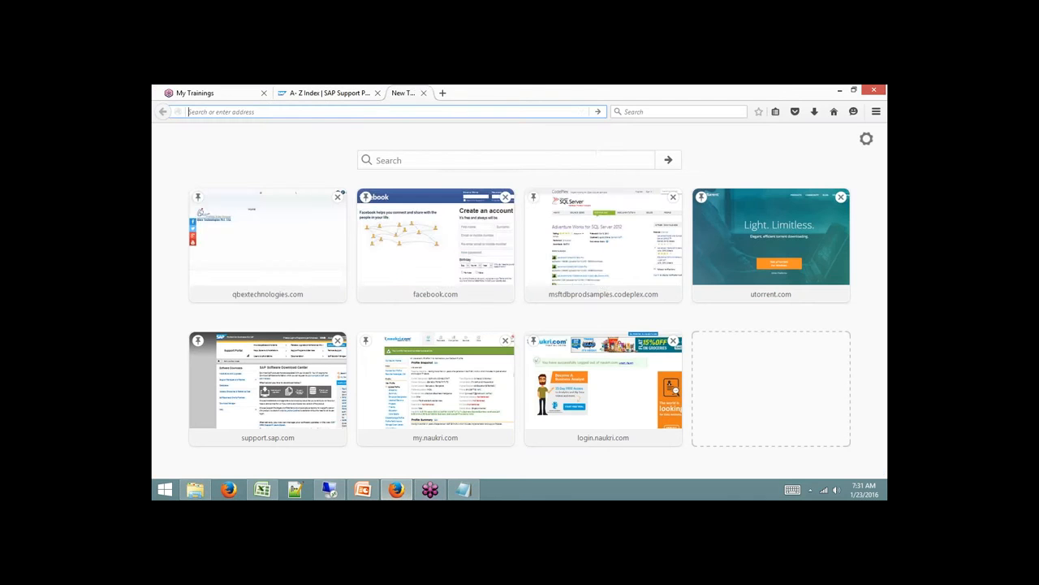
pyautogui.write('portal.actcorp.in/')
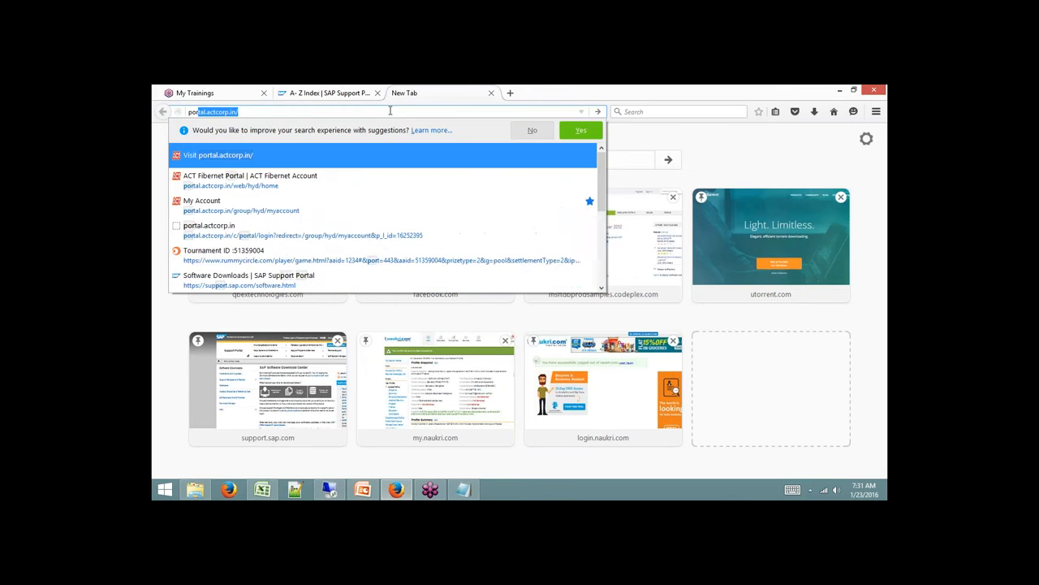
pyautogui.click(274, 155)
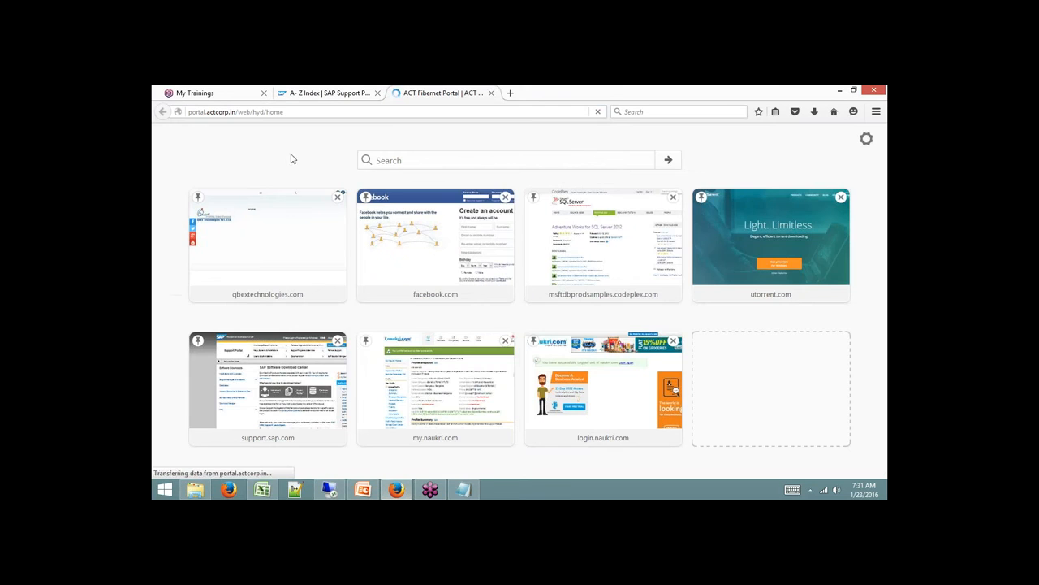
pyautogui.scroll(-5, 434, 380)
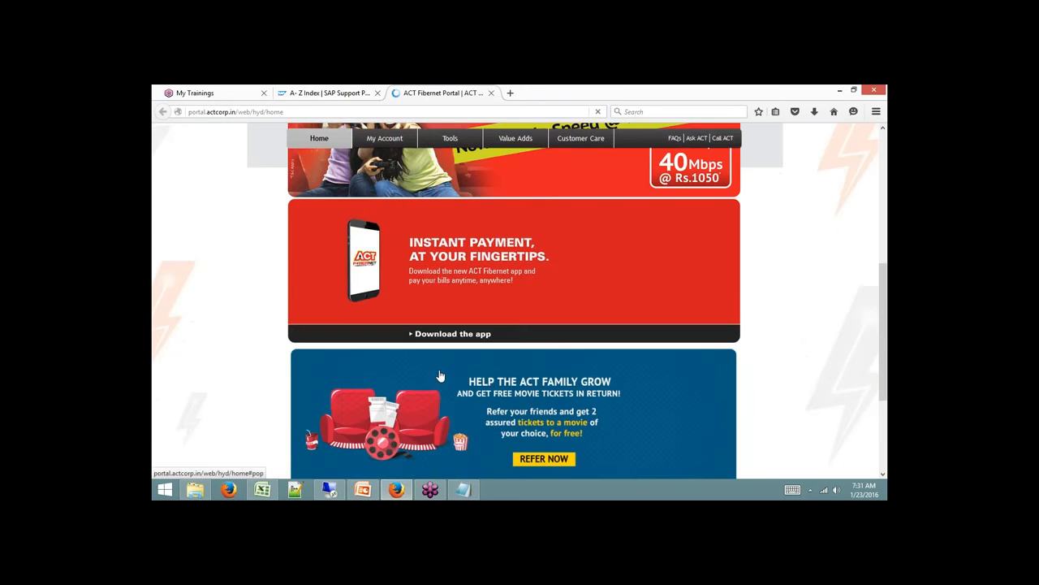
pyautogui.scroll(-10, 434, 380)
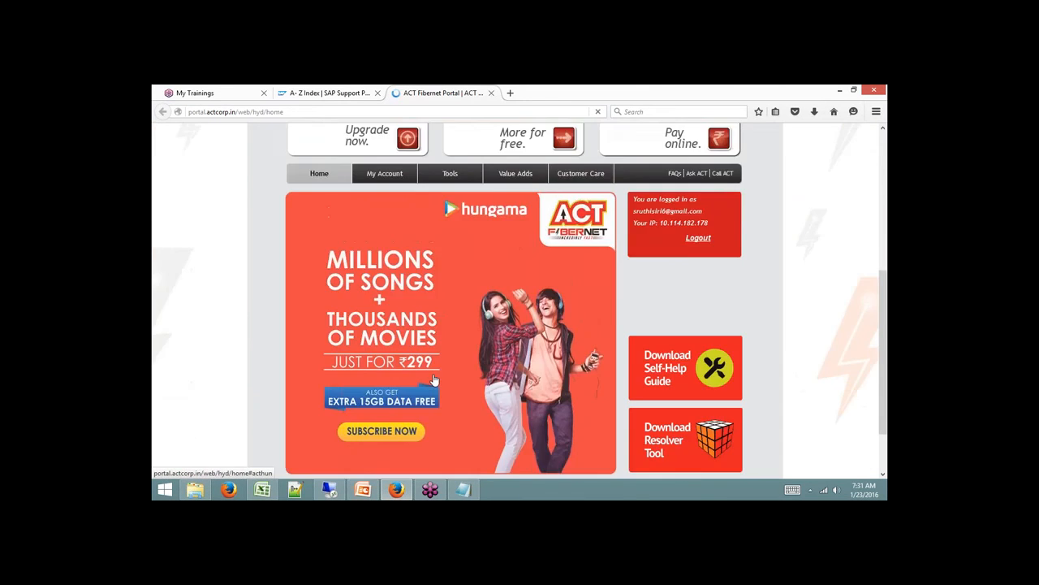
pyautogui.click(396, 258)
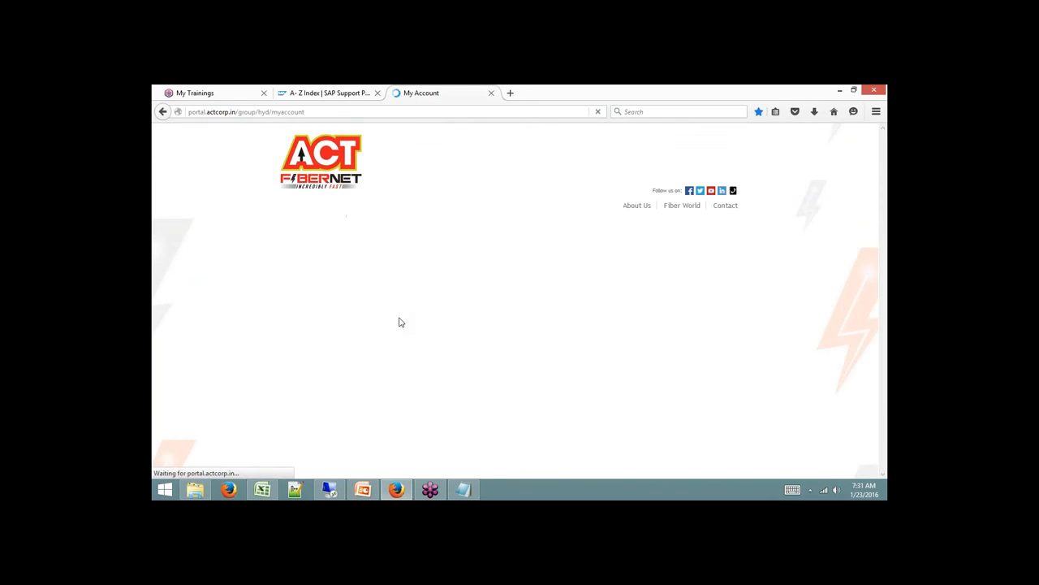
pyautogui.scroll(-5, 399, 322)
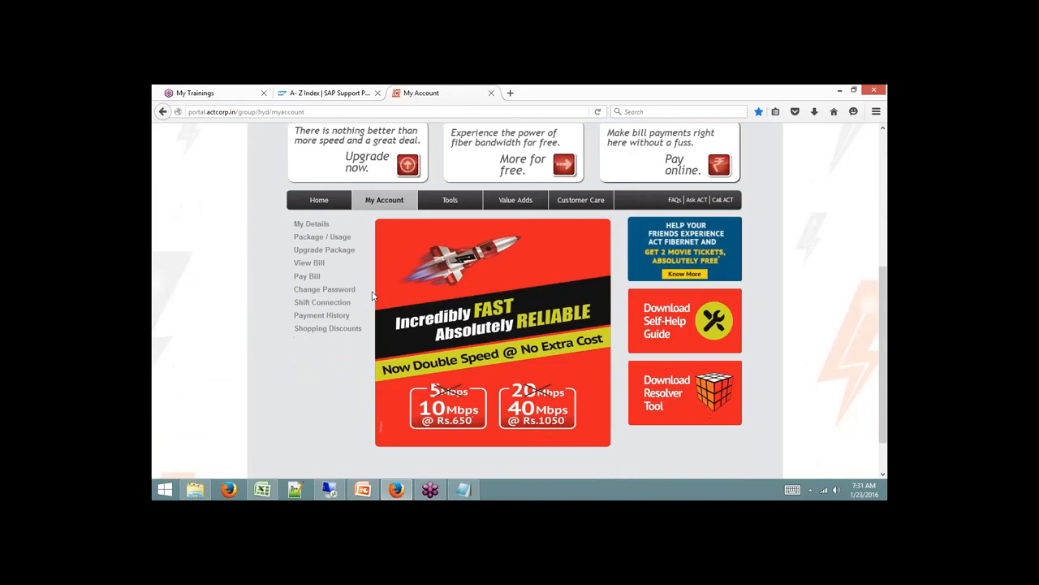
pyautogui.click(344, 237)
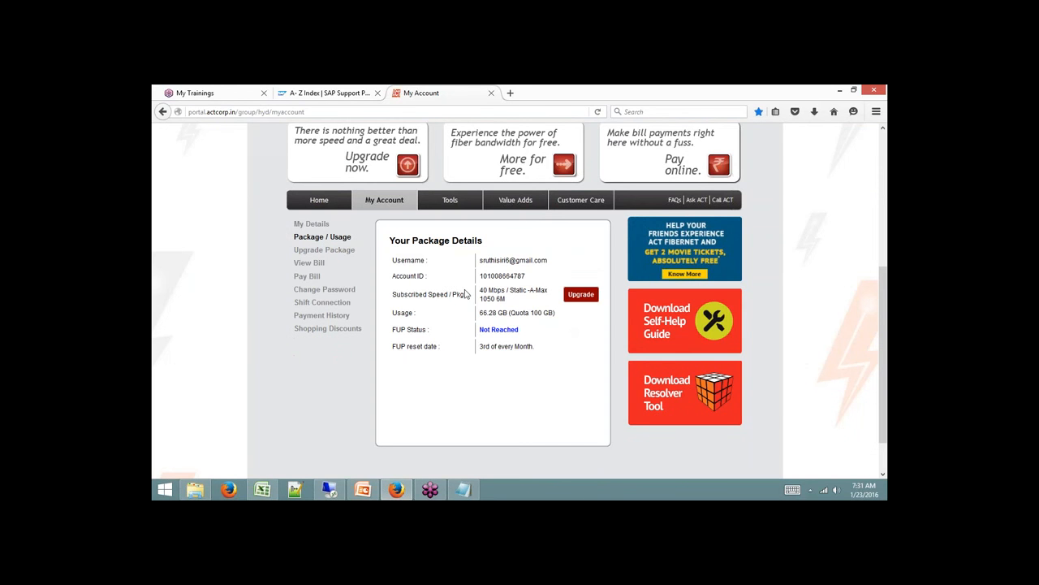
# Close the ACT account tab and return to the Batch8 folder with nothing selected.
pyautogui.click(490, 93)
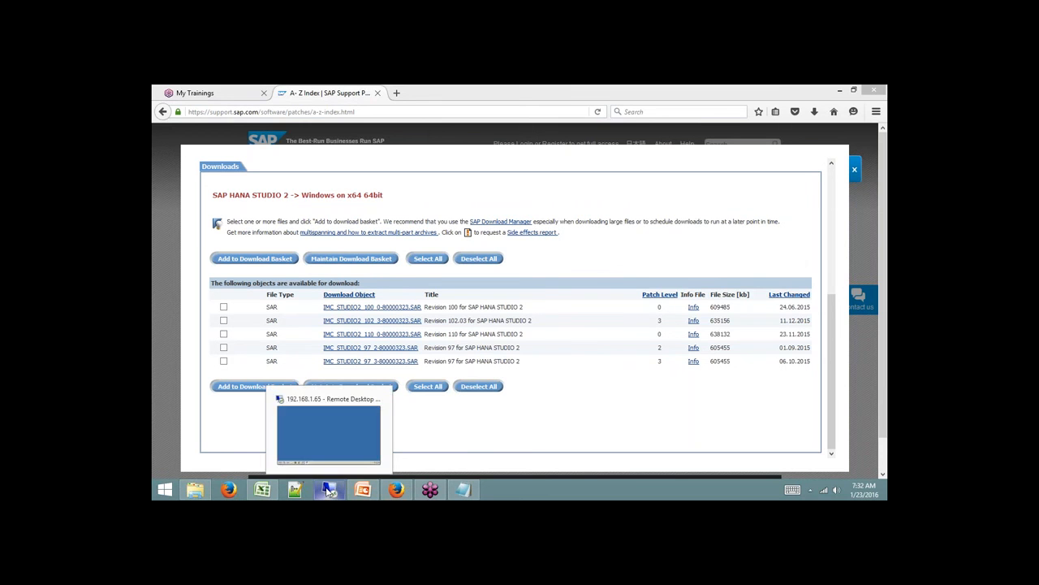
pyautogui.click(195, 489)
pyautogui.click(355, 241)
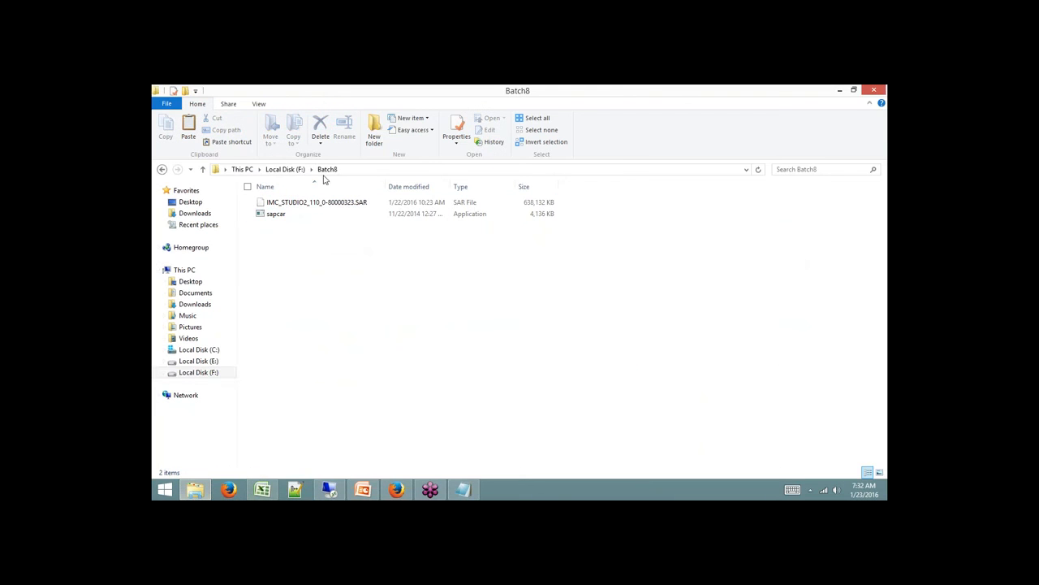
pyautogui.click(209, 374)
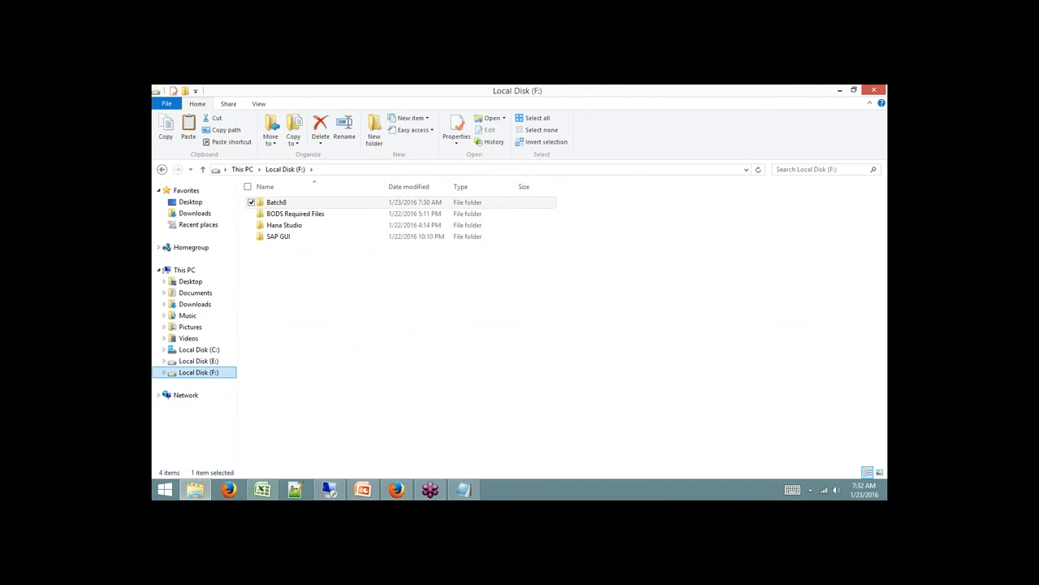
pyautogui.doubleClick(291, 207)
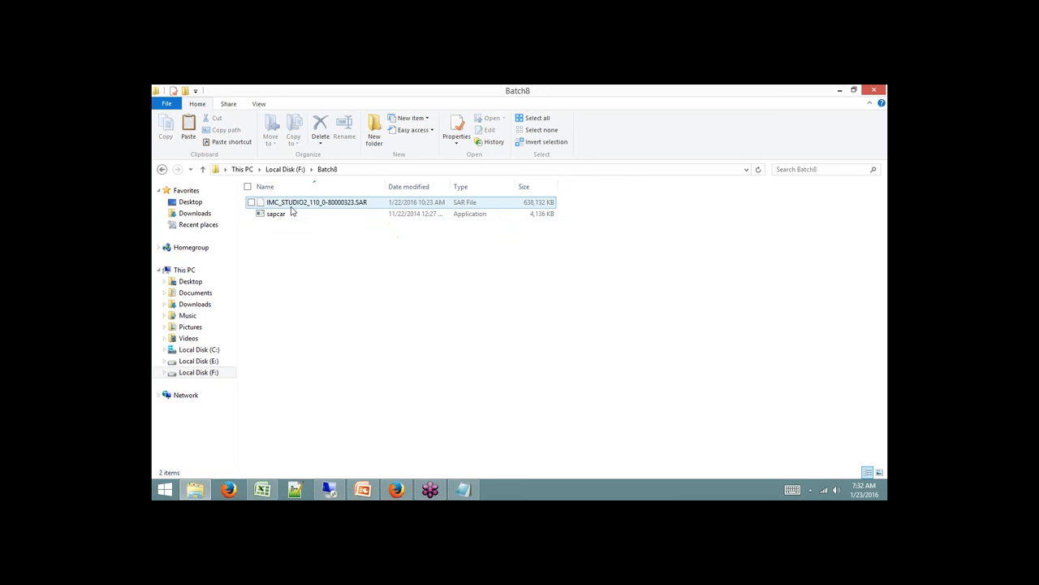
pyautogui.click(292, 208)
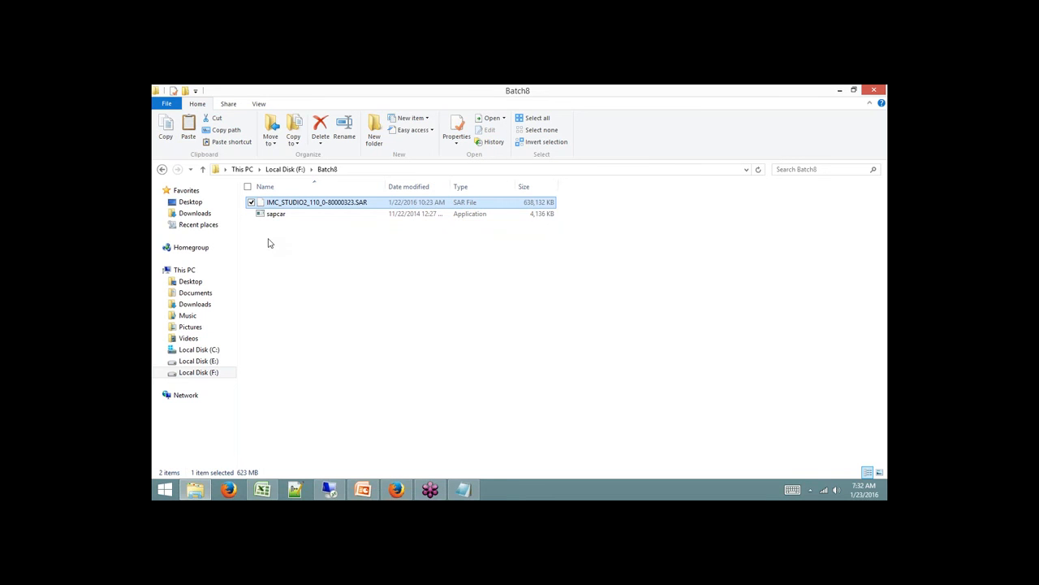
# Launch cmd via Win+R and change to the F:\Batch8 folder.
pyautogui.press('super+r')
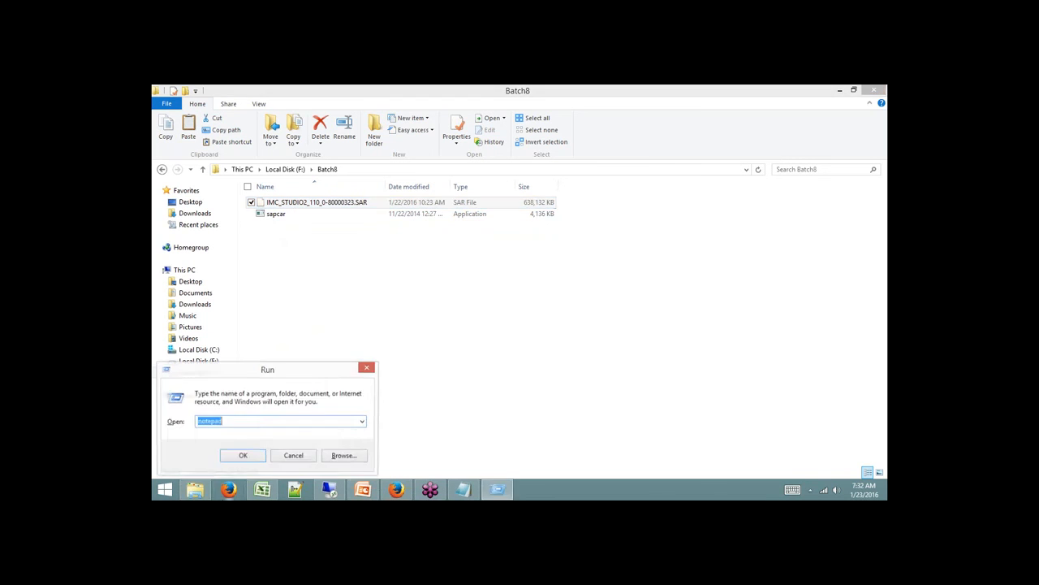
pyautogui.write('cmd')
pyautogui.press('Return')
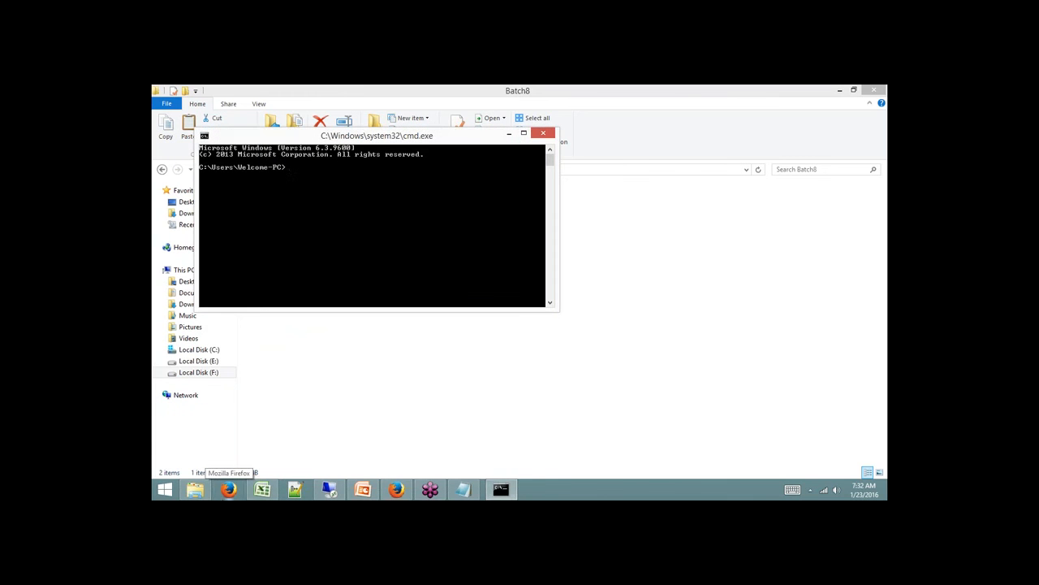
pyautogui.moveTo(432, 128); pyautogui.dragTo(706, 134)
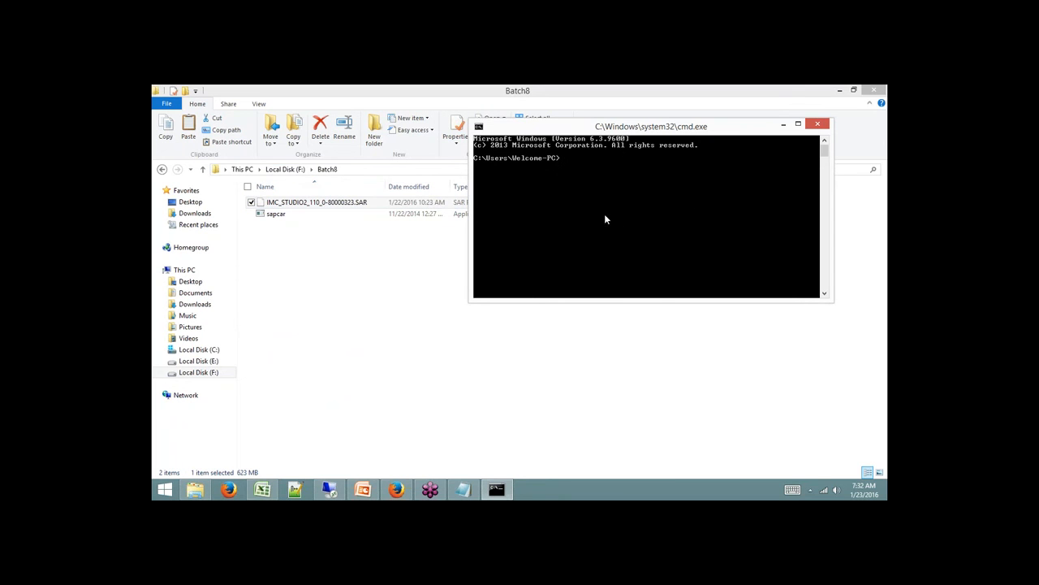
pyautogui.write('f')
pyautogui.write('cD Batch8')
pyautogui.press('Return')
# Run sapcar -xvf IMC_STUDIO2_110_0-80000323.SAR in the console to extract the archive.
pyautogui.click(354, 174)
pyautogui.click(340, 169)
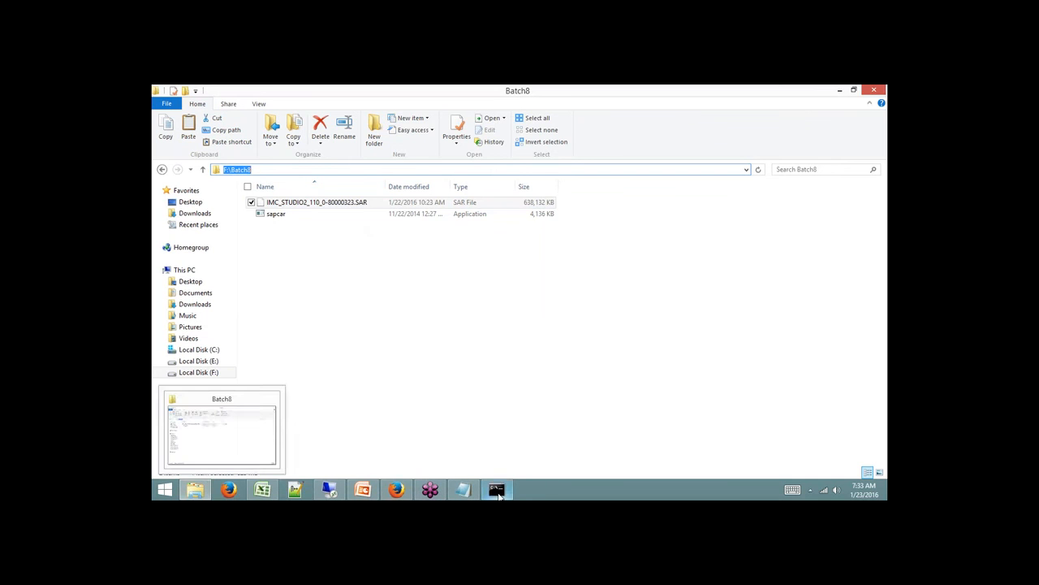
pyautogui.click(497, 490)
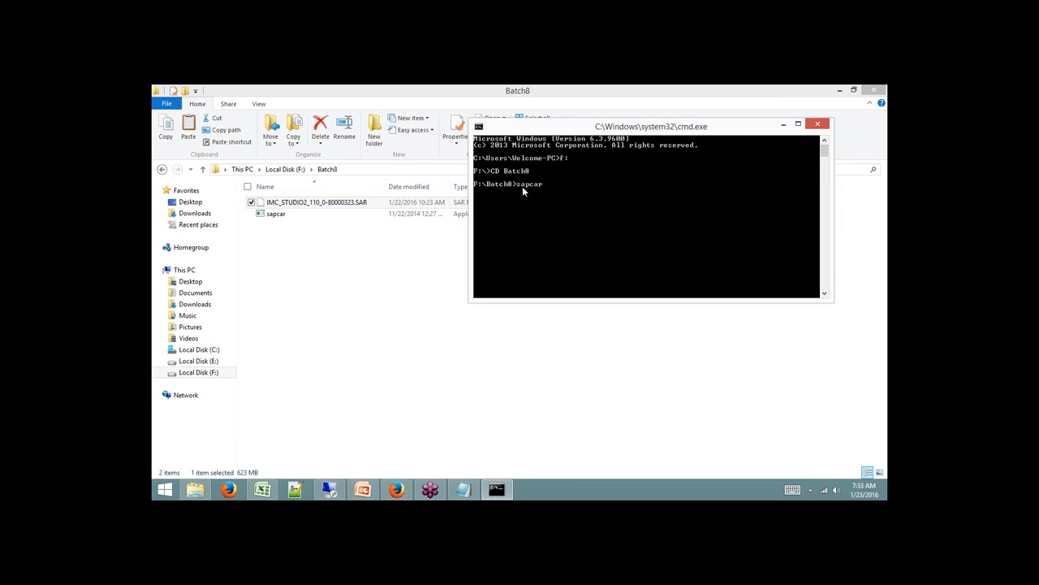
pyautogui.write('xvf')
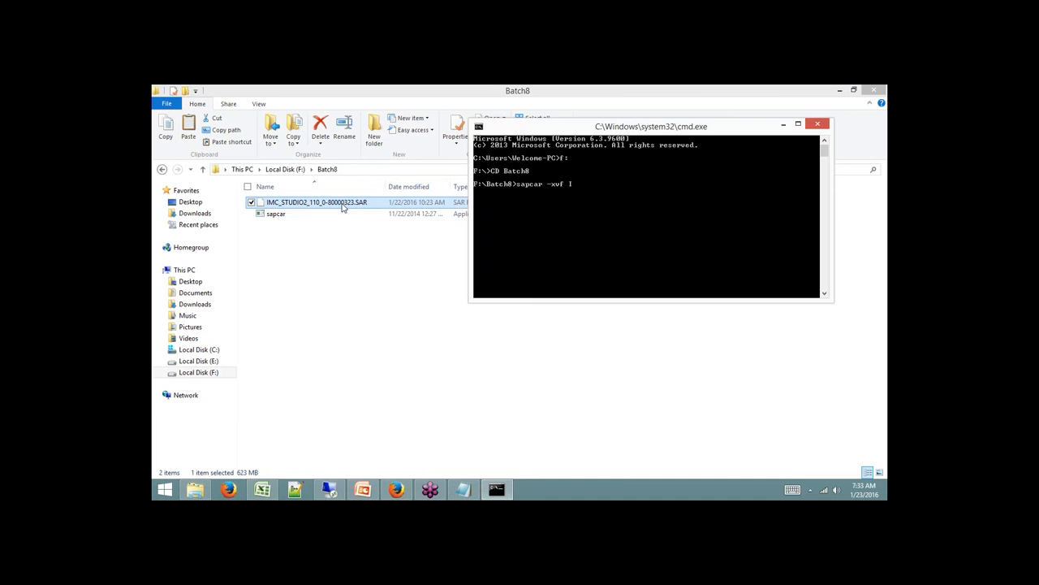
pyautogui.write(' I')
pyautogui.press('Tab')
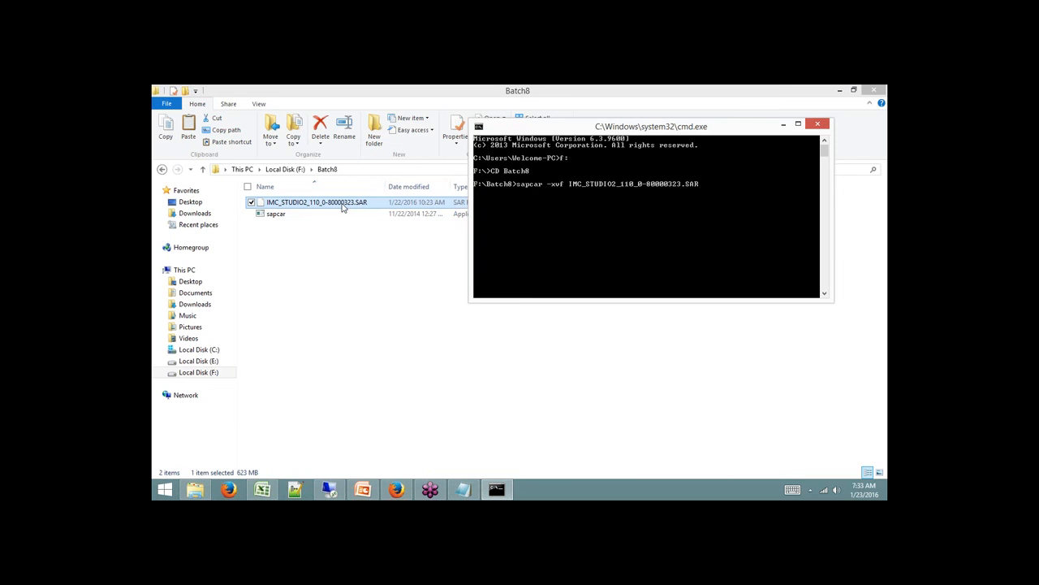
pyautogui.moveTo(705, 133); pyautogui.dragTo(630, 126)
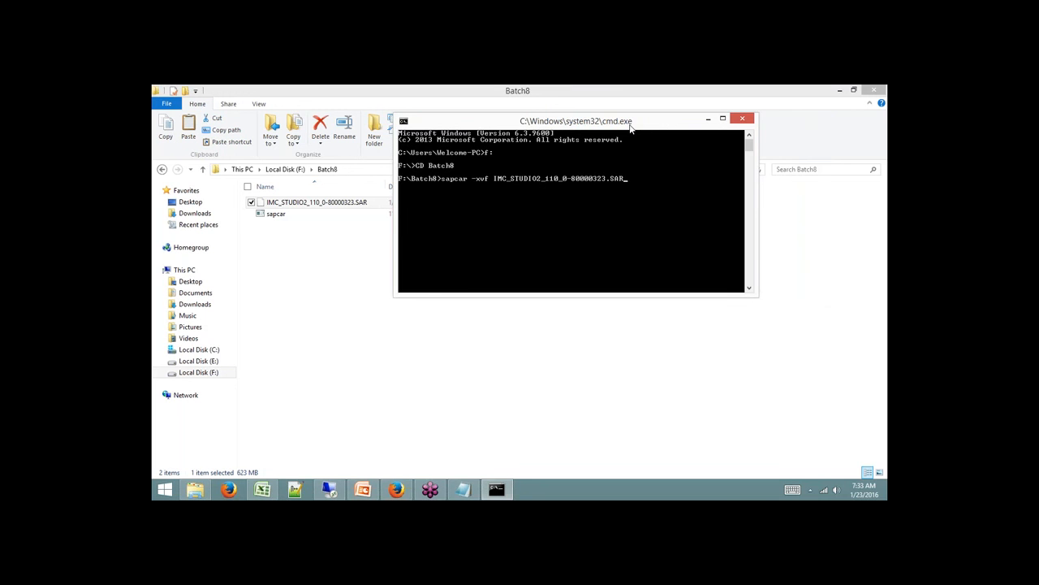
pyautogui.press('Return')
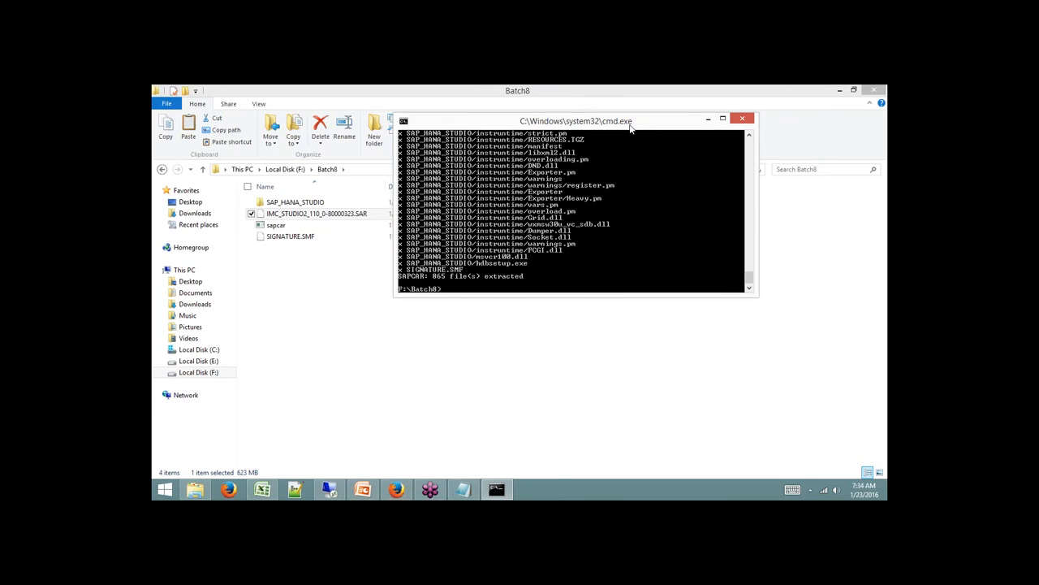
# Launch hdbsetup from F:\Batch8\SAP_HANA_STUDIO, then return to the extraction console.
pyautogui.click(575, 360)
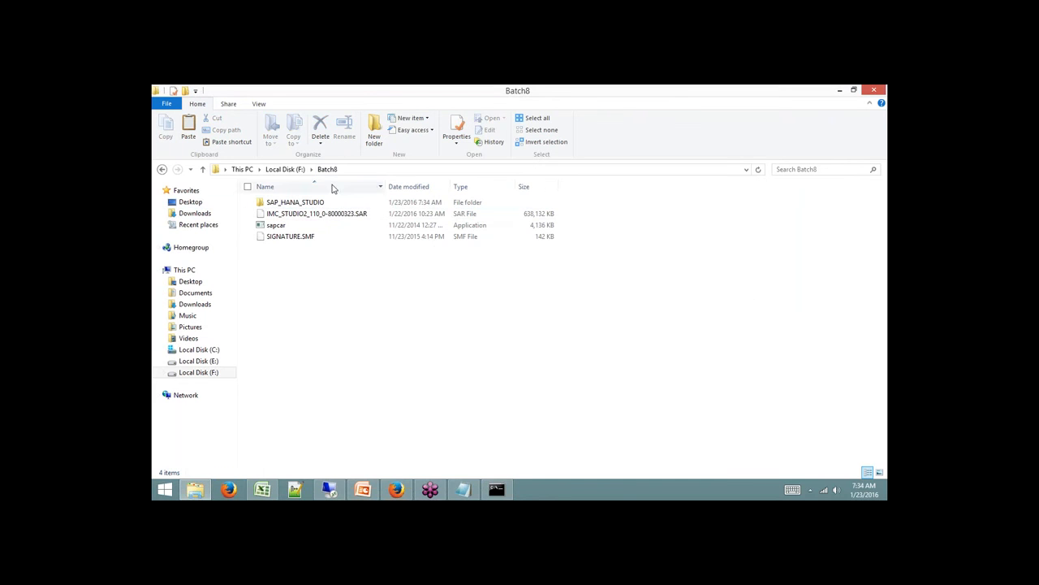
pyautogui.click(277, 227)
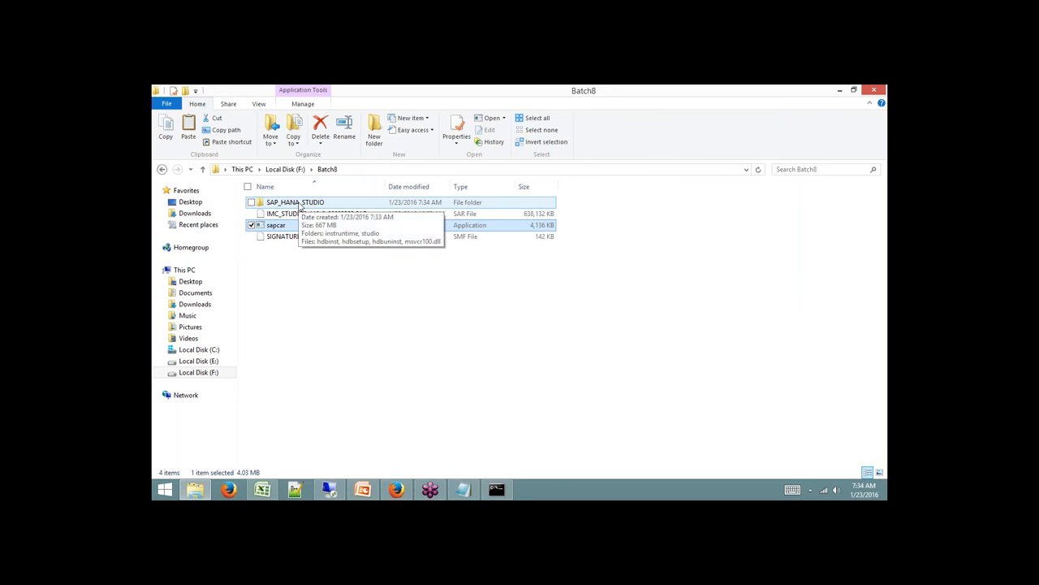
pyautogui.doubleClick(298, 203)
pyautogui.click(286, 238)
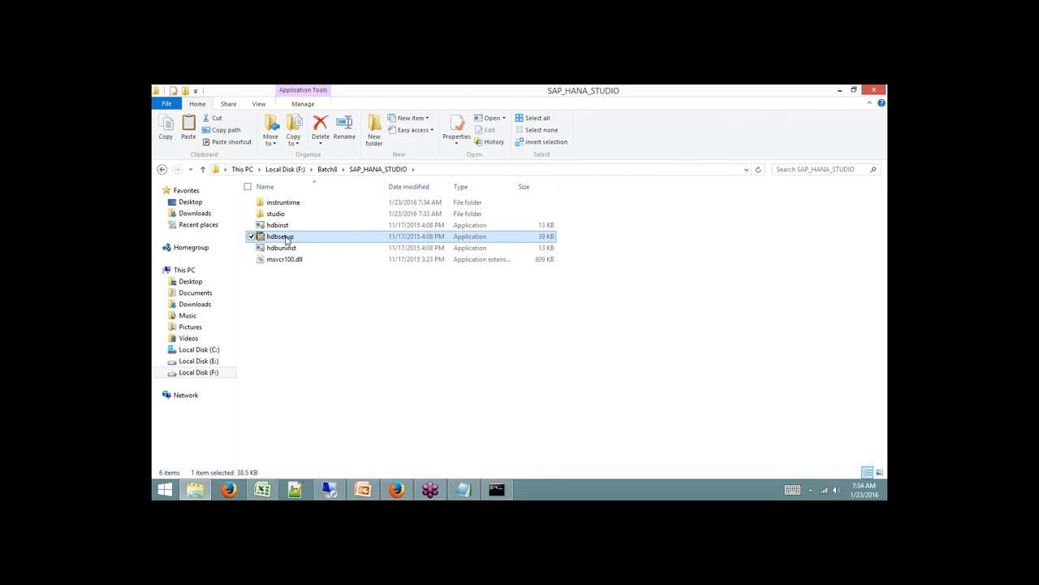
pyautogui.doubleClick(285, 238)
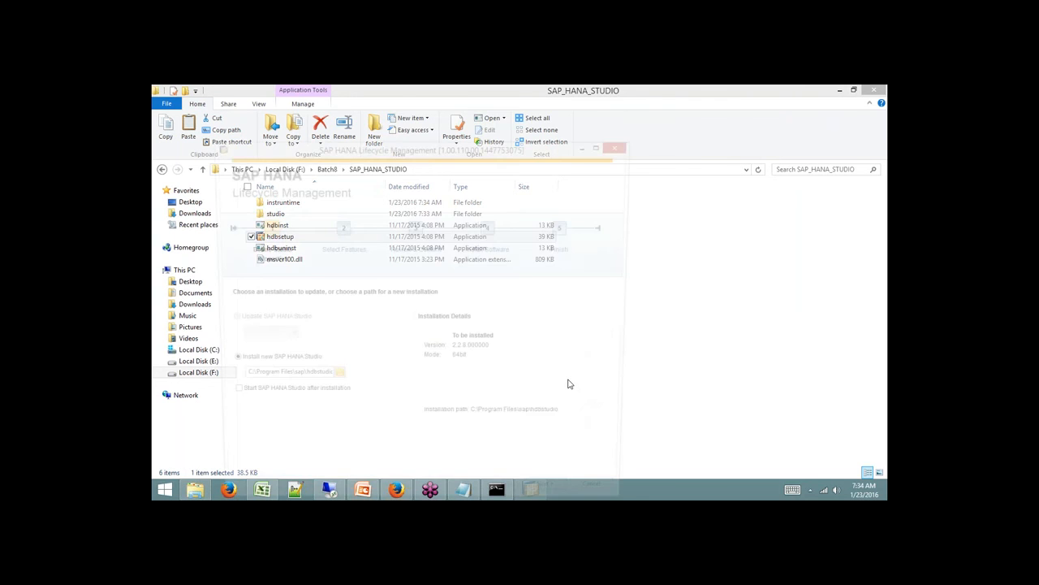
pyautogui.moveTo(527, 152); pyautogui.dragTo(581, 103)
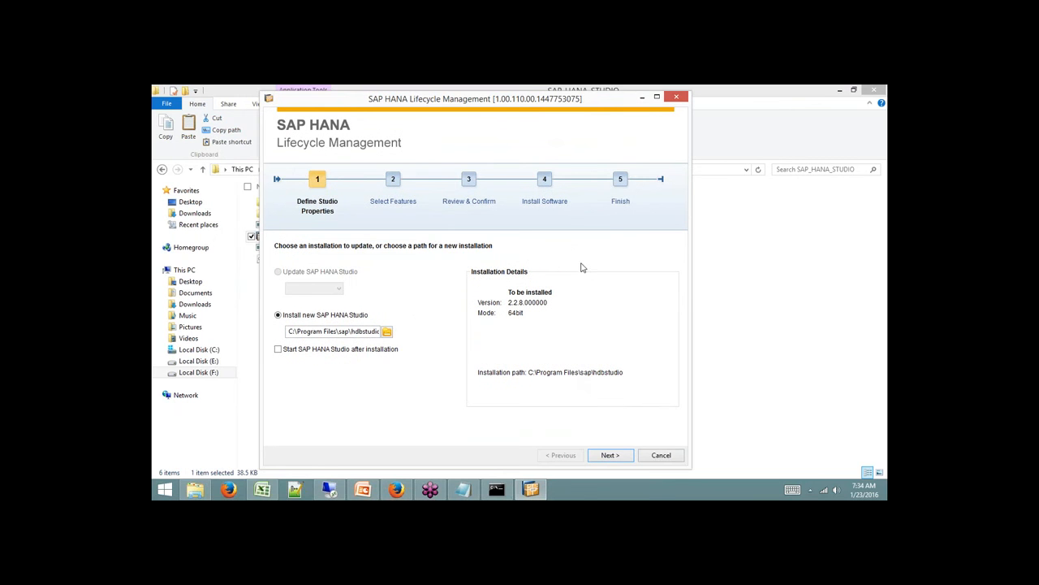
pyautogui.click(497, 489)
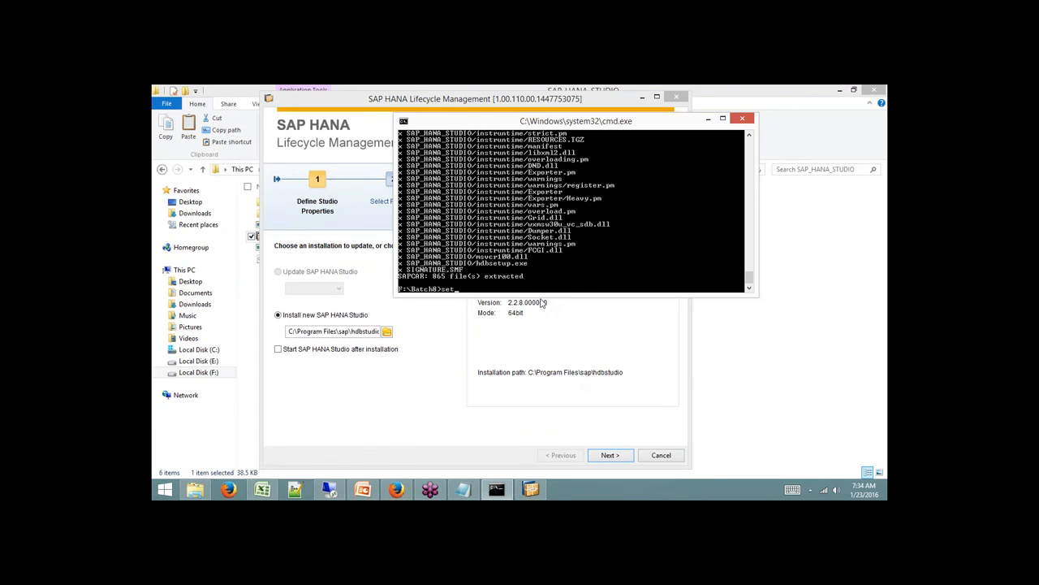
# Run set to check JAVA_HOME, then switch back to the SAP HANA installer.
pyautogui.press('Return')
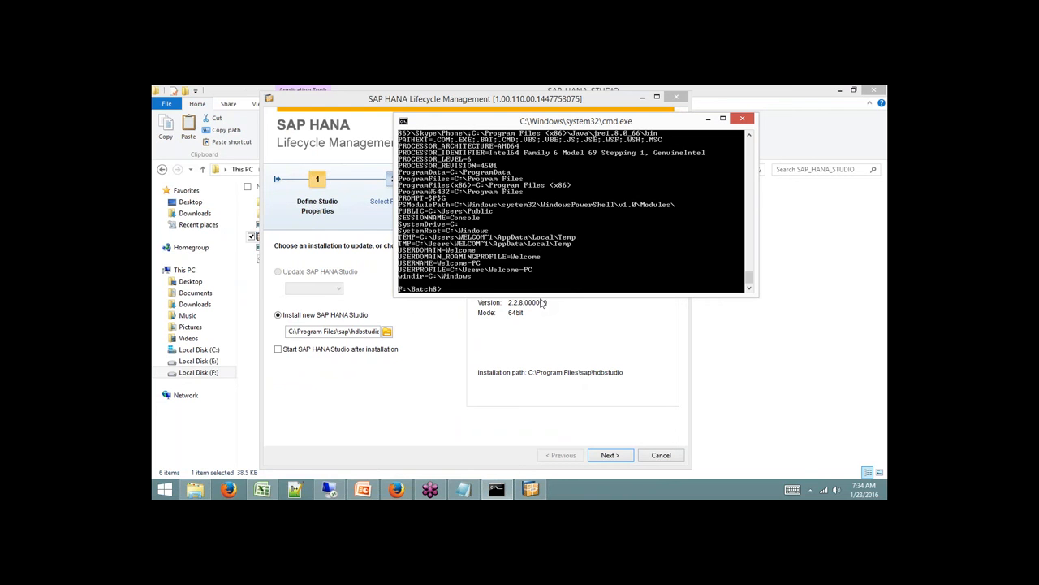
pyautogui.scroll(3, 517, 250)
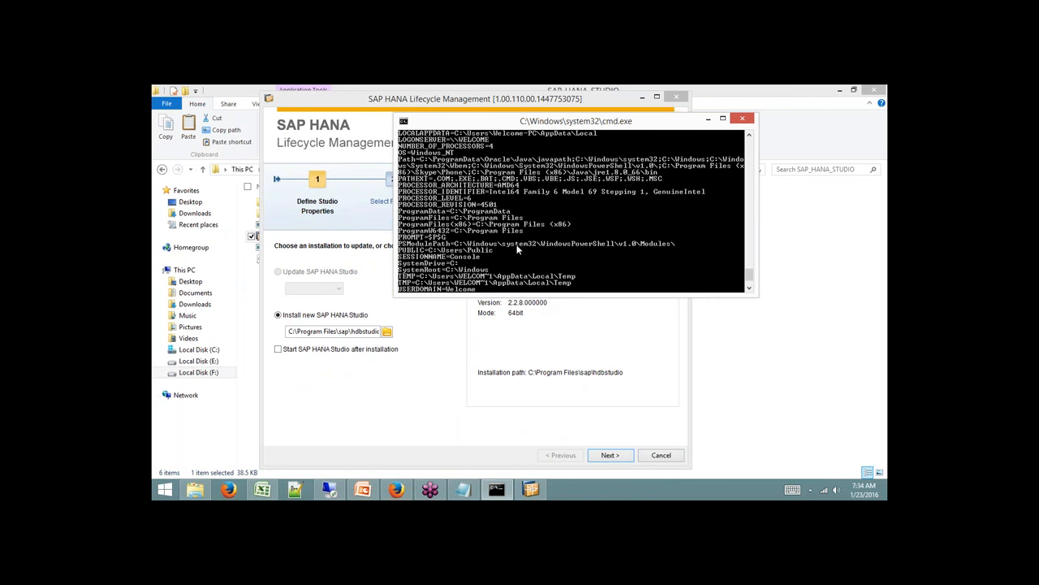
pyautogui.scroll(1, 517, 250)
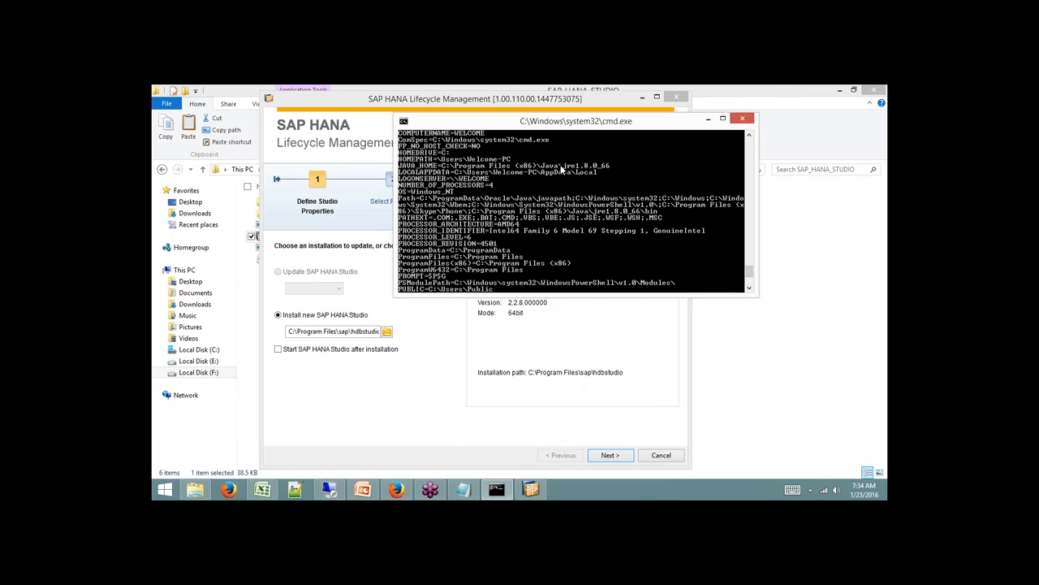
pyautogui.click(467, 102)
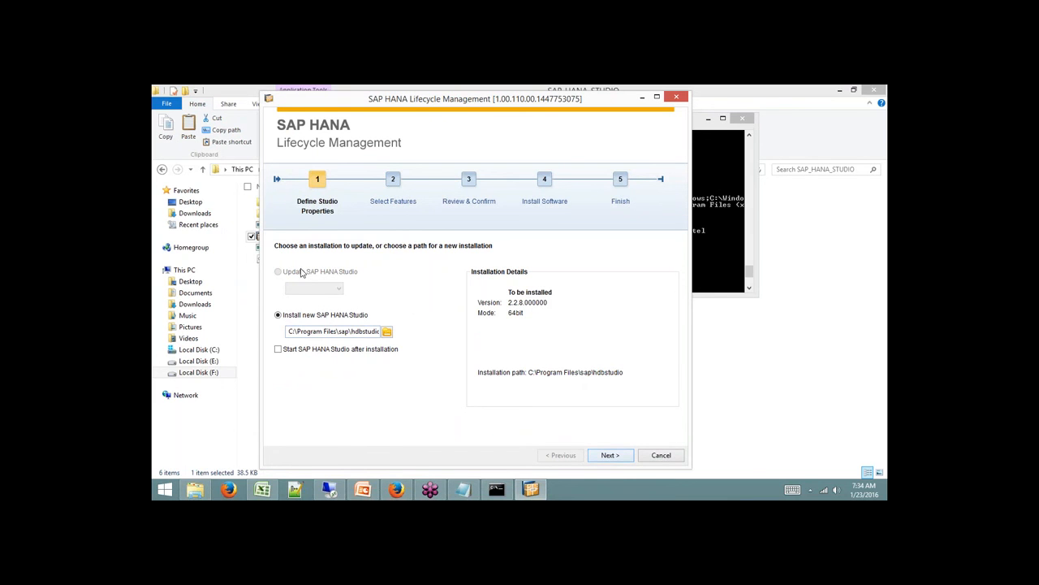
# Accept the C:\Program Files\sap\hdbstudio path, keep all three features, and install SAP HANA Studio 2.2.8.
pyautogui.click(608, 457)
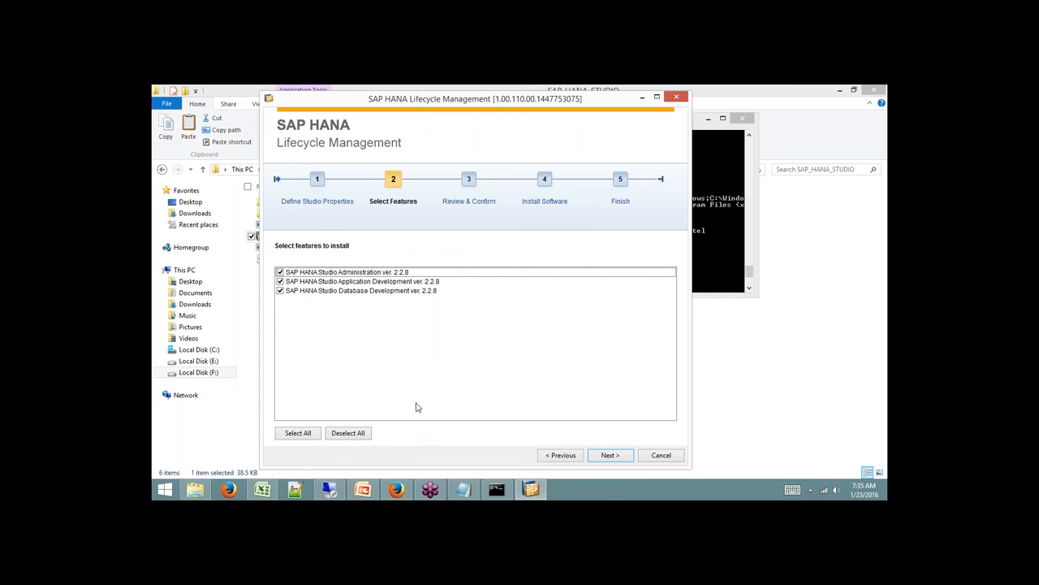
pyautogui.click(611, 457)
pyautogui.click(611, 455)
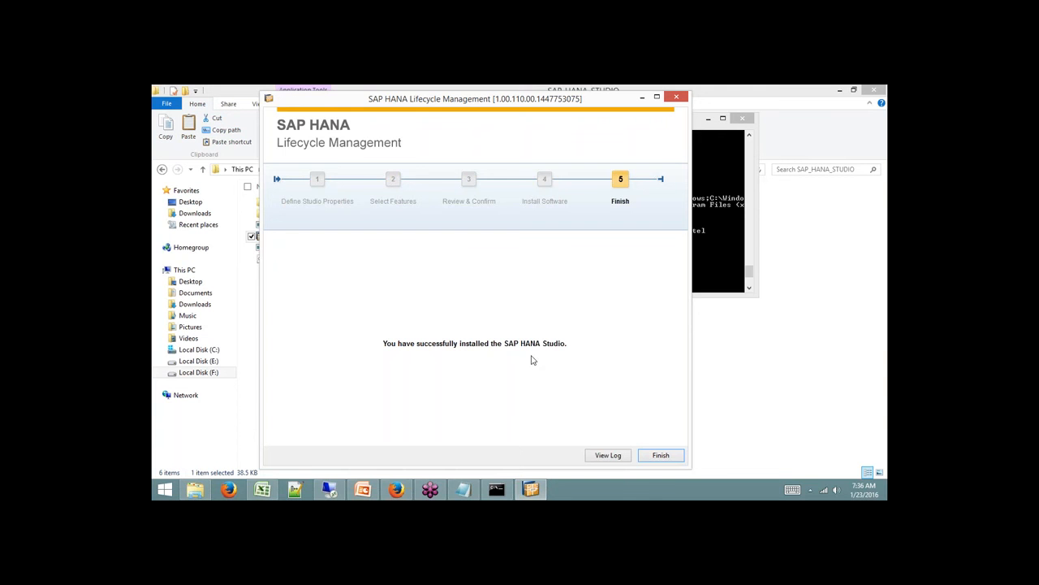
# Close the finished installer and launch SAP HANA Studio by searching 'Hana' from Start.
pyautogui.click(679, 458)
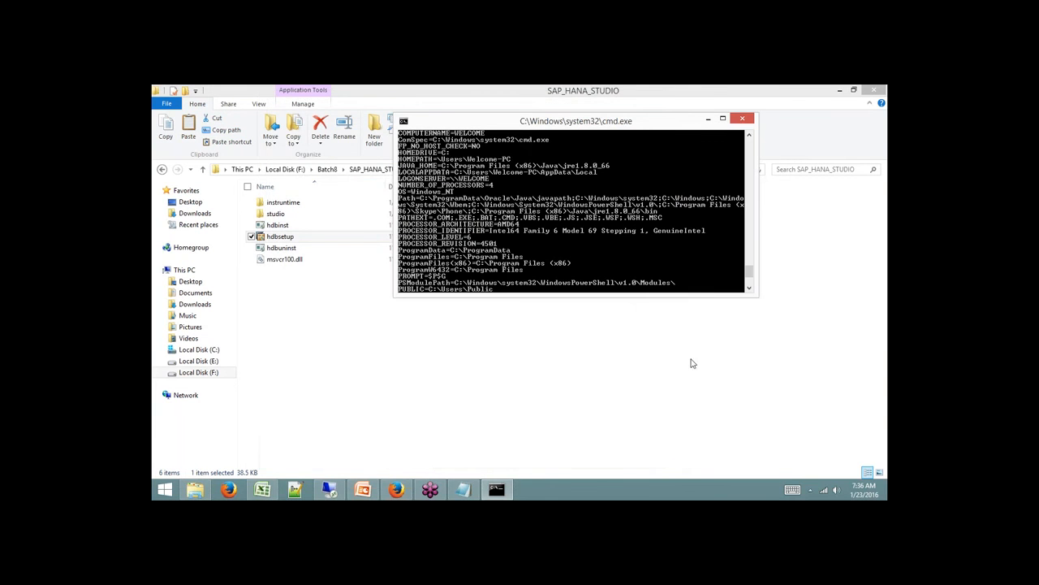
pyautogui.click(167, 491)
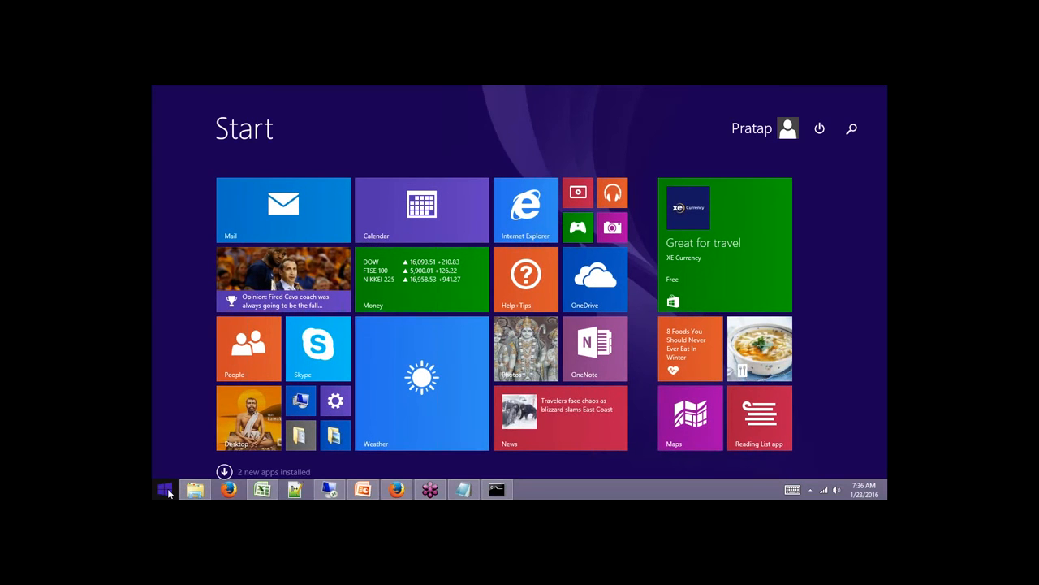
pyautogui.click(851, 130)
pyautogui.write('Hana Studio')
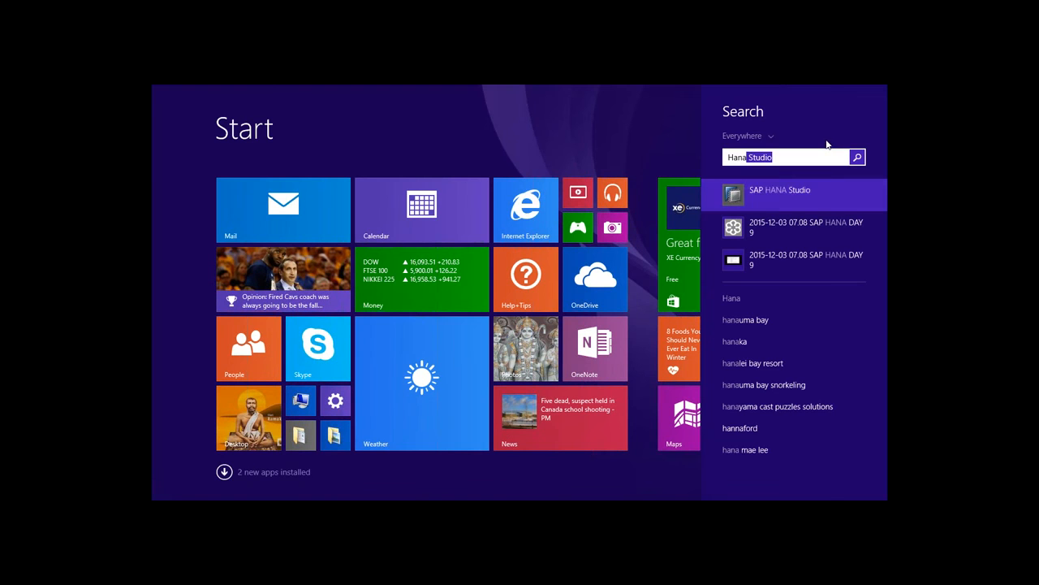
pyautogui.click(777, 194)
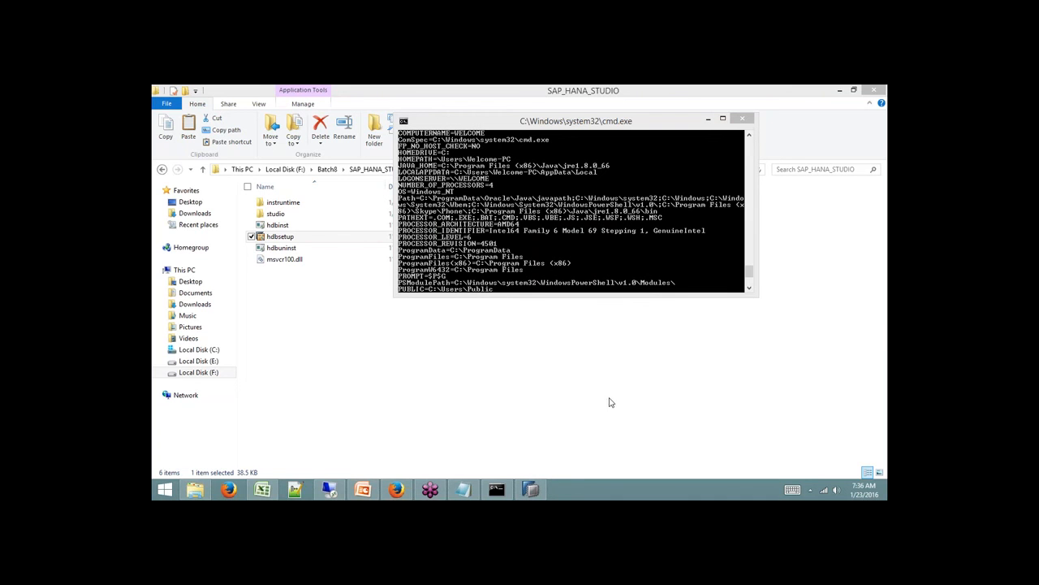
pyautogui.click(529, 489)
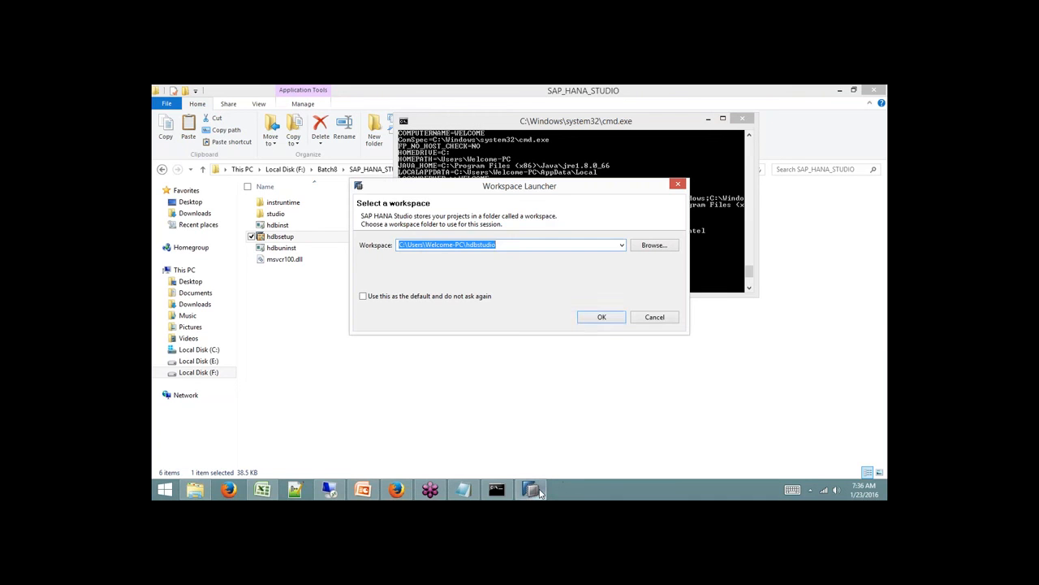
# Accept the default workspace folder, then decline cancelling the plug-in migration.
pyautogui.click(593, 318)
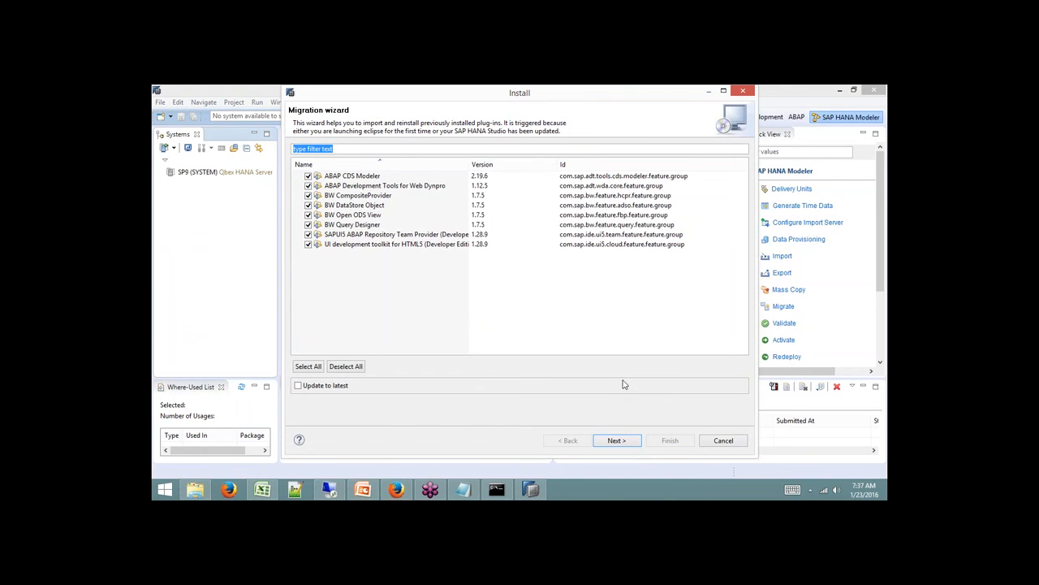
pyautogui.click(727, 443)
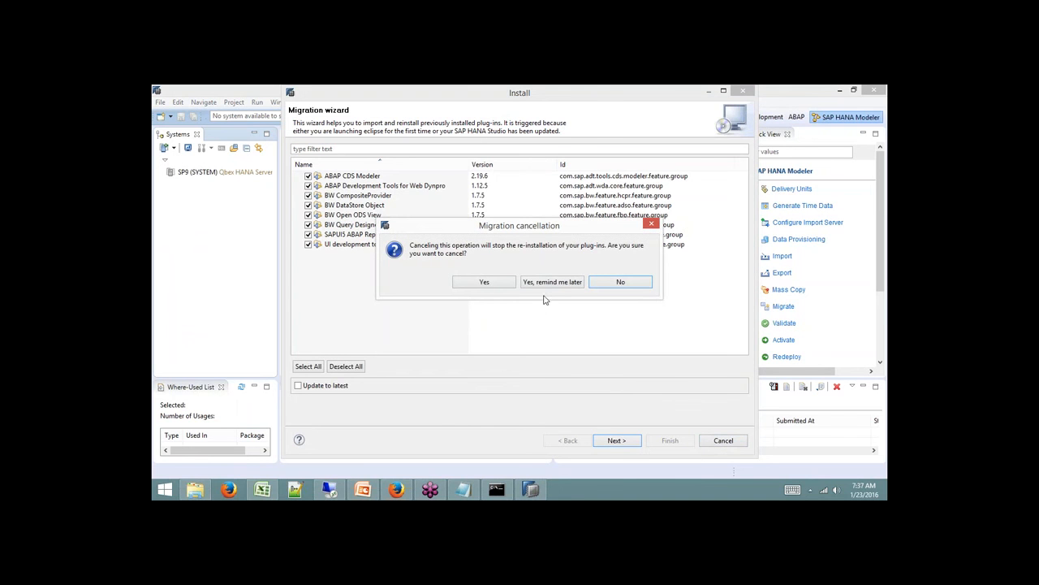
pyautogui.click(619, 282)
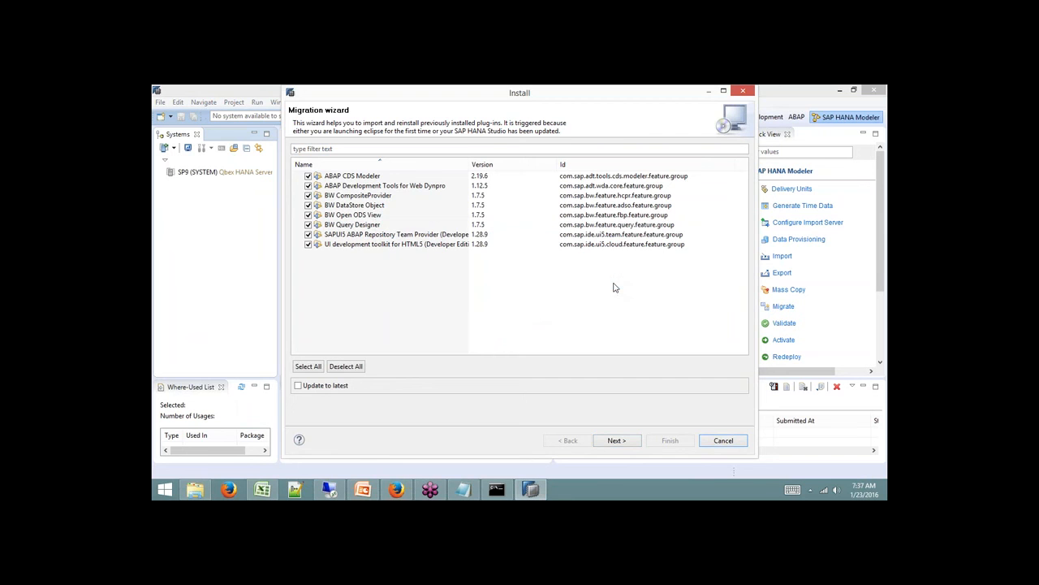
# Confirm stopping plug-in reinstallation, delete the SP9 (SYSTEM) entry, and show the perspectives list.
pyautogui.click(703, 443)
pyautogui.click(487, 282)
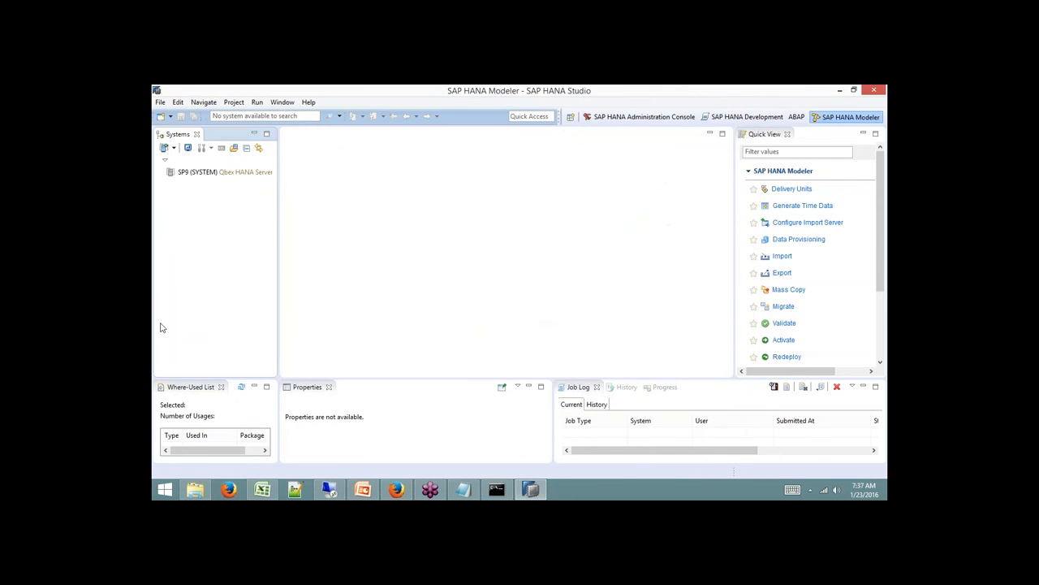
pyautogui.click(237, 173)
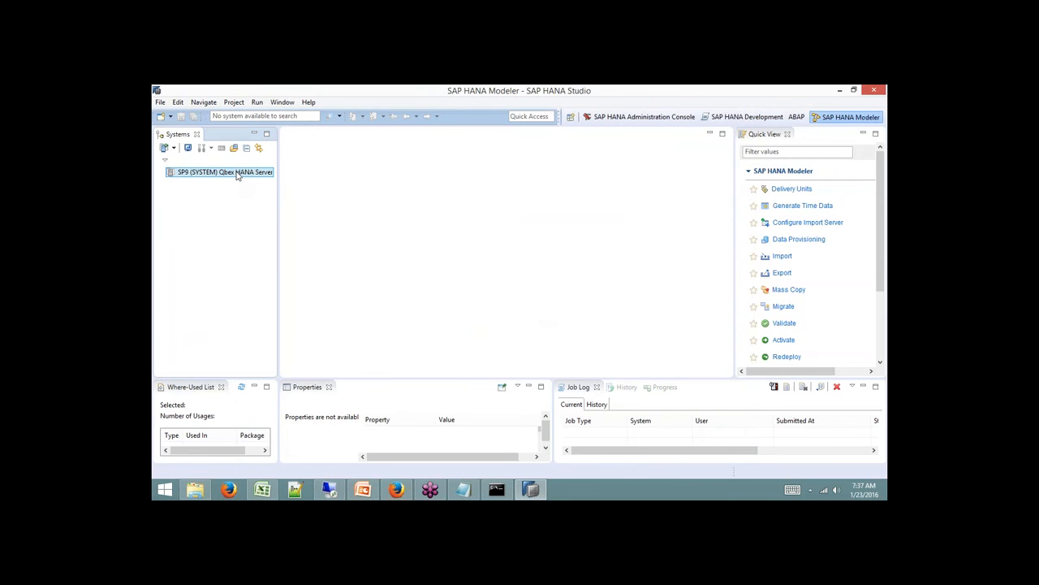
pyautogui.rightClick(237, 174)
pyautogui.click(273, 197)
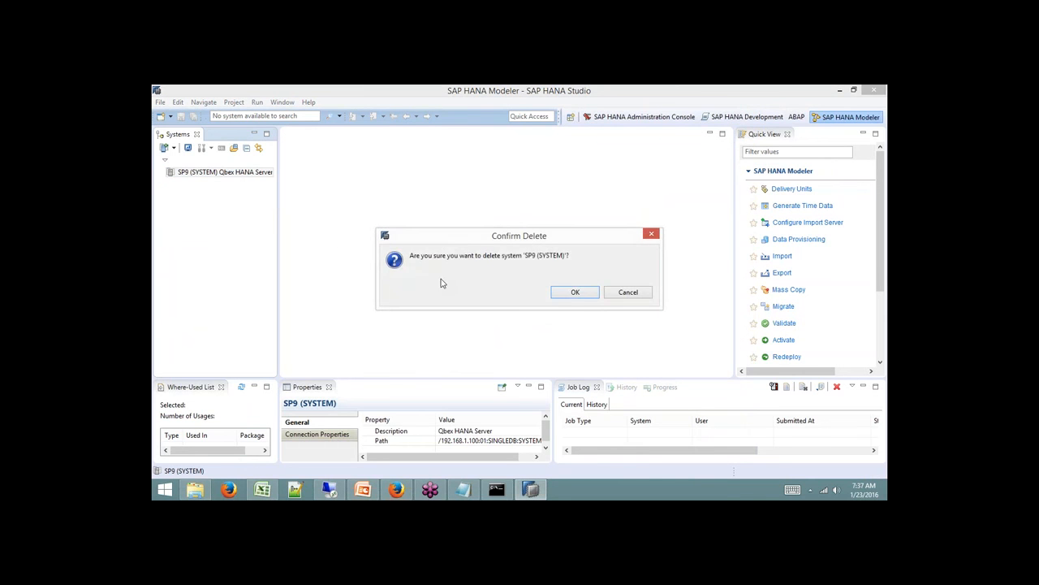
pyautogui.click(573, 293)
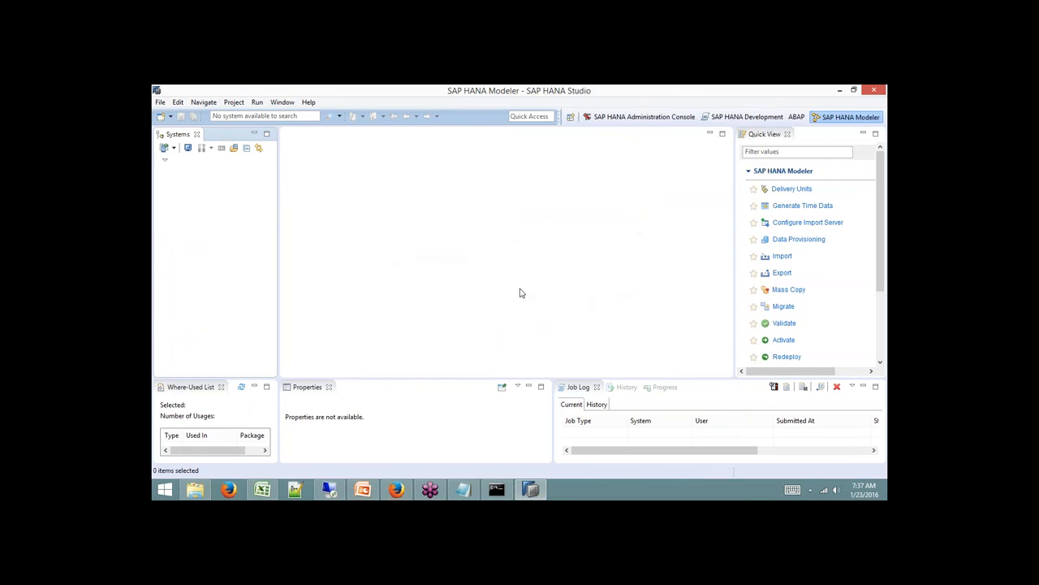
pyautogui.click(571, 116)
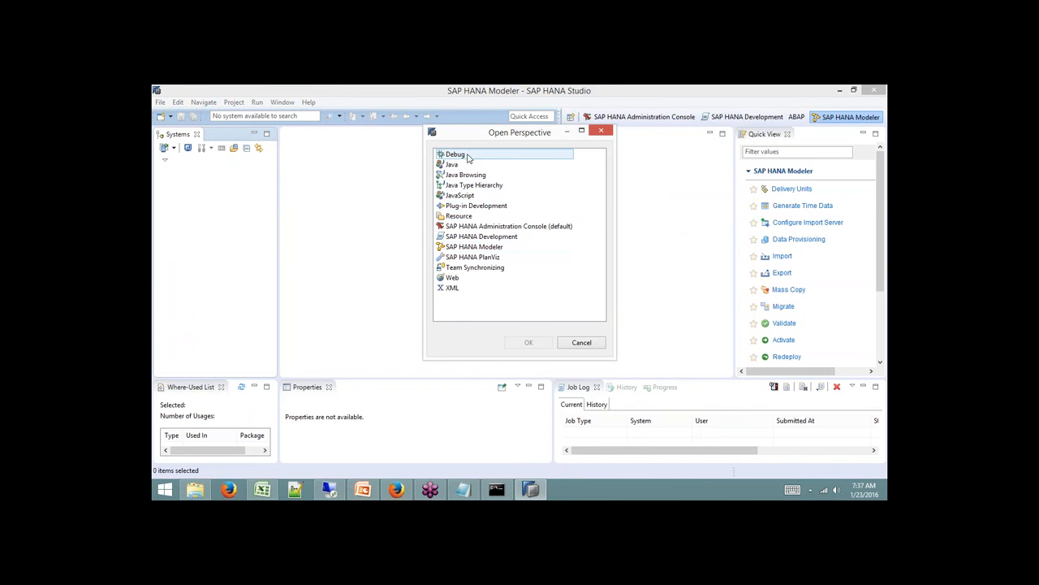
# Close the perspective list unchanged and switch to SAP HANA Development via its toolbar button.
pyautogui.click(488, 248)
pyautogui.click(490, 226)
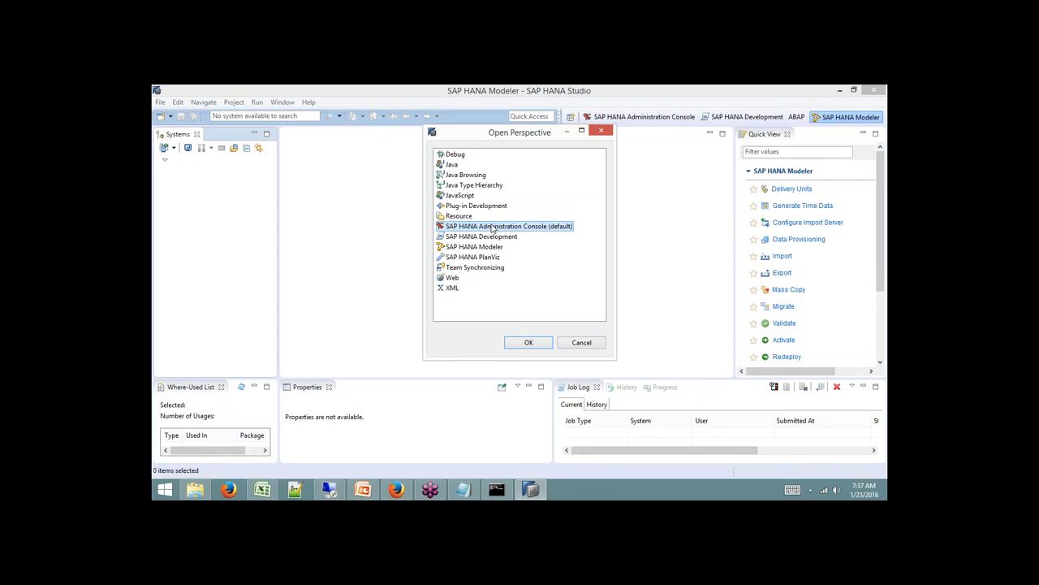
pyautogui.click(504, 237)
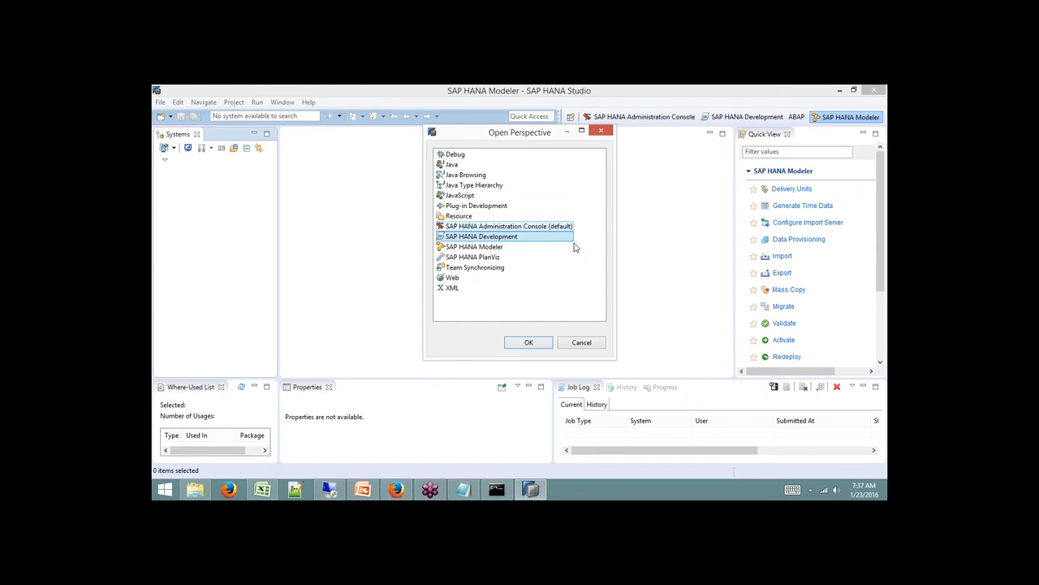
pyautogui.click(590, 343)
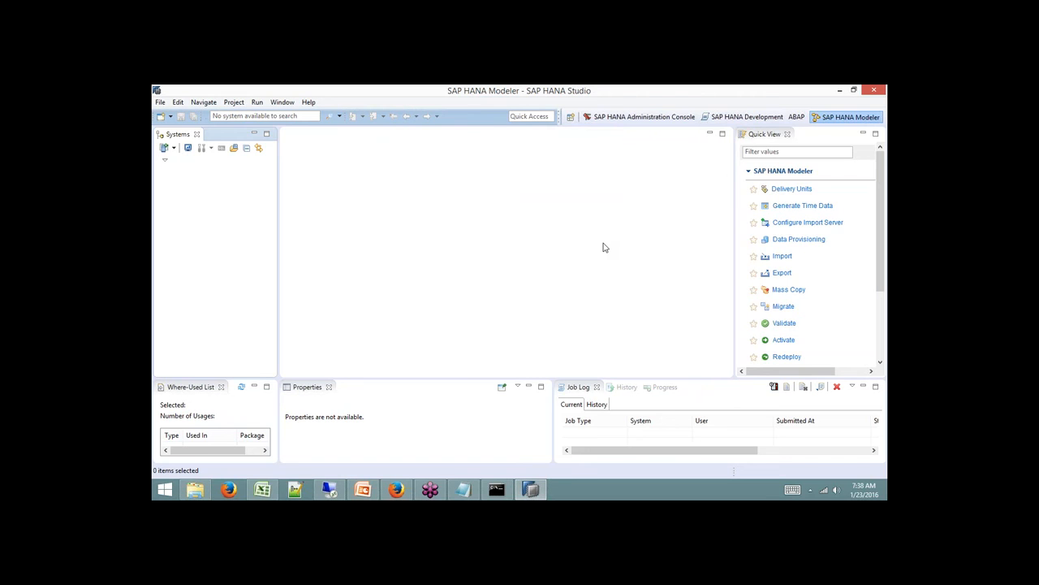
pyautogui.click(751, 118)
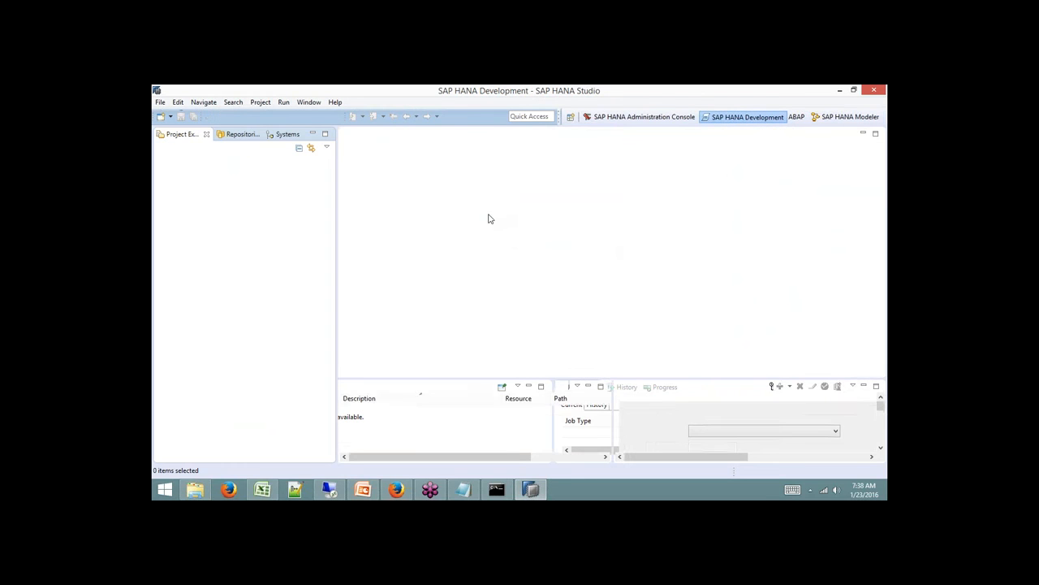
pyautogui.click(170, 116)
pyautogui.click(176, 134)
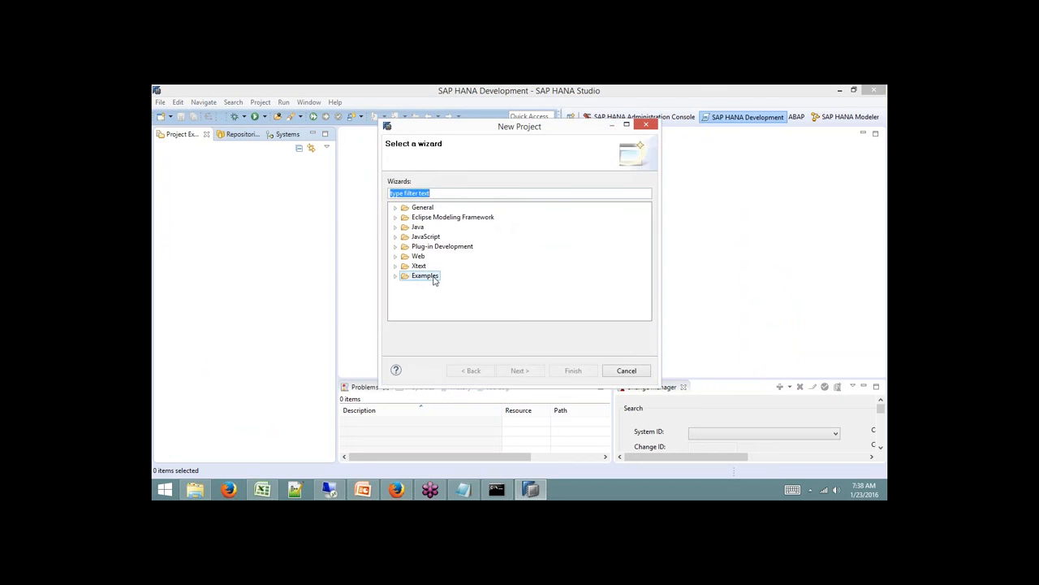
pyautogui.click(395, 217)
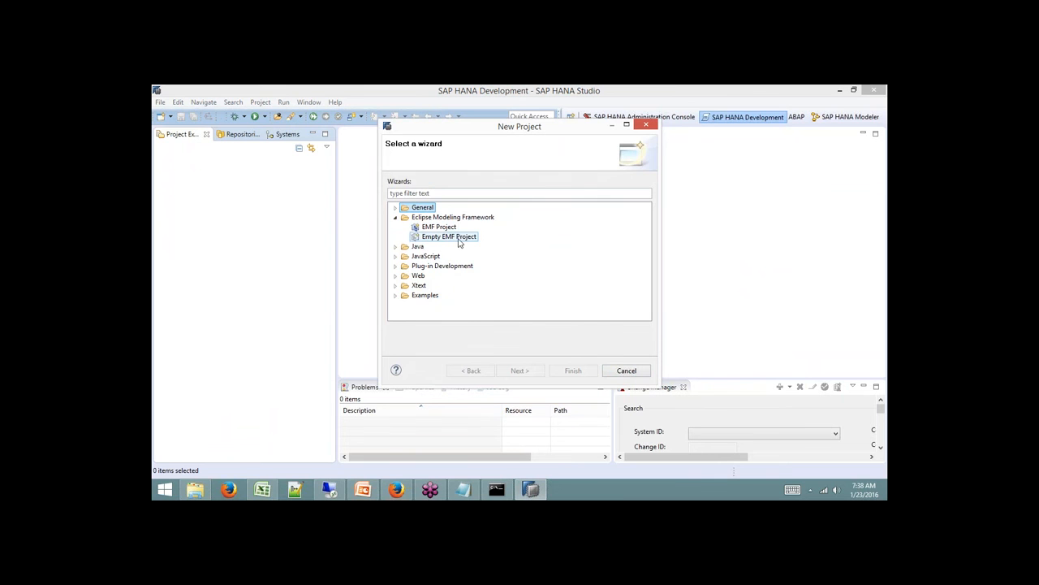
pyautogui.click(626, 370)
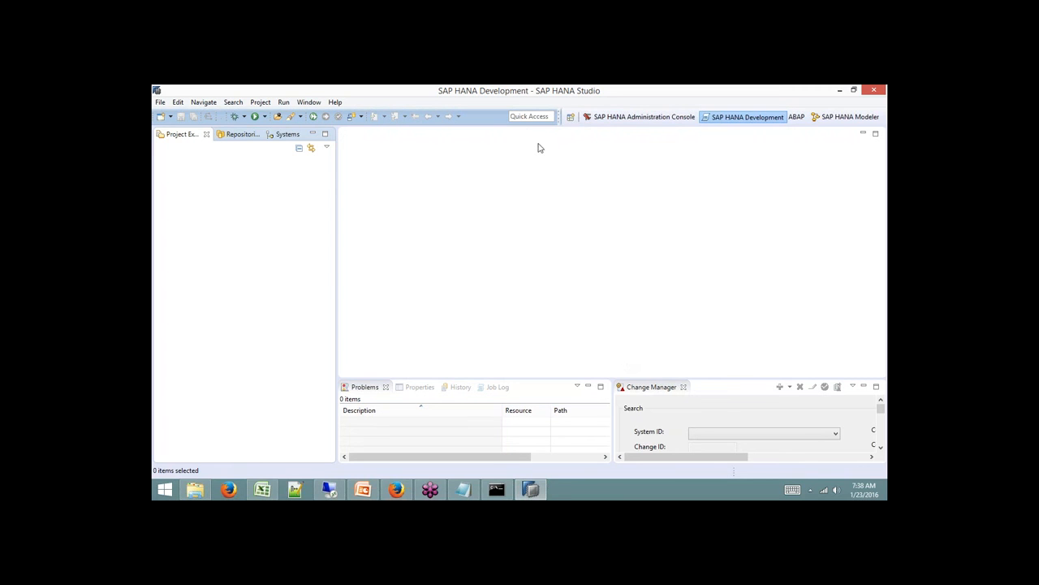
# Start adding a repository site via Help > Install New Software, then bring File Explorer forward.
pyautogui.click(335, 103)
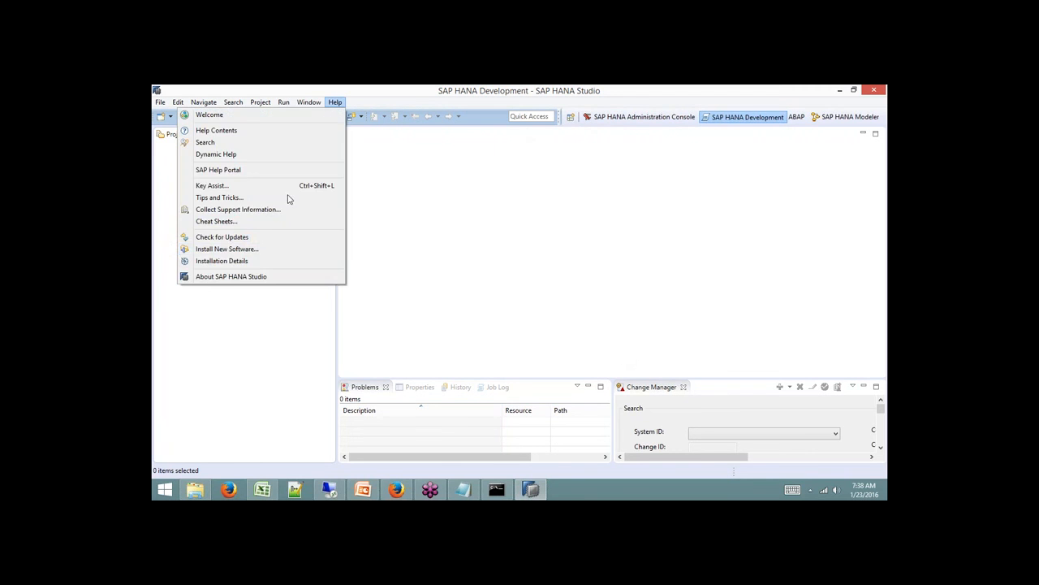
pyautogui.click(262, 249)
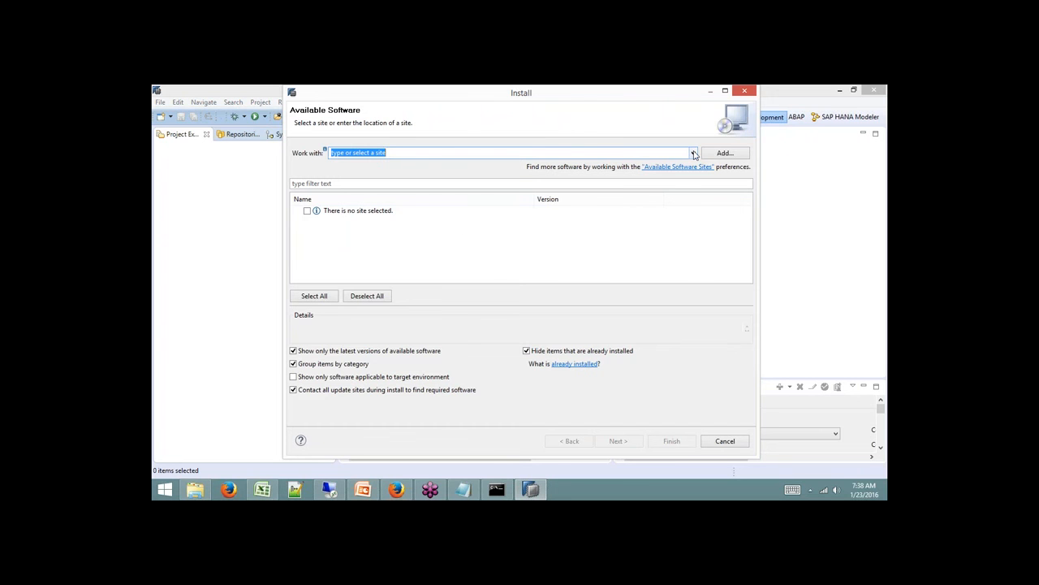
pyautogui.click(725, 153)
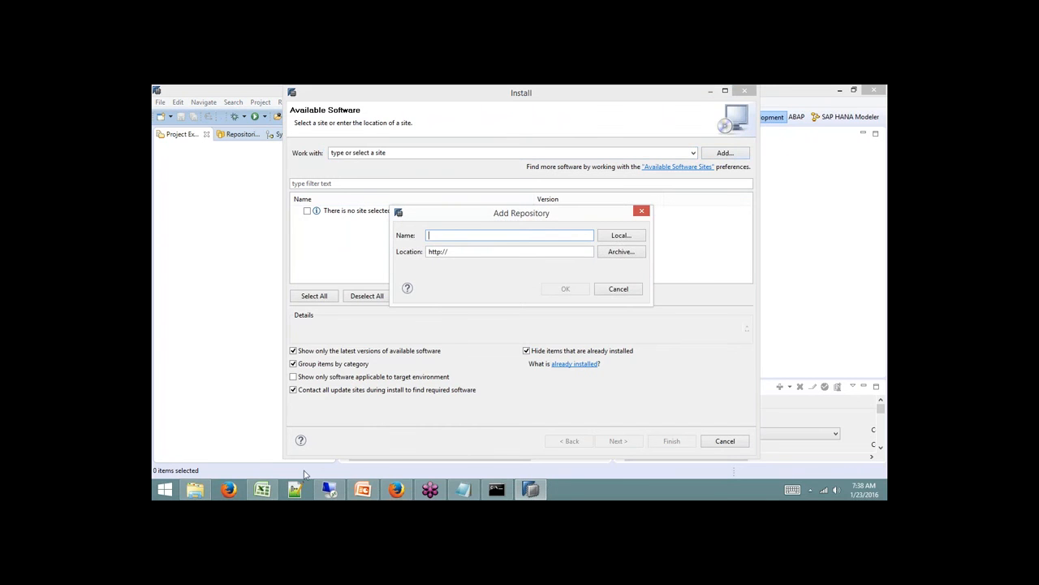
pyautogui.click(195, 489)
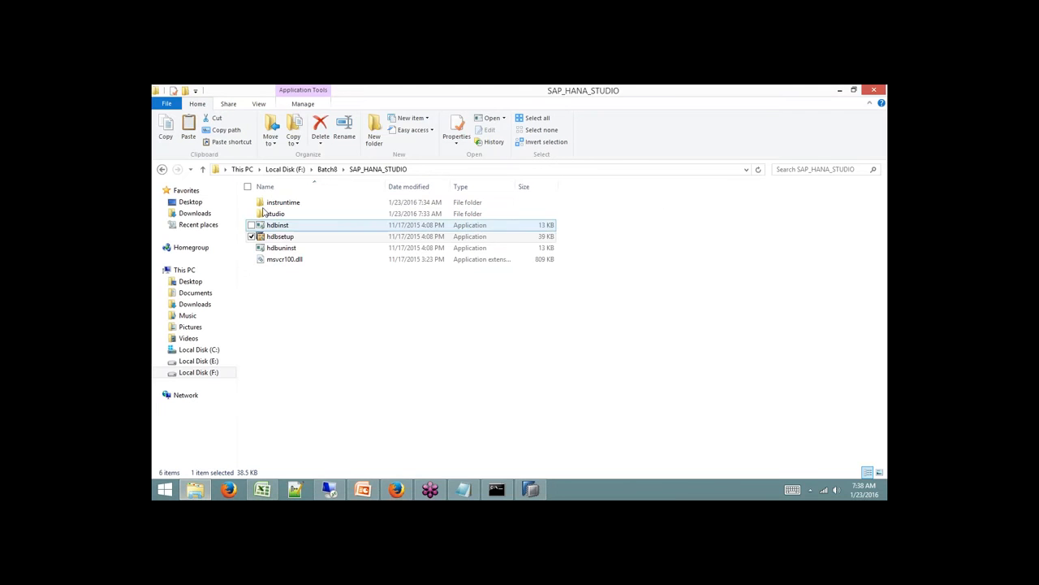
pyautogui.click(286, 168)
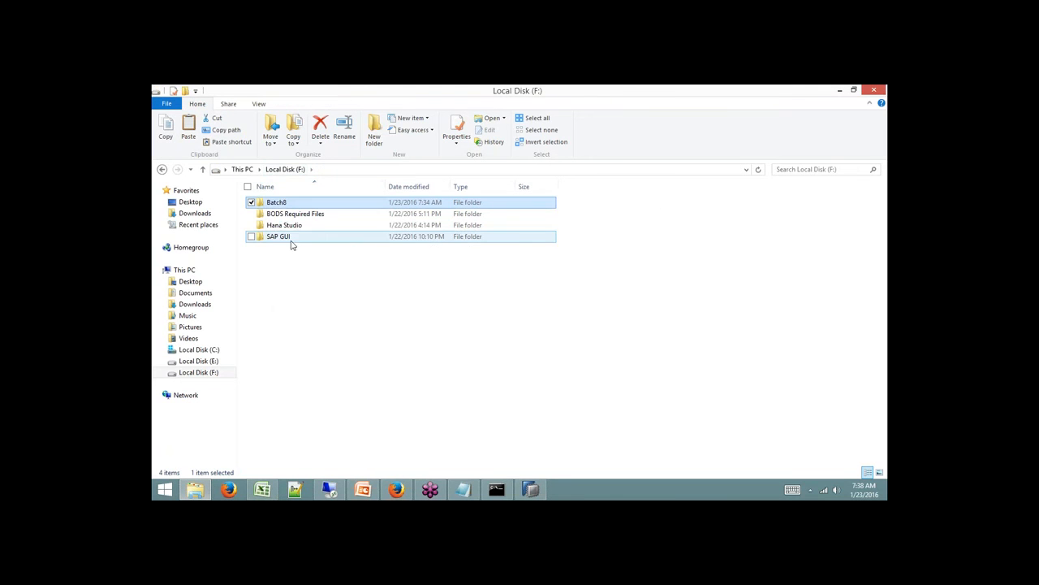
pyautogui.doubleClick(290, 225)
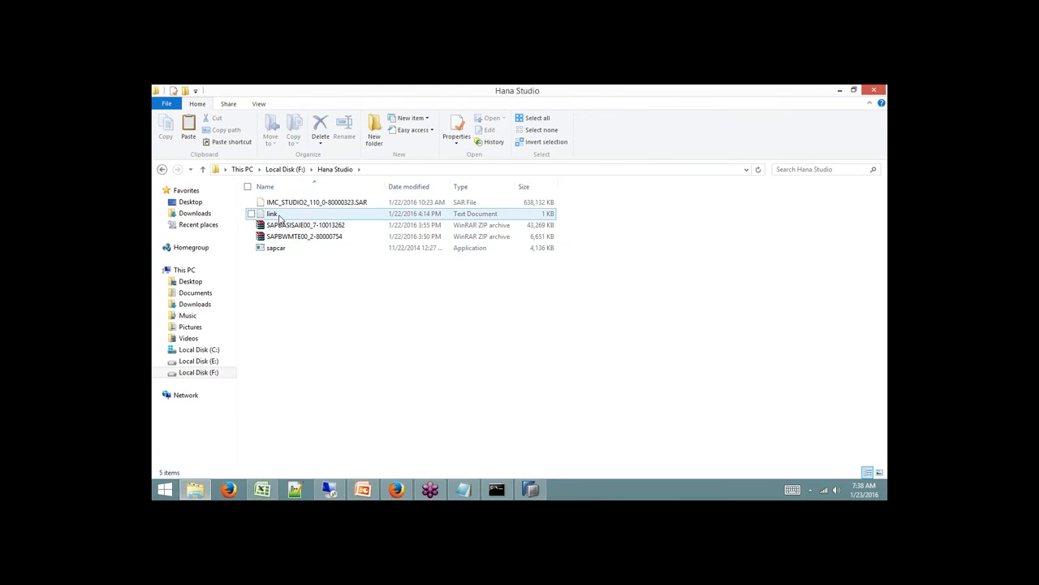
pyautogui.doubleClick(279, 217)
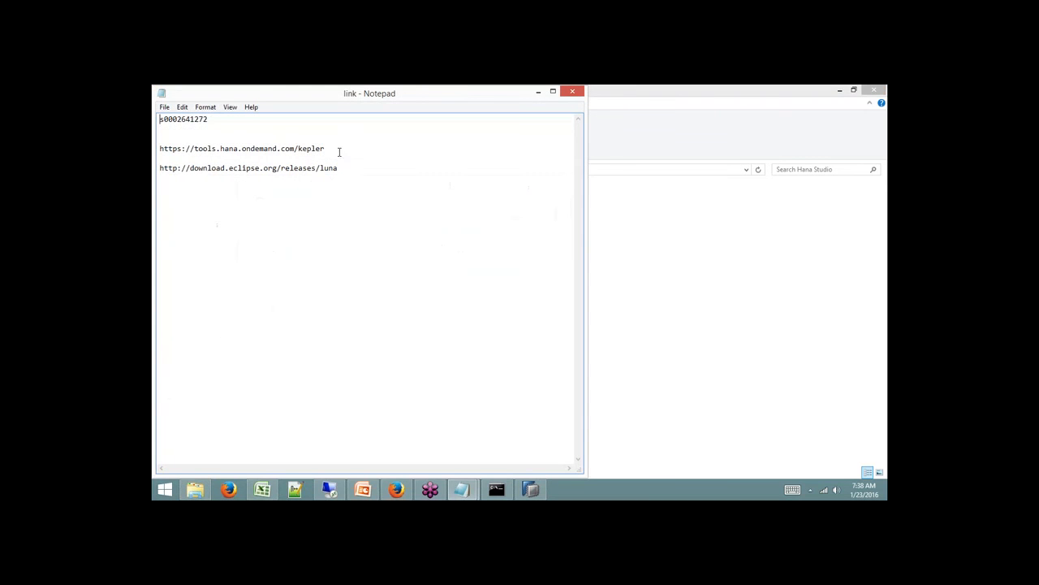
pyautogui.moveTo(331, 151); pyautogui.dragTo(161, 162)
pyautogui.hotkey('ctrl', 'c')
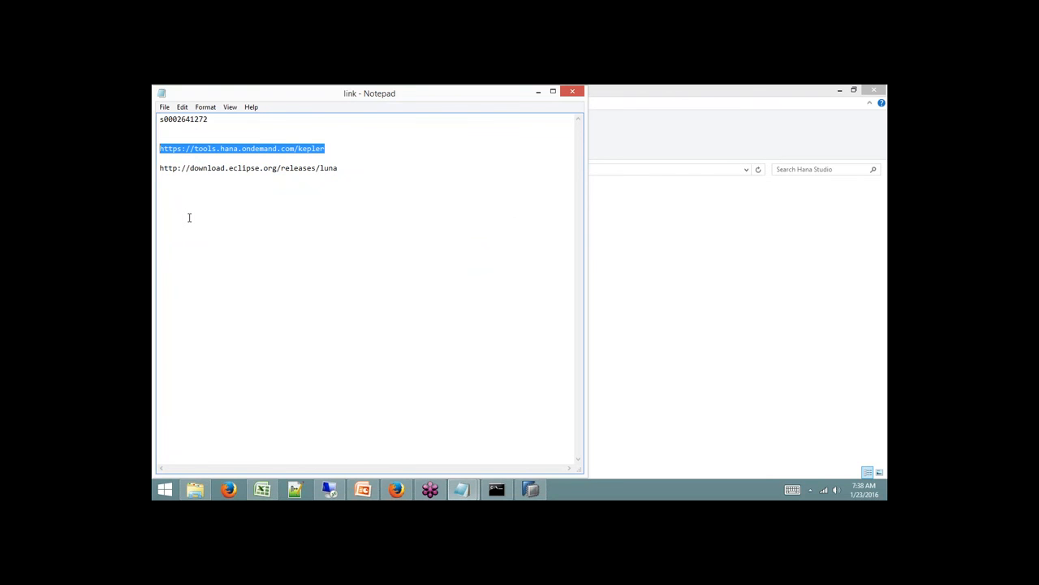
pyautogui.click(529, 488)
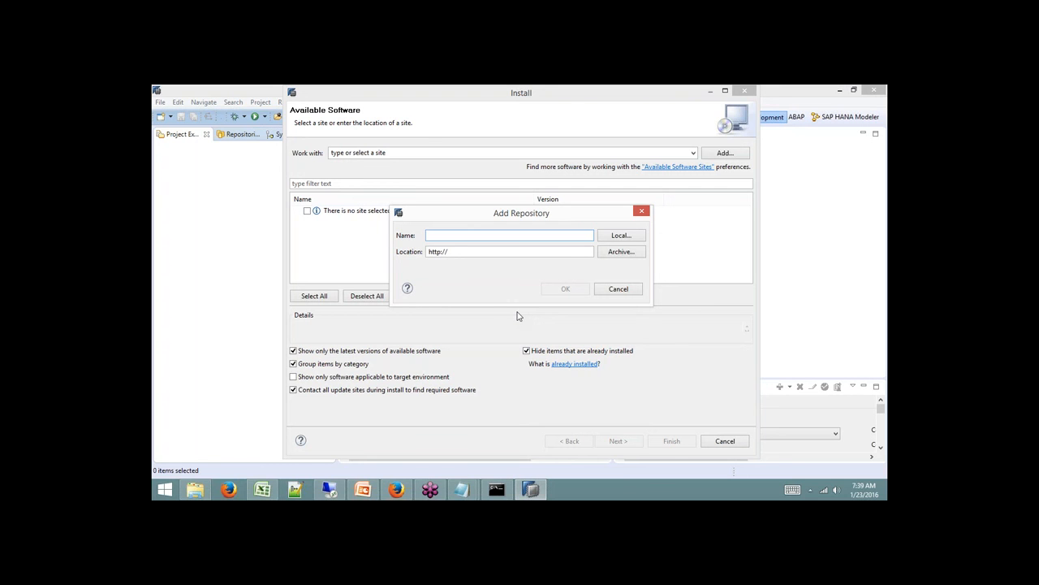
# Paste the kepler URL as Location, name the repository sapui5, and confirm it.
pyautogui.moveTo(446, 252); pyautogui.dragTo(396, 252)
pyautogui.hotkey('ctrl', 'v')
pyautogui.click(510, 235)
pyautogui.write('sapui')
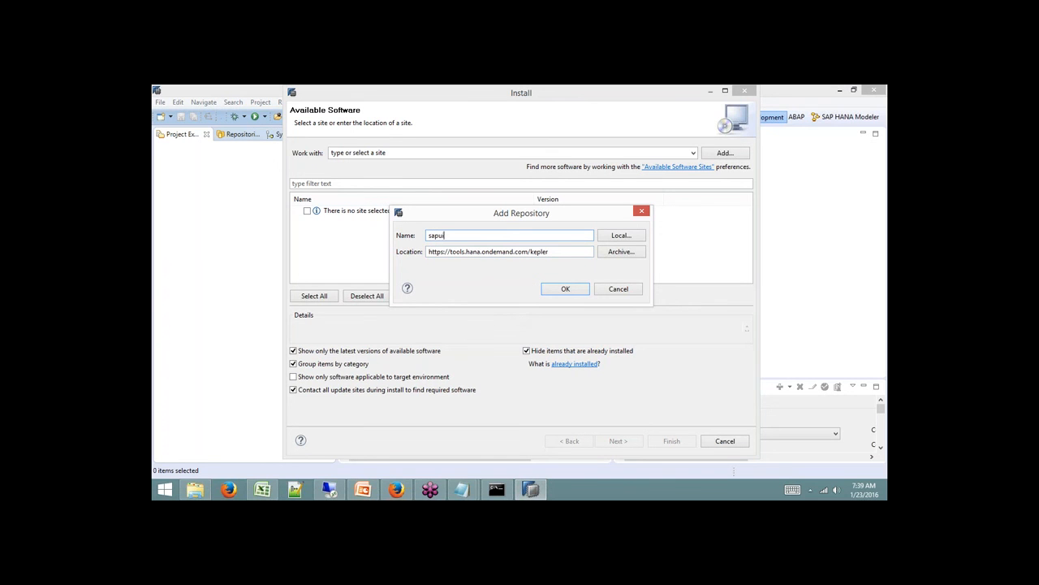
pyautogui.click(582, 290)
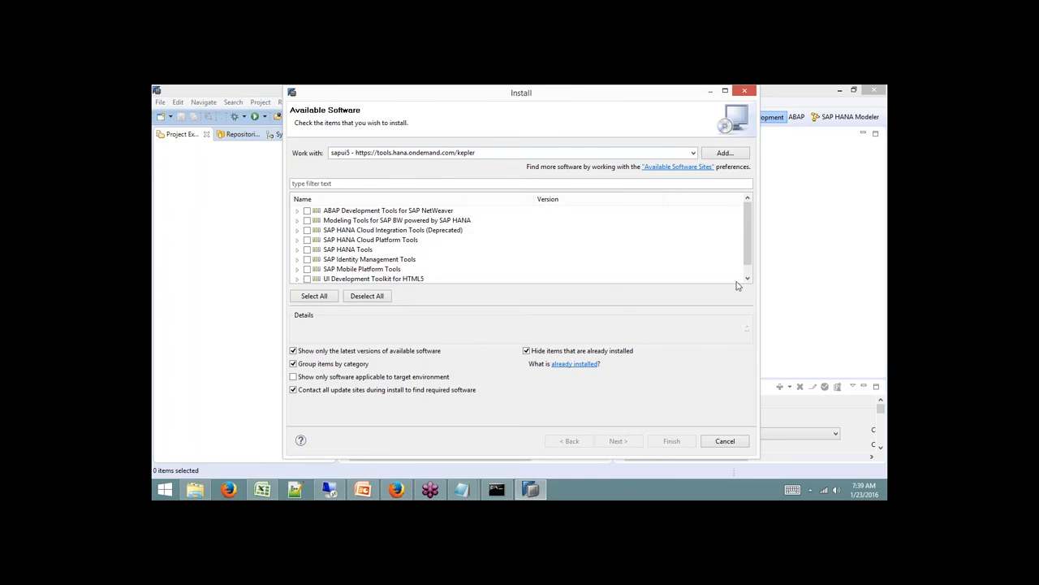
# Select UI Development Toolkit for HTML5, accept its license, finish, and dismiss the certificate prompt.
pyautogui.click(307, 279)
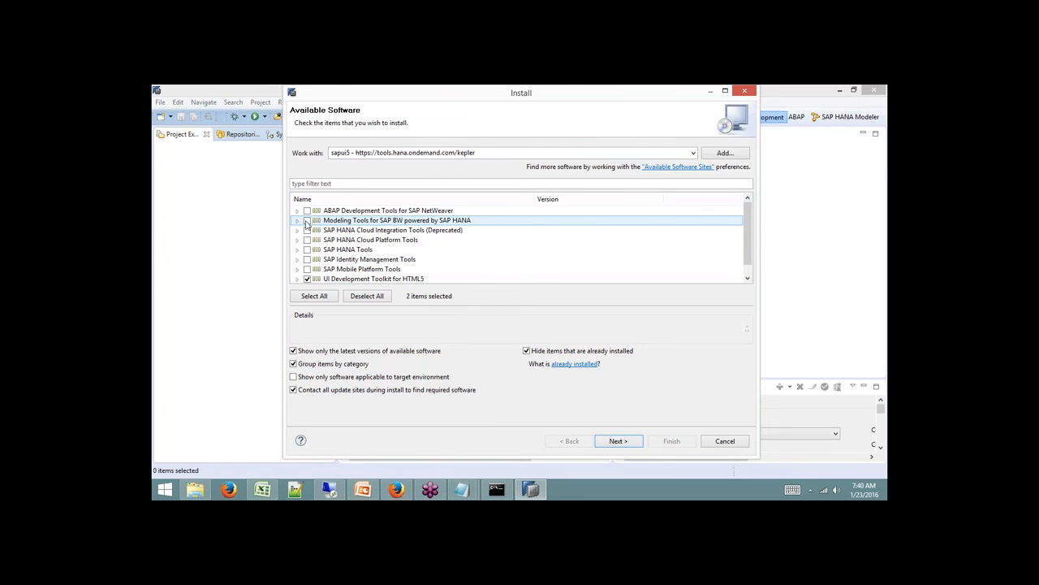
pyautogui.click(309, 280)
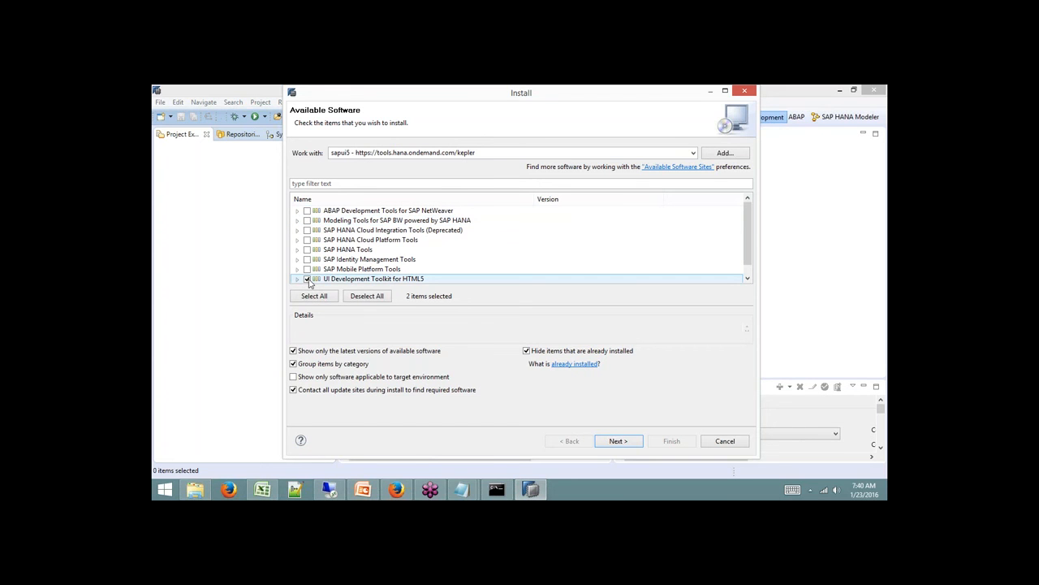
pyautogui.click(627, 442)
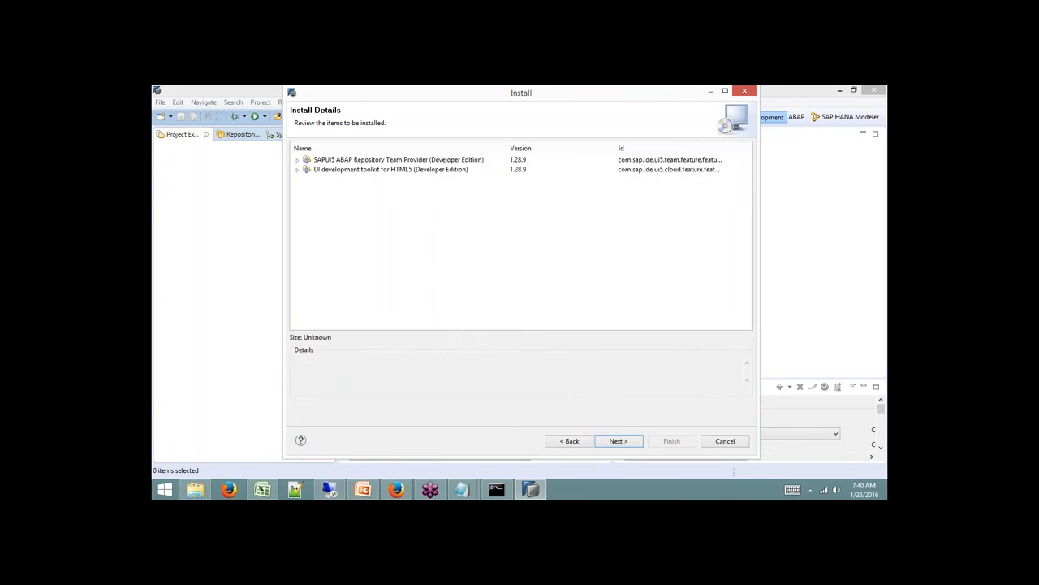
pyautogui.click(634, 438)
pyautogui.click(592, 380)
pyautogui.click(671, 441)
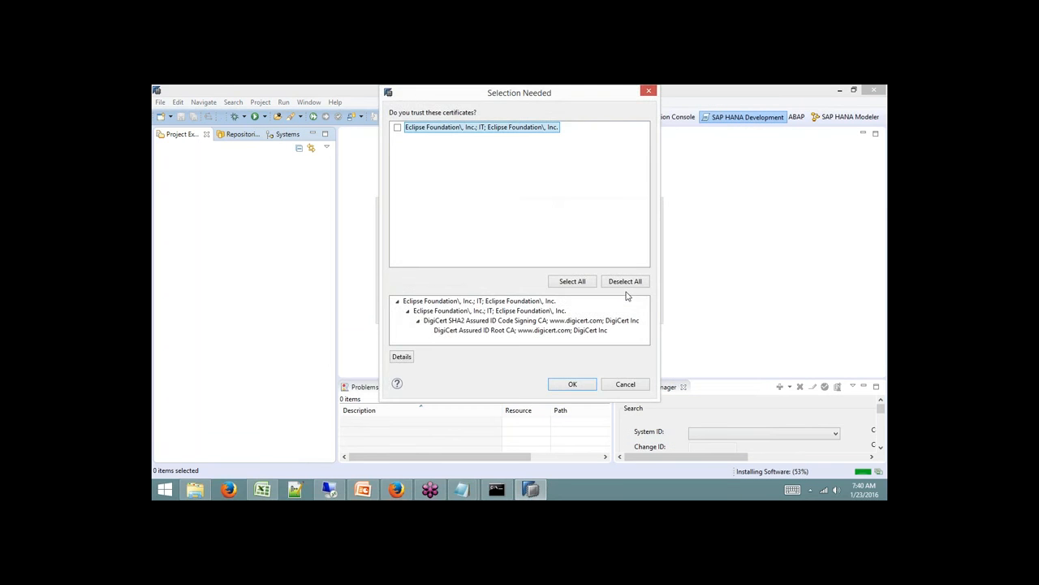
pyautogui.click(573, 385)
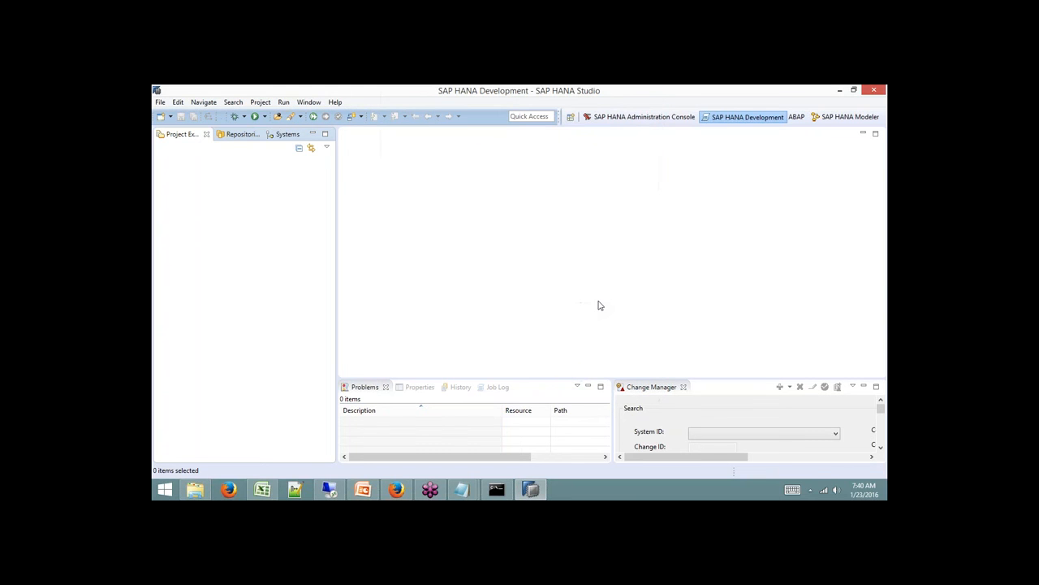
# Reopen Install New Software and choose the sapui5 kepler site.
pyautogui.click(571, 117)
pyautogui.click(584, 342)
pyautogui.click(334, 102)
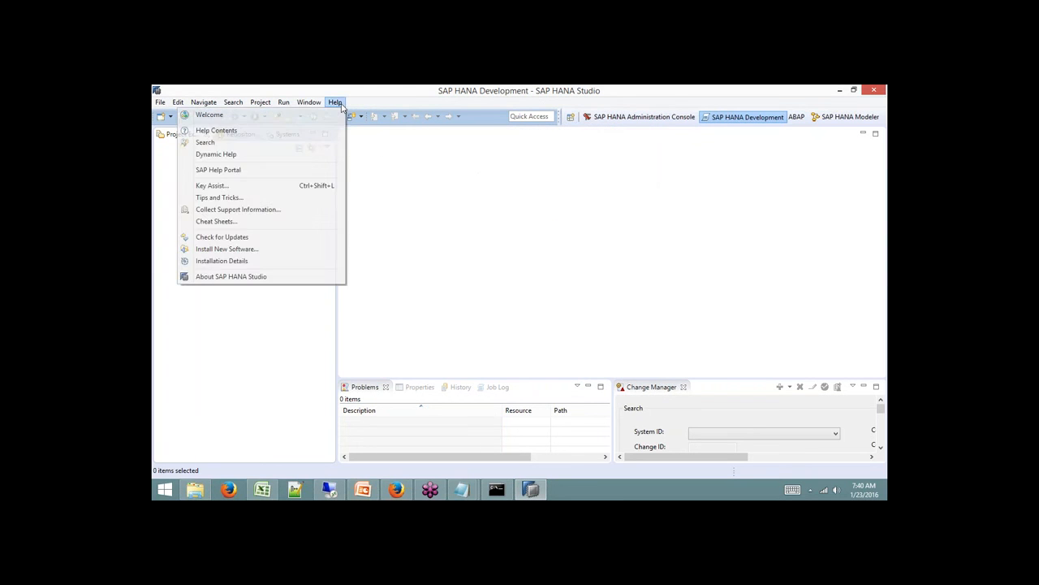
pyautogui.click(273, 252)
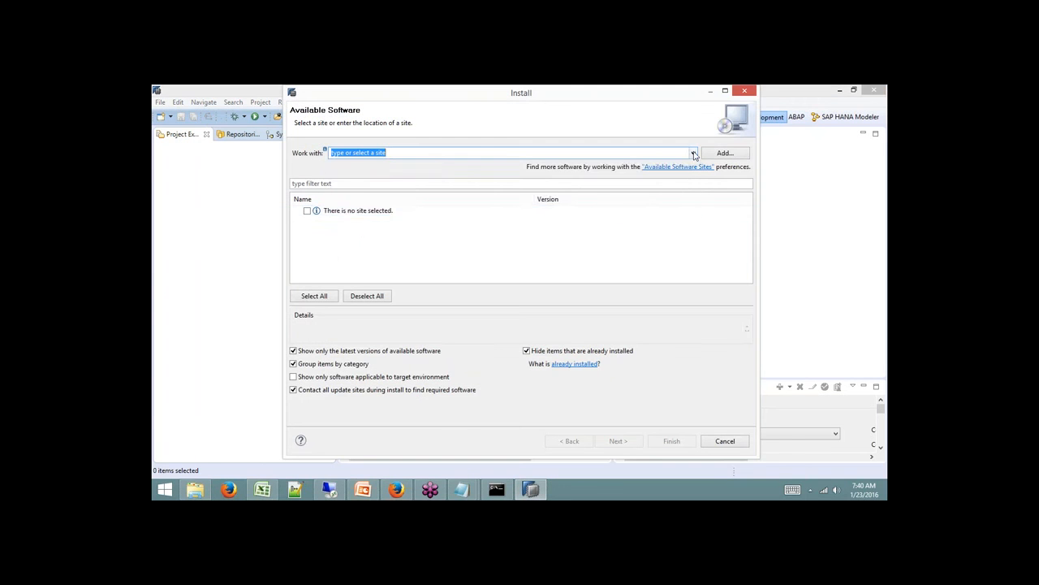
pyautogui.click(692, 154)
pyautogui.click(384, 204)
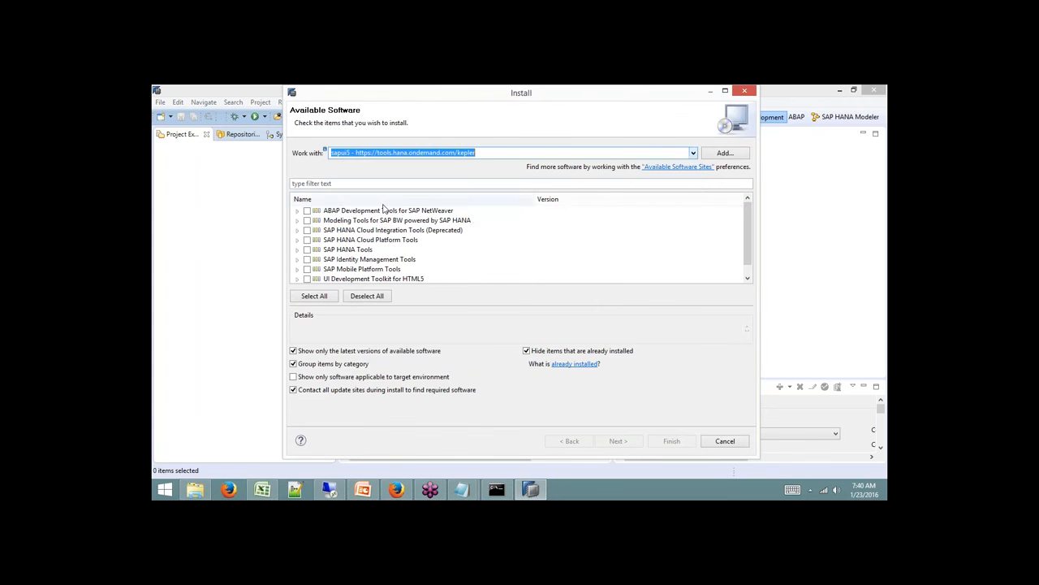
# Install UI Development Toolkit for HTML5, trusting the Eclipse Foundation certificate.
pyautogui.click(307, 278)
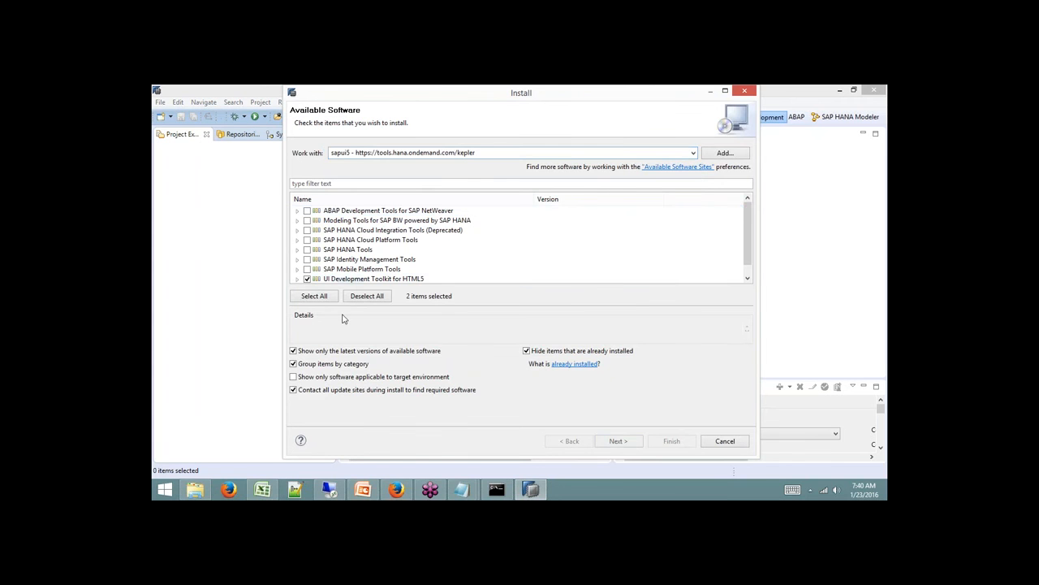
pyautogui.click(618, 441)
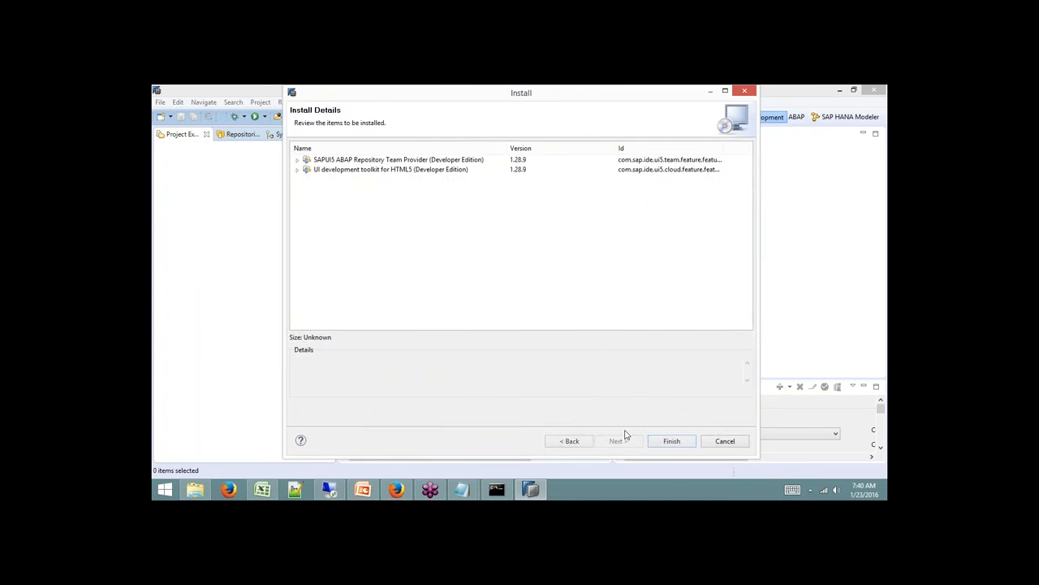
pyautogui.click(671, 441)
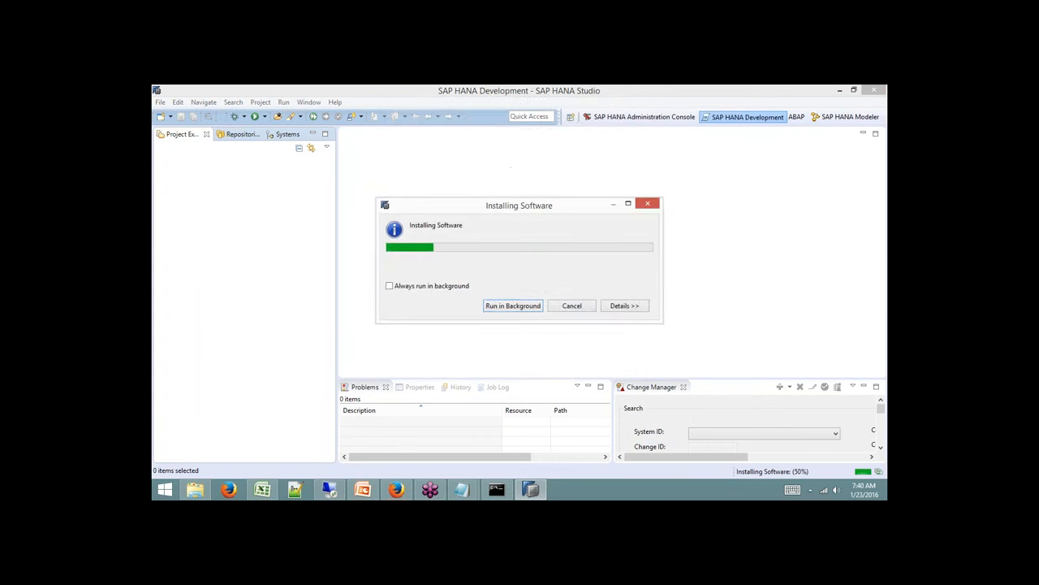
pyautogui.click(397, 127)
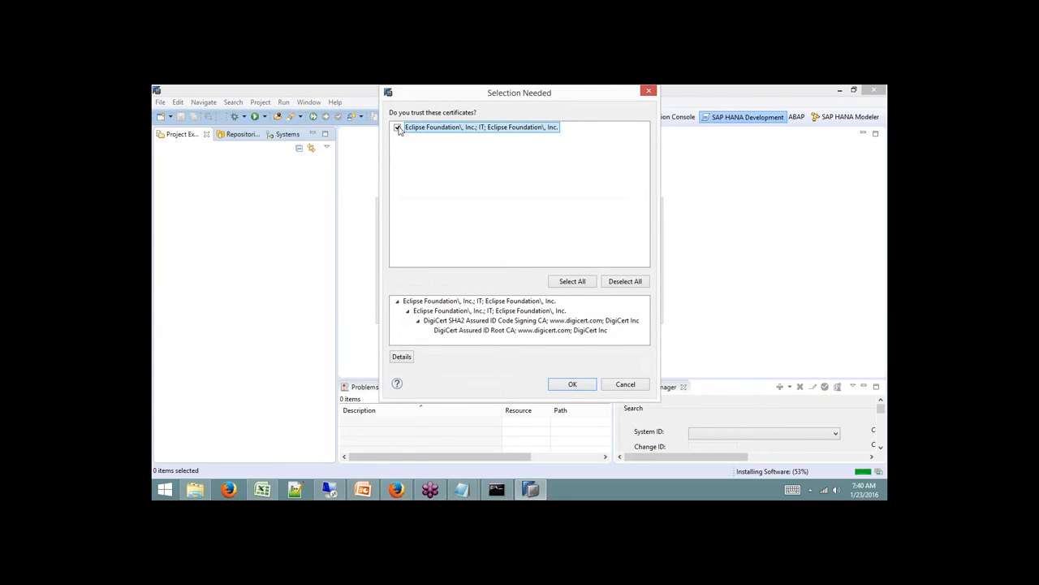
pyautogui.click(574, 385)
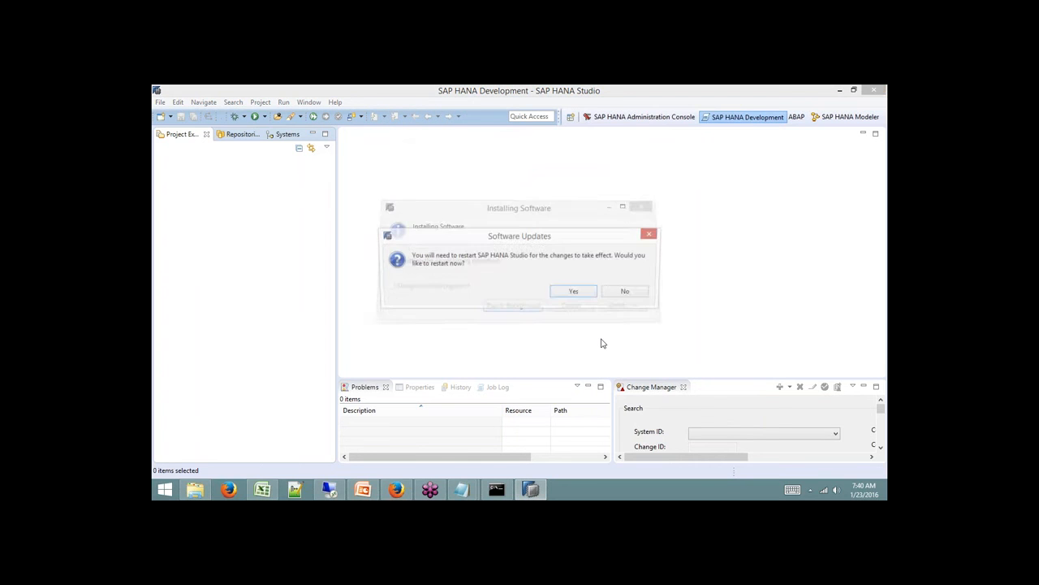
# Restart HANA Studio to apply the toolkit, then return to the SAP HANA STUDIO 2 downloads in Firefox.
pyautogui.click(572, 293)
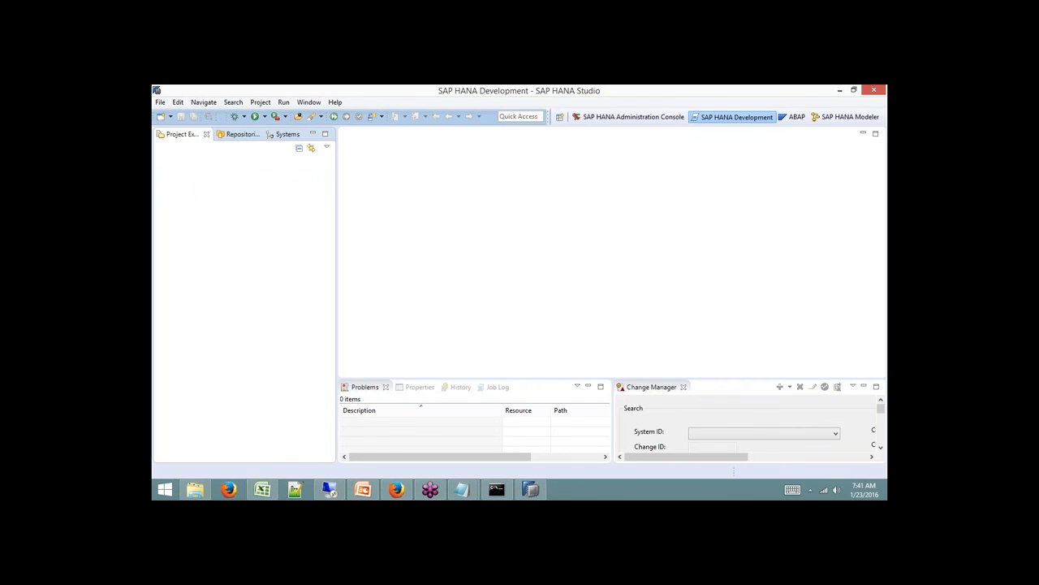
pyautogui.click(396, 490)
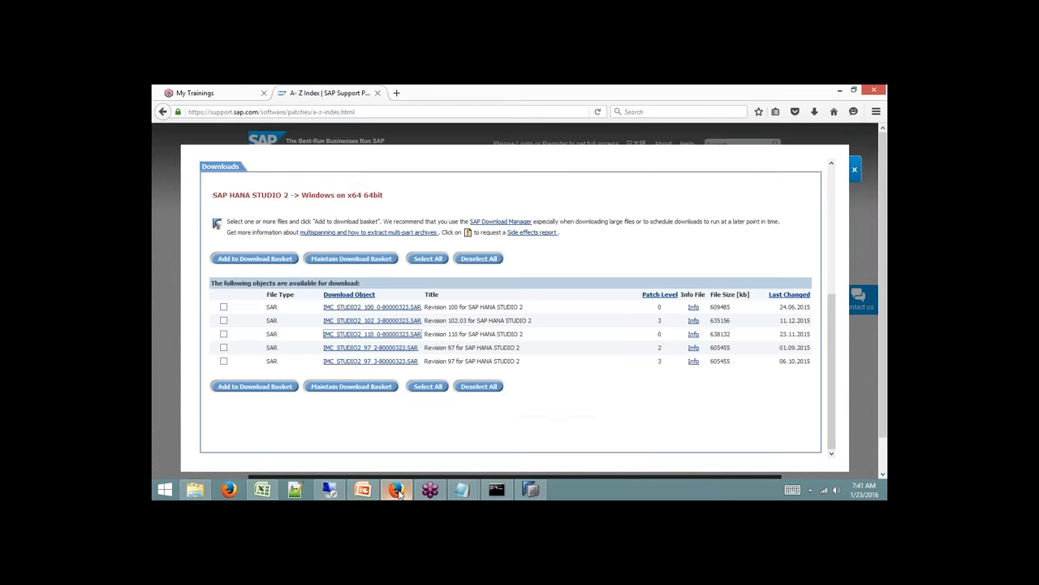
# Close the downloads overlay and load service.sap.com in the address bar.
pyautogui.click(855, 169)
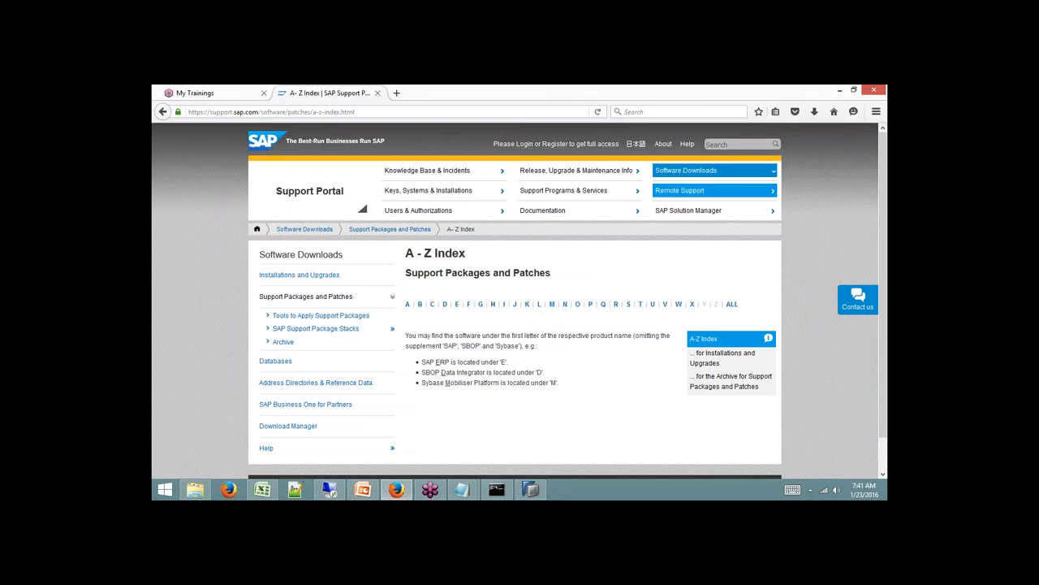
pyautogui.click(687, 171)
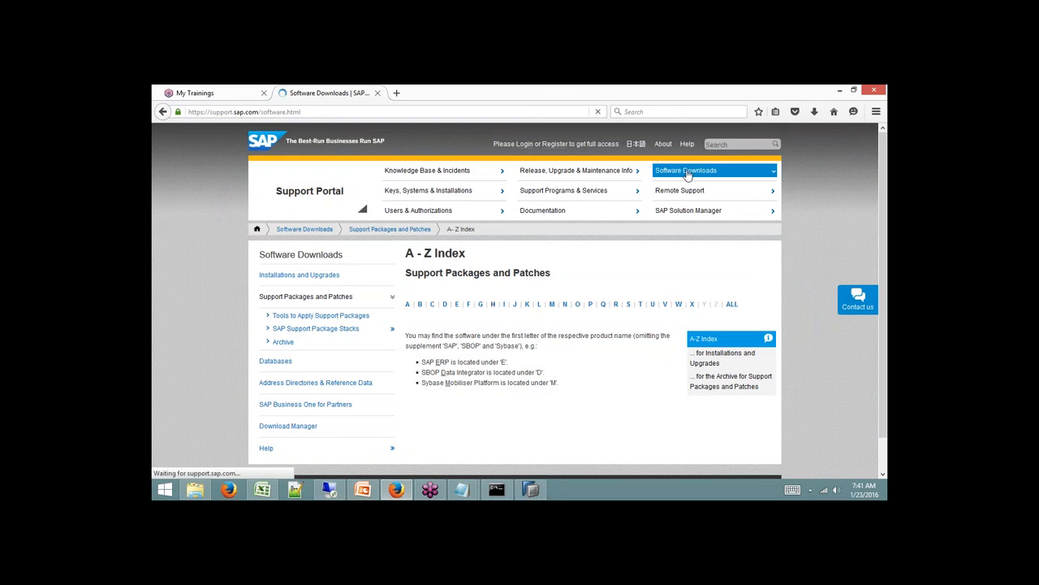
pyautogui.click(325, 113)
pyautogui.write('service.sap.com/')
pyautogui.press('Return')
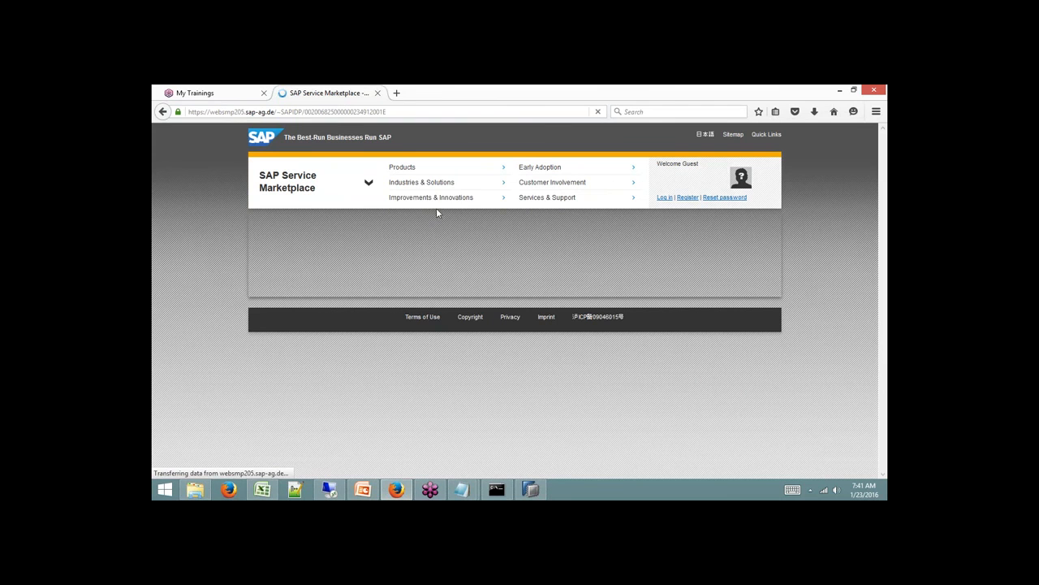
# In a fresh tab, go from the SAP Support Portal home to the Software Download Center.
pyautogui.click(378, 93)
pyautogui.click(282, 93)
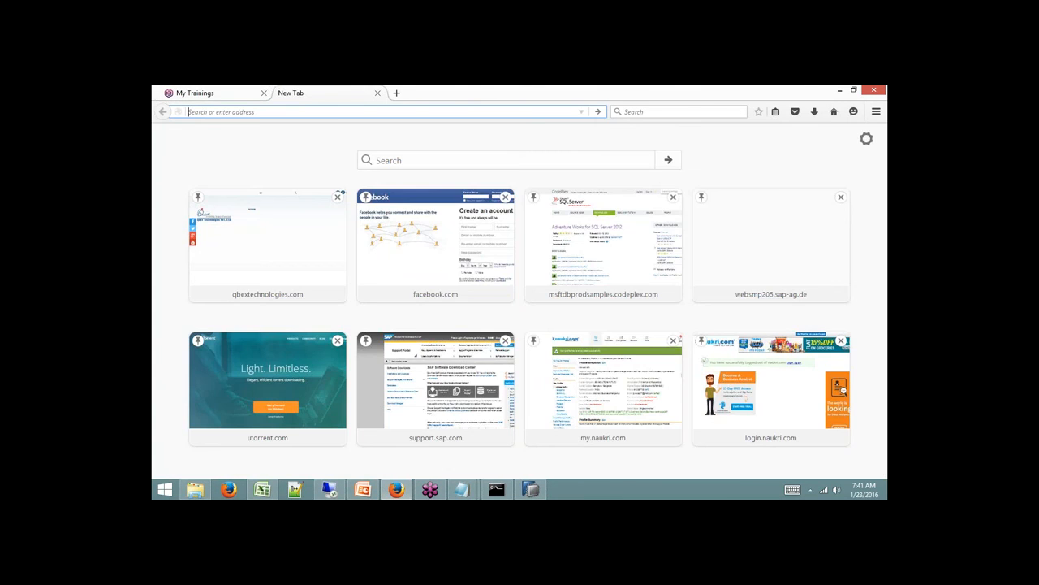
pyautogui.write('service.sap.com/')
pyautogui.press('Return')
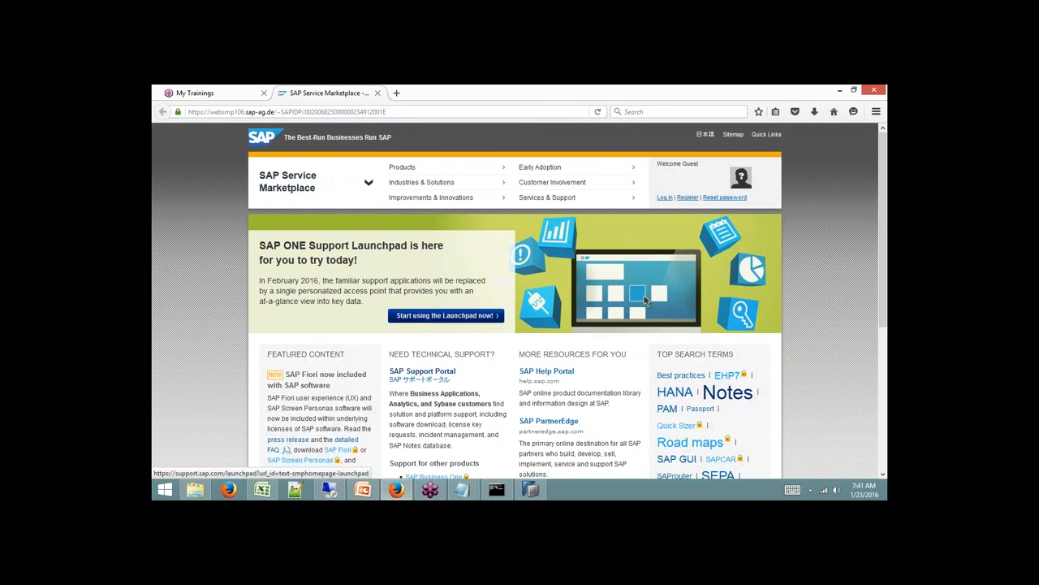
pyautogui.click(444, 378)
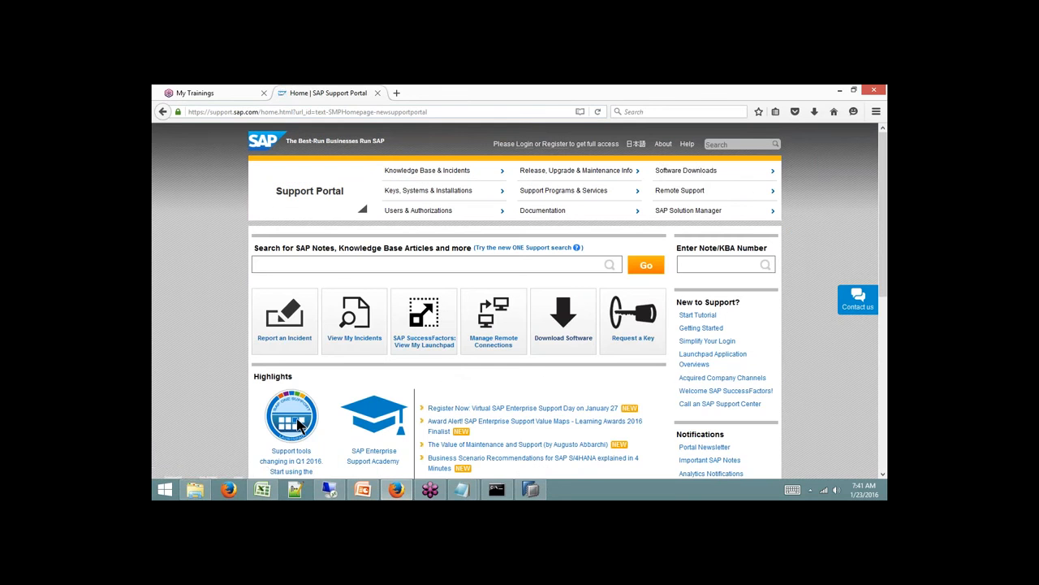
pyautogui.click(693, 171)
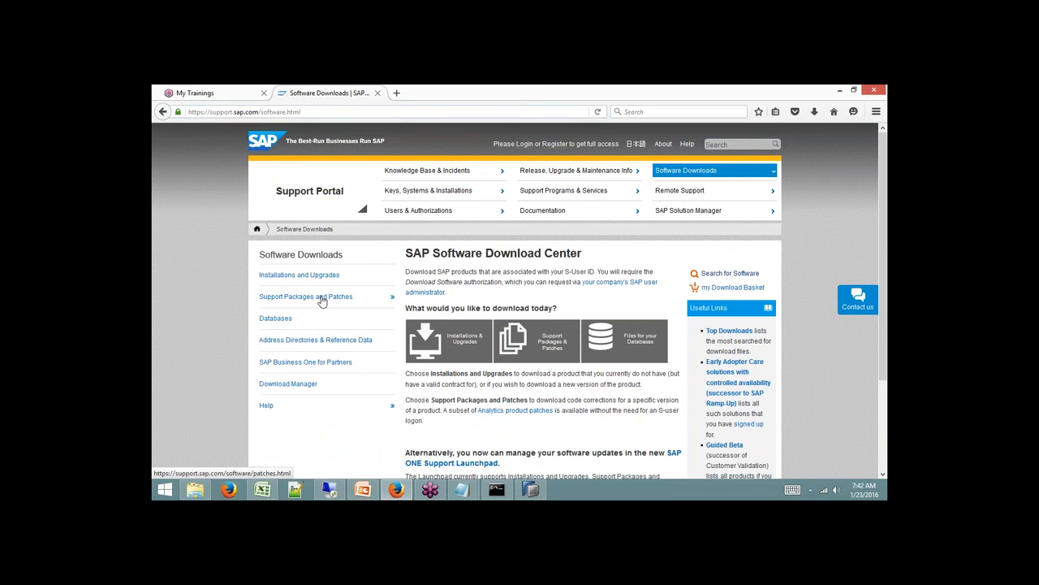
pyautogui.click(731, 274)
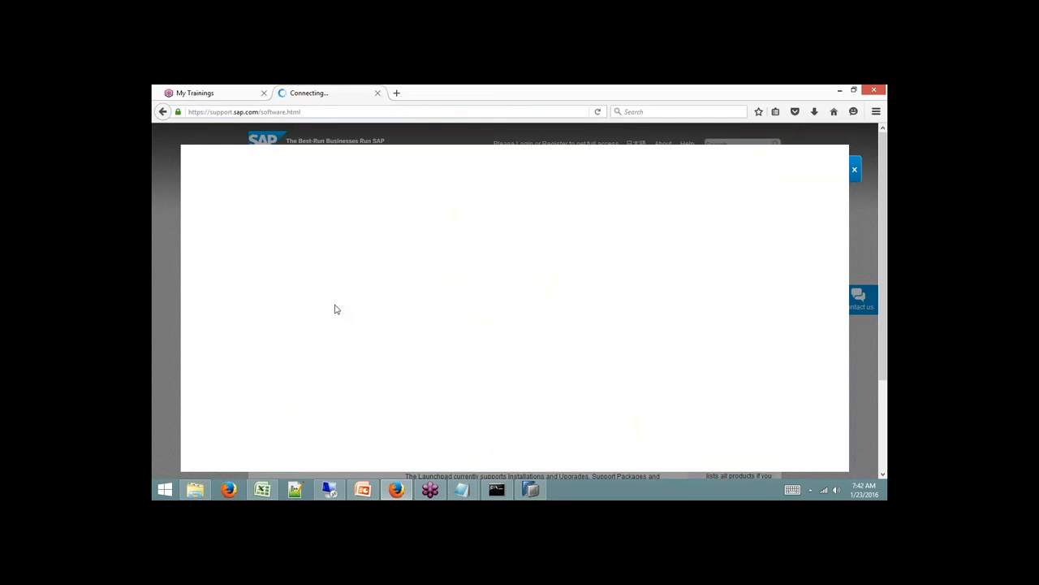
# Search for 'SAP BW Modeling' and open the SAP BW MODELING TOOLS 1.7 entry.
pyautogui.click(311, 248)
pyautogui.write('BW Modeling')
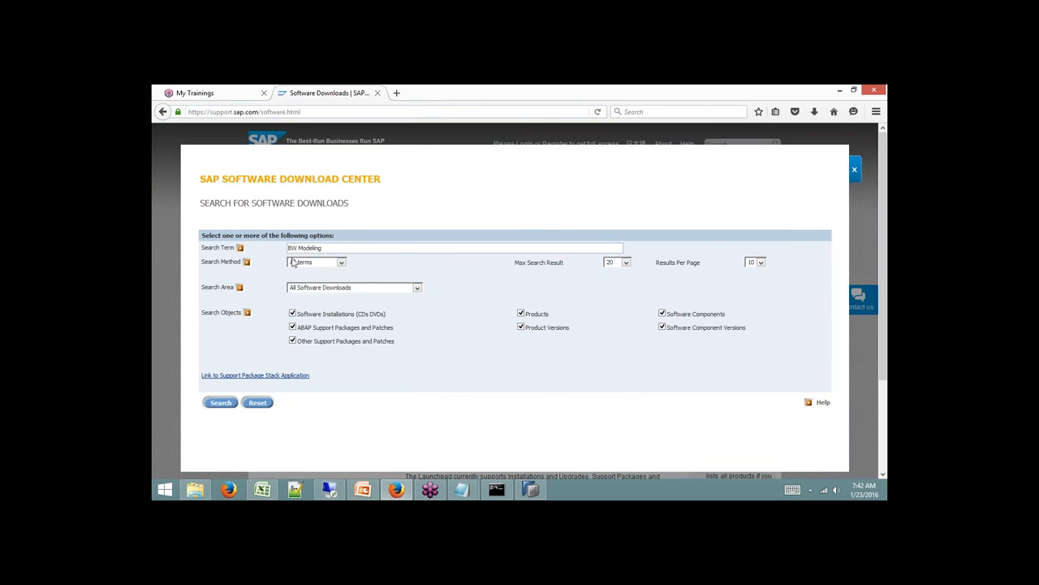
pyautogui.press('Home')
pyautogui.write('SAP')
pyautogui.click(230, 402)
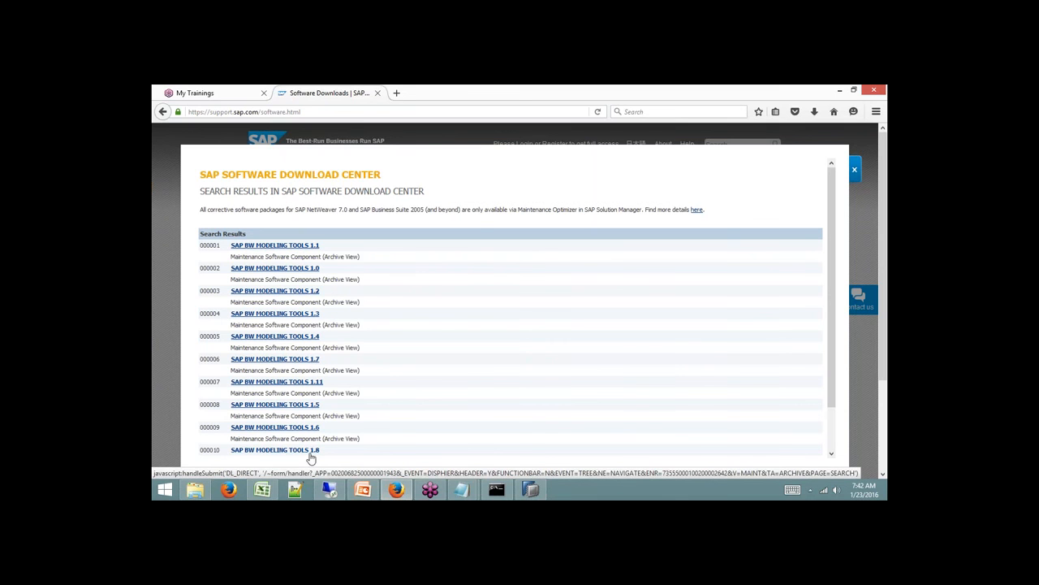
pyautogui.click(307, 359)
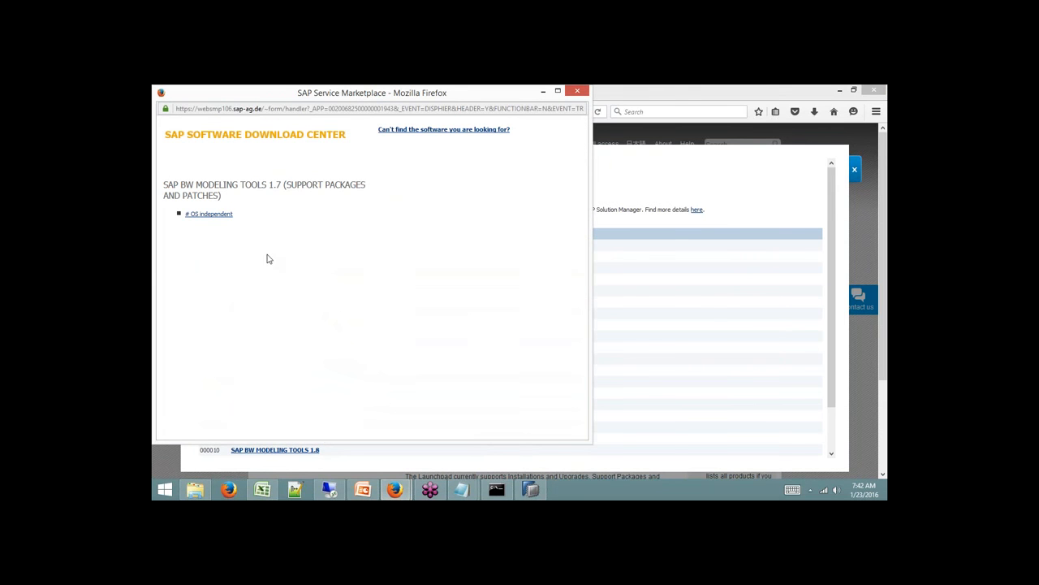
# Download SAPBWMTE00_2-80000754.ZIP, the OS-independent SP00 package of BW Modeling Tools 1.7.
pyautogui.click(228, 218)
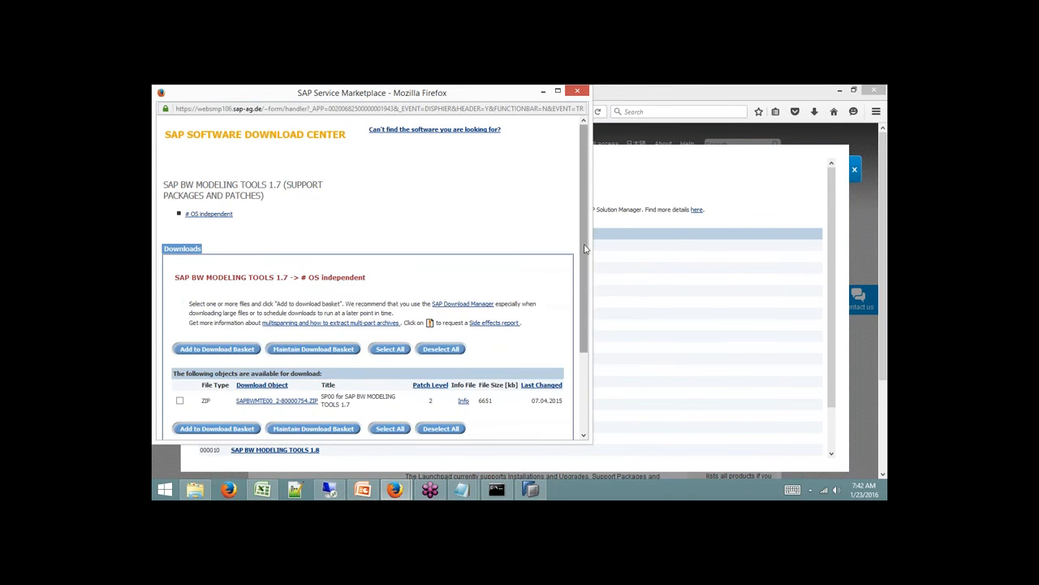
pyautogui.moveTo(585, 247); pyautogui.dragTo(587, 295)
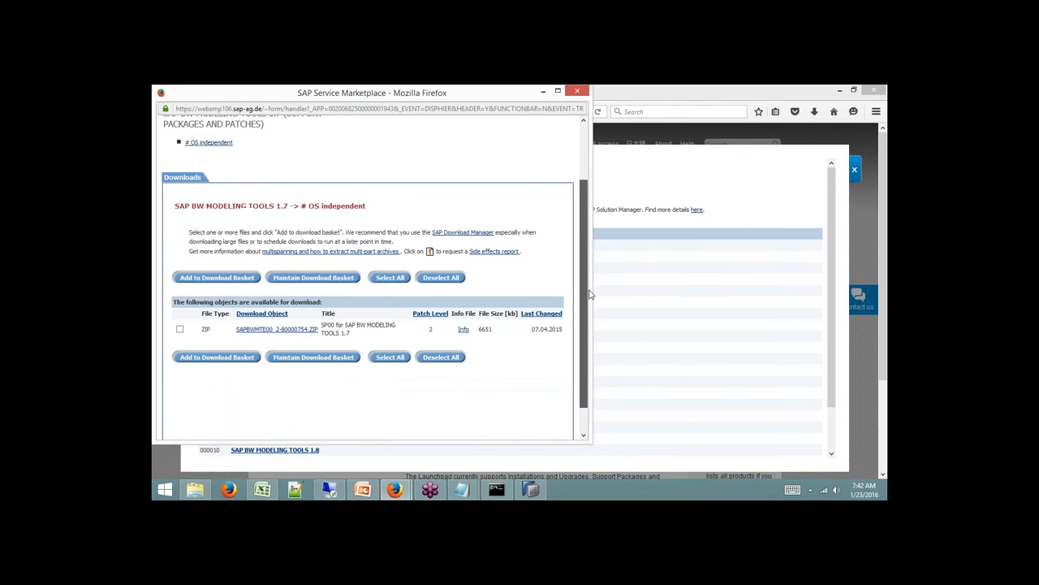
pyautogui.click(306, 331)
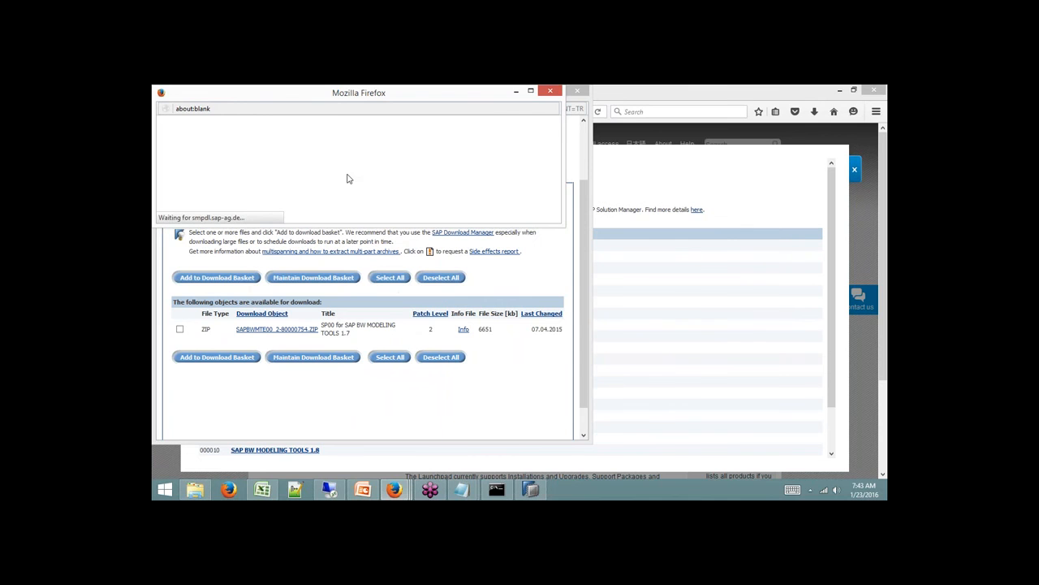
pyautogui.click(553, 94)
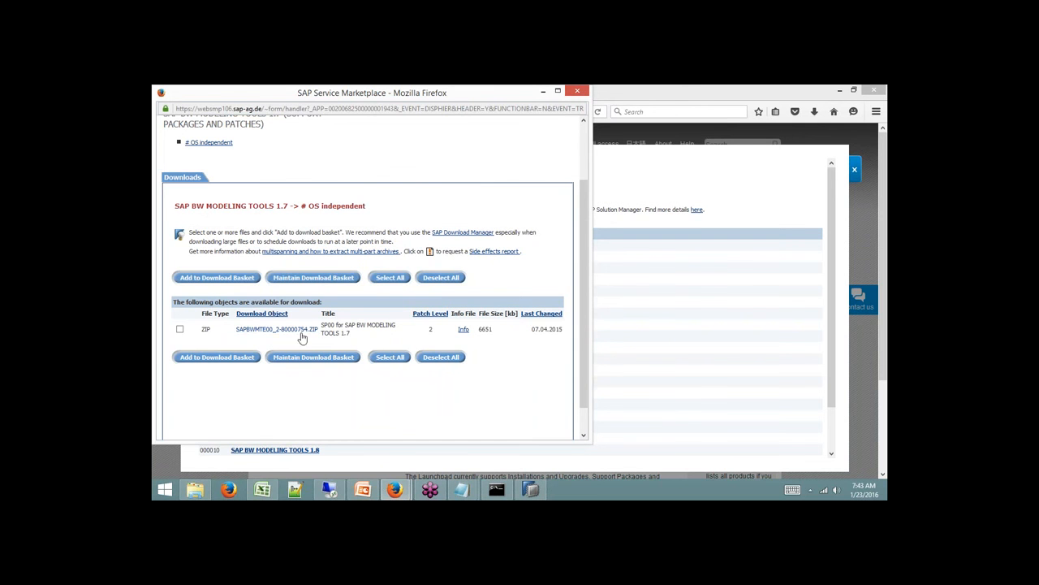
pyautogui.click(196, 489)
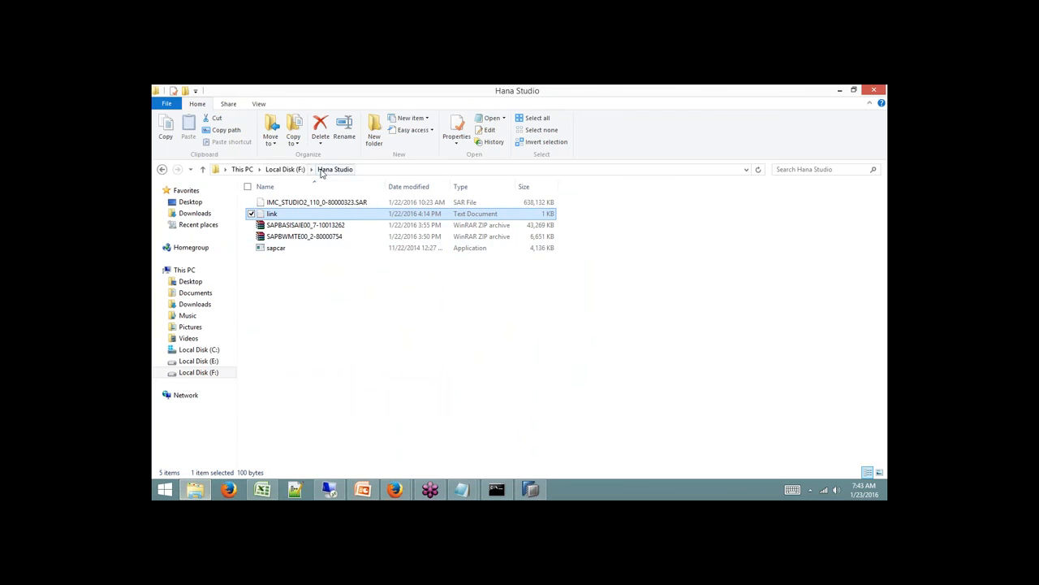
# Copy SAPBWMTE00_2-80000754.ZIP from F:\Hana Studio and paste it into F:\Batch8.
pyautogui.click(198, 372)
pyautogui.doubleClick(281, 225)
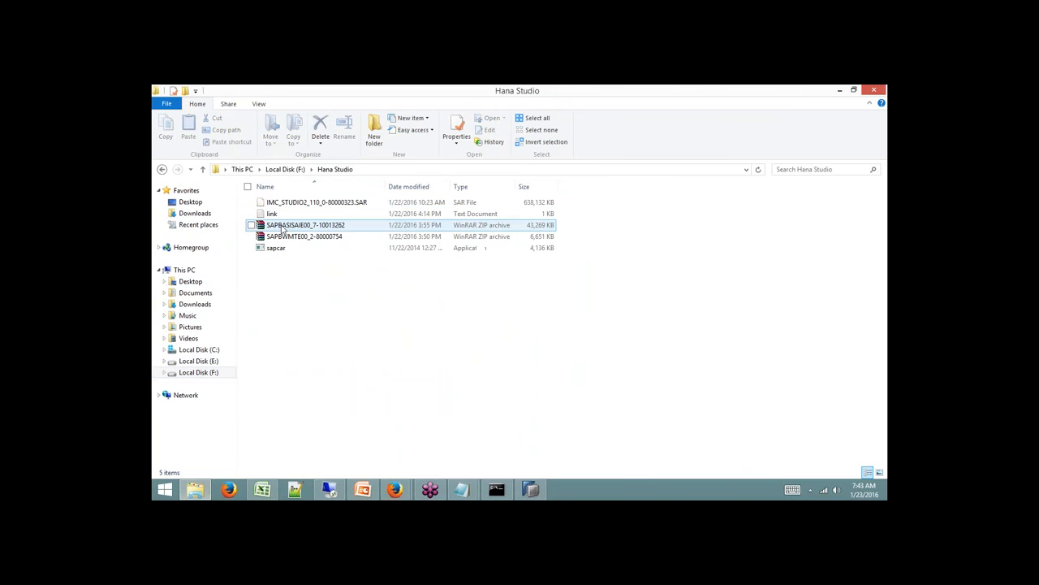
pyautogui.rightClick(341, 240)
pyautogui.click(236, 374)
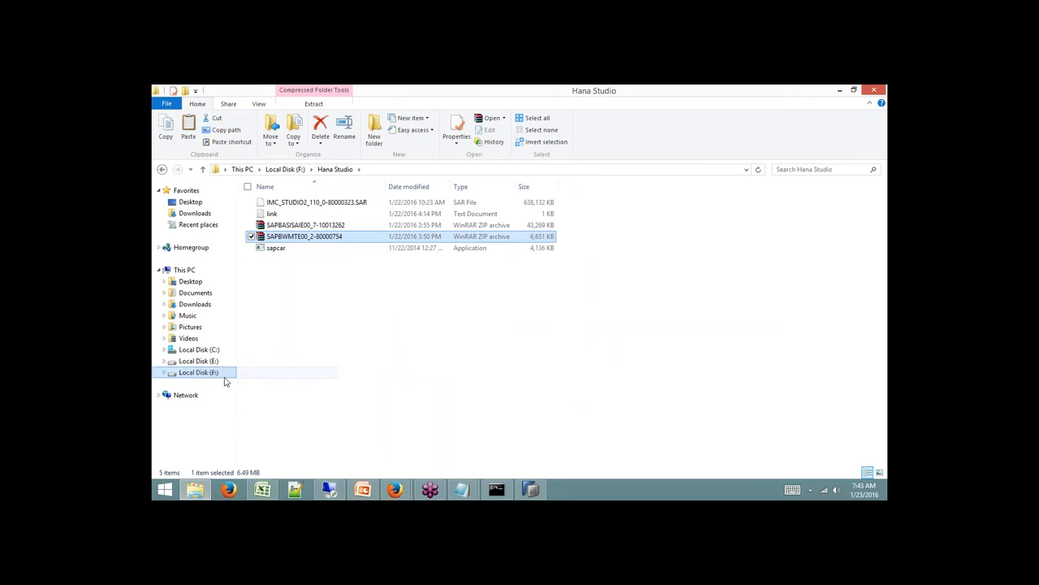
pyautogui.click(295, 169)
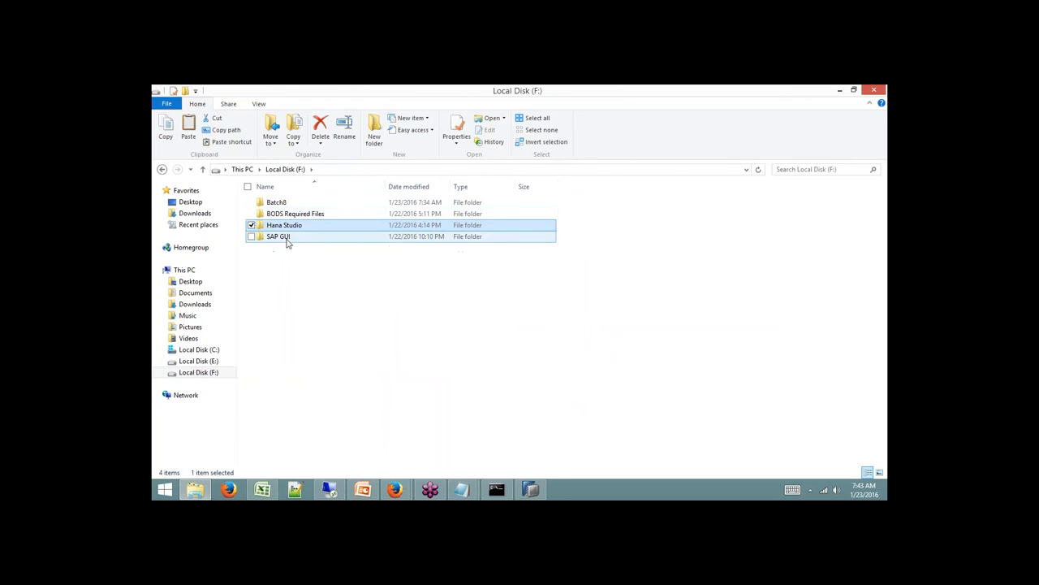
pyautogui.doubleClick(276, 202)
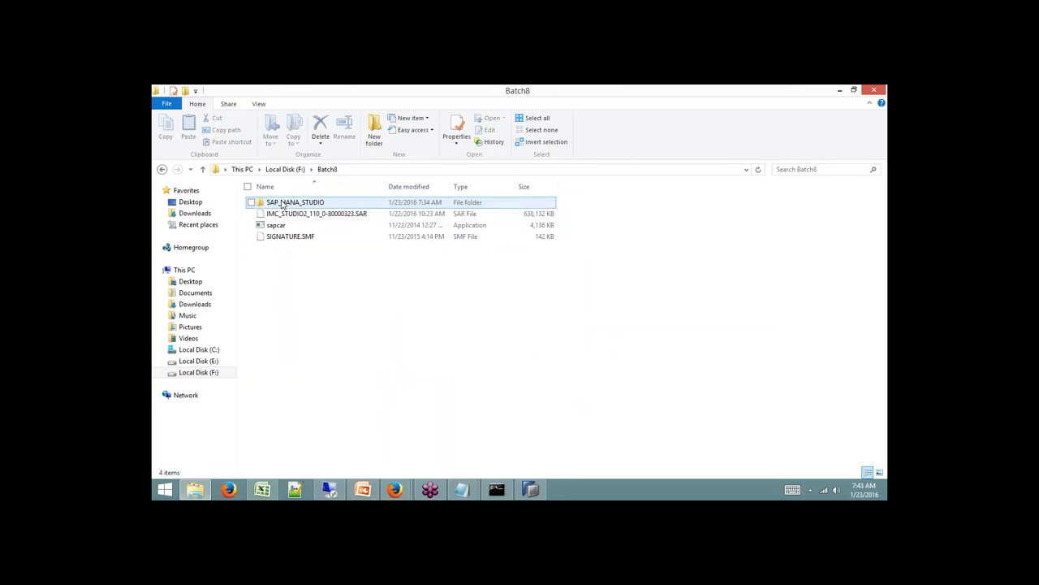
pyautogui.rightClick(312, 288)
pyautogui.moveTo(303, 430)
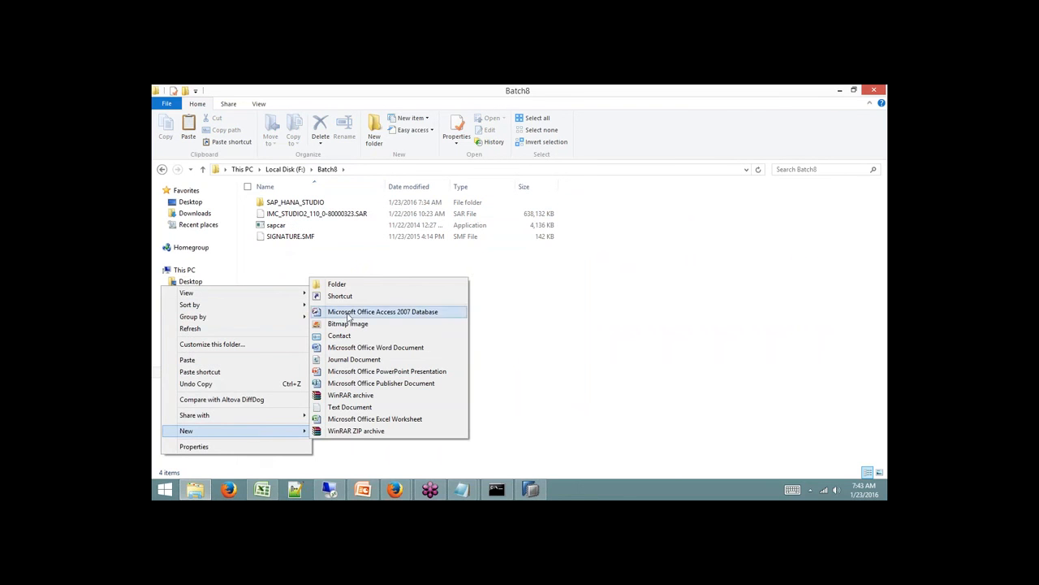
pyautogui.click(232, 359)
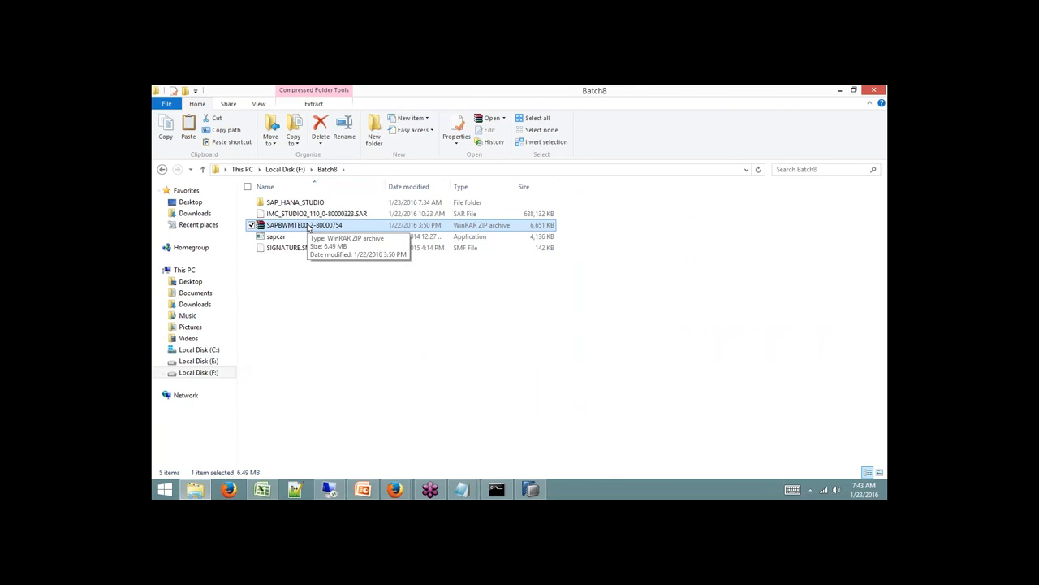
pyautogui.rightClick(309, 228)
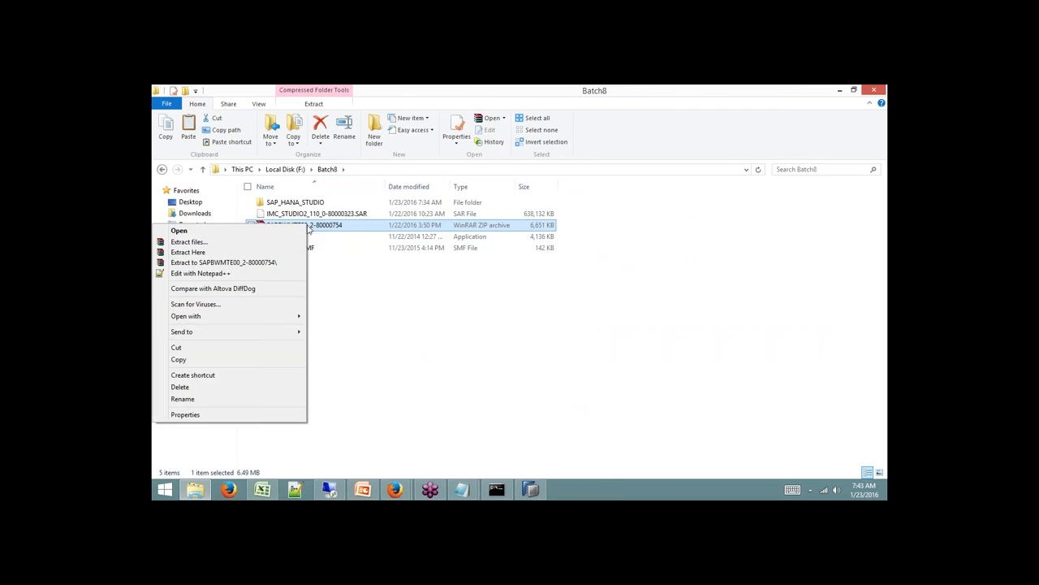
# Extract the ZIP into its own SAPBWMTE00_2-80000754 folder in Batch8.
pyautogui.click(272, 263)
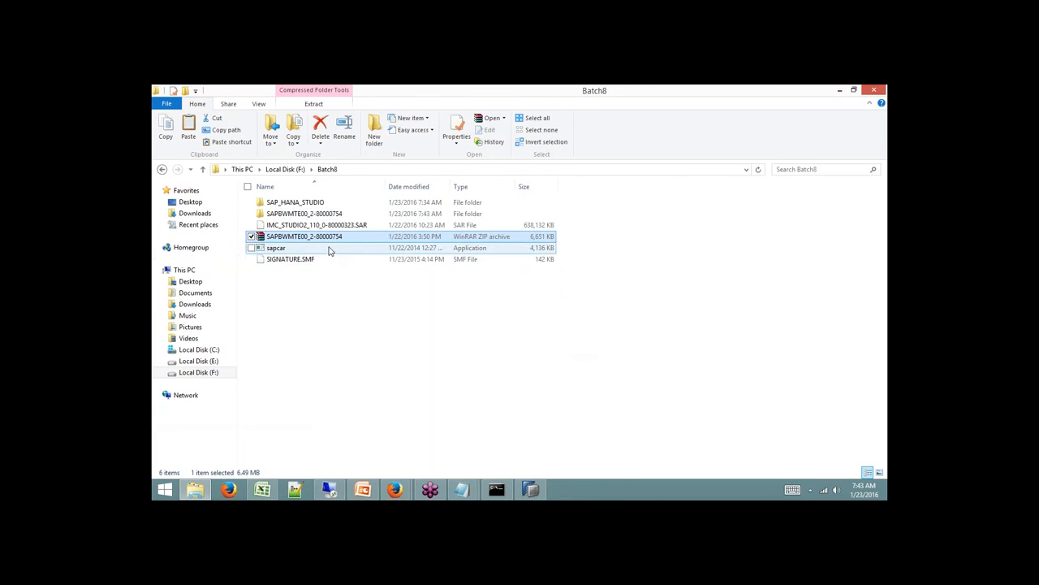
pyautogui.doubleClick(319, 214)
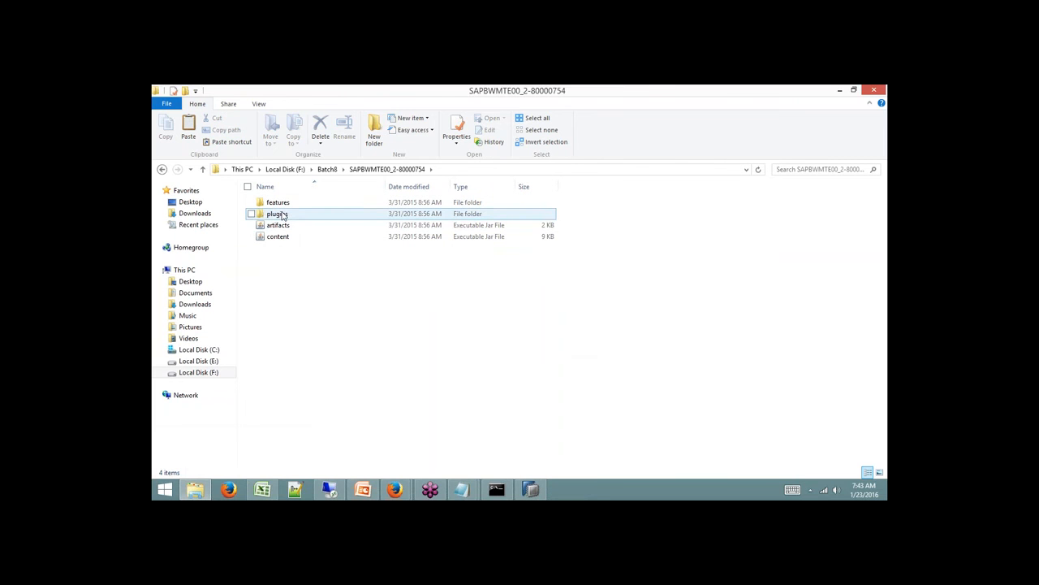
pyautogui.click(203, 374)
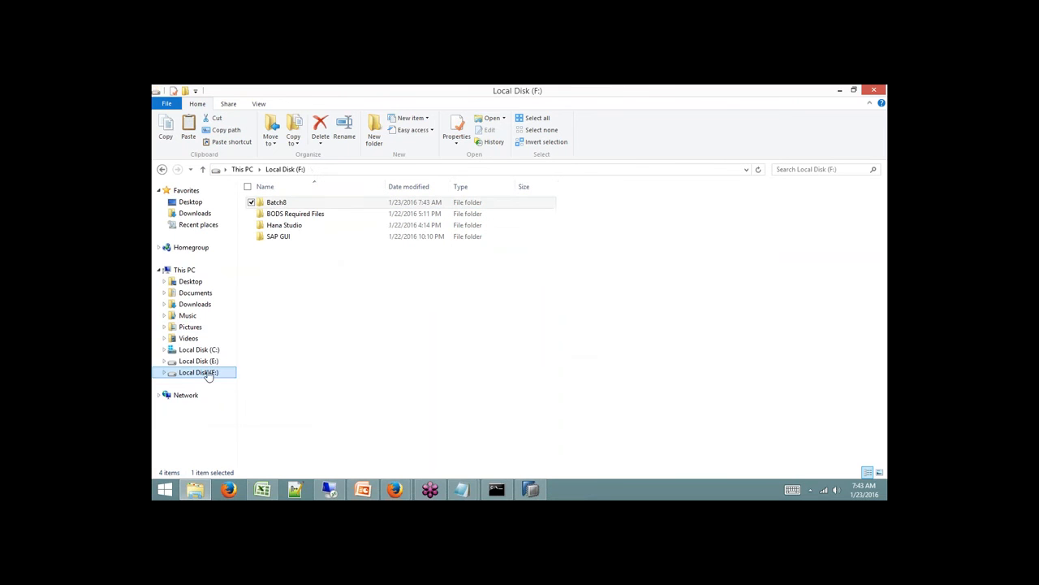
pyautogui.doubleClick(277, 203)
# Browse the extracted SAPBWMTE00_2-80000754 folder and check the jar files in plugins.
pyautogui.click(294, 240)
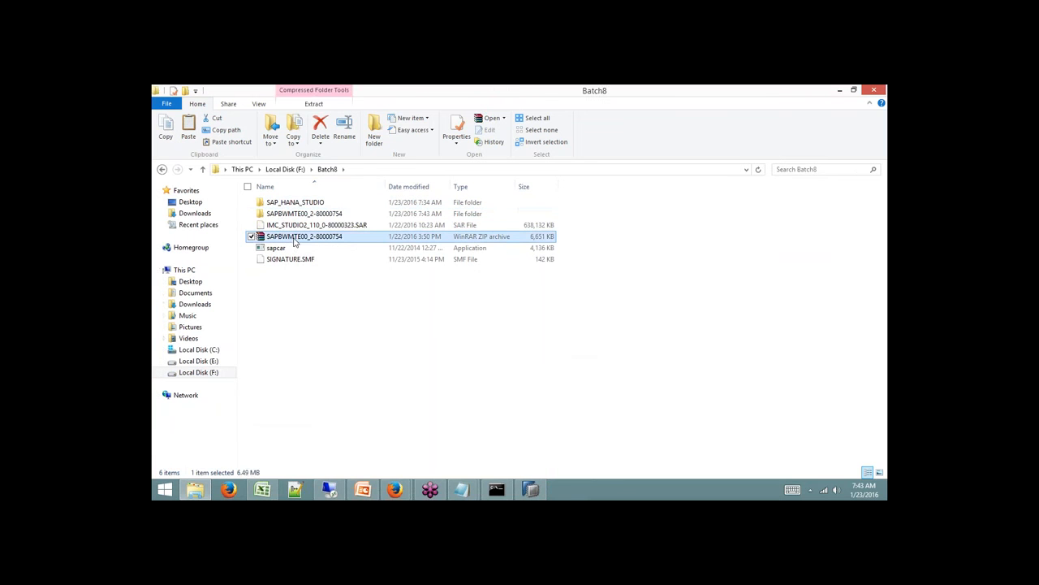
pyautogui.click(309, 215)
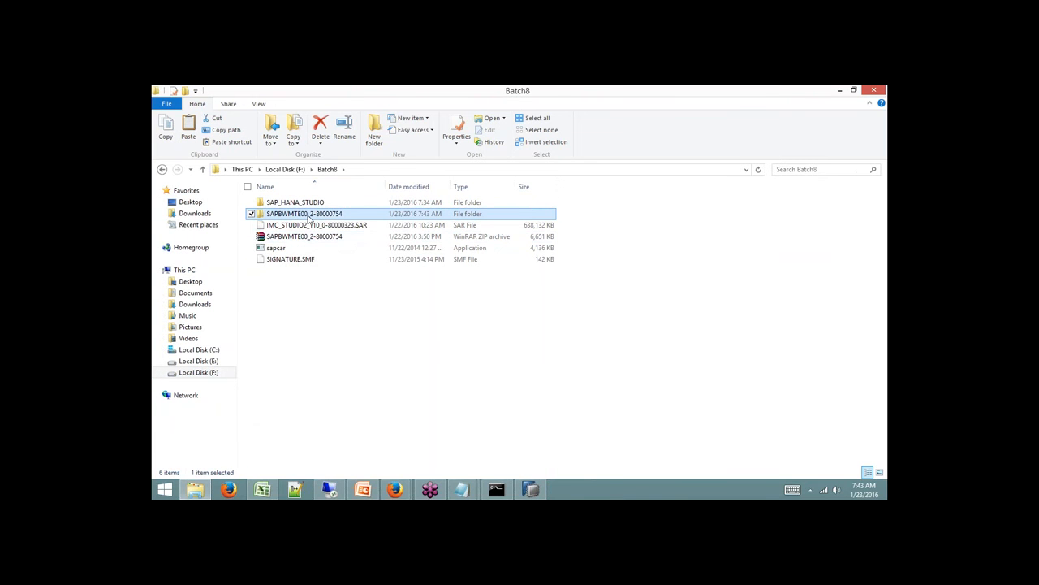
pyautogui.doubleClick(308, 216)
pyautogui.click(284, 216)
pyautogui.doubleClick(284, 216)
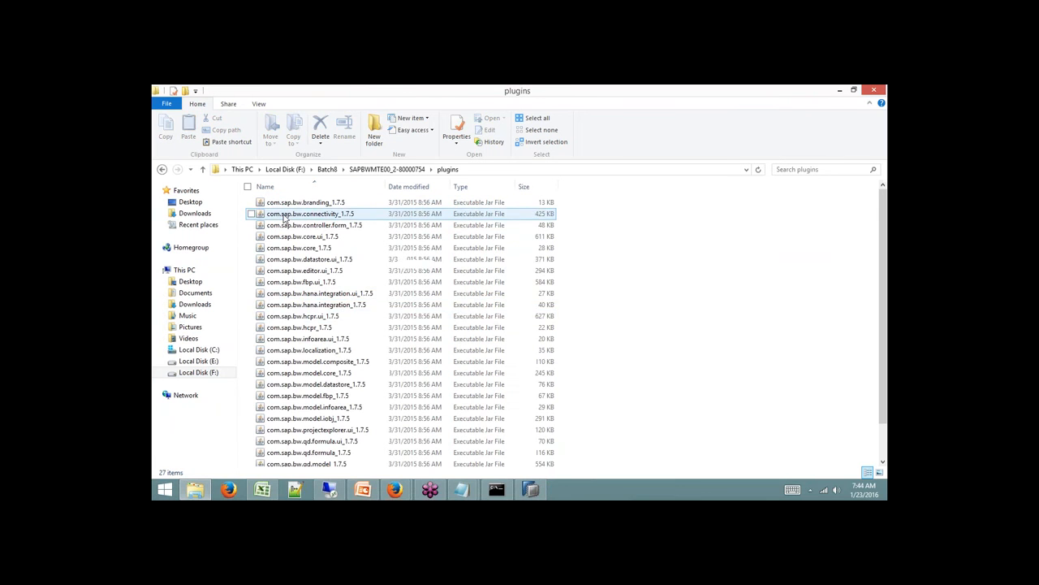
pyautogui.click(406, 170)
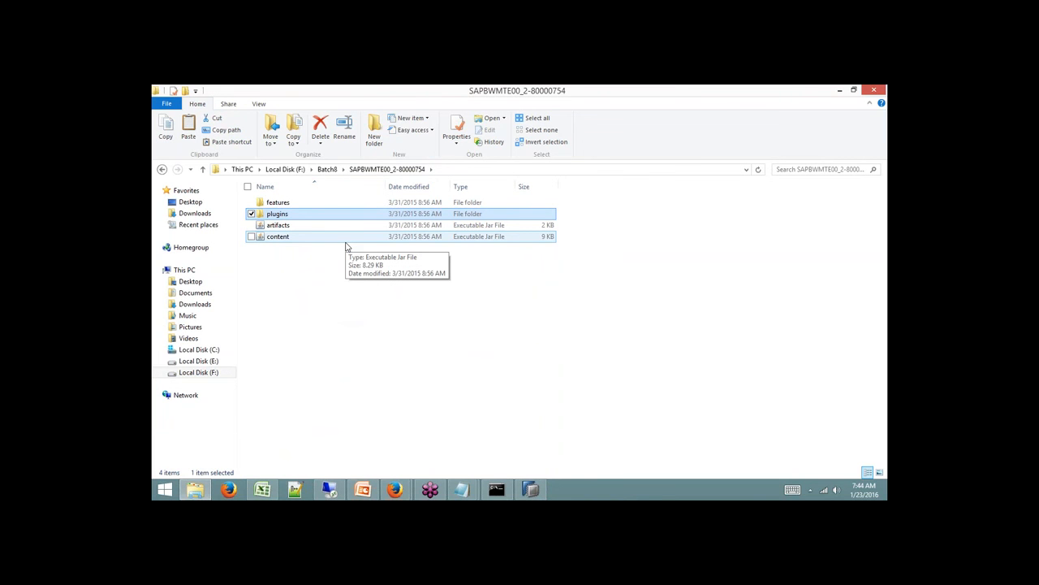
pyautogui.click(532, 489)
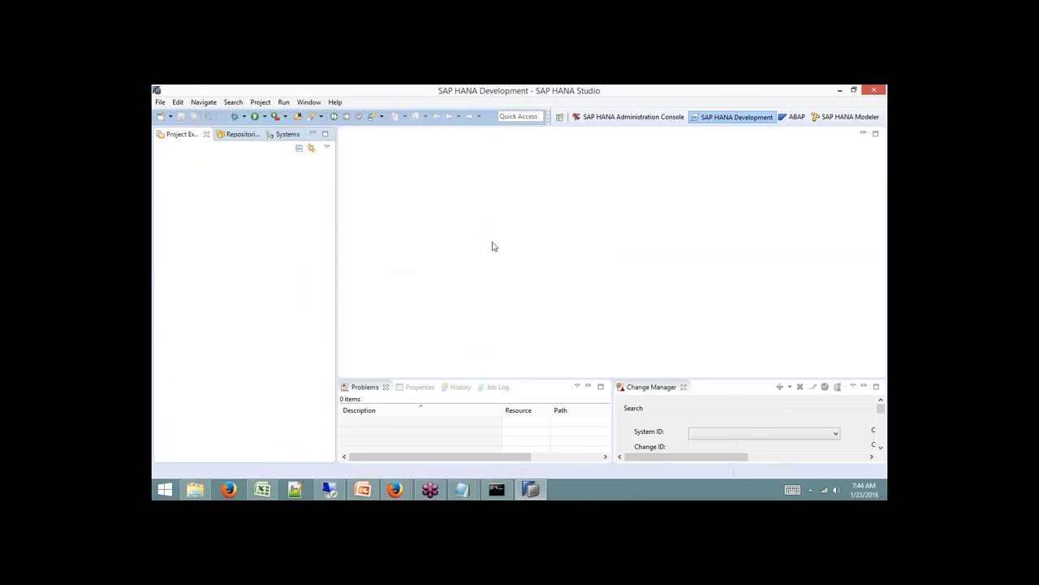
# Open Install New Software and start adding a new software site.
pyautogui.click(334, 103)
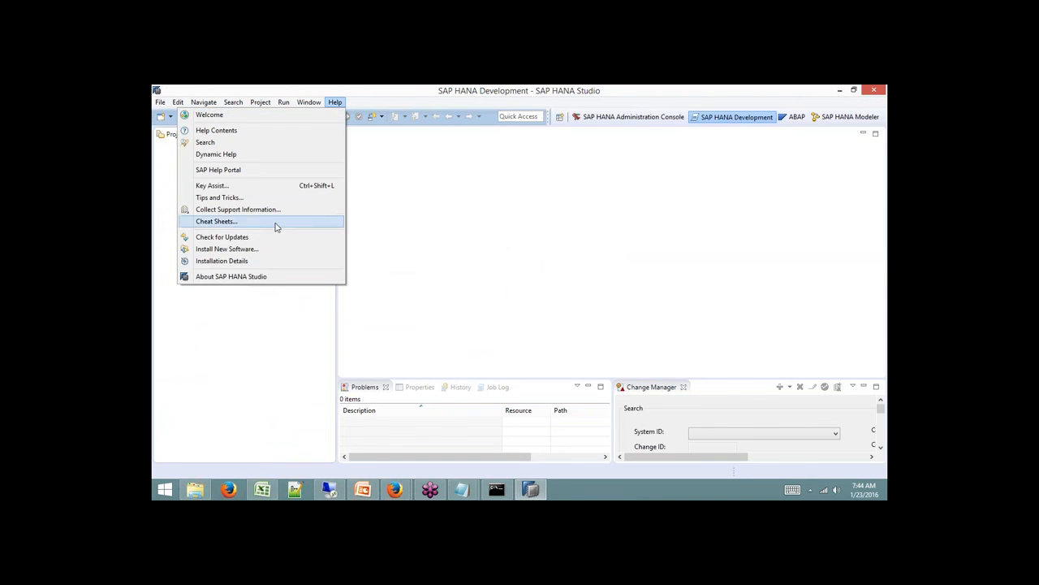
pyautogui.click(256, 253)
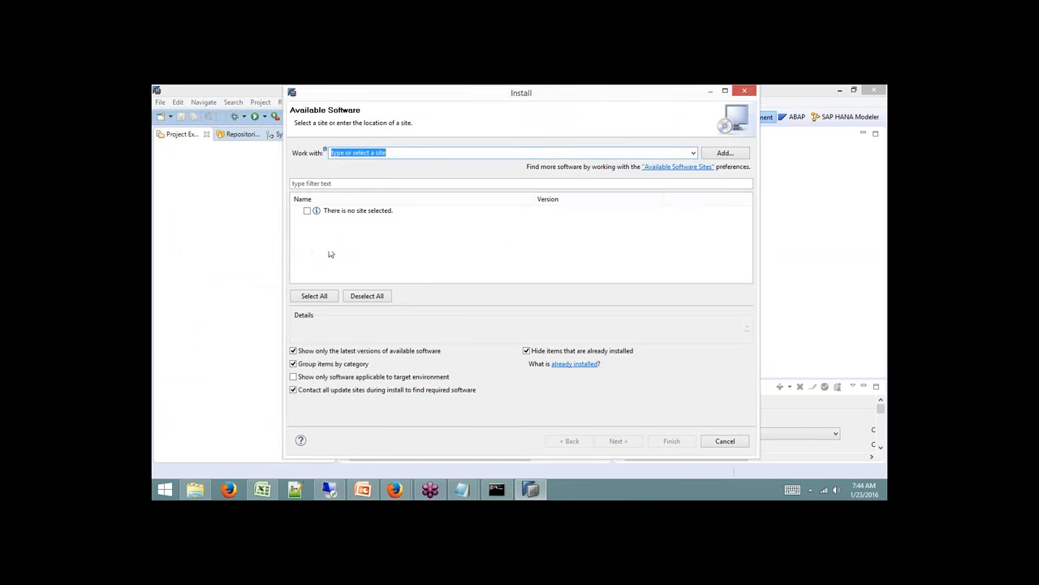
pyautogui.click(725, 154)
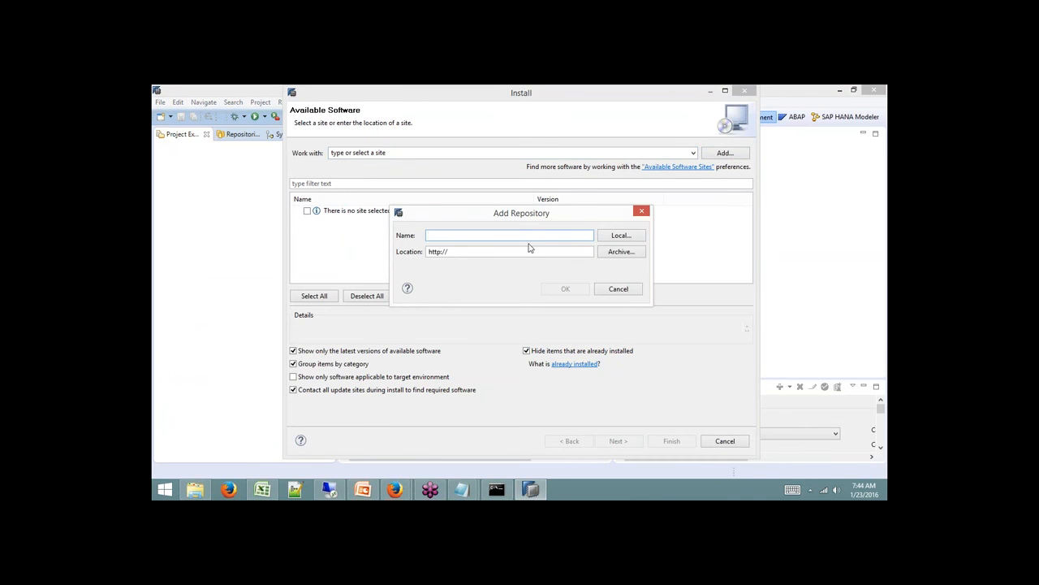
pyautogui.write('bw mo')
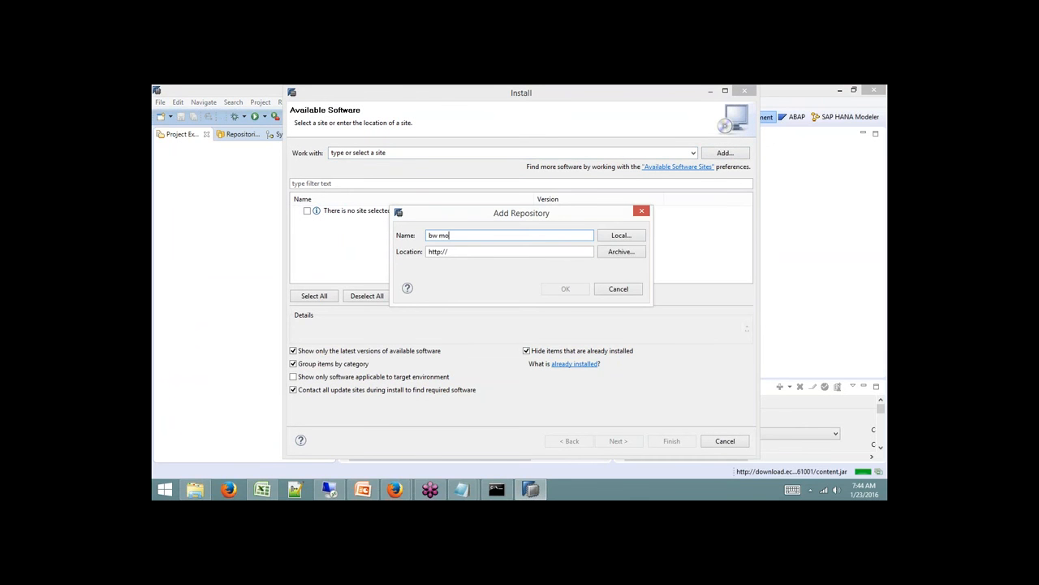
pyautogui.write('del')
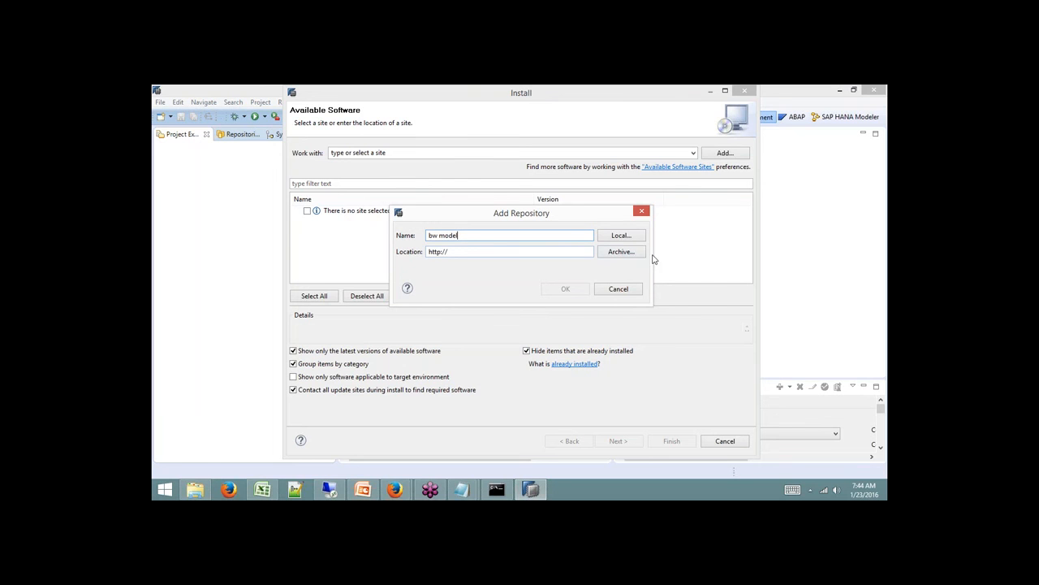
pyautogui.moveTo(517, 235); pyautogui.dragTo(428, 235)
pyautogui.press('BackSpace')
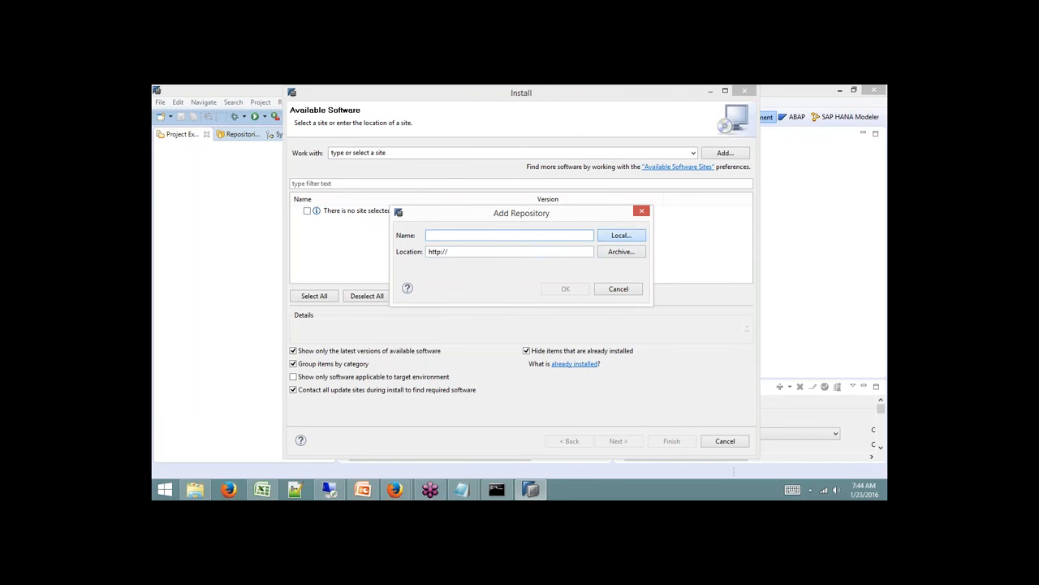
# Add a local site 'bw model' pointing to F:/Batch8/SAPBWMTE00_2-80000754.
pyautogui.click(621, 235)
pyautogui.click(449, 281)
pyautogui.moveTo(592, 268); pyautogui.dragTo(592, 280)
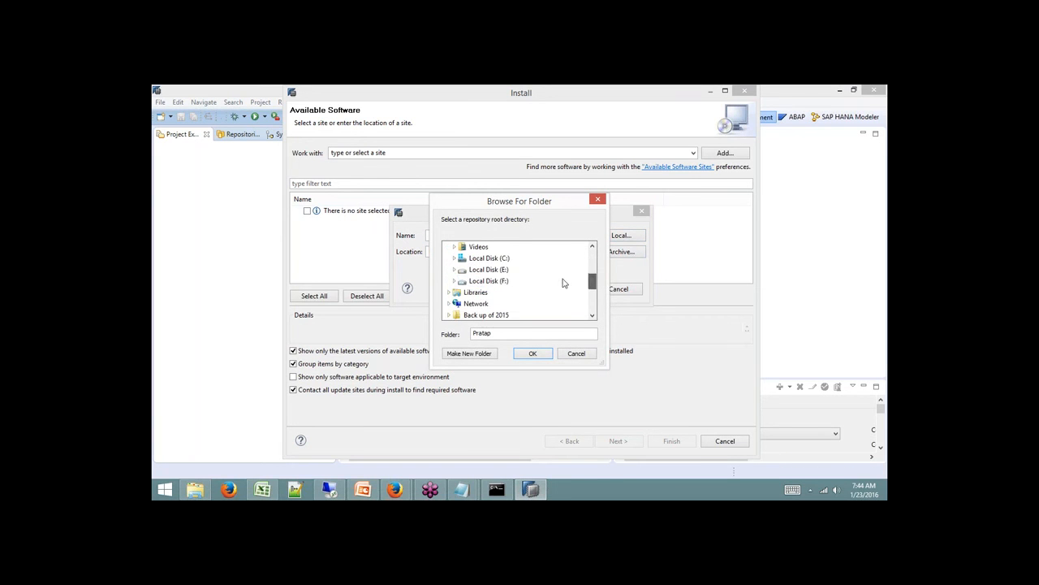
pyautogui.click(454, 281)
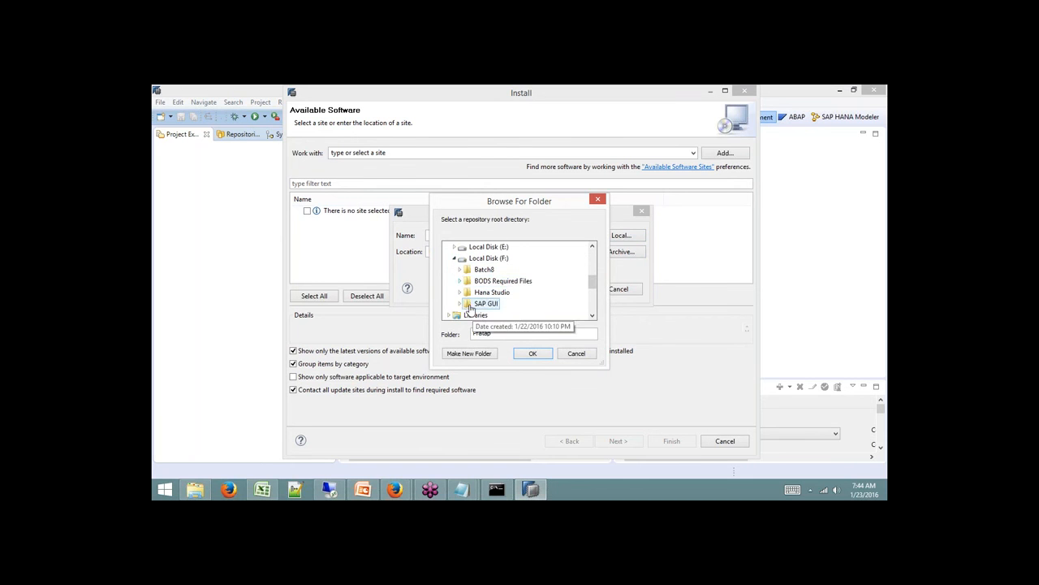
pyautogui.click(460, 269)
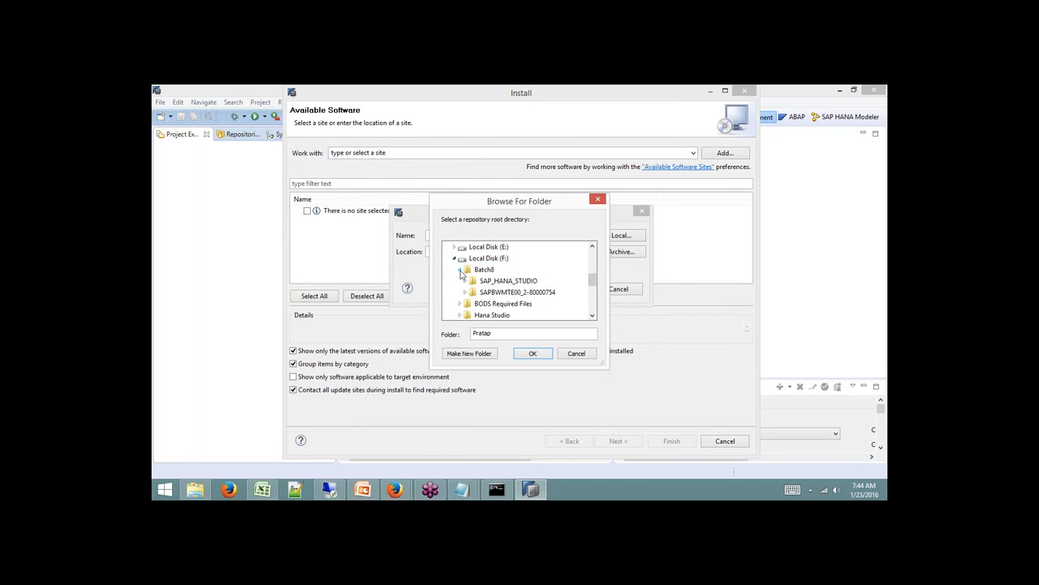
pyautogui.doubleClick(505, 293)
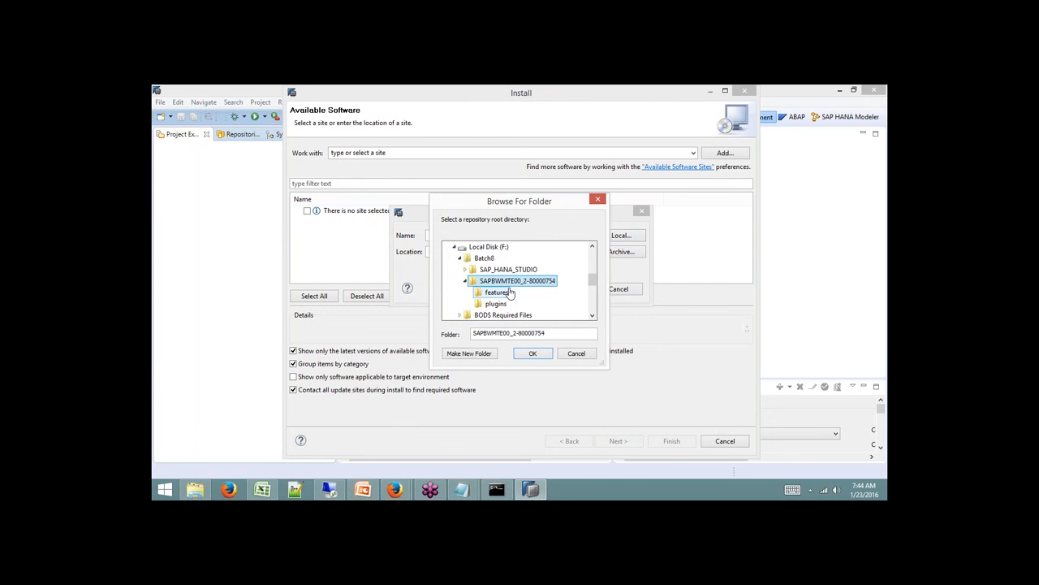
pyautogui.click(592, 315)
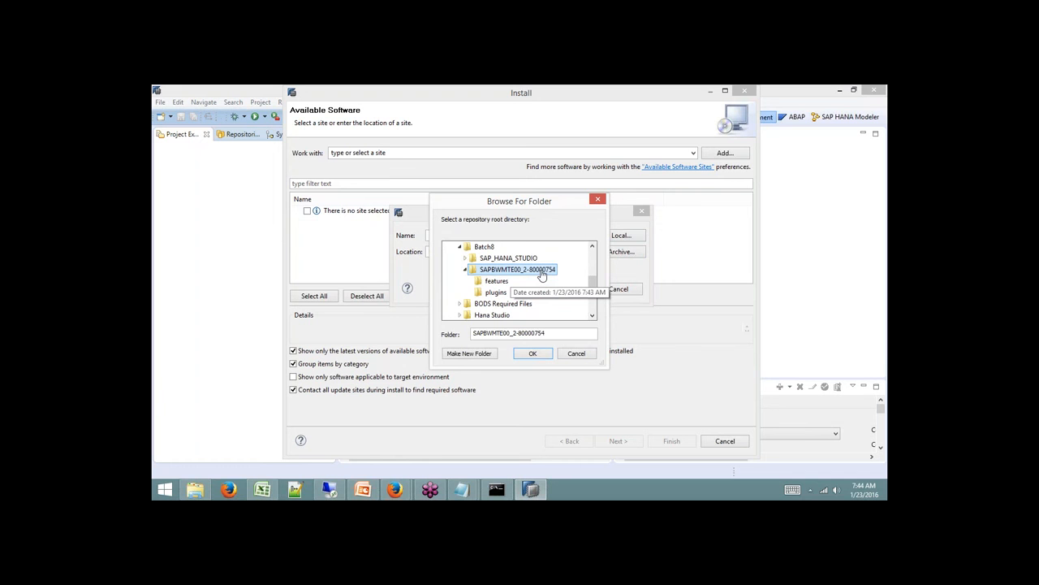
pyautogui.click(533, 353)
pyautogui.click(490, 237)
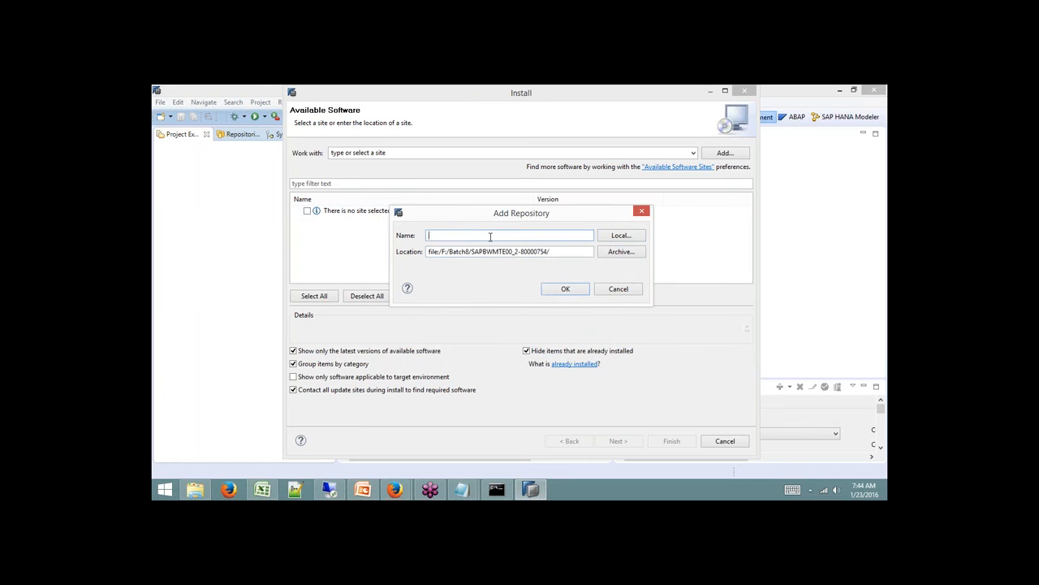
pyautogui.write('bw model')
pyautogui.click(575, 294)
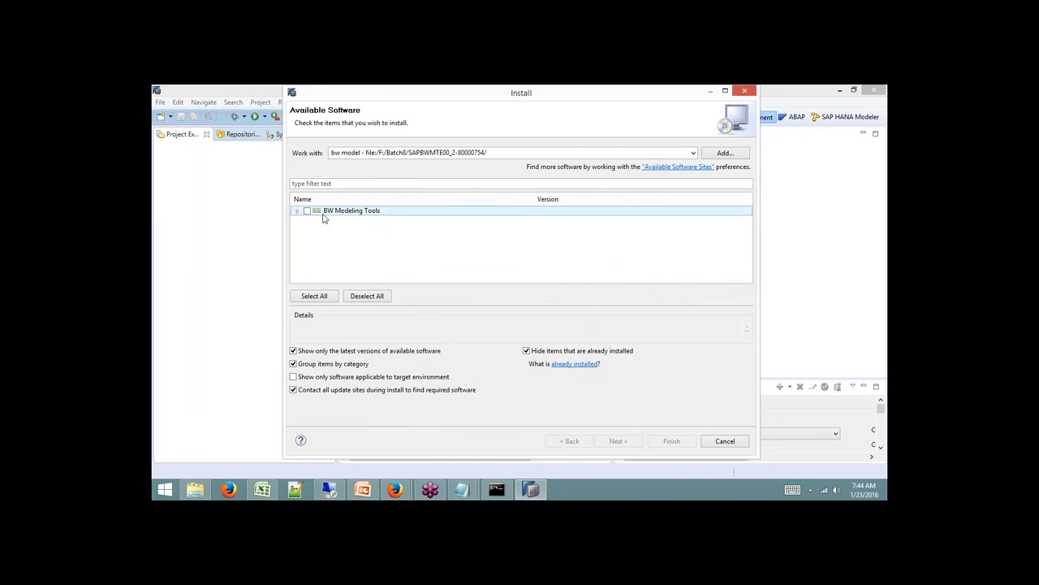
# Install all four BW Modeling Tools features, accepting the licence agreement.
pyautogui.click(307, 211)
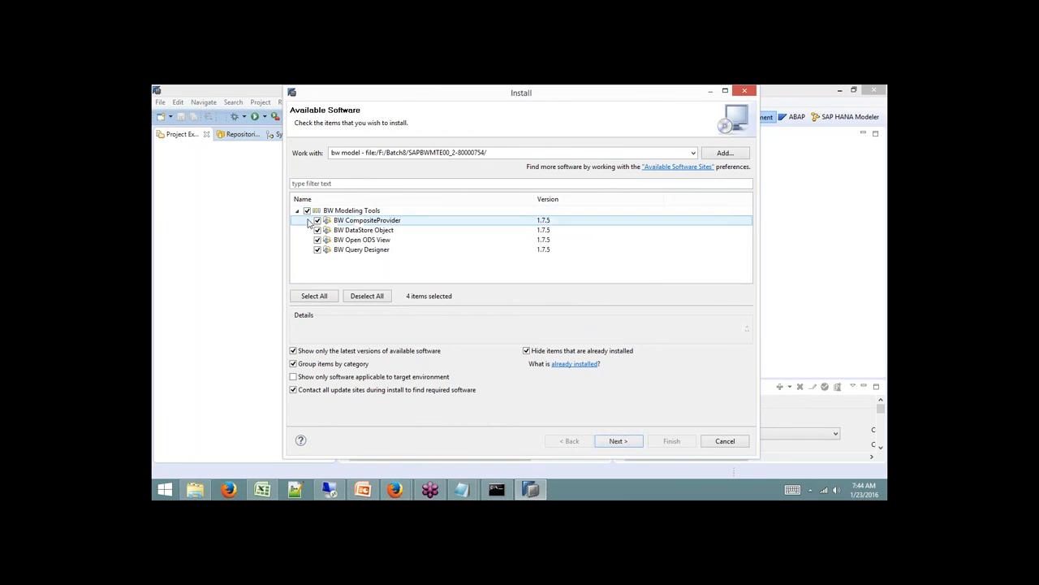
pyautogui.click(621, 440)
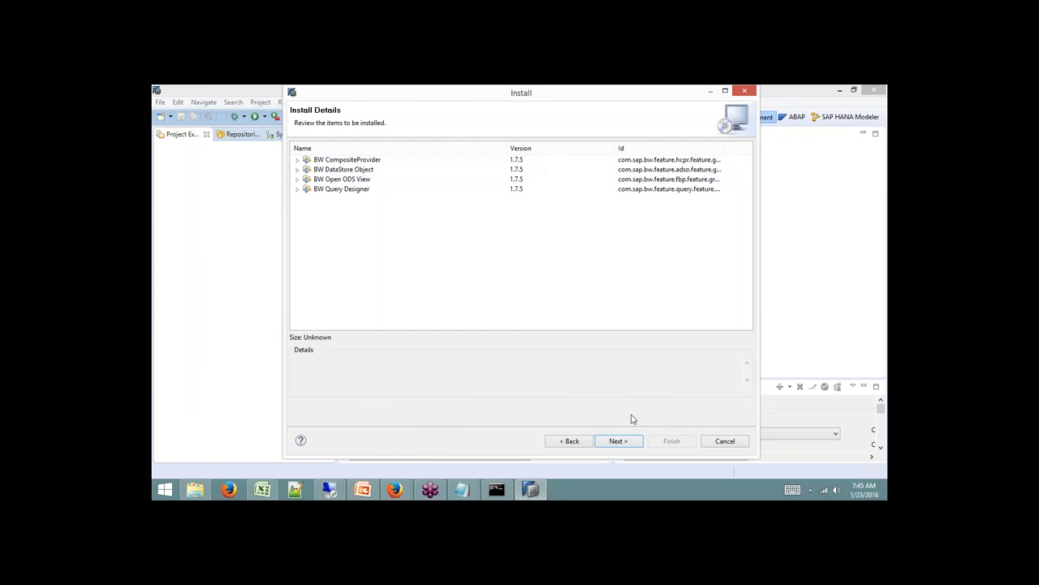
pyautogui.click(615, 444)
pyautogui.click(596, 379)
pyautogui.click(671, 441)
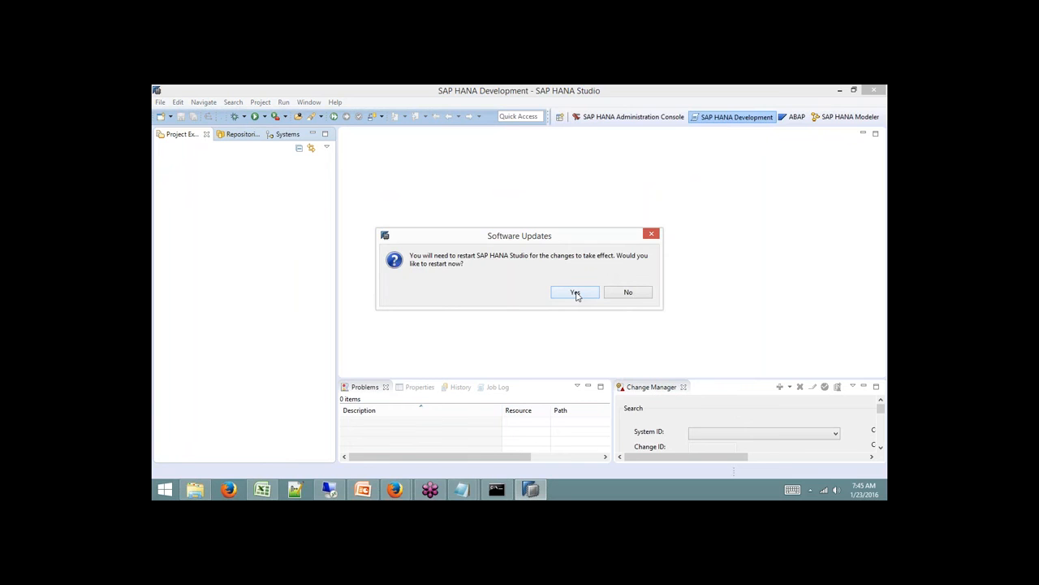
# Restart Studio to apply the BW tools, then reopen Help > Install New Software.
pyautogui.click(576, 293)
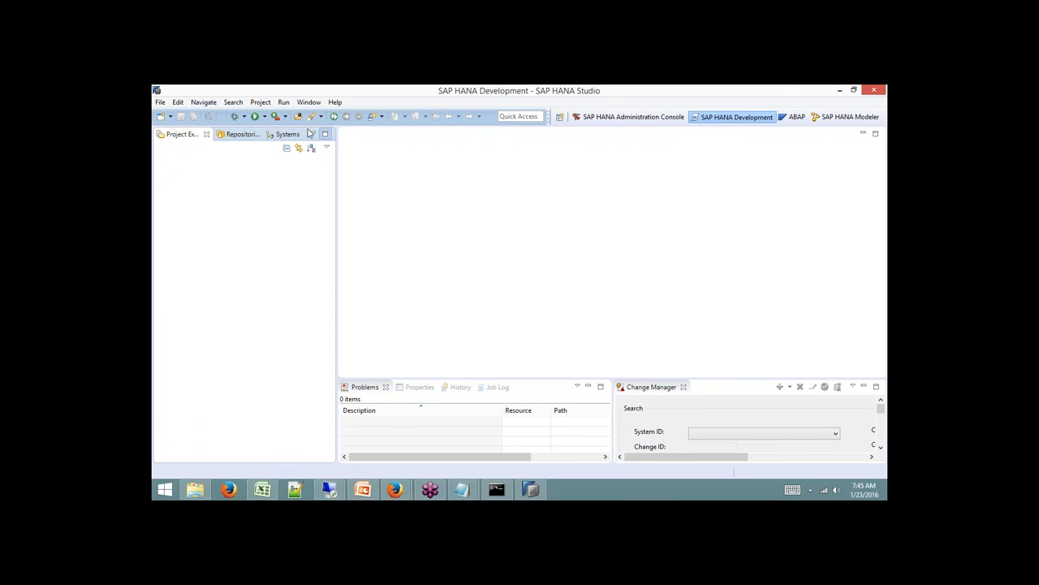
pyautogui.click(334, 102)
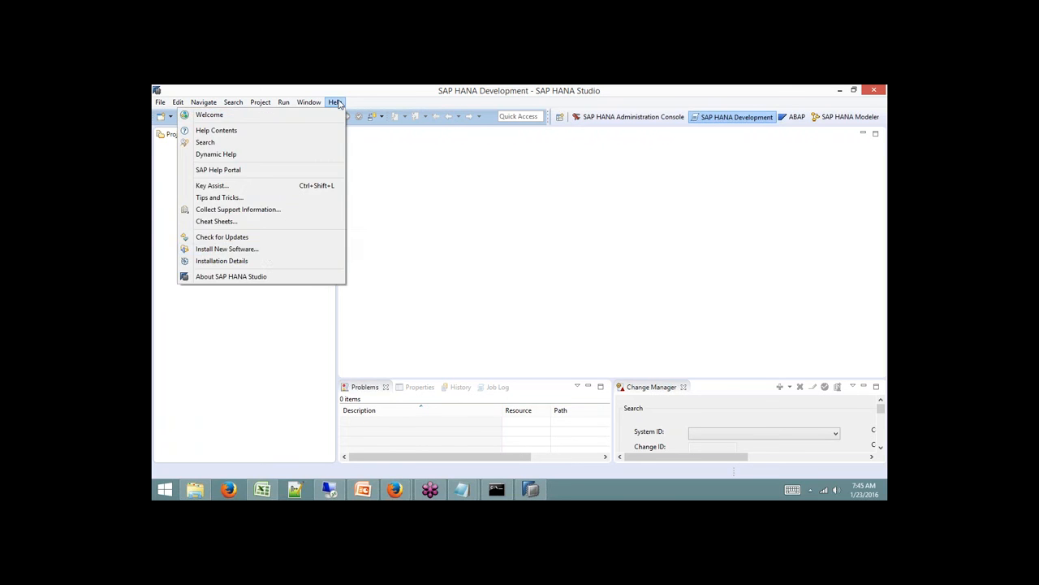
pyautogui.click(267, 251)
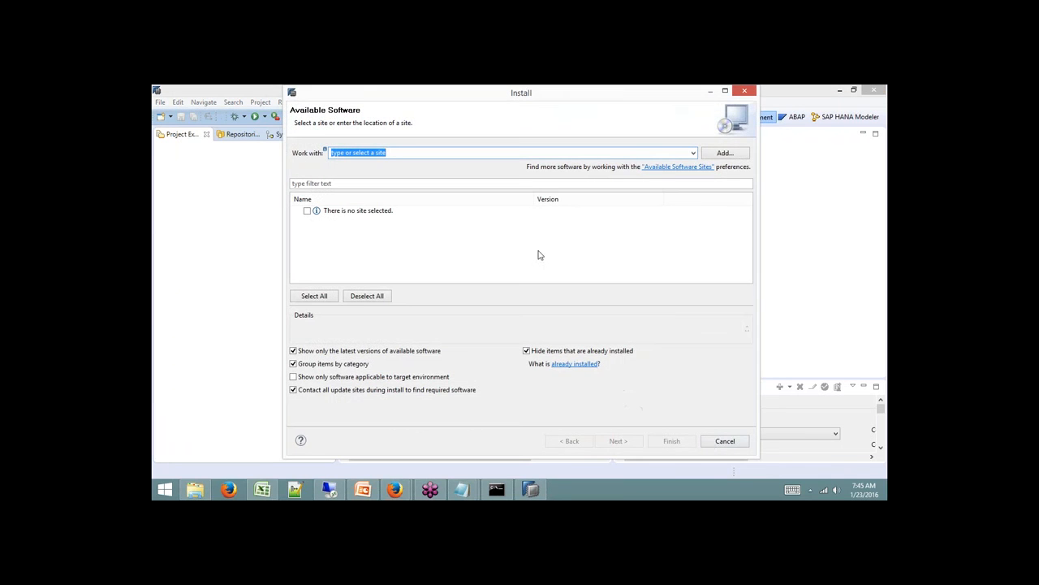
# Cancel the installer and check that Open Perspective now lists BW Modeling, without switching.
pyautogui.click(725, 440)
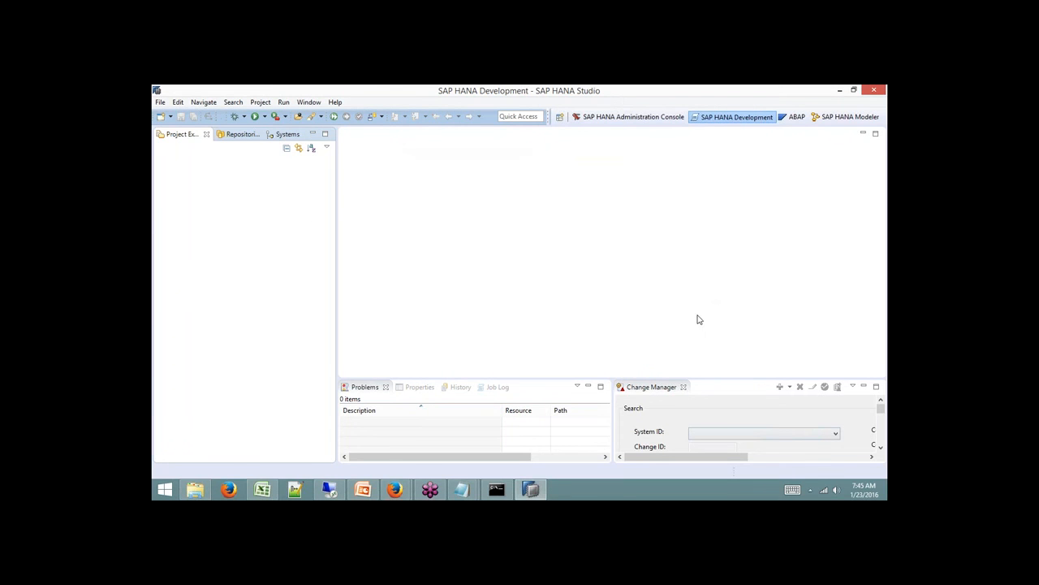
pyautogui.click(559, 116)
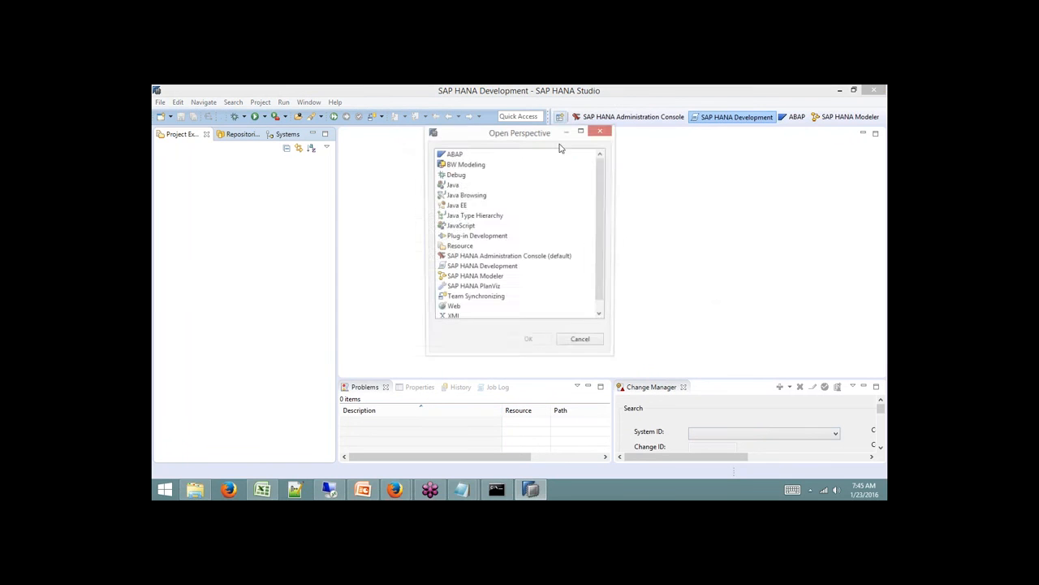
pyautogui.click(460, 165)
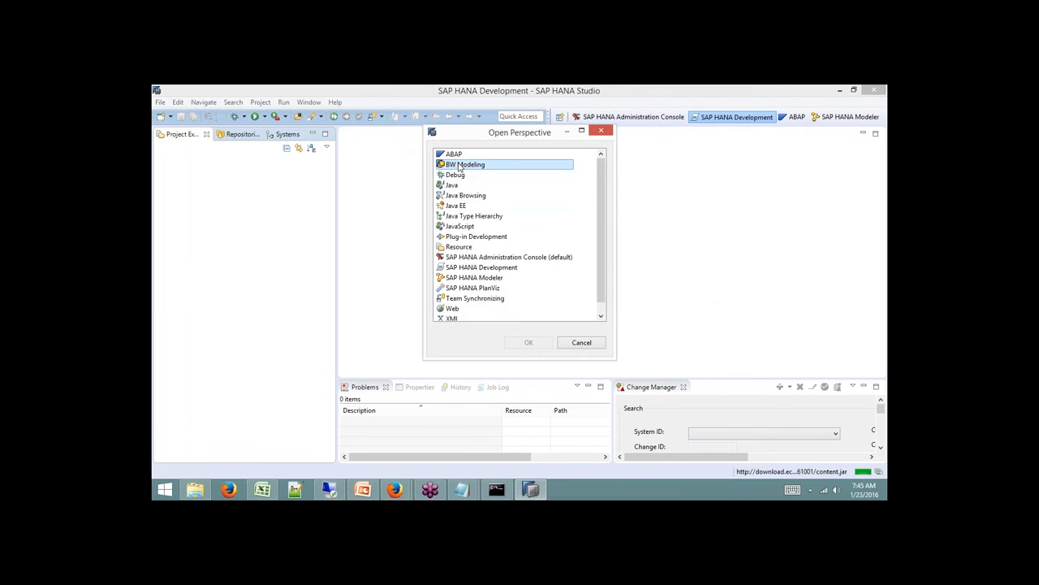
pyautogui.click(582, 342)
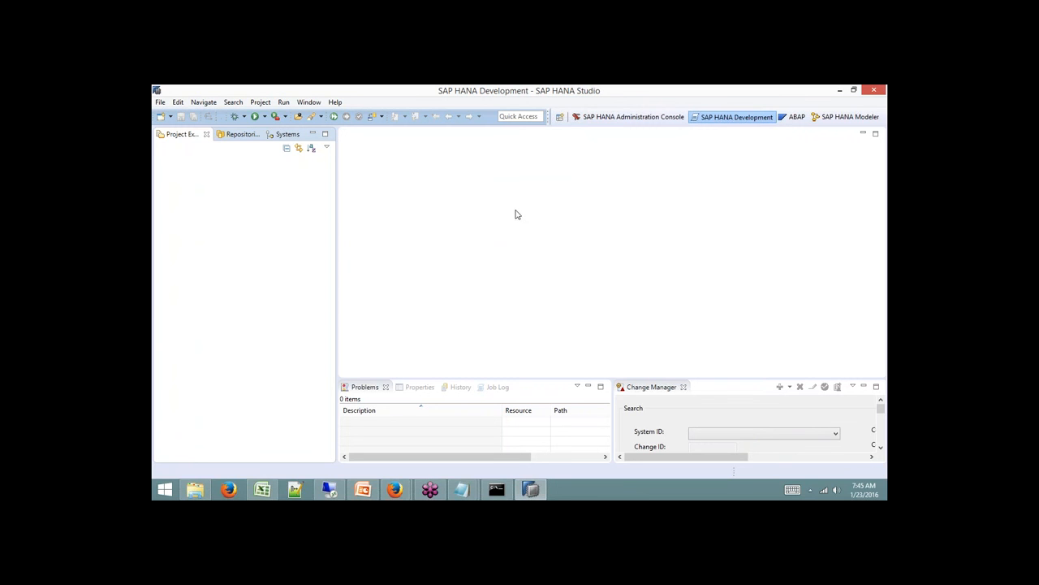
# Close the SAP Service Marketplace window, retry Search for Software in the Download Center, and cancel the login prompt.
pyautogui.moveTo(396, 490)
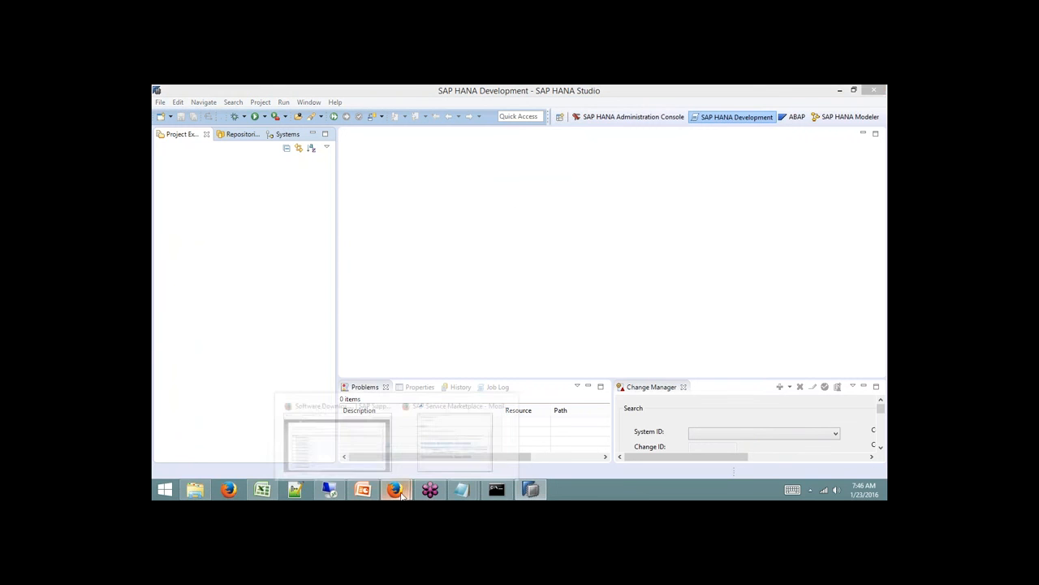
pyautogui.click(442, 453)
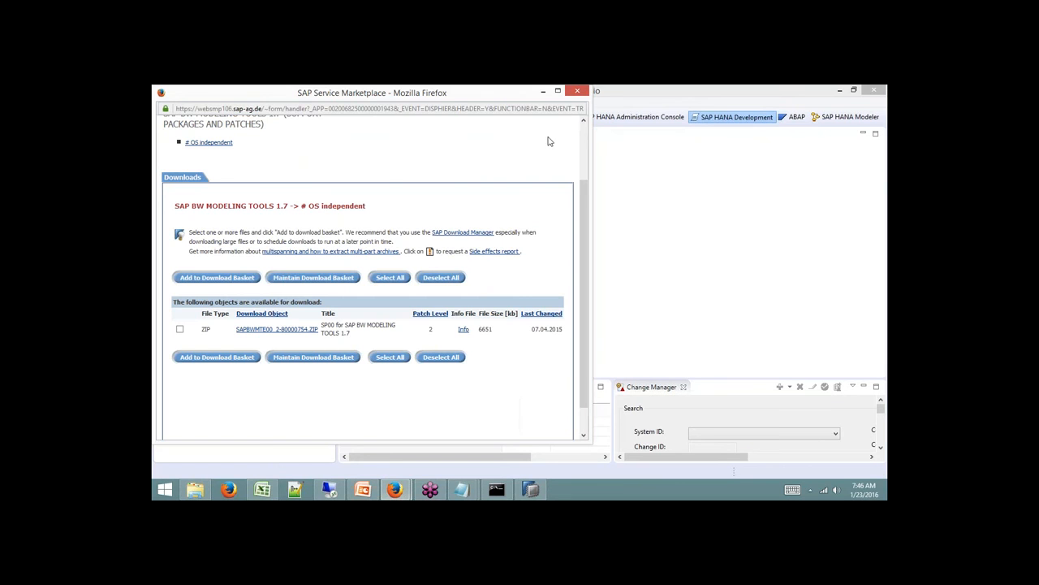
pyautogui.click(576, 90)
pyautogui.rightClick(395, 489)
pyautogui.click(395, 493)
pyautogui.click(396, 492)
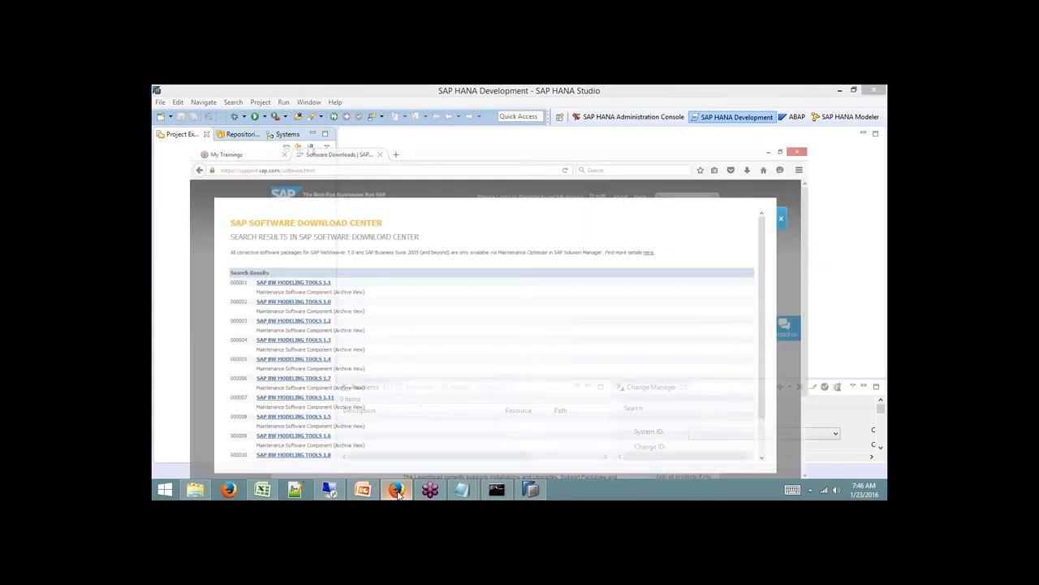
pyautogui.click(854, 168)
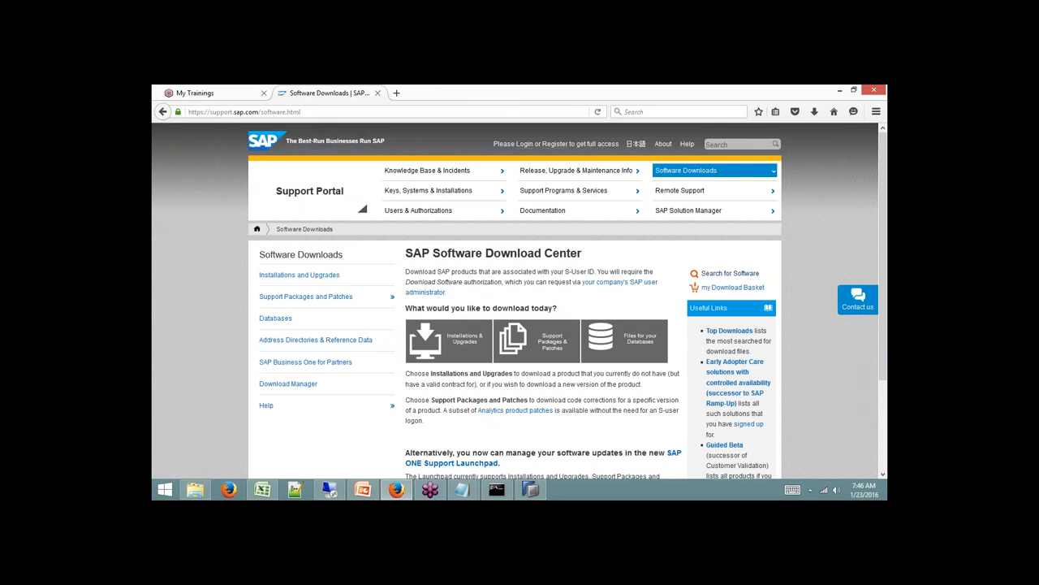
pyautogui.click(731, 275)
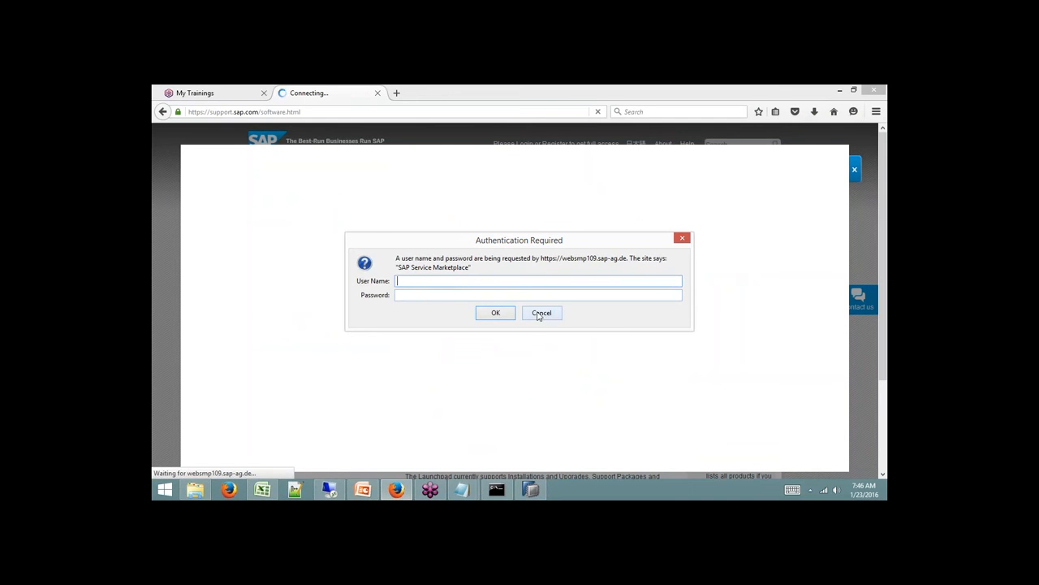
pyautogui.click(541, 315)
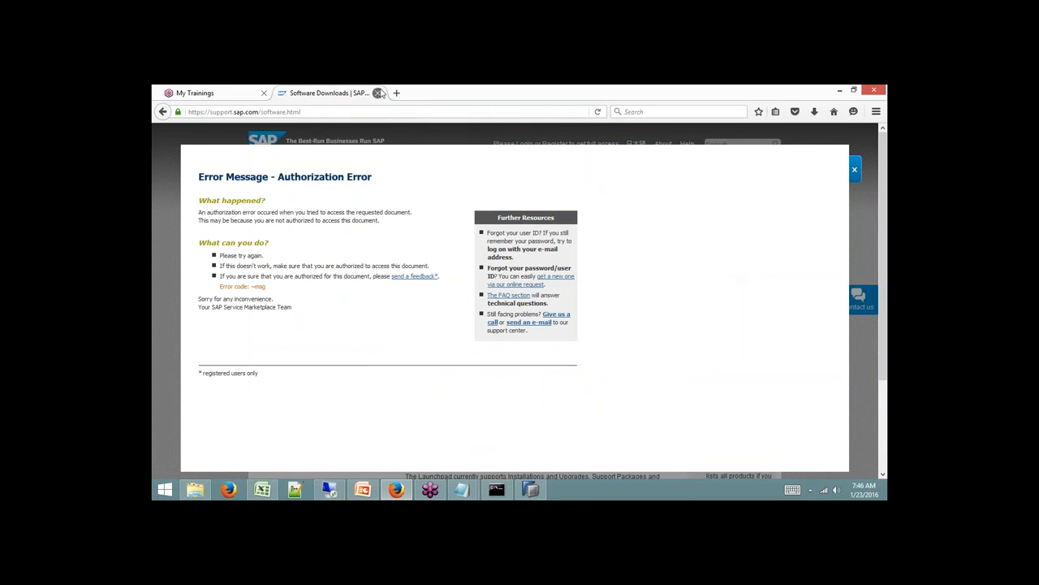
# In a fresh tab, reload service.sap.com and open Software Downloads' Search for Software login prompt.
pyautogui.click(377, 92)
pyautogui.click(289, 92)
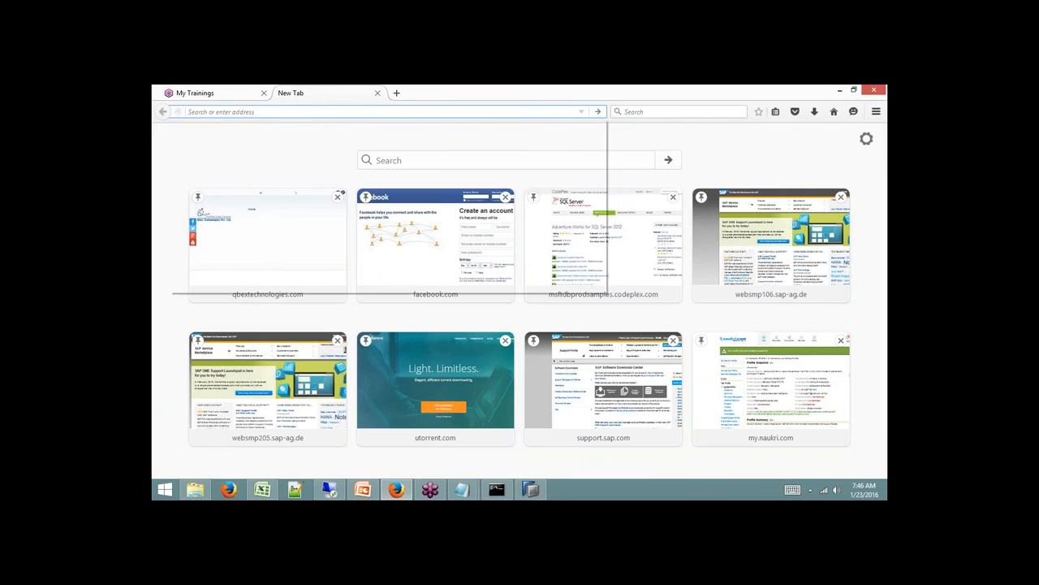
pyautogui.write('service.sap.com/')
pyautogui.press('Return')
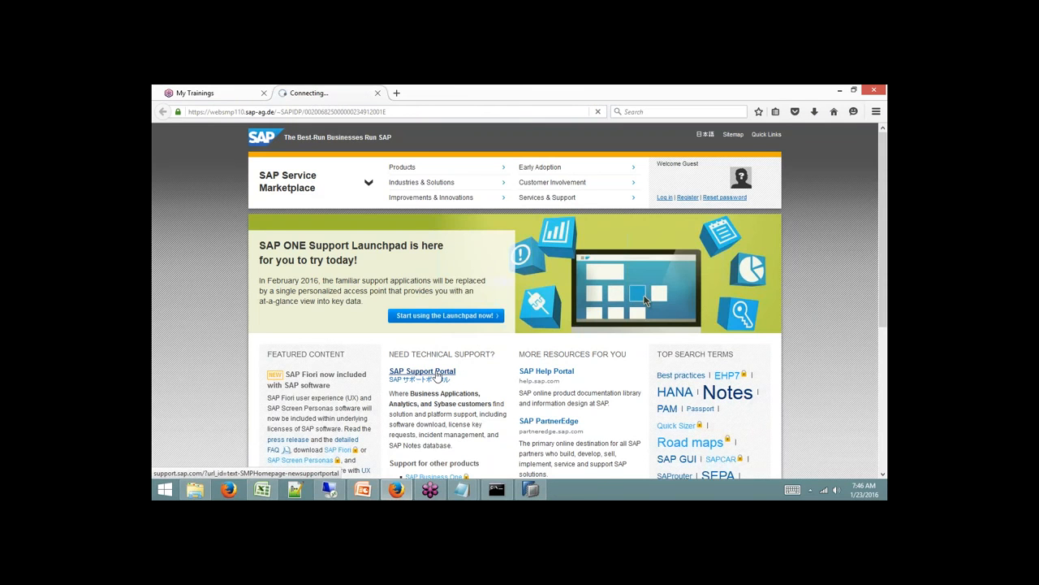
pyautogui.click(439, 374)
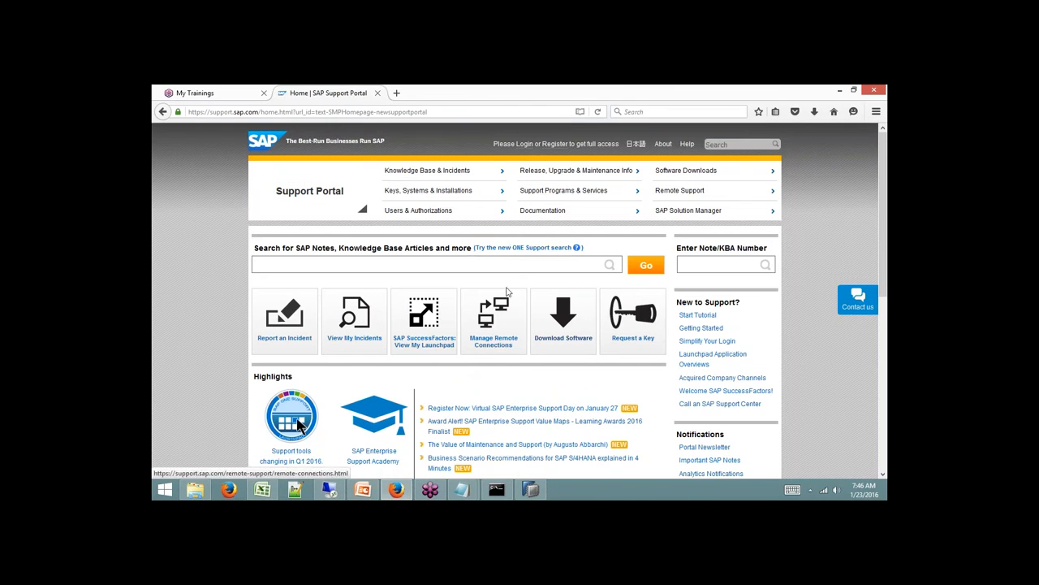
pyautogui.click(679, 169)
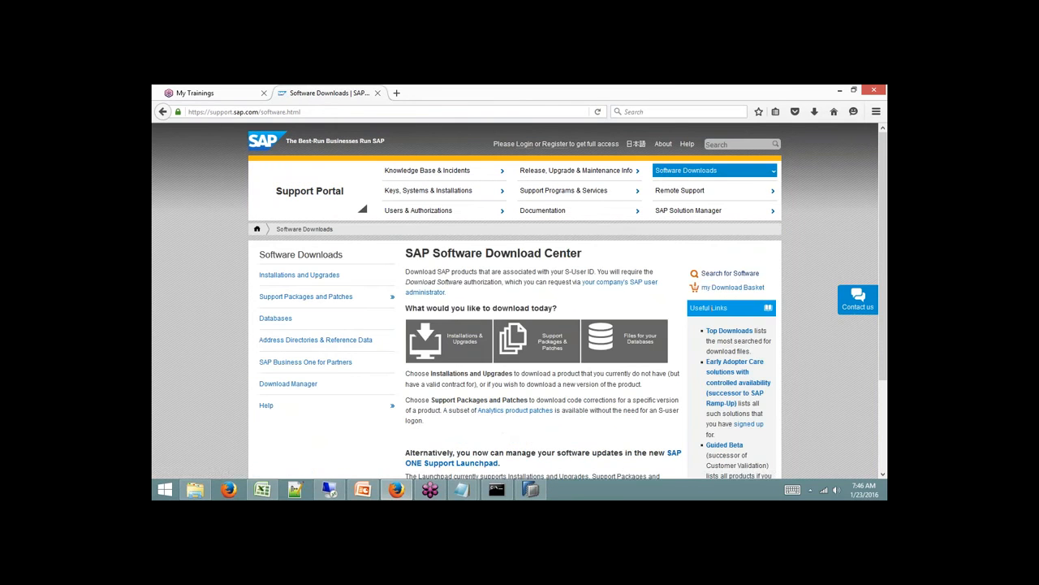
pyautogui.click(730, 274)
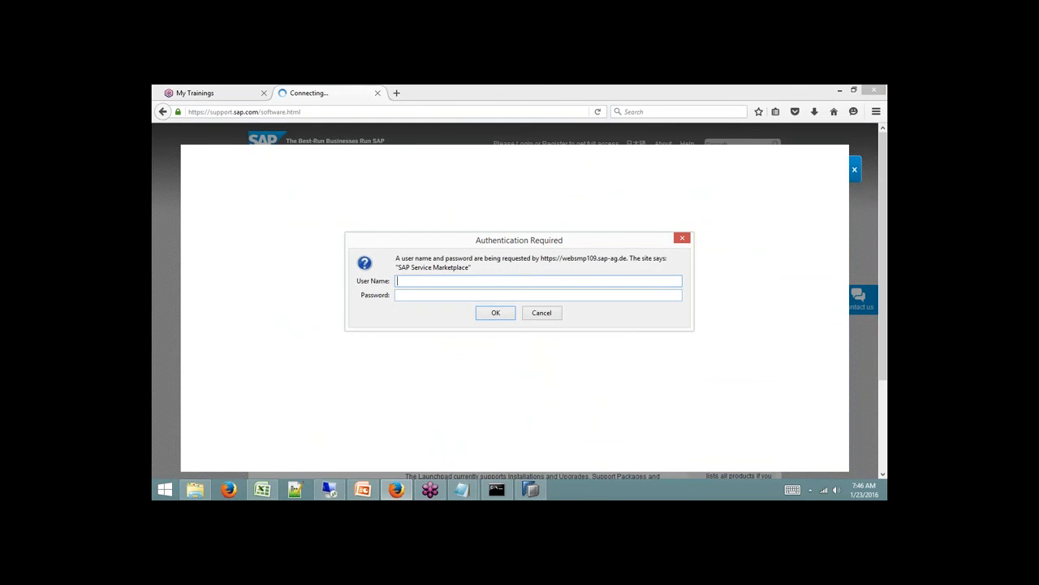
# Copy the S-user ID from line 1 of the link notes into the User Name field.
pyautogui.moveTo(461, 493)
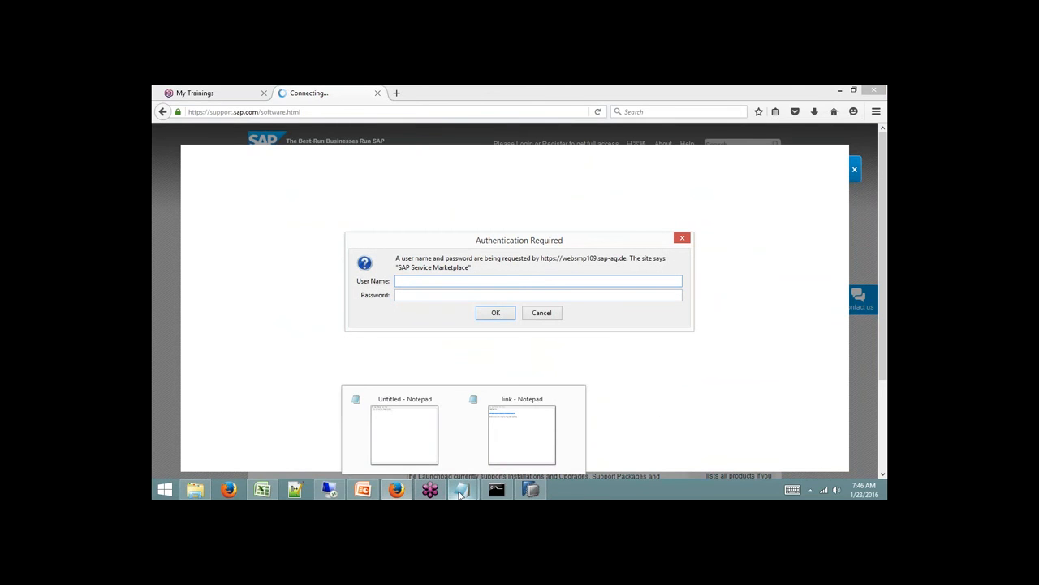
pyautogui.click(494, 457)
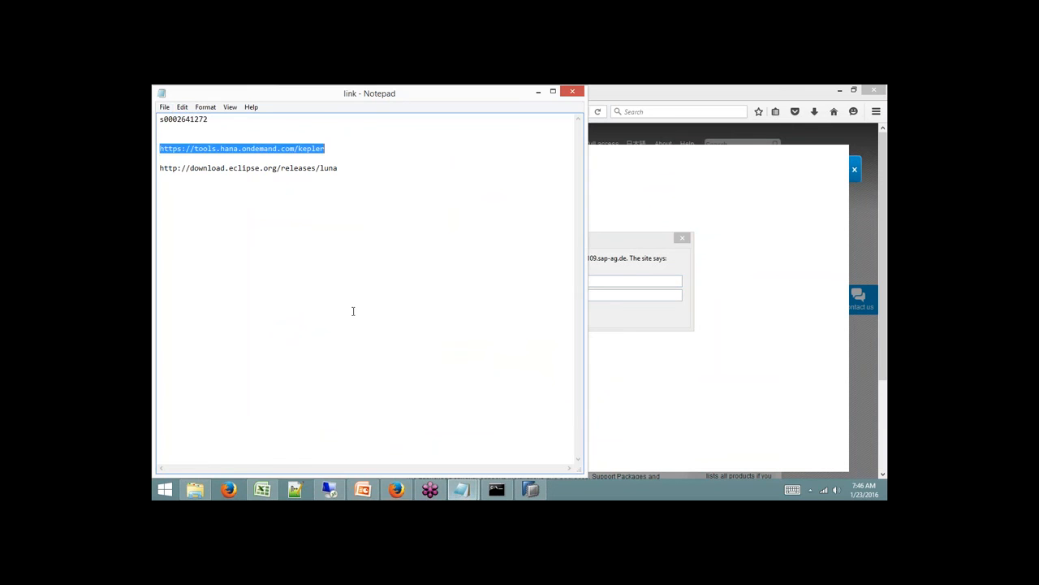
pyautogui.moveTo(230, 121); pyautogui.dragTo(160, 107)
pyautogui.hotkey('ctrl', 'c')
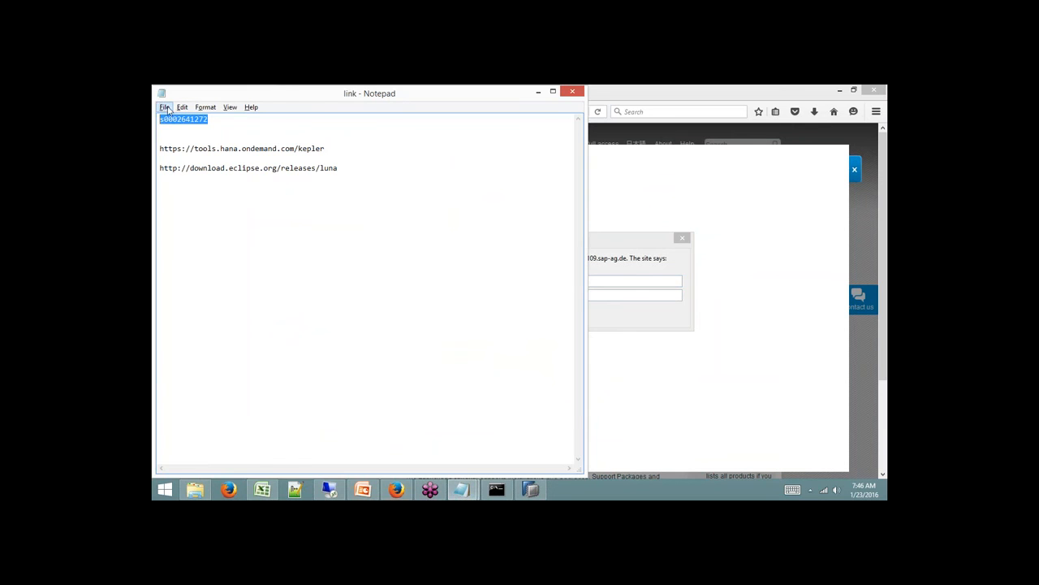
pyautogui.hotkey('alt', 'Tab')
pyautogui.hotkey('ctrl', 'v')
pyautogui.press('Tab')
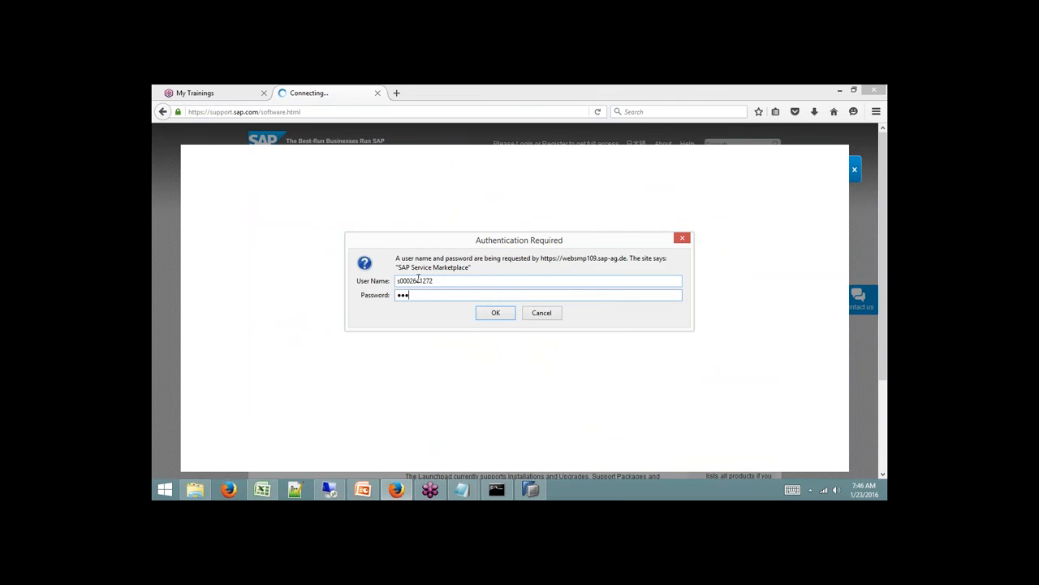
# Log in with the account password, let Firefox remember it, and search for ABAP in Eclipse downloads.
pyautogui.write('*********')
pyautogui.press('Return')
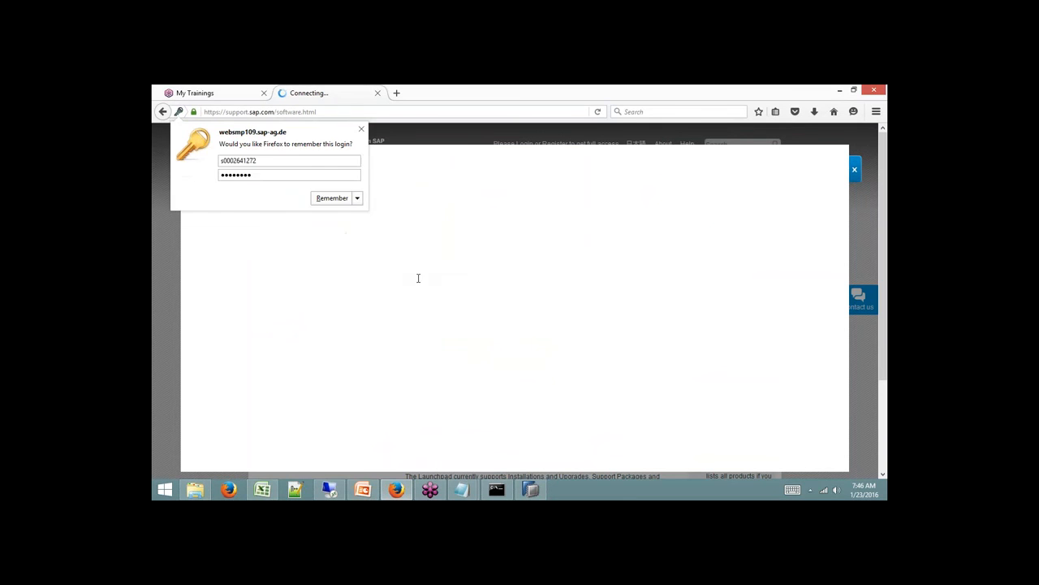
pyautogui.click(337, 197)
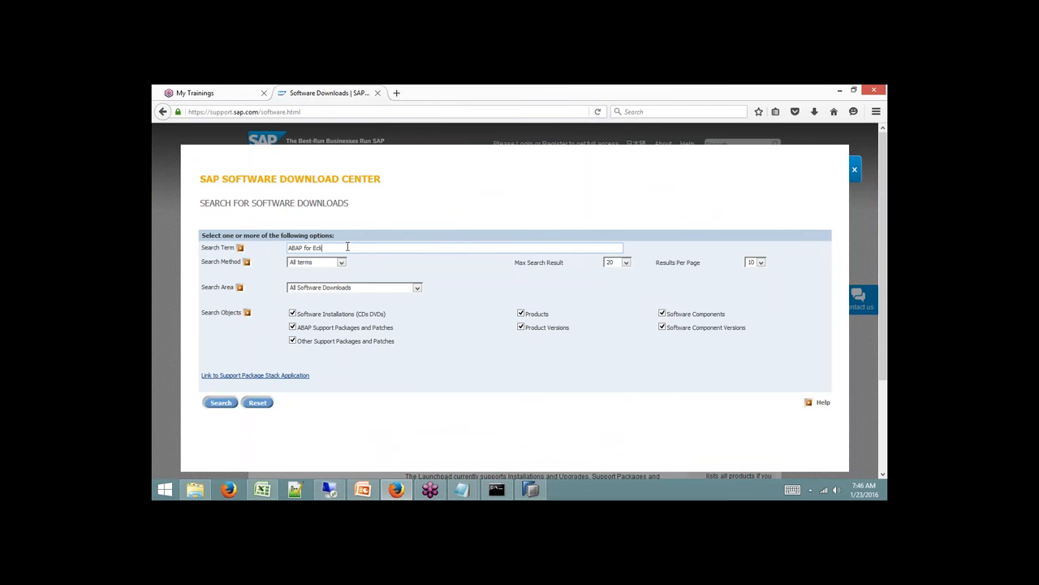
pyautogui.click(225, 406)
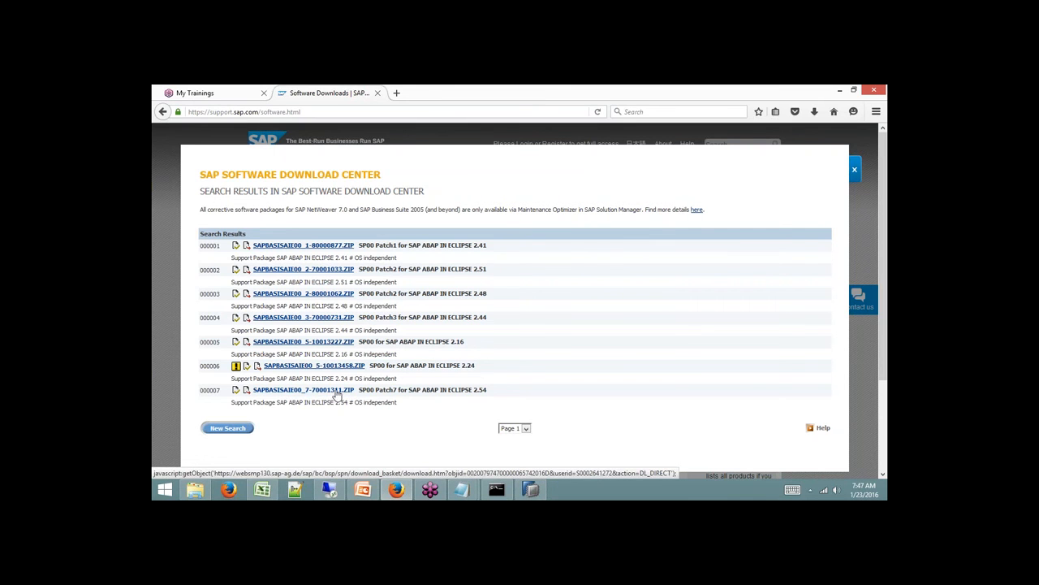
pyautogui.click(195, 489)
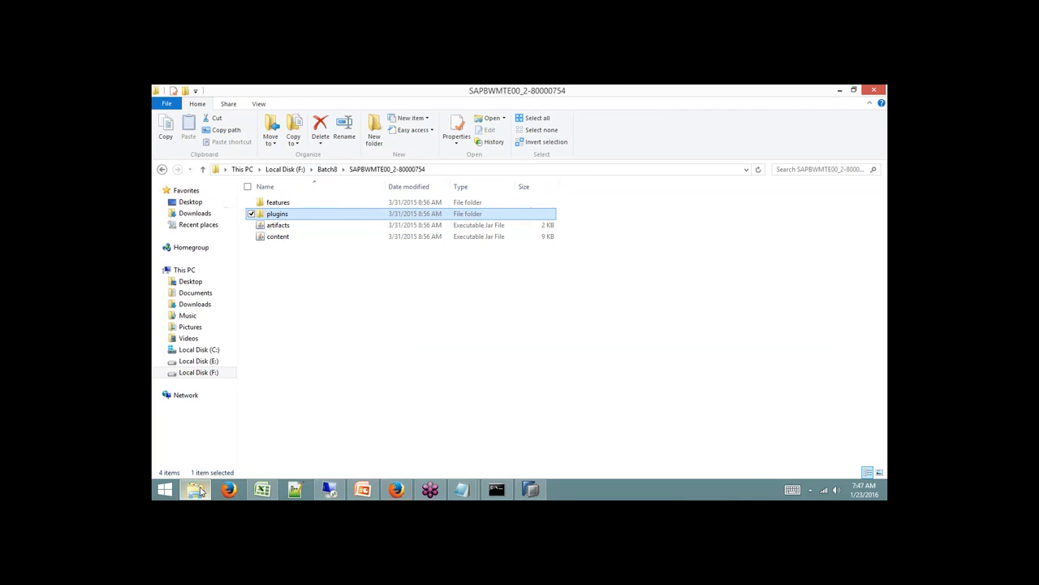
# Copy the SAPBASISAIE00_7-10013262 ZIP from F:\Hana Studio into F:\Batch8.
pyautogui.click(285, 169)
pyautogui.doubleClick(295, 227)
pyautogui.click(297, 228)
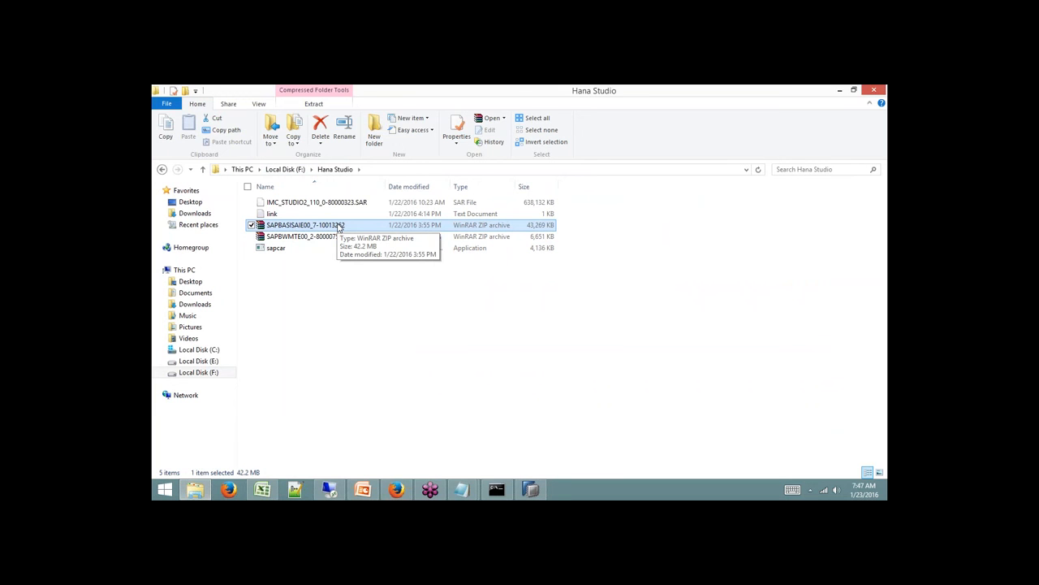
pyautogui.rightClick(338, 226)
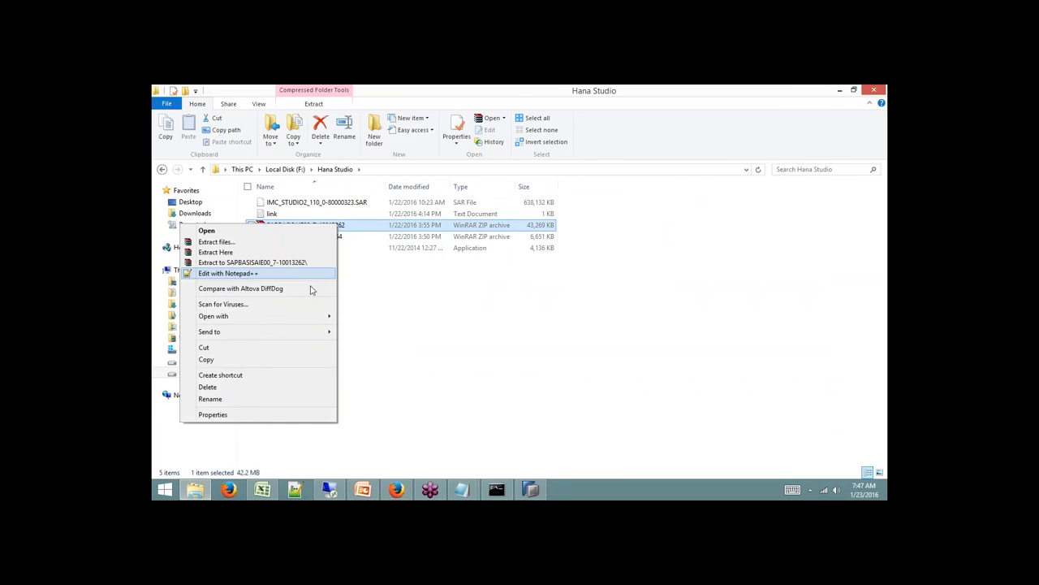
pyautogui.click(293, 169)
pyautogui.click(279, 203)
pyautogui.doubleClick(279, 204)
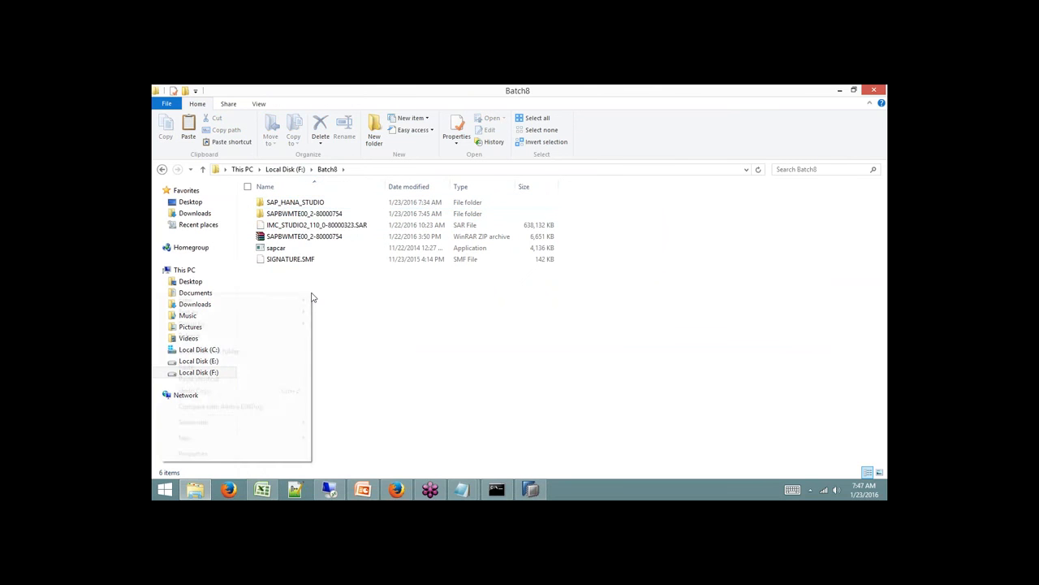
pyautogui.rightClick(311, 295)
pyautogui.click(268, 367)
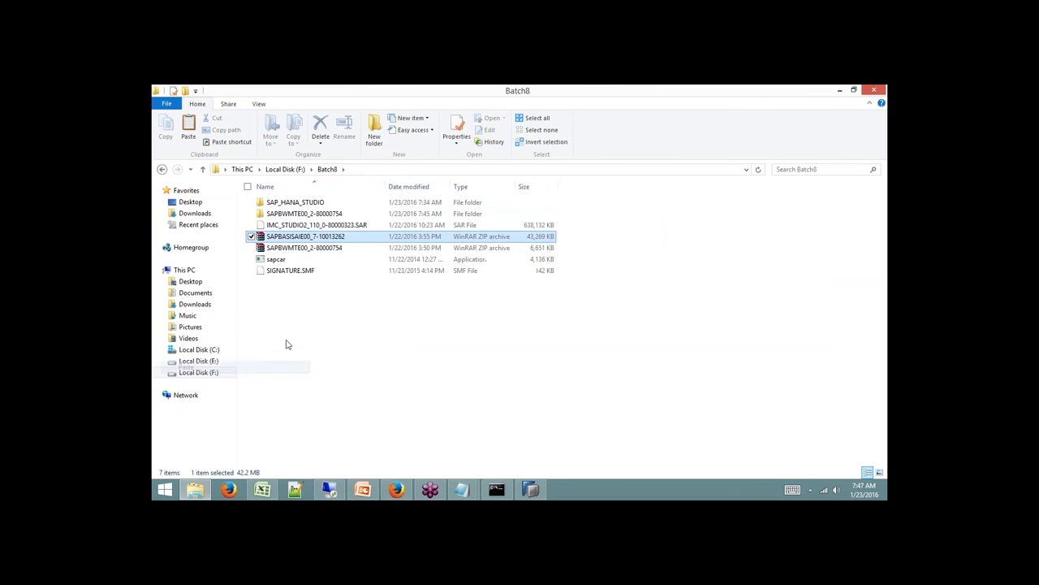
# Extract the ZIP to its own SAPBASISAIE00_7-10013262 folder in Batch8.
pyautogui.rightClick(318, 238)
pyautogui.click(275, 279)
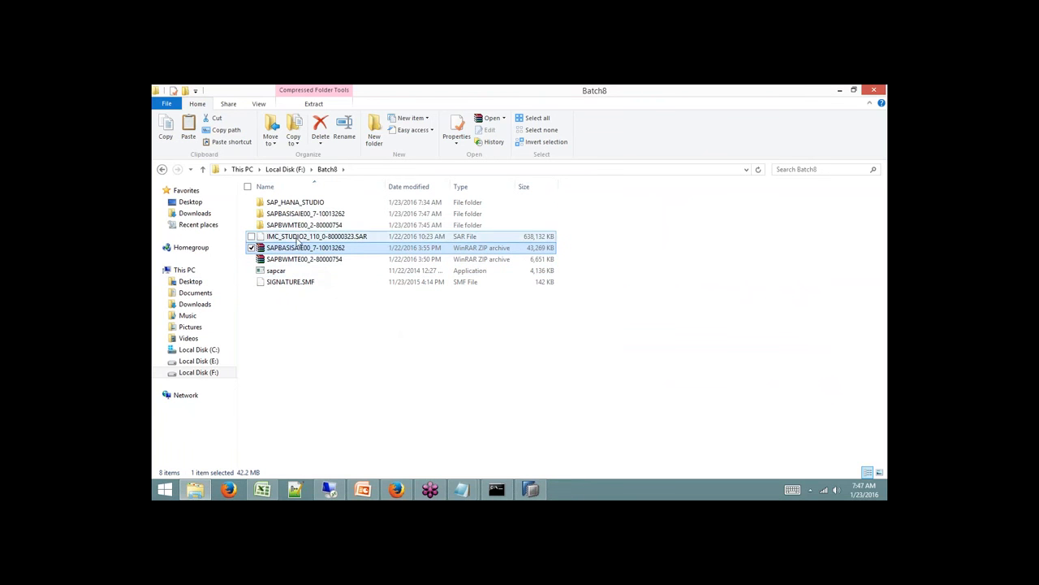
pyautogui.click(298, 215)
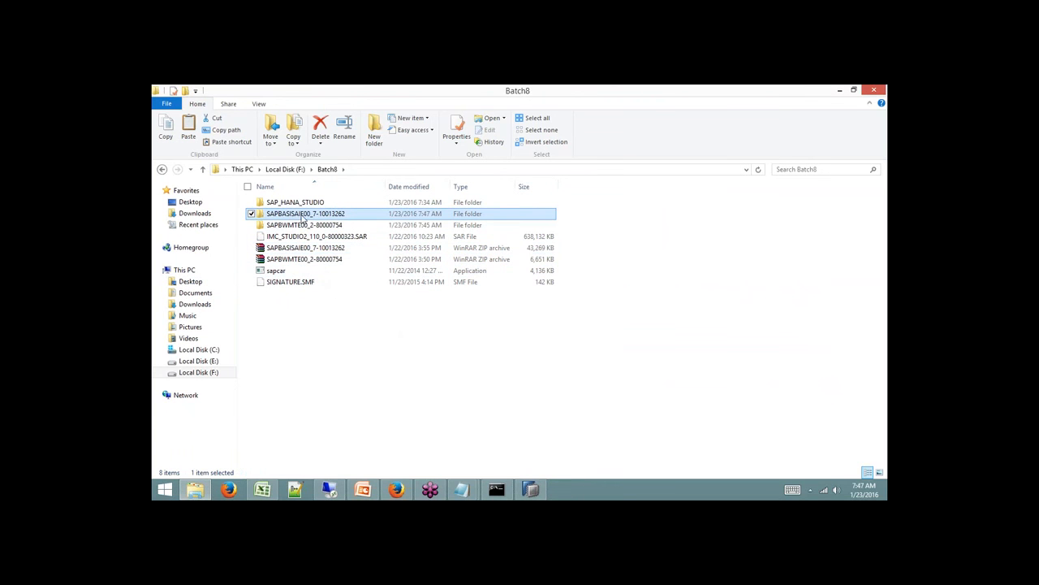
pyautogui.click(529, 489)
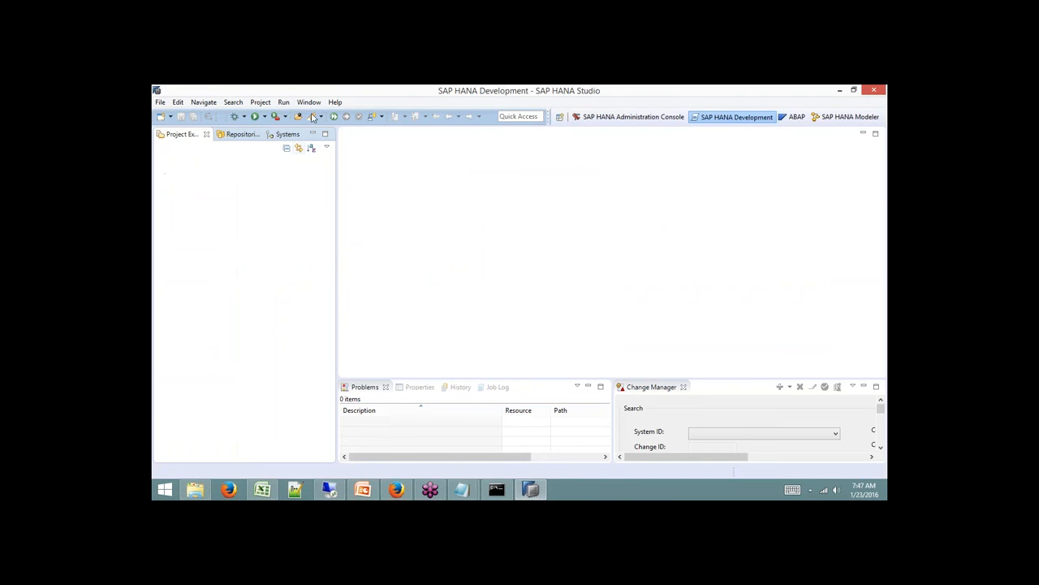
# Via Install New Software, add a local repository pointing to F:\Batch8\SAPBASISAIE00_7-10013262.
pyautogui.click(334, 102)
pyautogui.click(247, 252)
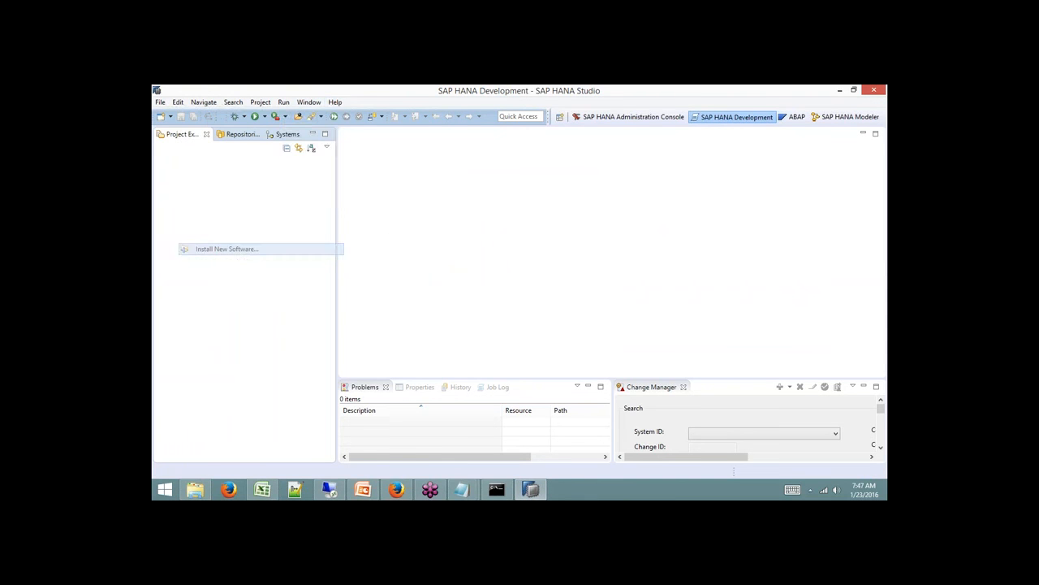
pyautogui.click(724, 153)
pyautogui.click(621, 234)
pyautogui.doubleClick(456, 285)
pyautogui.moveTo(593, 266); pyautogui.dragTo(593, 281)
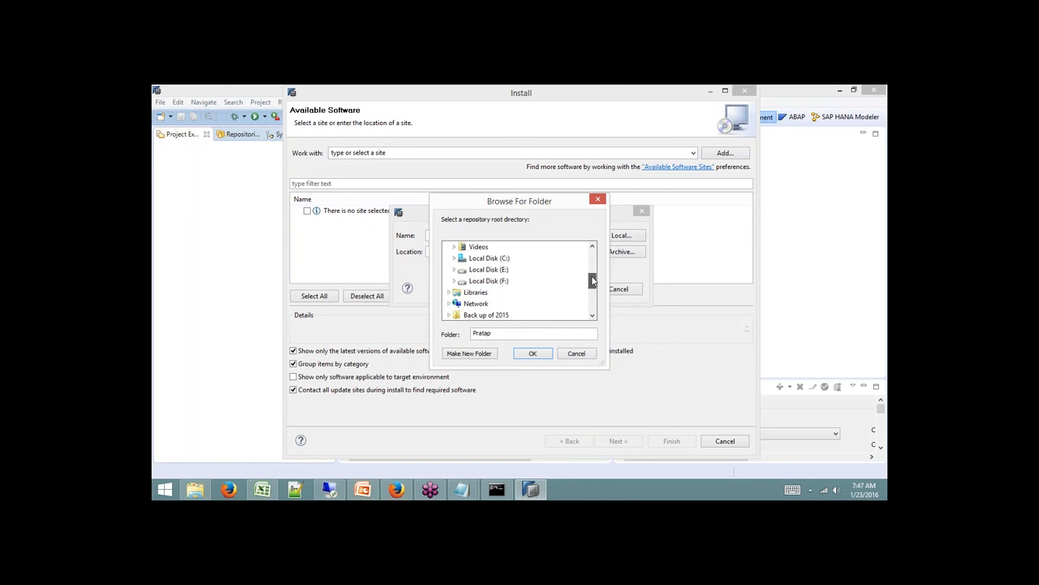
pyautogui.click(454, 280)
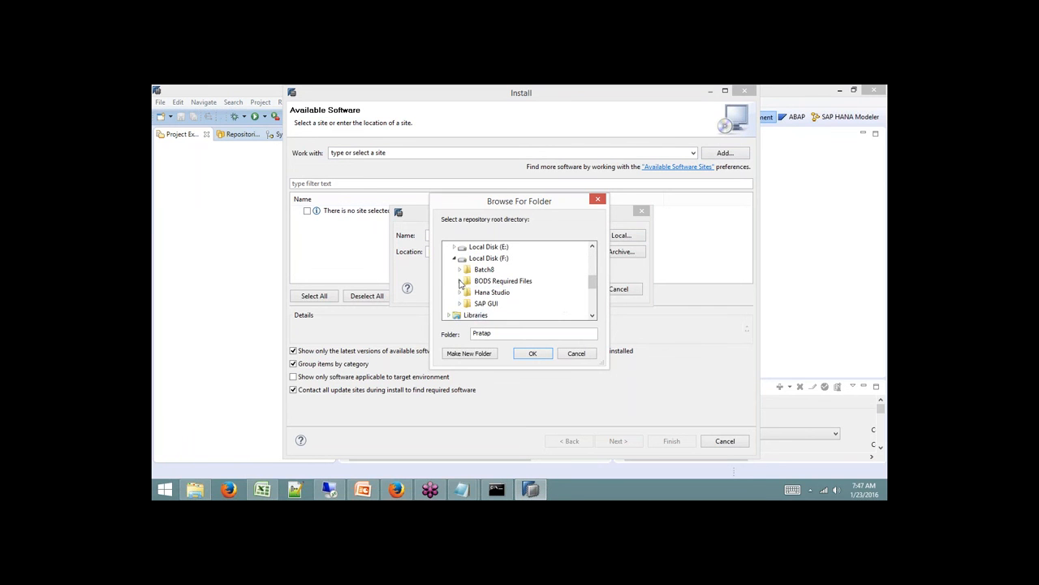
pyautogui.click(460, 270)
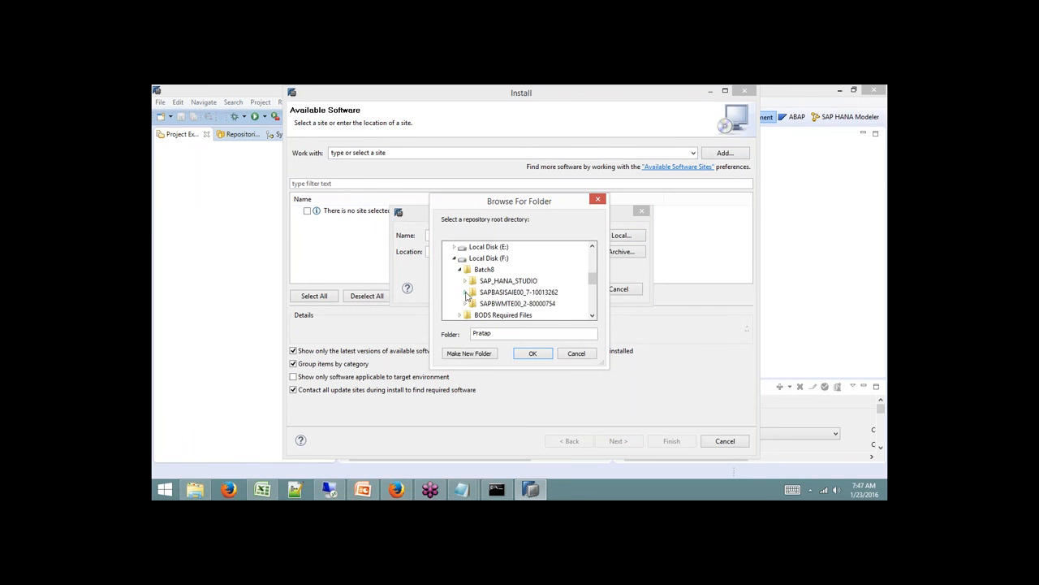
pyautogui.click(465, 292)
pyautogui.click(496, 303)
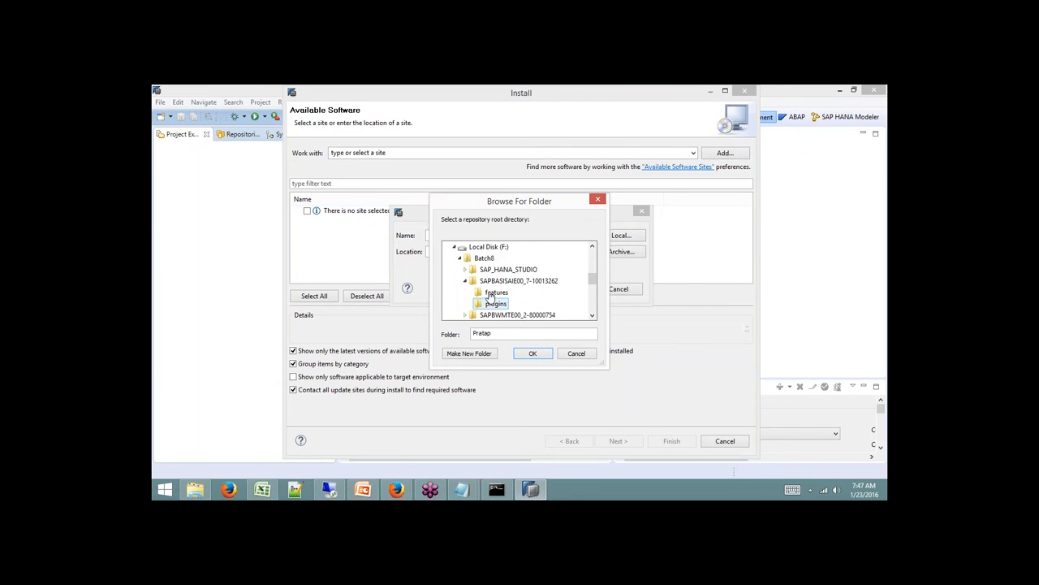
pyautogui.click(541, 281)
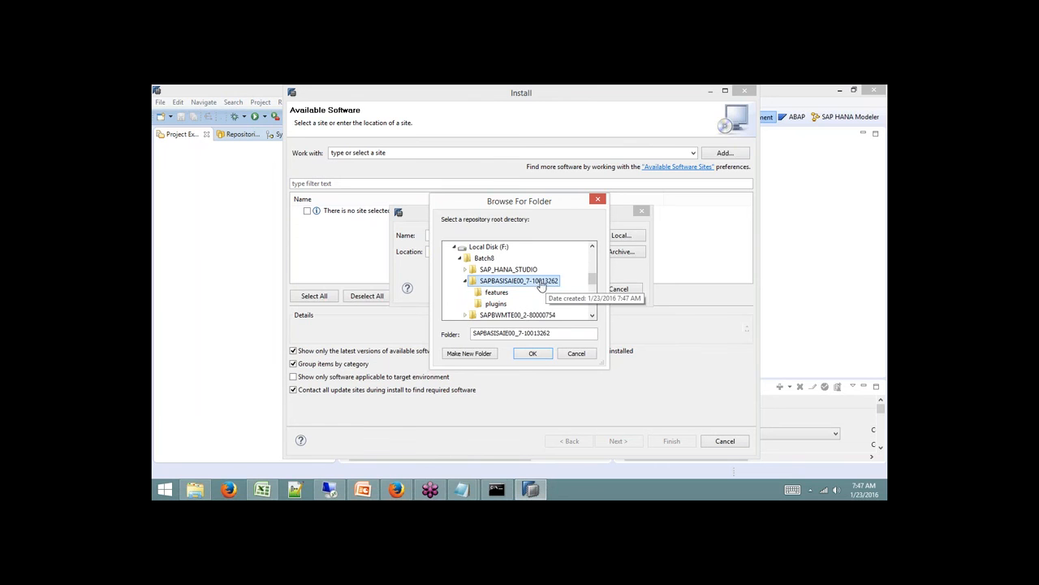
pyautogui.click(532, 354)
# Name the repository abap, check all ABAP Development Tools components, and proceed with Next.
pyautogui.click(507, 237)
pyautogui.write('abap')
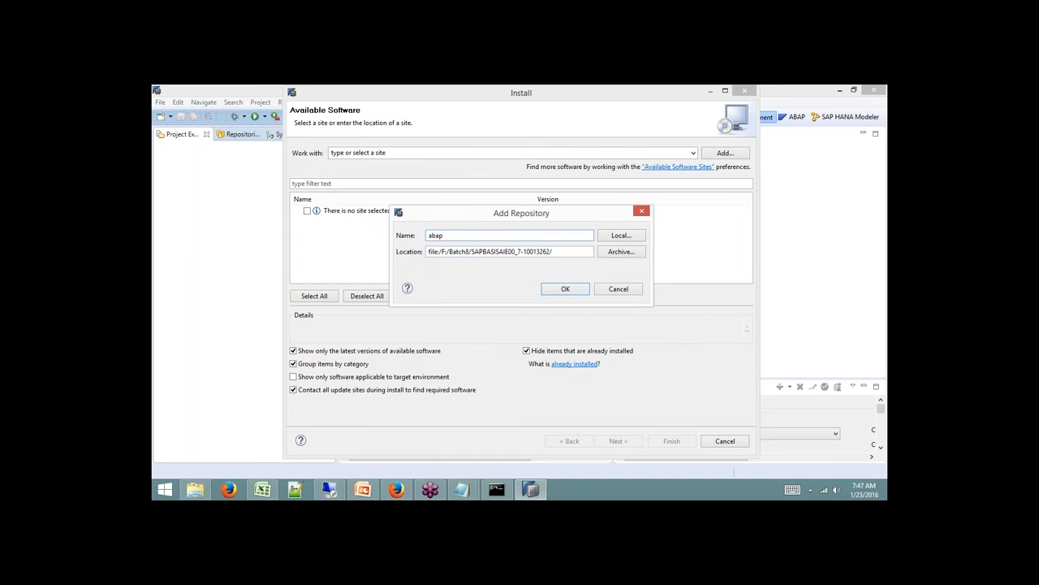
pyautogui.click(566, 289)
pyautogui.click(297, 216)
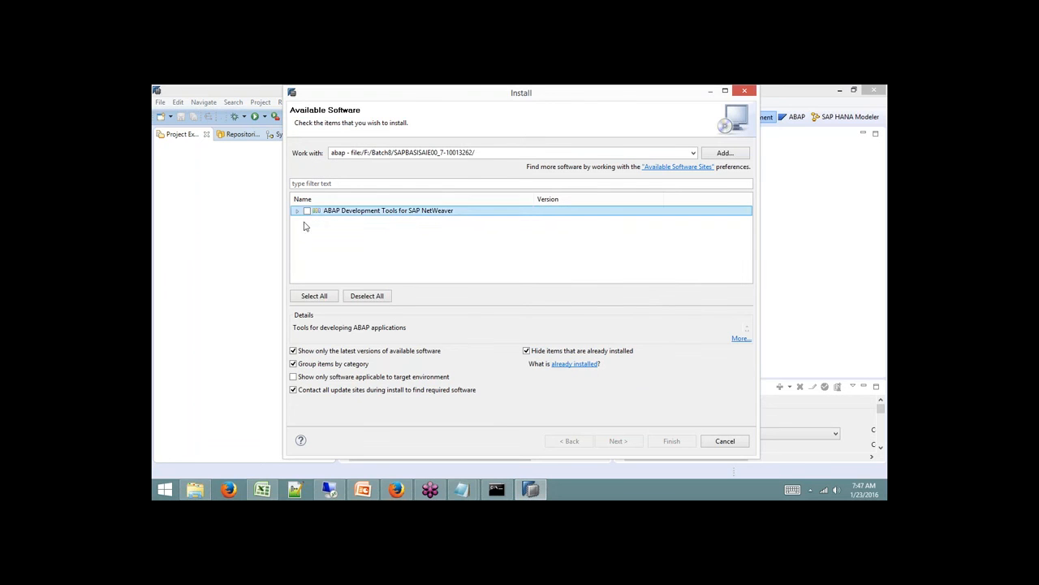
pyautogui.click(297, 210)
pyautogui.click(307, 210)
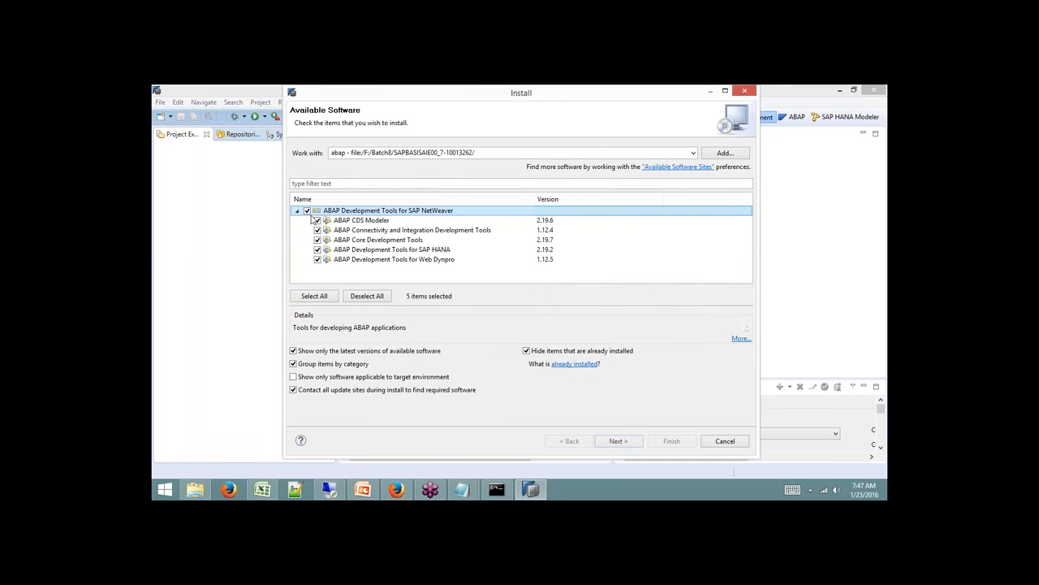
pyautogui.click(622, 441)
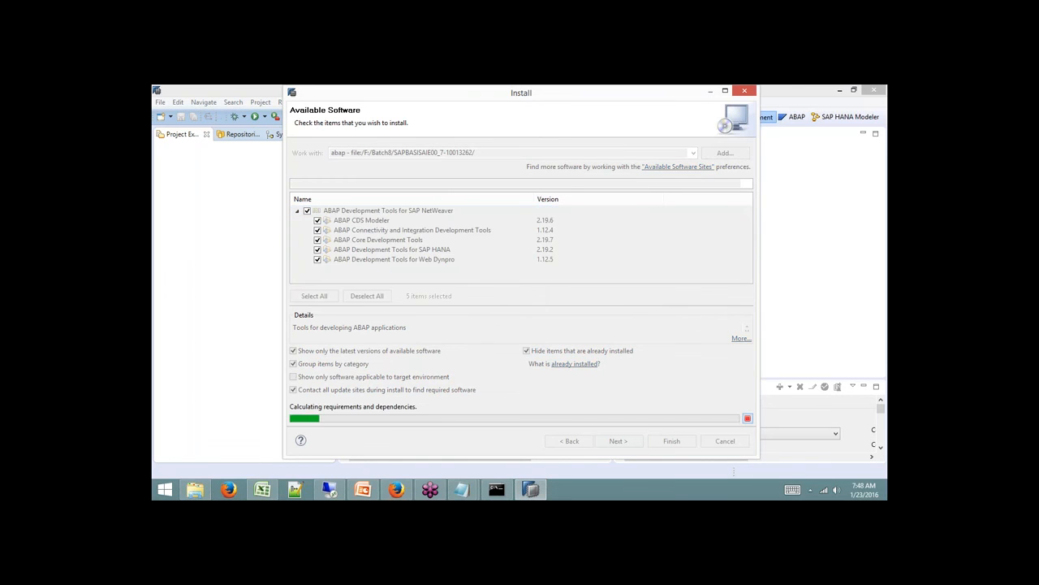
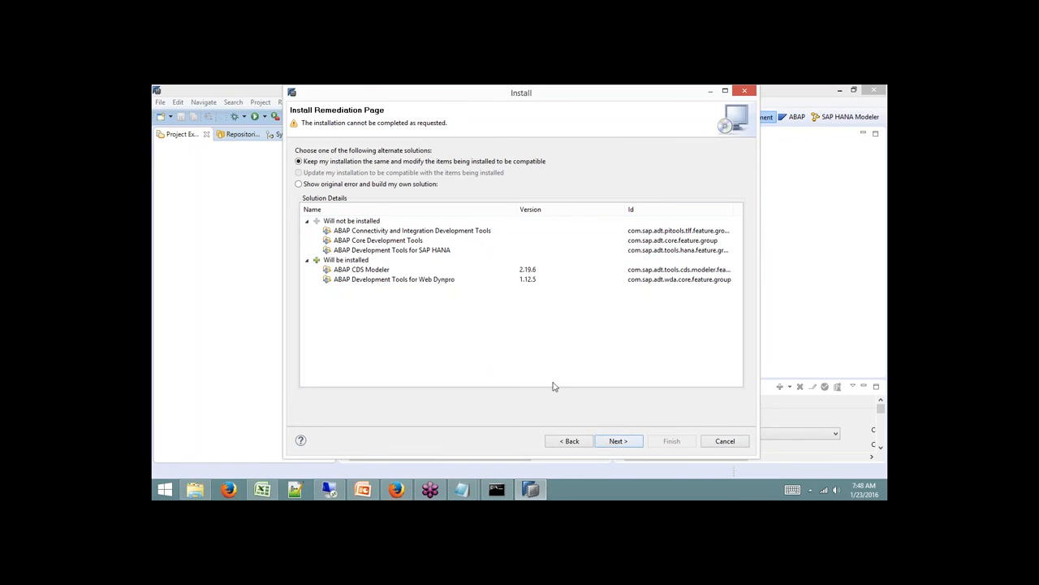
# Keep the compatible installation, accept the SAP license terms and finish the install wizard.
pyautogui.click(622, 445)
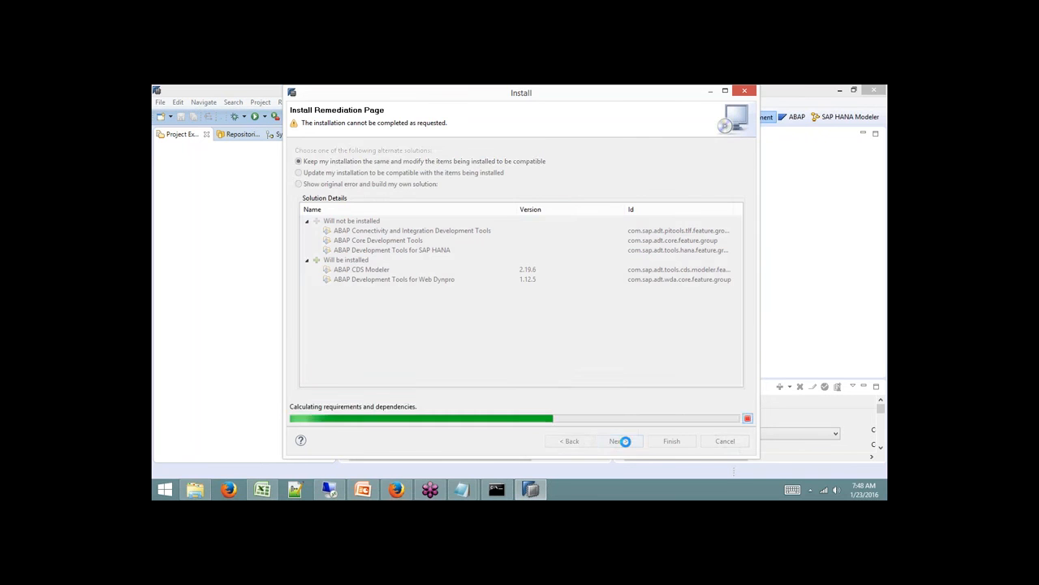
pyautogui.click(628, 448)
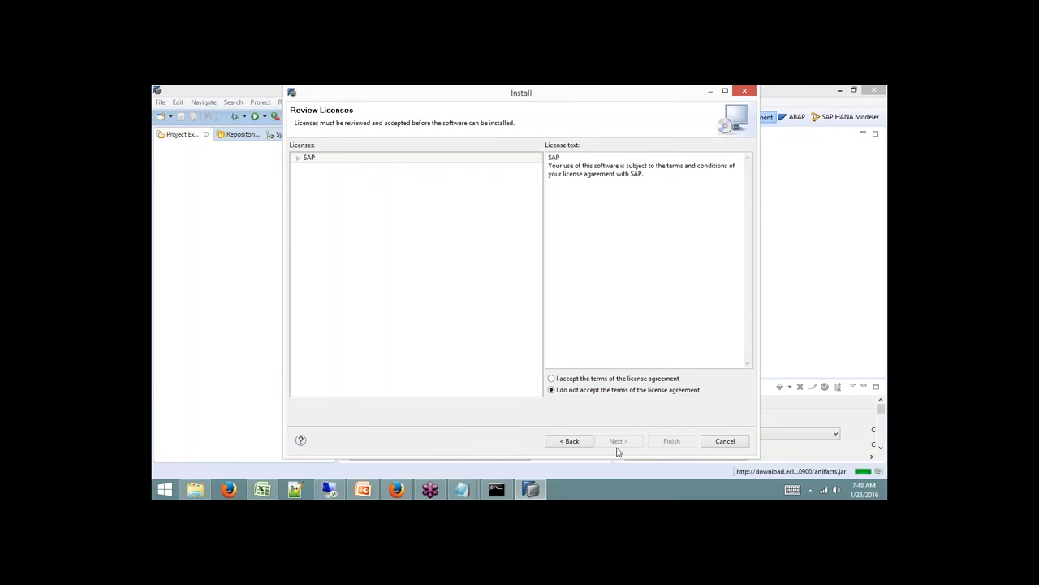
pyautogui.click(609, 379)
pyautogui.click(670, 441)
# Trust the signing certificate, let installation complete, and restart the studio.
pyautogui.click(397, 127)
pyautogui.click(568, 385)
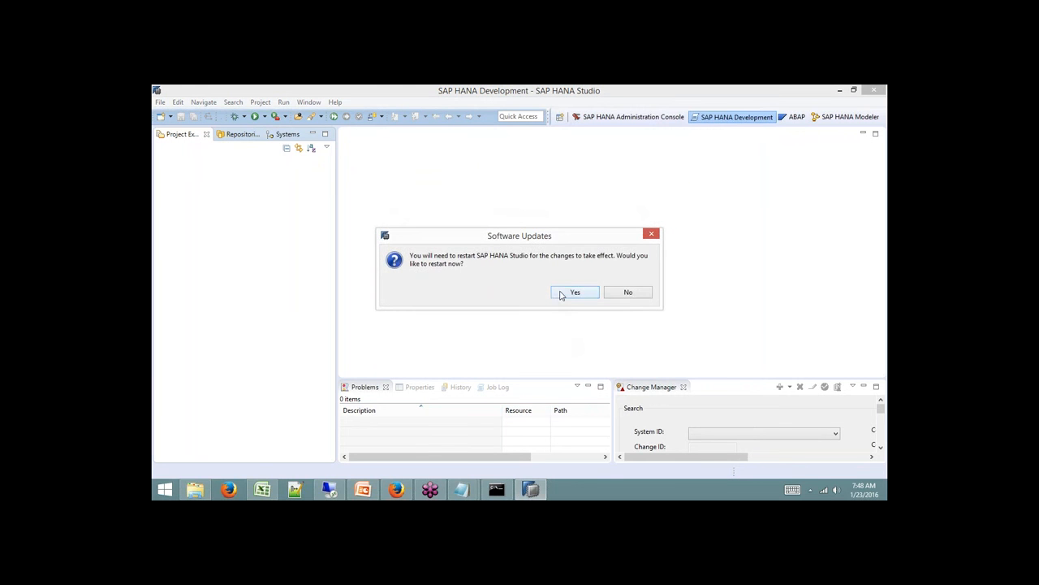
pyautogui.click(573, 292)
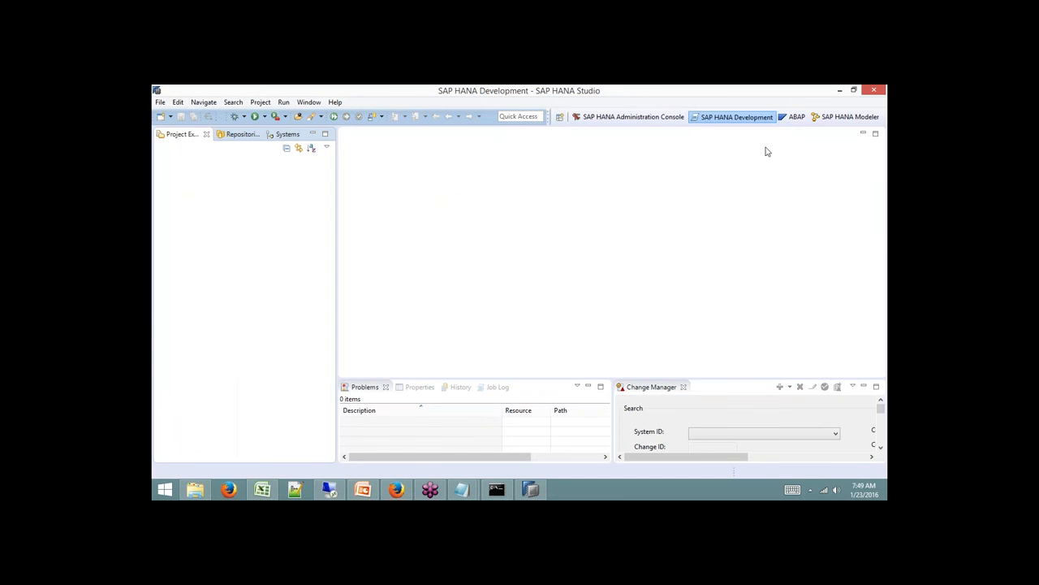
# Switch the workspace to the SAP HANA Modeler perspective from the perspectives list.
pyautogui.click(559, 117)
pyautogui.click(475, 278)
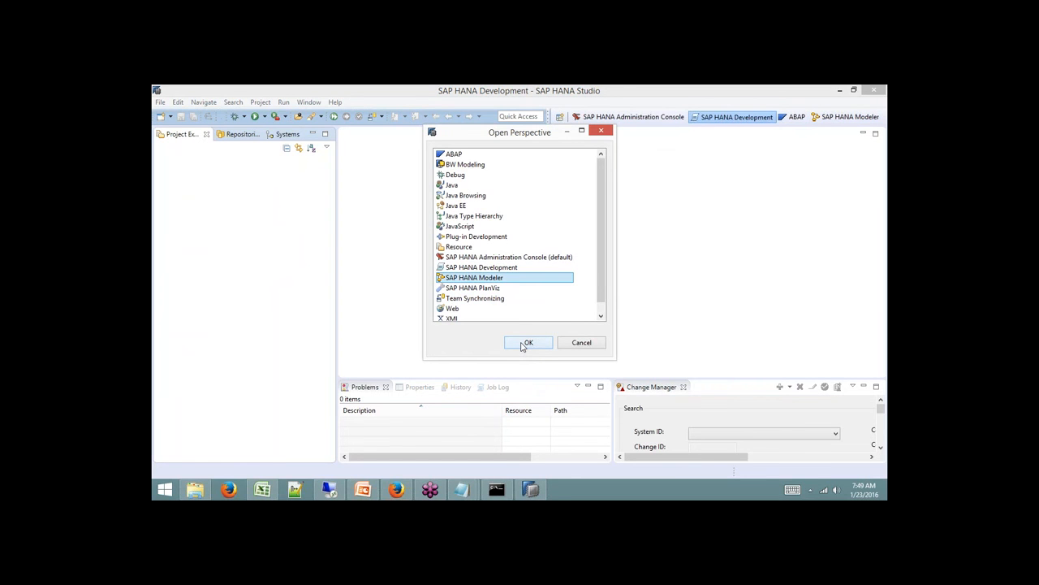
pyautogui.click(581, 343)
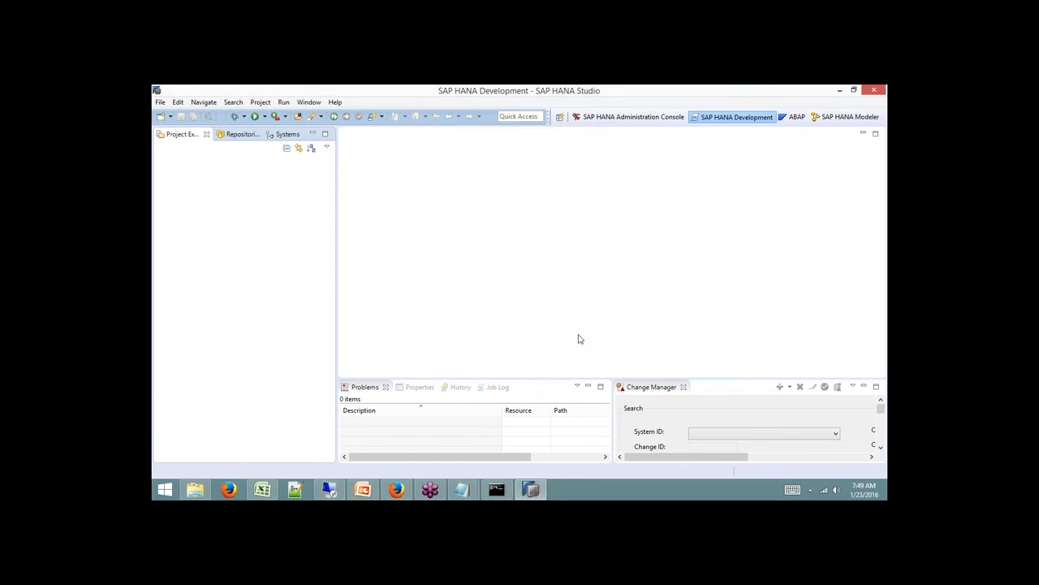
pyautogui.click(560, 117)
pyautogui.click(512, 279)
pyautogui.click(528, 342)
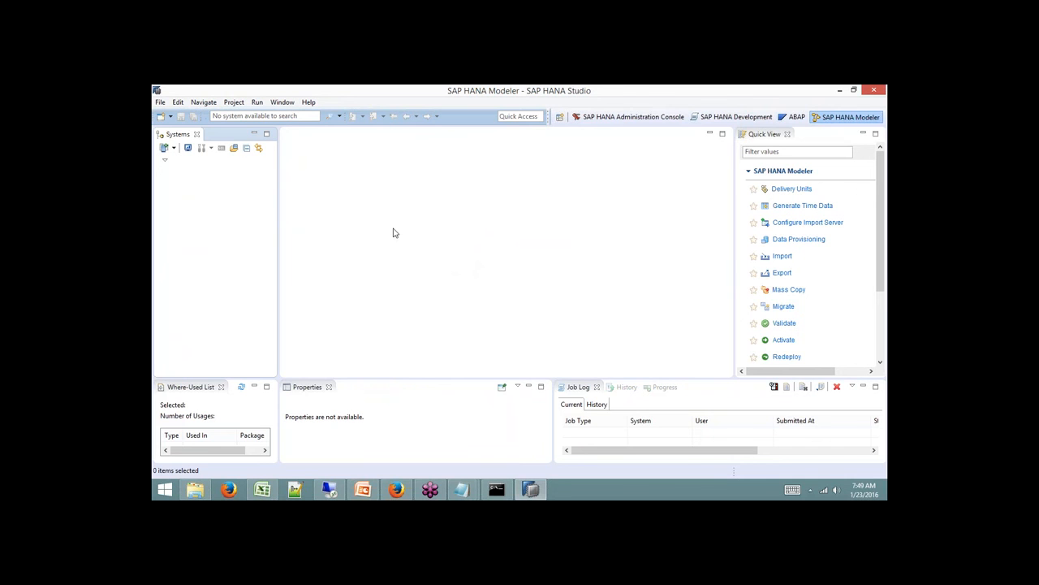
# Close Quick View, Where-Used List, Properties, Job Log, History and Progress, widen Systems, then switch to Remote Desktop.
pyautogui.click(787, 135)
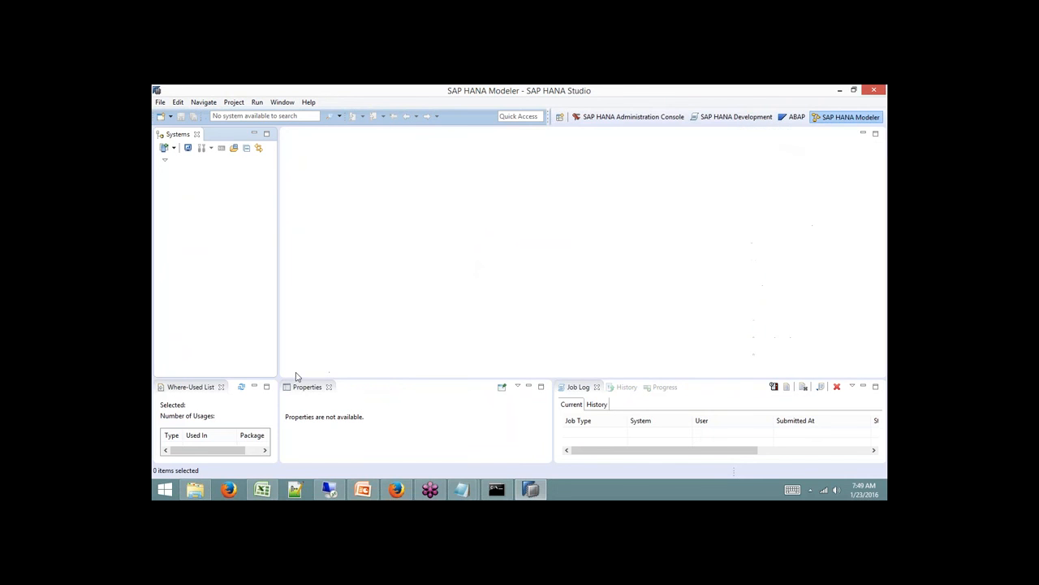
pyautogui.click(221, 387)
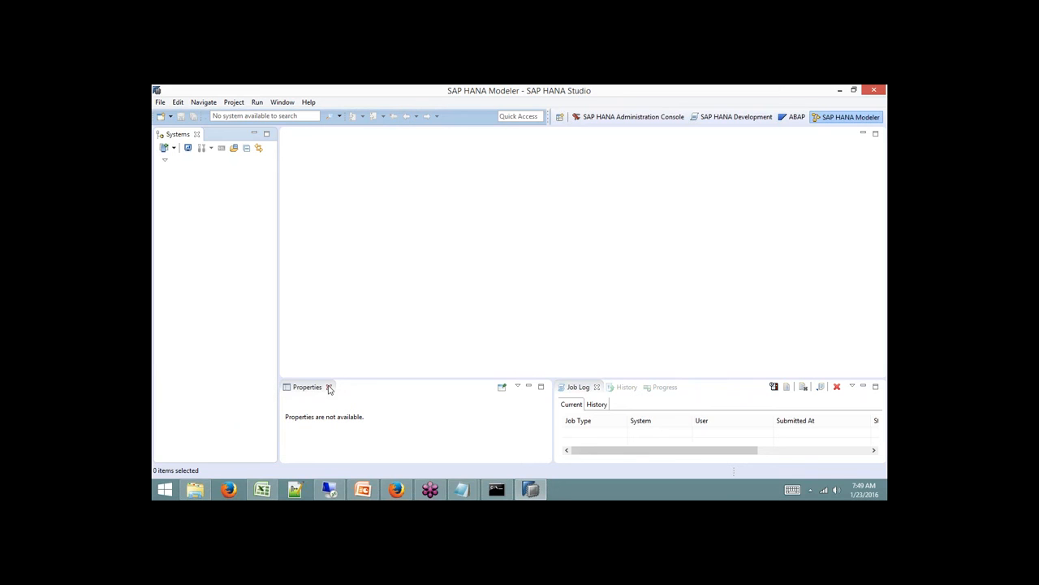
pyautogui.click(328, 387)
pyautogui.click(321, 387)
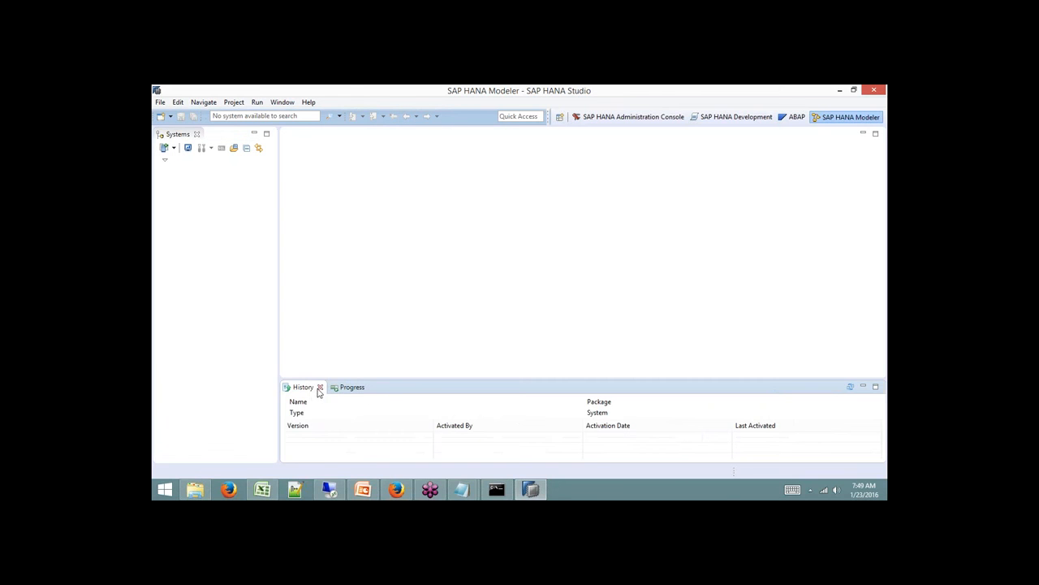
pyautogui.click(321, 387)
pyautogui.click(323, 387)
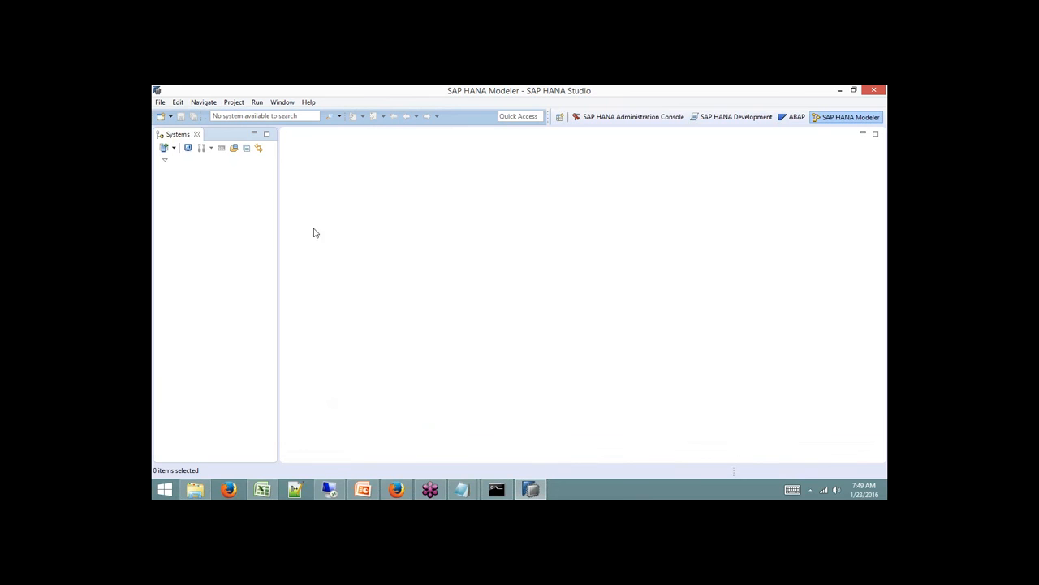
pyautogui.moveTo(281, 200); pyautogui.dragTo(332, 197)
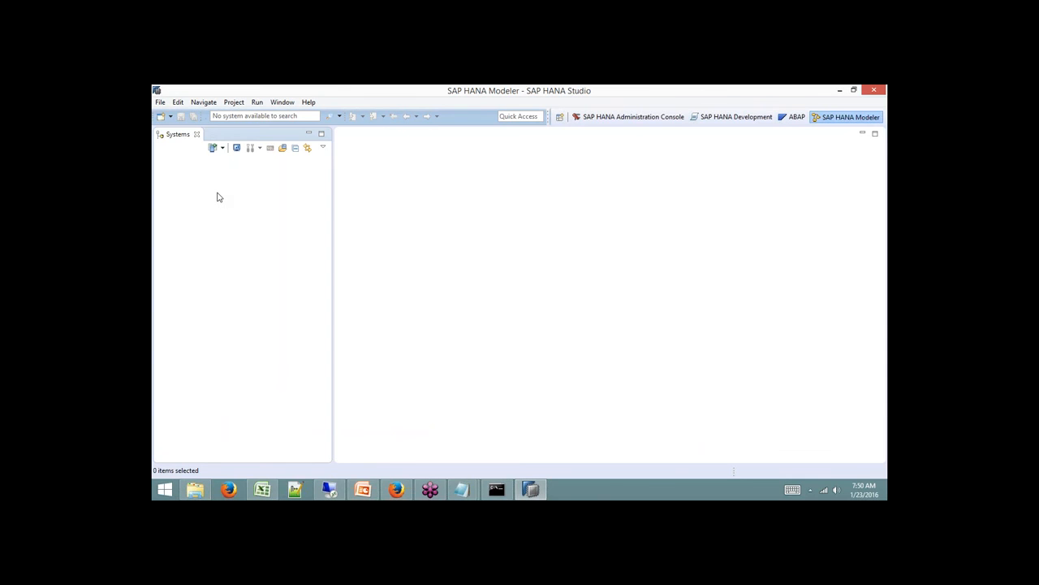
pyautogui.click(329, 488)
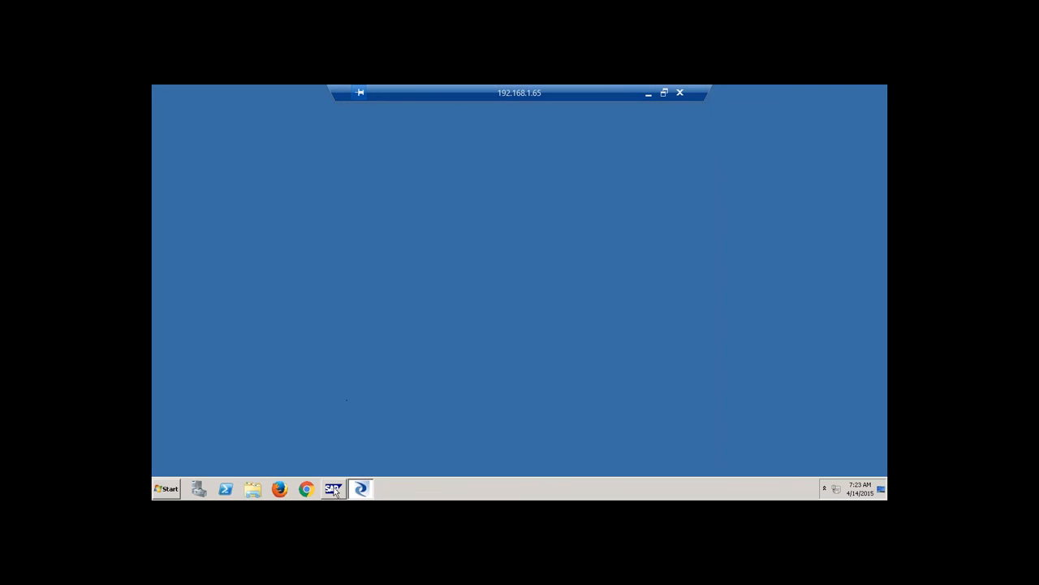
# Minimize the remote desktop session so local SAP HANA Studio is visible again.
pyautogui.click(648, 94)
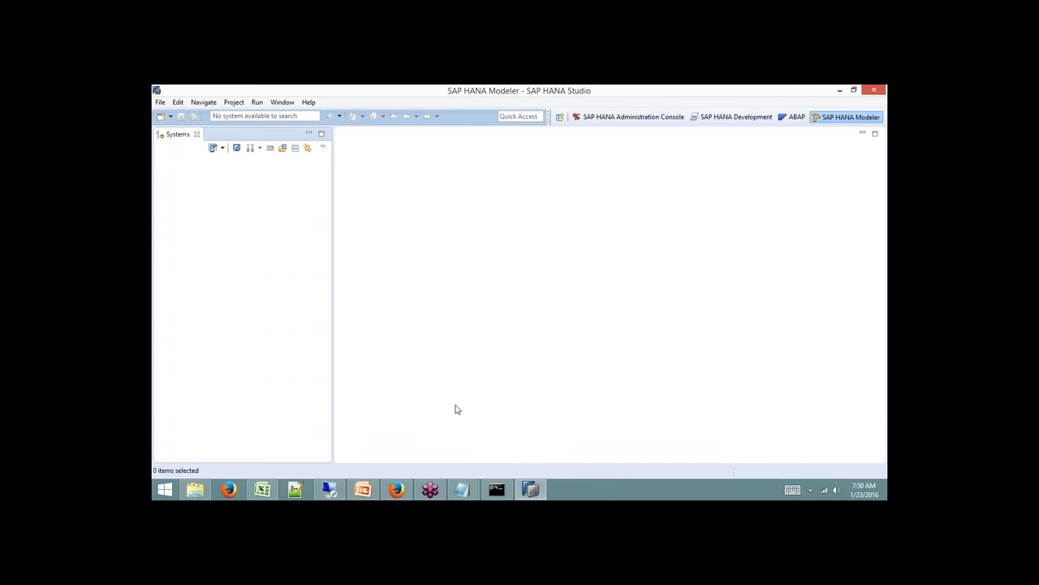
pyautogui.click(329, 489)
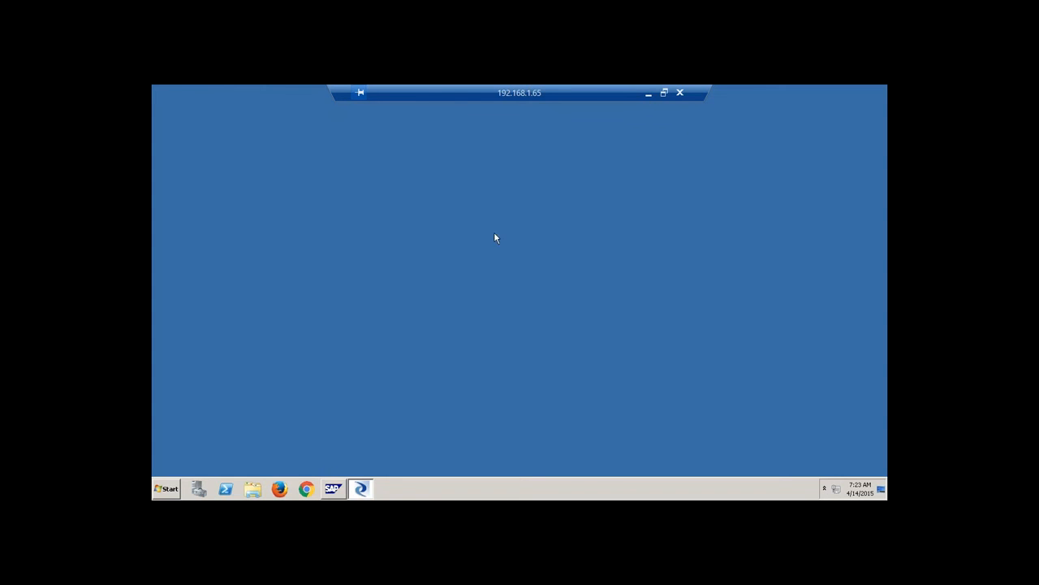
pyautogui.click(649, 94)
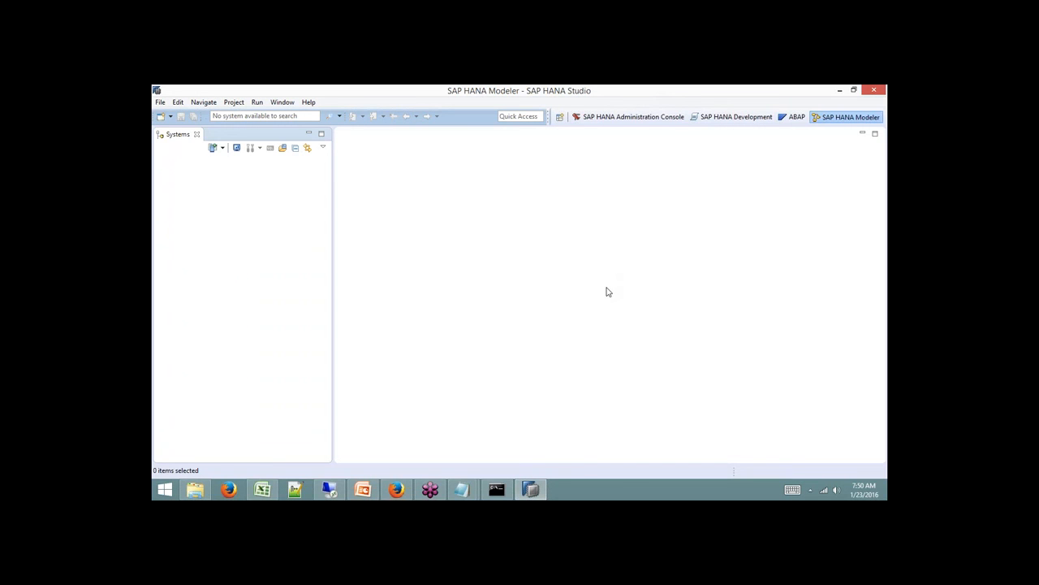
# In the Untitled Notepad, note host name sapqbex, system ID SP9 and instance number 01.
pyautogui.moveTo(469, 495)
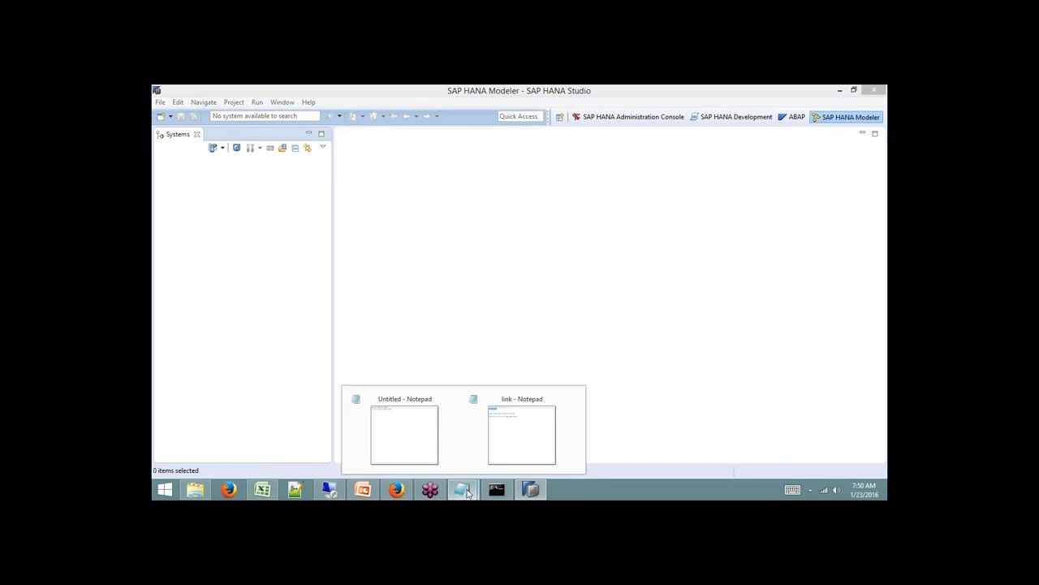
pyautogui.click(408, 441)
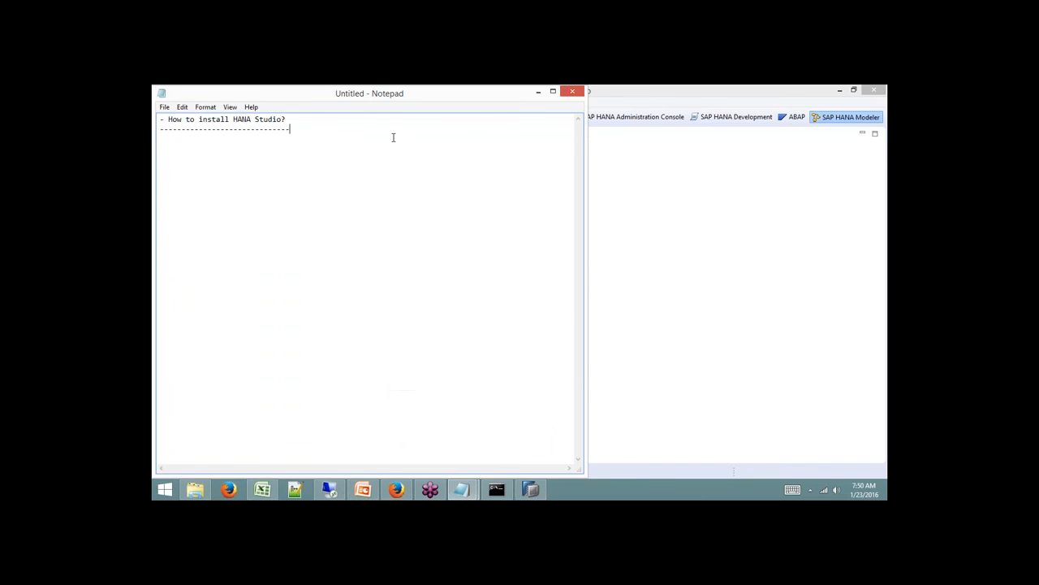
pyautogui.press('Return')
pyautogui.press('Return')
pyautogui.write('sapqbex')
pyautogui.write('Host Na')
pyautogui.write('me:')
pyautogui.write('system ID ')
pyautogui.write(': S')
pyautogui.write('P9 ')
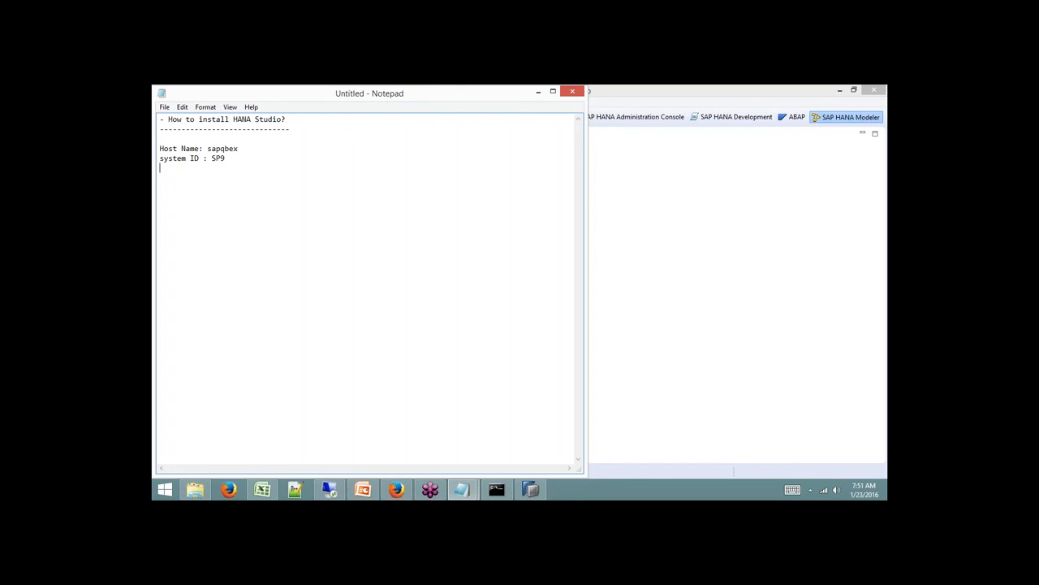
pyautogui.write('Instance Number : 01')
# Add Index Server and Xs Engine labels below, fixing the Engine typo.
pyautogui.press('Return')
pyautogui.press('Return')
pyautogui.press('Return')
pyautogui.write('Index ')
pyautogui.write('Serv')
pyautogui.write('er:')
pyautogui.write('Xs En')
pyautogui.write('gin')
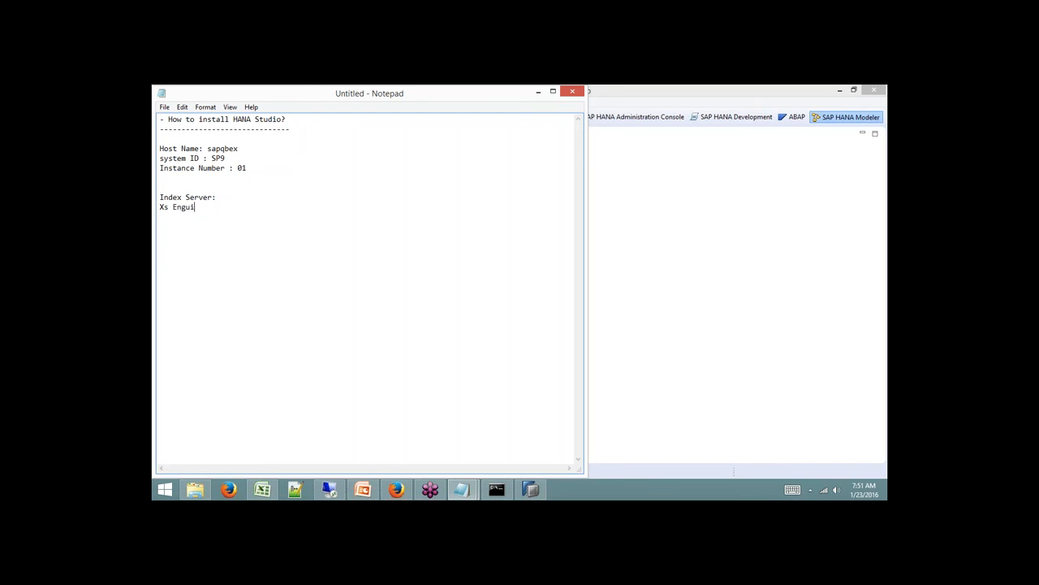
pyautogui.press('BackSpace')
pyautogui.press('BackSpace')
pyautogui.write('ine :')
# Enter ports 3XX15 -- 30115 for Index Server and 80XX -- 8001 for Xs Engine.
pyautogui.write('3XX')
pyautogui.write('15')
pyautogui.write('  -- ')
pyautogui.write('3')
pyautogui.write('0115')
pyautogui.write('80')
pyautogui.write('XX')
pyautogui.write('  -- ')
pyautogui.write('80')
pyautogui.write('01')
pyautogui.click(295, 199)
pyautogui.moveTo(294, 199); pyautogui.dragTo(251, 208)
# Insert blank lines between the instance number line and the port entries, then return to HANA Studio.
pyautogui.moveTo(260, 169); pyautogui.dragTo(159, 149)
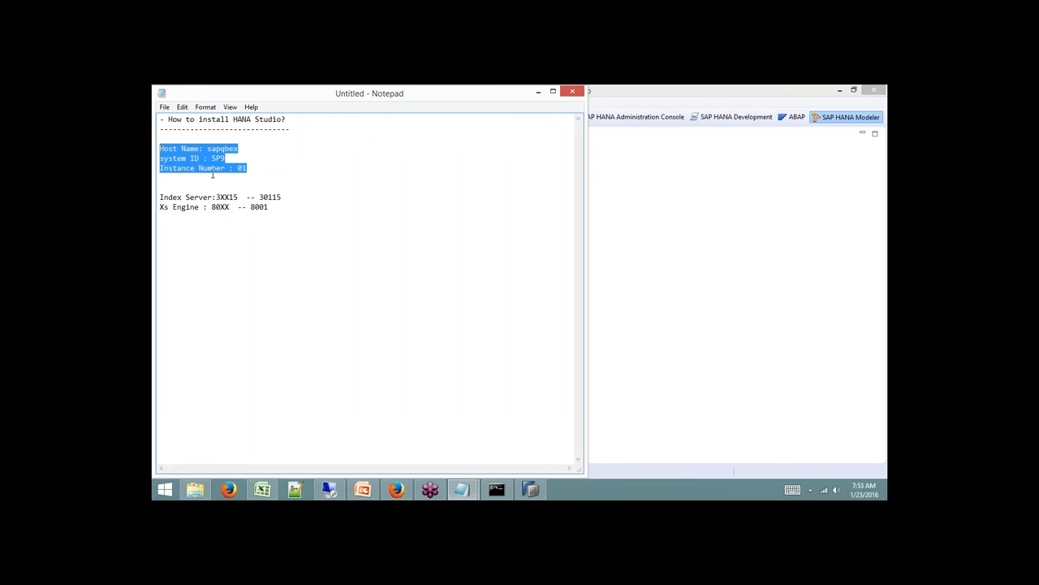
pyautogui.click(264, 174)
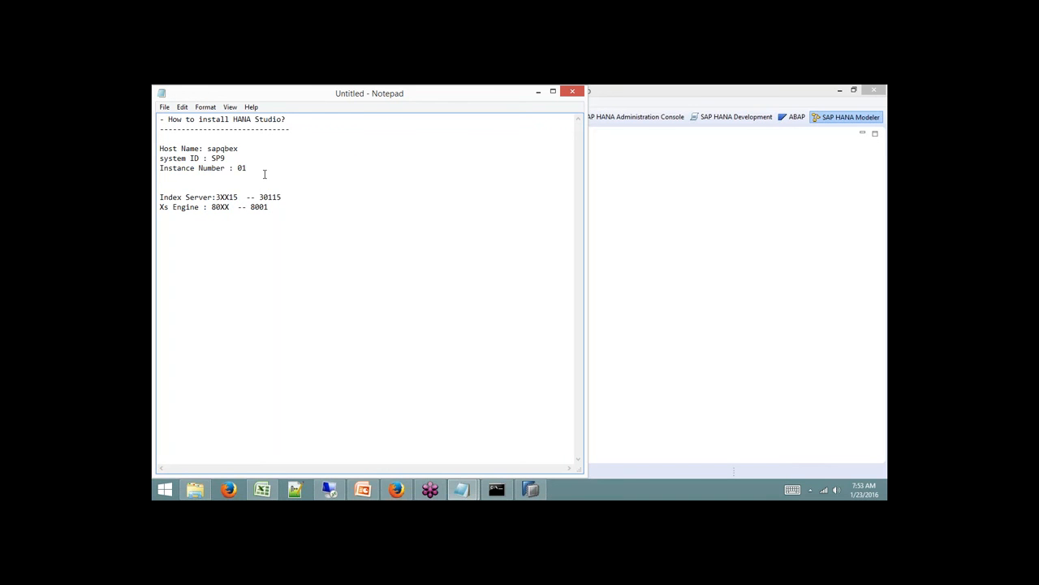
pyautogui.press('Return')
pyautogui.press('Return')
pyautogui.press('Return')
pyautogui.press('Return')
pyautogui.press('Up')
pyautogui.press('Up')
pyautogui.press('Up')
pyautogui.press('Up')
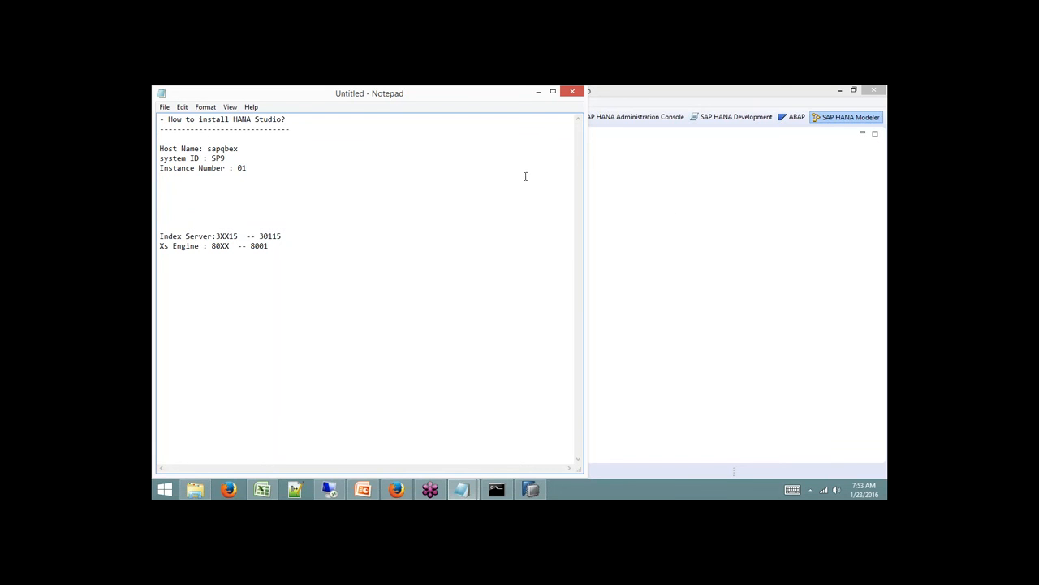
pyautogui.click(670, 205)
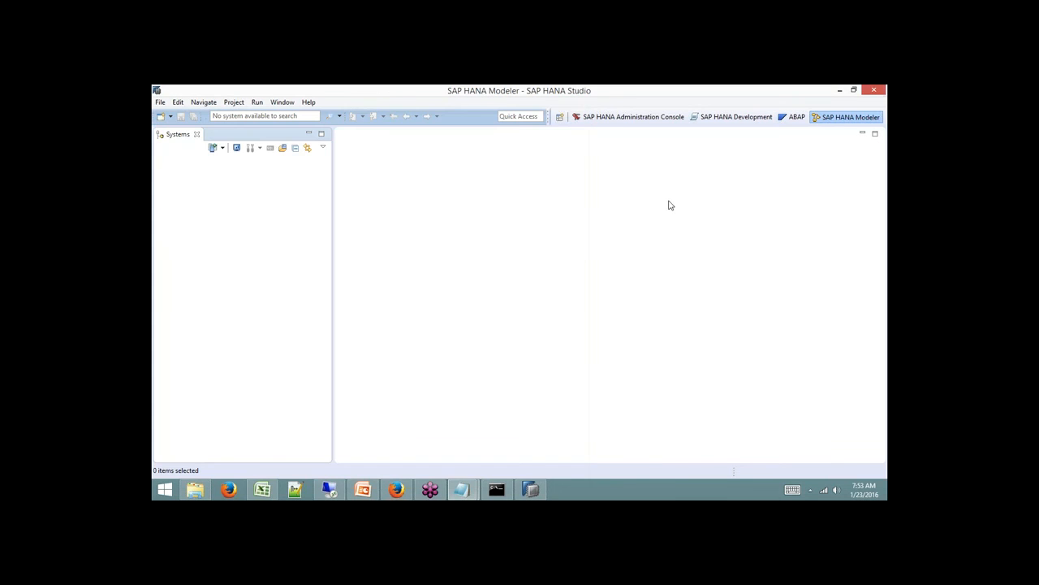
# Add a new folder named Development to the Systems list.
pyautogui.rightClick(216, 199)
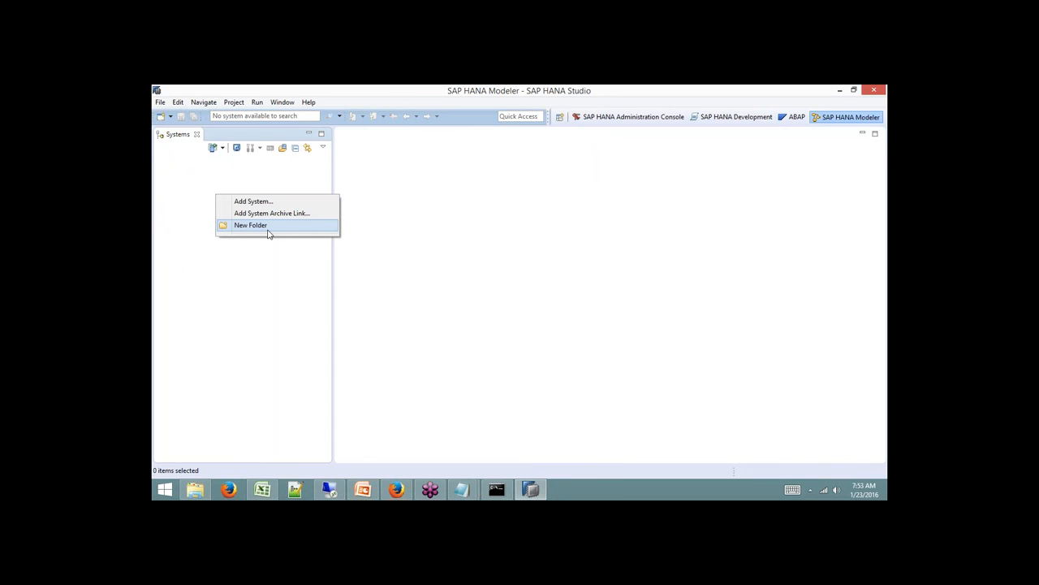
pyautogui.click(268, 232)
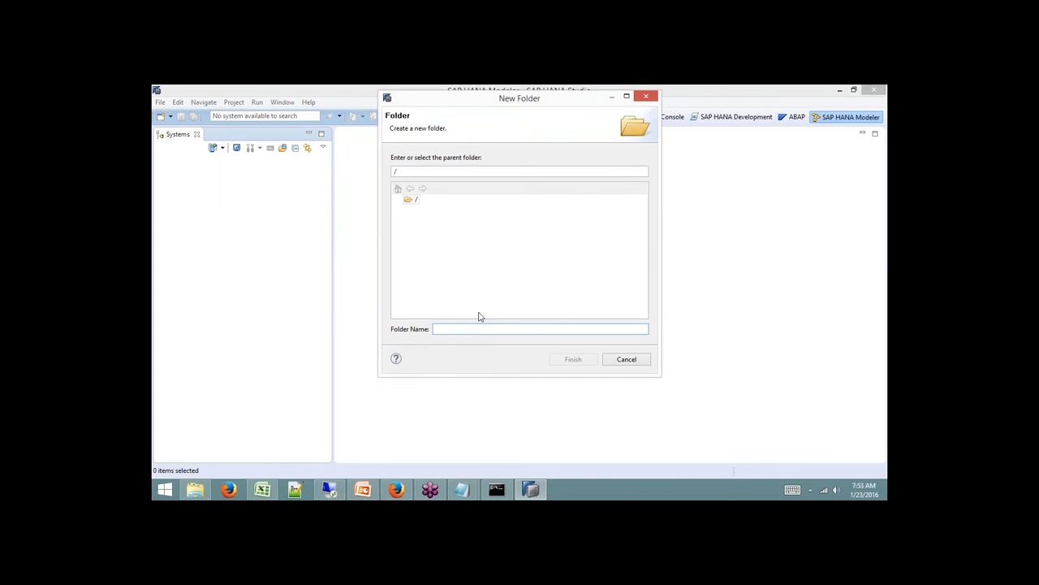
pyautogui.write('Development')
pyautogui.click(581, 360)
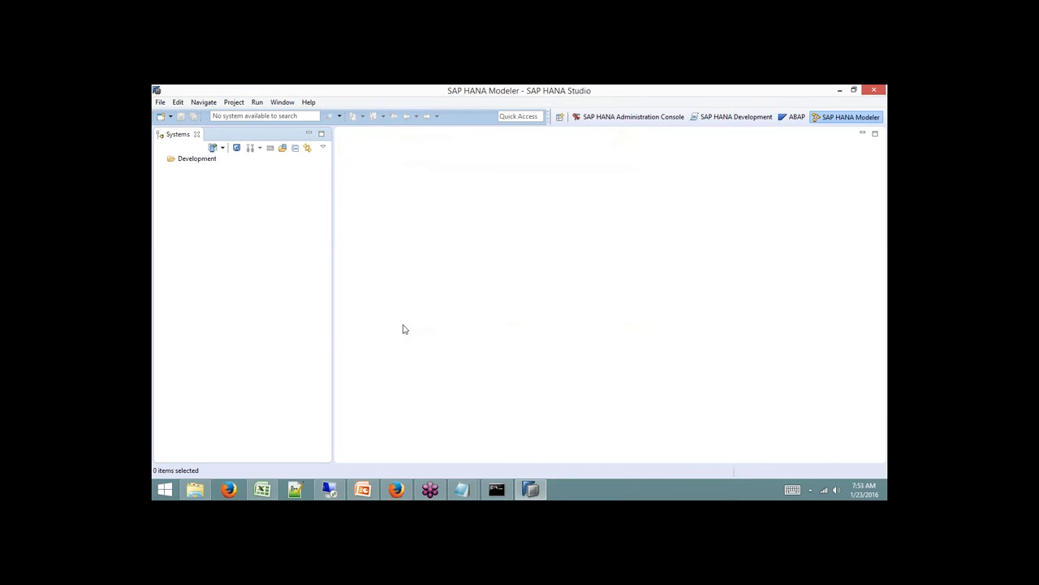
# Add a system under Development with host sapqbex, instance 01 and description 'Qbex HANA Box'.
pyautogui.rightClick(199, 161)
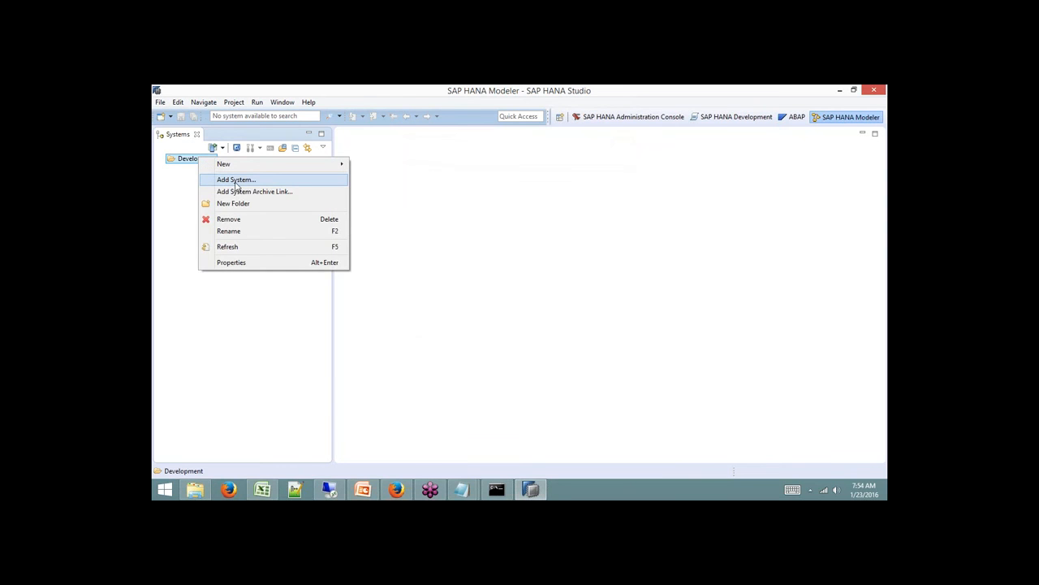
pyautogui.click(237, 180)
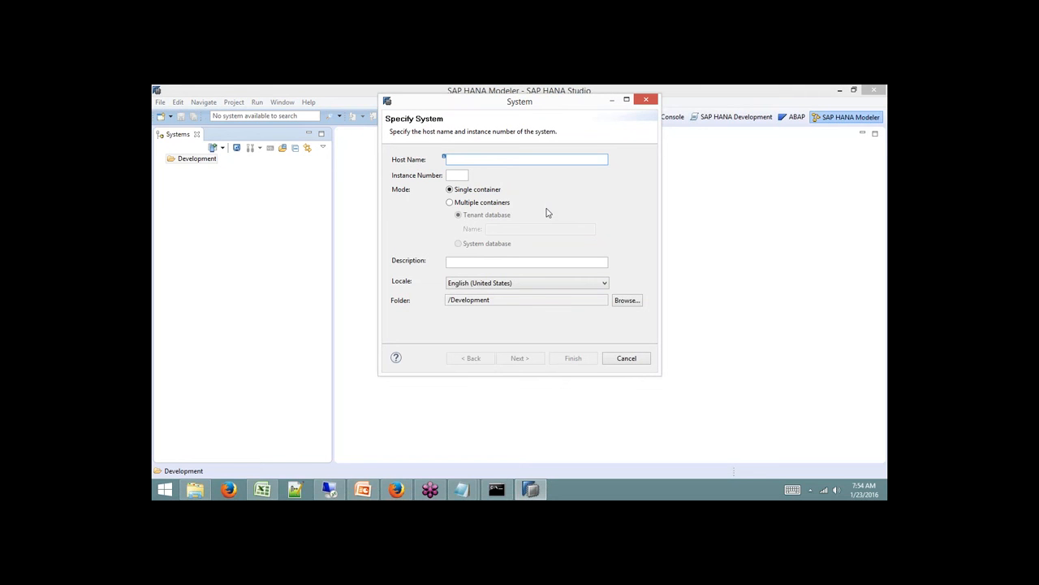
pyautogui.write('sapqbex')
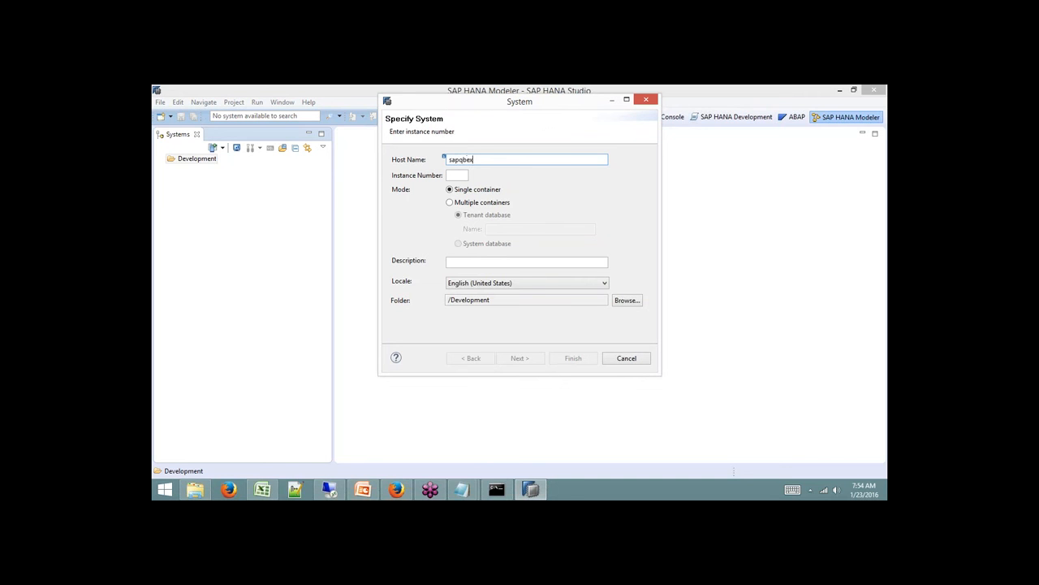
pyautogui.click(459, 175)
pyautogui.write('01')
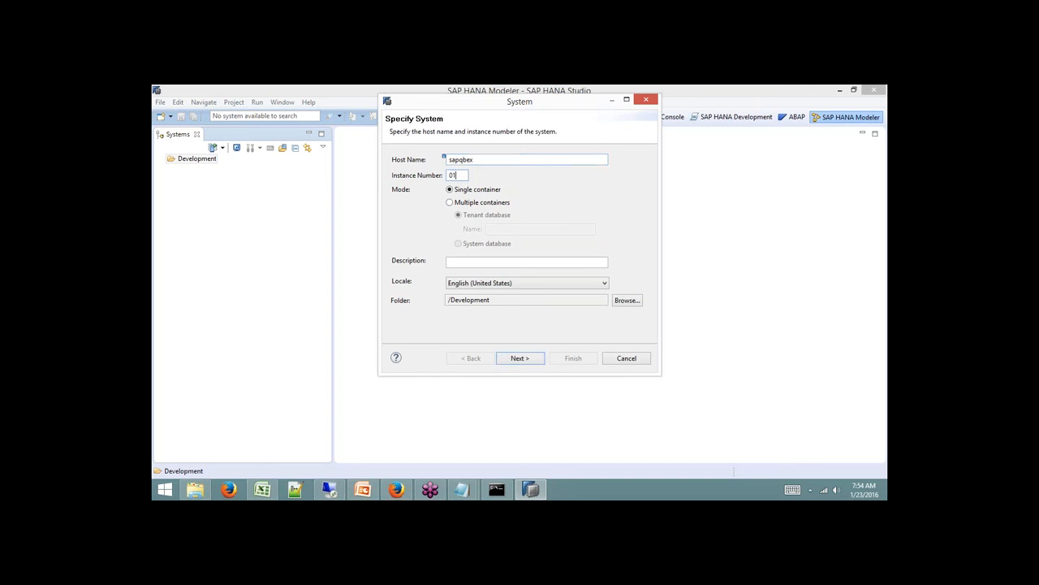
pyautogui.click(469, 265)
pyautogui.write('Qbex')
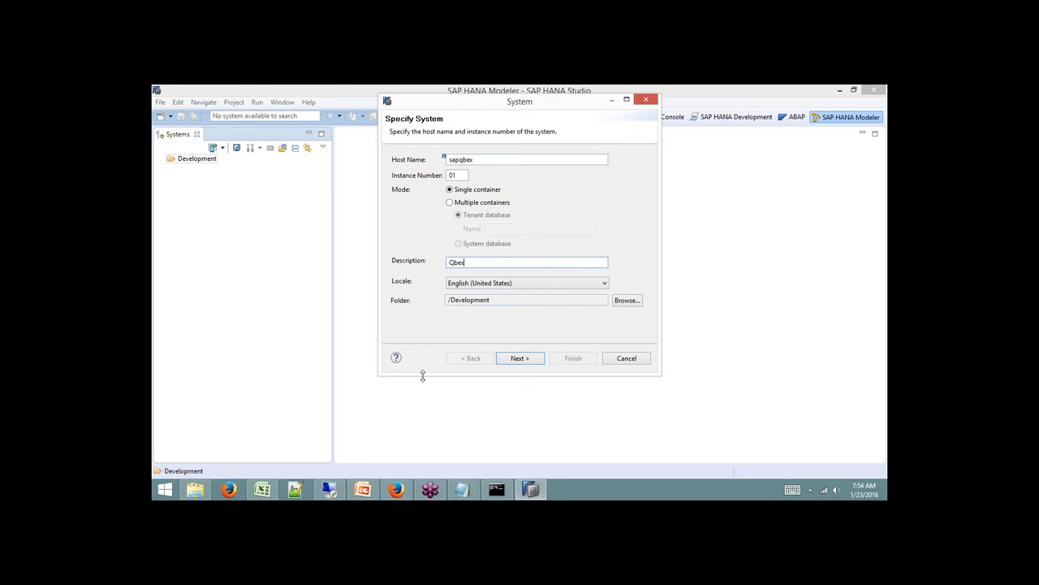
pyautogui.write(' HANA Box')
# Enter the database user name and password and finish; the connection test reports the host unreachable.
pyautogui.click(529, 359)
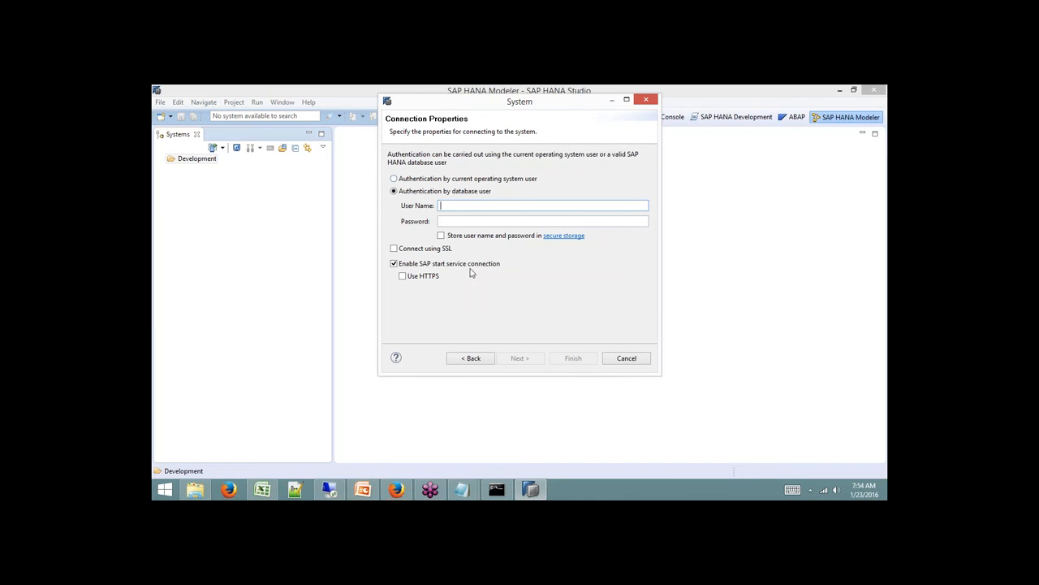
pyautogui.click(463, 206)
pyautogui.write('SYSTEM••••••••••')
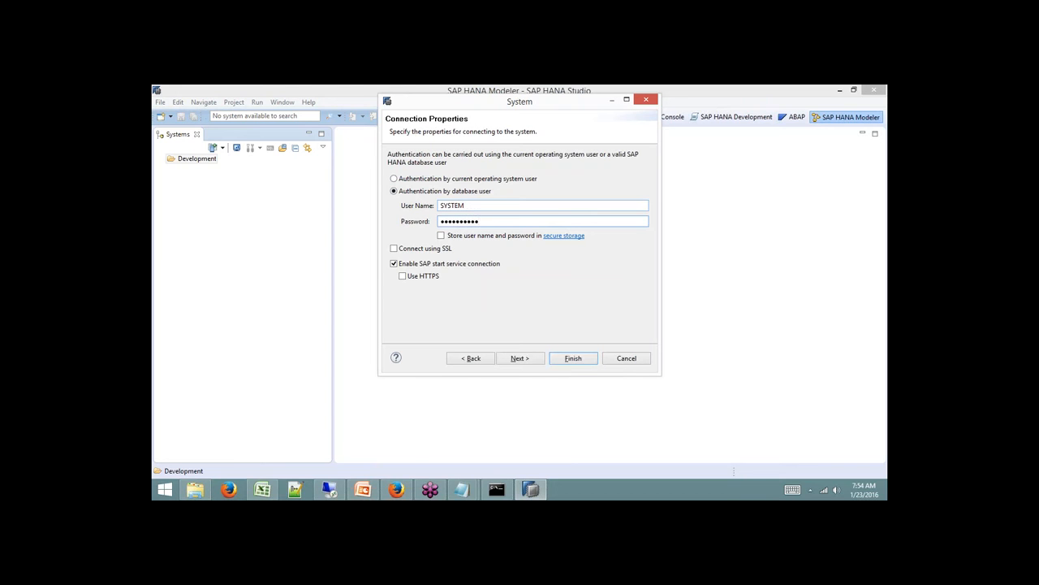
pyautogui.click(523, 358)
pyautogui.click(568, 363)
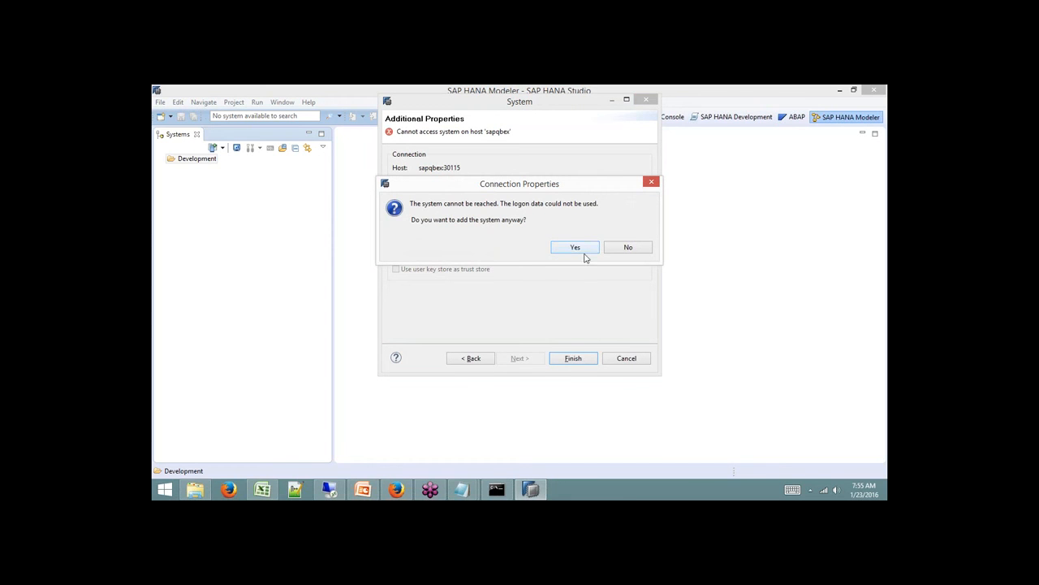
# Decline adding the unreachable system, go back to the host details page, and switch to the remote desktop.
pyautogui.click(629, 249)
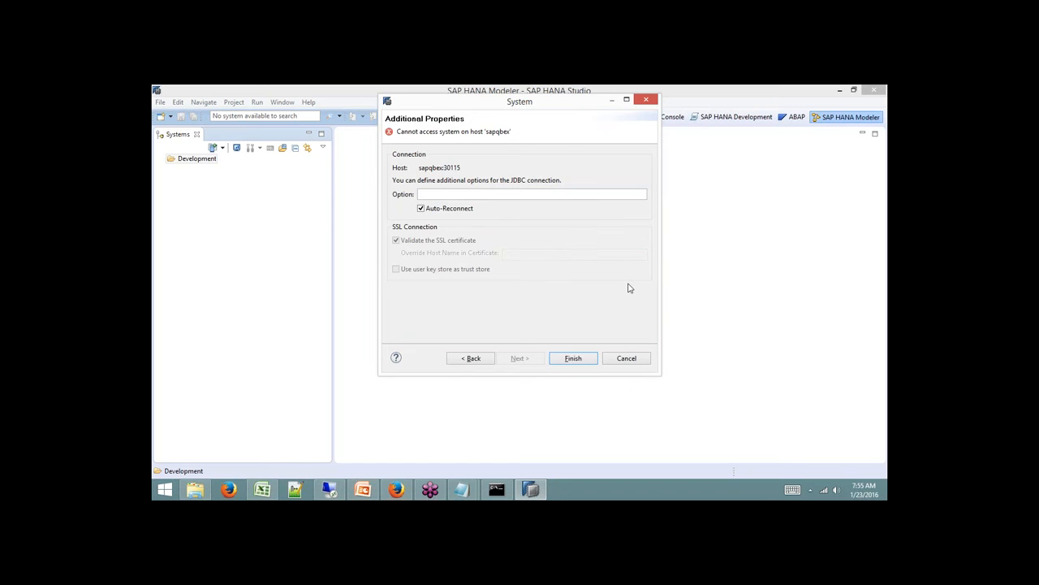
pyautogui.click(473, 359)
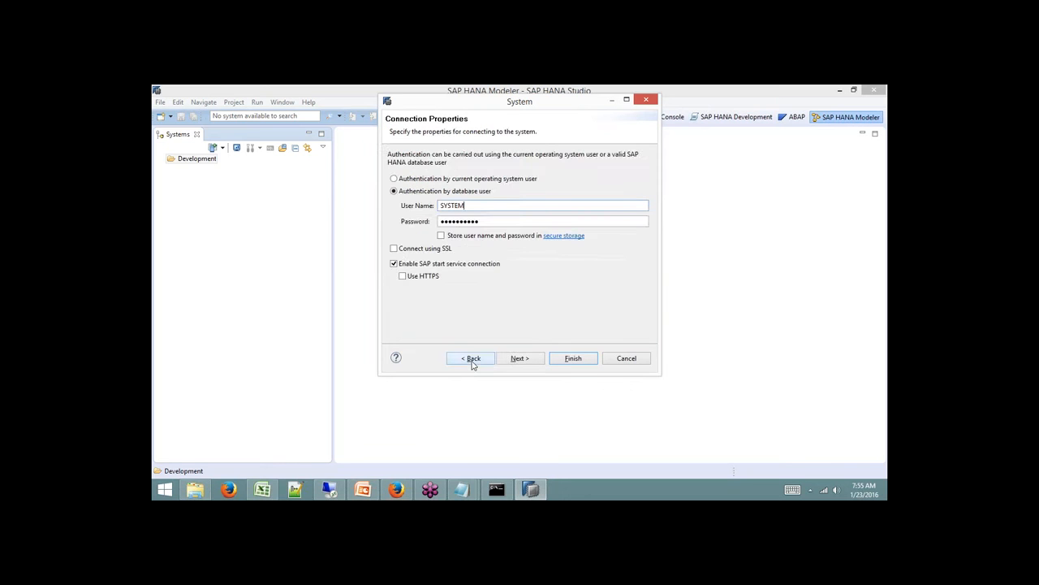
pyautogui.click(474, 359)
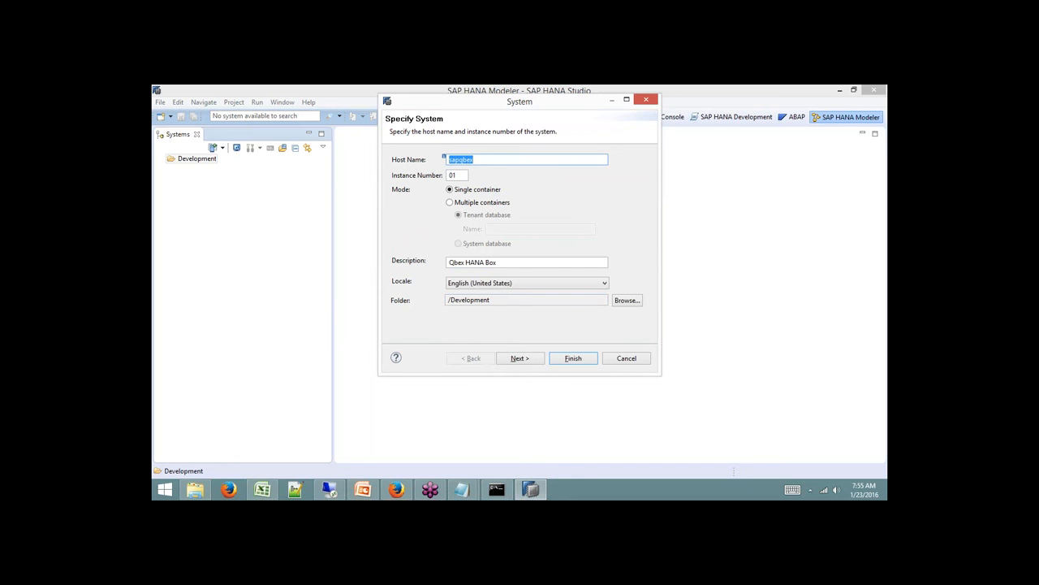
pyautogui.click(329, 489)
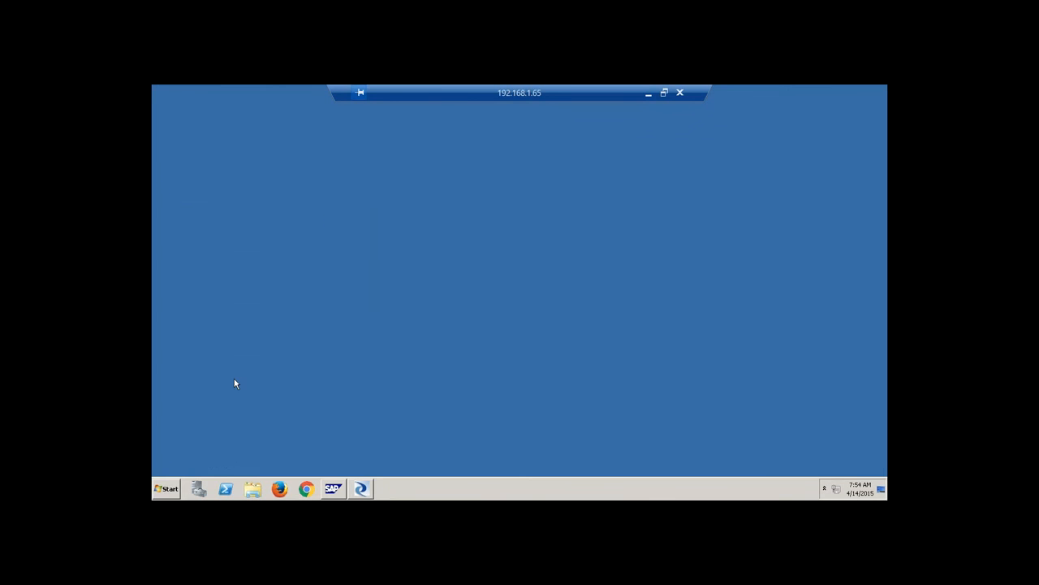
# On the remote server, go through Run to the drivers\etc folder and open the hosts file.
pyautogui.click(168, 489)
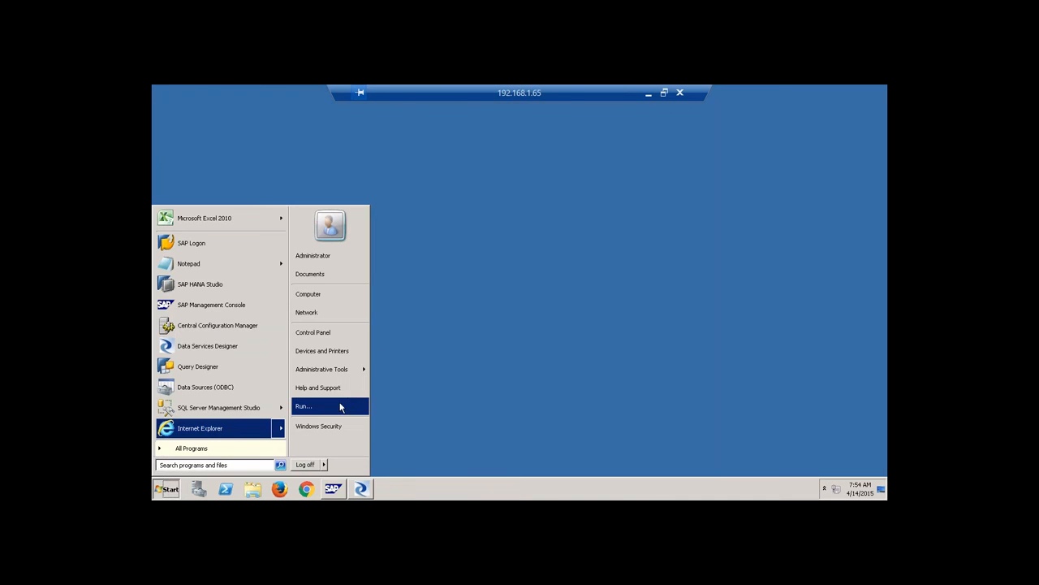
pyautogui.click(333, 406)
pyautogui.press('Return')
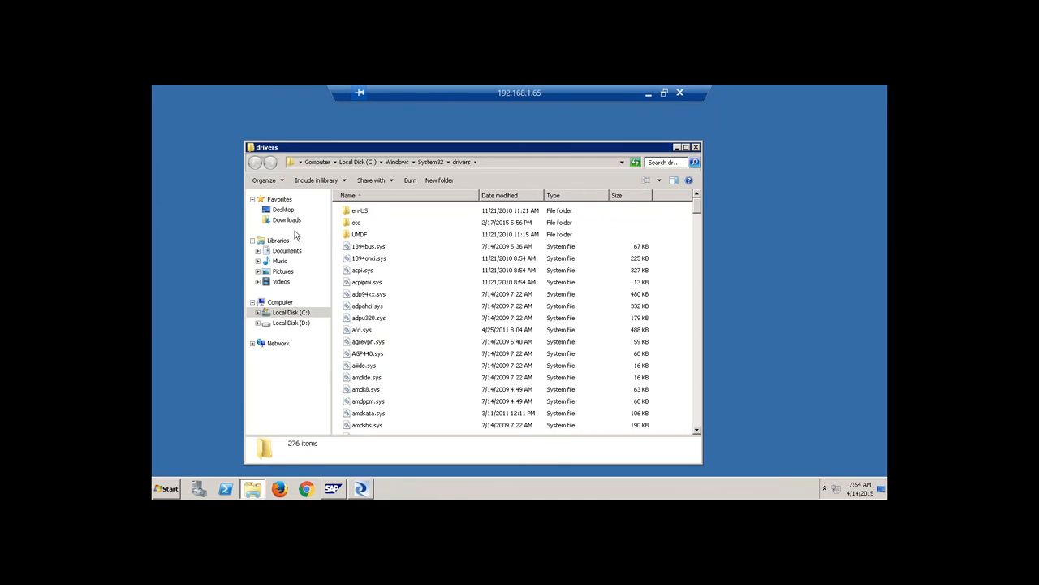
pyautogui.doubleClick(348, 223)
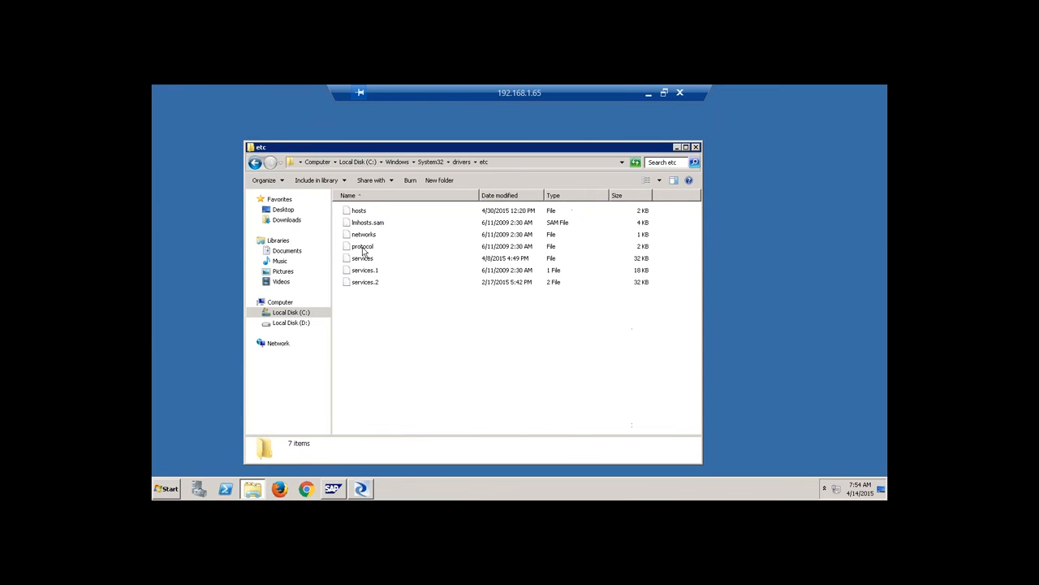
pyautogui.doubleClick(358, 211)
# Open hosts in Notepad and select the SAP server entries at its end.
pyautogui.doubleClick(389, 282)
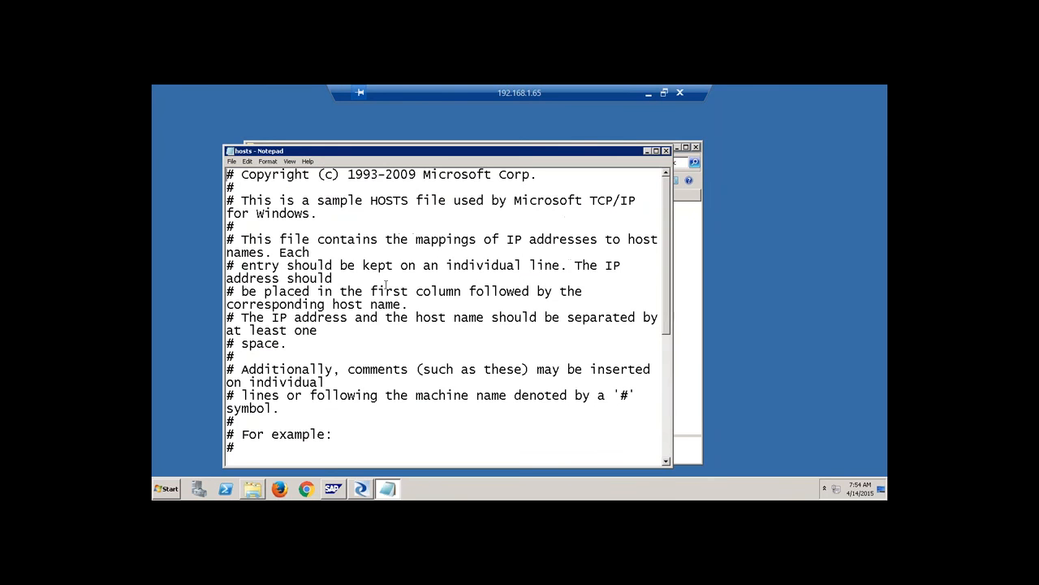
pyautogui.scroll(-6, 325, 476)
pyautogui.moveTo(598, 434); pyautogui.dragTo(225, 348)
pyautogui.hotkey('ctrl', 'c')
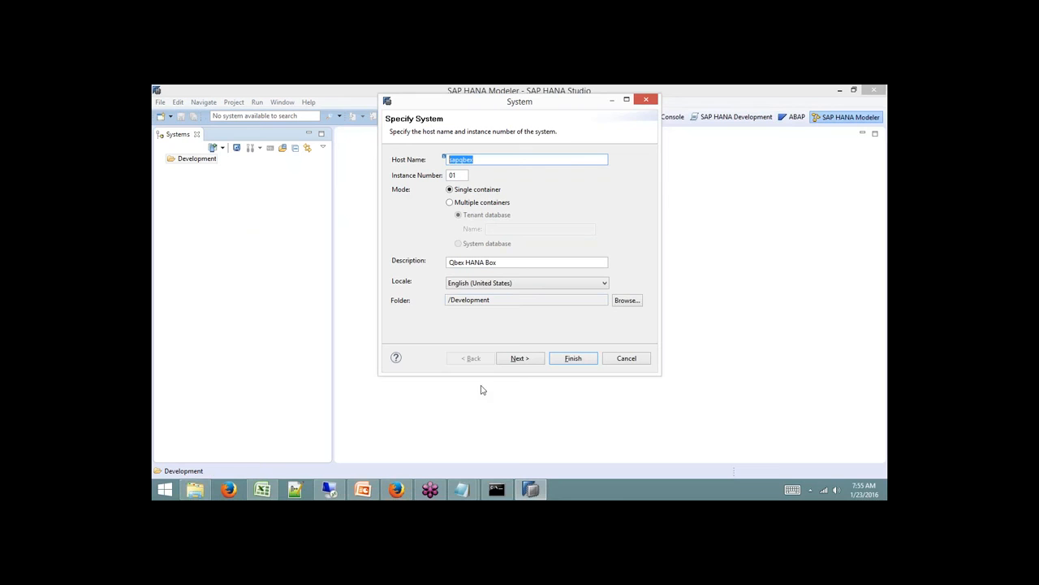
# On the local machine, open the drivers\etc hosts file in Notepad.
pyautogui.moveTo(202, 490)
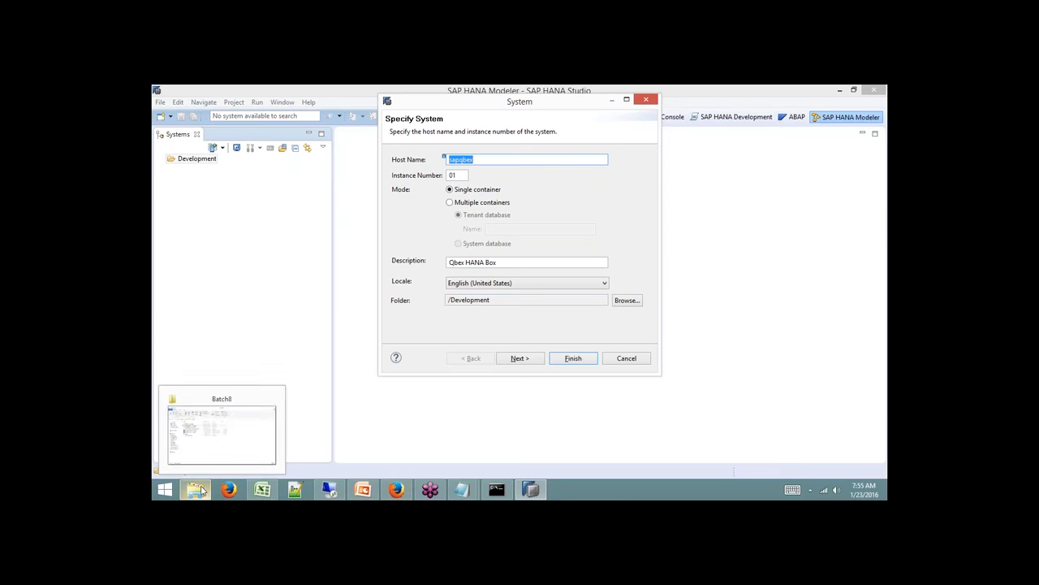
pyautogui.press('super+r')
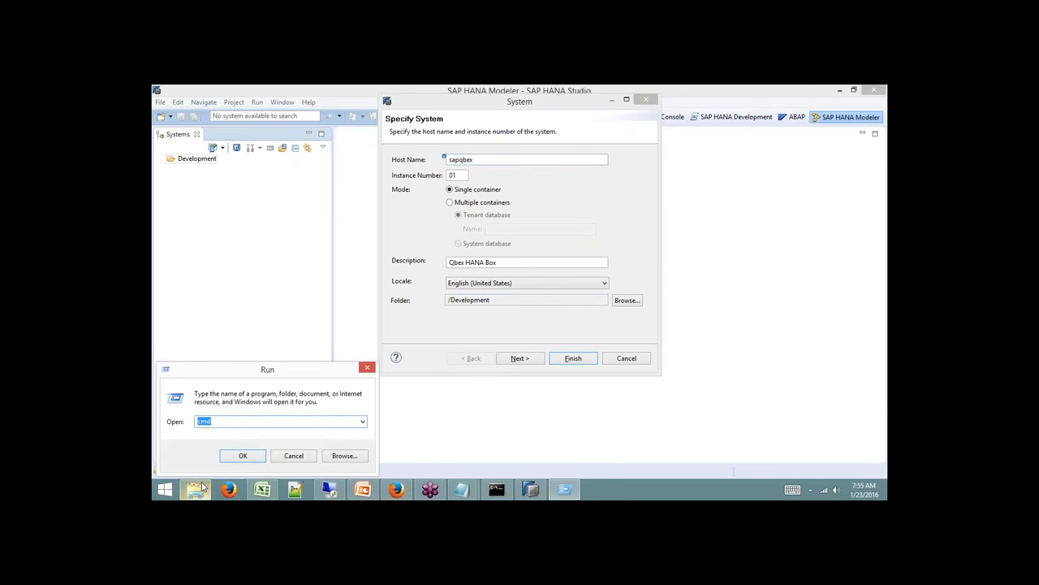
pyautogui.write('drivers')
pyautogui.press('Return')
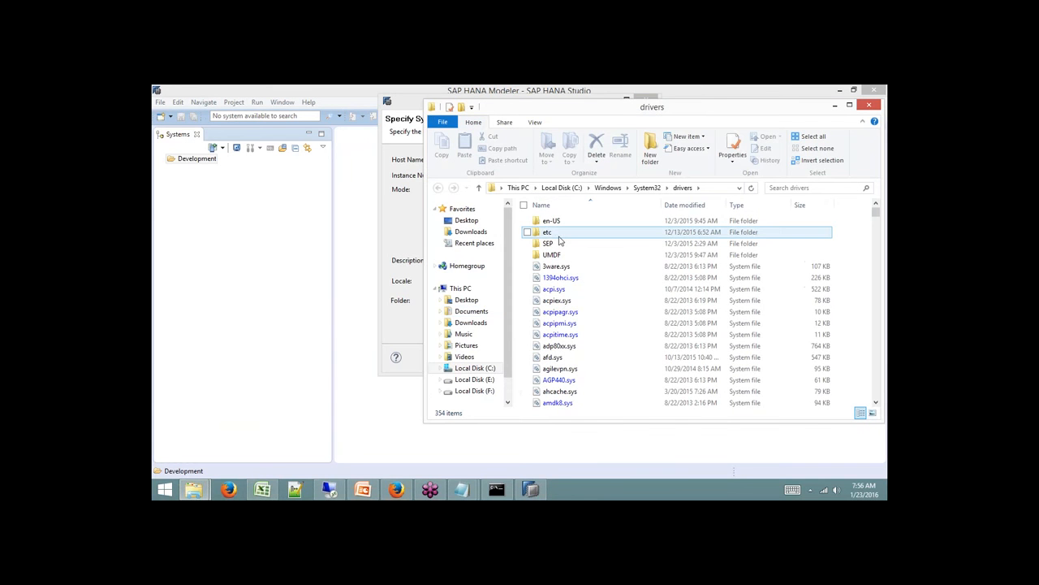
pyautogui.doubleClick(552, 233)
pyautogui.click(551, 222)
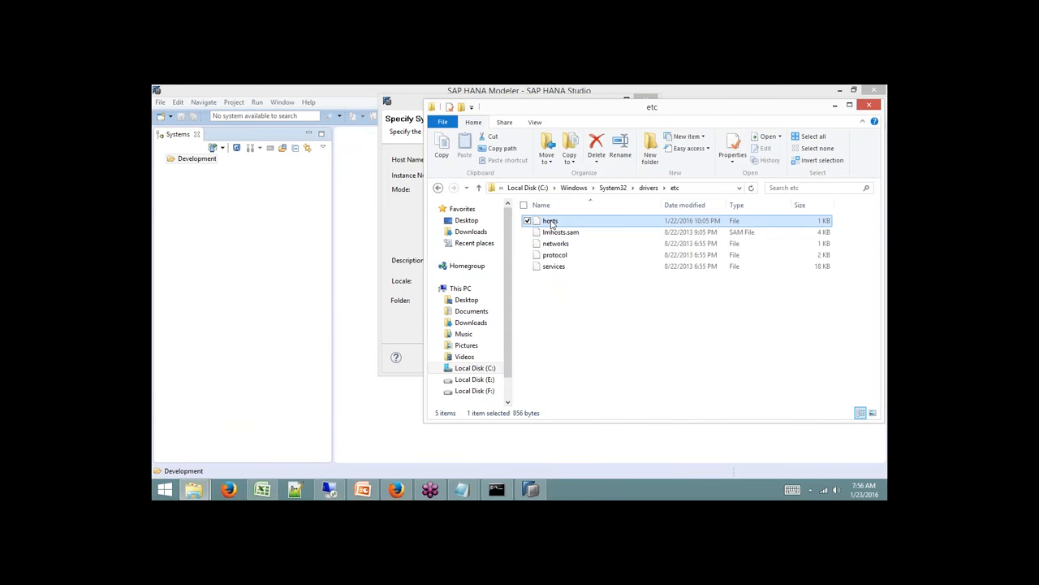
pyautogui.doubleClick(551, 222)
pyautogui.scroll(-3, 592, 364)
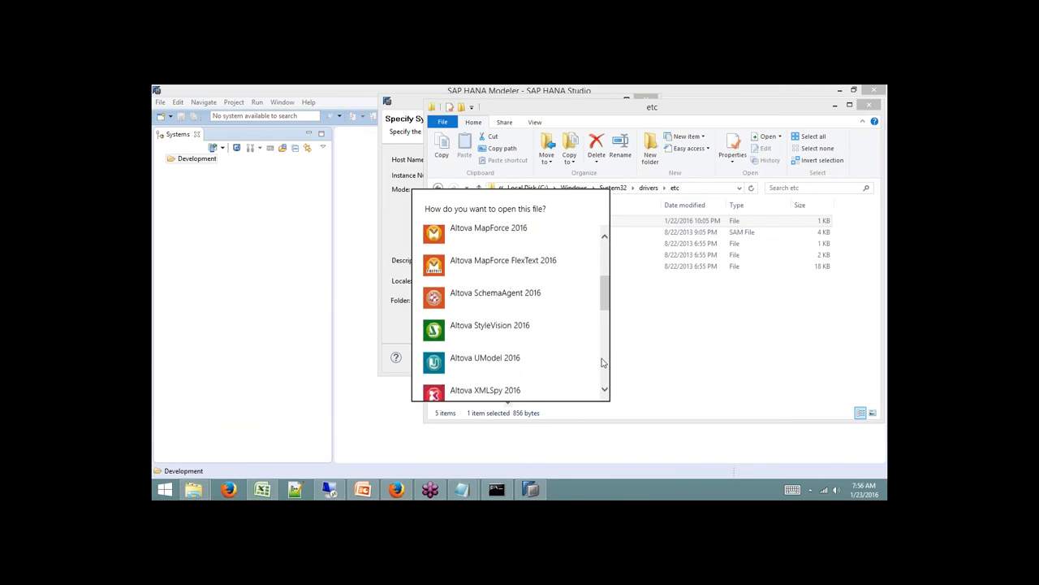
pyautogui.scroll(-3, 605, 362)
pyautogui.click(487, 355)
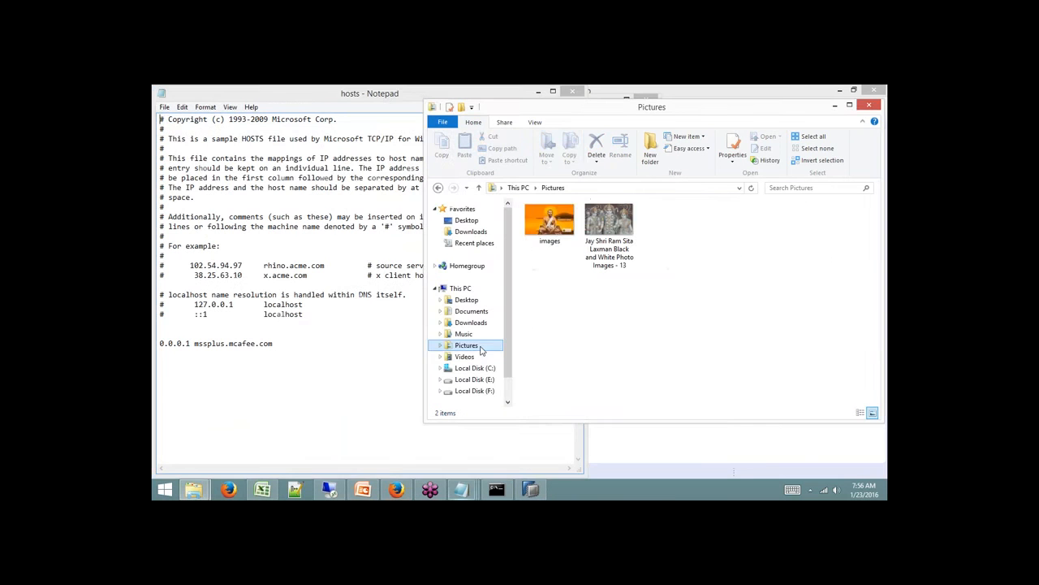
# Paste the sapqbex 192.168.1.100 entries at the end of hosts, save and close it.
pyautogui.click(277, 380)
pyautogui.hotkey('ctrl', 'v')
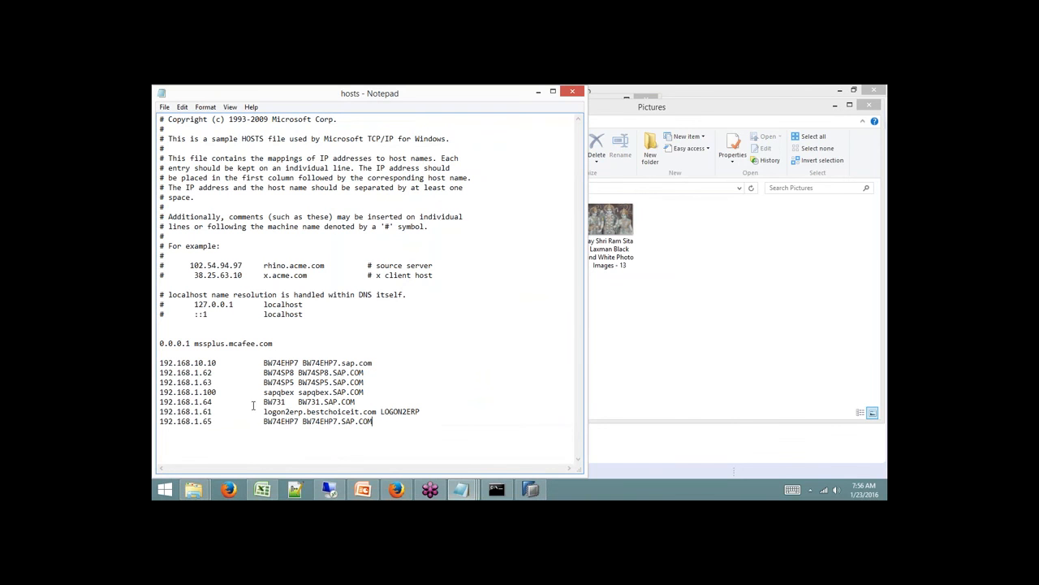
pyautogui.moveTo(217, 393); pyautogui.dragTo(159, 395)
pyautogui.moveTo(267, 392); pyautogui.dragTo(296, 393)
pyautogui.click(164, 106)
pyautogui.click(177, 144)
pyautogui.click(572, 91)
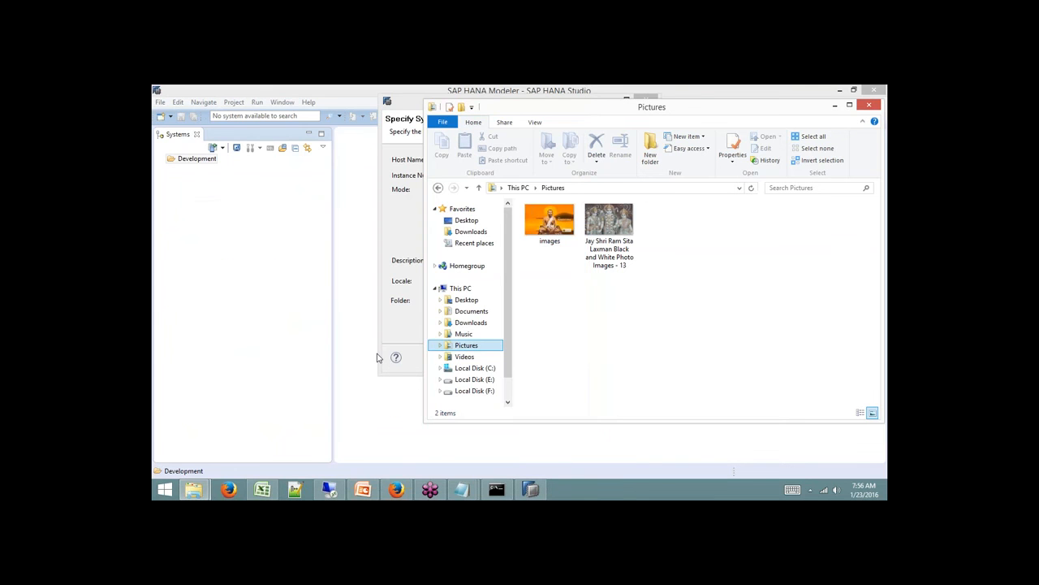
# Step through the credentials and properties pages and finish adding the SP9 Qbex HANA Box system.
pyautogui.click(394, 334)
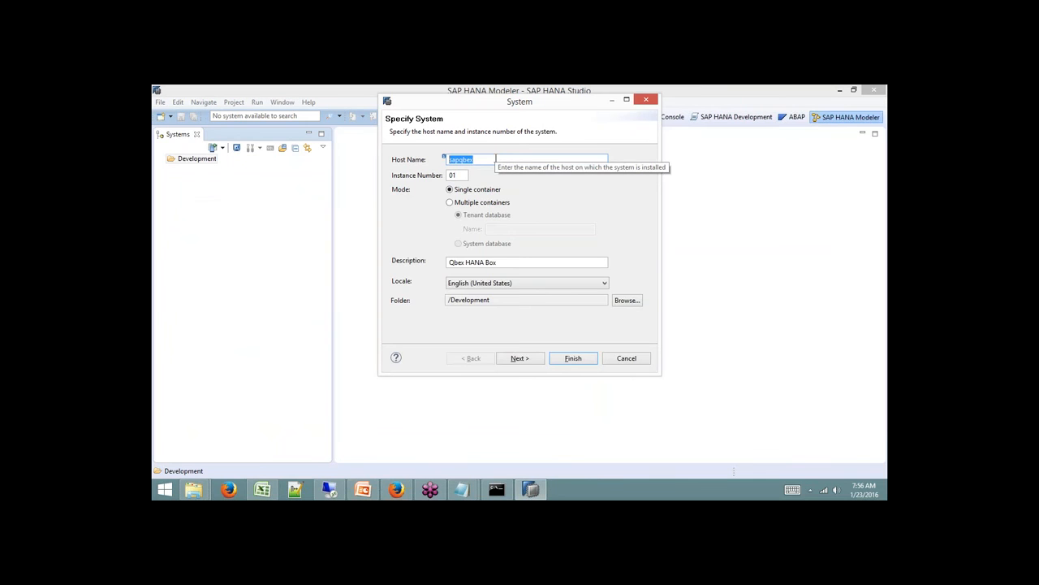
pyautogui.click(520, 358)
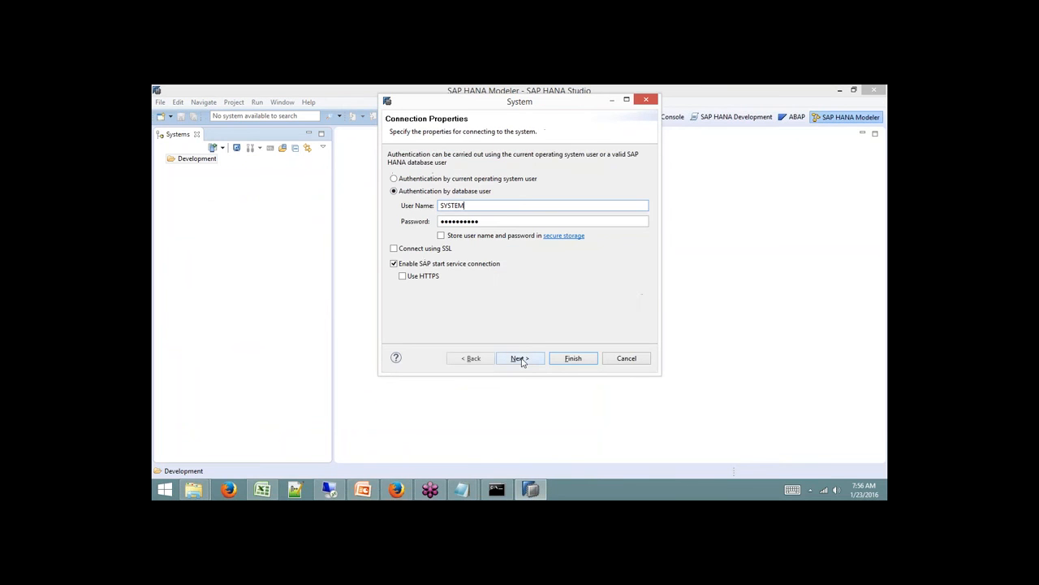
pyautogui.click(519, 358)
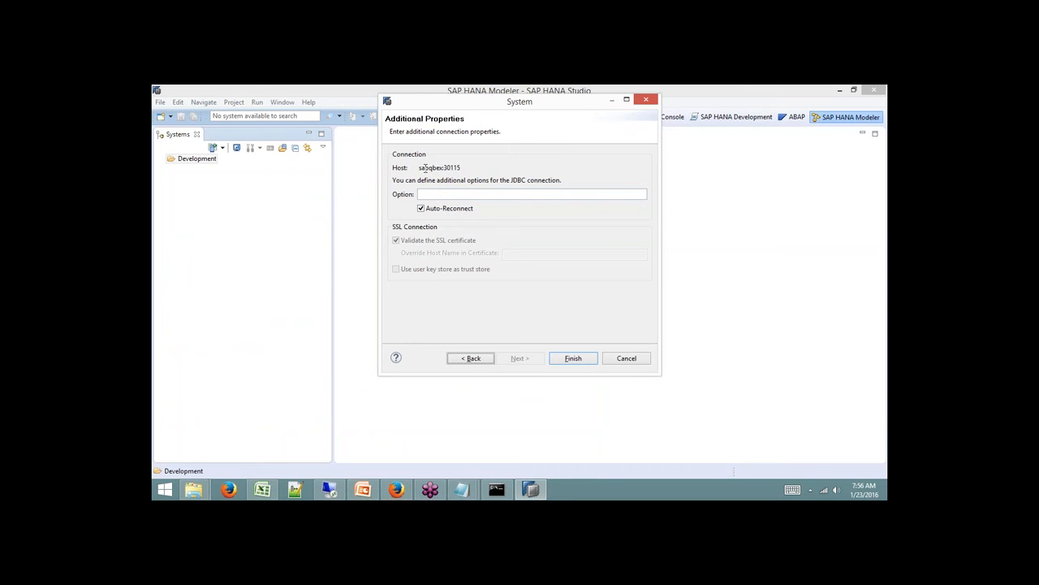
pyautogui.moveTo(425, 167); pyautogui.dragTo(483, 170)
pyautogui.click(568, 361)
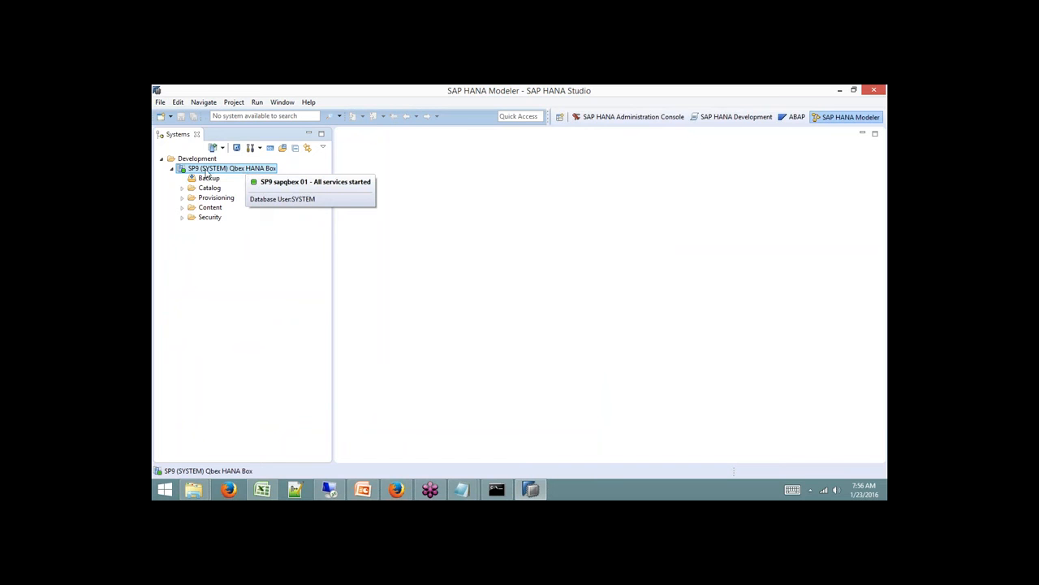
# Collapse SP9 and create a new systems folder named Quality.
pyautogui.click(171, 169)
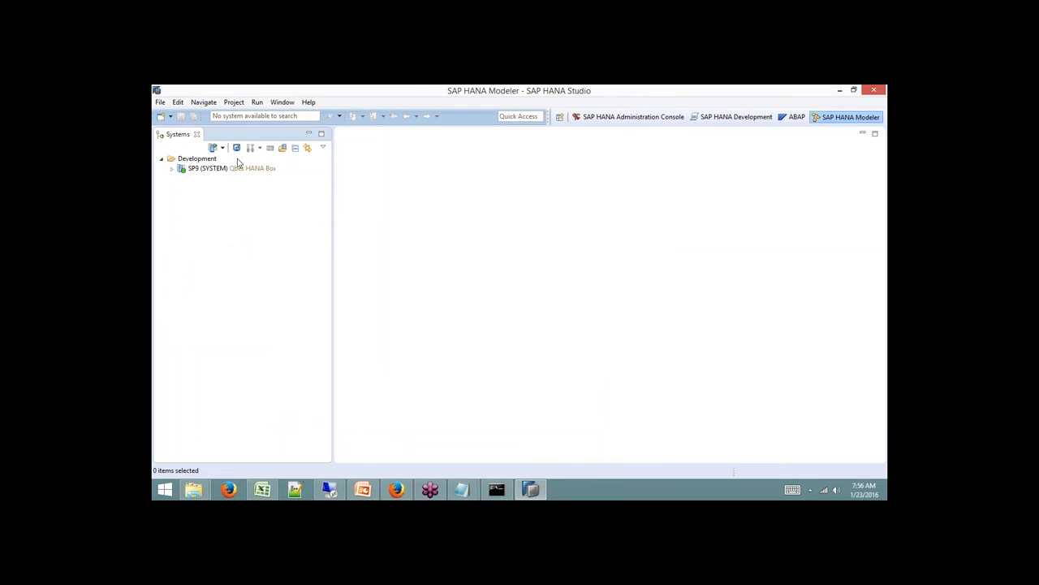
pyautogui.rightClick(214, 218)
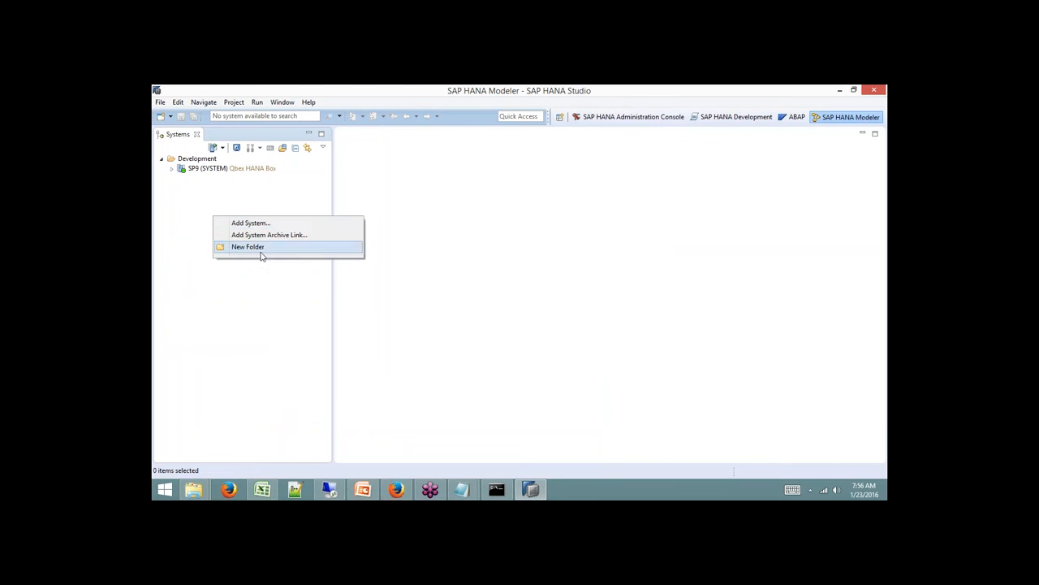
pyautogui.click(261, 248)
pyautogui.write('Quality')
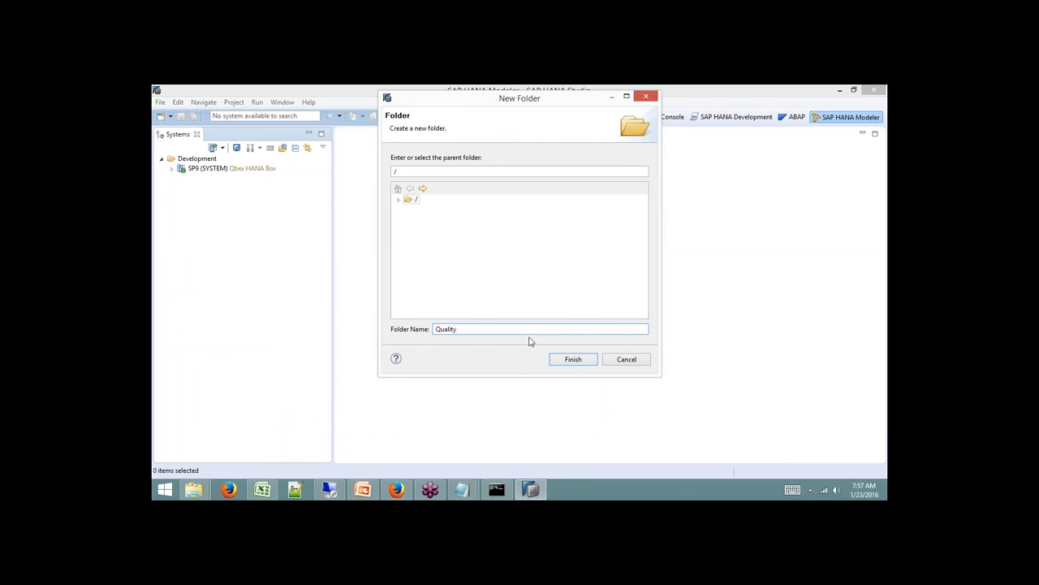
pyautogui.click(567, 360)
# Add a system to Quality with host sapqbex, instance 00, description 'Qbex Hana Box Qty'.
pyautogui.rightClick(192, 180)
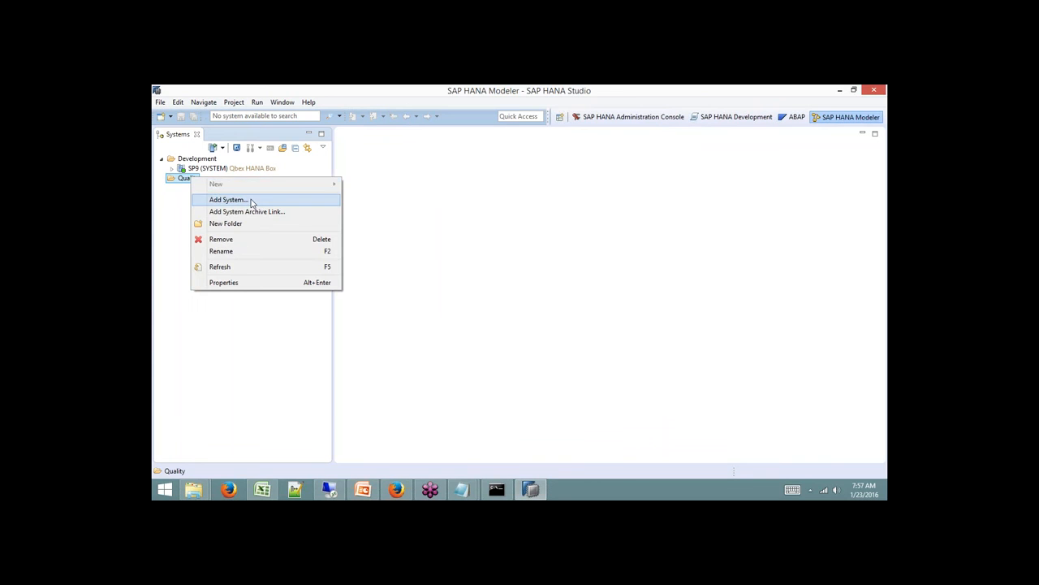
pyautogui.click(252, 200)
pyautogui.write('sapqbex')
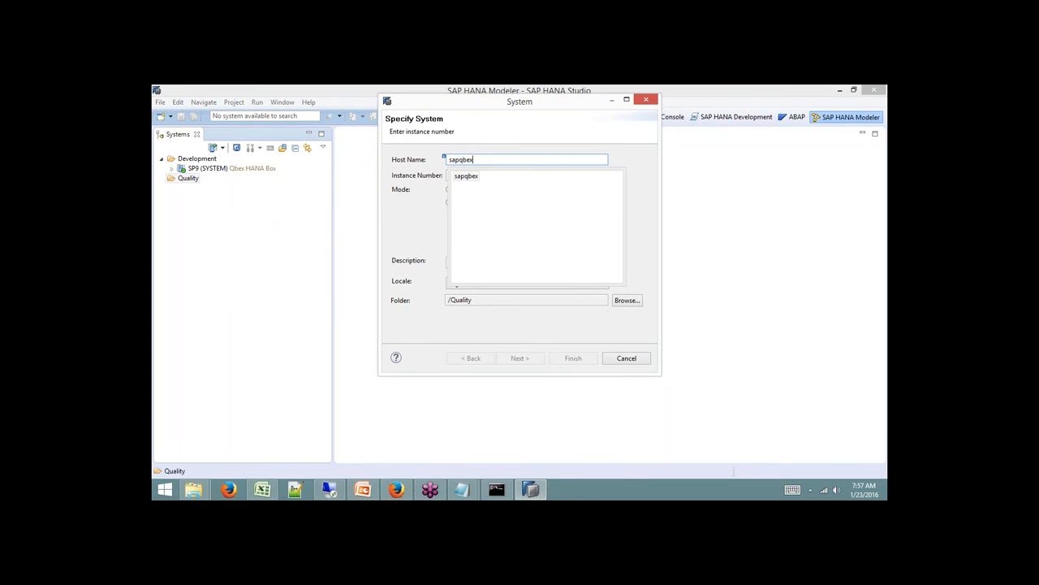
pyautogui.press('Escape')
pyautogui.click(466, 174)
pyautogui.write('00')
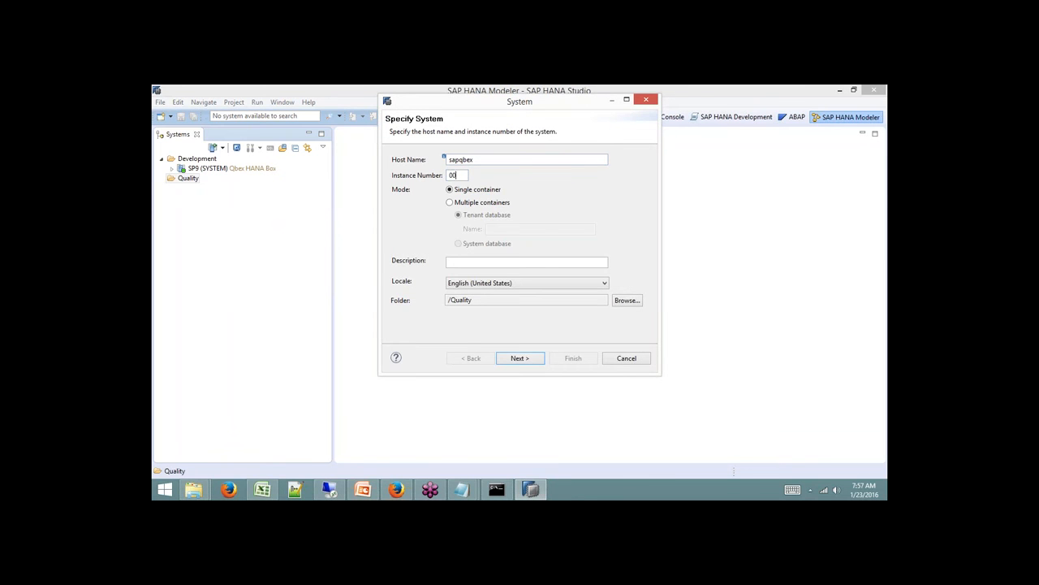
pyautogui.click(536, 262)
pyautogui.write('Qbex Hana Bo')
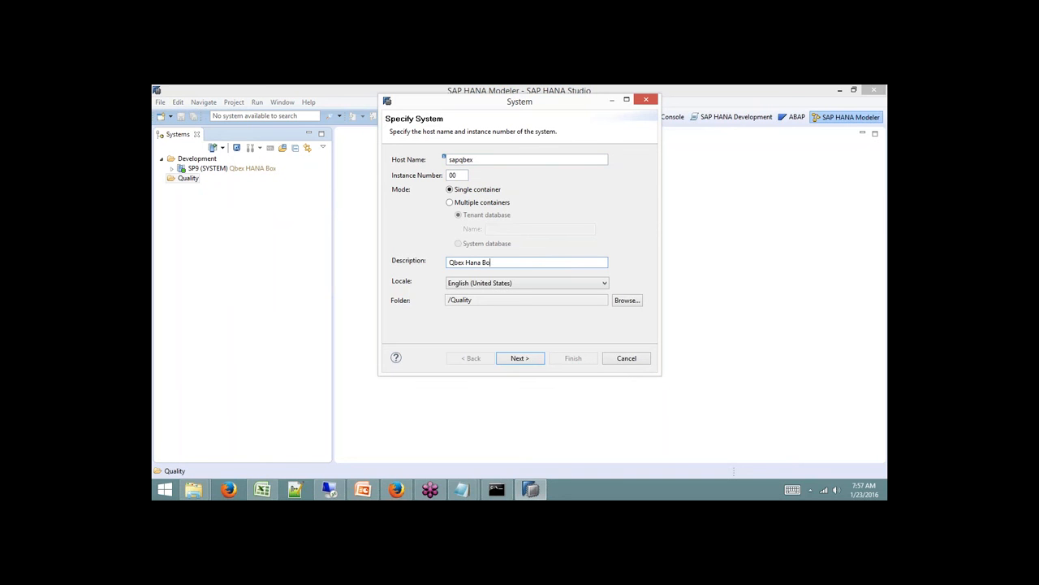
pyautogui.write('x Qty')
# Enter user SYSTEM and its password, then finish adding the system.
pyautogui.click(524, 358)
pyautogui.write('SYSTEM')
pyautogui.press('Tab')
pyautogui.write('••••••••••')
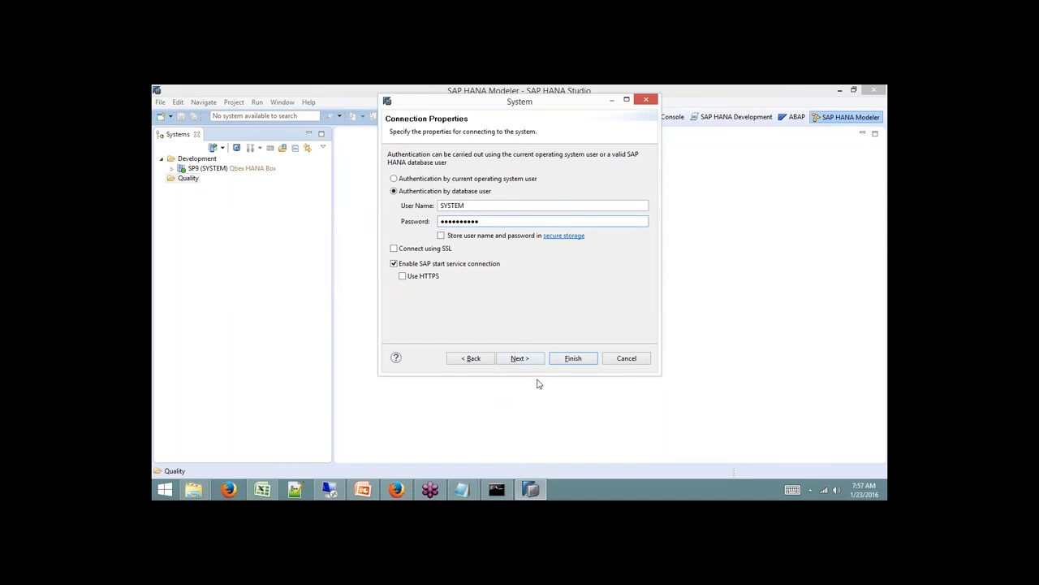
pyautogui.click(519, 358)
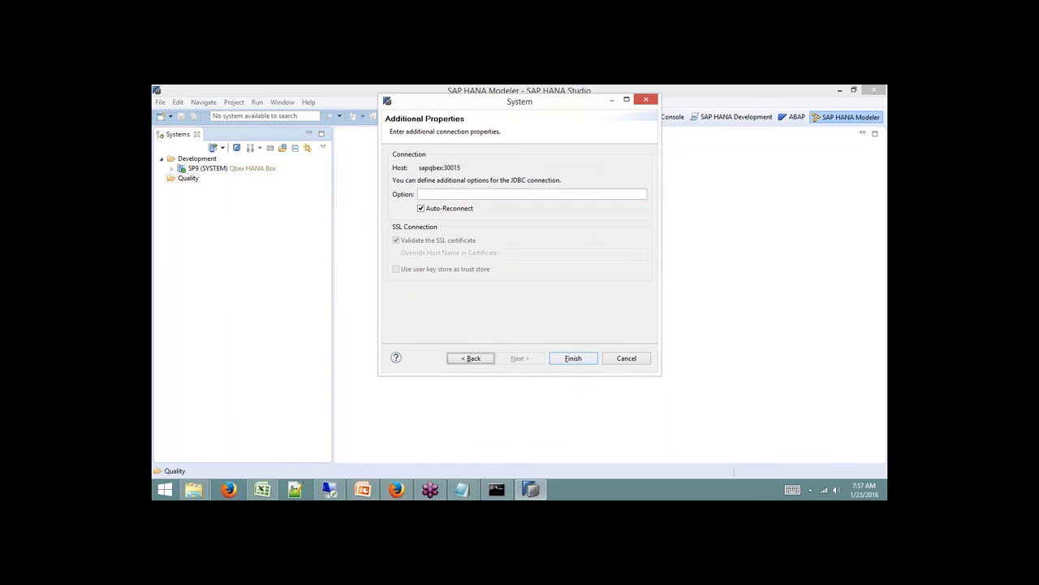
pyautogui.click(573, 358)
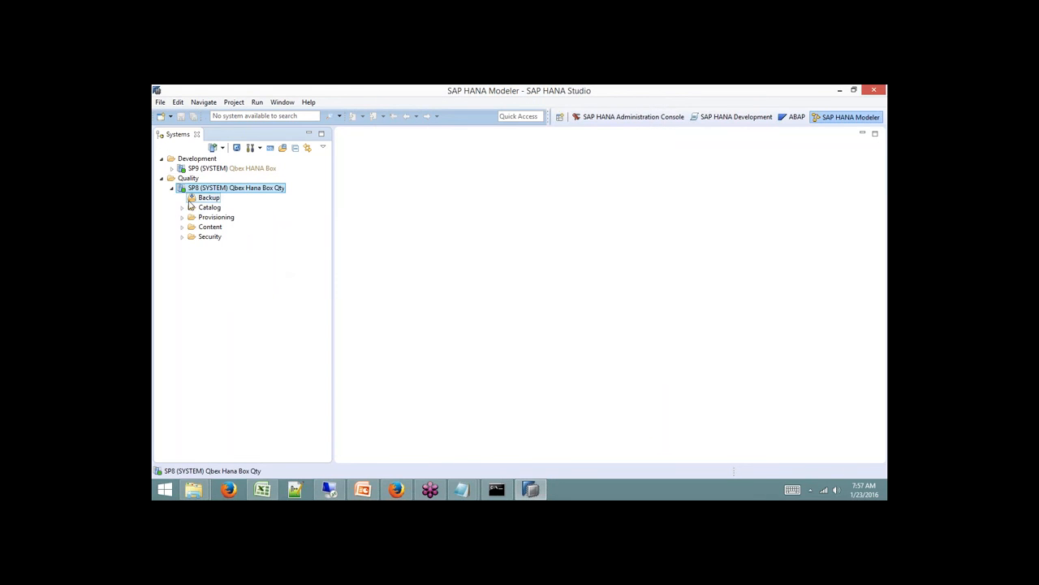
# Collapse the SP8 system and log it off.
pyautogui.click(173, 189)
pyautogui.click(173, 201)
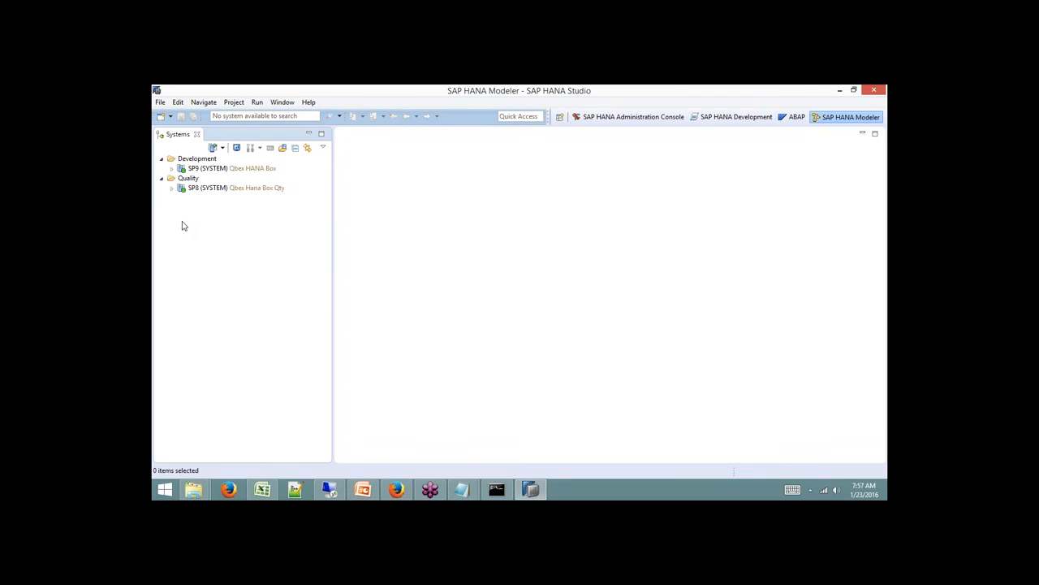
pyautogui.click(230, 191)
pyautogui.rightClick(230, 192)
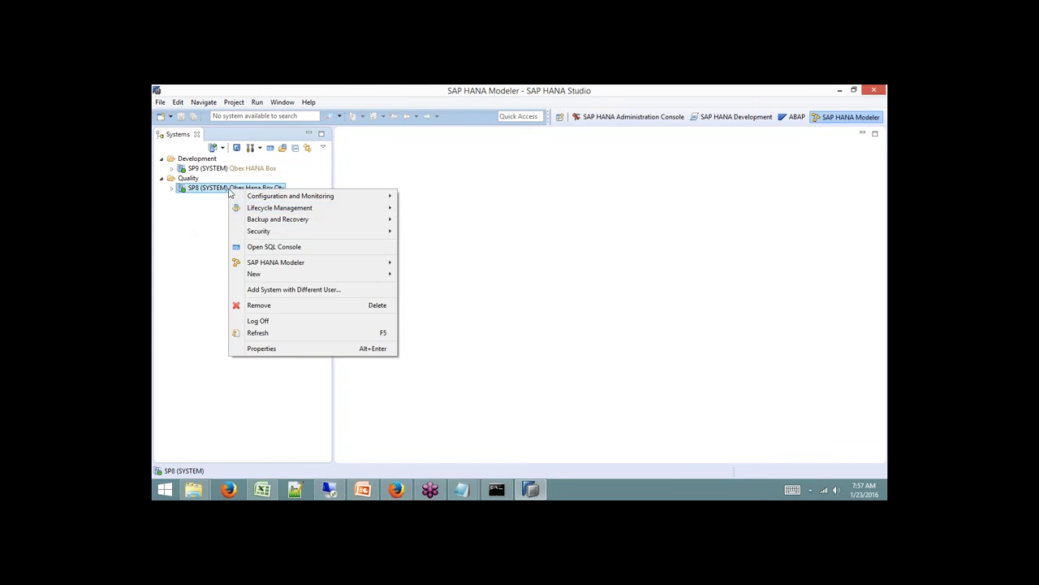
pyautogui.click(270, 323)
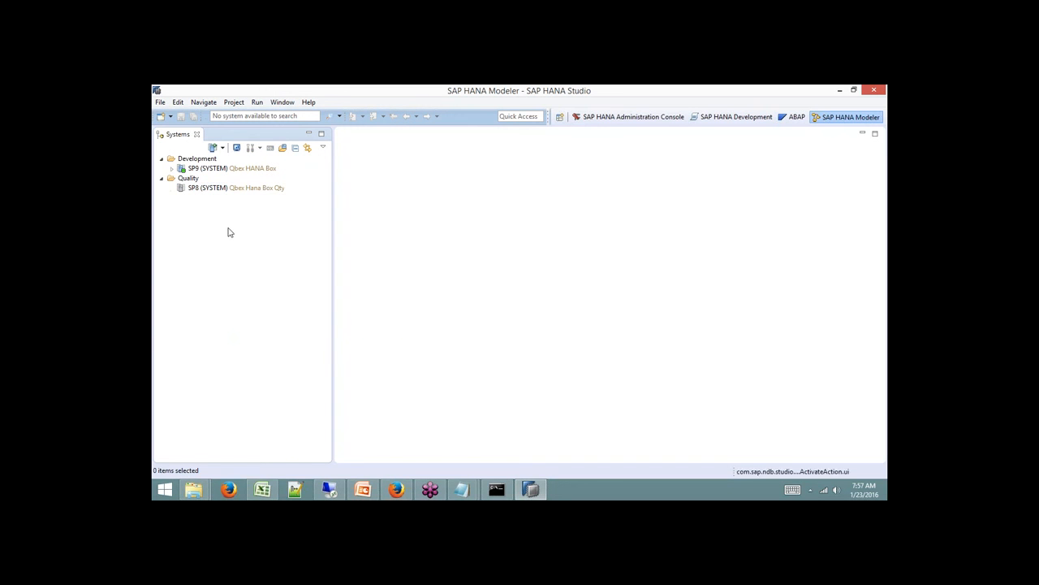
# Collapse the Quality folder, log off SP9, and close the studio window.
pyautogui.click(161, 179)
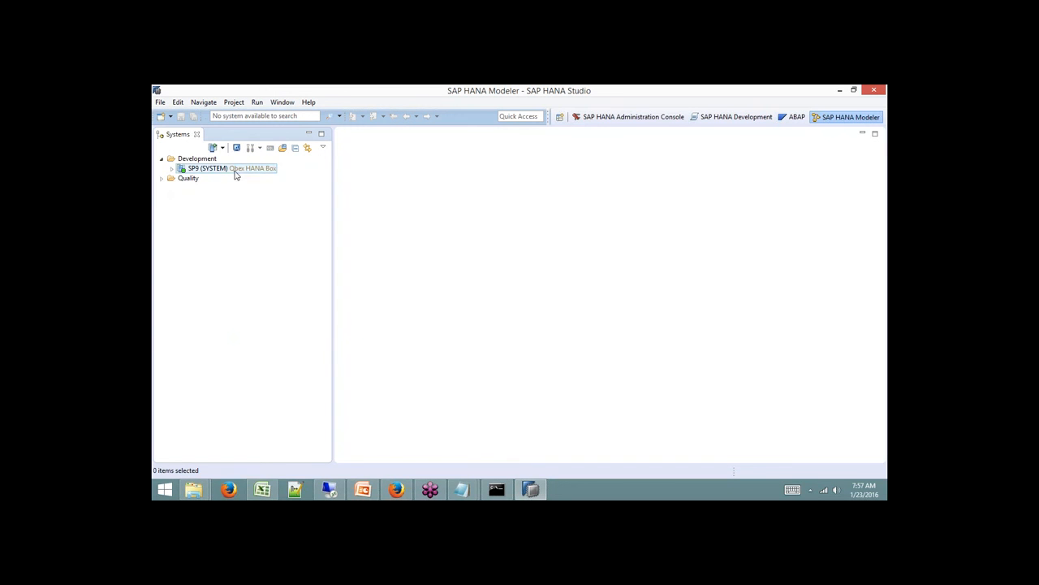
pyautogui.rightClick(220, 170)
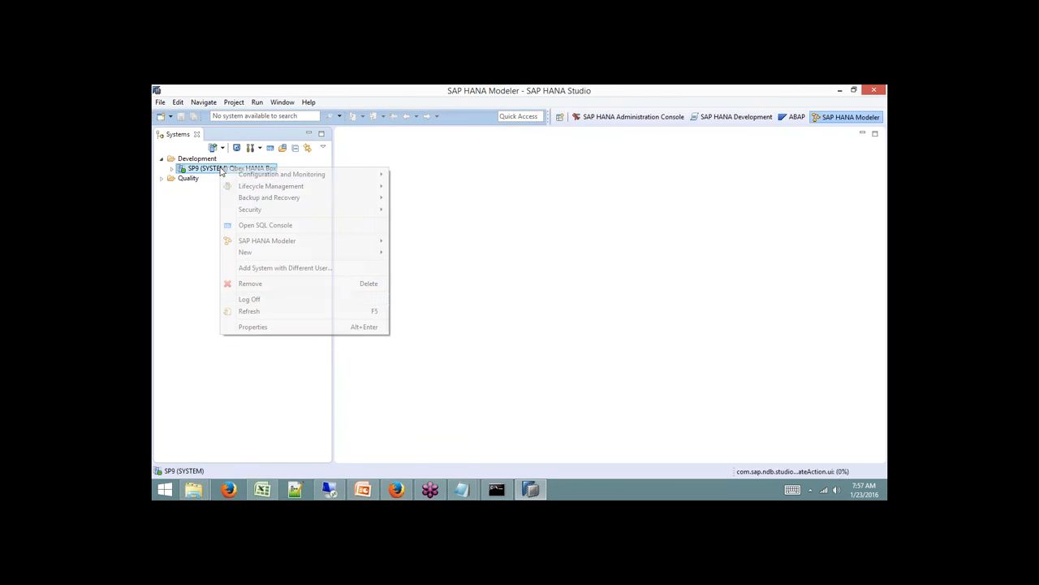
pyautogui.click(252, 299)
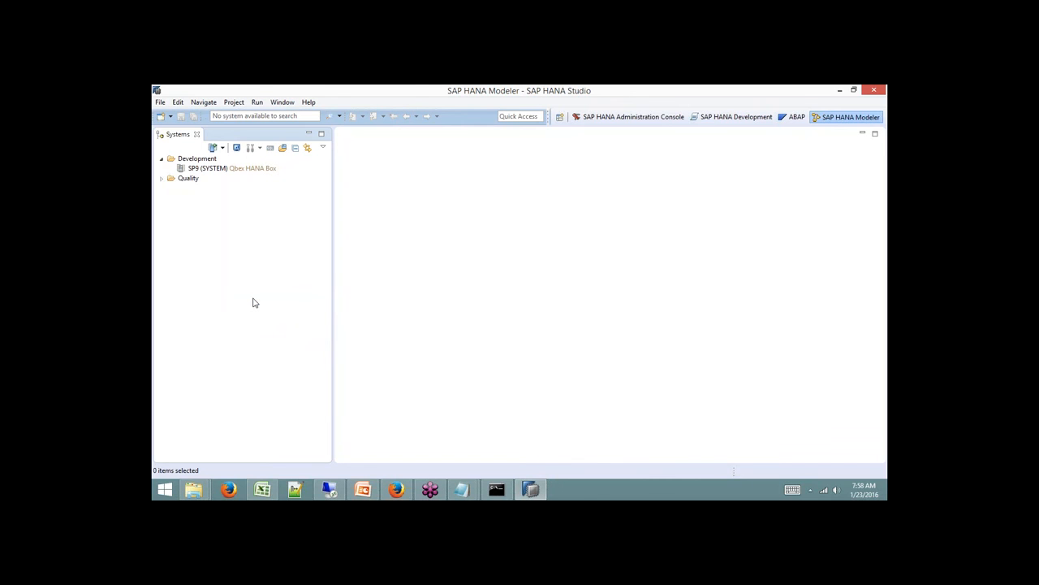
pyautogui.click(874, 90)
# Confirm exit, relaunch SAP HANA Studio from a 'hana' Start search, and accept the default workspace.
pyautogui.click(577, 295)
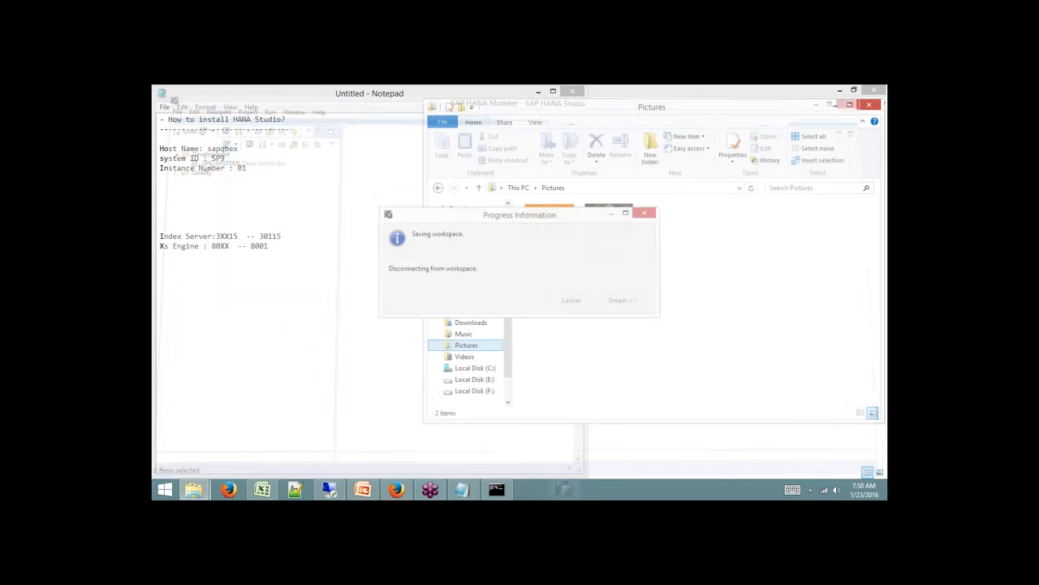
pyautogui.press('super')
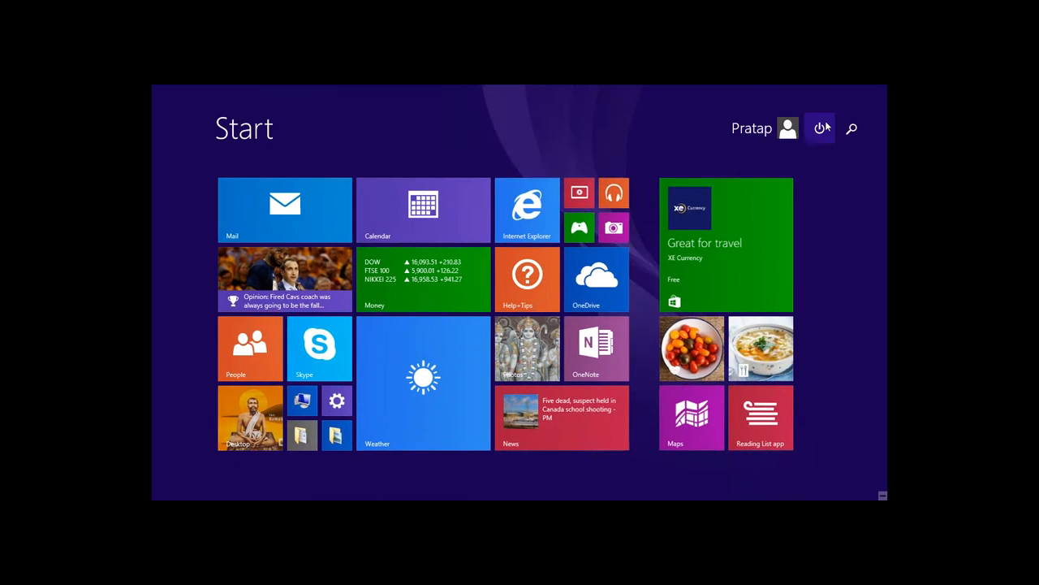
pyautogui.write('hana')
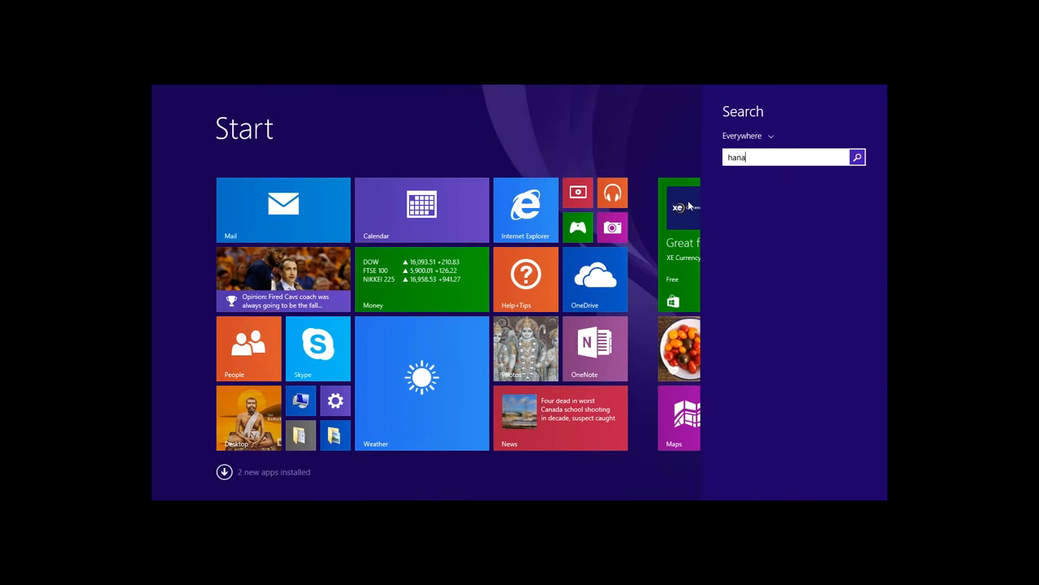
pyautogui.click(769, 197)
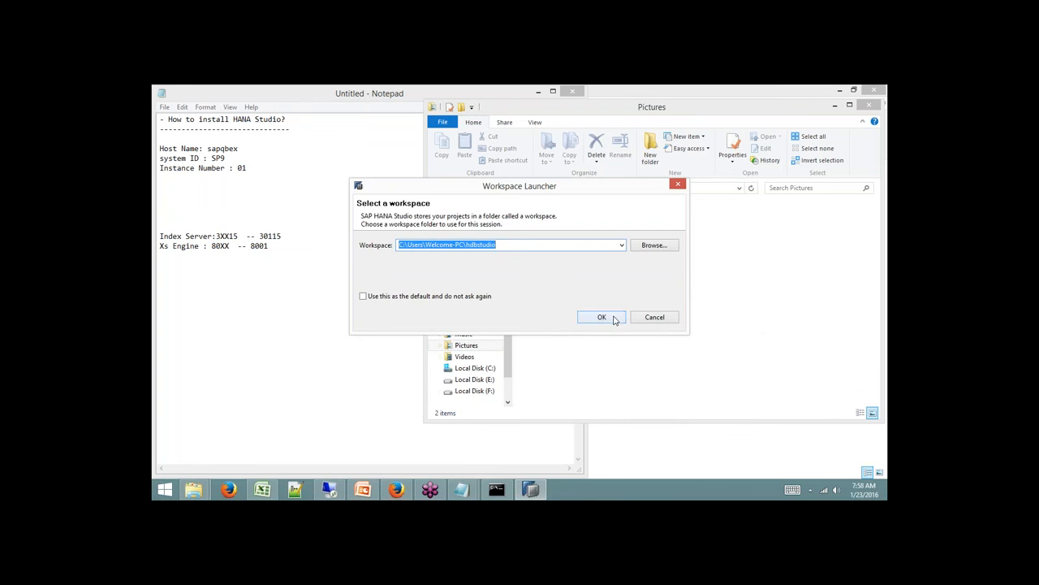
pyautogui.click(602, 317)
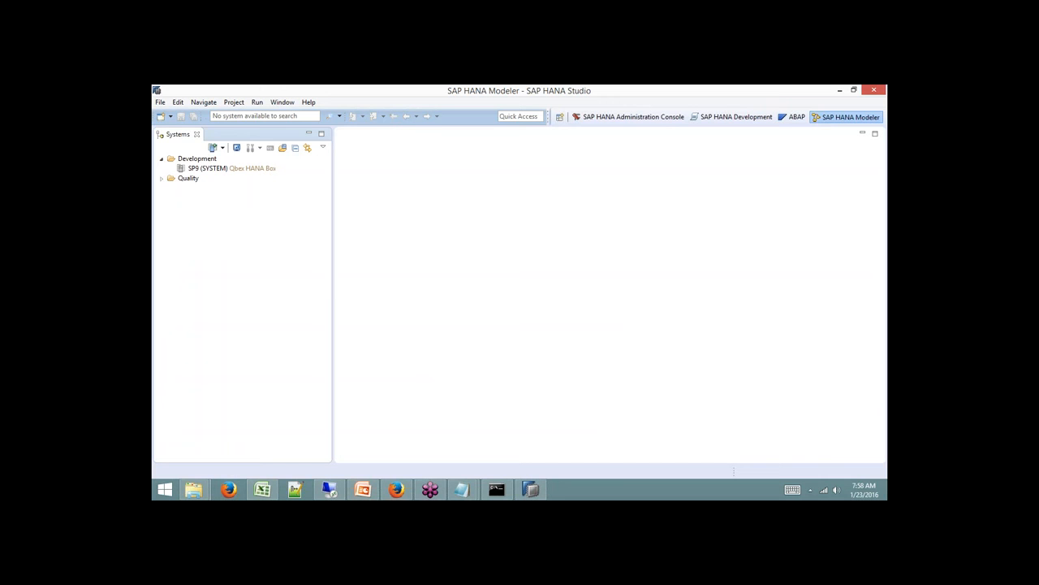
# Log on to SP9 with the account password and bring up the Open Perspective list.
pyautogui.click(245, 169)
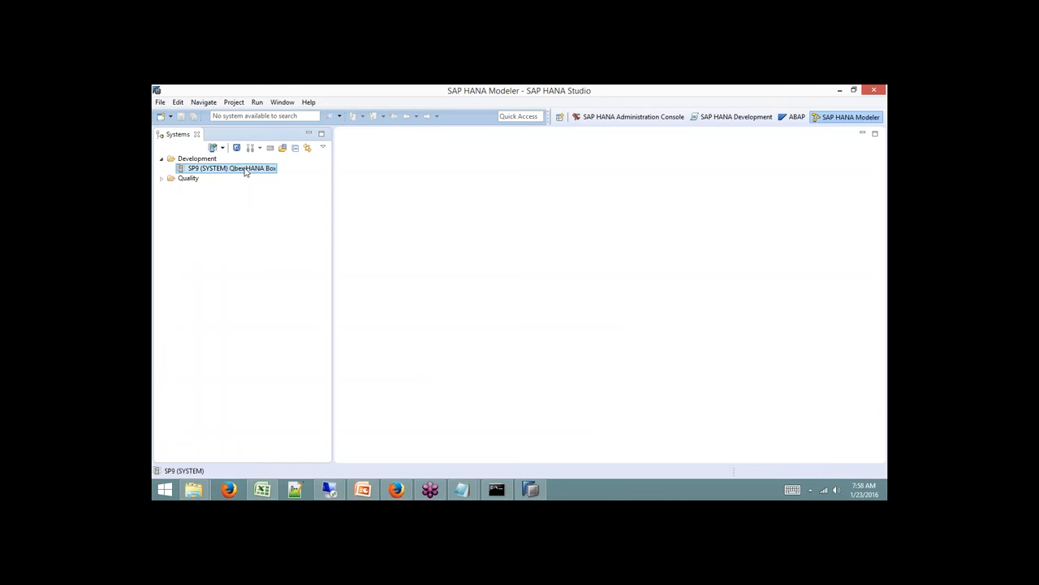
pyautogui.rightClick(246, 169)
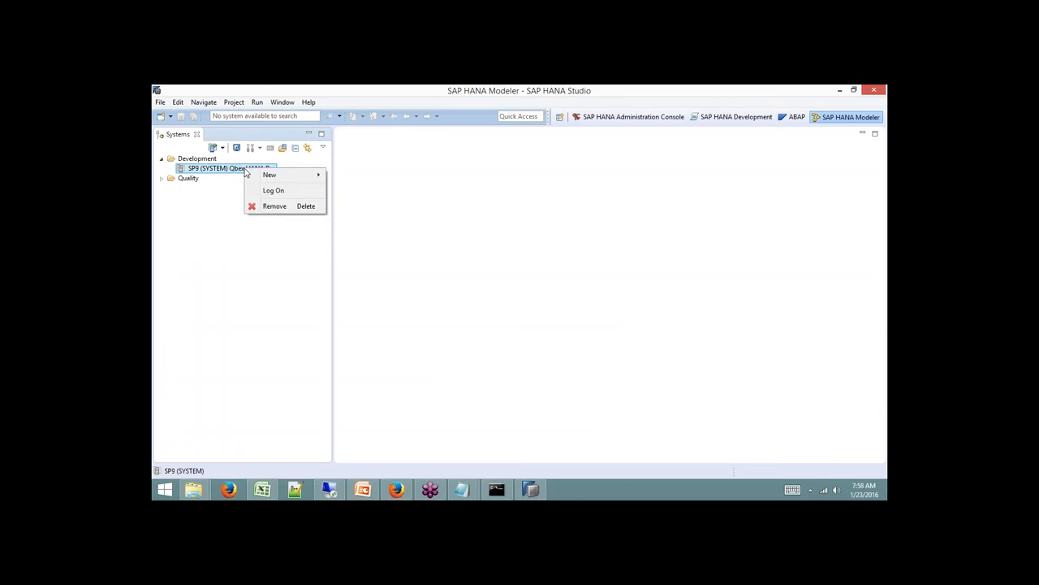
pyautogui.click(273, 190)
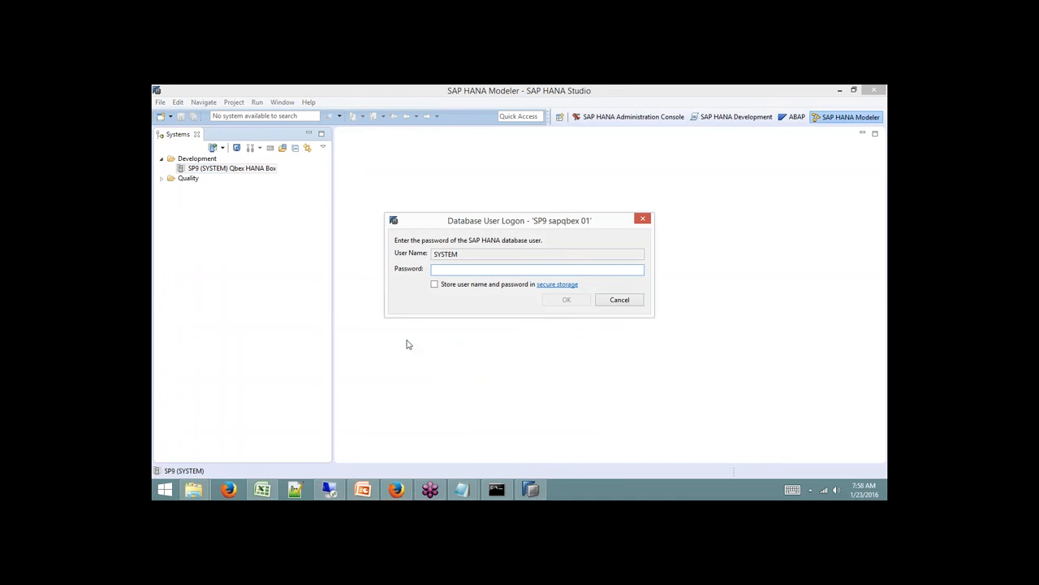
pyautogui.write('***********')
pyautogui.press('Return')
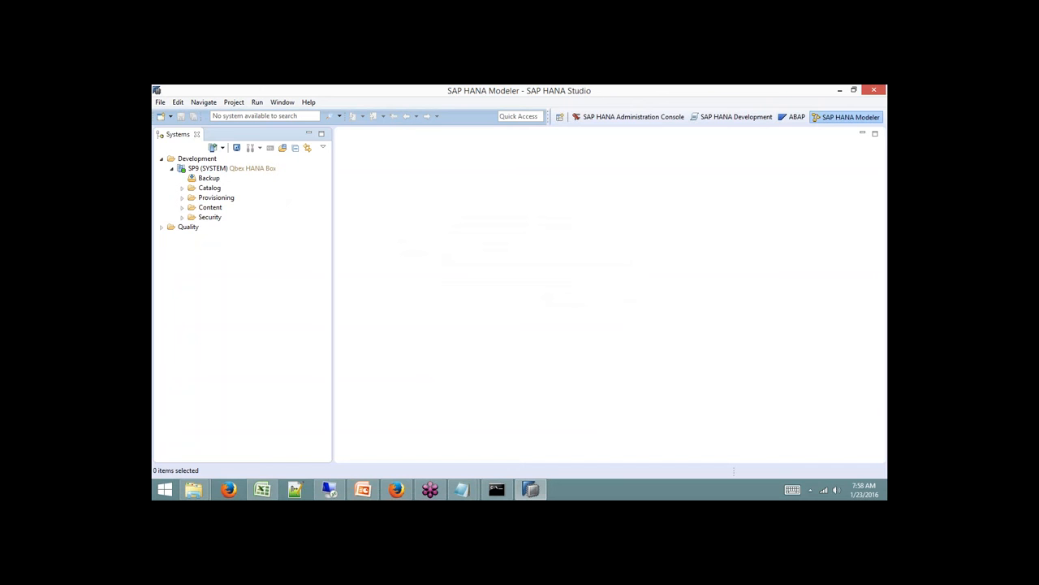
pyautogui.click(560, 117)
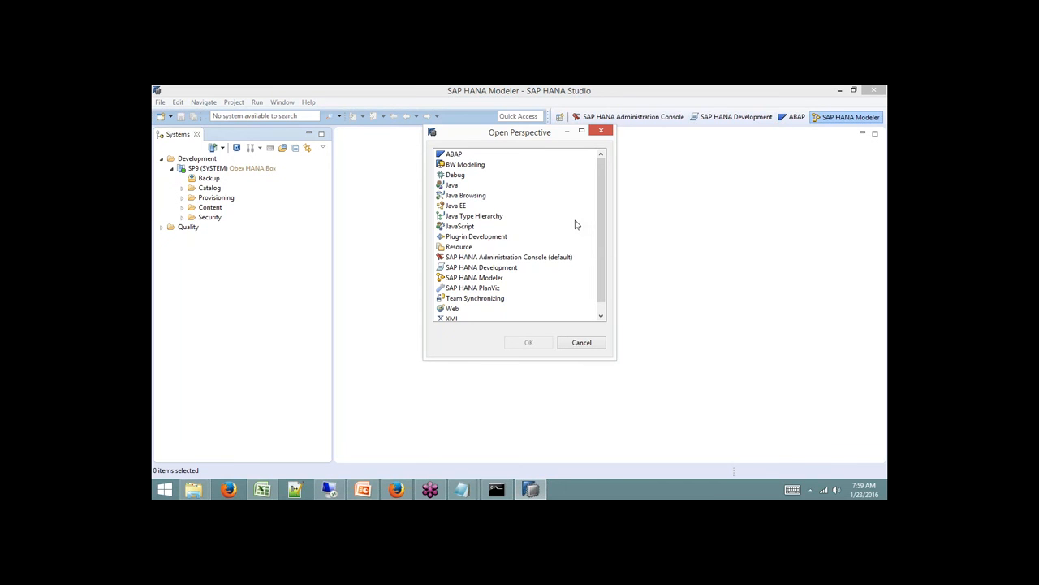
# Close the Modeler, Development, Administration Console and ABAP perspectives.
pyautogui.click(583, 343)
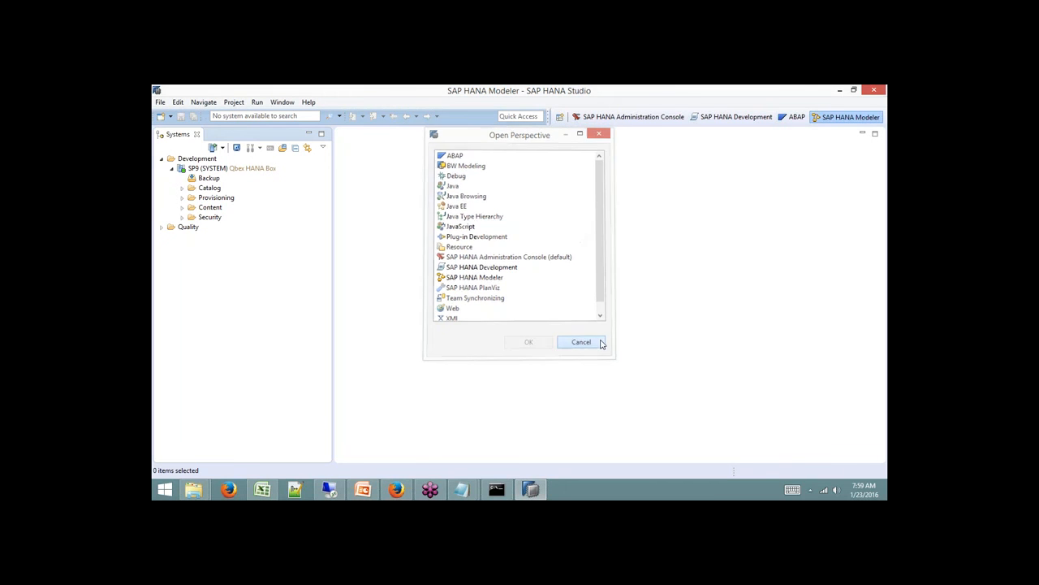
pyautogui.rightClick(834, 119)
pyautogui.click(830, 165)
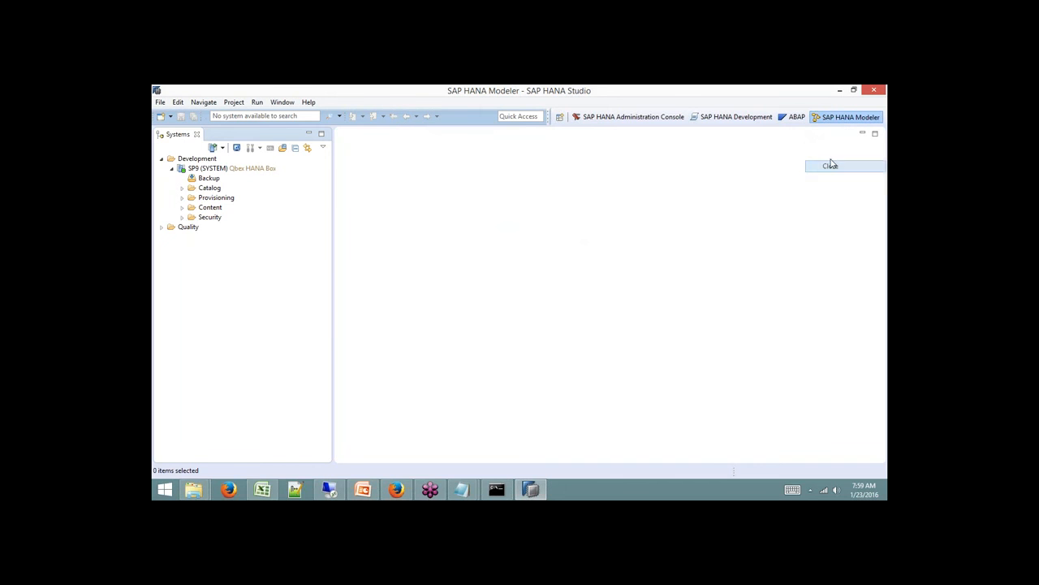
pyautogui.rightClick(795, 119)
pyautogui.click(793, 131)
pyautogui.rightClick(796, 119)
pyautogui.click(794, 132)
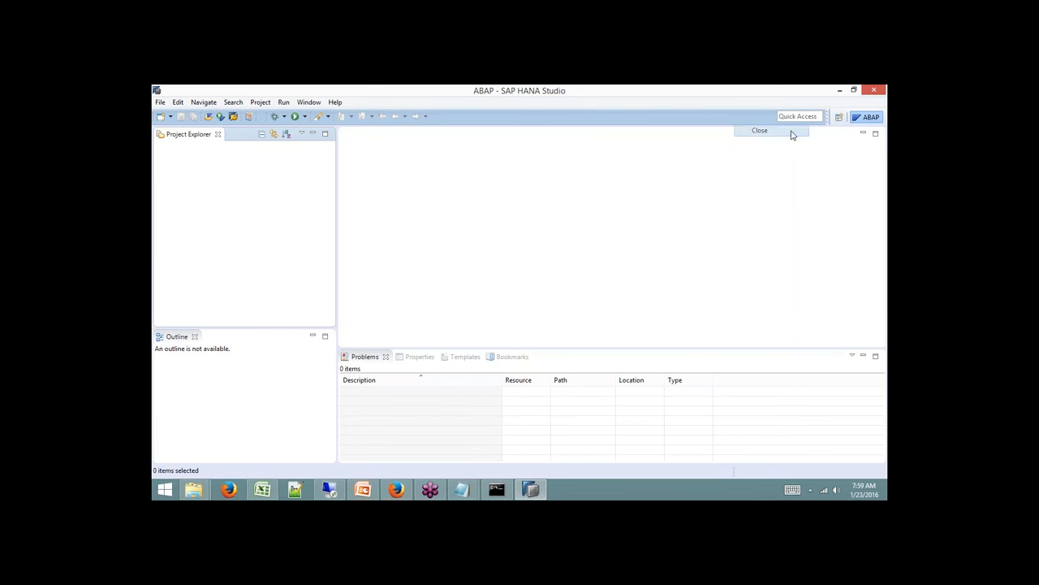
pyautogui.rightClick(857, 120)
pyautogui.click(835, 165)
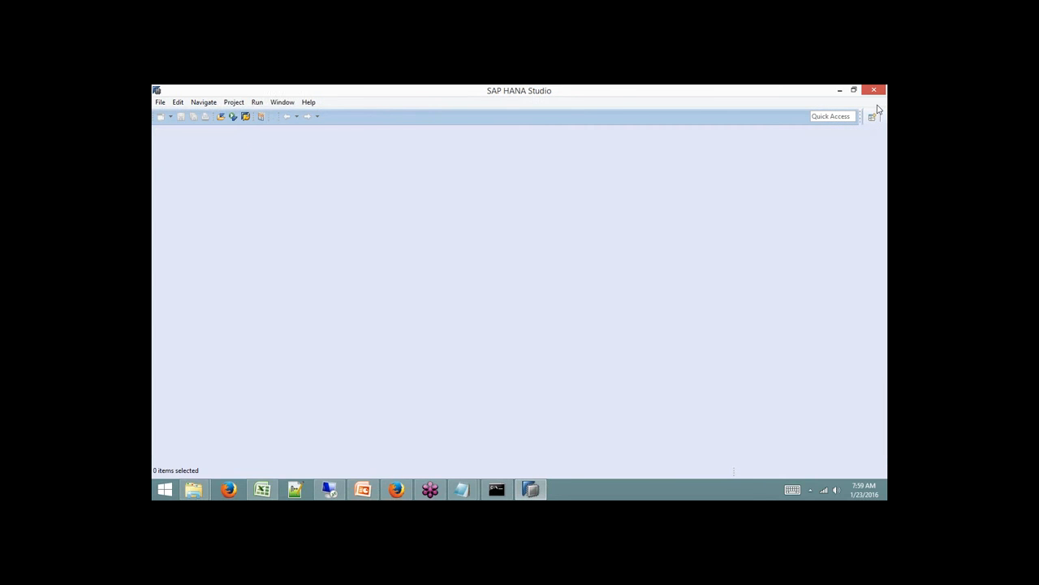
# Open a fresh SAP HANA Modeler perspective and activate its Quick View.
pyautogui.click(873, 117)
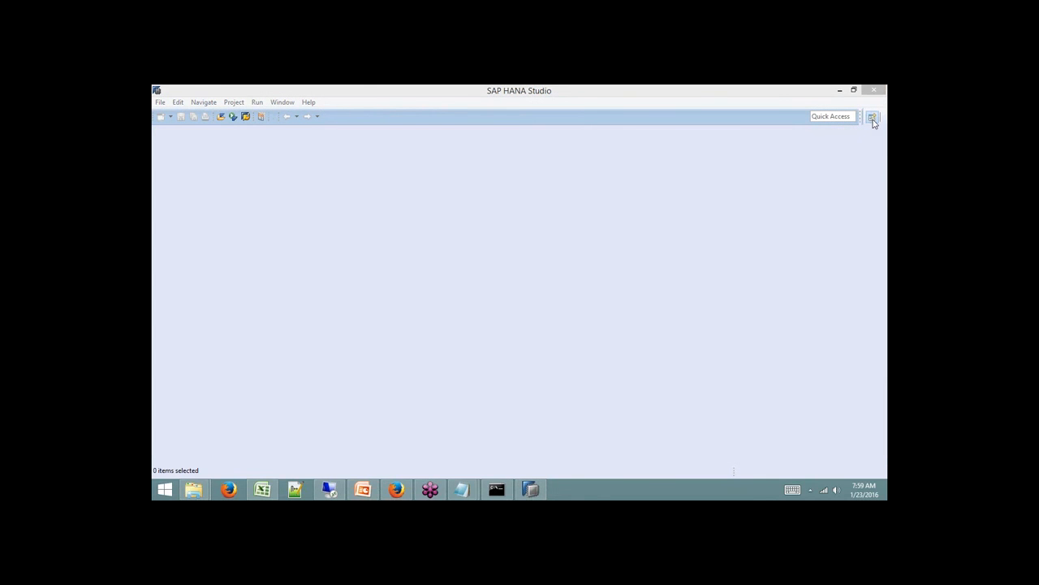
pyautogui.click(499, 279)
pyautogui.click(529, 343)
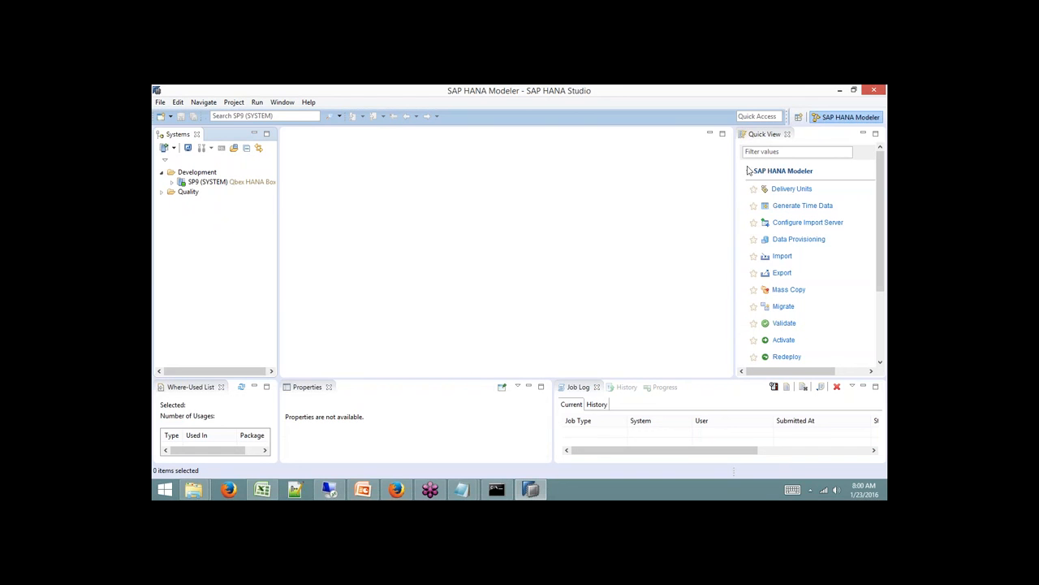
pyautogui.click(768, 135)
# Close Quick View, Job Log, History, Progress, Properties and Where-Used List, then widen Systems.
pyautogui.click(232, 241)
pyautogui.click(786, 136)
pyautogui.click(786, 135)
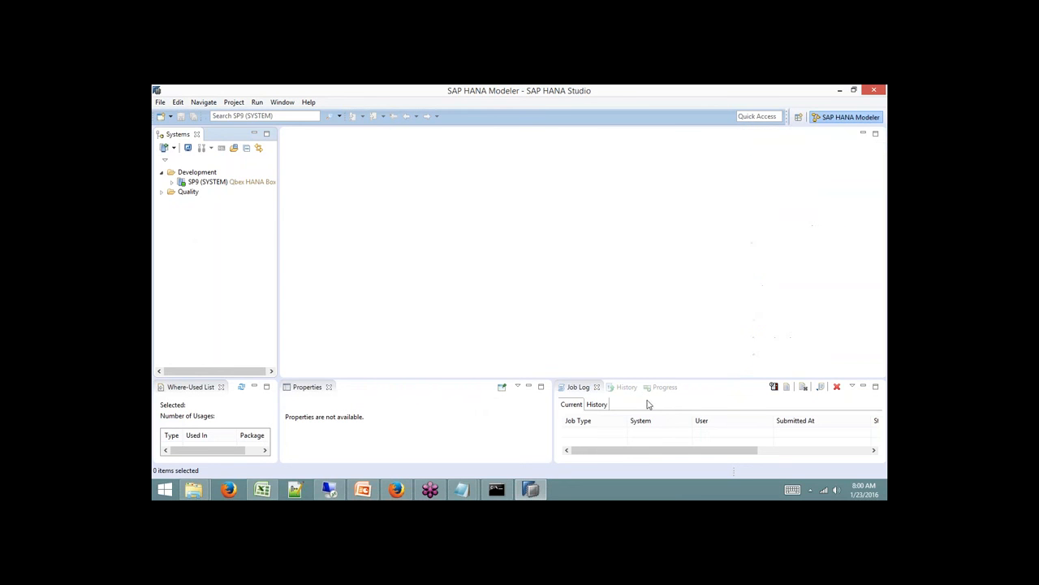
pyautogui.click(598, 387)
pyautogui.click(598, 388)
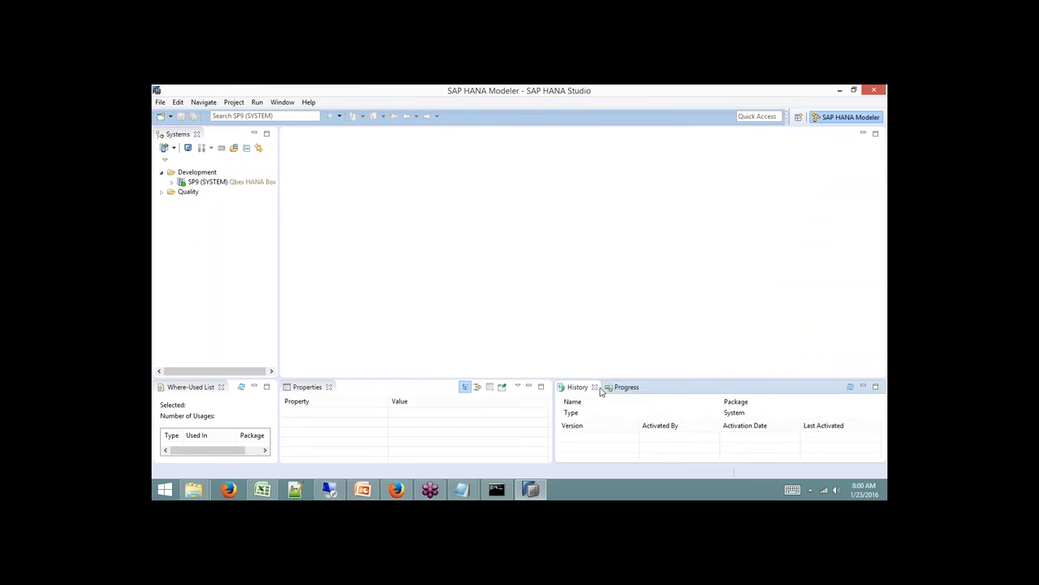
pyautogui.click(597, 388)
pyautogui.click(599, 389)
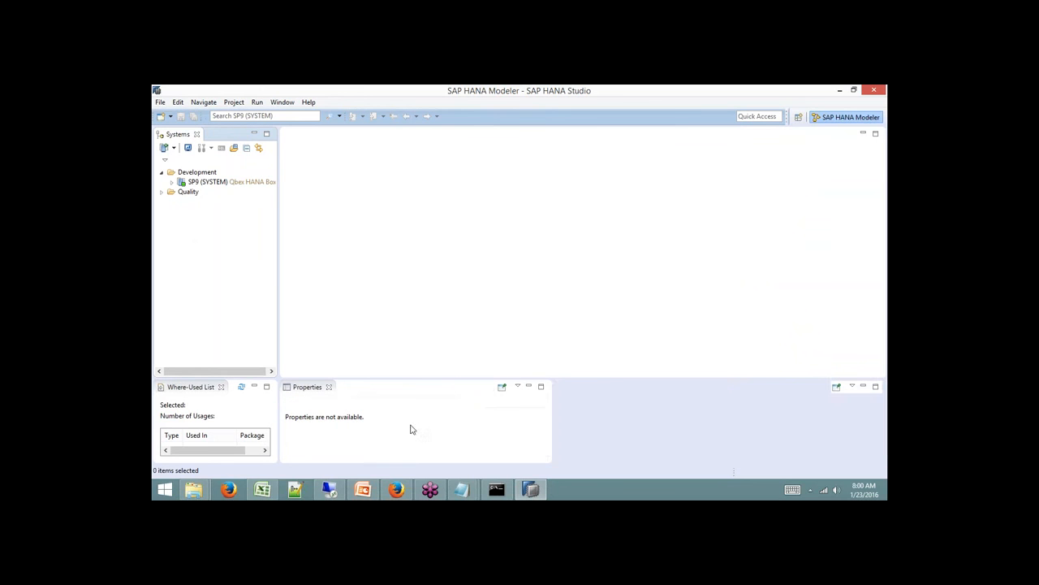
pyautogui.click(329, 386)
pyautogui.click(220, 386)
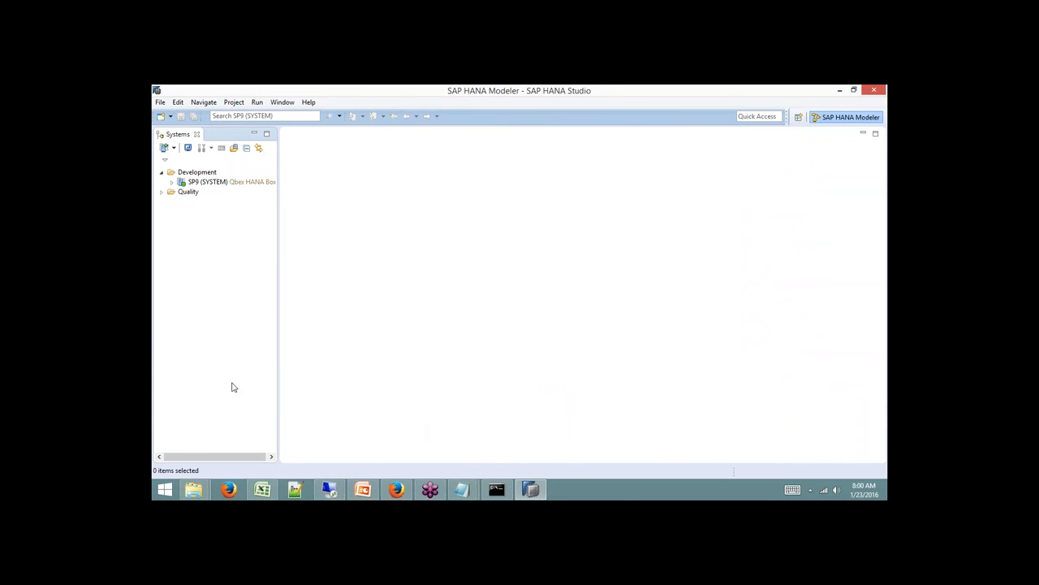
pyautogui.moveTo(281, 221); pyautogui.dragTo(303, 219)
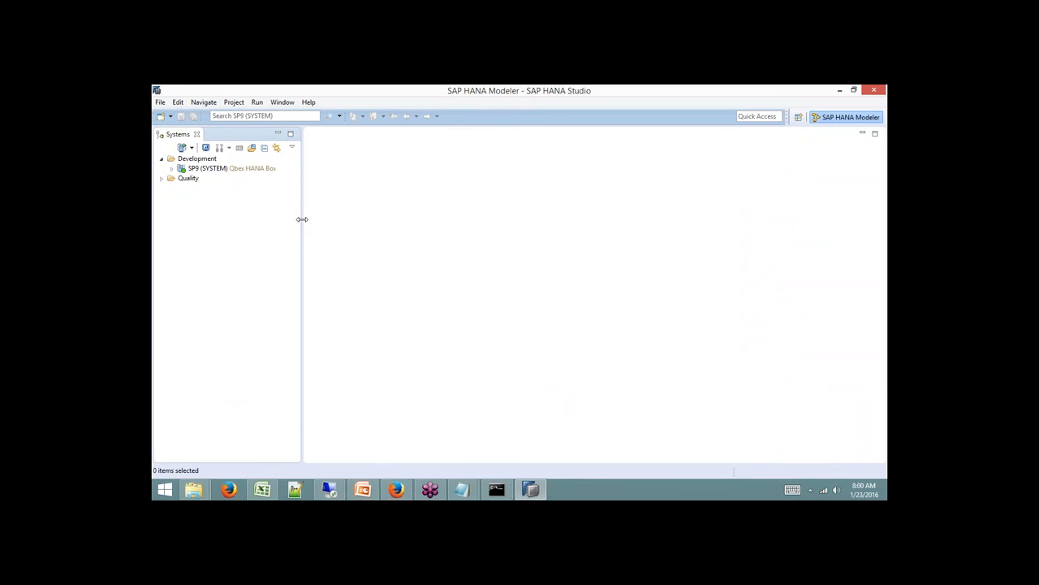
pyautogui.click(224, 170)
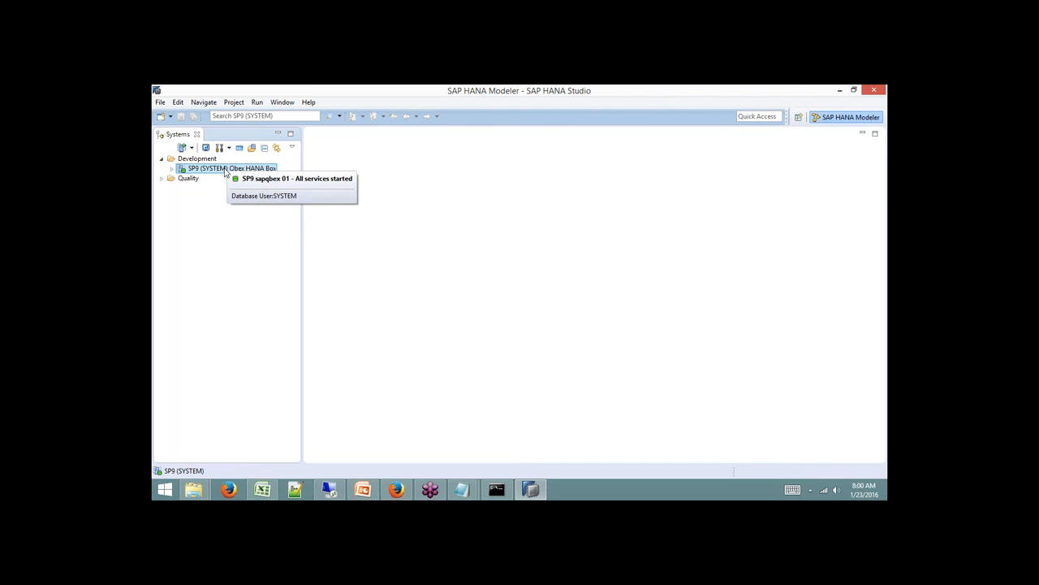
# Expand SP9 and click through its Catalog, Provisioning, Content and Security folders.
pyautogui.click(172, 169)
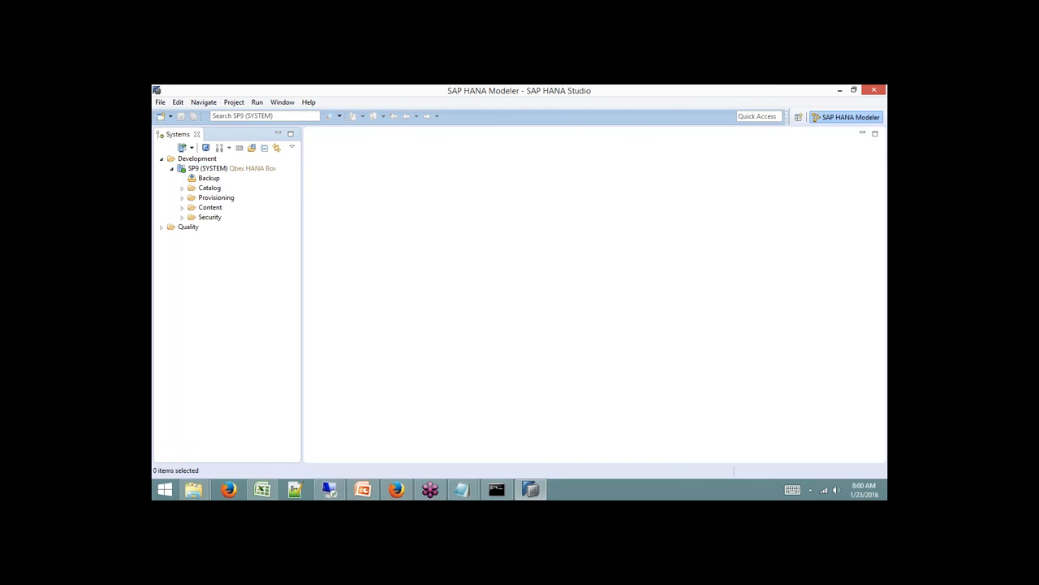
pyautogui.click(215, 191)
pyautogui.click(214, 199)
pyautogui.click(213, 208)
pyautogui.click(210, 218)
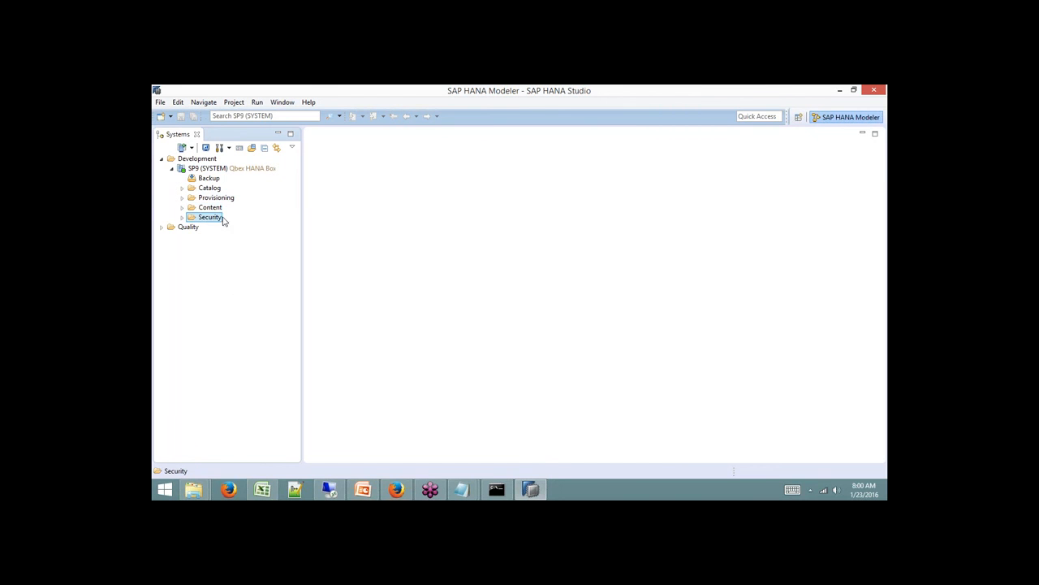
pyautogui.click(216, 189)
pyautogui.click(218, 199)
pyautogui.click(217, 208)
pyautogui.click(212, 218)
pyautogui.click(209, 188)
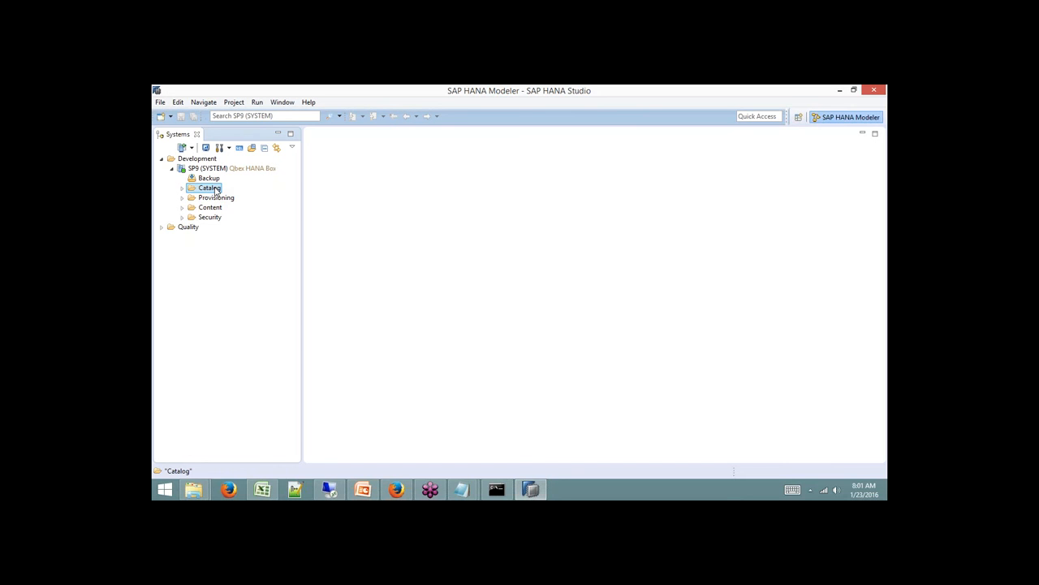
# Expand SP9's Catalog and widen the Systems panel to show schemas 1QBEX through _SYS_XS.
pyautogui.click(182, 187)
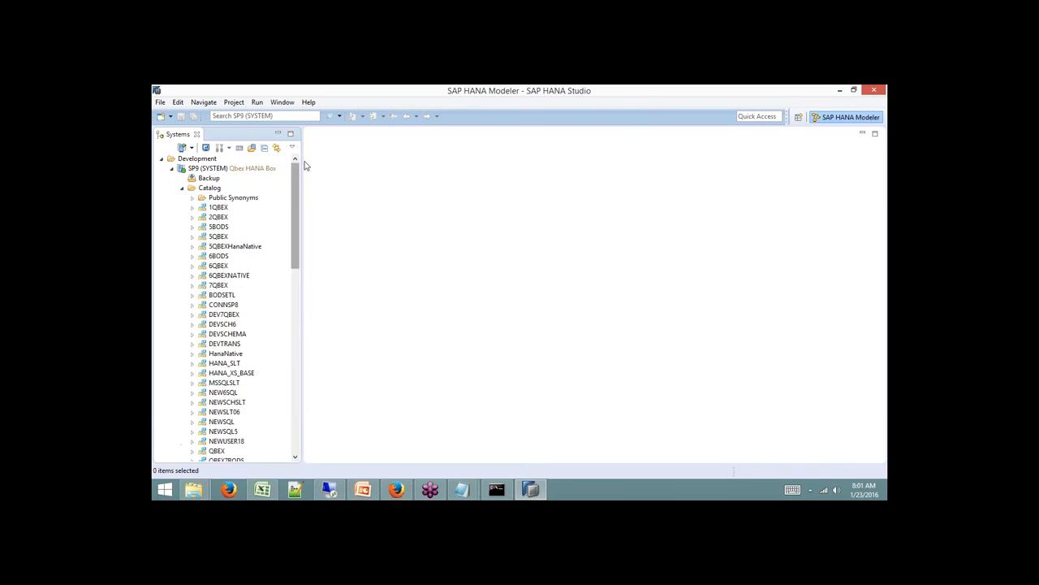
pyautogui.moveTo(304, 163); pyautogui.dragTo(390, 166)
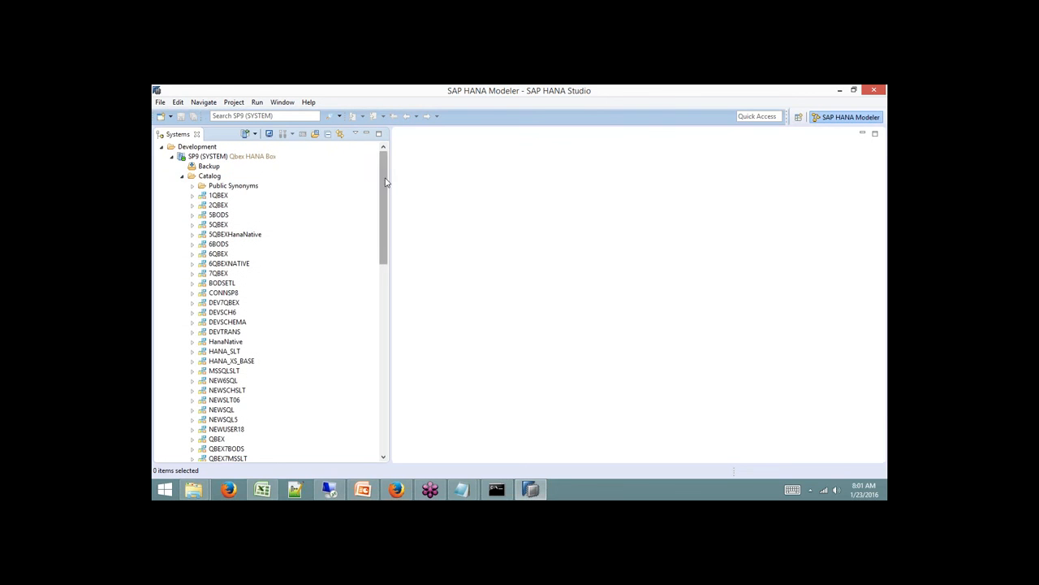
pyautogui.click(218, 205)
pyautogui.click(224, 215)
pyautogui.moveTo(385, 205); pyautogui.dragTo(389, 379)
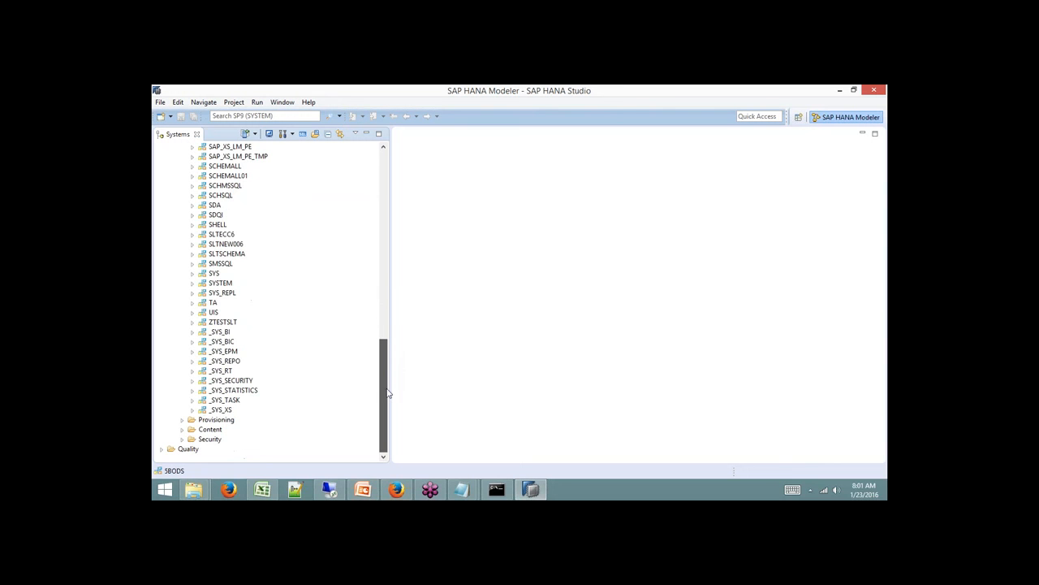
pyautogui.scroll(-1, 352, 386)
pyautogui.scroll(15, 306, 421)
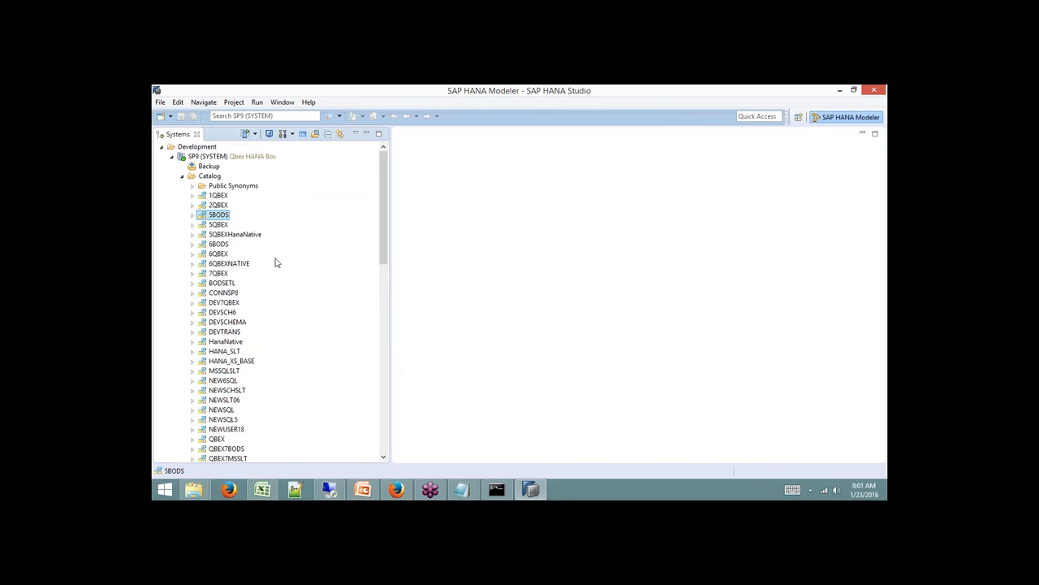
pyautogui.moveTo(389, 163); pyautogui.dragTo(390, 371)
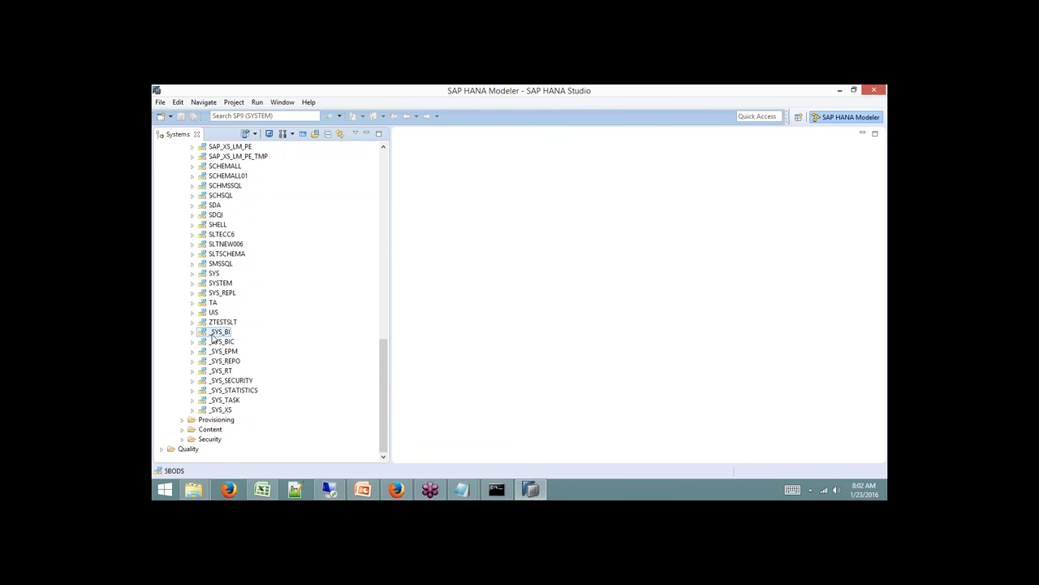
# Browse the schema list, selecting _SYS_BIC, _SYS_STATISTICS, ZTESTSLT and _SYS_XS.
pyautogui.click(229, 341)
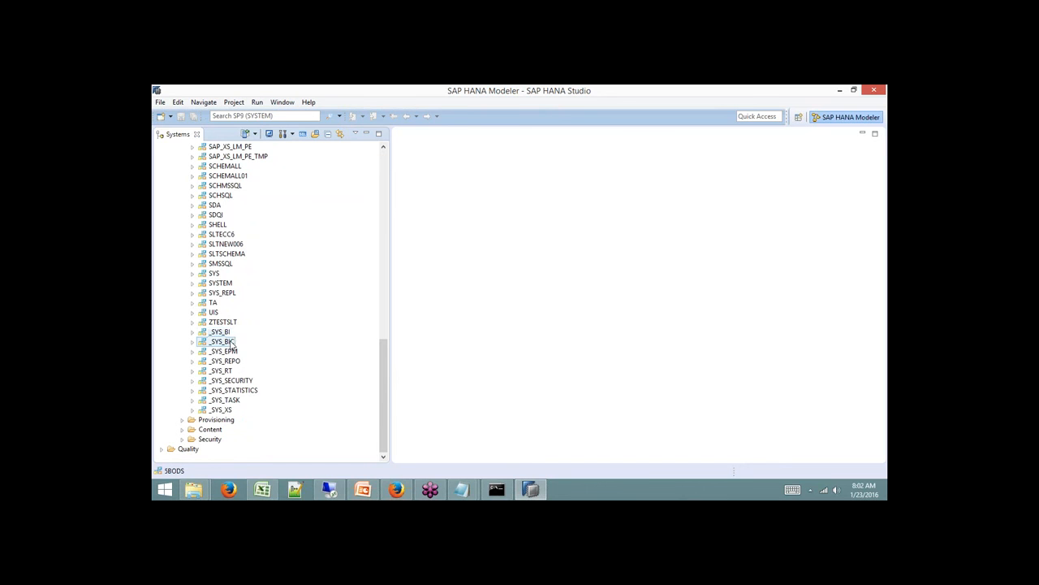
pyautogui.click(229, 389)
pyautogui.click(219, 322)
pyautogui.click(227, 410)
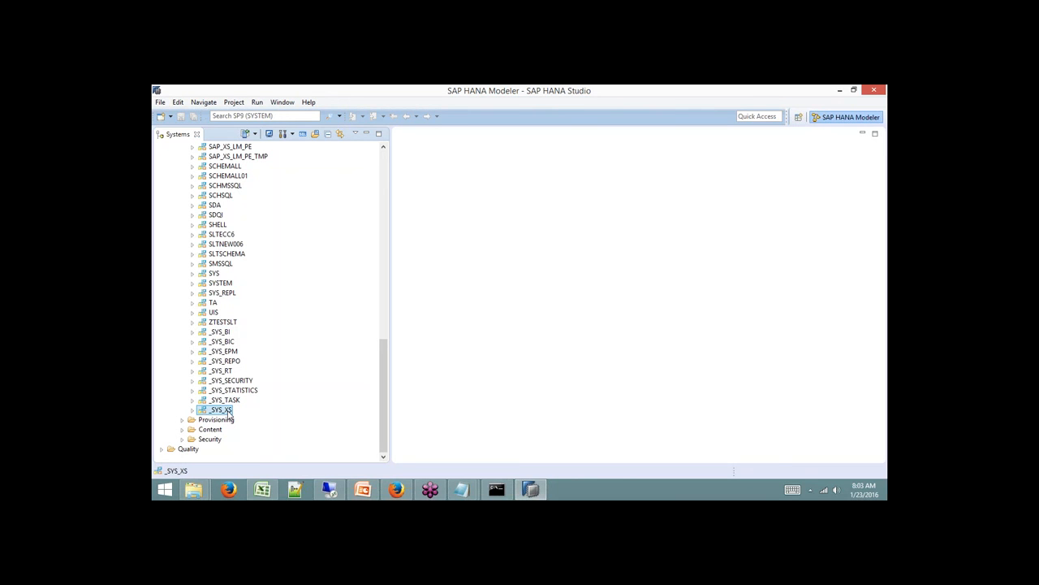
pyautogui.click(235, 390)
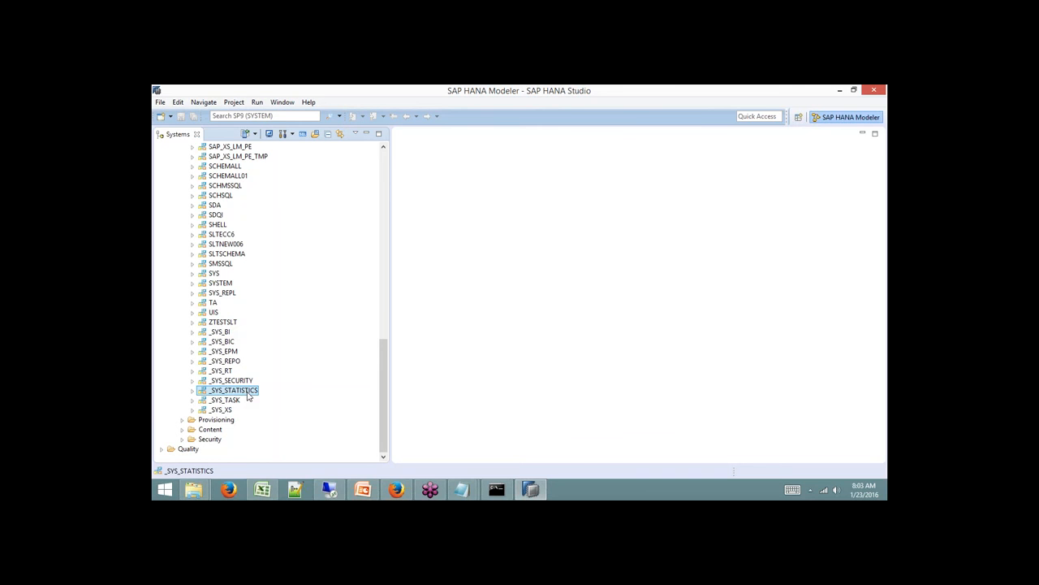
pyautogui.click(385, 163)
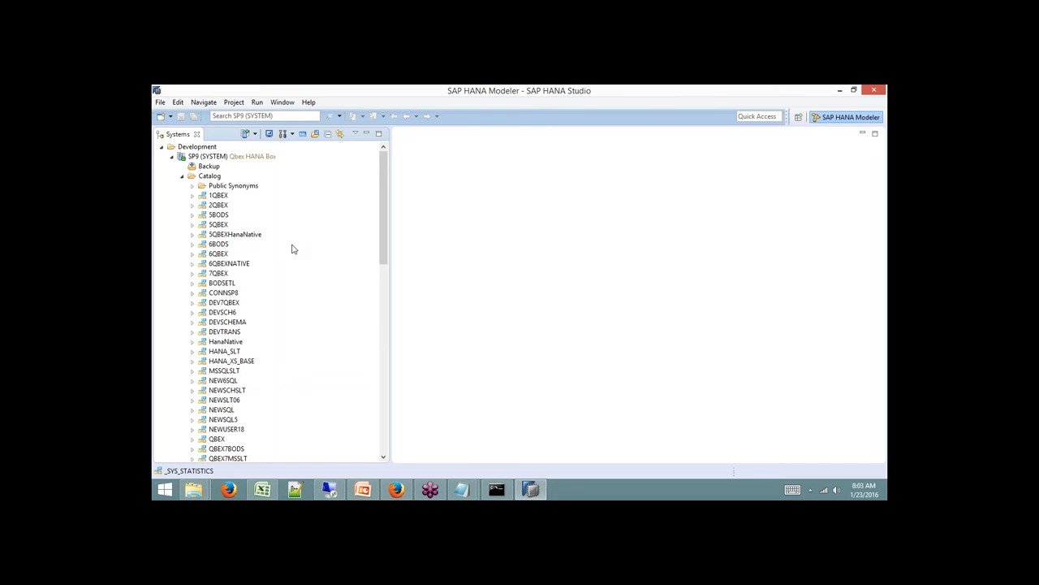
# Apply a QBEX filter to SP9's Catalog and list the matching schemas, 1QBEX through QBEXSQL.
pyautogui.doubleClick(208, 178)
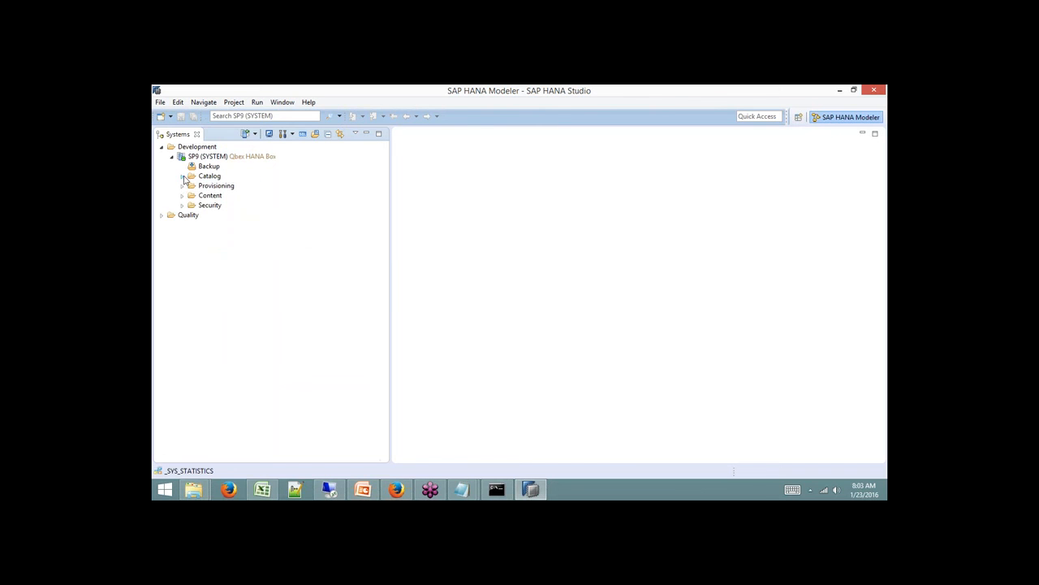
pyautogui.rightClick(210, 179)
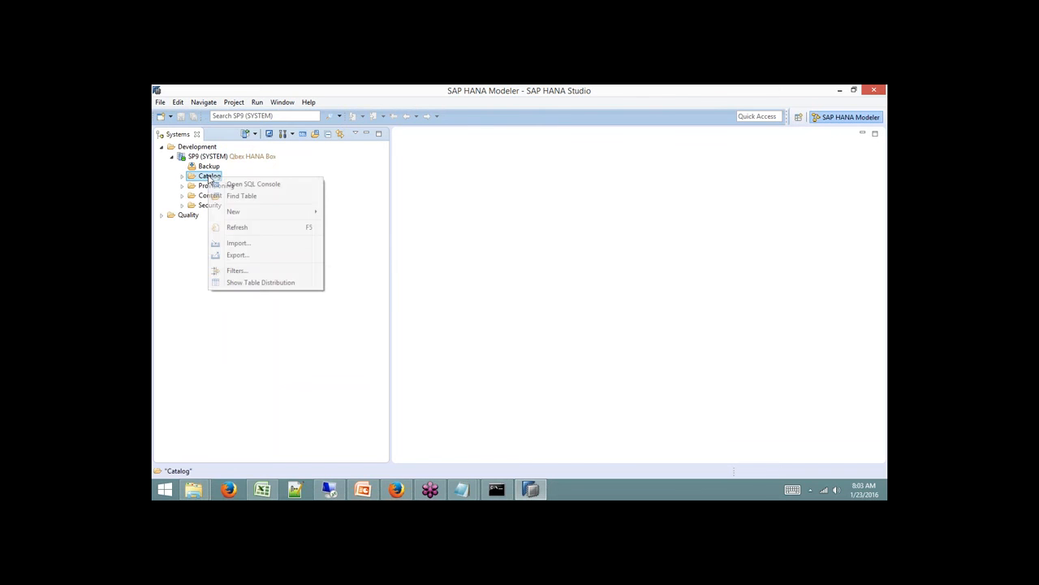
pyautogui.click(240, 270)
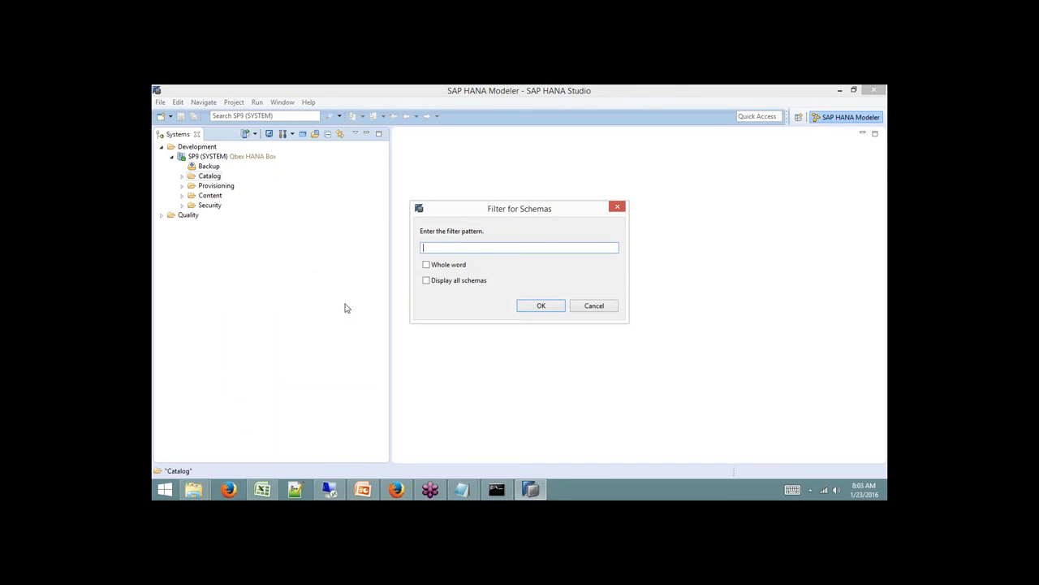
pyautogui.write('QBEX')
pyautogui.press('Return')
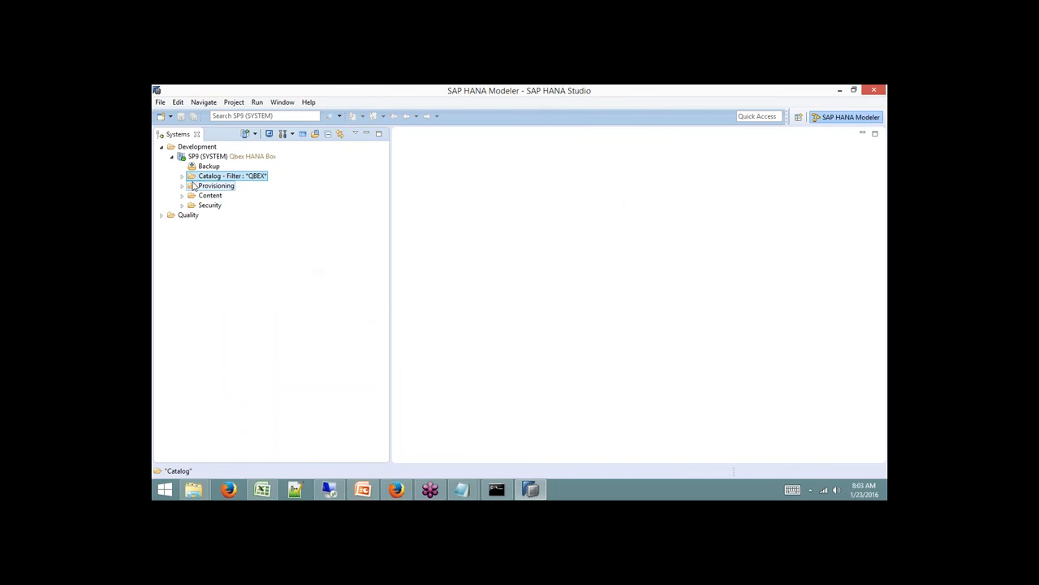
pyautogui.click(182, 176)
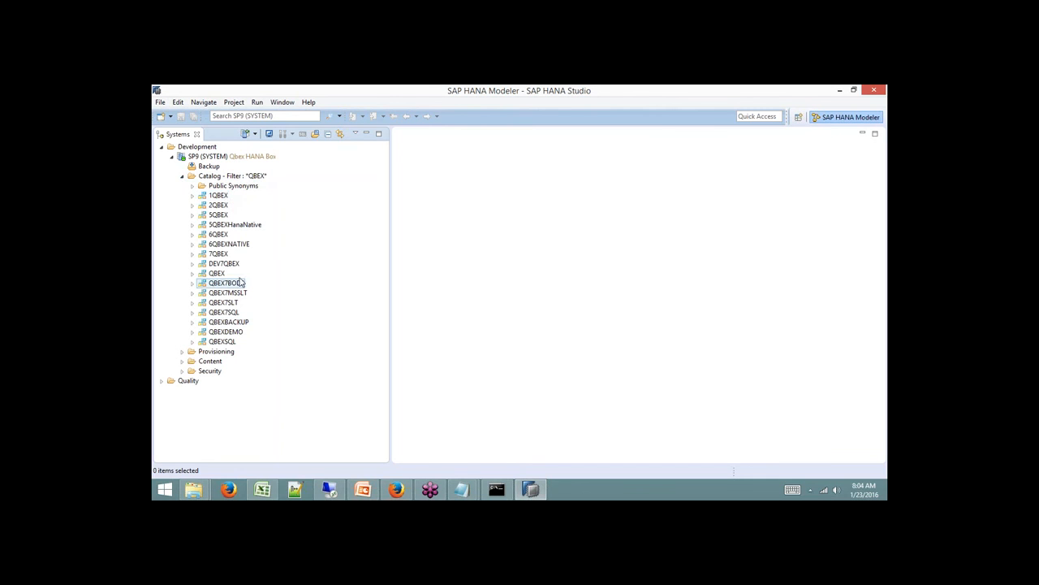
# Expand the 7QBEX schema and its Tables folder, listing AUDIT_TABLE through TestDemo3.
pyautogui.click(213, 255)
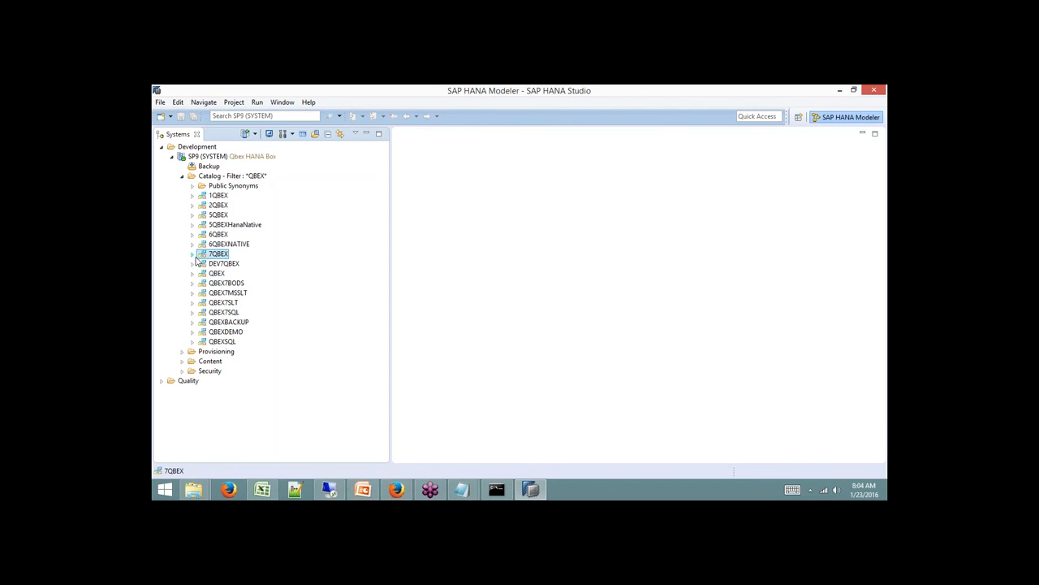
pyautogui.click(192, 254)
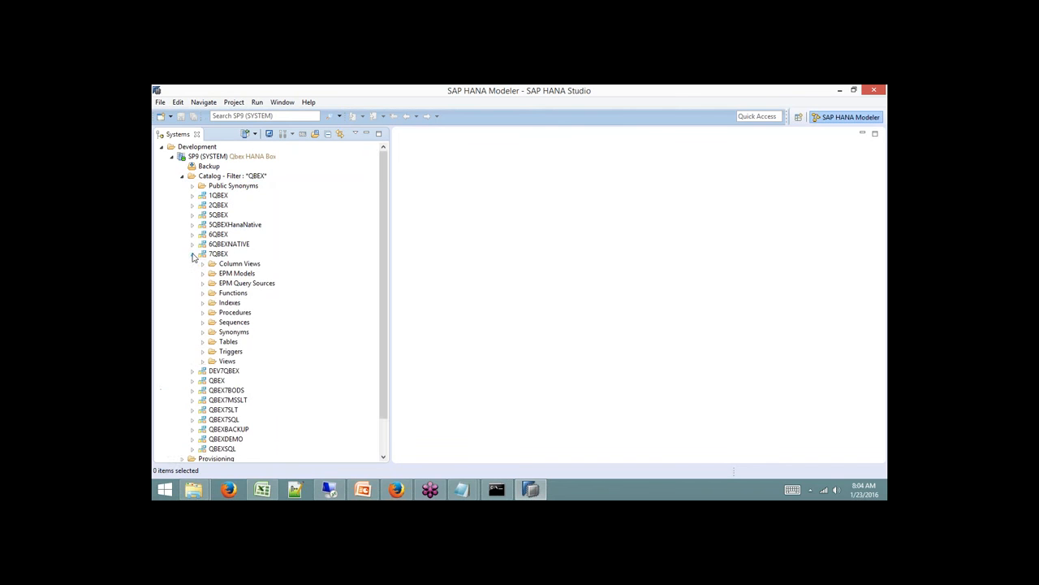
pyautogui.scroll(-1, 195, 257)
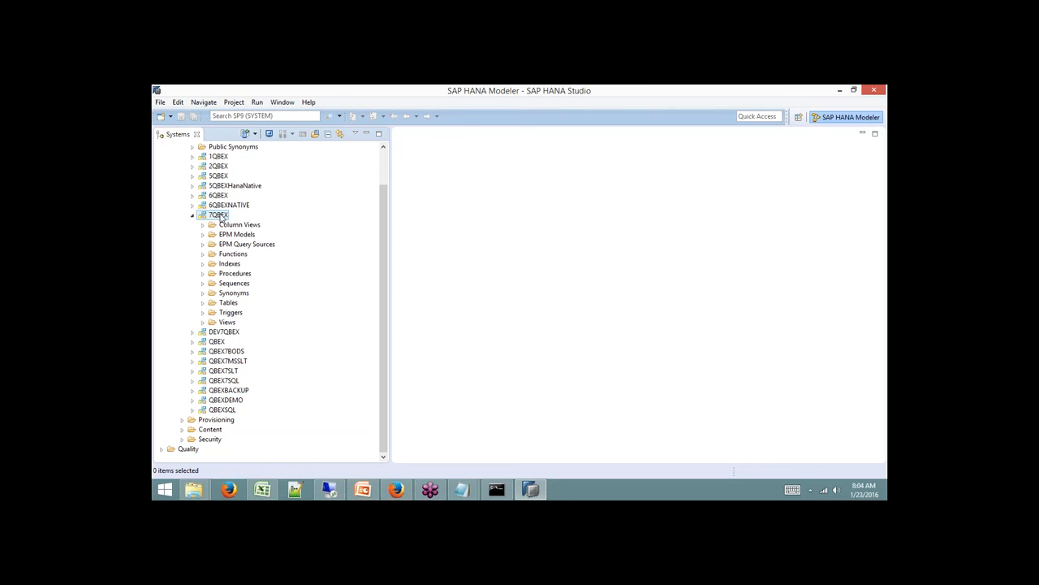
pyautogui.click(223, 215)
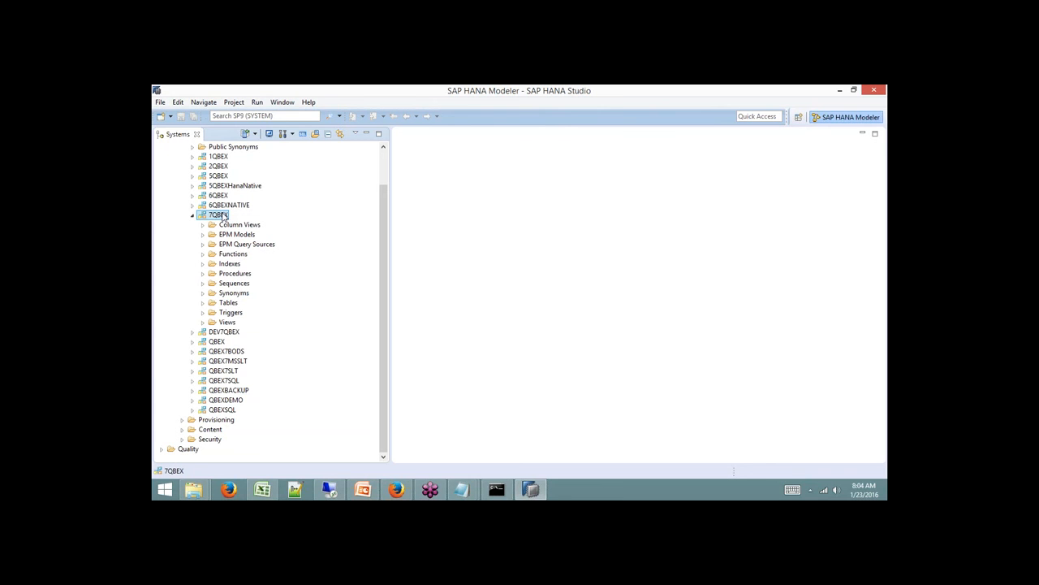
pyautogui.click(203, 305)
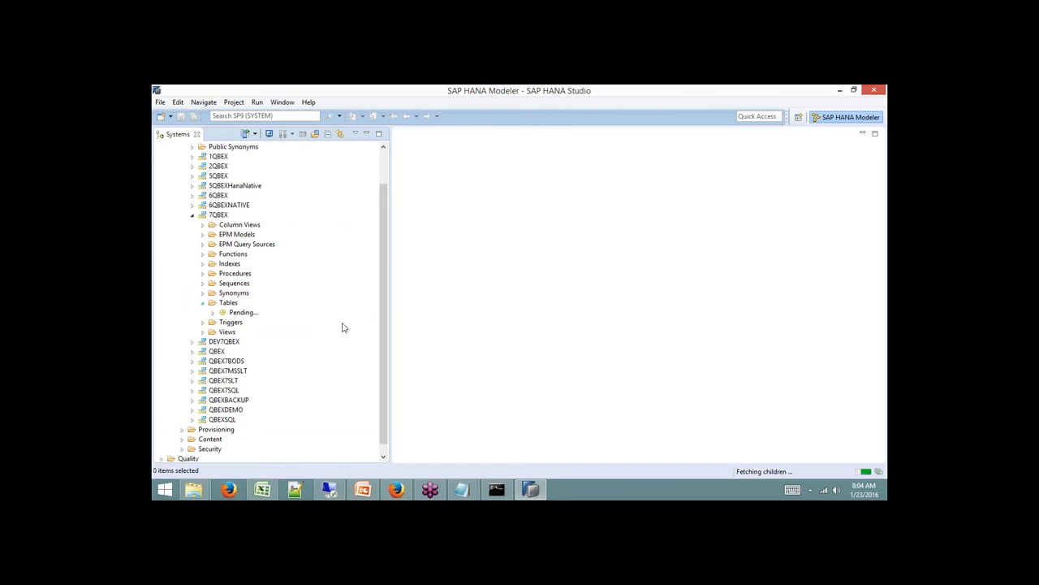
pyautogui.moveTo(383, 248); pyautogui.dragTo(388, 286)
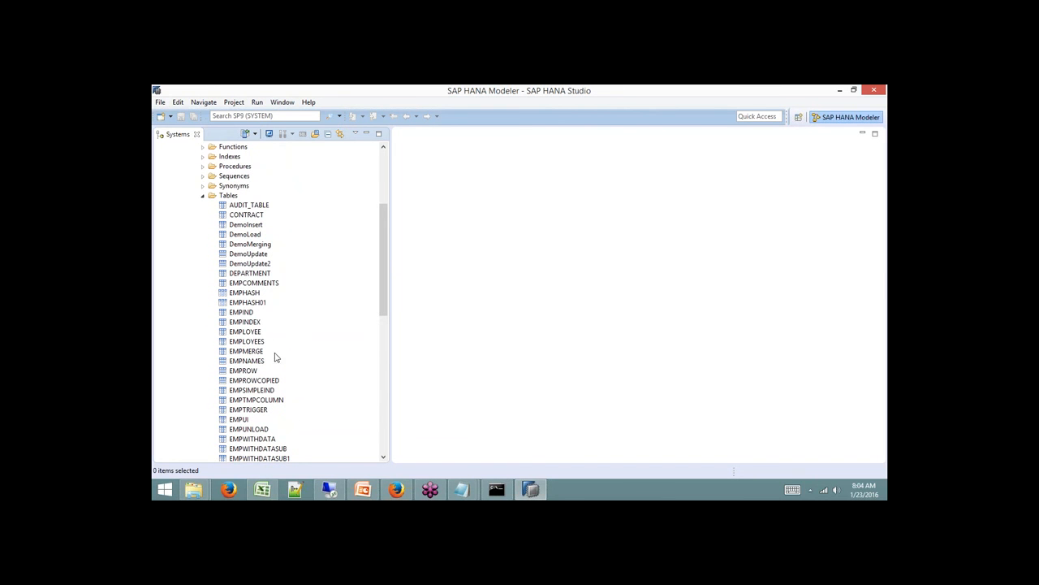
pyautogui.rightClick(269, 440)
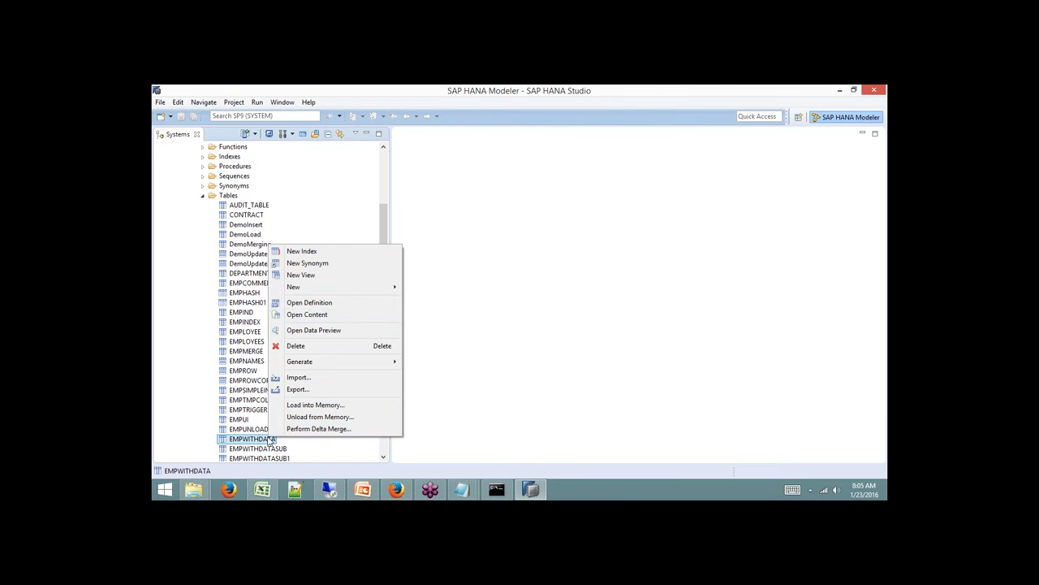
pyautogui.click(321, 320)
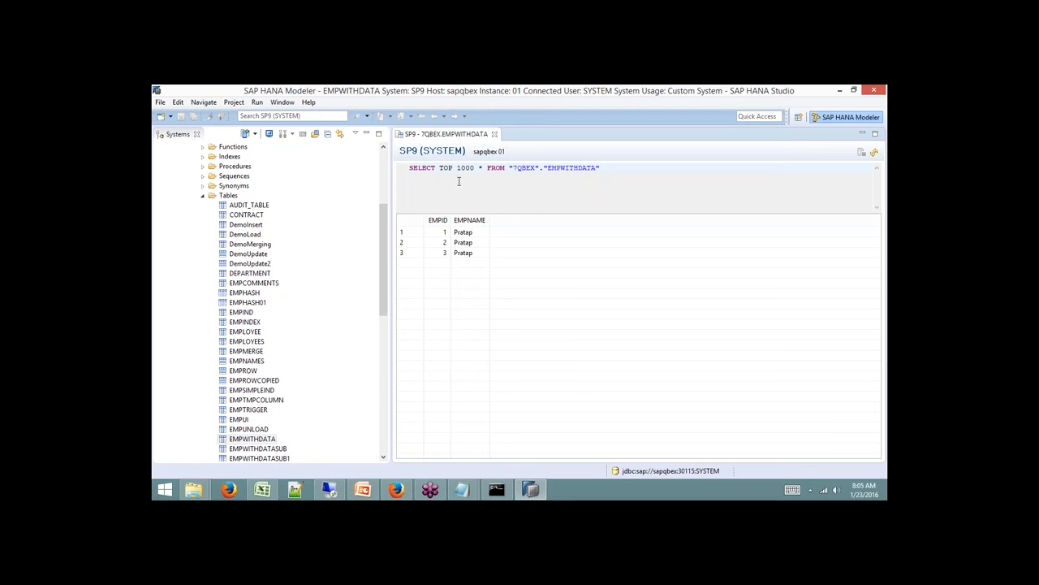
pyautogui.moveTo(410, 168); pyautogui.dragTo(603, 166)
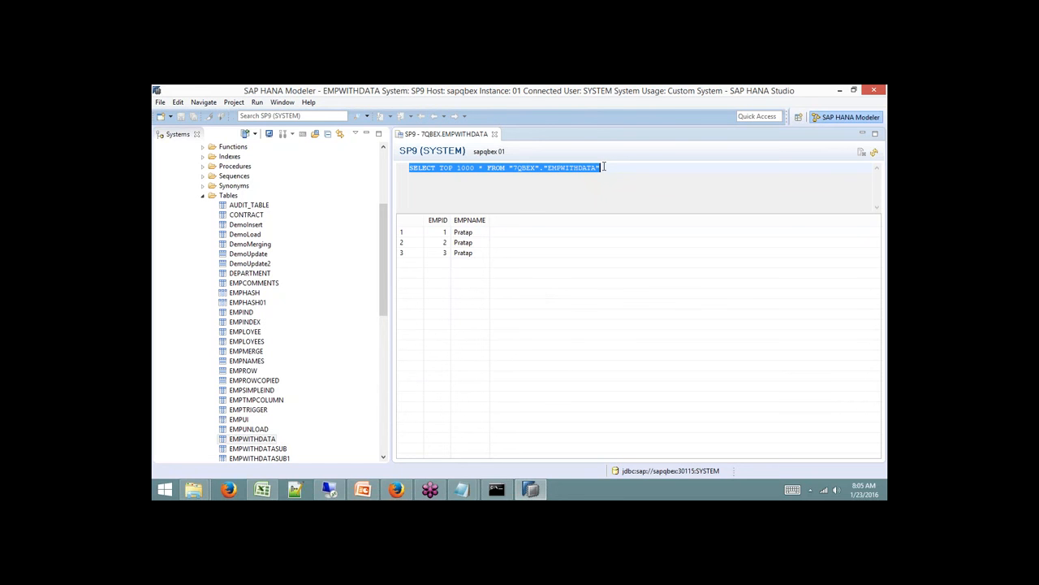
pyautogui.click(494, 134)
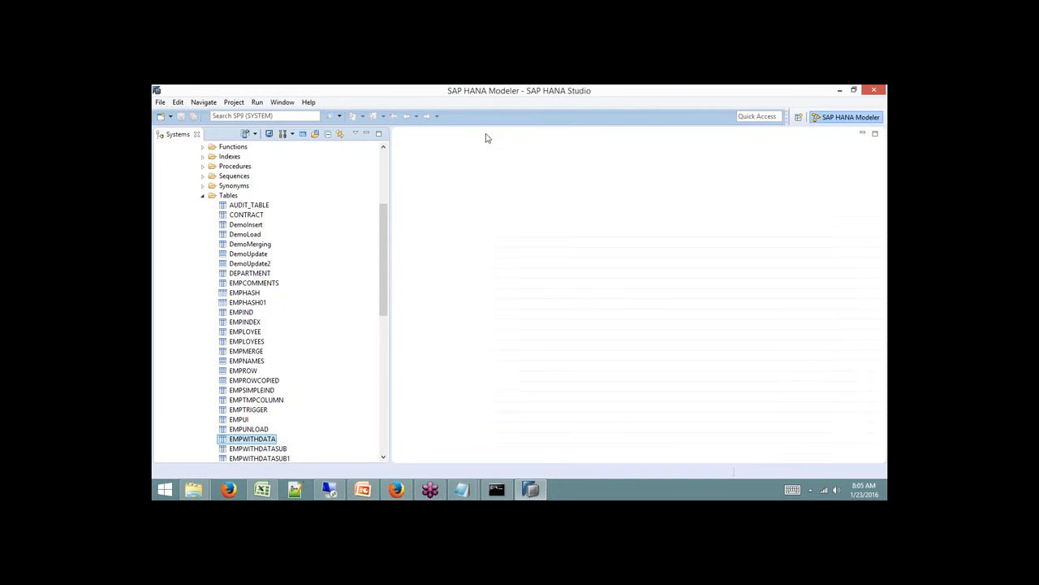
# Collapse 7QBEX's Tables folder and expand Views, showing CUSTSALES and viewname.
pyautogui.click(202, 196)
pyautogui.click(202, 322)
pyautogui.click(243, 332)
pyautogui.click(245, 342)
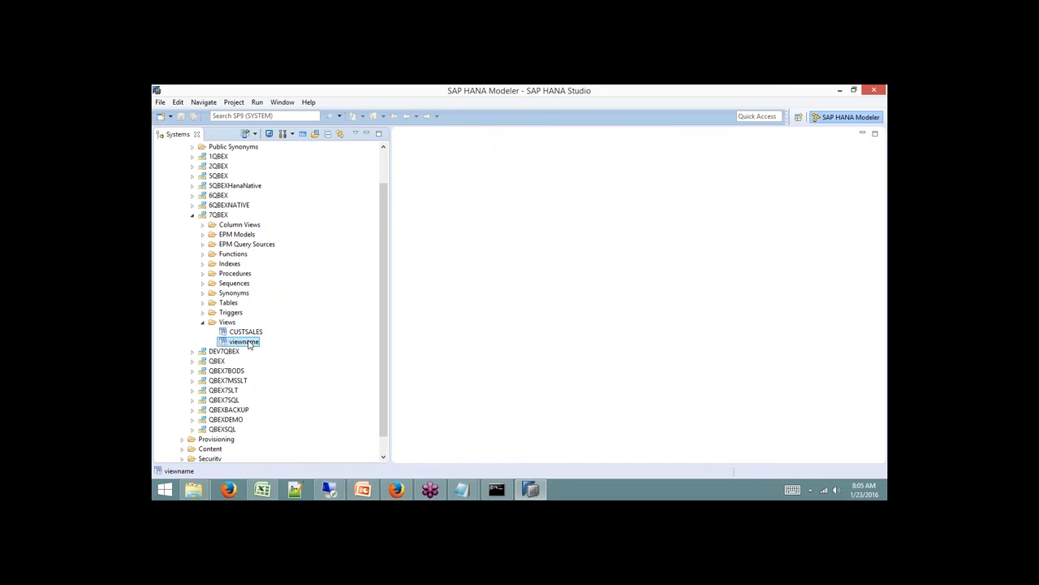
# Review the CUSTSALES CREATE VIEW statement, close it, and expand the Triggers folder.
pyautogui.doubleClick(247, 331)
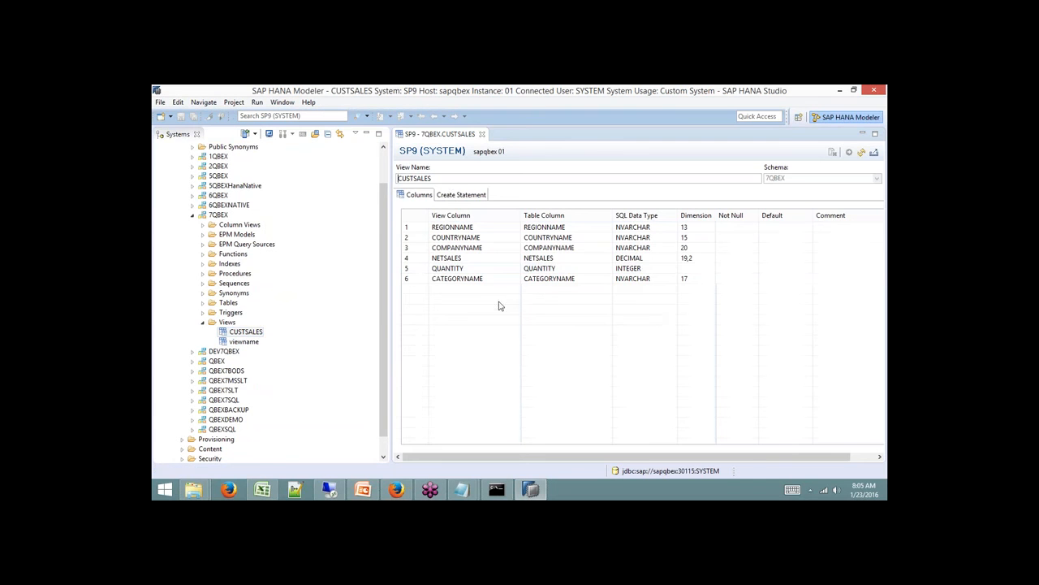
pyautogui.click(471, 198)
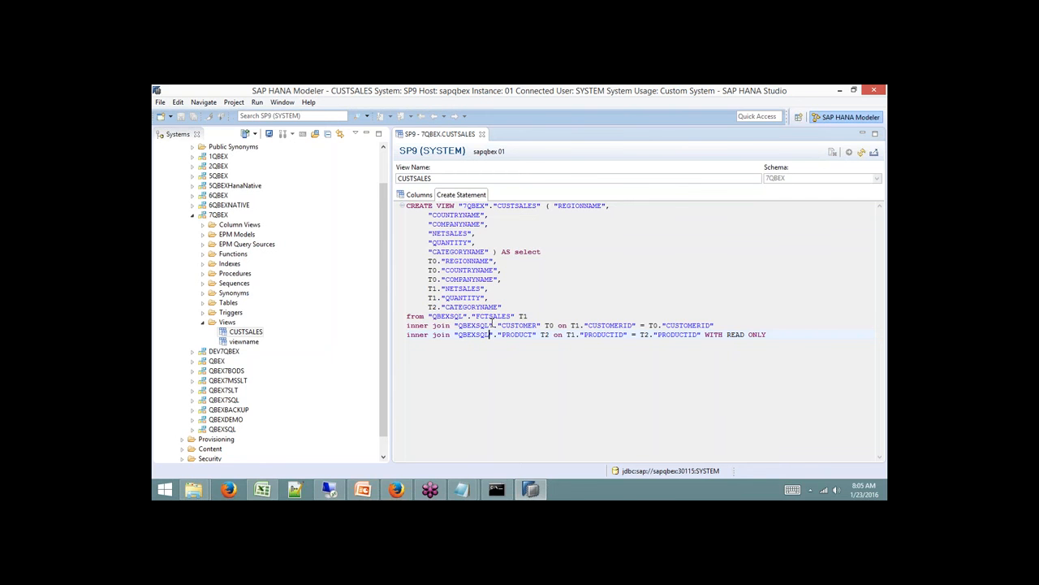
pyautogui.click(482, 133)
pyautogui.click(203, 313)
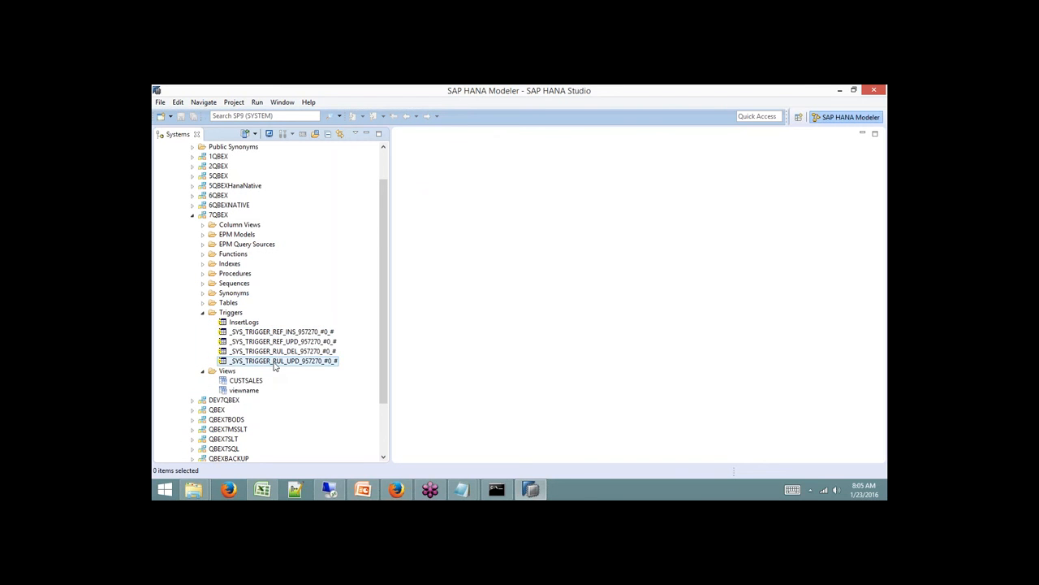
# Expand 7QBEX's Synonyms, Sequences, Procedures (Add2Numbers onward) and Indexes (three indexes) folders.
pyautogui.click(201, 293)
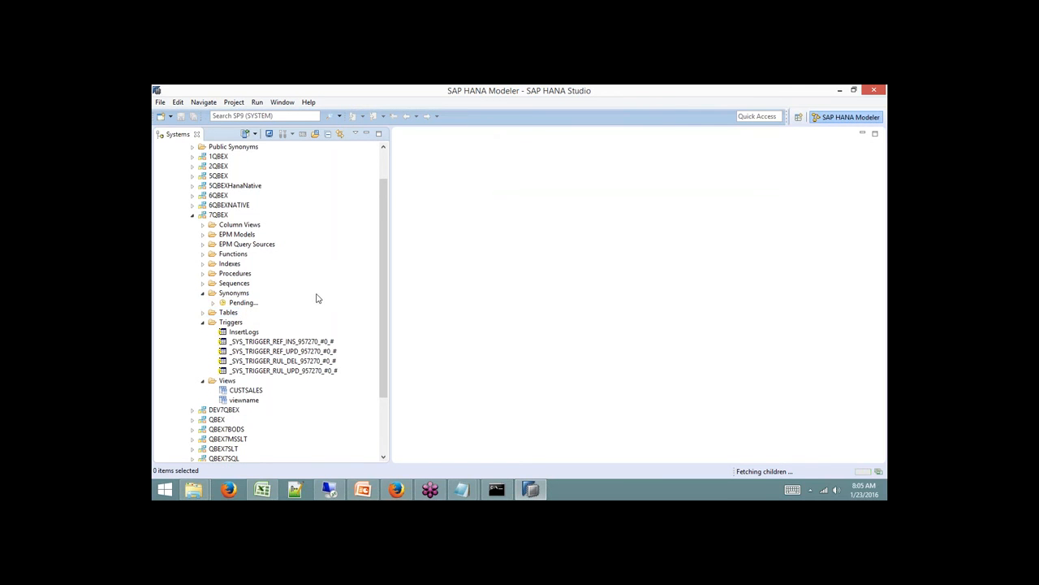
pyautogui.click(202, 284)
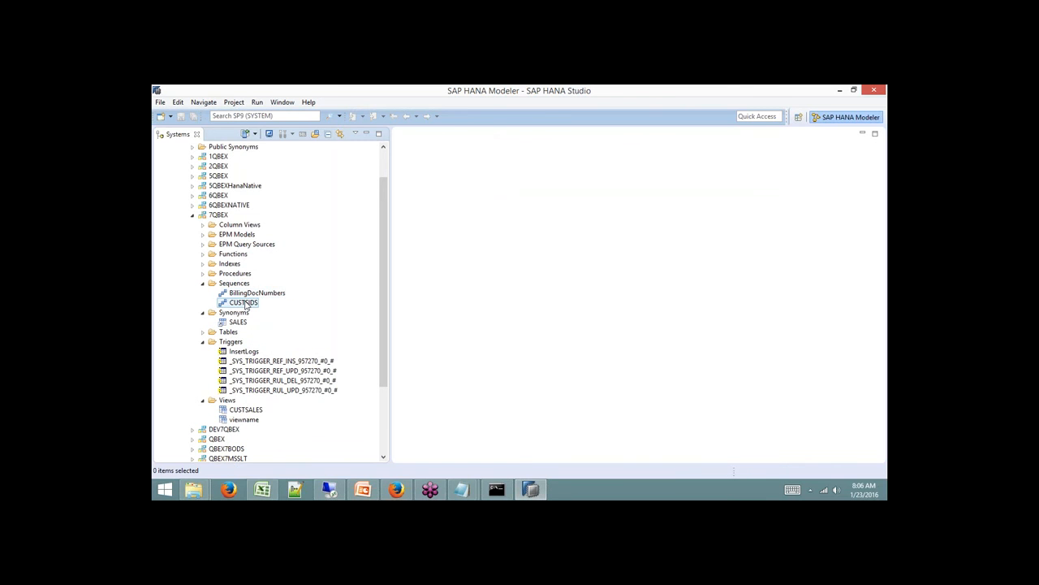
pyautogui.click(201, 275)
pyautogui.scroll(-7, 260, 299)
pyautogui.scroll(5, 260, 305)
pyautogui.scroll(1, 260, 304)
pyautogui.click(203, 235)
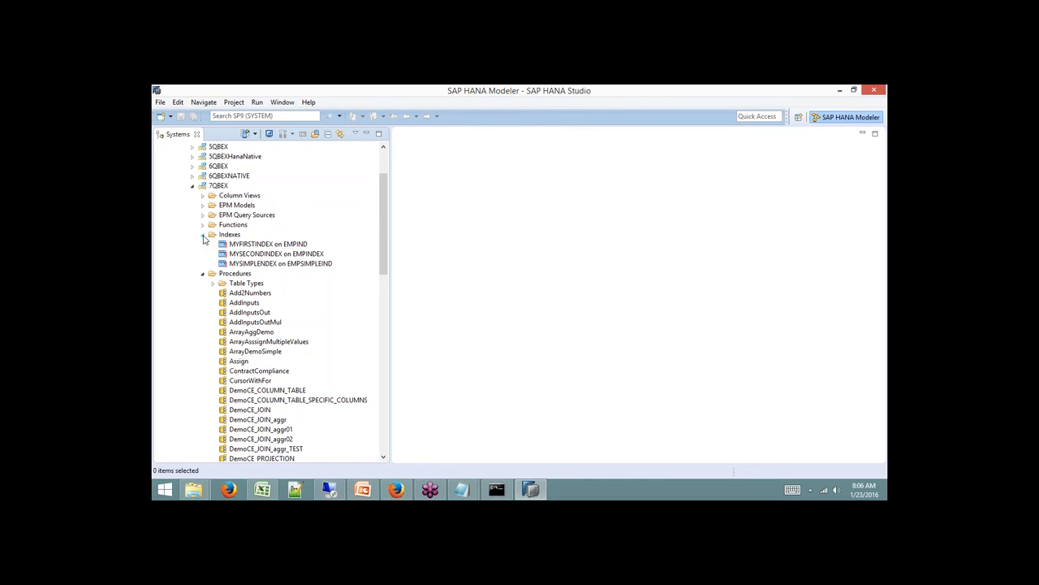
# Expand 7QBEX's Functions (ADD, ReturnTable) and Column Views (CONTRACT_COMPLIANCE, Employee List, QUERYVIEW_SALES).
pyautogui.click(203, 225)
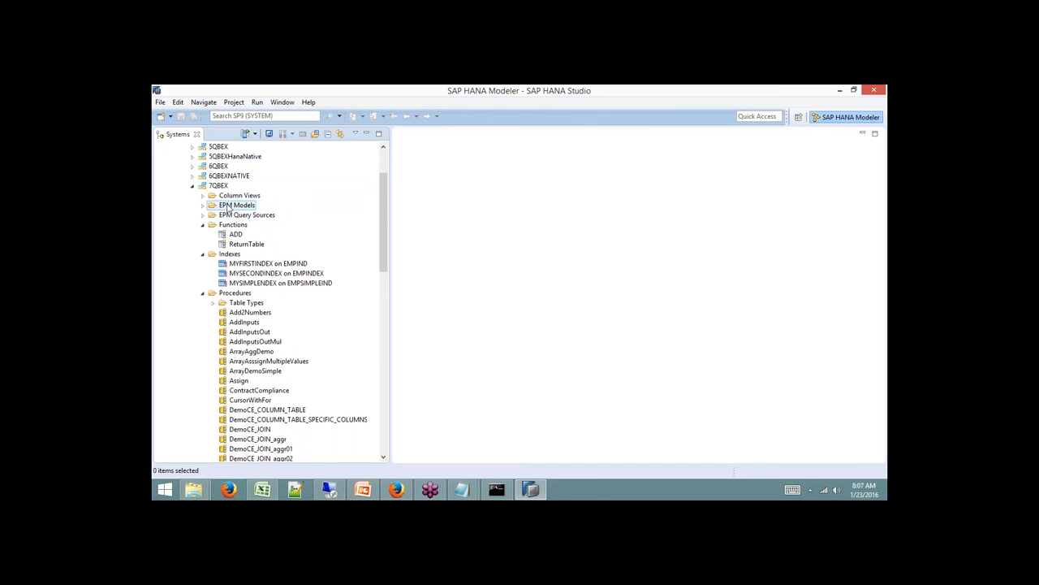
pyautogui.click(204, 197)
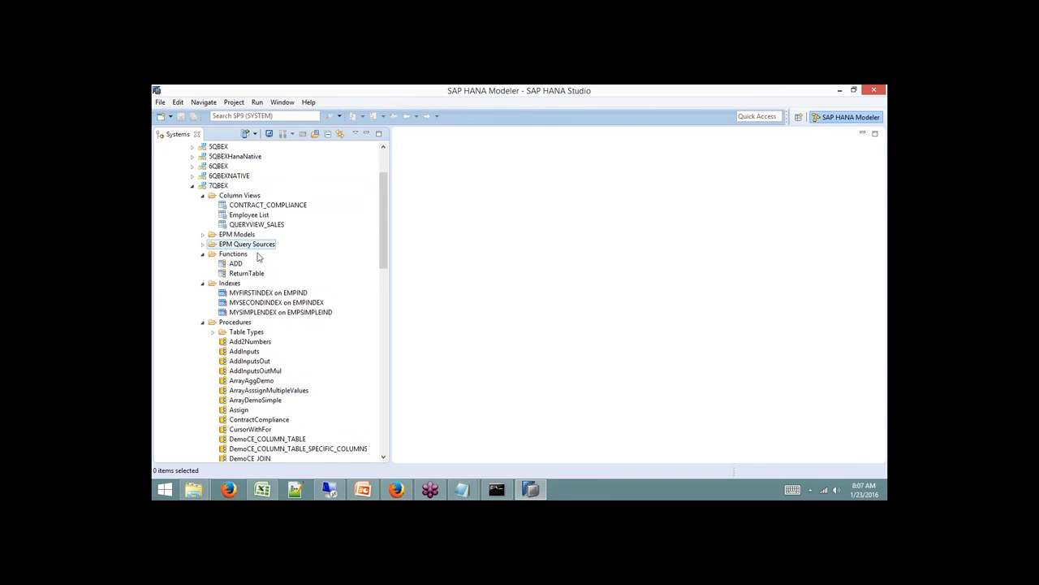
pyautogui.moveTo(386, 201); pyautogui.dragTo(395, 434)
pyautogui.scroll(15, 406, 374)
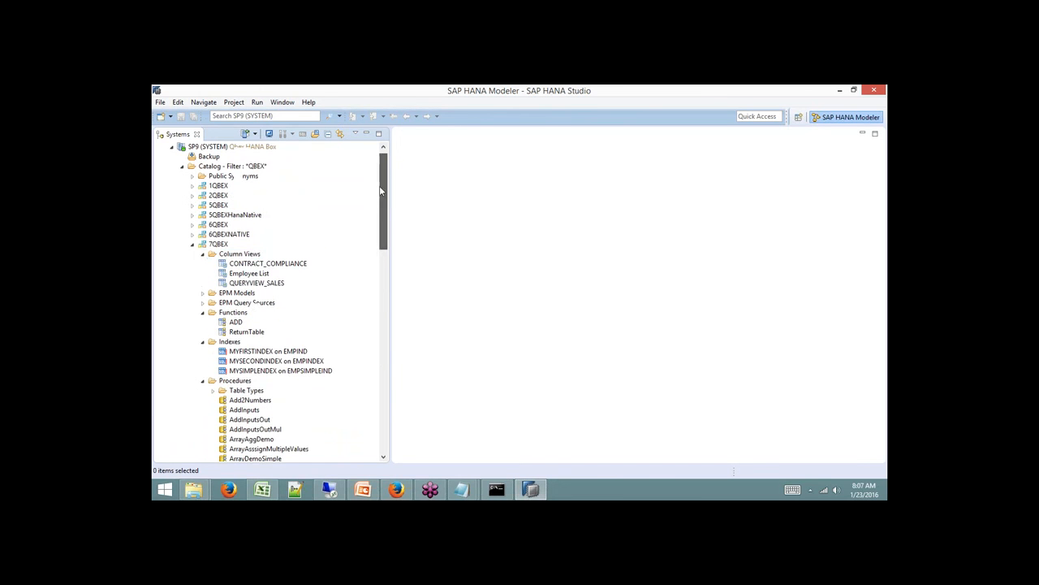
# Collapse all eight 7QBEX subfolders, then the 7QBEX schema and the filtered Catalog.
pyautogui.click(203, 254)
pyautogui.click(202, 283)
pyautogui.click(202, 292)
pyautogui.click(202, 302)
pyautogui.click(202, 312)
pyautogui.click(202, 321)
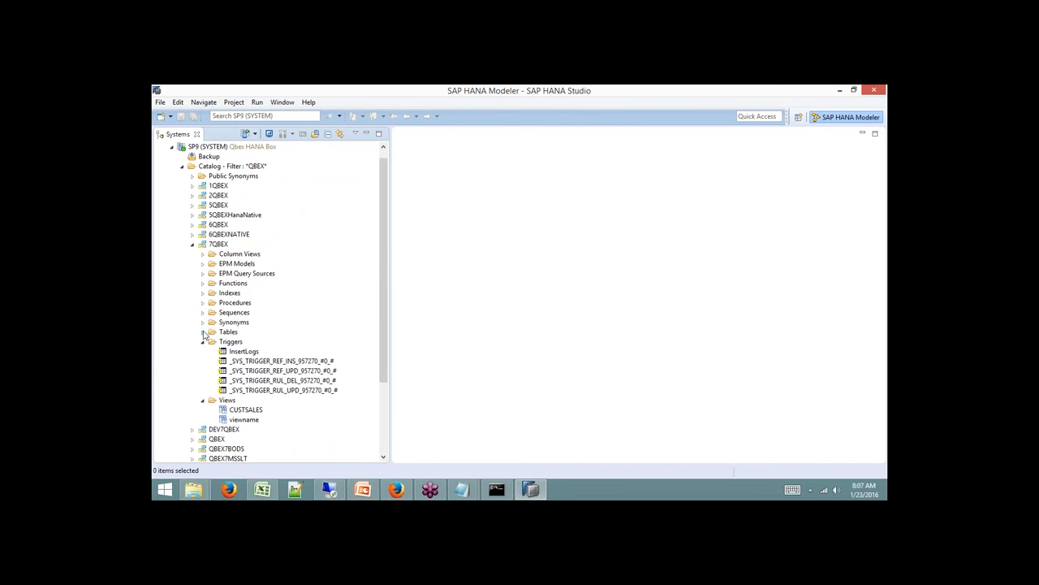
pyautogui.click(202, 342)
pyautogui.click(202, 350)
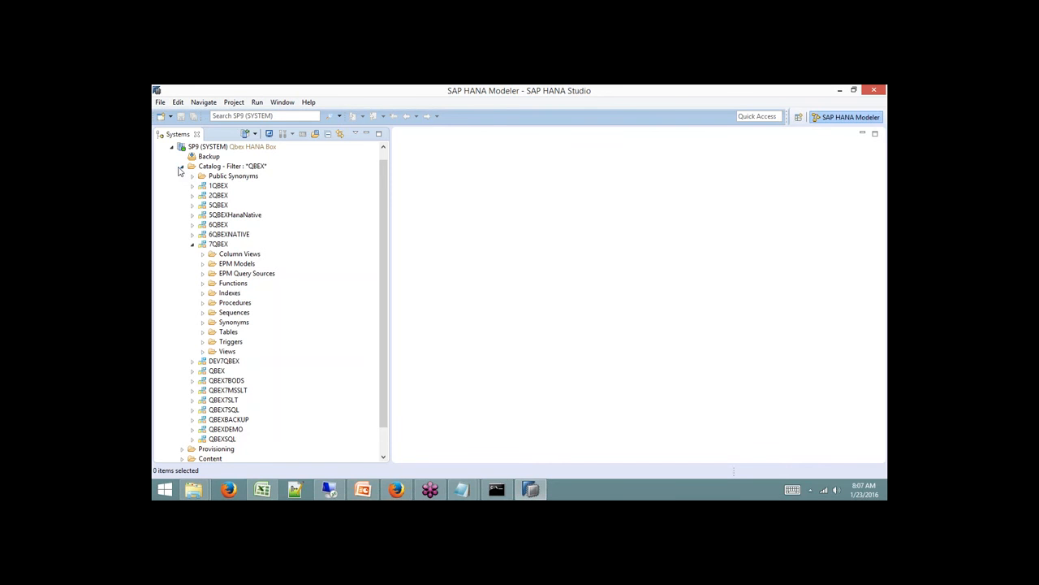
pyautogui.click(192, 245)
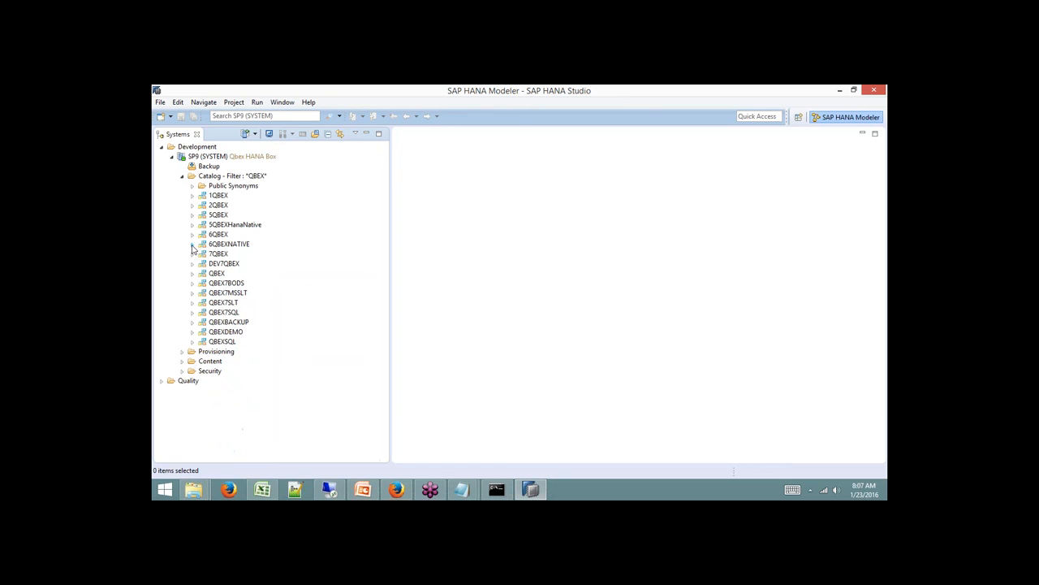
pyautogui.click(182, 177)
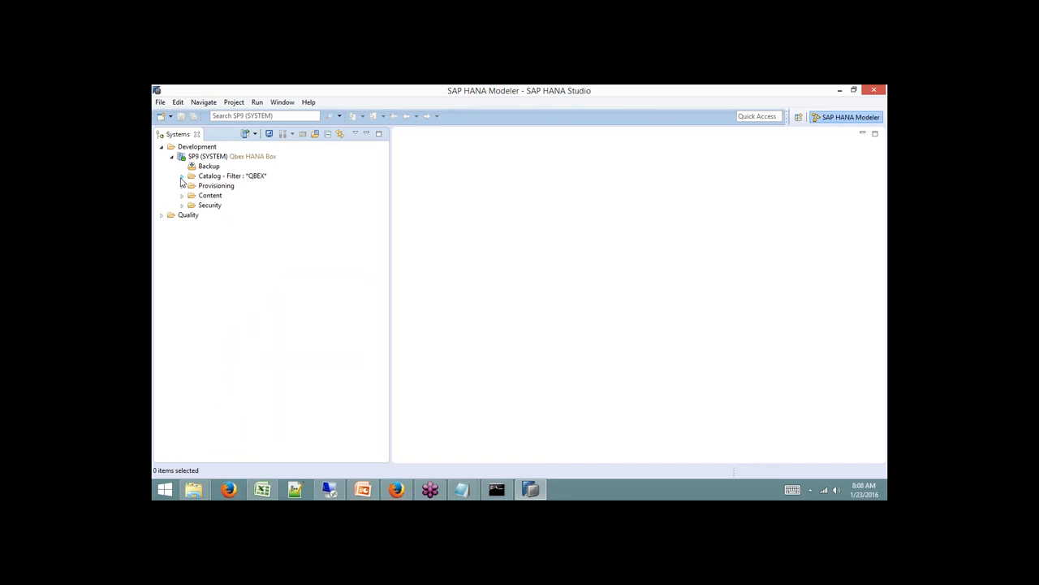
pyautogui.click(211, 197)
# Expand Content, the 7QBEX package and its Models folder.
pyautogui.click(182, 197)
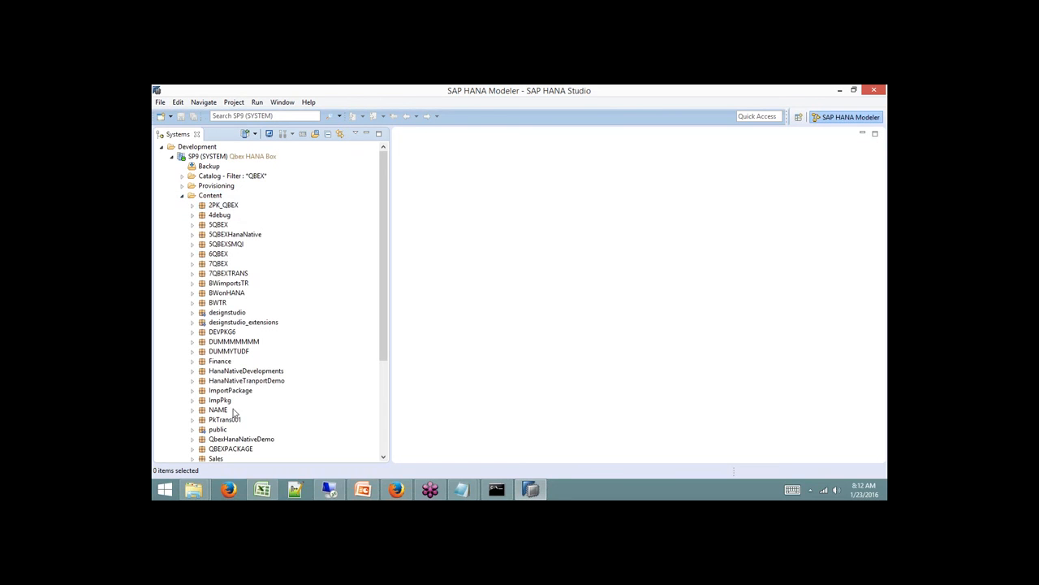
pyautogui.click(193, 265)
pyautogui.click(218, 266)
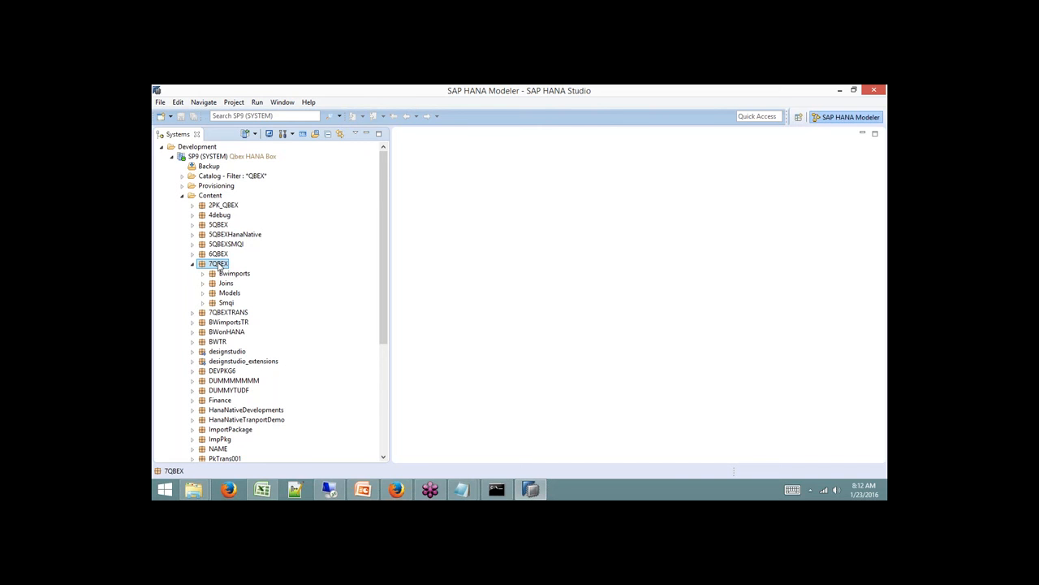
pyautogui.click(202, 293)
pyautogui.scroll(-4, 204, 295)
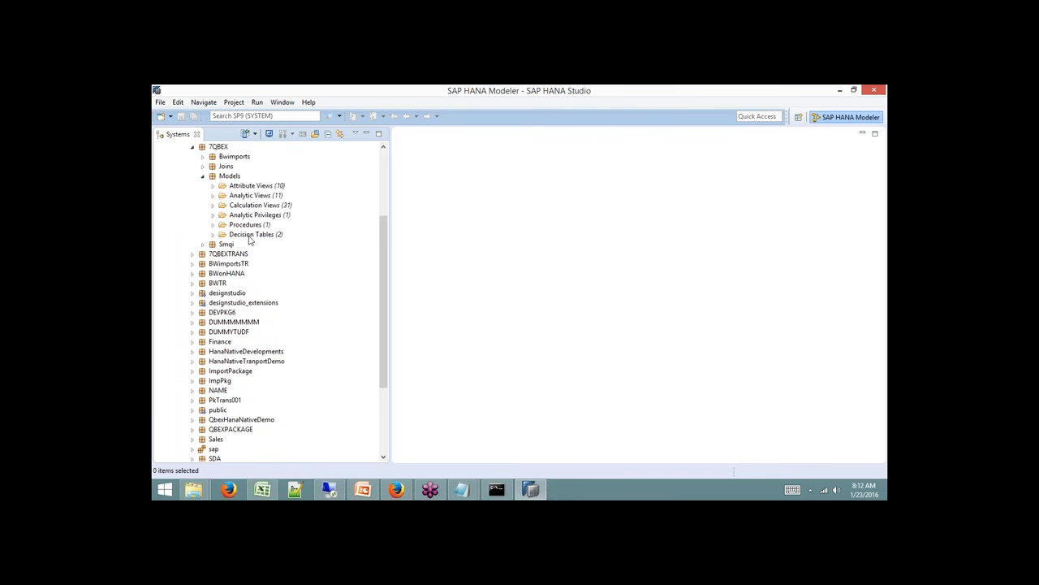
# Expand and collapse the Attribute (10), Analytic (11) and Calculation (31) Views folders.
pyautogui.click(264, 186)
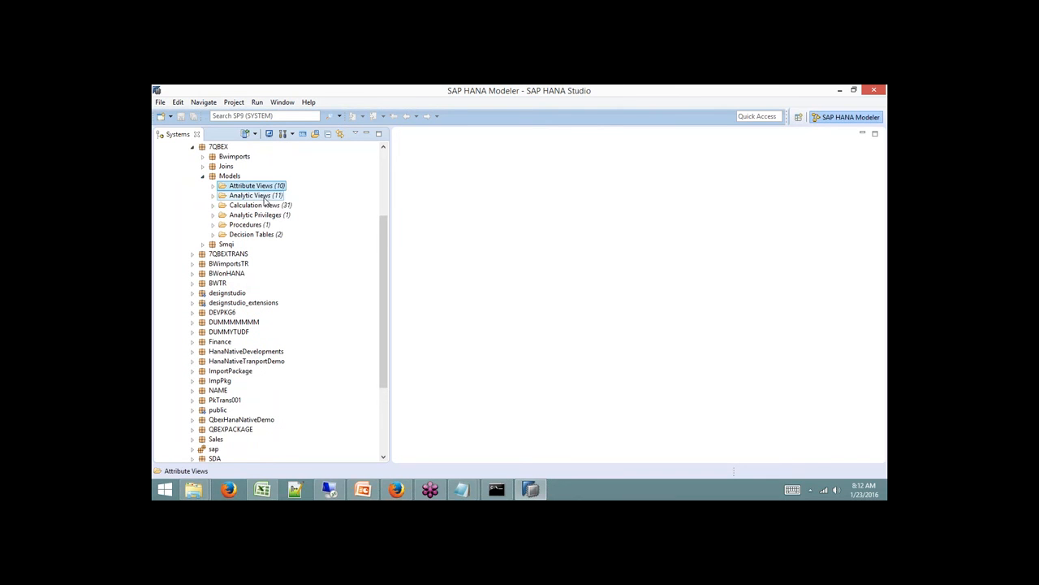
pyautogui.click(260, 208)
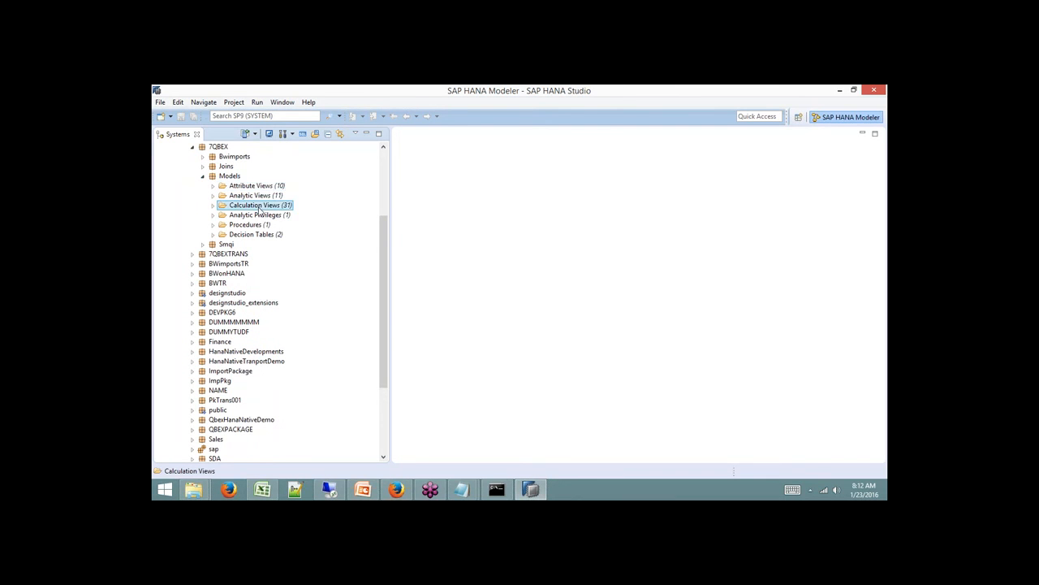
pyautogui.click(213, 205)
pyautogui.click(213, 195)
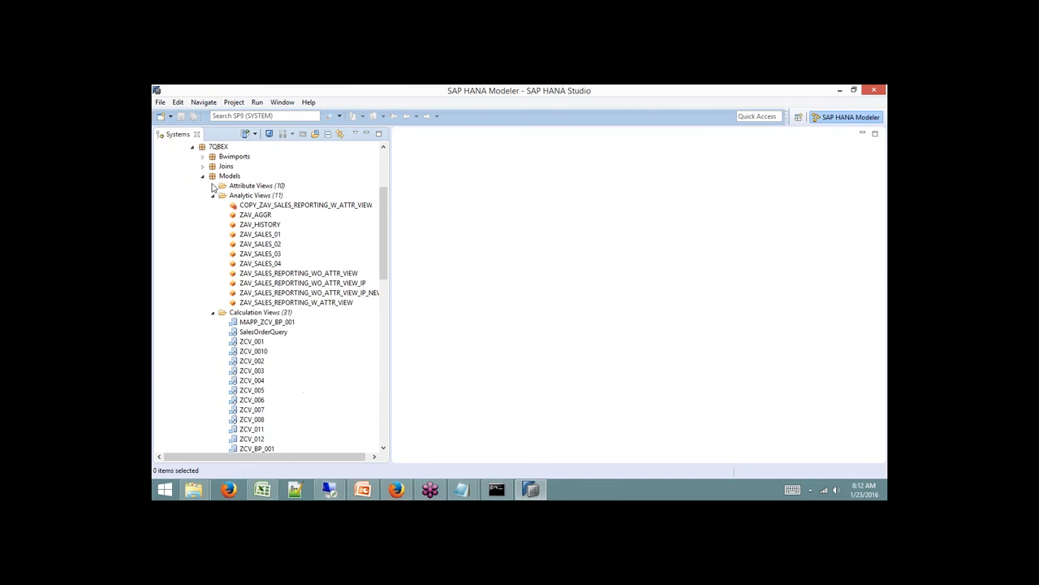
pyautogui.click(213, 186)
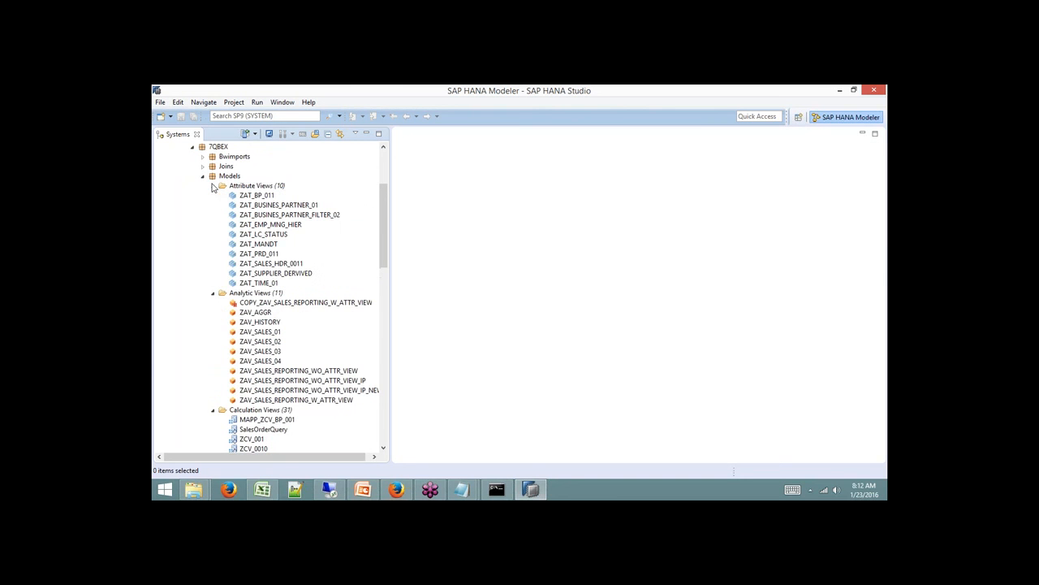
pyautogui.click(213, 186)
pyautogui.click(213, 196)
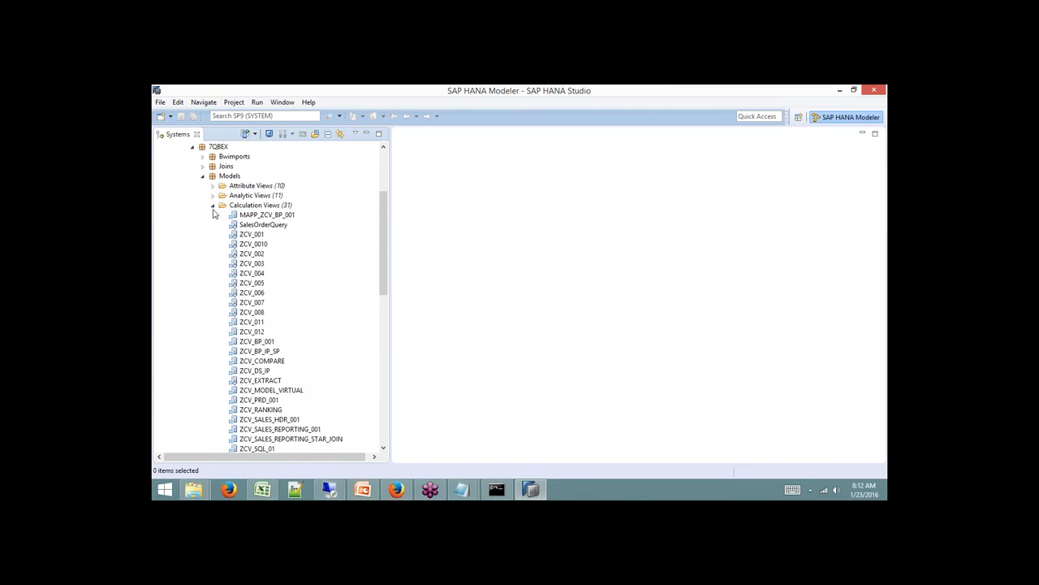
pyautogui.click(213, 205)
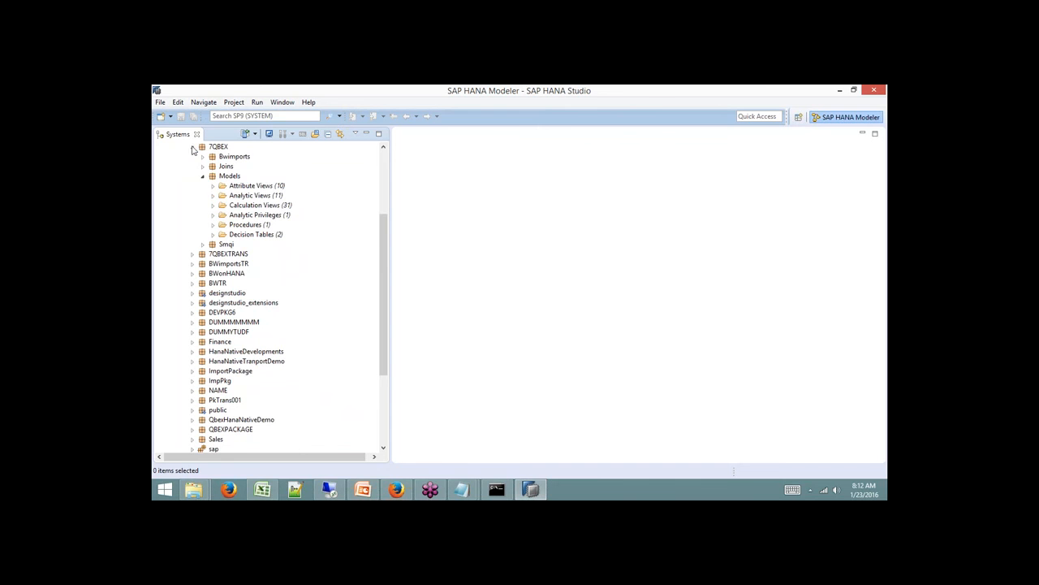
pyautogui.scroll(4, 376, 169)
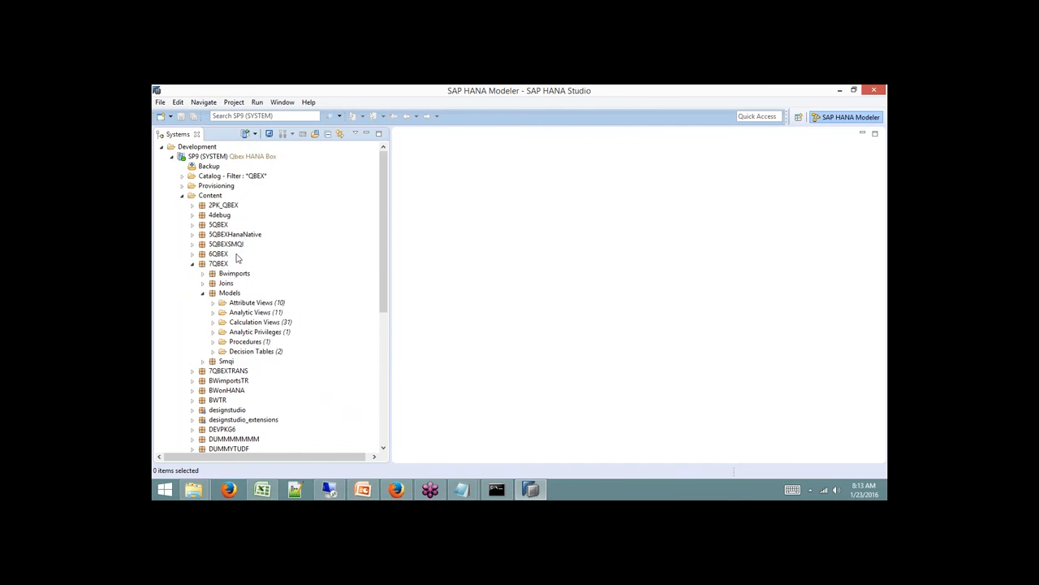
pyautogui.click(193, 264)
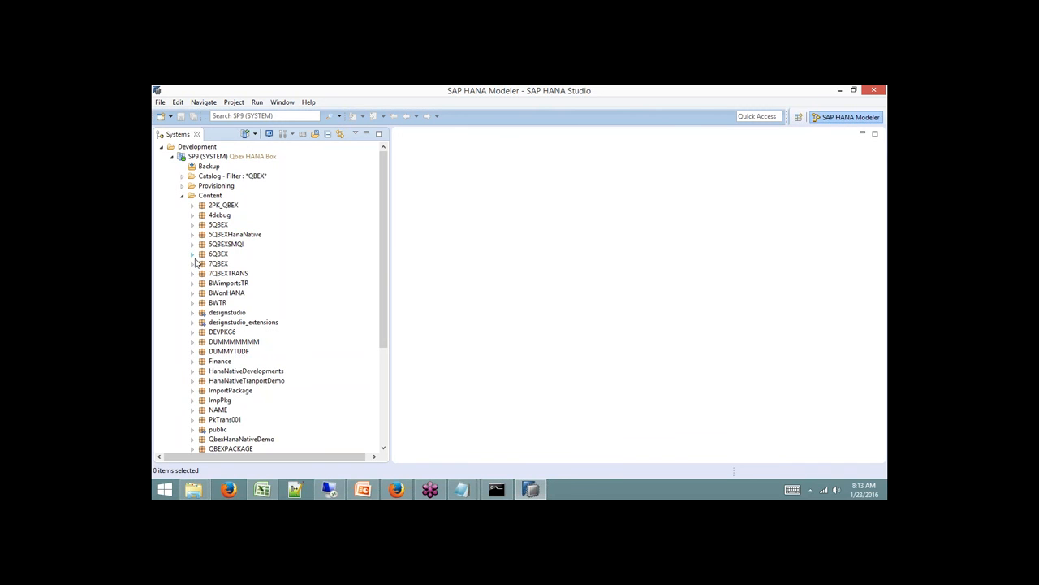
pyautogui.click(182, 195)
pyautogui.click(182, 185)
pyautogui.click(192, 204)
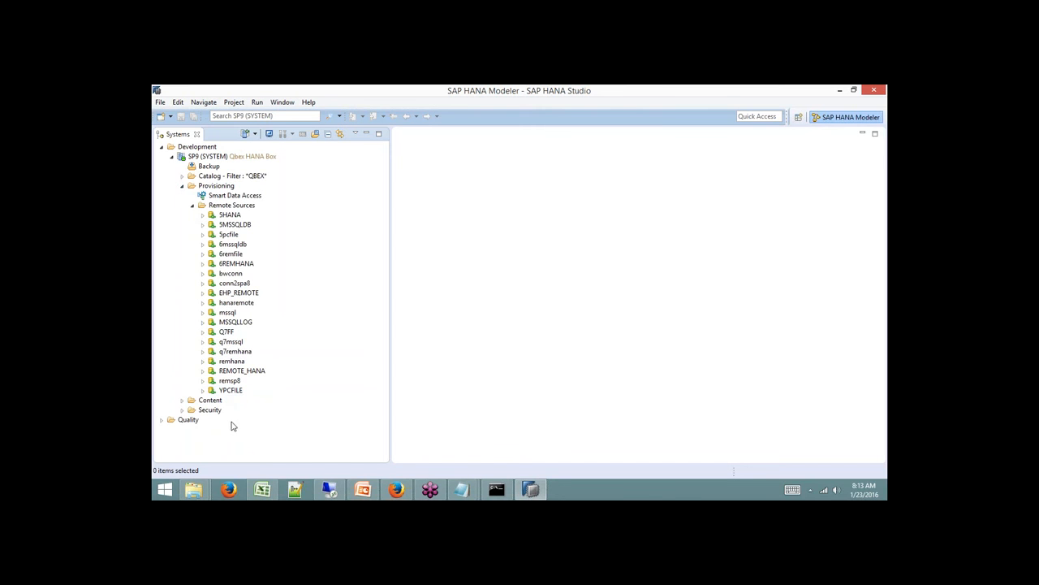
pyautogui.click(203, 293)
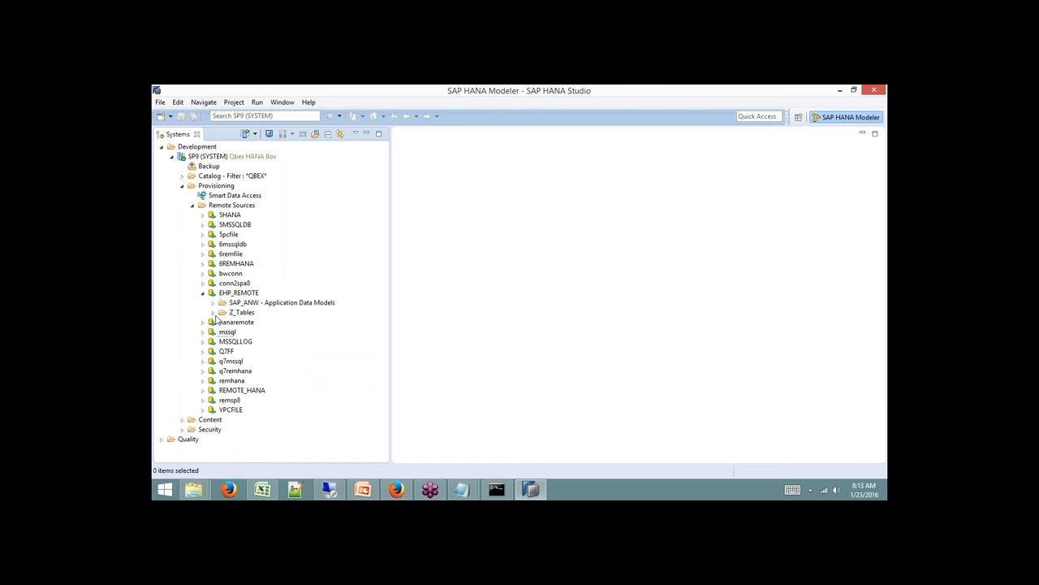
pyautogui.click(213, 313)
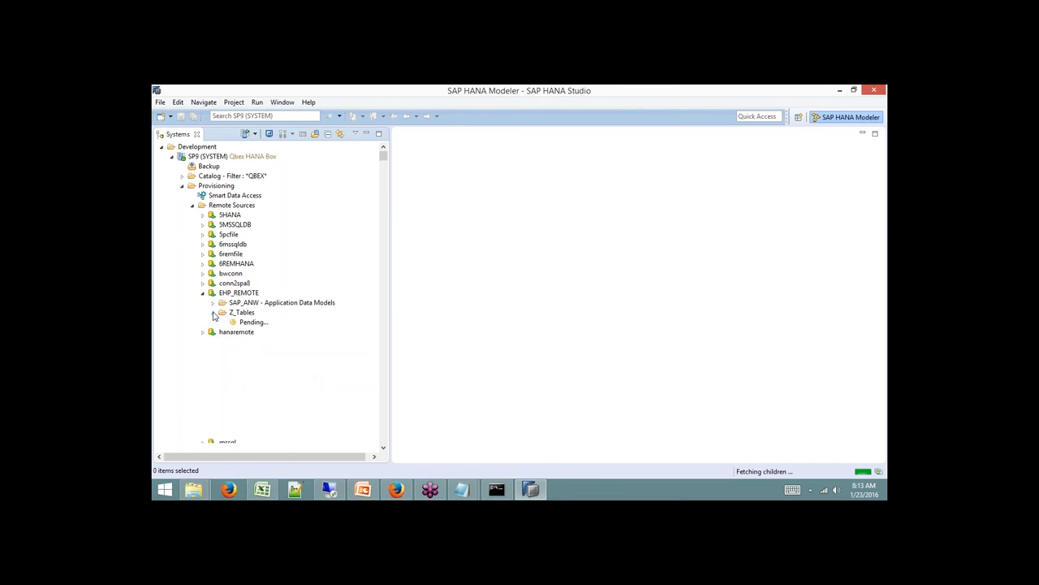
pyautogui.click(214, 314)
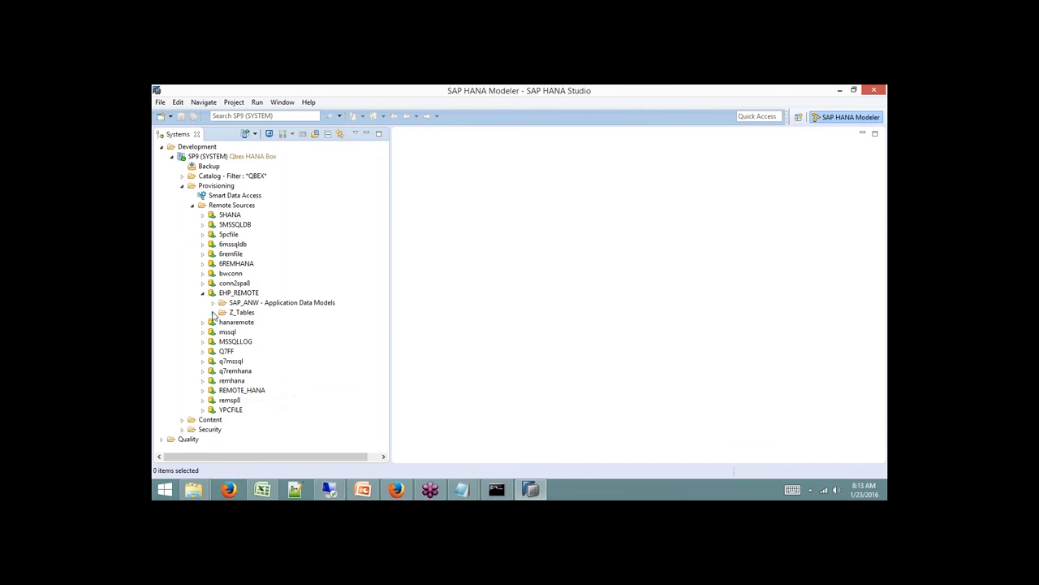
pyautogui.click(204, 294)
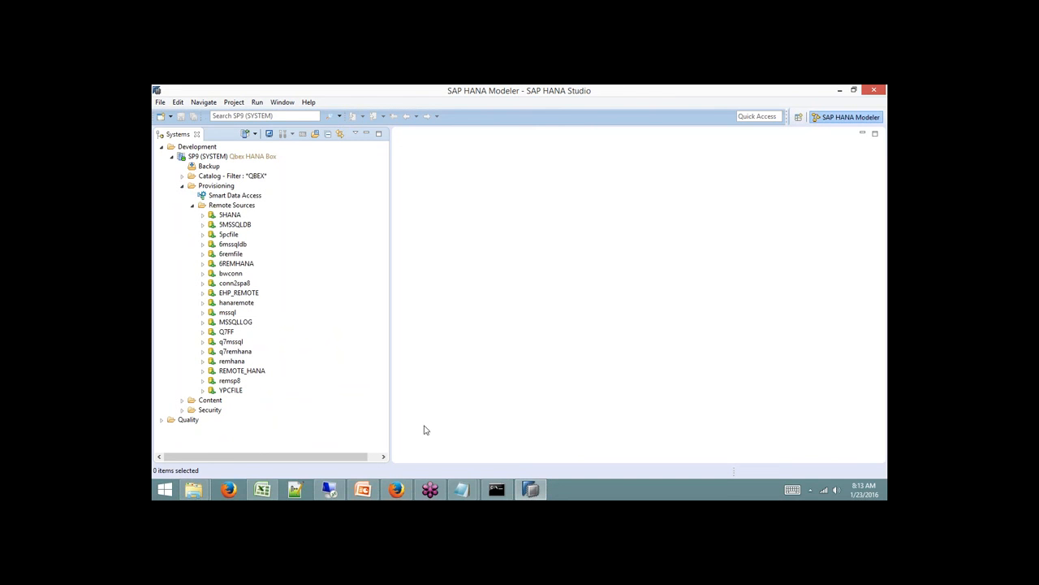
# Glance at the remote hosts file, then collapse Remote Sources and Provisioning under SP9.
pyautogui.click(330, 487)
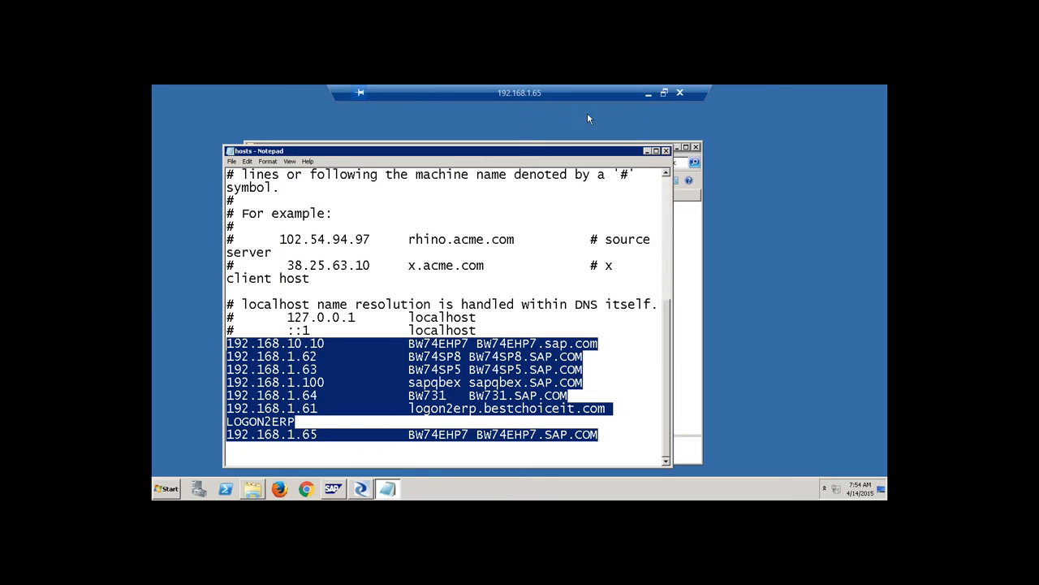
pyautogui.click(651, 95)
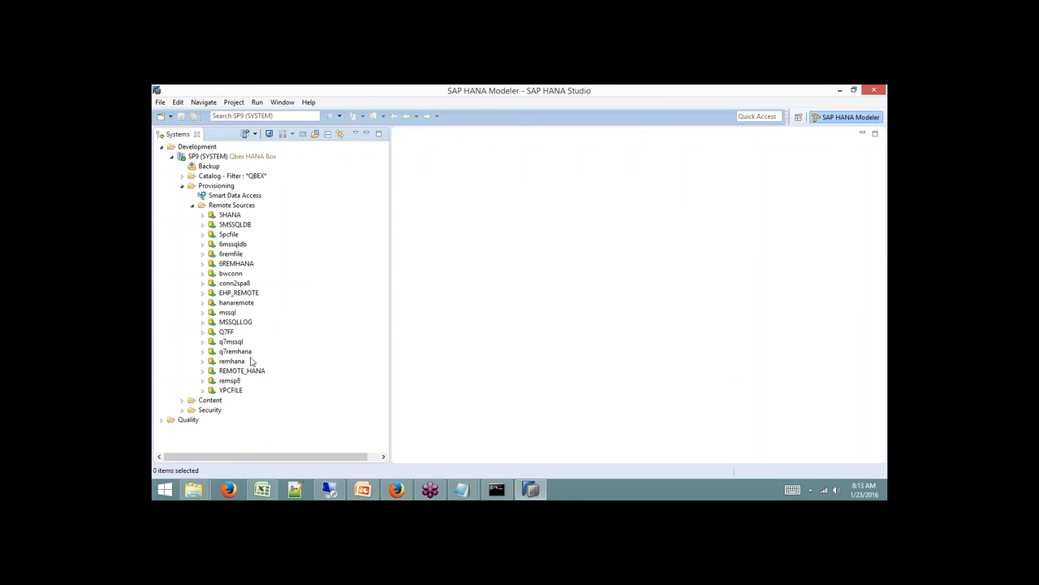
pyautogui.click(192, 205)
pyautogui.click(182, 186)
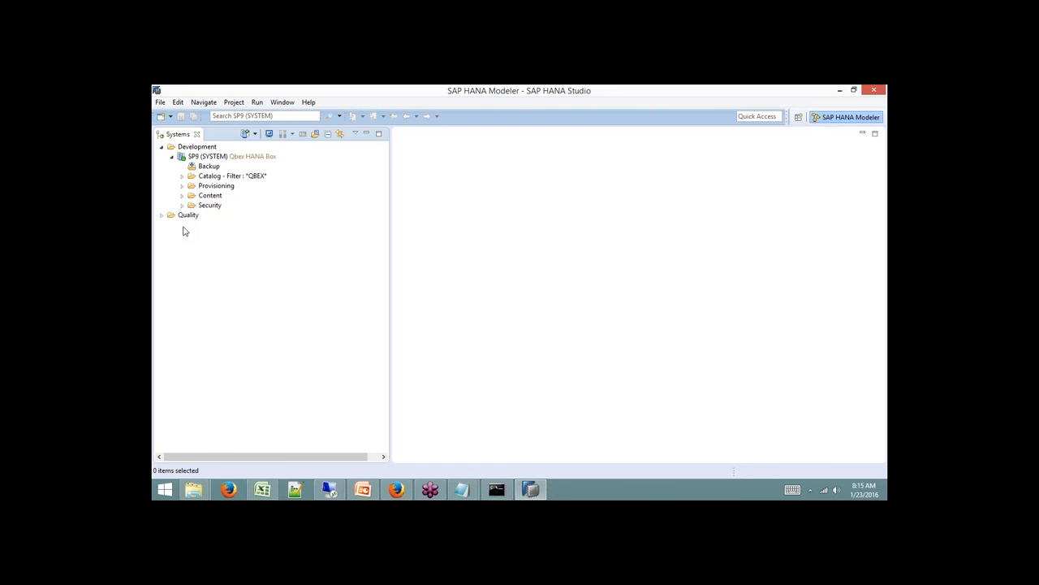
# Expand Provisioning under SP9 and select Smart Data Access and Remote Sources.
pyautogui.click(215, 186)
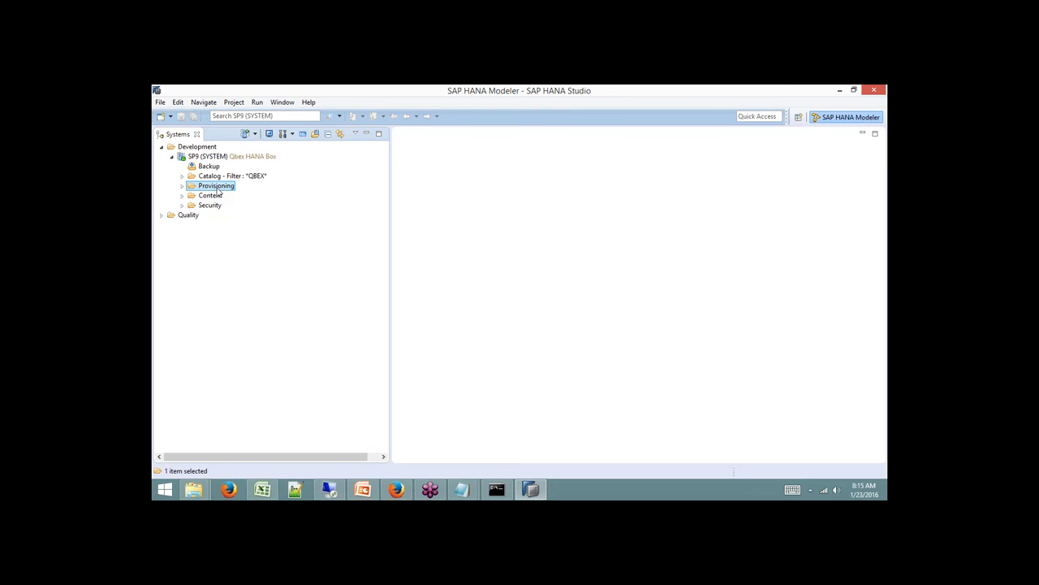
pyautogui.click(182, 186)
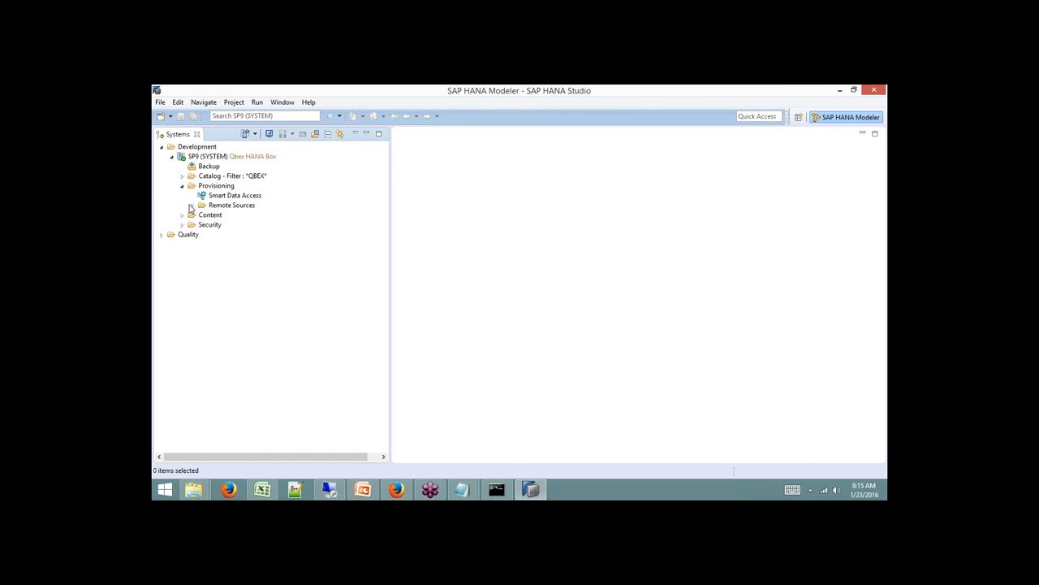
pyautogui.click(232, 196)
pyautogui.rightClick(232, 198)
pyautogui.rightClick(216, 206)
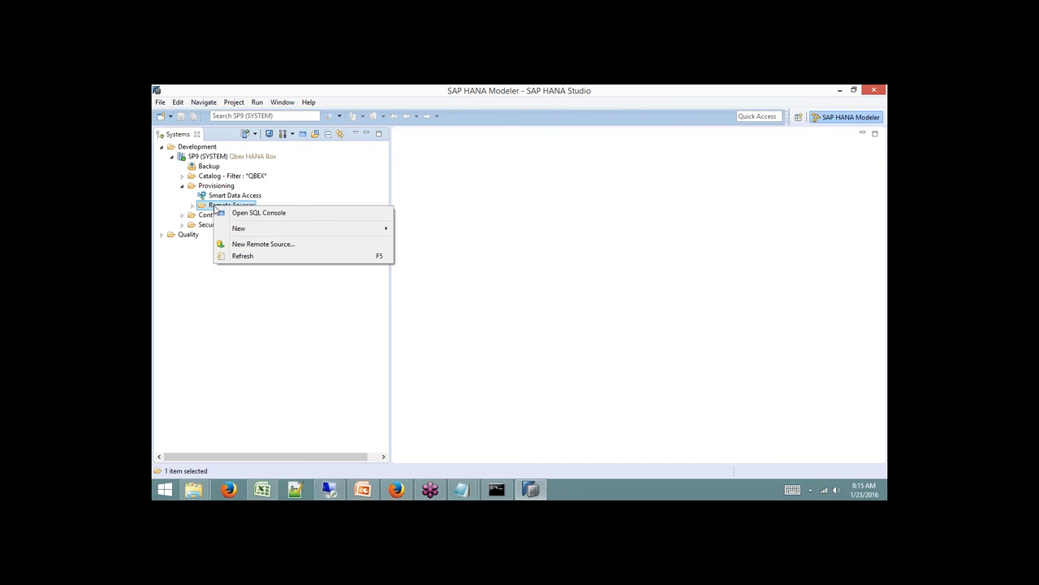
# Start a new remote source with the MssqlECCAdapter adapter, then discard it without saving.
pyautogui.click(252, 245)
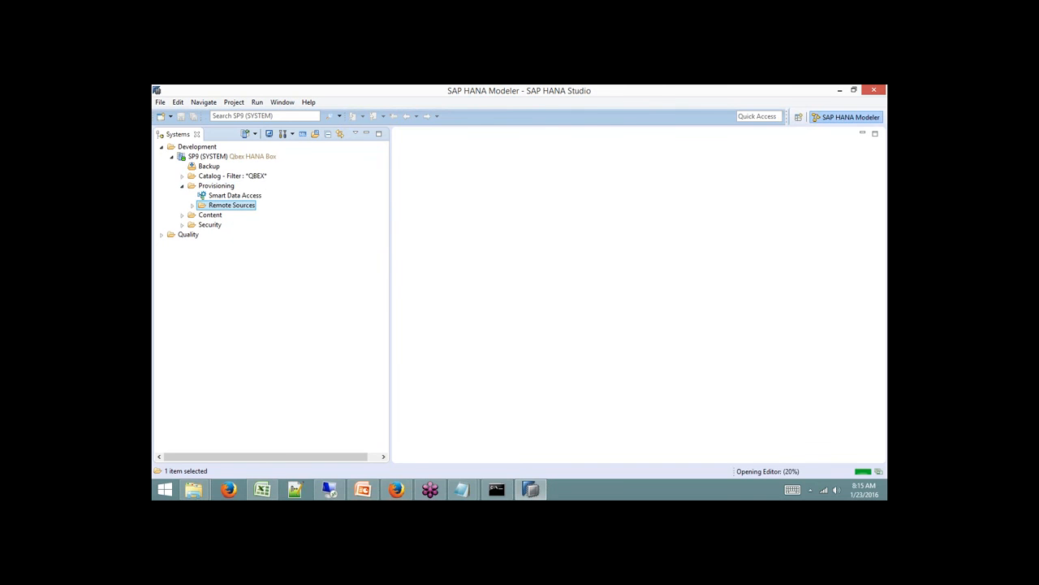
pyautogui.click(657, 179)
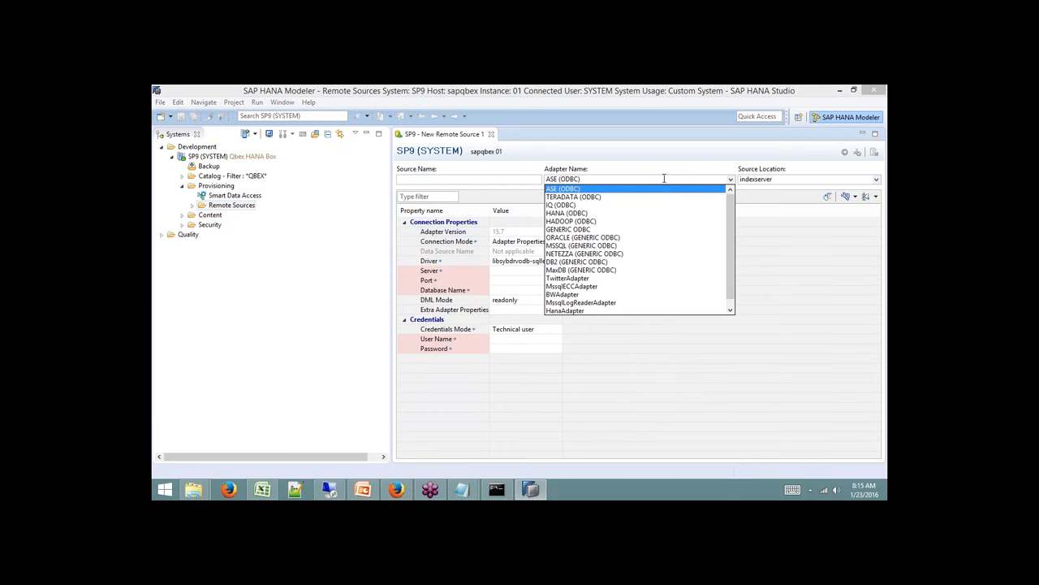
pyautogui.click(570, 286)
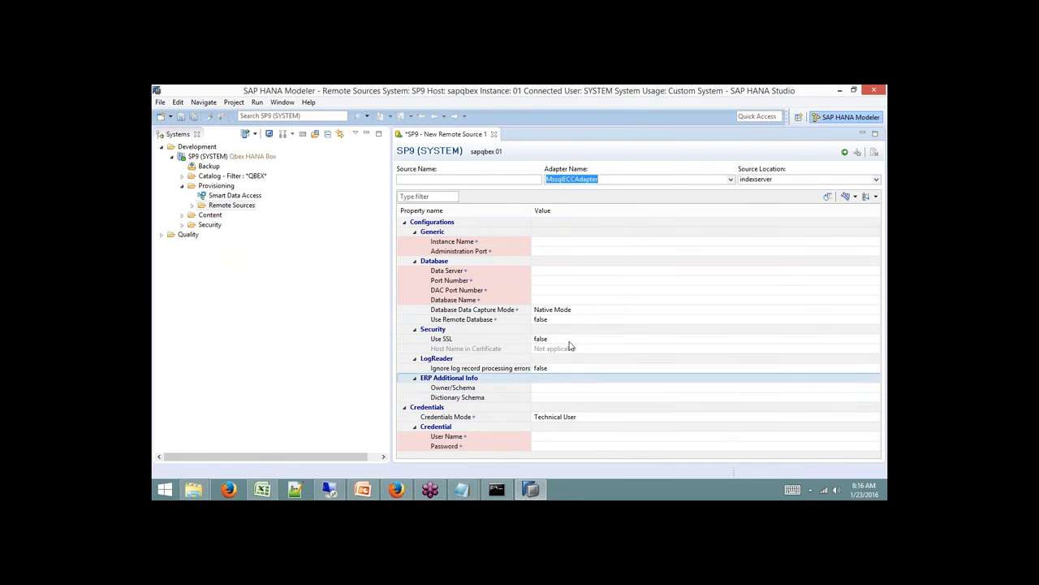
pyautogui.click(493, 134)
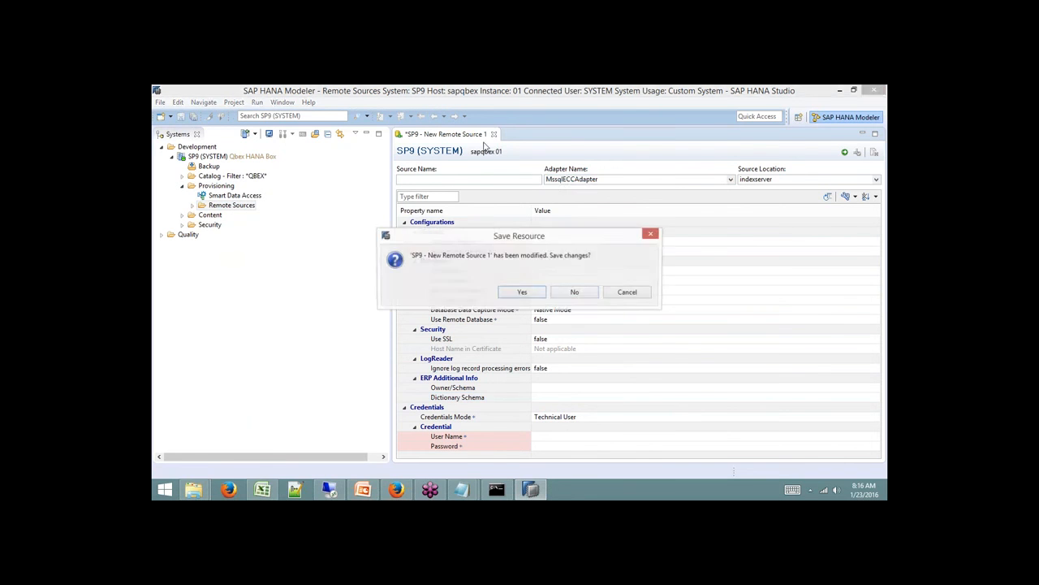
pyautogui.click(592, 288)
pyautogui.click(193, 206)
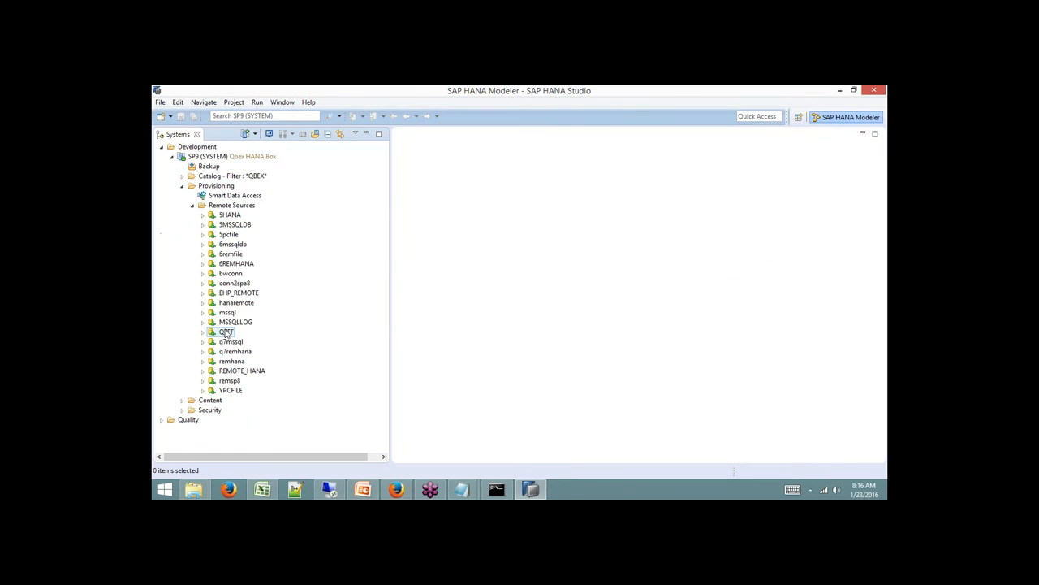
pyautogui.doubleClick(238, 292)
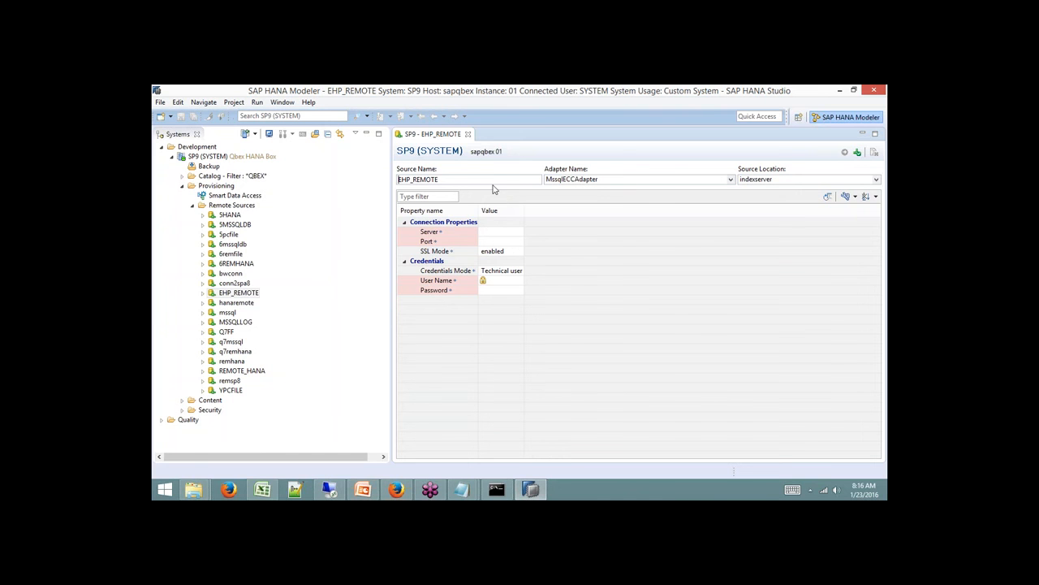
pyautogui.click(469, 134)
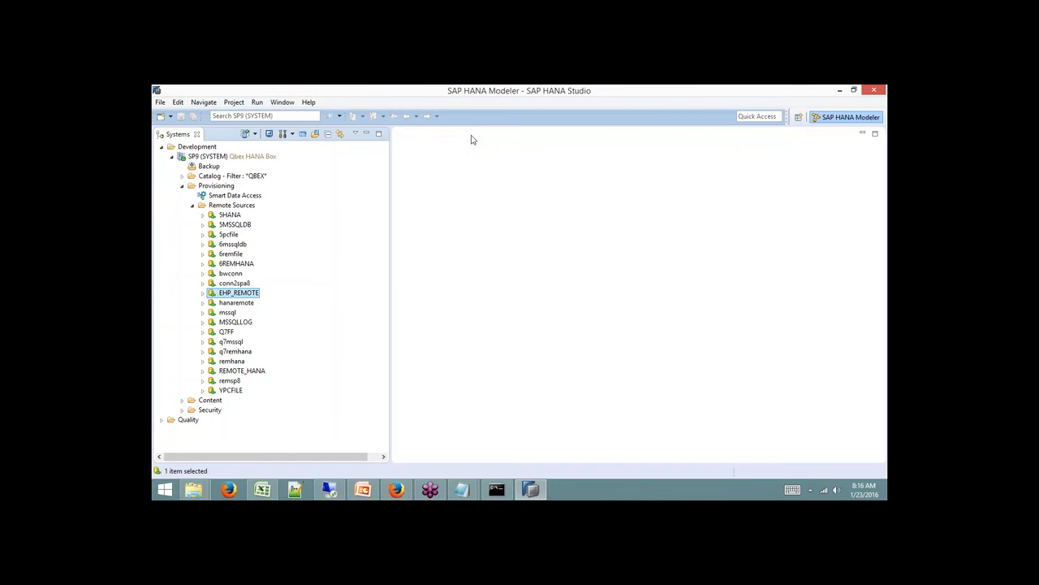
# Drill EHP_REMOTE through SAP_ANW, Logistics, AM Sales and Sales to Sales order, selecting VBAK.
pyautogui.click(203, 294)
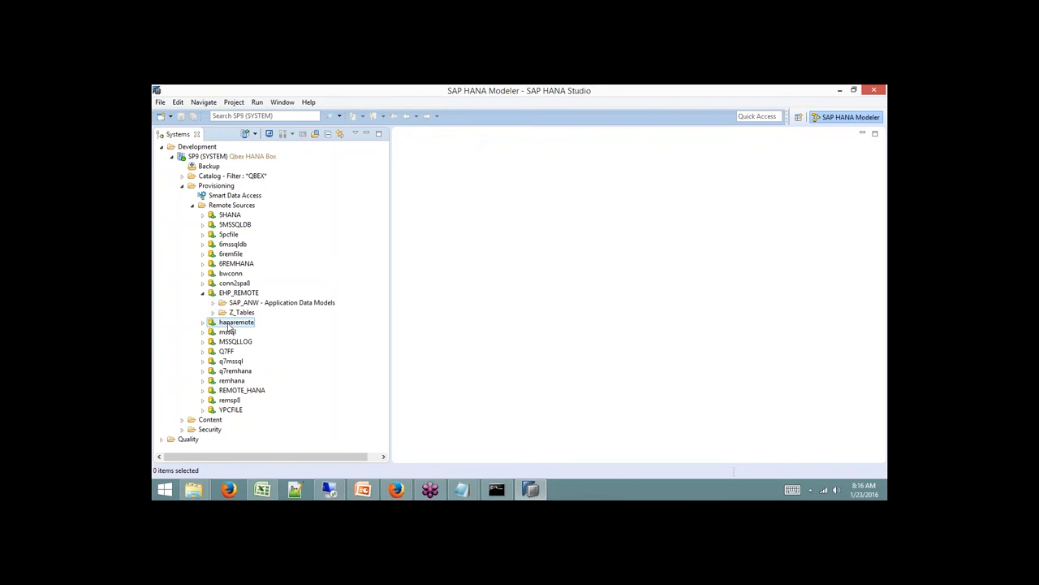
pyautogui.click(212, 302)
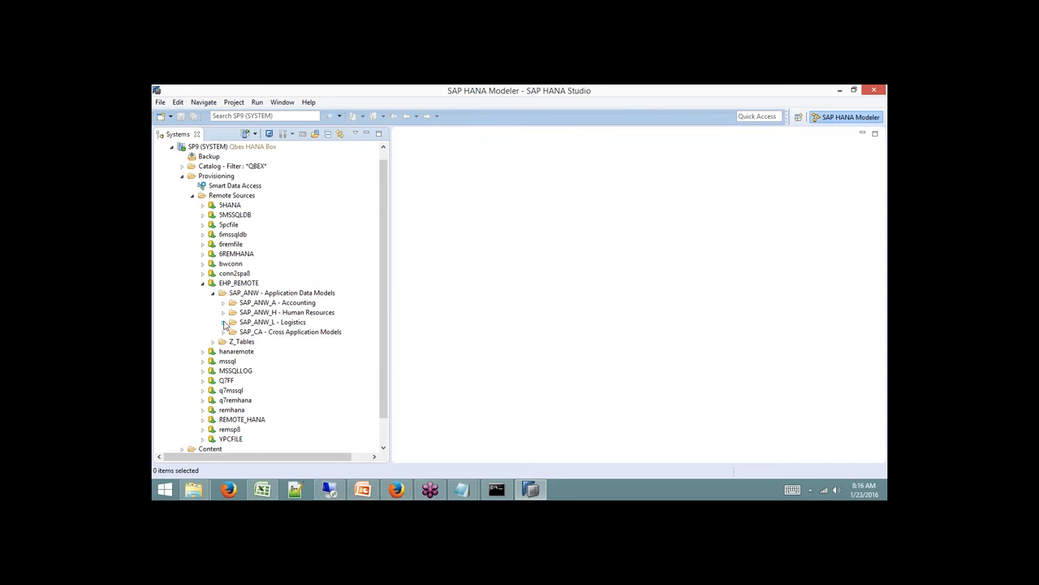
pyautogui.click(225, 324)
pyautogui.scroll(-3, 227, 329)
pyautogui.click(234, 341)
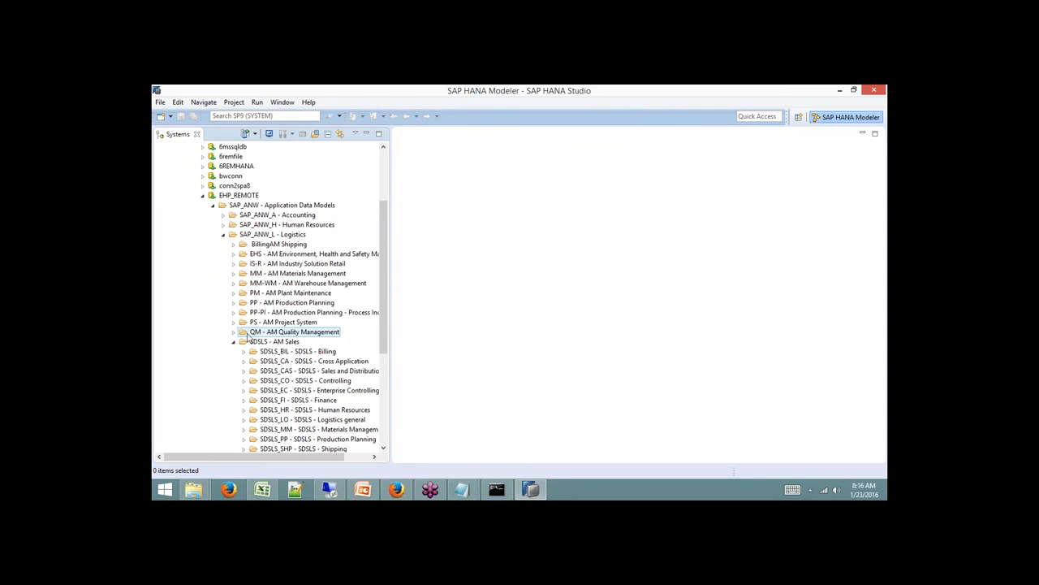
pyautogui.scroll(-3, 243, 361)
pyautogui.click(244, 371)
pyautogui.scroll(-3, 254, 366)
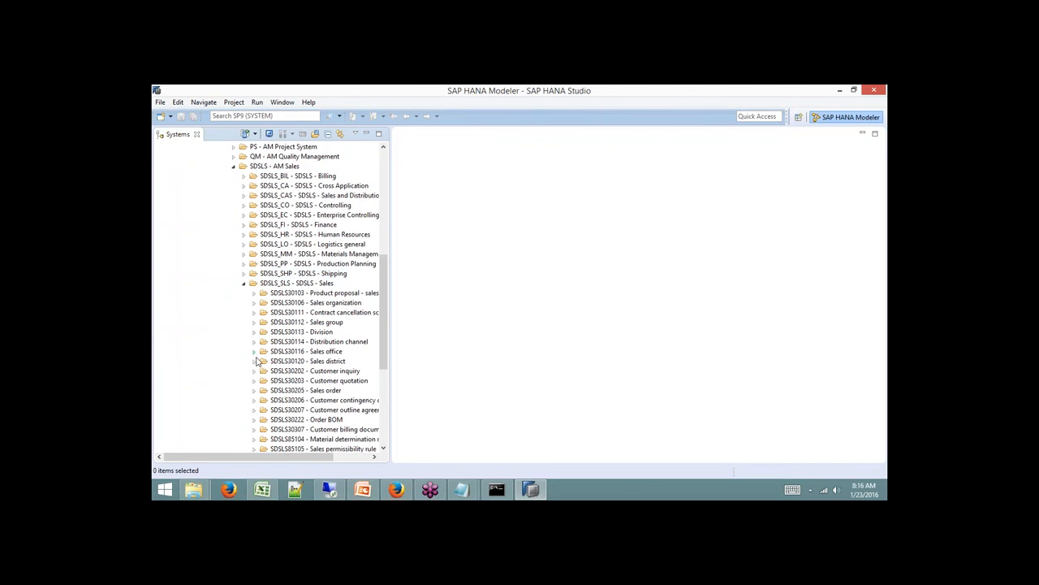
pyautogui.click(254, 391)
pyautogui.scroll(-4, 260, 381)
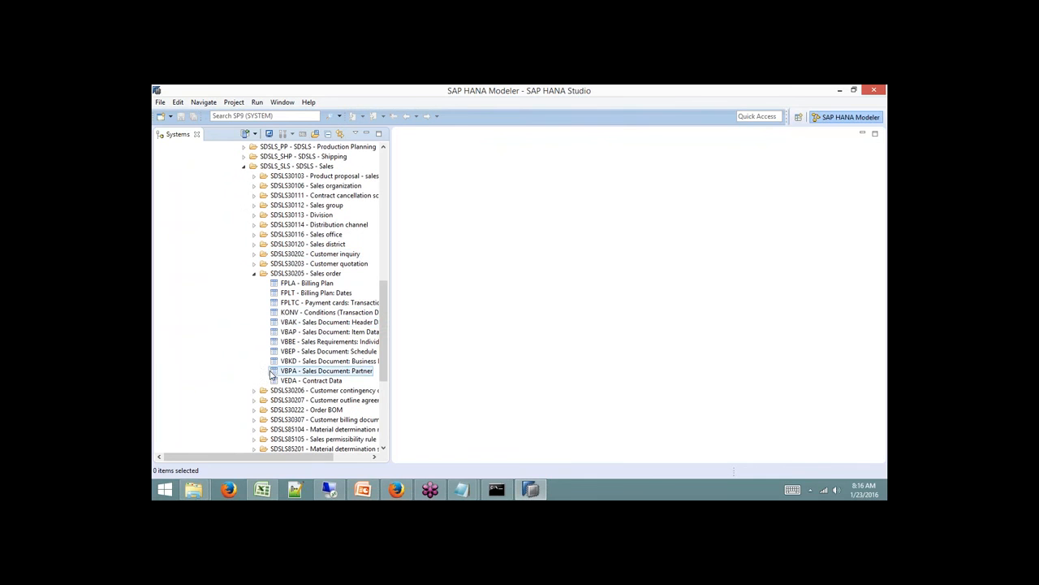
pyautogui.click(319, 322)
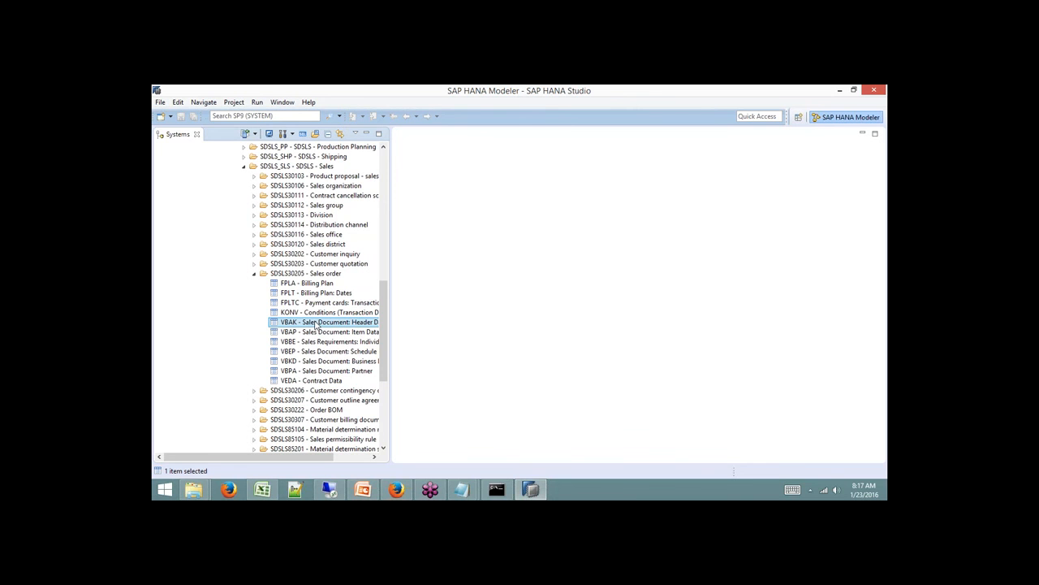
# Add VBAK as virtual table EHP_REMOTE_VBAK in schema 7QBEX and acknowledge the confirmation.
pyautogui.rightClick(316, 325)
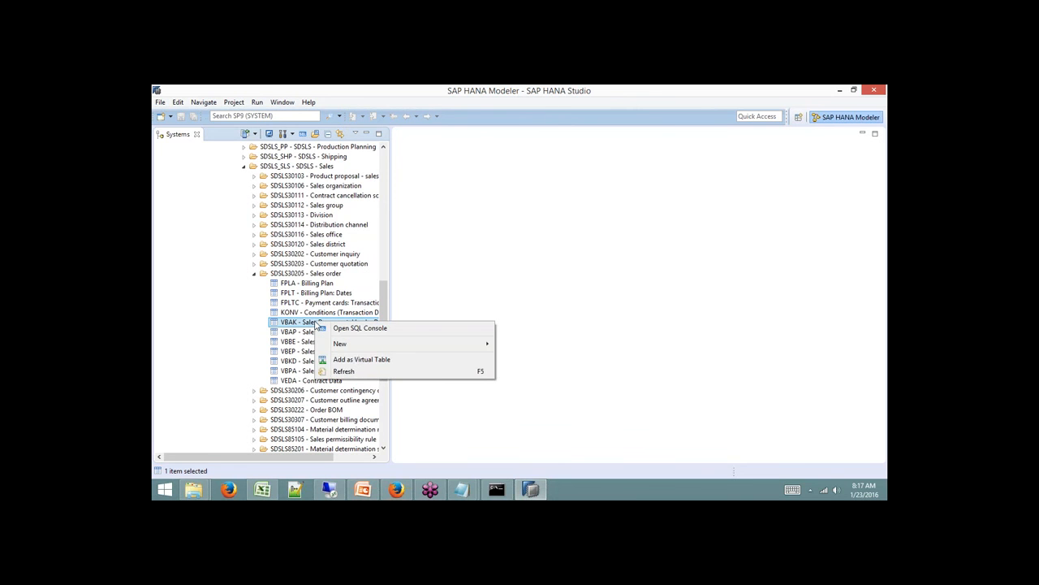
pyautogui.click(365, 360)
pyautogui.click(531, 259)
pyautogui.scroll(10, 651, 283)
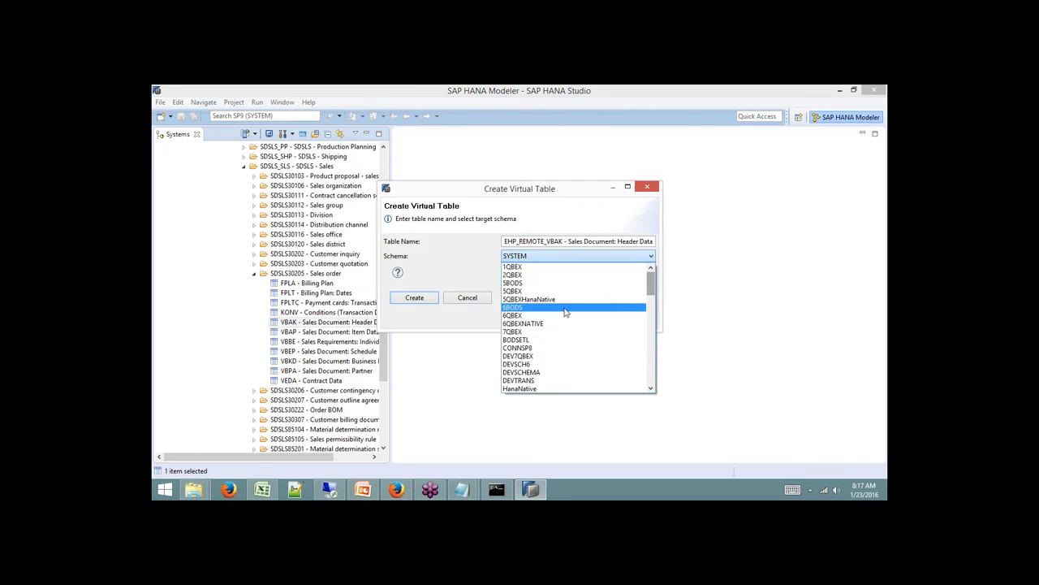
pyautogui.click(552, 331)
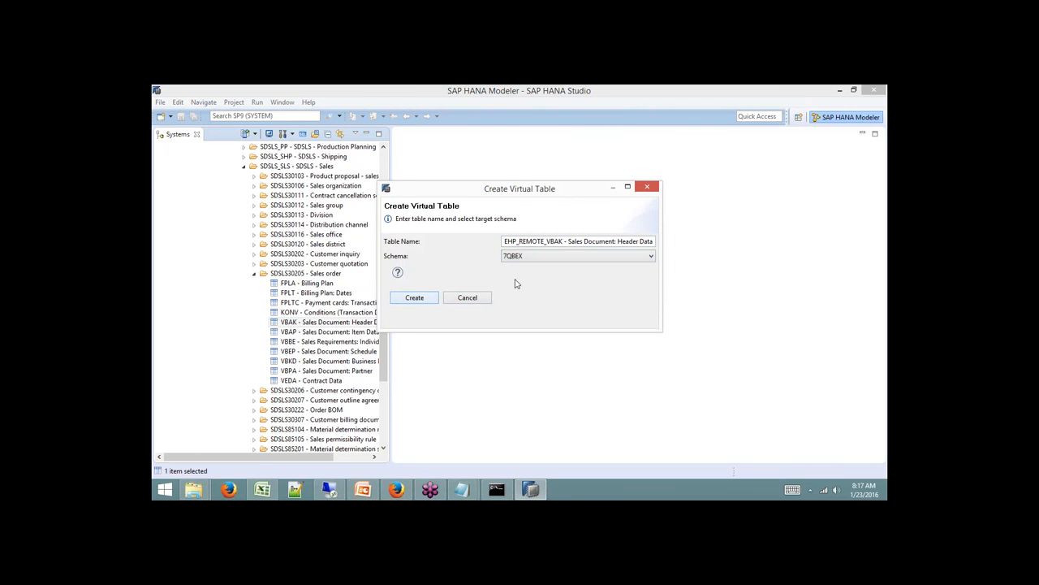
pyautogui.click(430, 298)
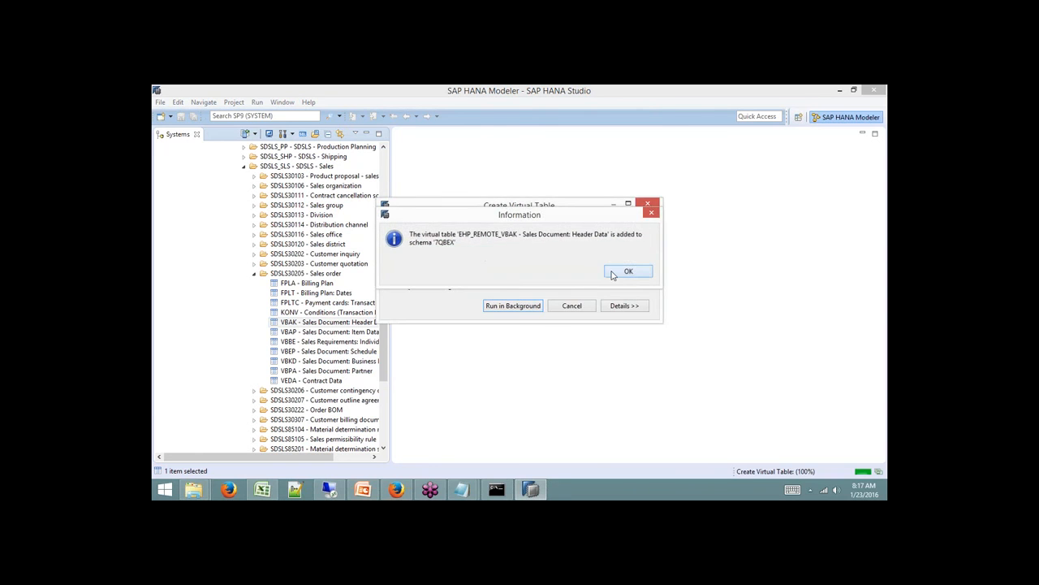
pyautogui.click(628, 271)
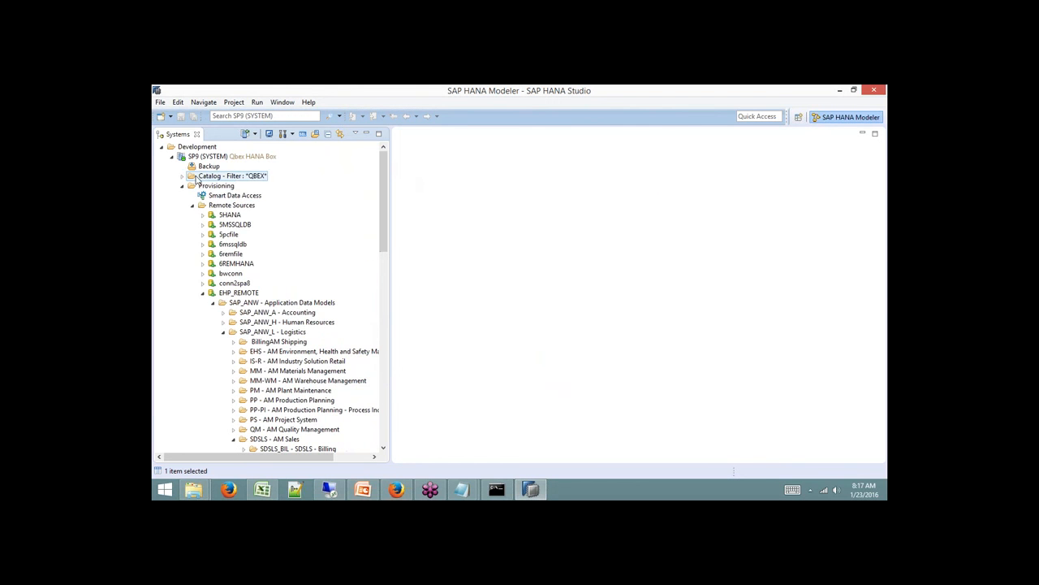
# Expand Catalog > 7QBEX > Tables and refresh the tables list.
pyautogui.click(182, 175)
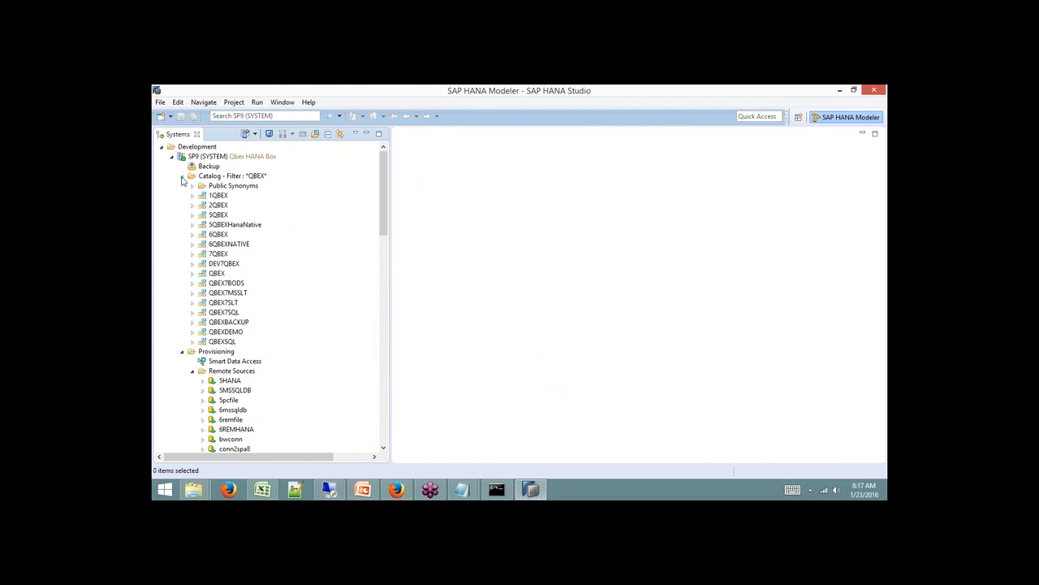
pyautogui.click(192, 254)
pyautogui.click(201, 342)
pyautogui.scroll(-10, 264, 302)
pyautogui.scroll(10, 268, 299)
pyautogui.rightClick(239, 264)
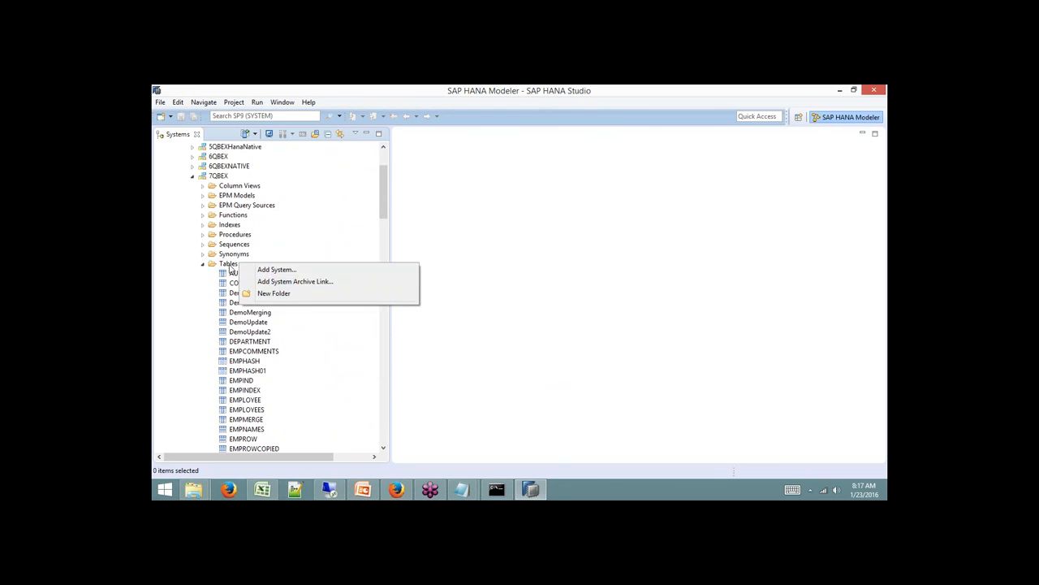
pyautogui.rightClick(230, 264)
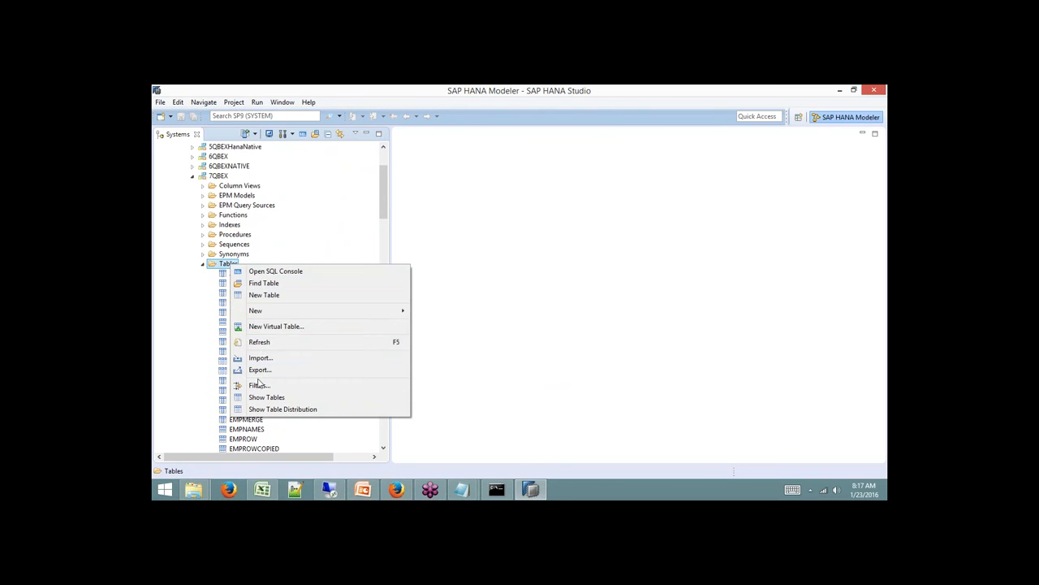
pyautogui.click(258, 342)
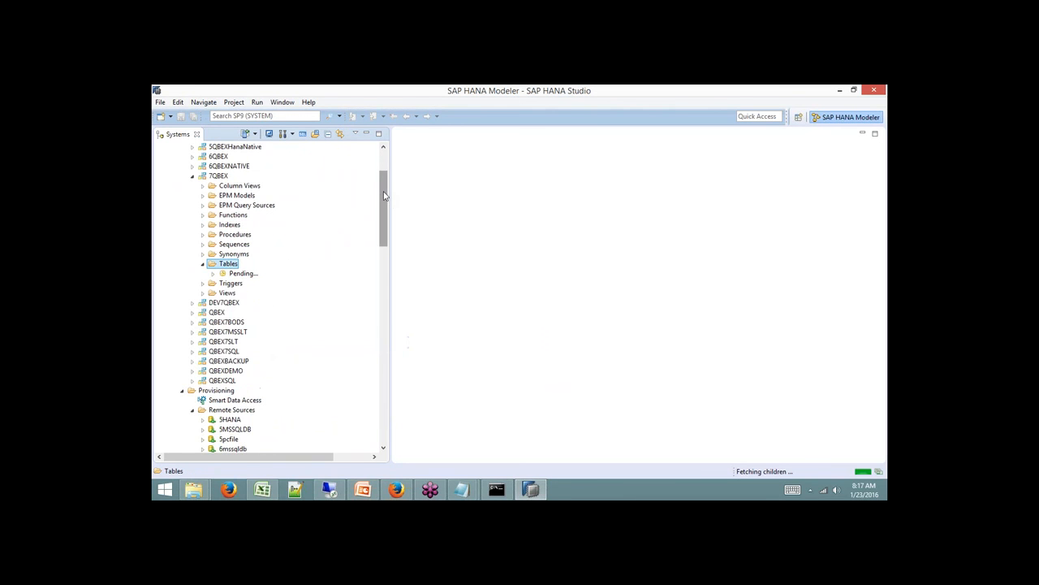
# Open the content of EHP_REMOTE_VBAK to preview its top 1000 rows.
pyautogui.scroll(-5, 383, 195)
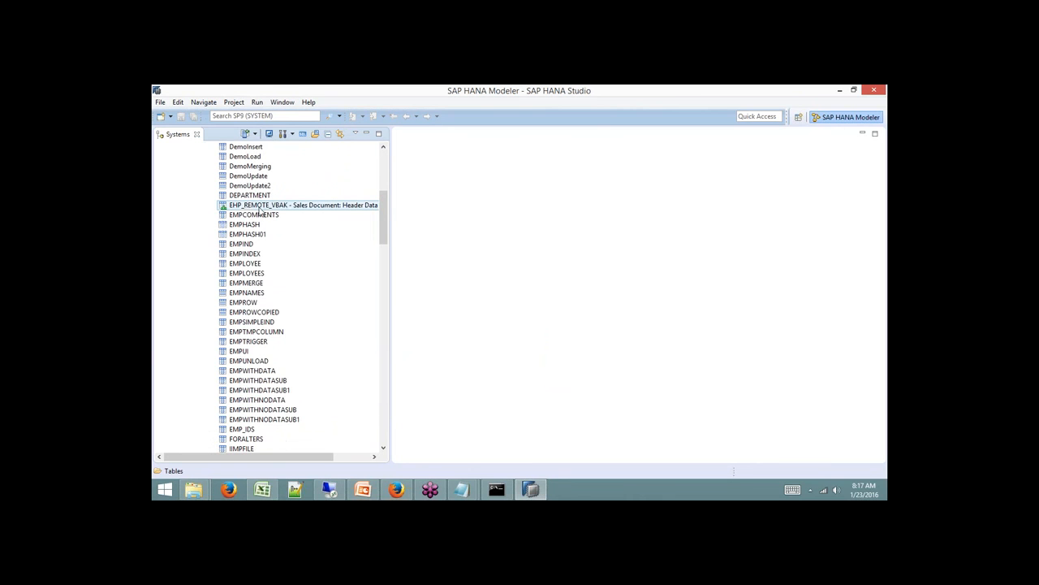
pyautogui.rightClick(299, 206)
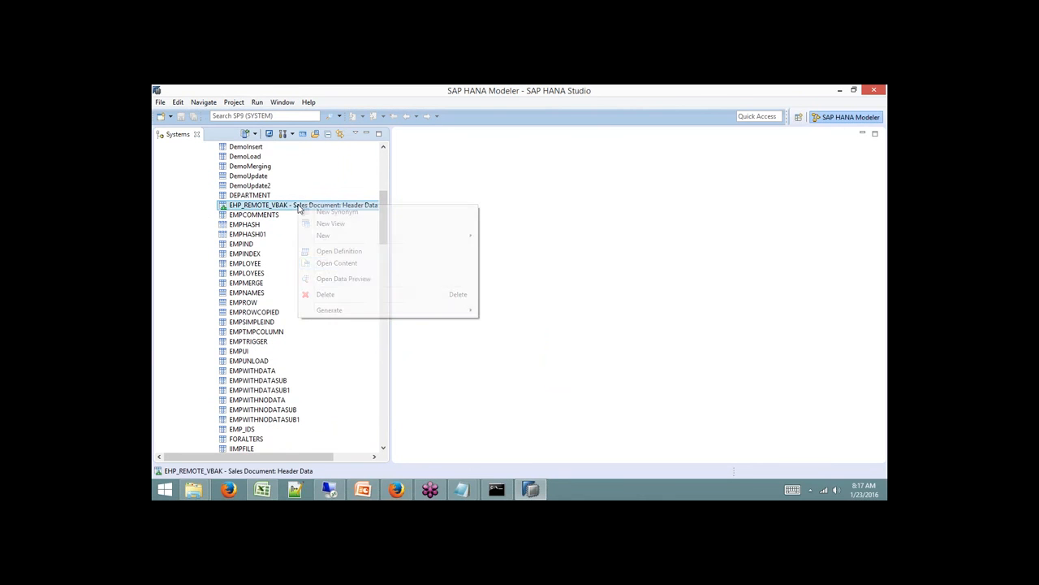
pyautogui.click(337, 264)
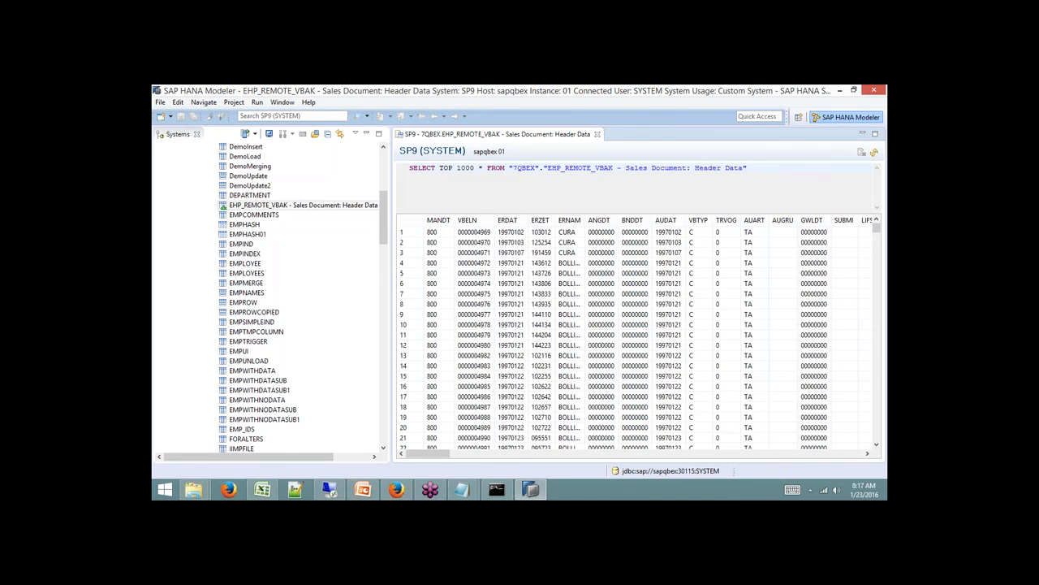
# Close the EHP_REMOTE_VBAK results and collapse 7QBEX, Catalog and EHP_REMOTE.
pyautogui.click(597, 134)
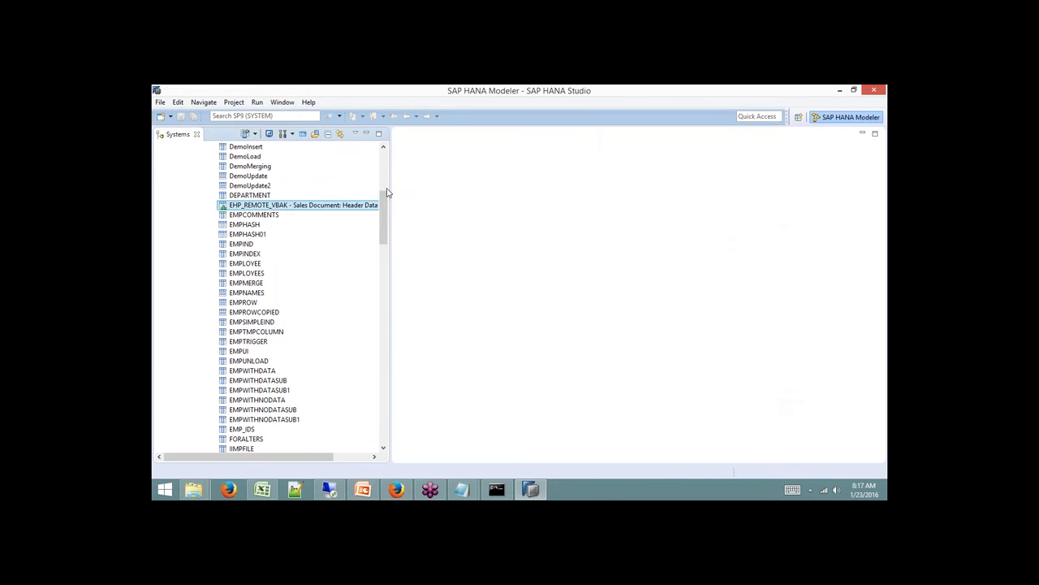
pyautogui.scroll(6, 387, 169)
pyautogui.click(193, 254)
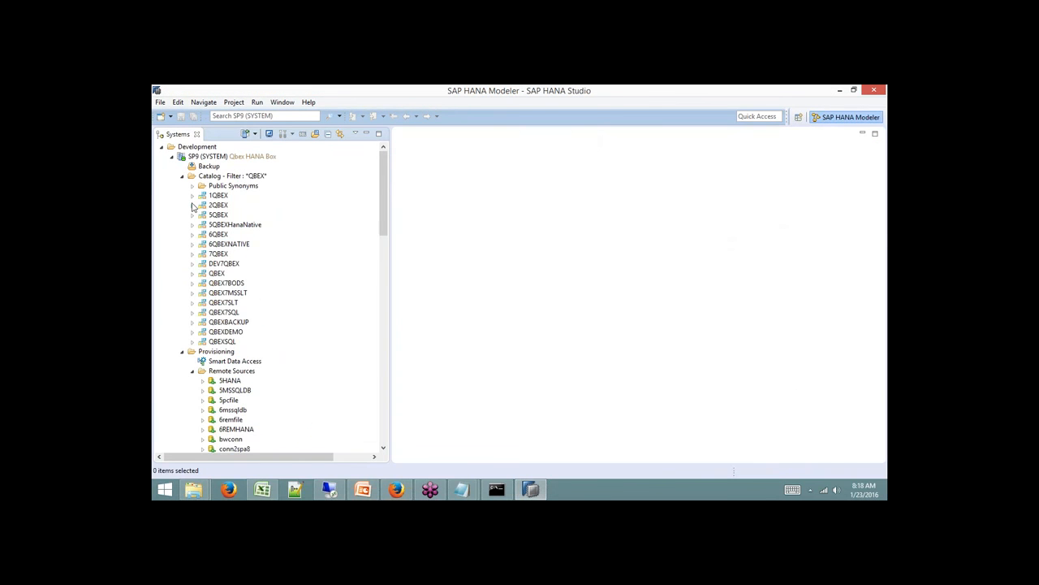
pyautogui.click(182, 176)
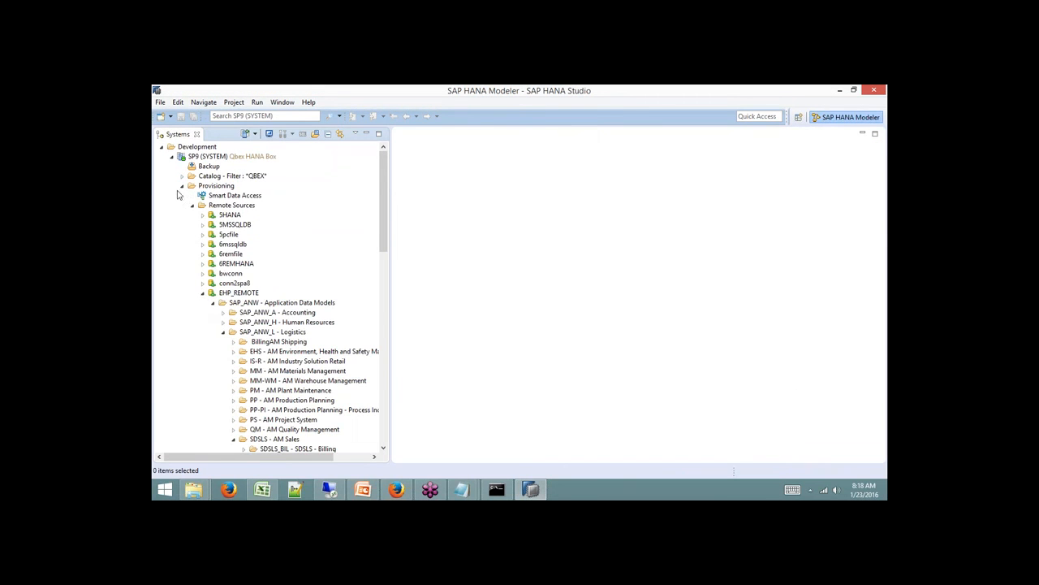
pyautogui.click(202, 294)
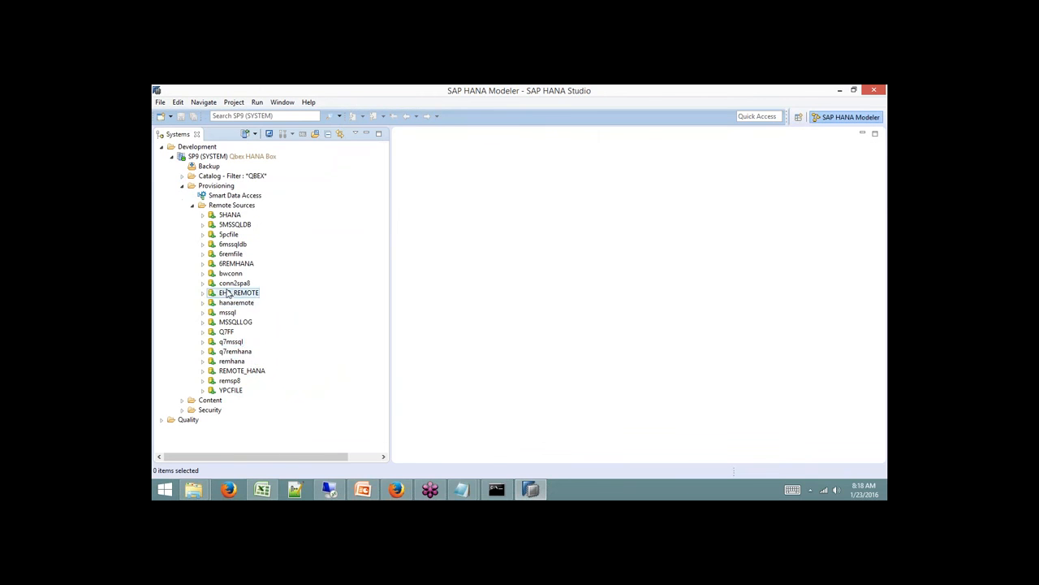
# Expand REMOTE_HANA > REMOTE and bring up the actions for the ZSALES_TAB table.
pyautogui.click(253, 370)
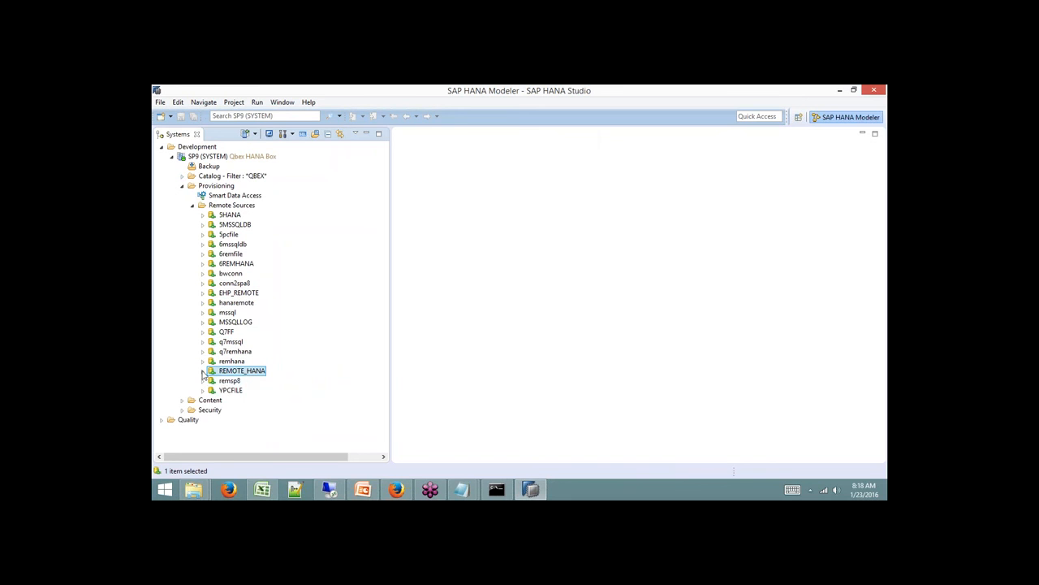
pyautogui.doubleClick(244, 374)
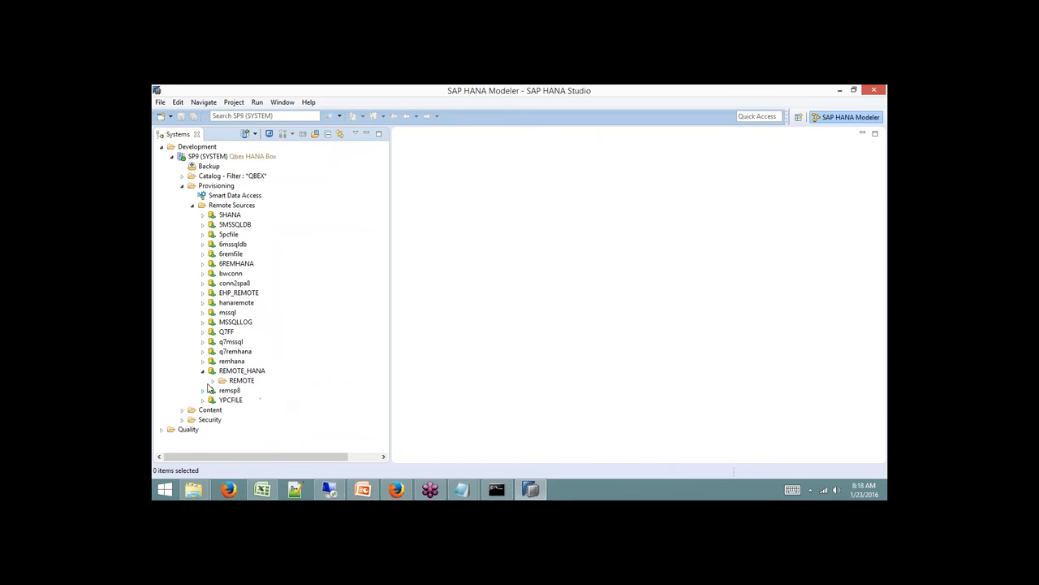
pyautogui.click(211, 381)
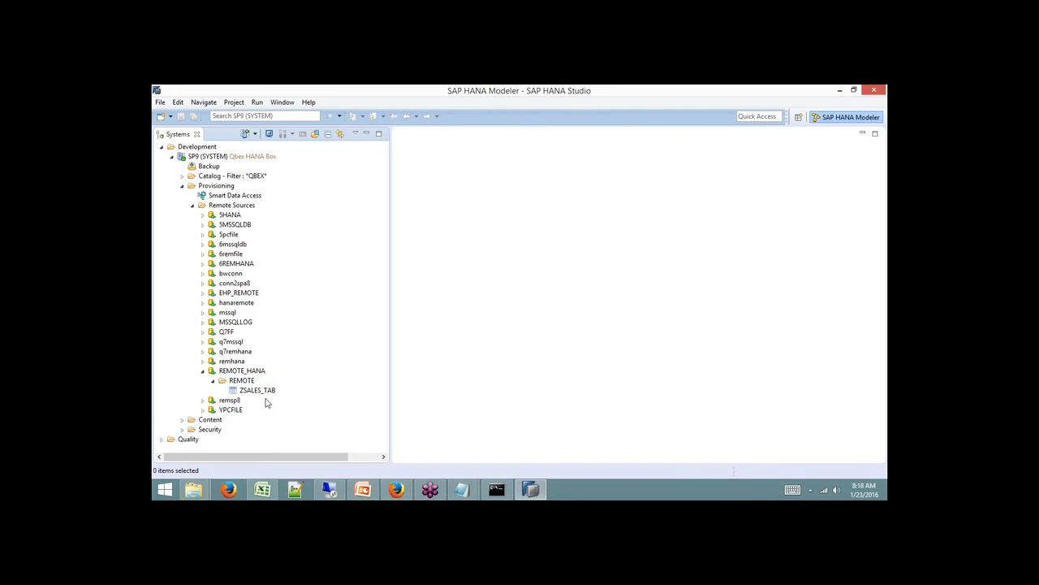
pyautogui.click(265, 392)
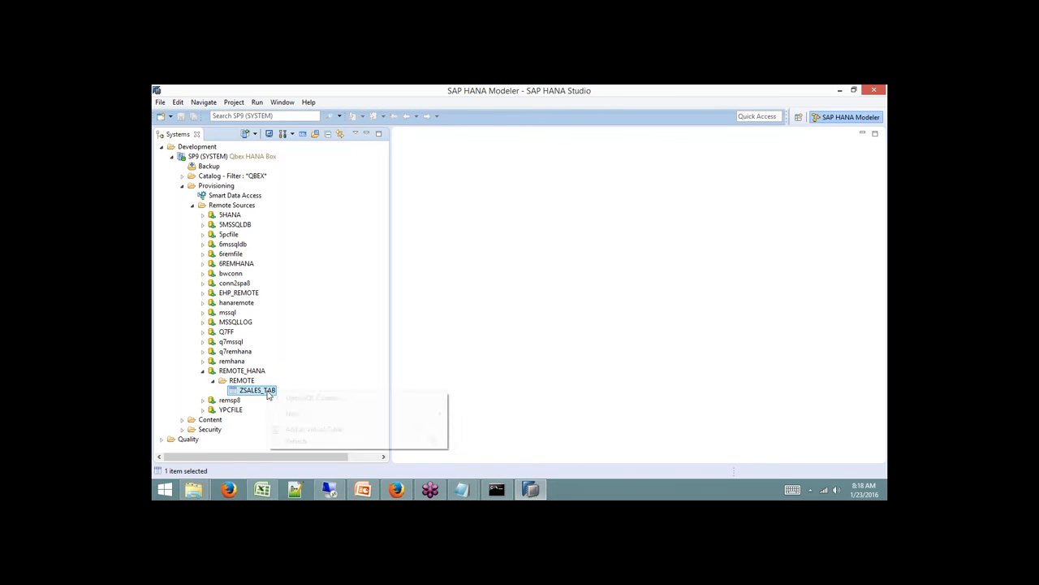
pyautogui.rightClick(268, 394)
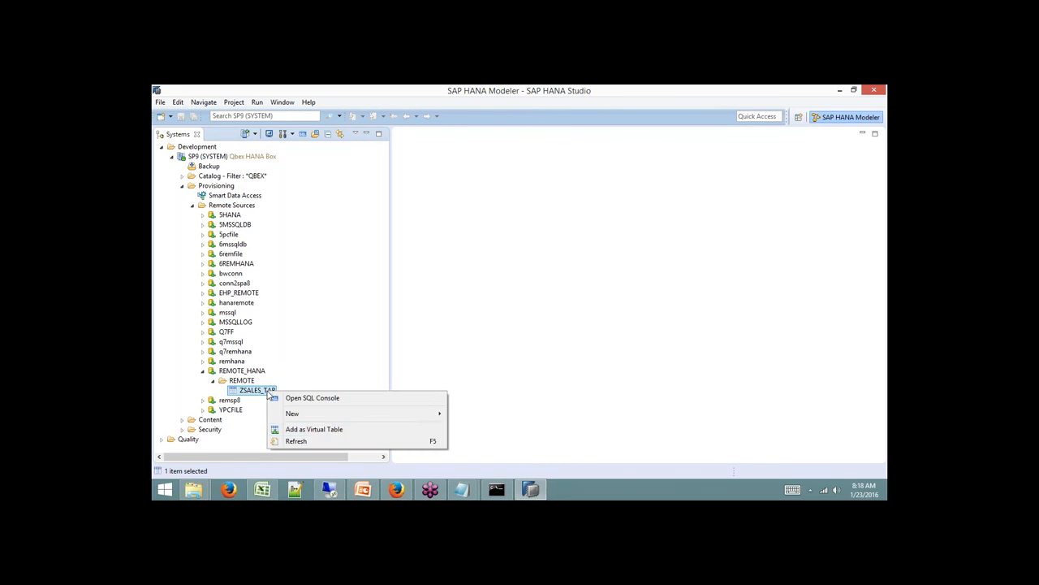
# Dismiss the ZSALES_TAB menu, try expanding YPCFILE (JDBC 403 error), then select Remote Sources.
pyautogui.click(364, 322)
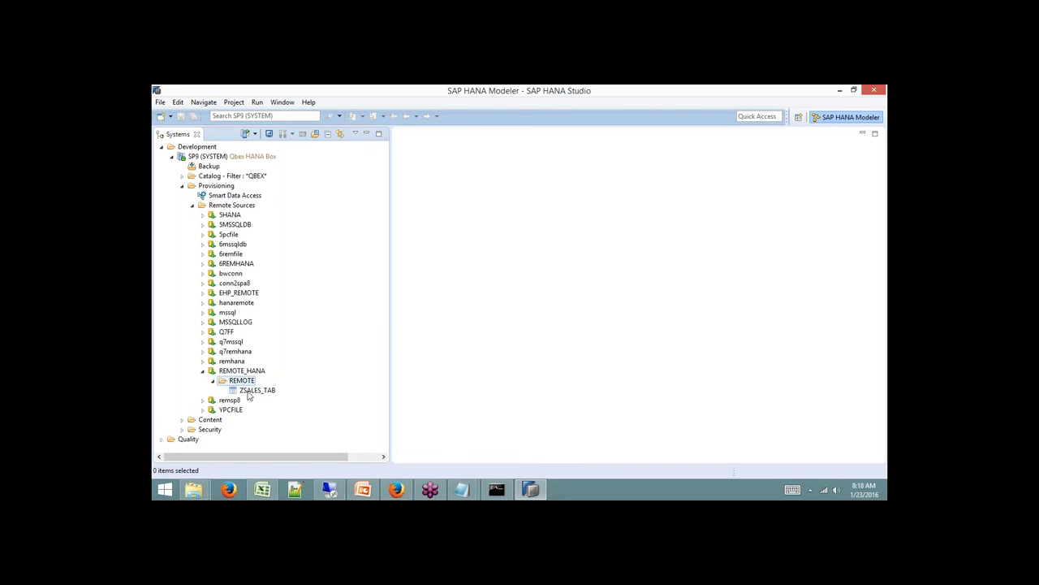
pyautogui.click(230, 410)
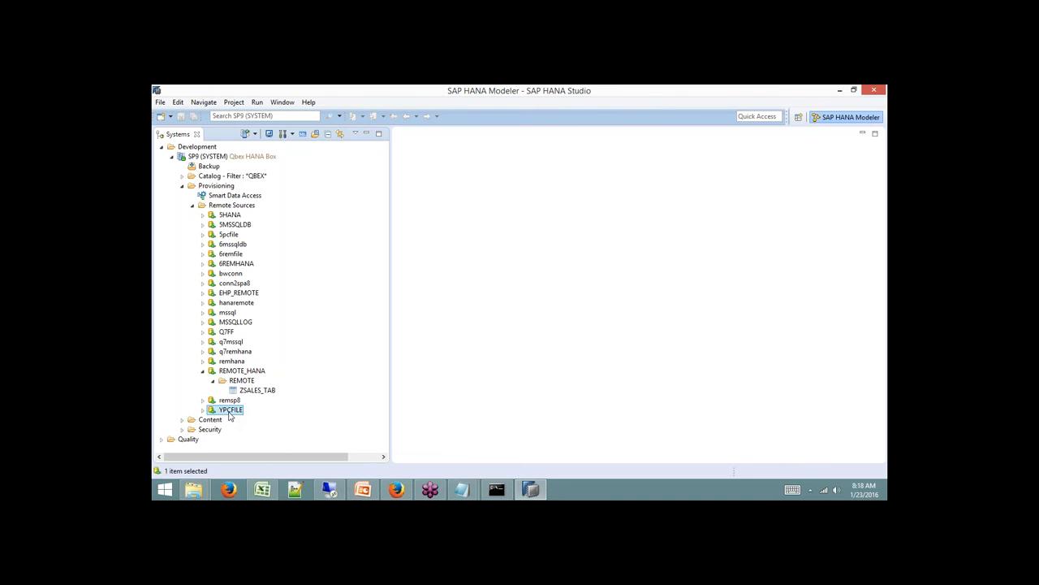
pyautogui.click(203, 410)
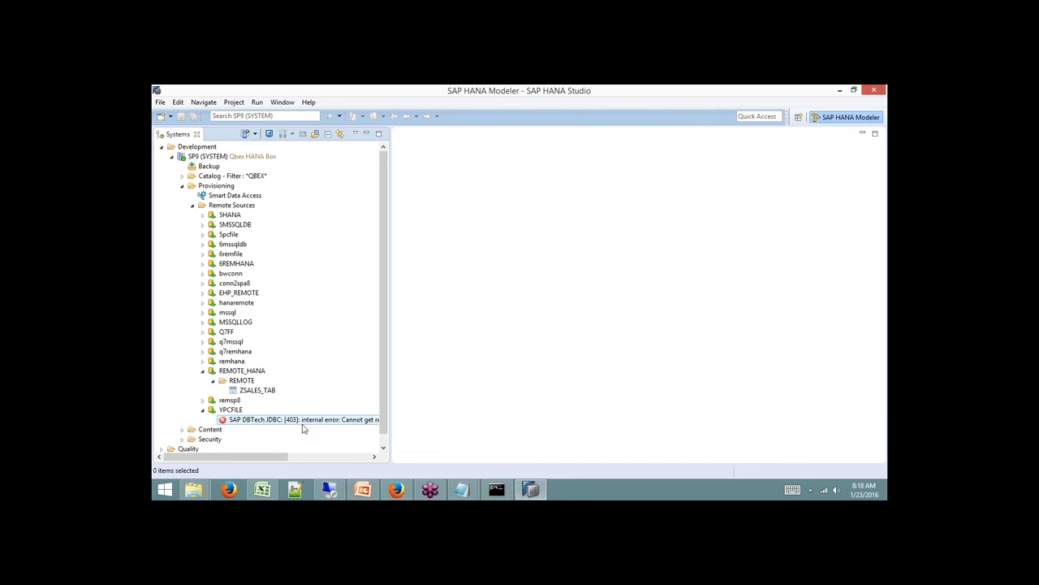
pyautogui.click(202, 409)
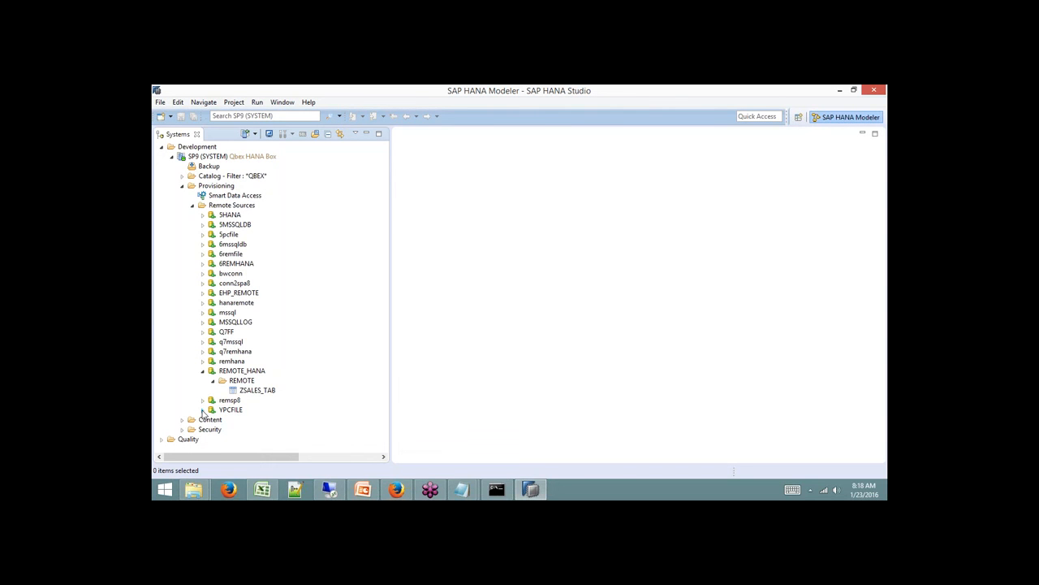
pyautogui.click(215, 185)
pyautogui.click(236, 209)
# Start a new remote source and review the adapter types, leaving ASE (ODBC) selected.
pyautogui.rightClick(237, 212)
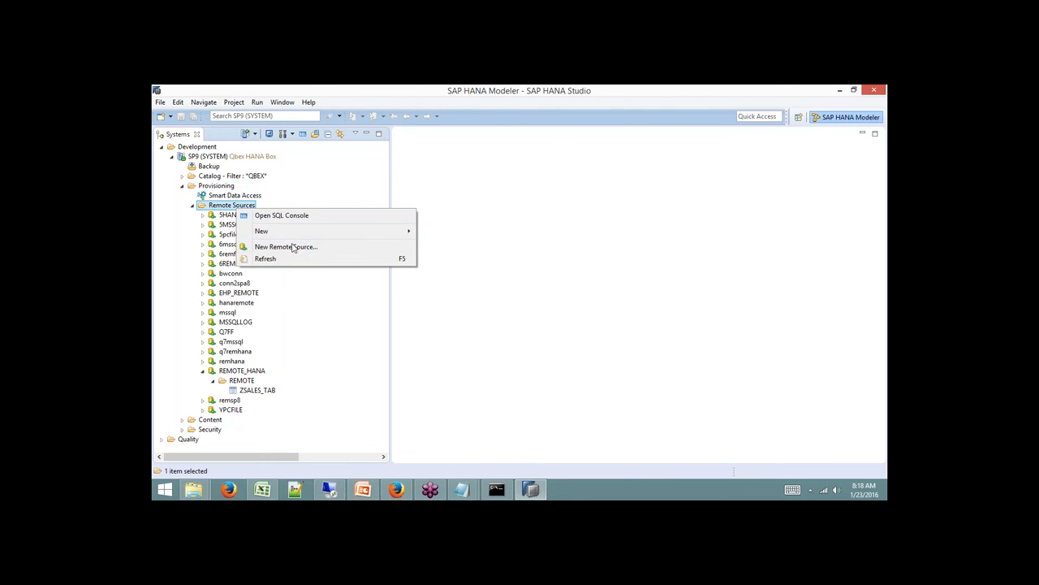
pyautogui.click(294, 246)
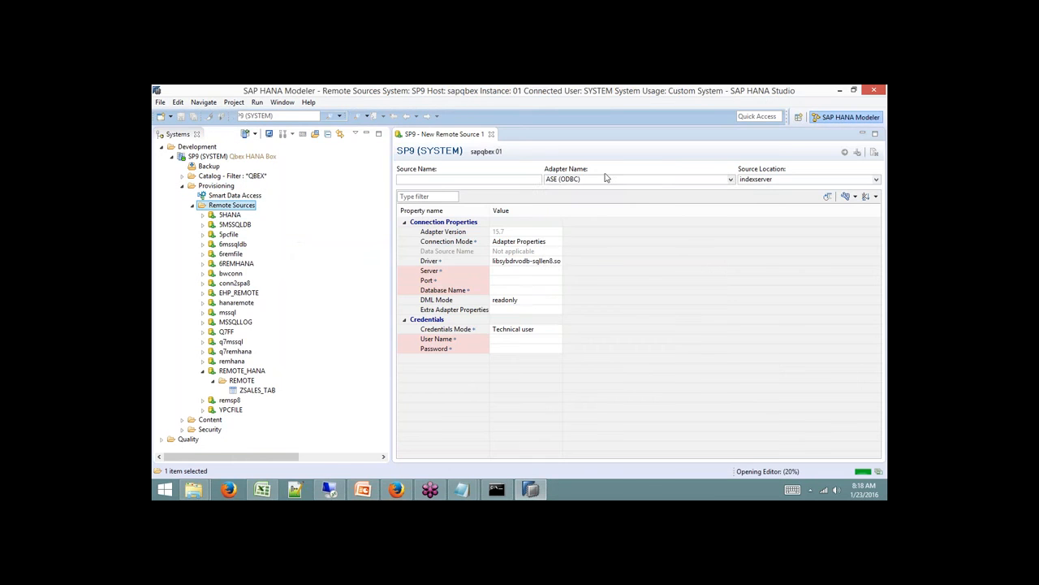
pyautogui.click(730, 181)
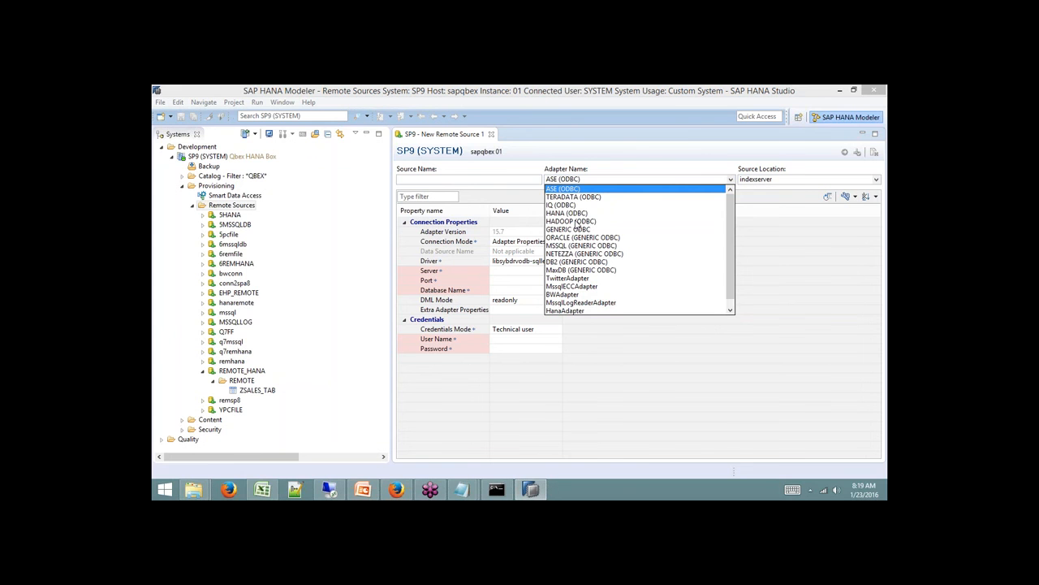
pyautogui.click(685, 133)
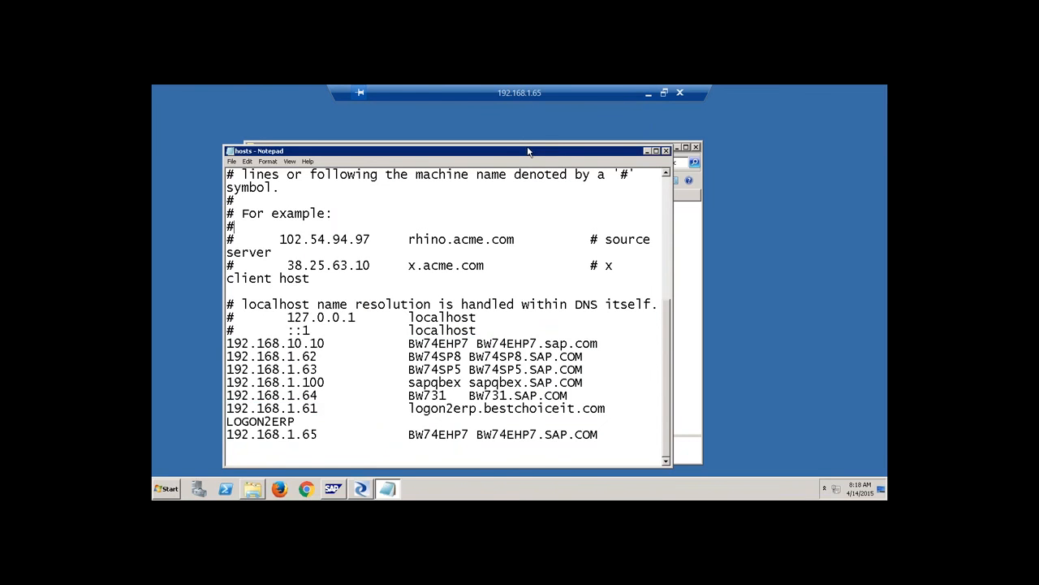
# Launch SAP HANA Data Provisioning Agent Configuration from Start > All Programs > SAP HANA.
pyautogui.click(166, 491)
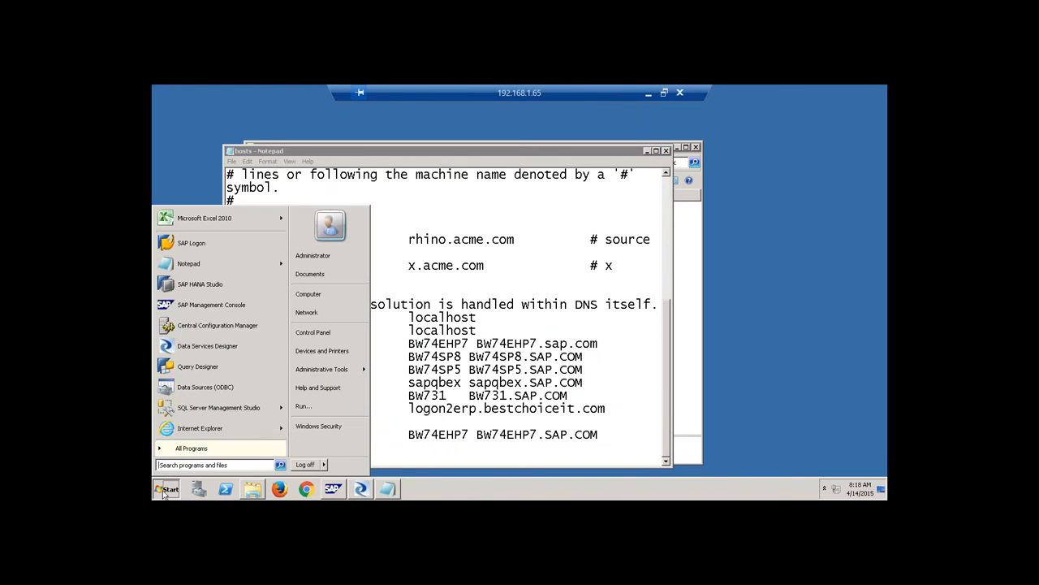
pyautogui.click(195, 448)
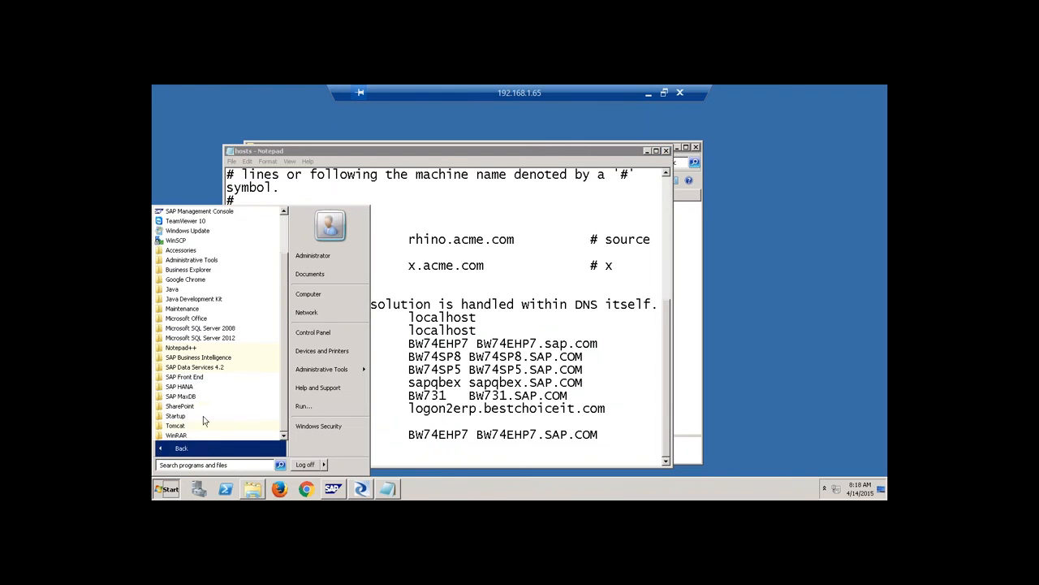
pyautogui.click(180, 386)
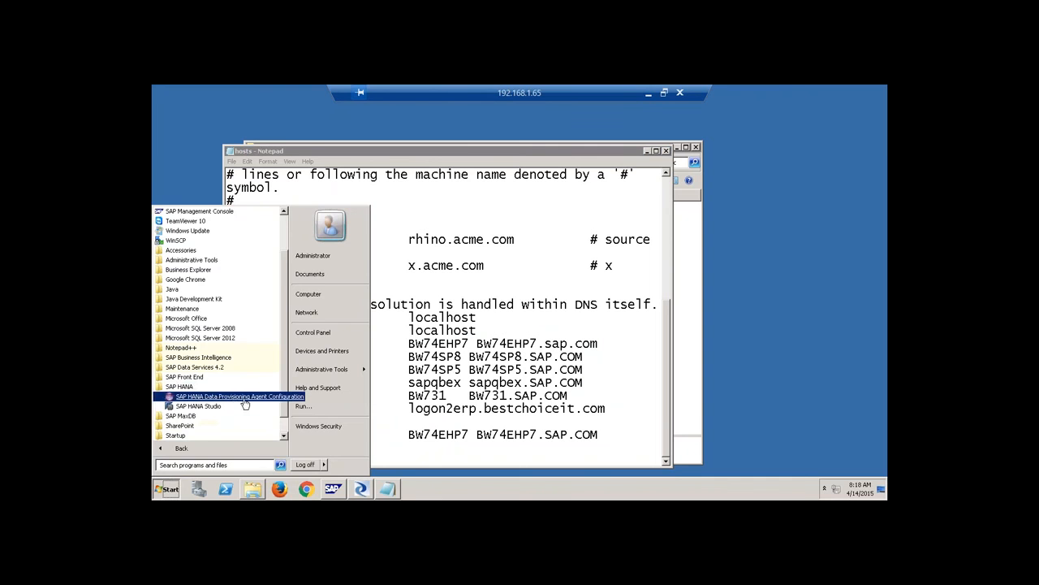
pyautogui.click(244, 396)
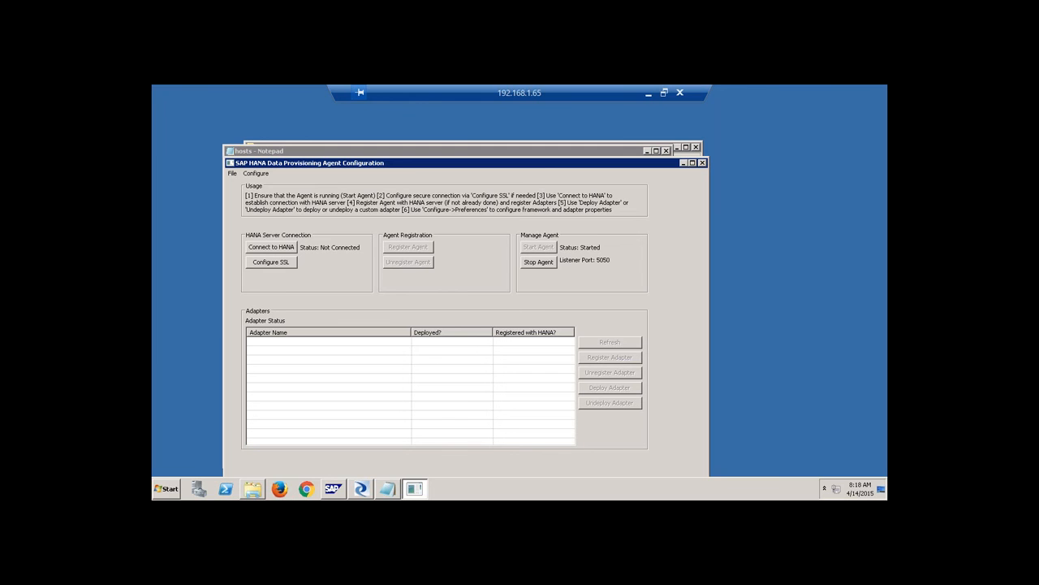
# Connect the agent to HANA at sapqbex:30115 using the admin user and its password.
pyautogui.click(284, 250)
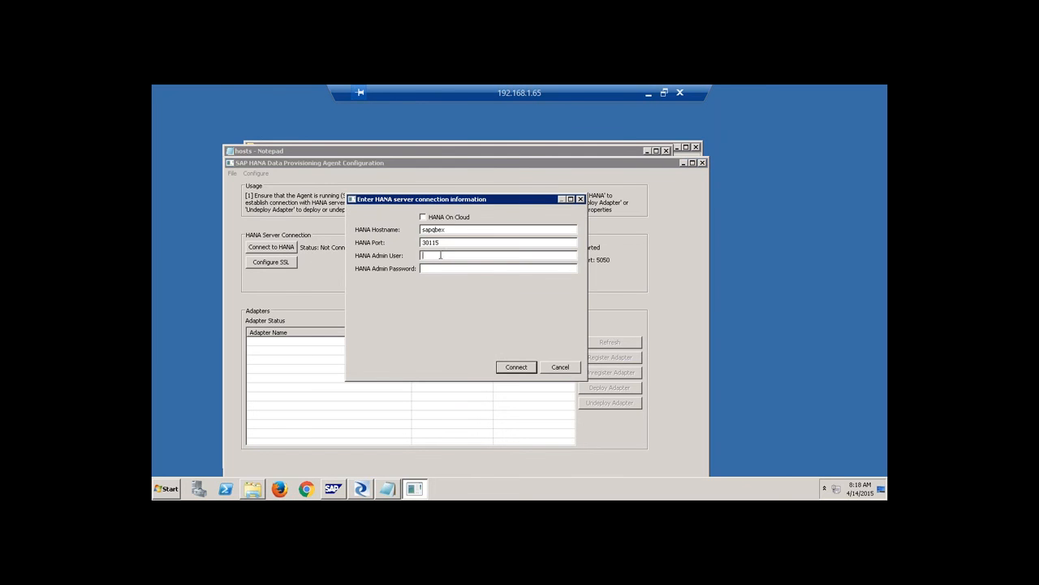
pyautogui.write('system')
pyautogui.write('********')
pyautogui.click(521, 367)
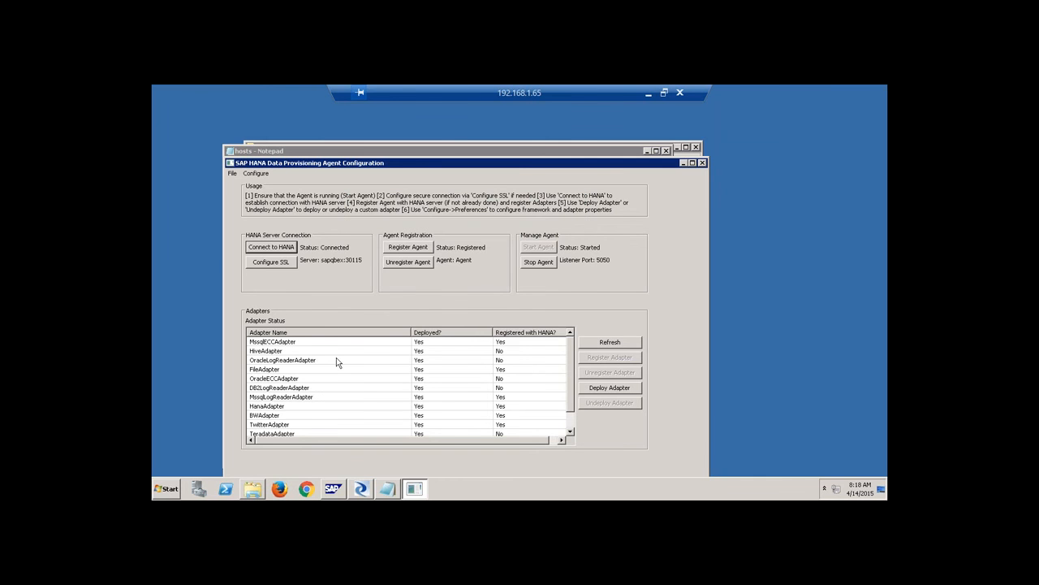
# Browse the MssqlECC, OracleLogReader, MssqlLogReader, BW and OracleECC adapters, cancelling Deploy Adapter.
pyautogui.click(297, 344)
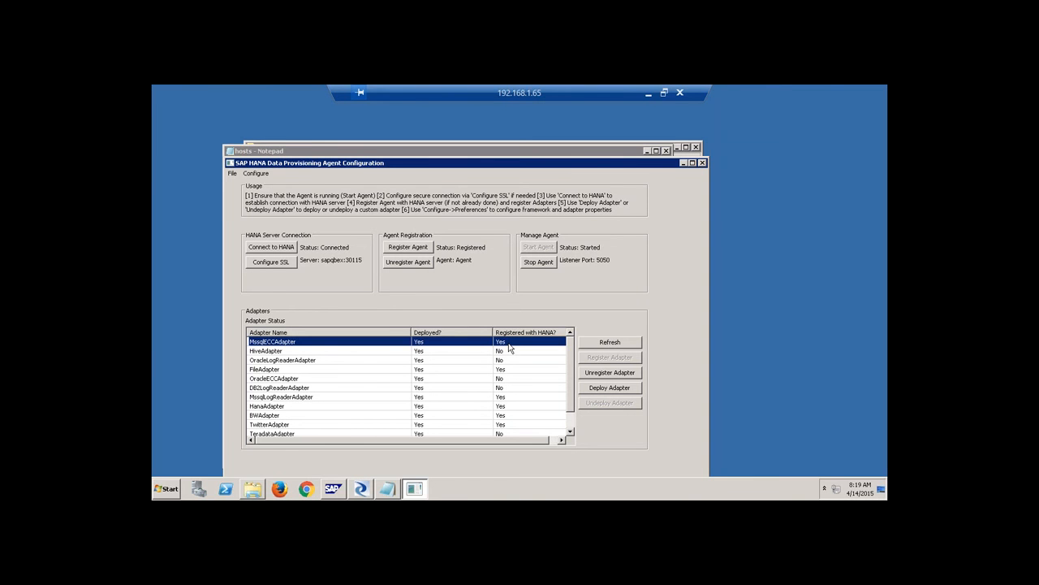
pyautogui.click(610, 388)
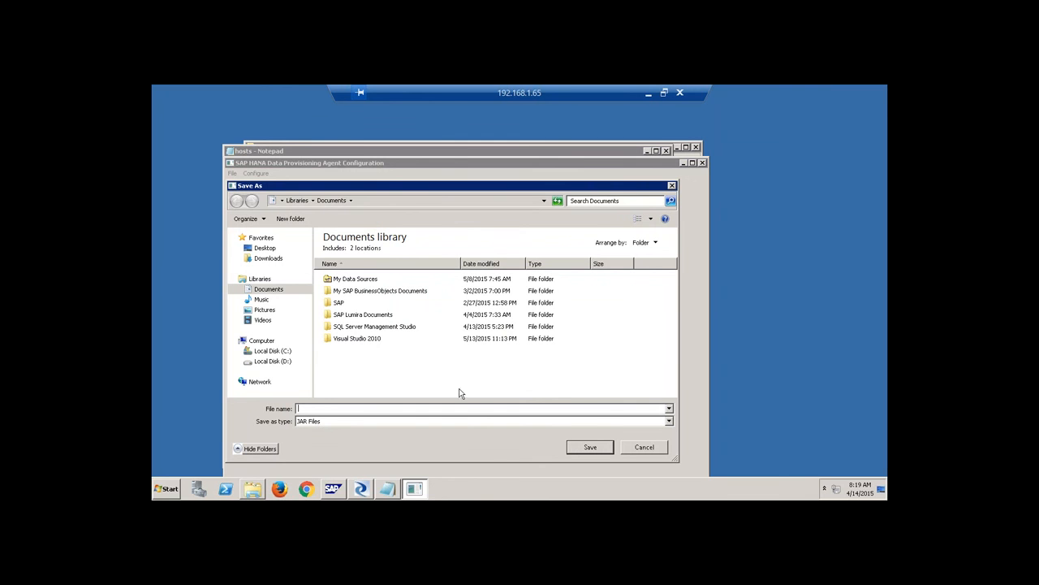
pyautogui.click(645, 447)
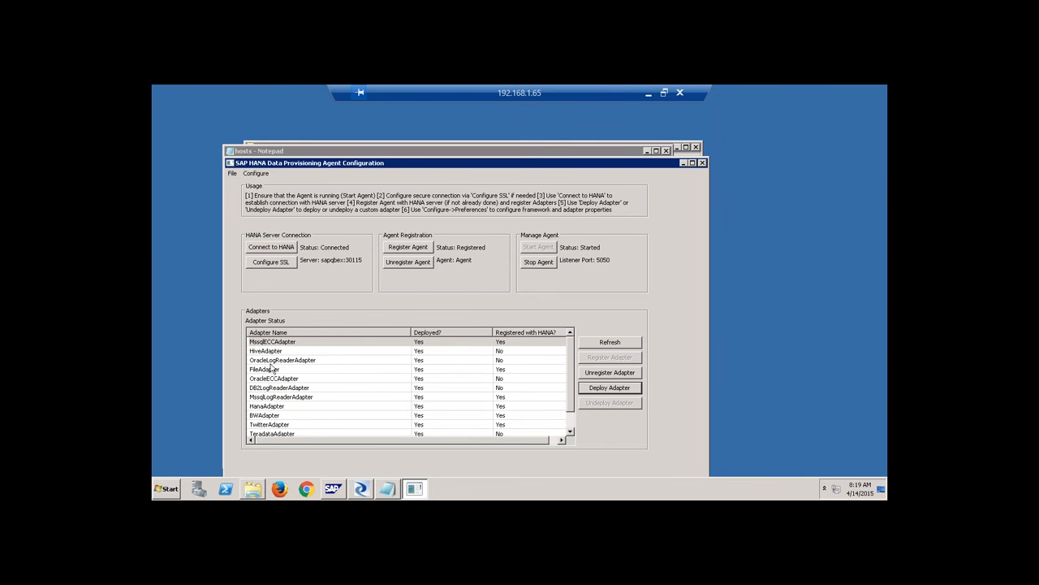
pyautogui.click(270, 360)
pyautogui.click(279, 398)
pyautogui.click(279, 415)
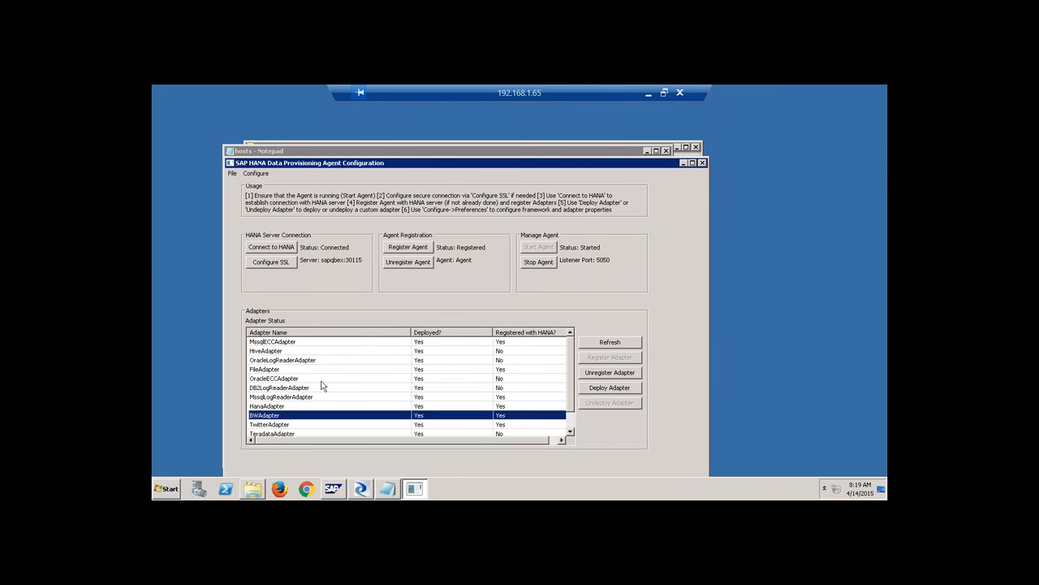
pyautogui.click(298, 342)
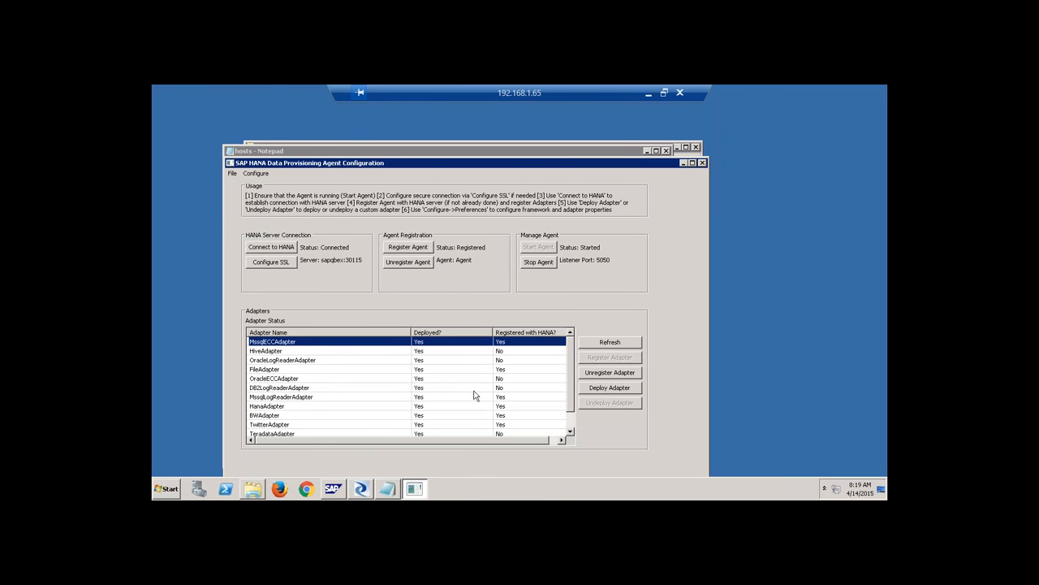
pyautogui.click(331, 382)
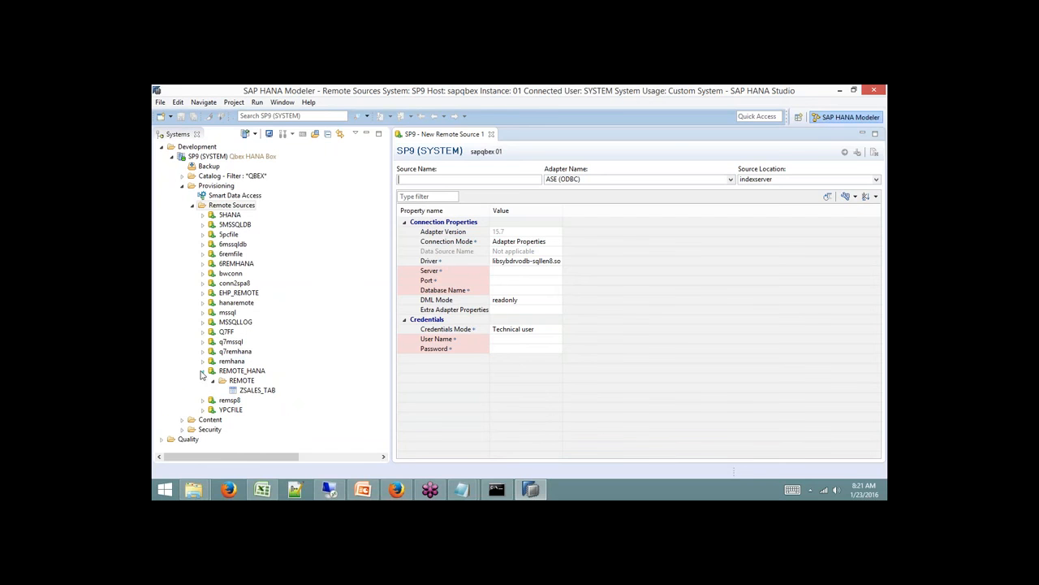
# Collapse REMOTE_HANA, close the new remote source editor, and expand YPCFILE to its JDBC 403 error.
pyautogui.click(203, 370)
pyautogui.click(491, 134)
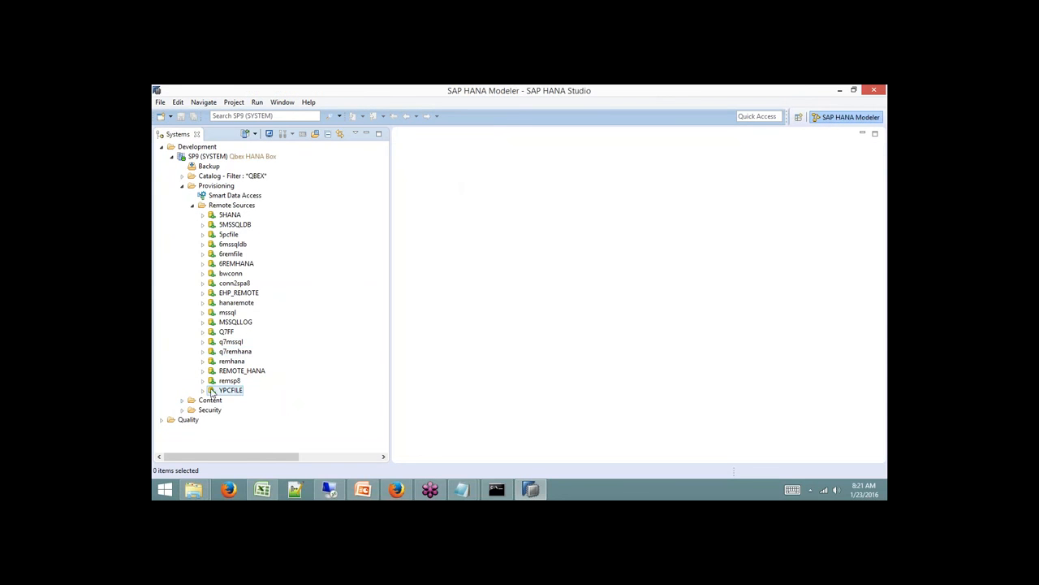
pyautogui.click(203, 391)
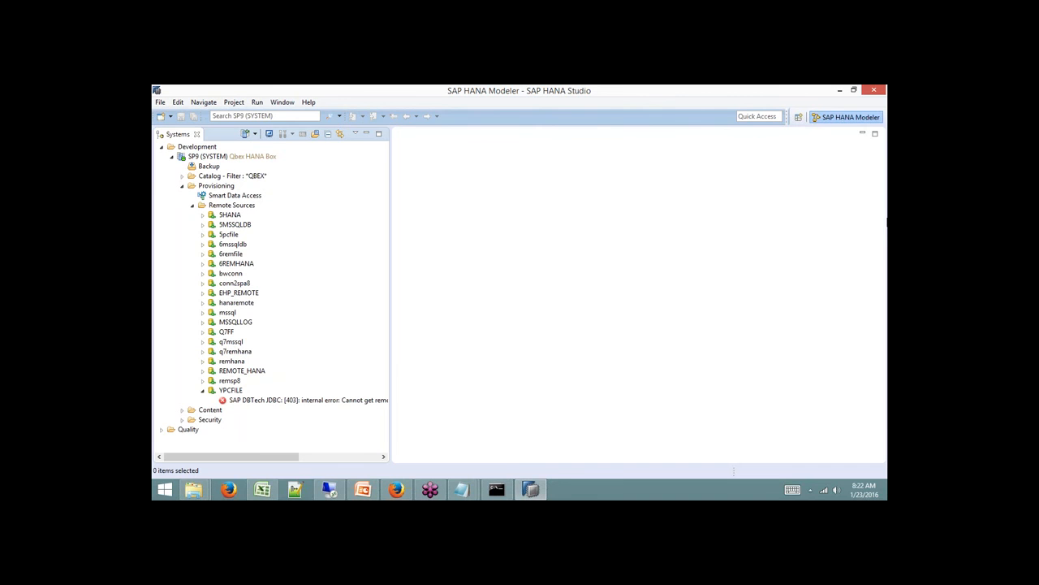
pyautogui.click(322, 493)
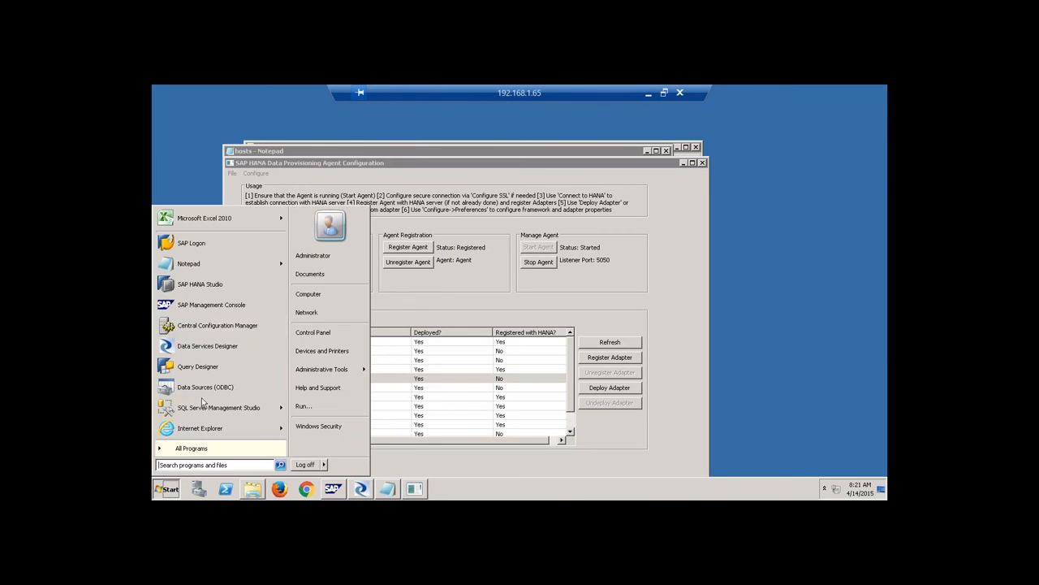
# Launch SAP HANA Studio from the remote server's Start menu to show the SP9 connections.
pyautogui.click(191, 285)
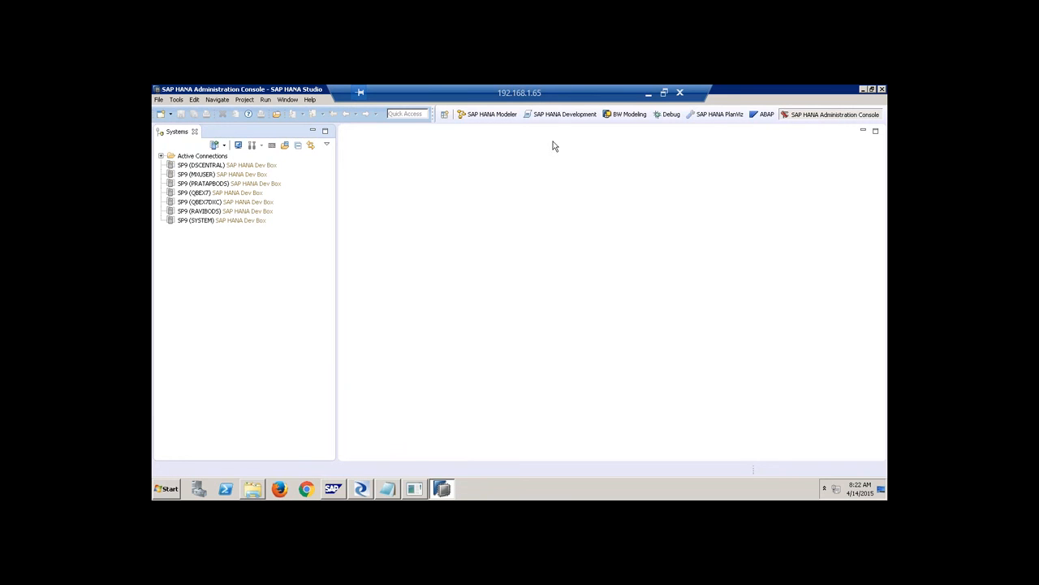
# In the development perspective, expand Project6SDQI > Demos and open DemoSampl4 maximized.
pyautogui.click(558, 116)
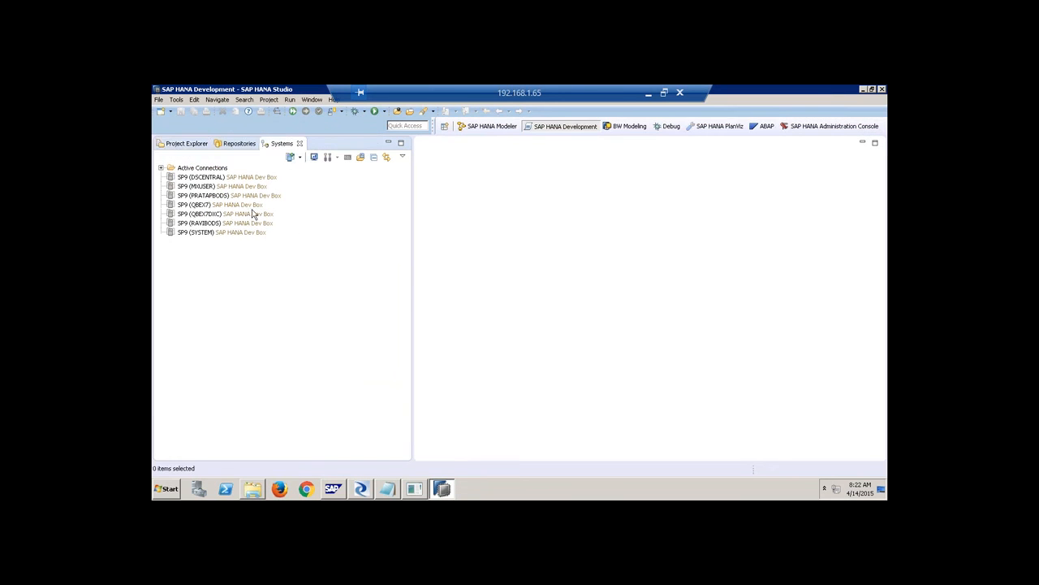
pyautogui.click(186, 144)
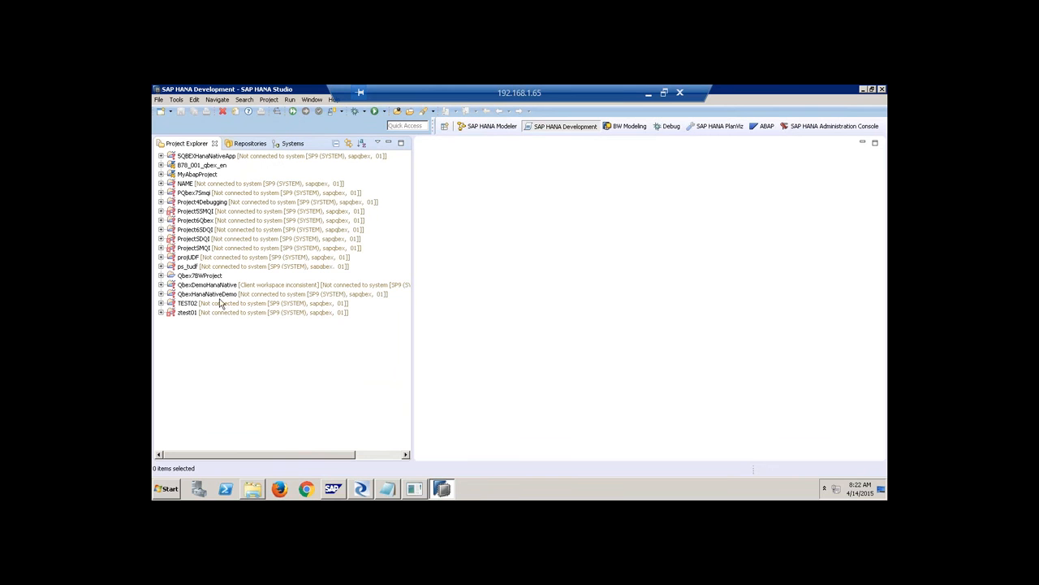
pyautogui.click(160, 230)
pyautogui.click(171, 256)
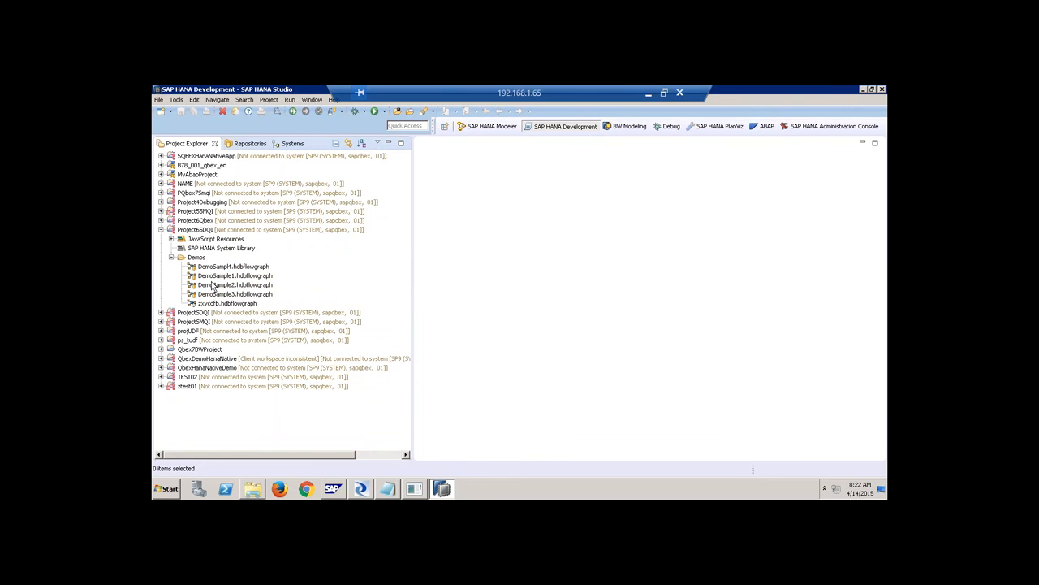
pyautogui.doubleClick(236, 266)
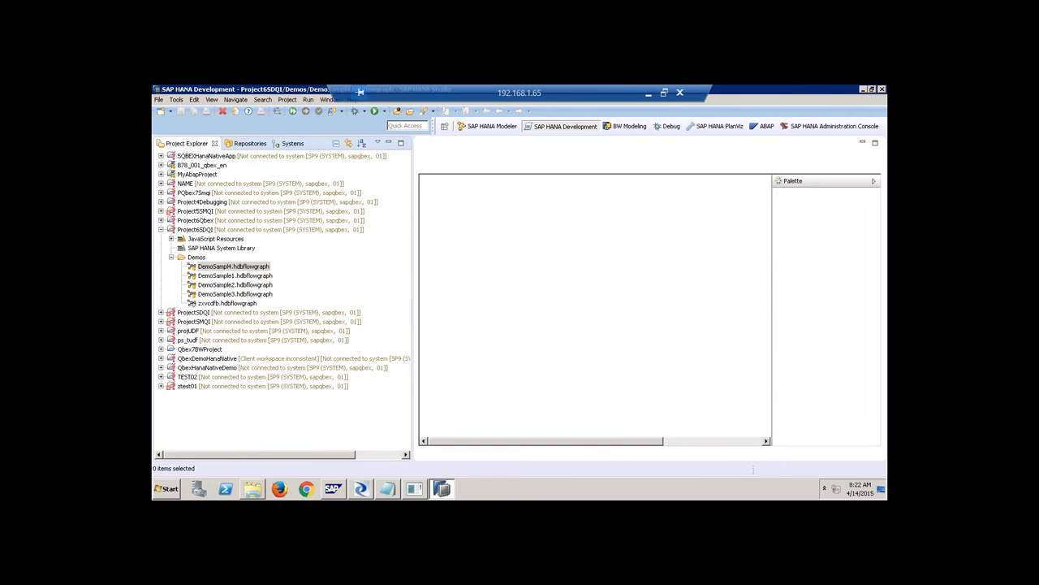
pyautogui.doubleClick(386, 147)
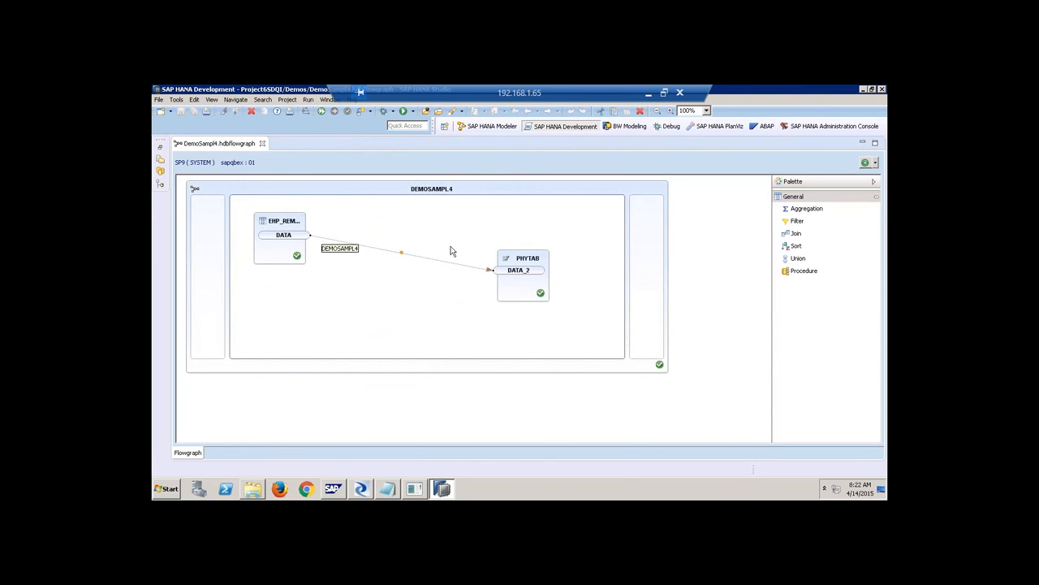
# Open the DemoSample3 flowgraph with the project tree hidden for a wider view.
pyautogui.moveTo(524, 262)
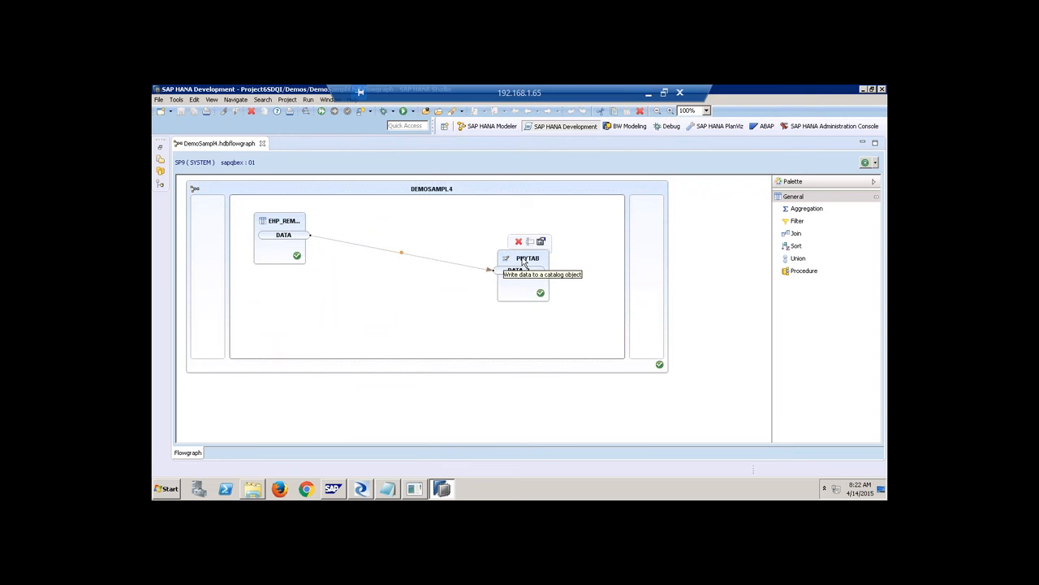
pyautogui.click(161, 147)
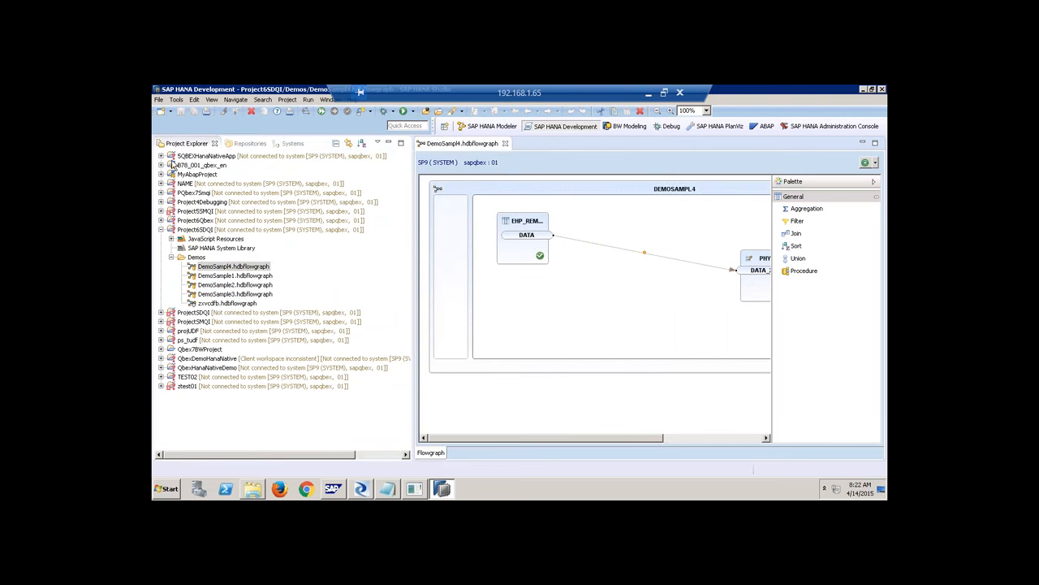
pyautogui.doubleClick(253, 295)
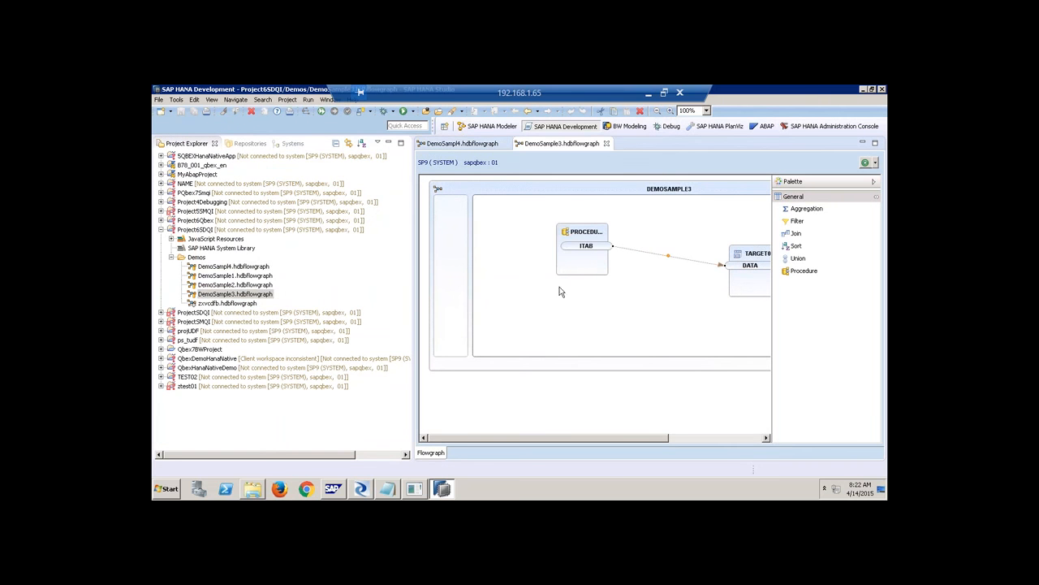
pyautogui.click(388, 143)
# Open the DemoSample2 flowgraph widened and select its EHP_REM source node.
pyautogui.moveTo(319, 271)
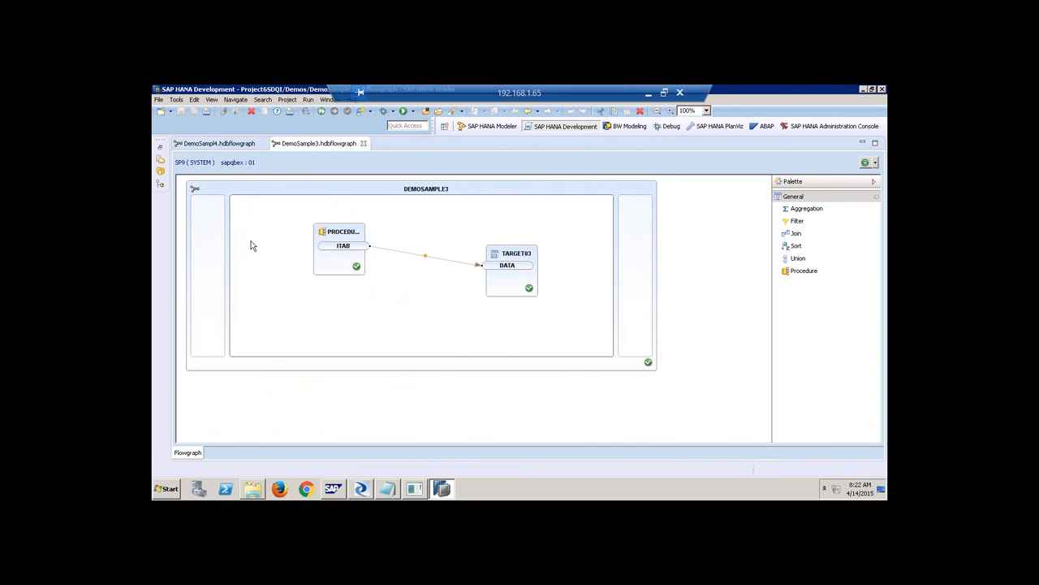
pyautogui.click(160, 147)
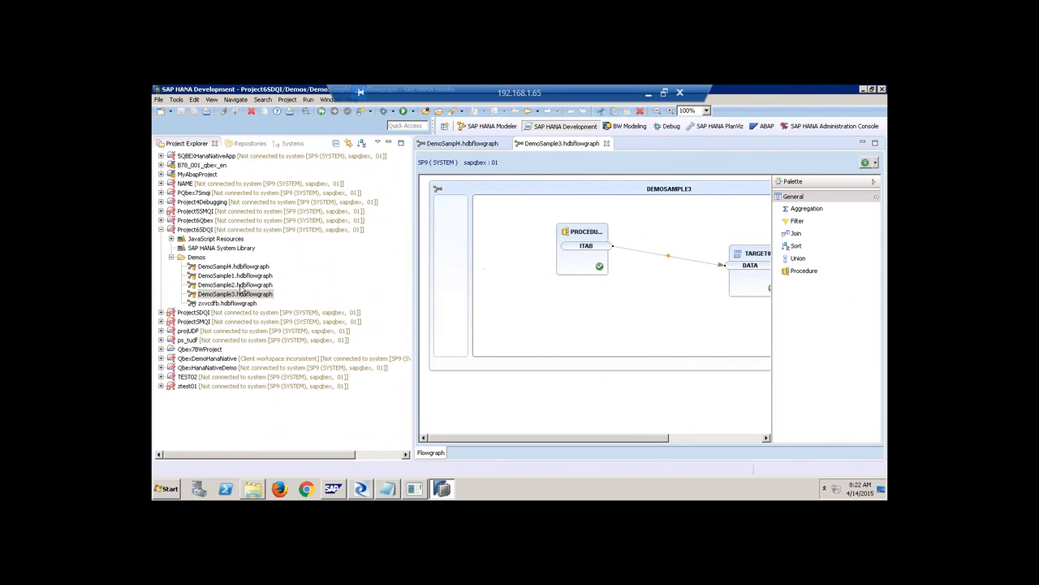
pyautogui.doubleClick(240, 285)
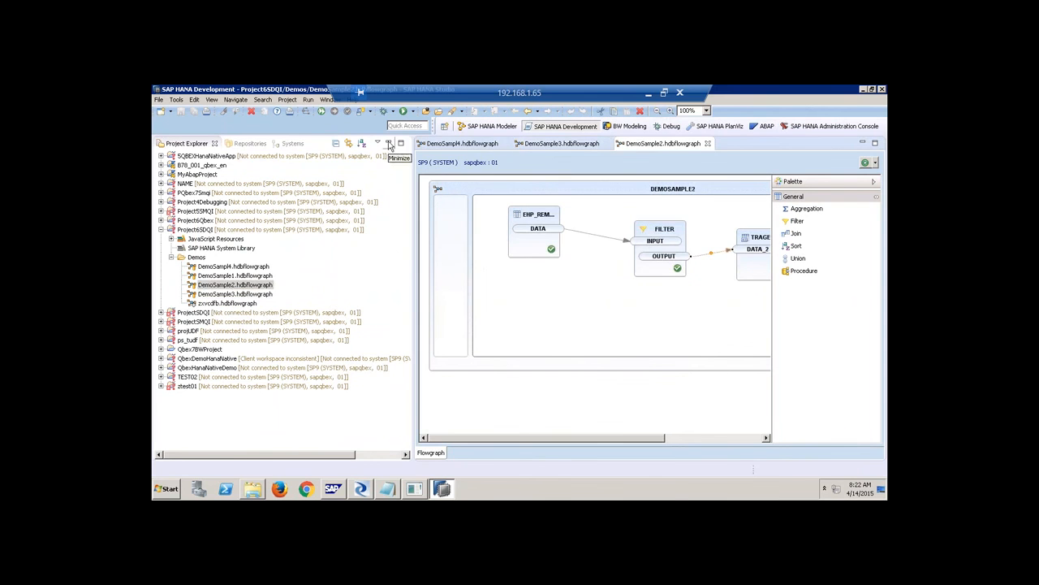
pyautogui.click(388, 143)
pyautogui.click(296, 218)
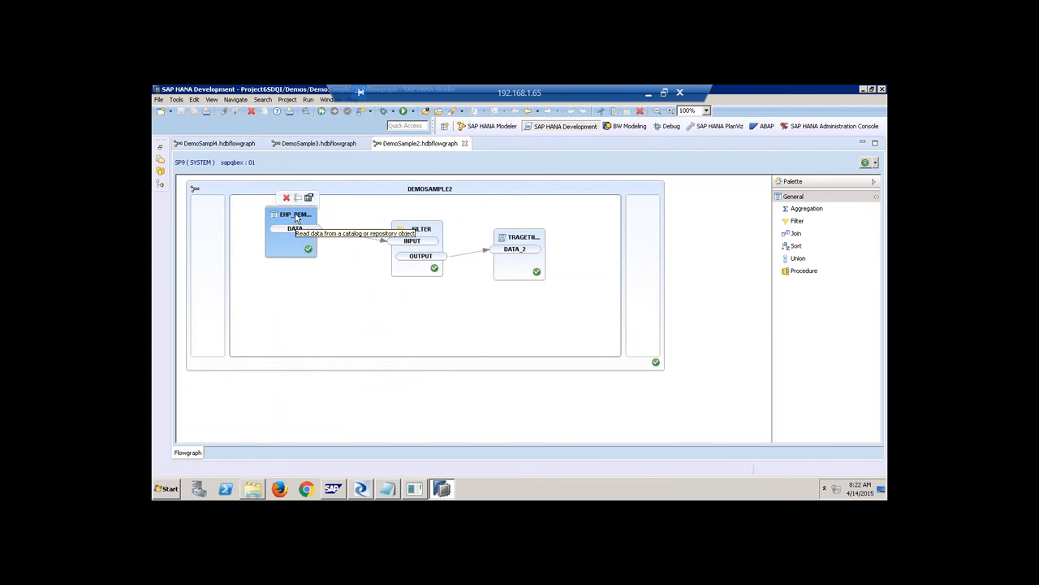
# Inspect DemoSample2's nodes and try setting the container's Generator to Task, dismissing the errors.
pyautogui.click(419, 235)
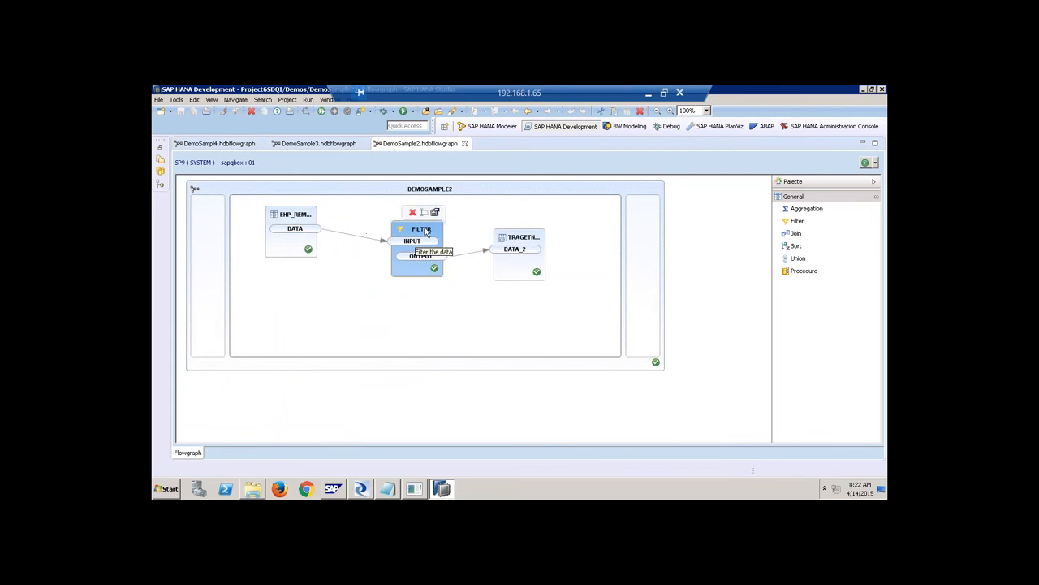
pyautogui.moveTo(528, 250)
pyautogui.click(518, 270)
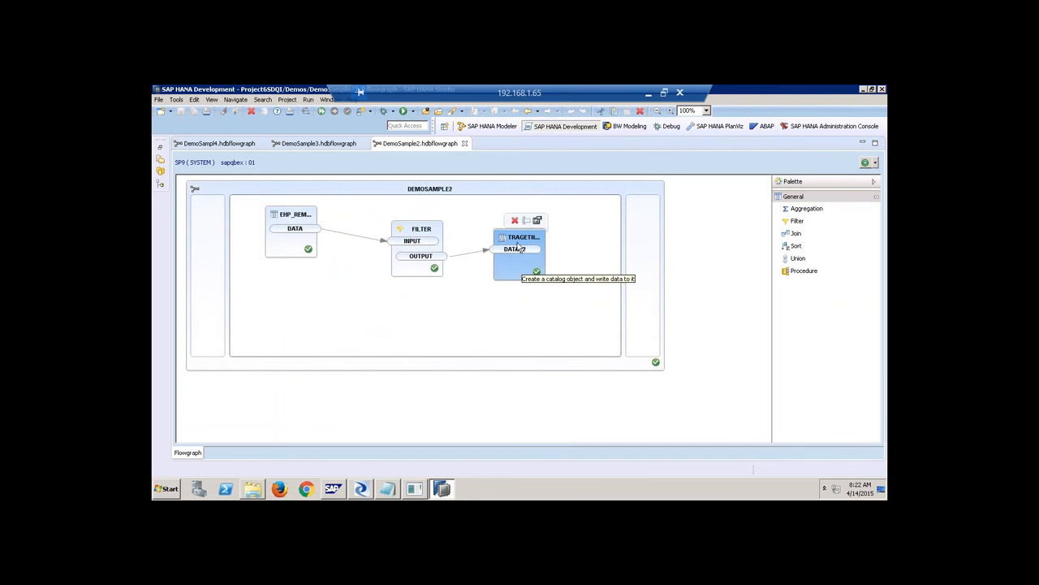
pyautogui.rightClick(259, 193)
pyautogui.click(285, 341)
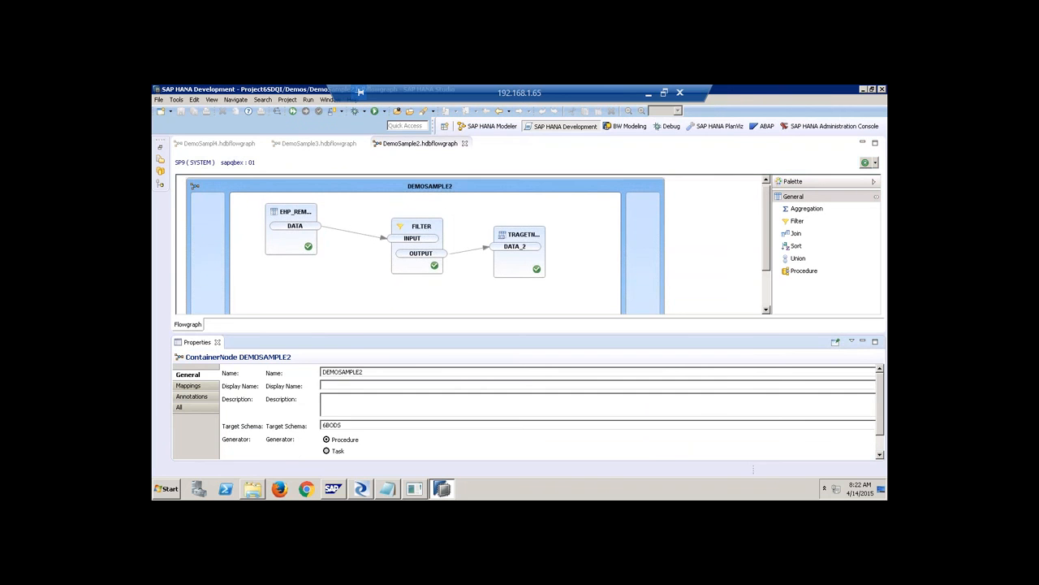
pyautogui.click(291, 453)
pyautogui.click(714, 458)
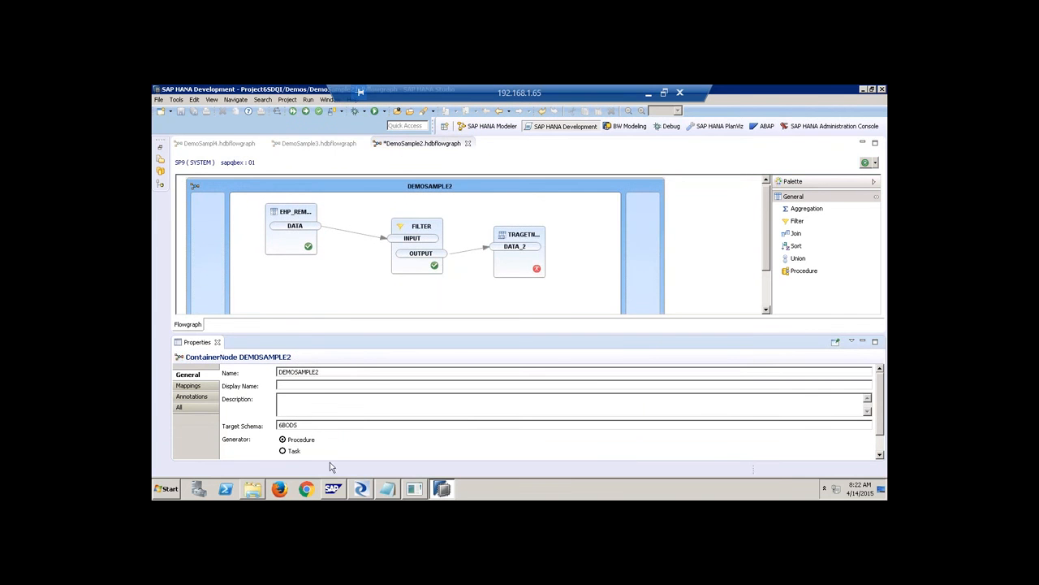
pyautogui.click(294, 453)
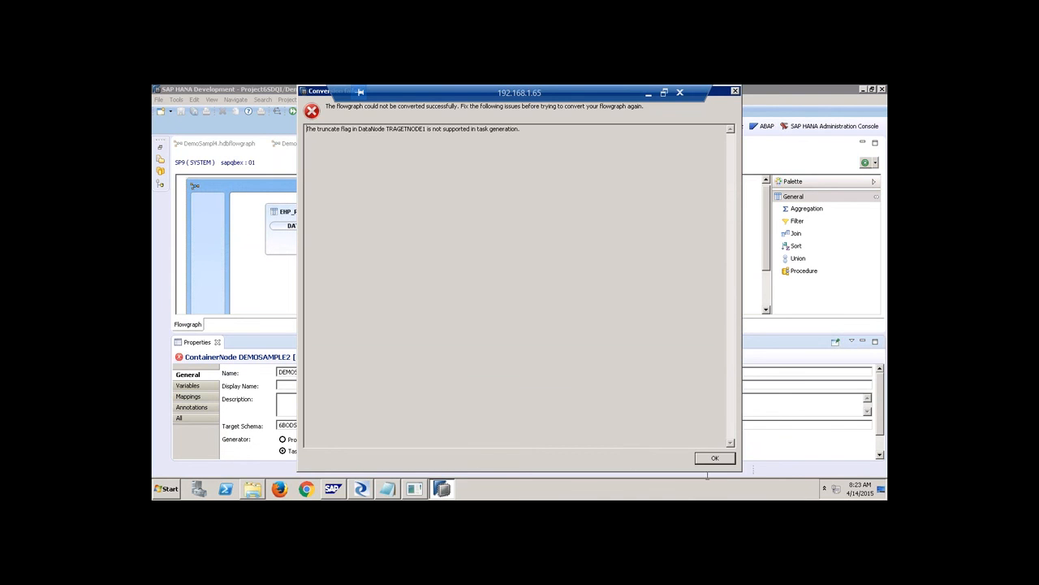
pyautogui.click(715, 458)
# Delete the EHP_REM source node, retry Generator Task, then close DemoSample2 without saving.
pyautogui.click(274, 212)
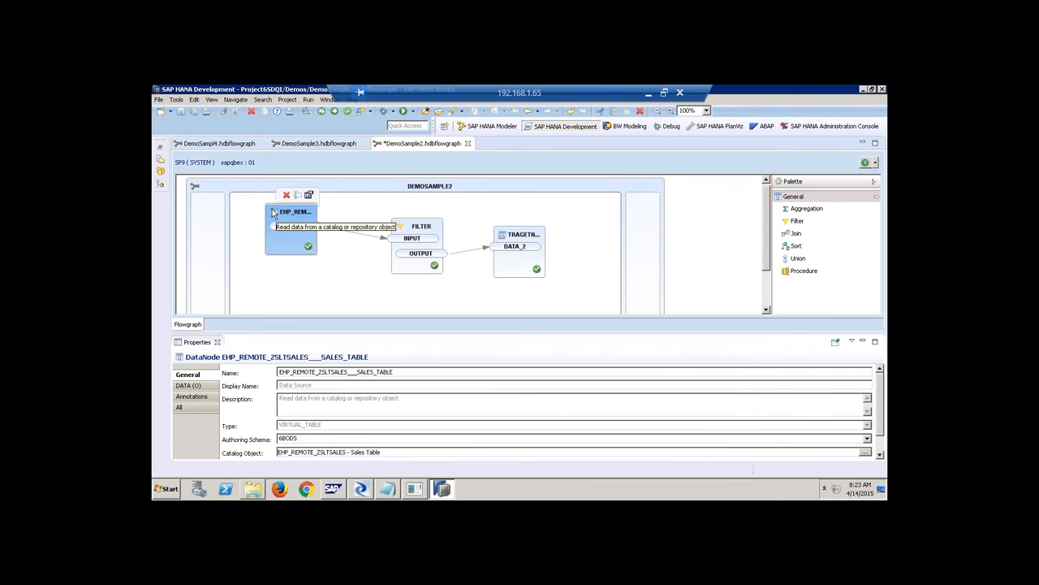
pyautogui.press('Delete')
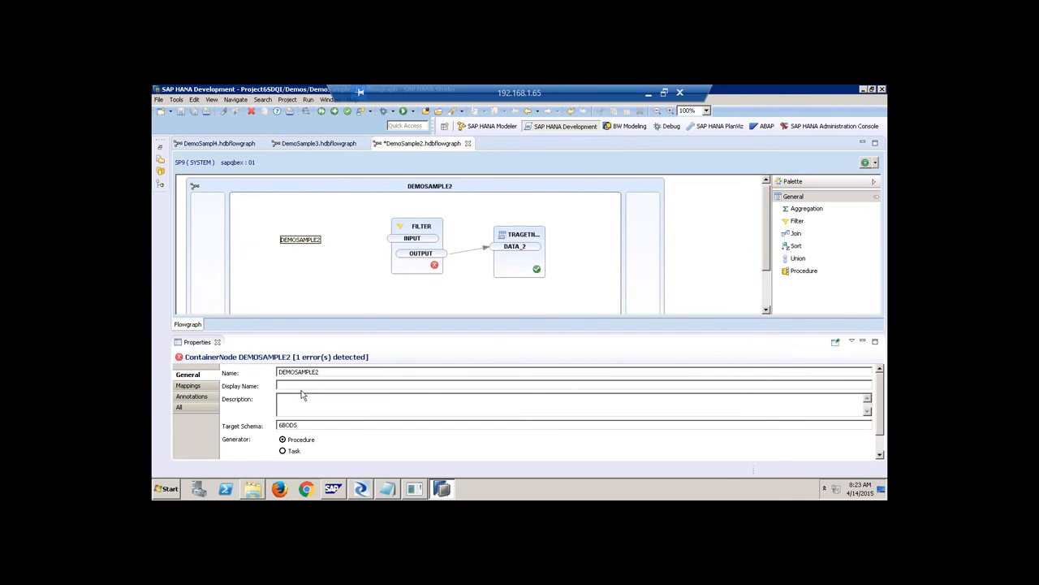
pyautogui.click(292, 453)
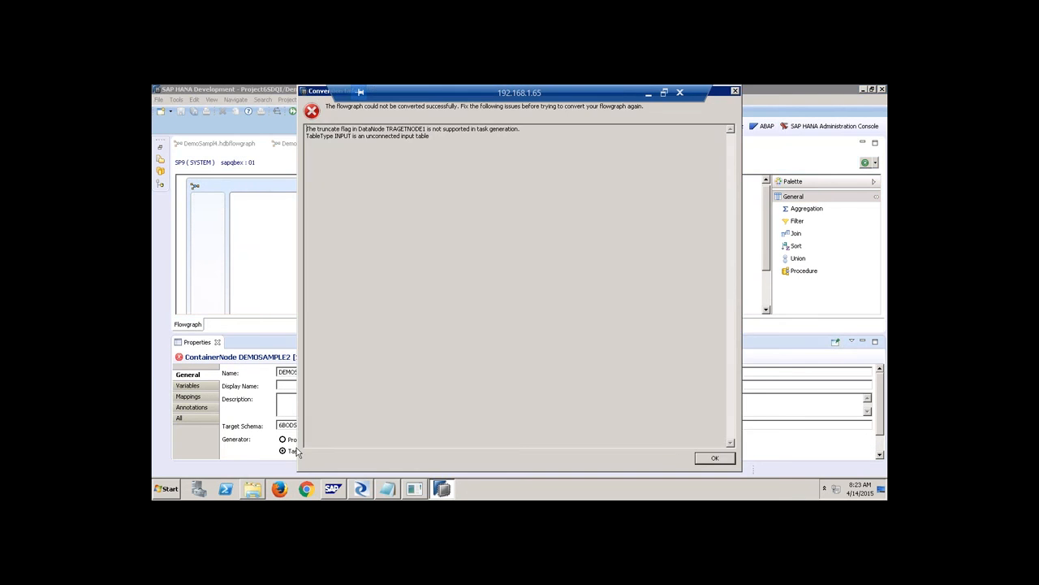
pyautogui.click(714, 458)
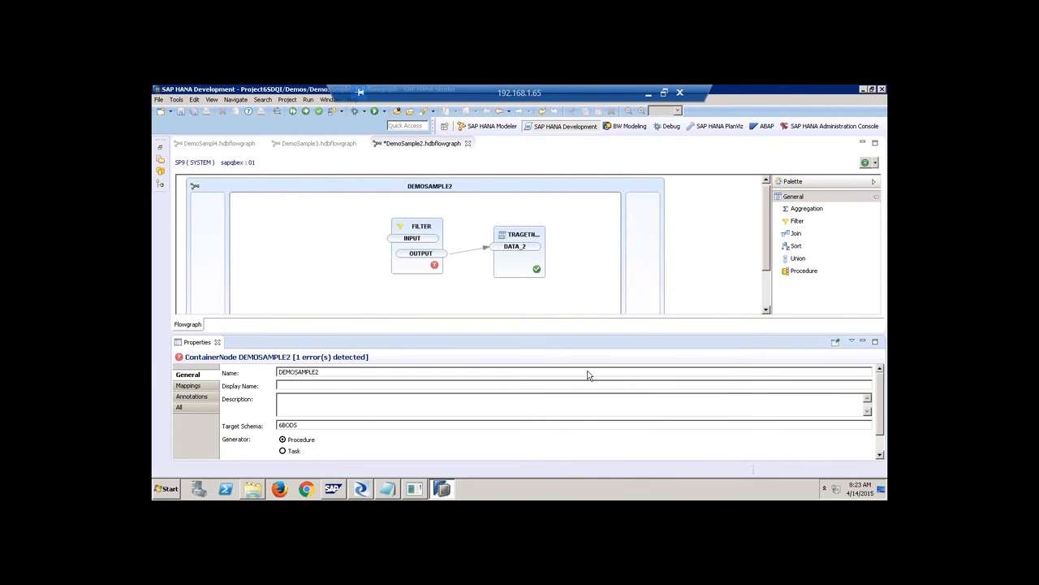
pyautogui.click(468, 143)
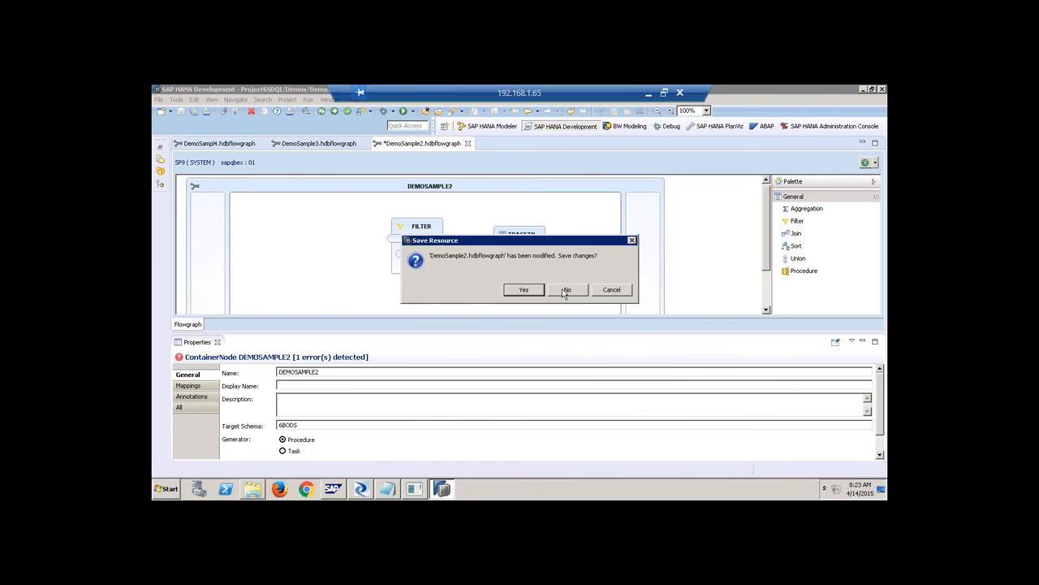
pyautogui.click(566, 287)
# Create a Flowgraph Model named xfsv in the Demos folder.
pyautogui.click(161, 147)
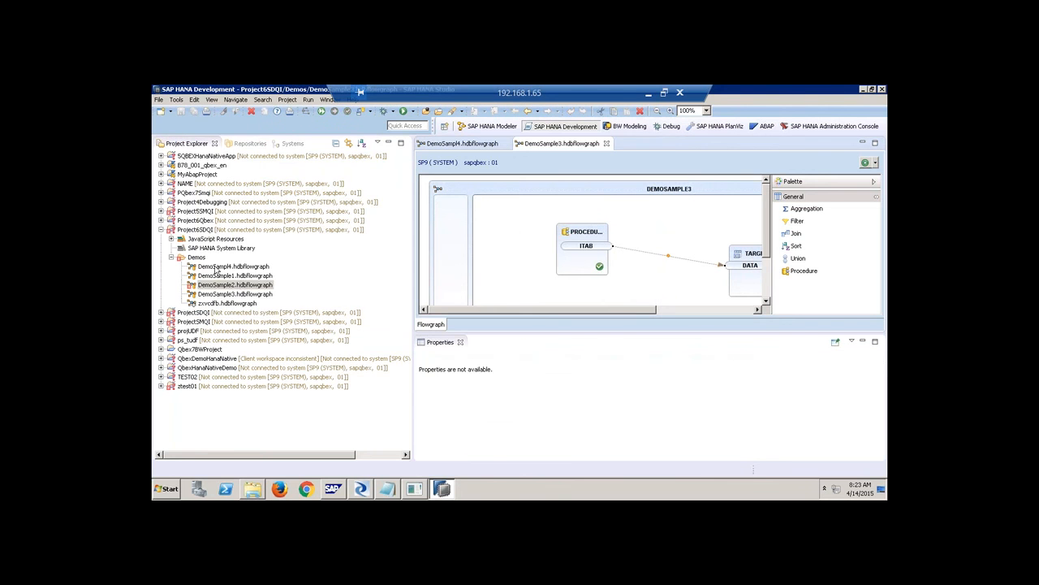
pyautogui.click(199, 257)
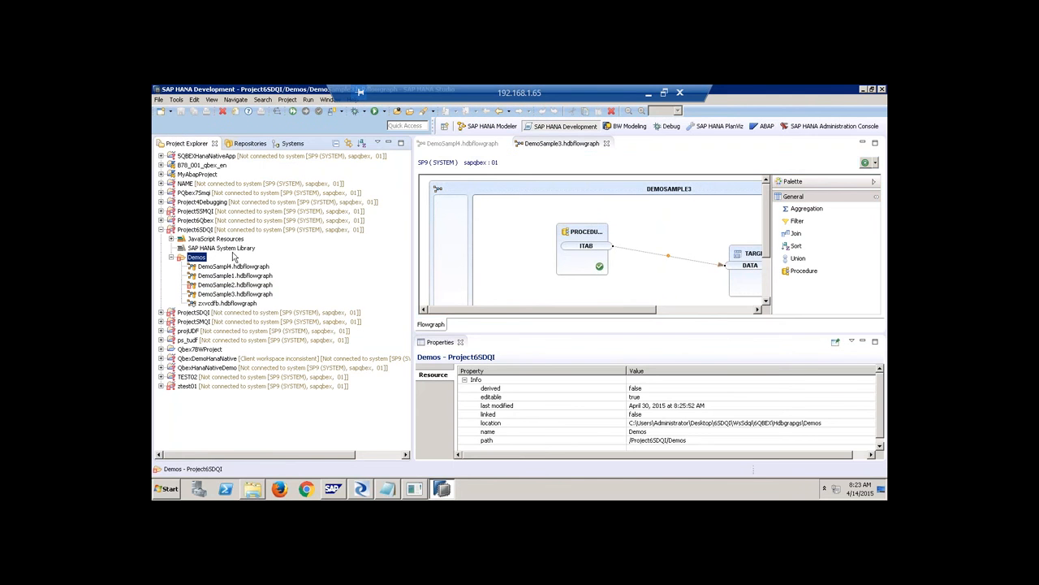
pyautogui.rightClick(199, 258)
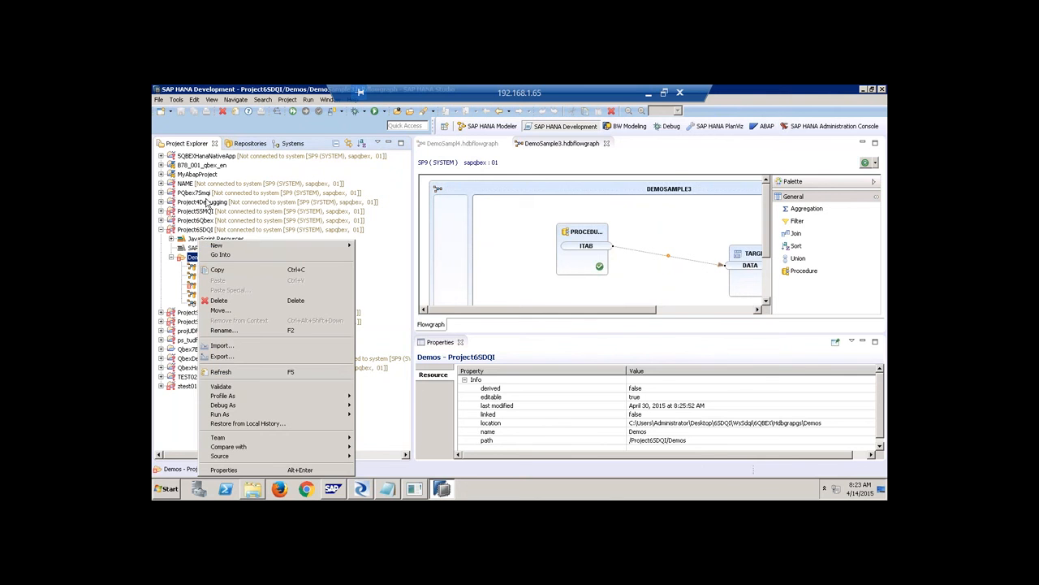
pyautogui.moveTo(274, 246)
pyautogui.click(375, 348)
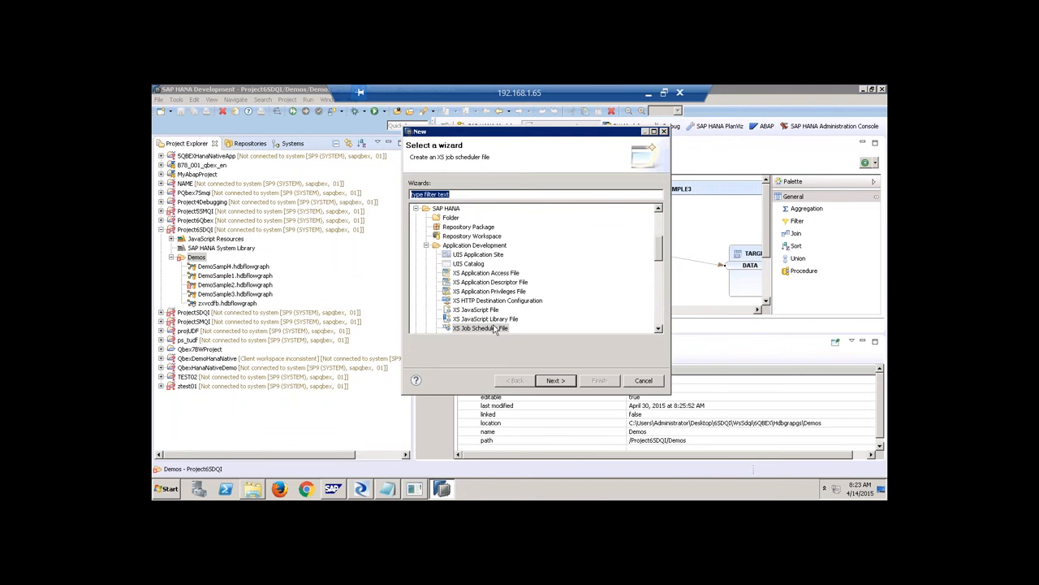
pyautogui.click(426, 245)
pyautogui.click(464, 292)
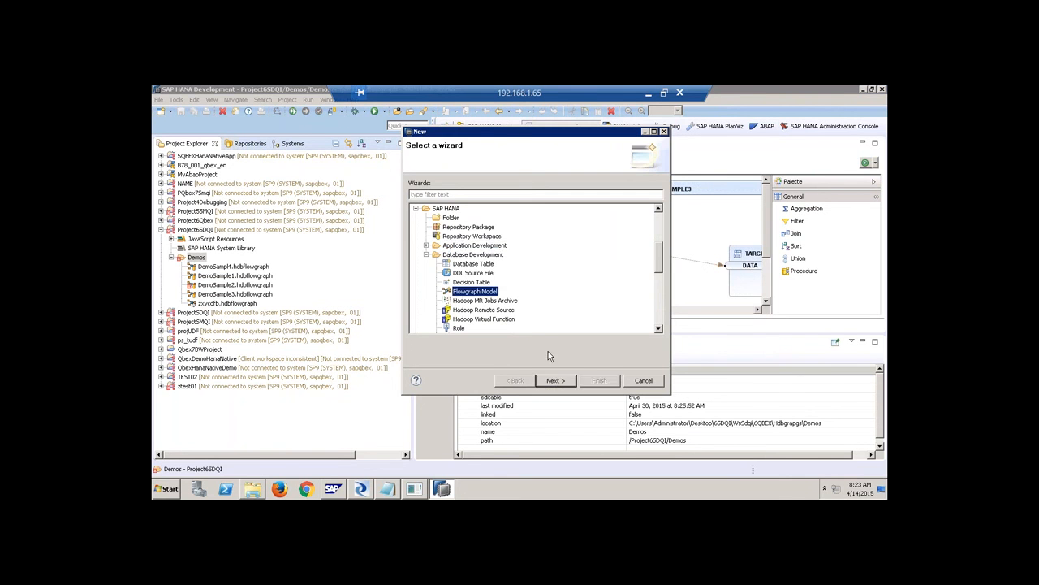
pyautogui.click(554, 380)
pyautogui.write('xfsv.hdbflowgraph')
pyautogui.click(587, 462)
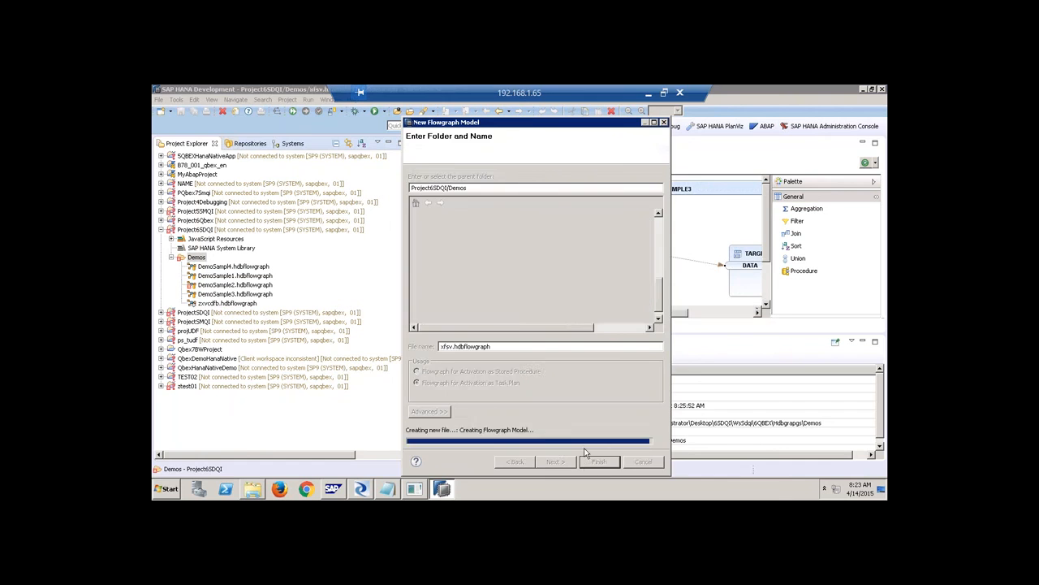
# Set the XFSV container's Generator property to Task.
pyautogui.click(388, 143)
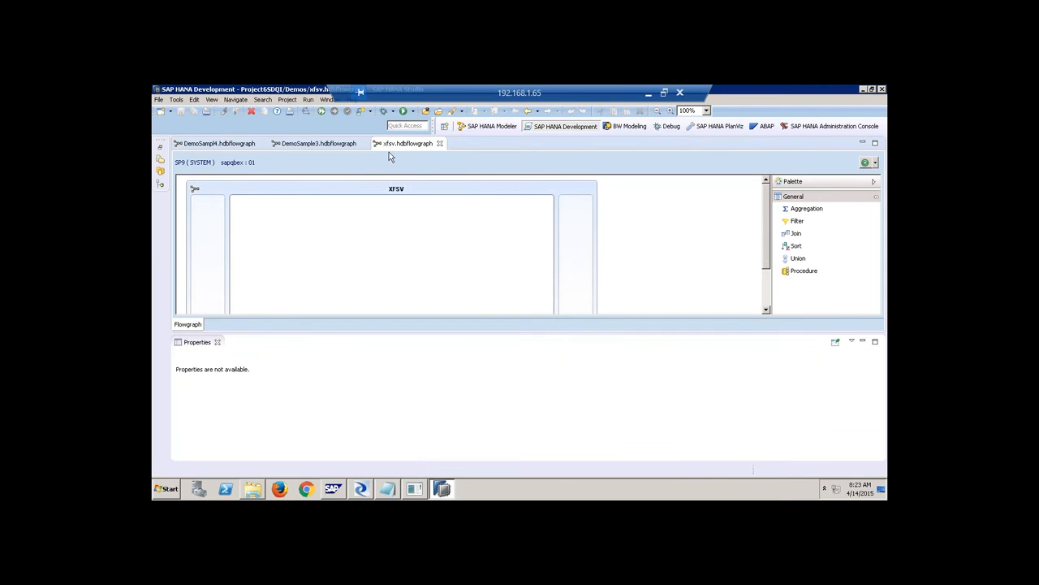
pyautogui.click(215, 342)
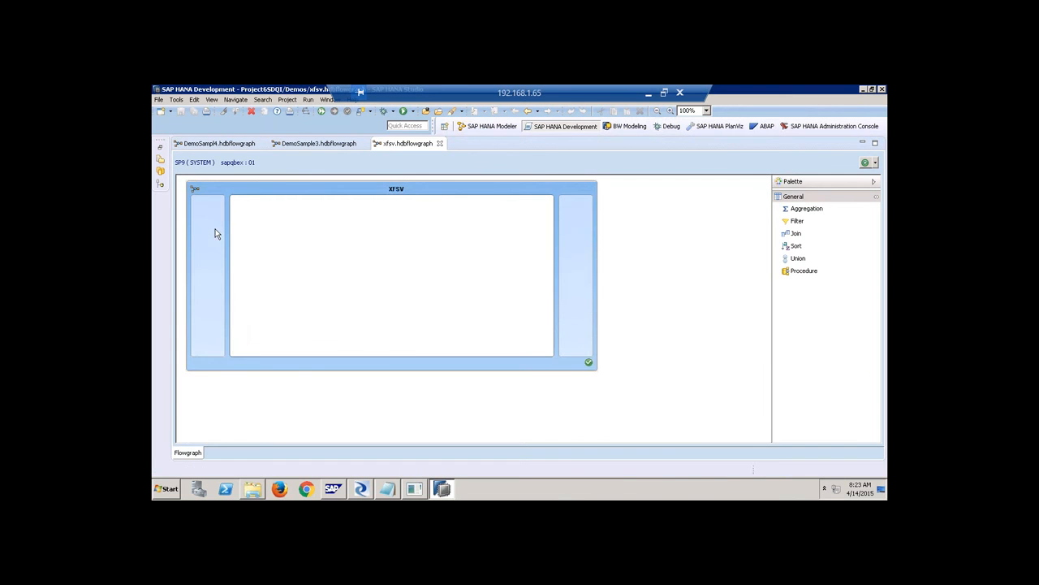
pyautogui.rightClick(215, 201)
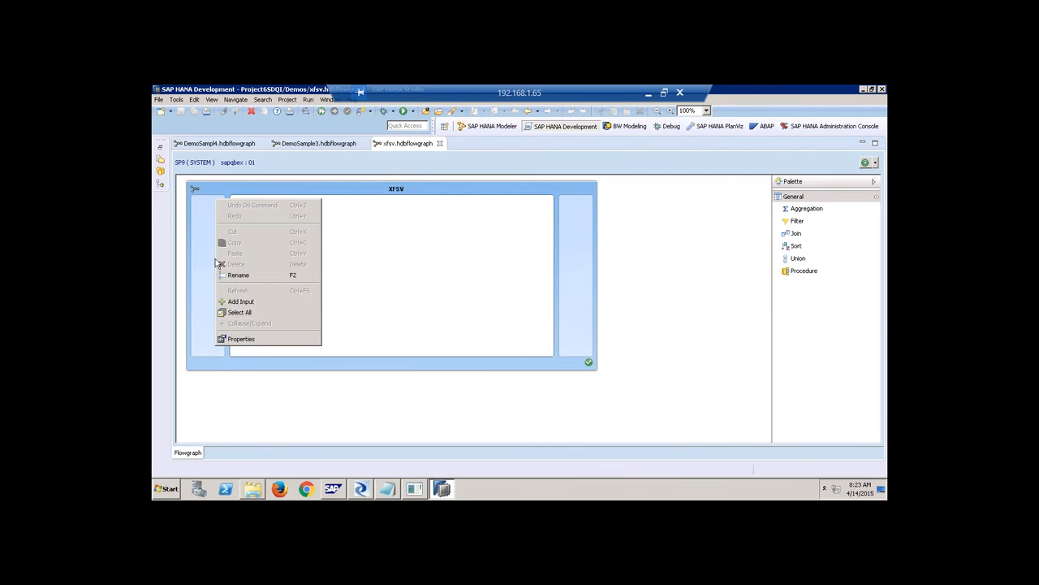
pyautogui.click(242, 337)
pyautogui.click(293, 451)
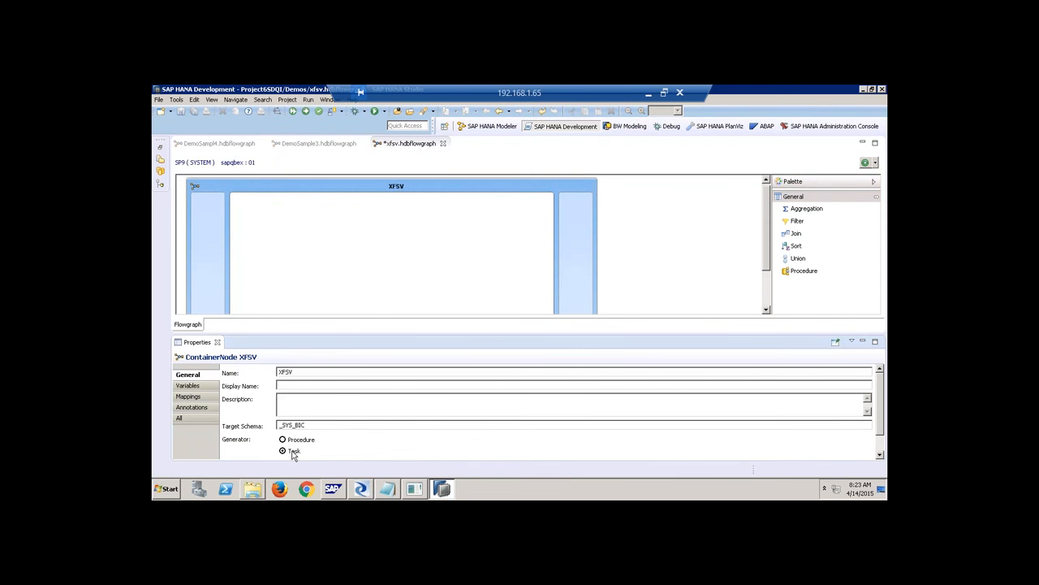
# Collapse and restore the palette, then close the xfsv editor, answering the save prompt.
pyautogui.click(799, 195)
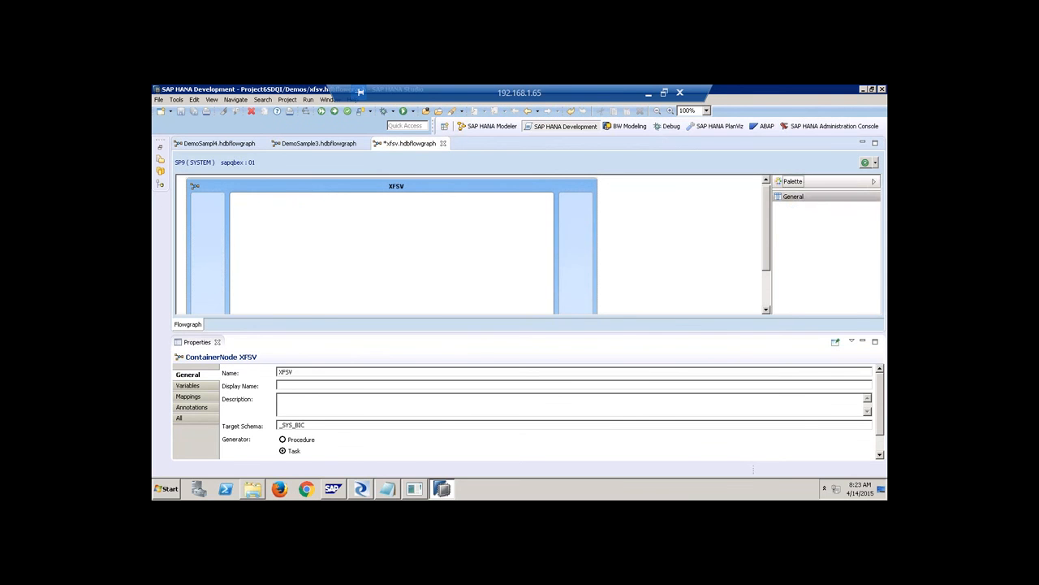
pyautogui.click(874, 182)
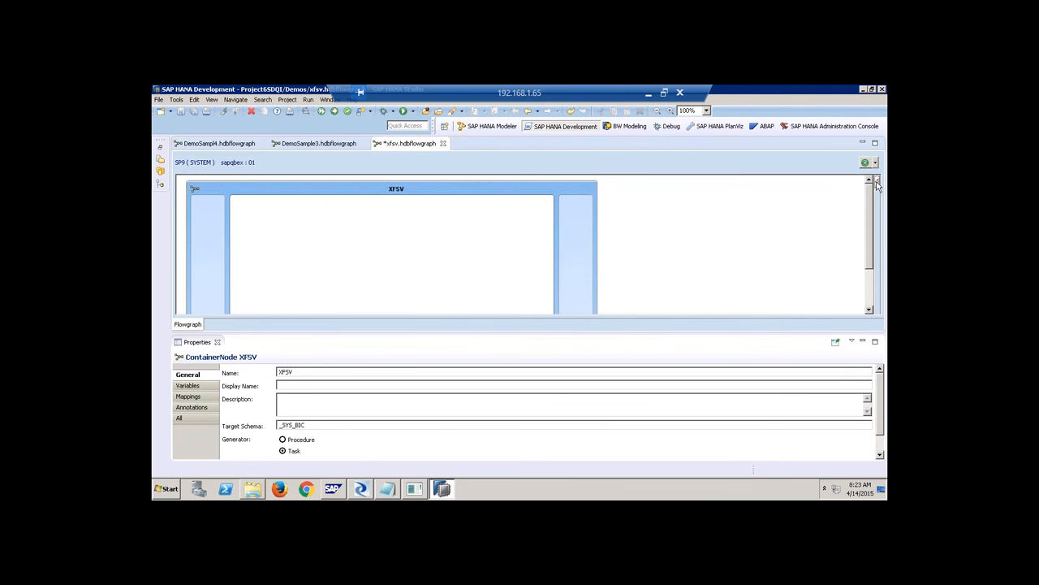
pyautogui.click(876, 183)
pyautogui.click(810, 194)
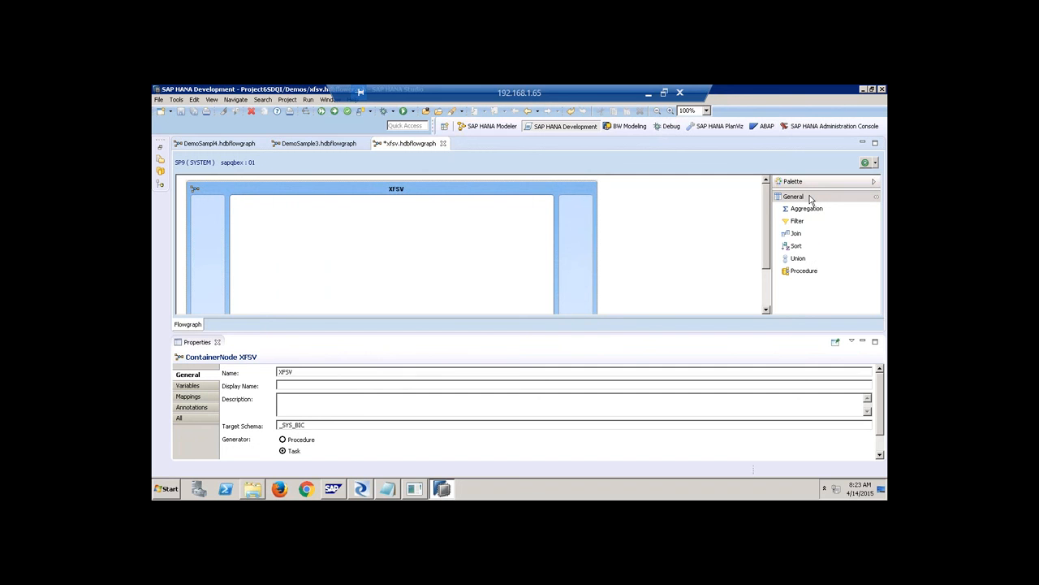
pyautogui.click(443, 143)
pyautogui.click(569, 288)
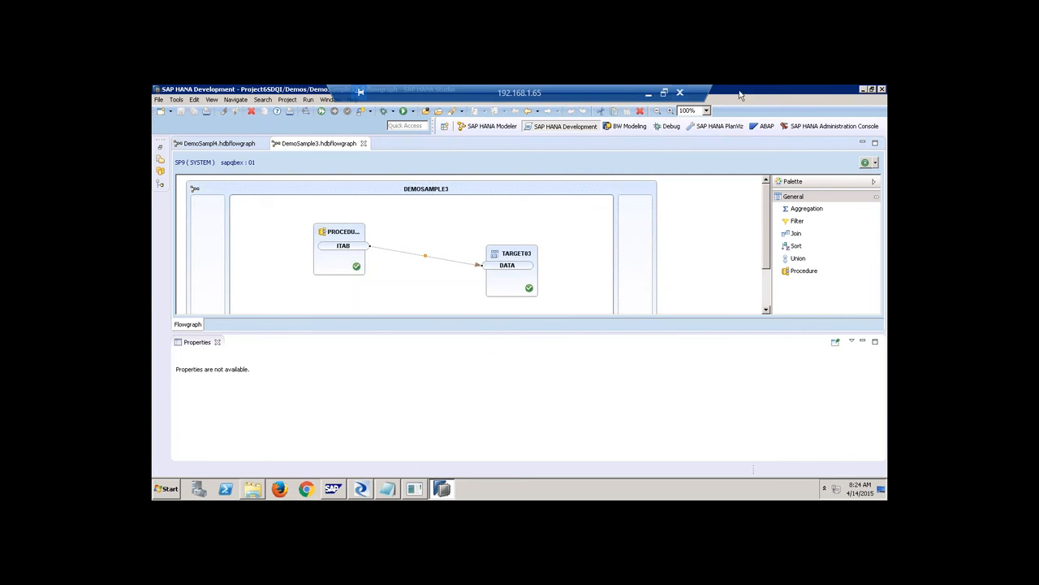
# Minimize the remote desktop, collapse Provisioning and expand the SP9 system's Security folder.
pyautogui.click(648, 93)
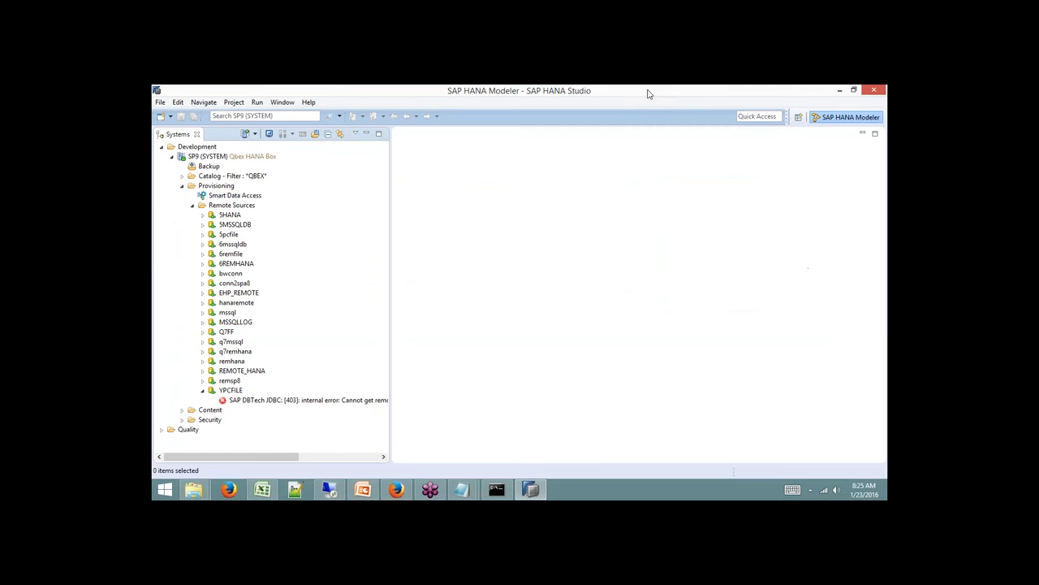
pyautogui.click(182, 186)
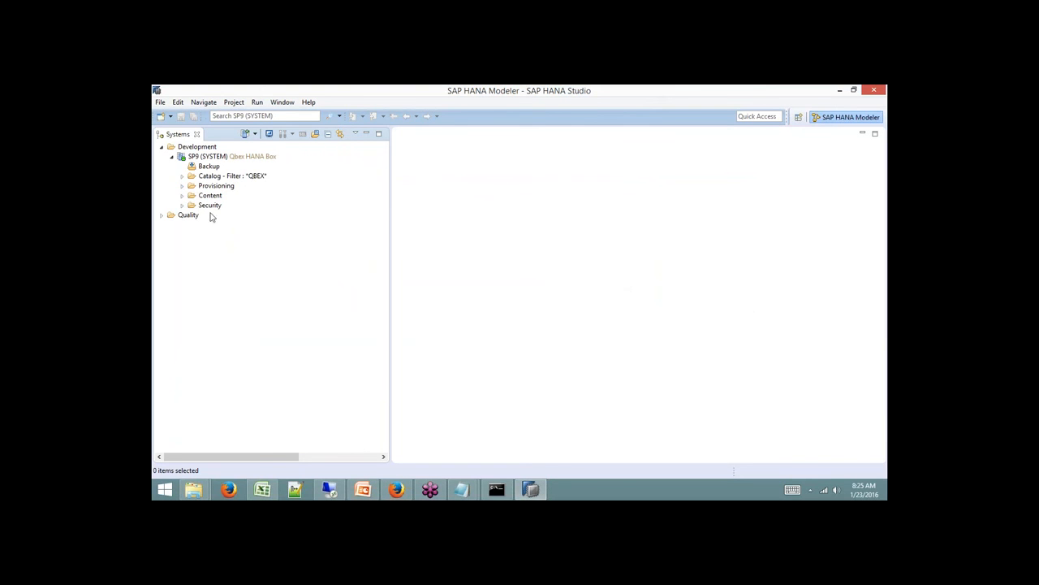
pyautogui.click(208, 206)
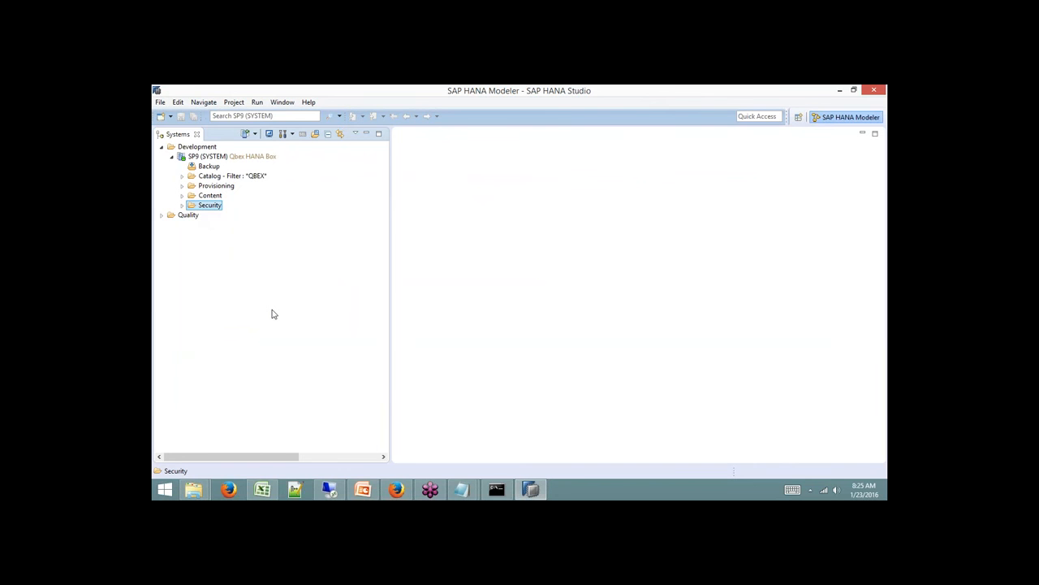
pyautogui.click(182, 206)
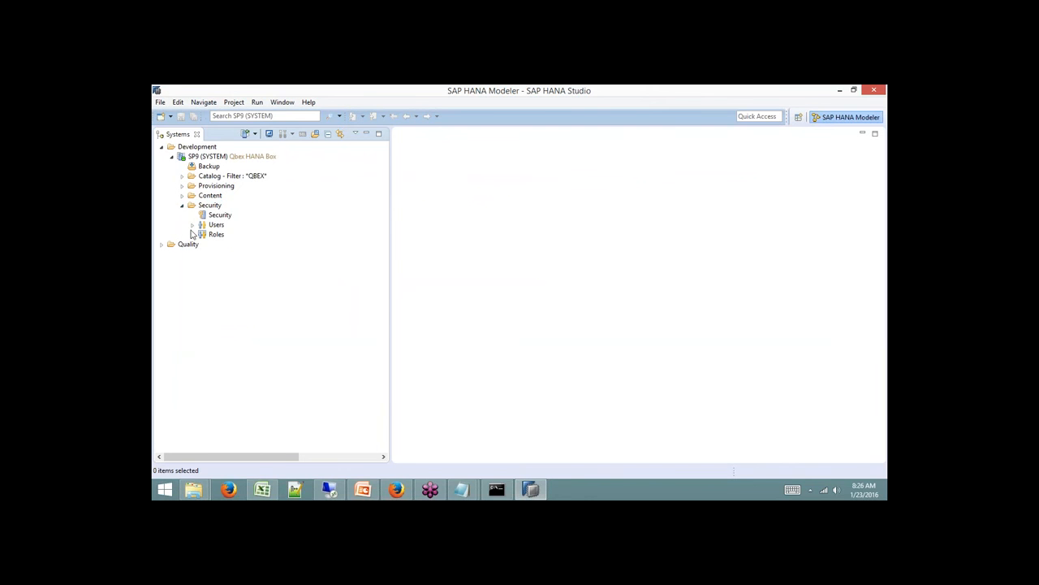
# Check the Users and Roles context menus, then expand Users to list all database users.
pyautogui.click(215, 226)
pyautogui.rightClick(217, 226)
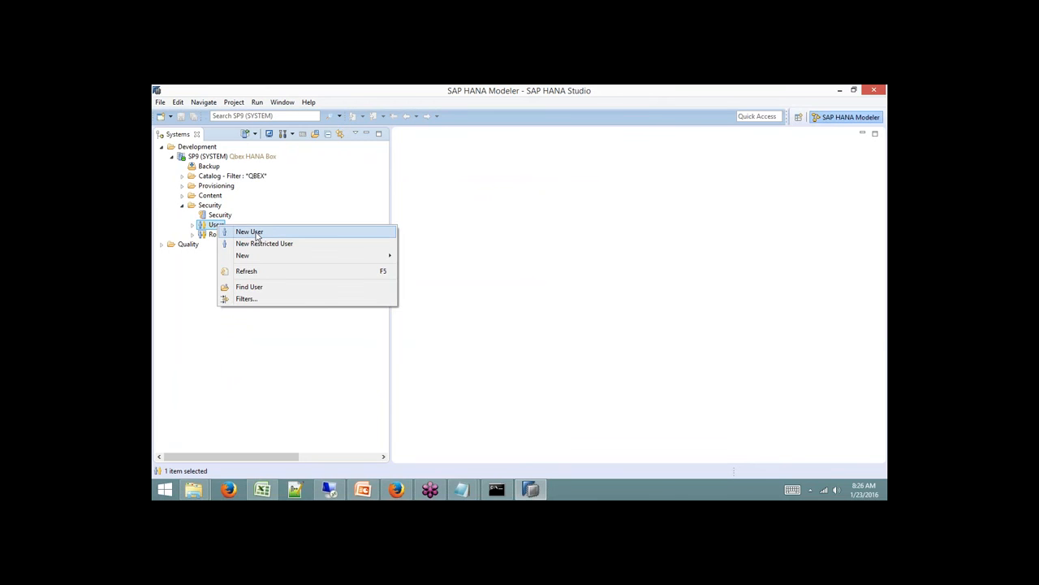
pyautogui.click(199, 267)
pyautogui.click(216, 234)
pyautogui.rightClick(218, 237)
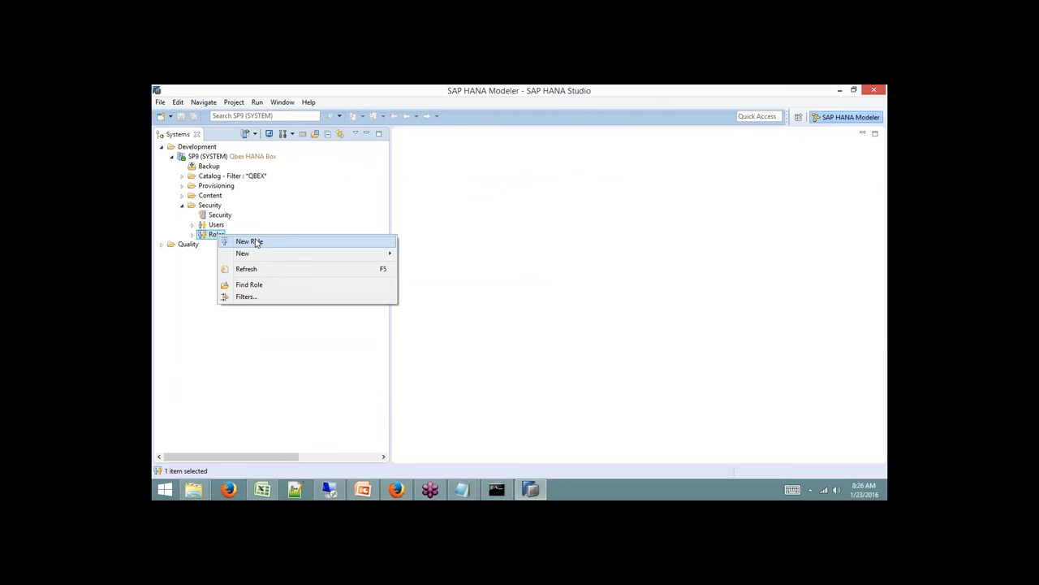
pyautogui.click(208, 268)
pyautogui.click(191, 227)
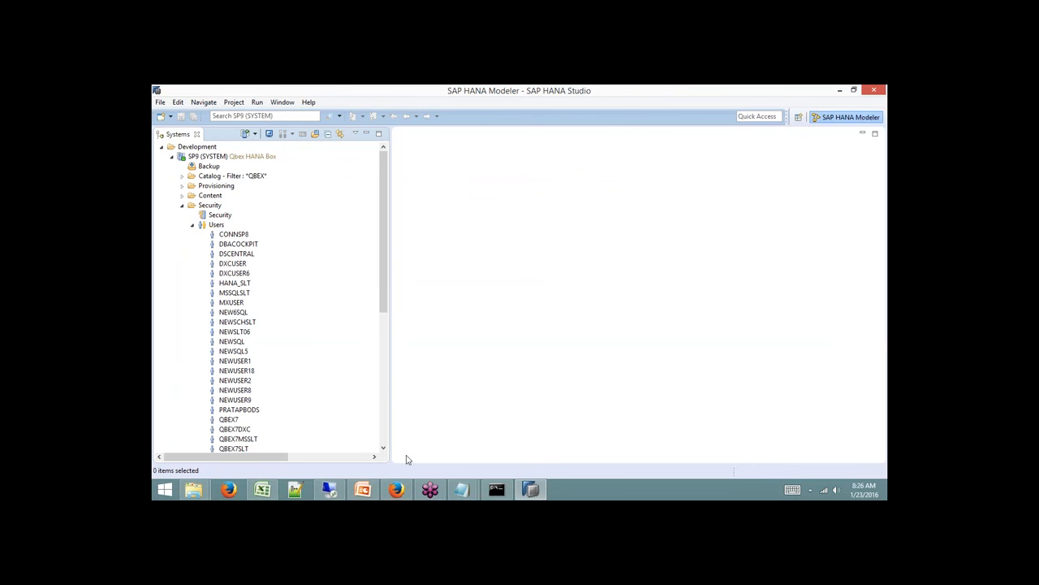
pyautogui.moveTo(385, 266); pyautogui.dragTo(385, 327)
pyautogui.doubleClick(247, 391)
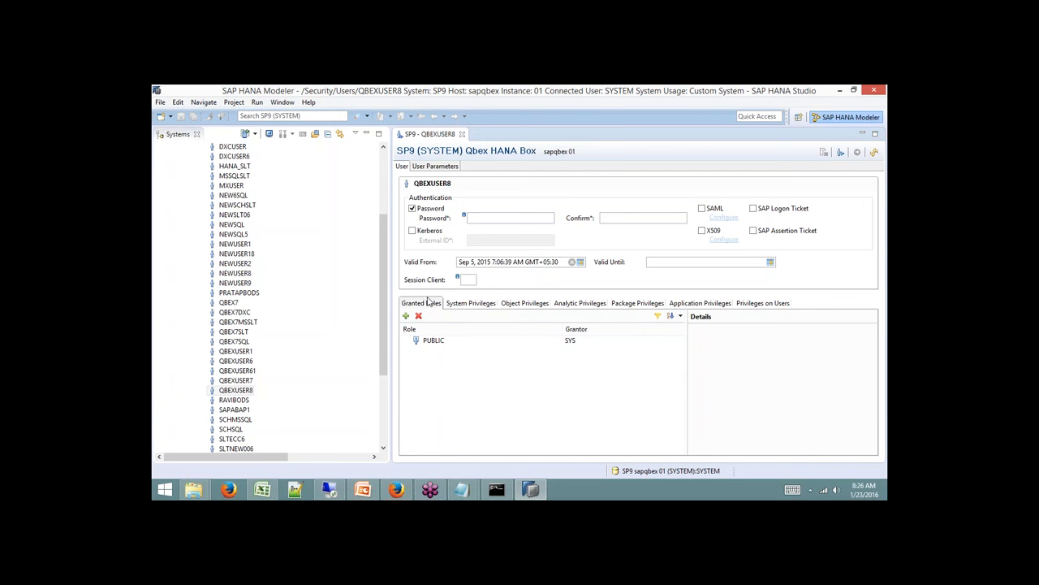
pyautogui.click(472, 306)
pyautogui.click(528, 303)
pyautogui.click(580, 304)
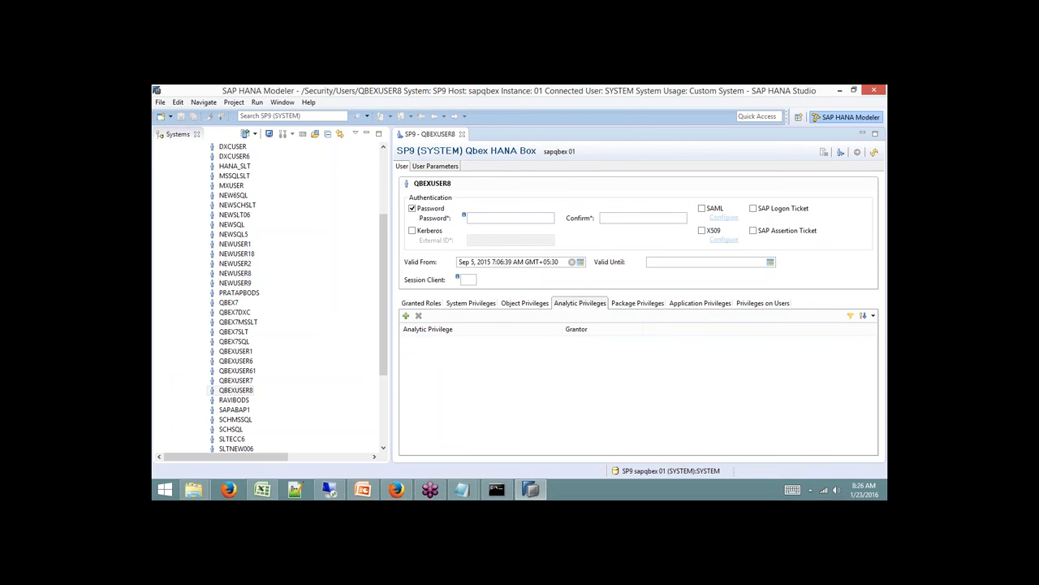
pyautogui.click(639, 307)
pyautogui.click(684, 304)
pyautogui.click(753, 307)
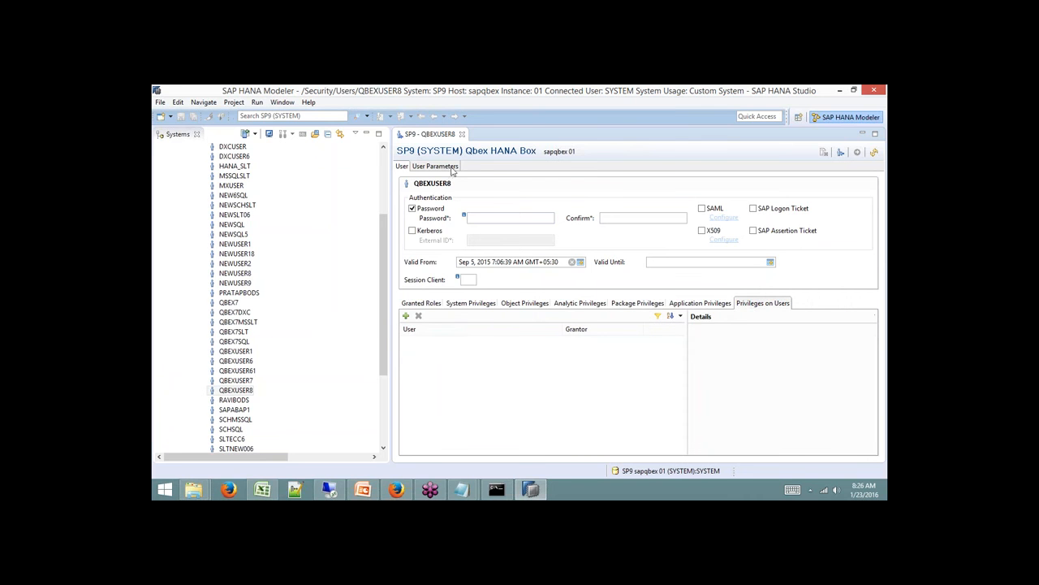
pyautogui.click(463, 133)
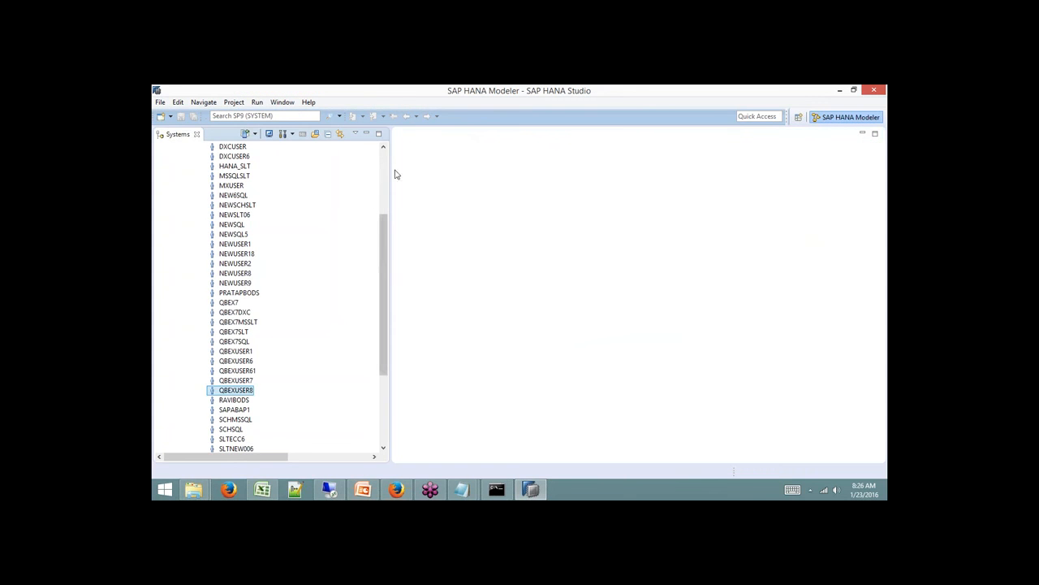
# Collapse the Users and Security folders in the SP9 Systems tree.
pyautogui.scroll(5, 371, 197)
pyautogui.click(193, 224)
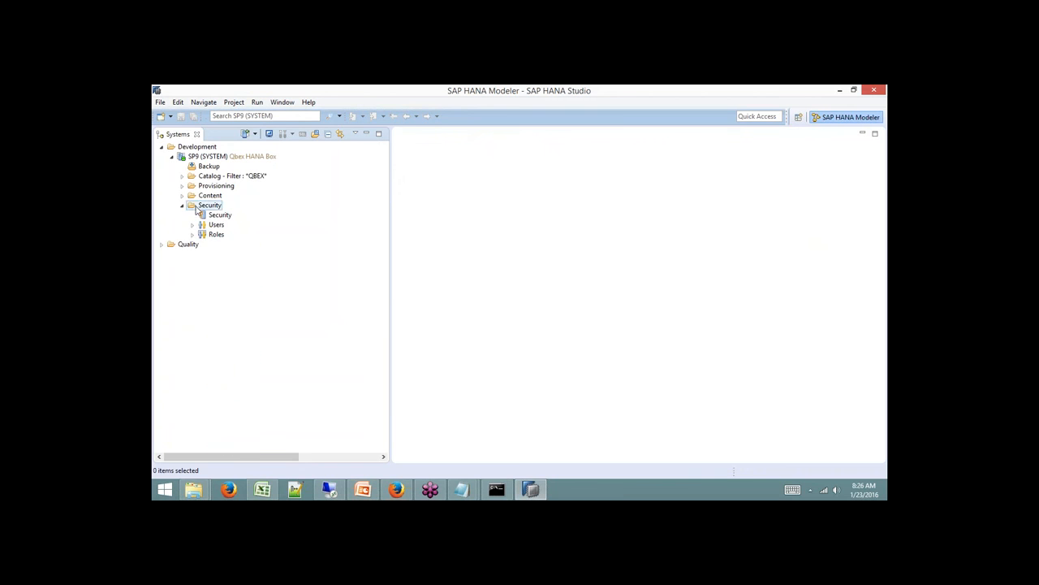
pyautogui.click(182, 206)
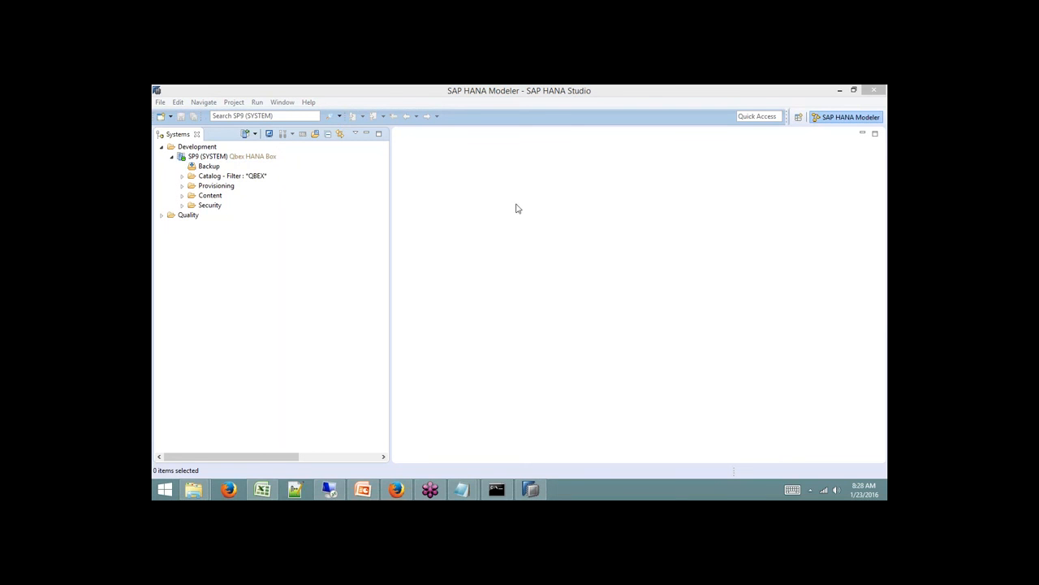
pyautogui.click(282, 101)
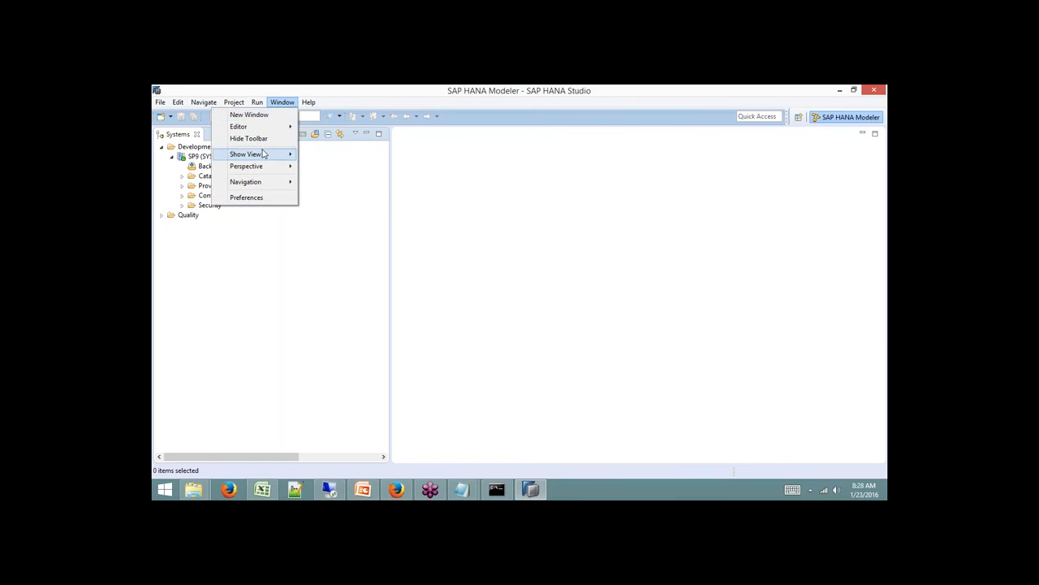
# Reset the Modeler perspective to its default layout, confirming with Yes.
pyautogui.click(366, 210)
pyautogui.click(290, 103)
pyautogui.moveTo(281, 166)
pyautogui.click(345, 208)
pyautogui.click(576, 294)
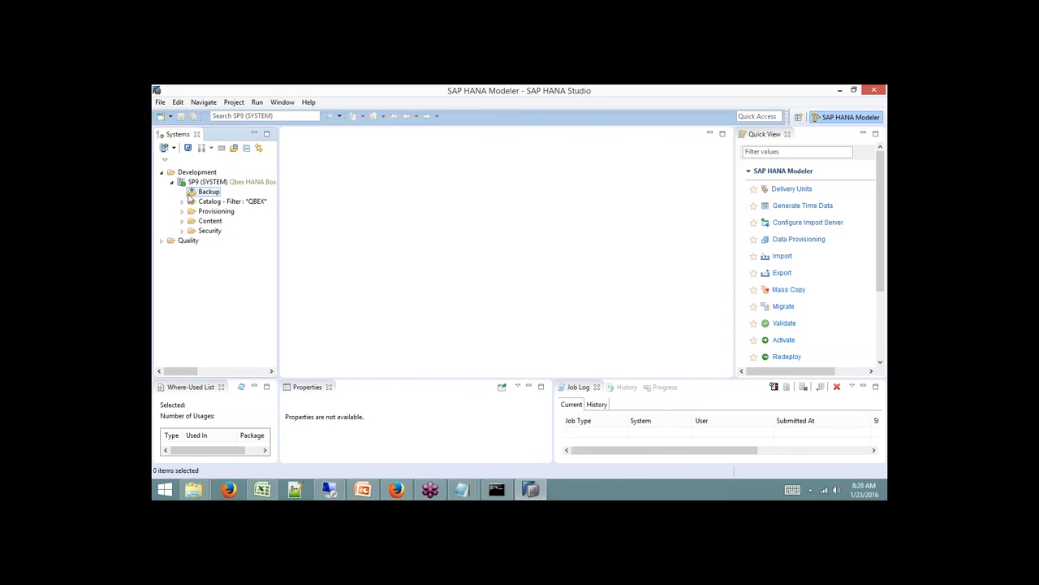
# Close the Job Log, History, Progress and Properties views, leaving Quick View tools showing.
pyautogui.click(761, 137)
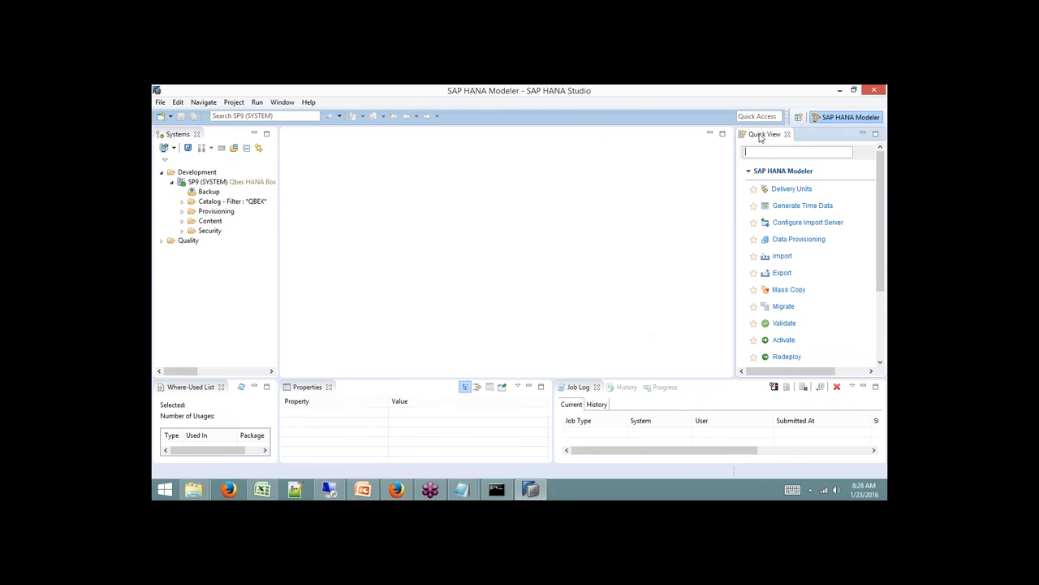
pyautogui.click(596, 386)
pyautogui.click(594, 388)
pyautogui.click(595, 387)
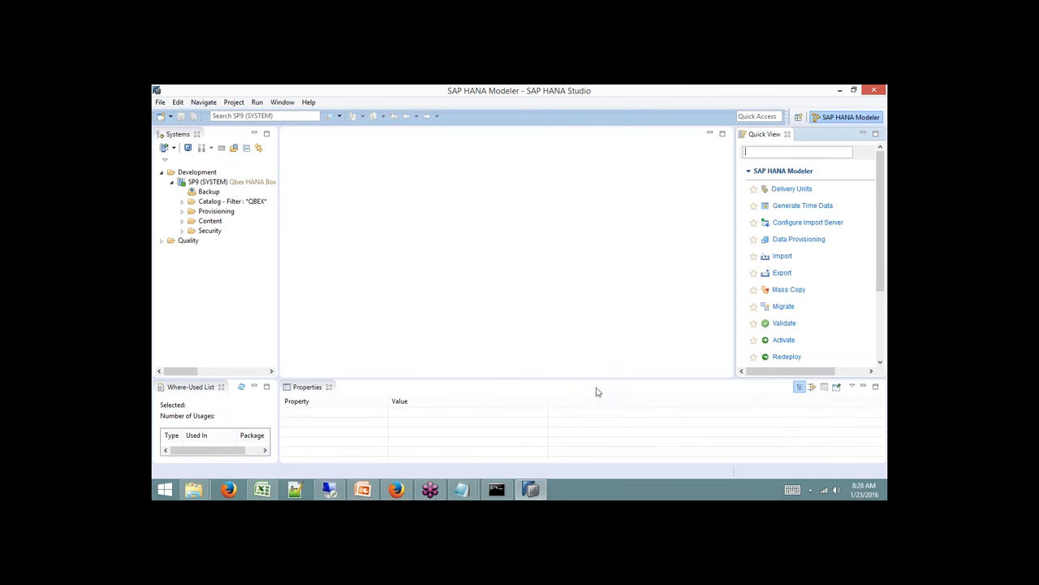
pyautogui.click(329, 386)
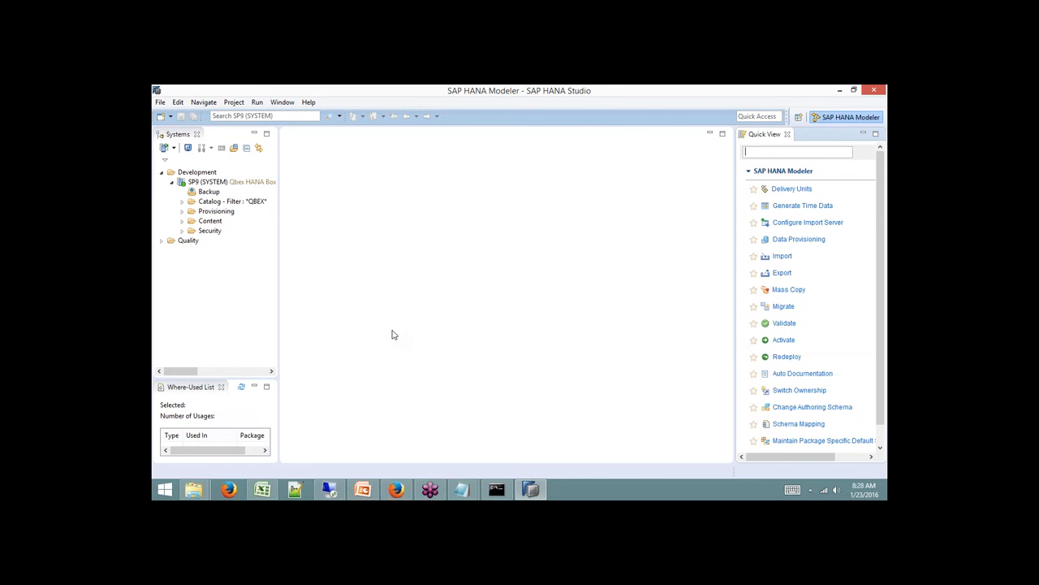
pyautogui.click(347, 488)
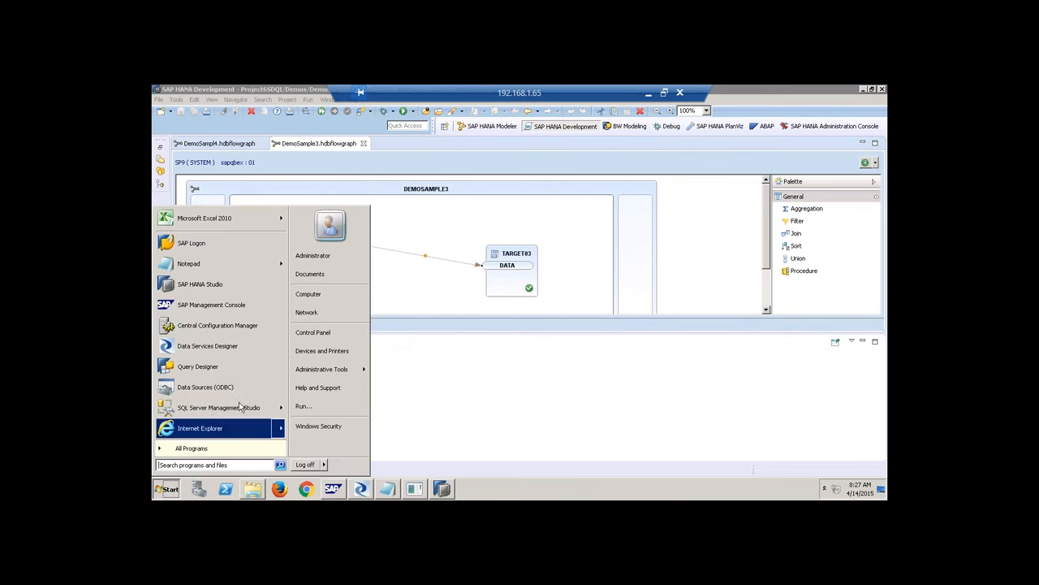
# Log on to NSP [192.168.1.65] / SLT in SAP Logon with the user name and password.
pyautogui.click(194, 242)
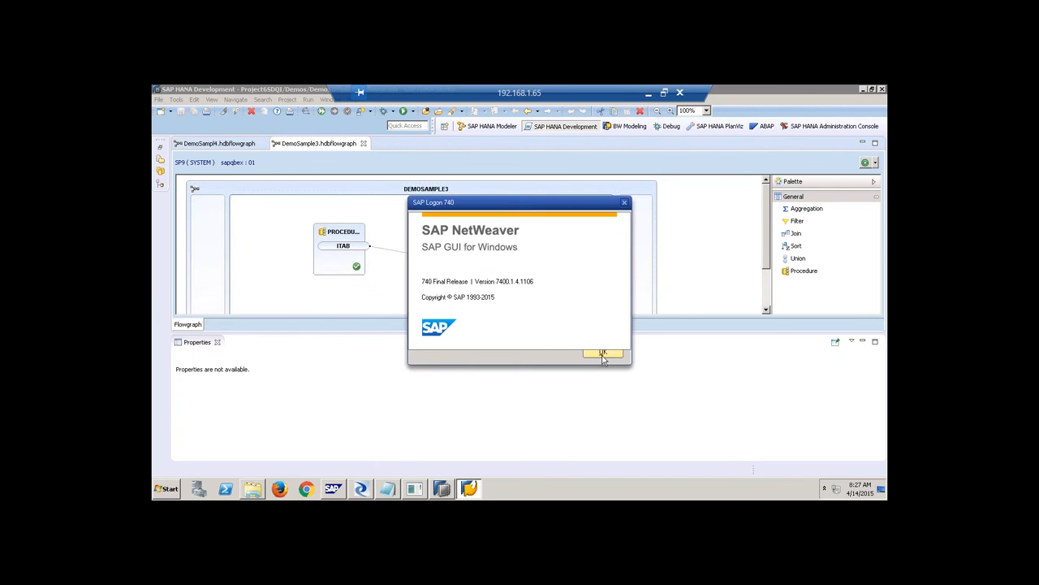
pyautogui.click(599, 357)
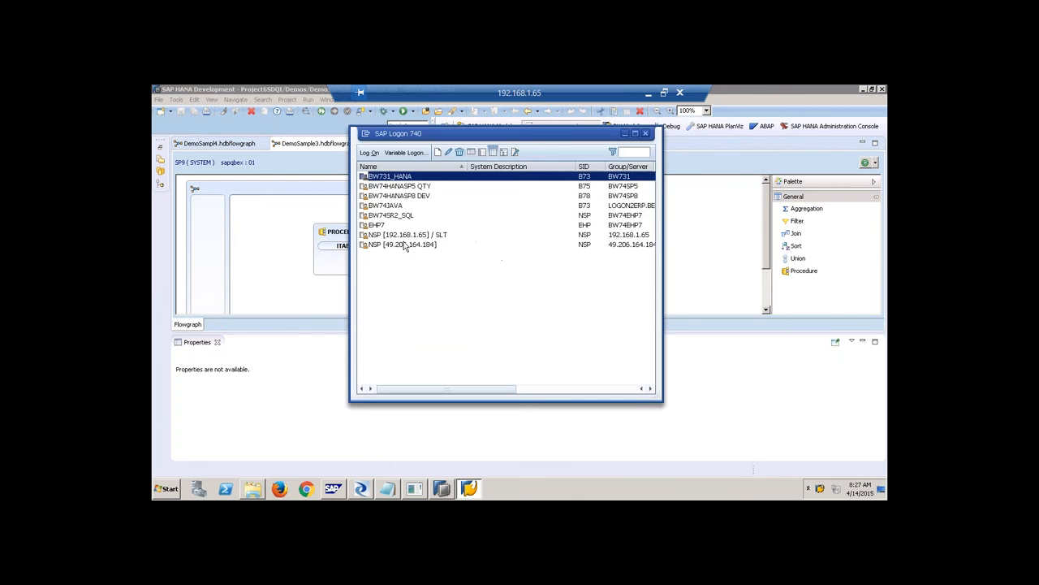
pyautogui.click(424, 240)
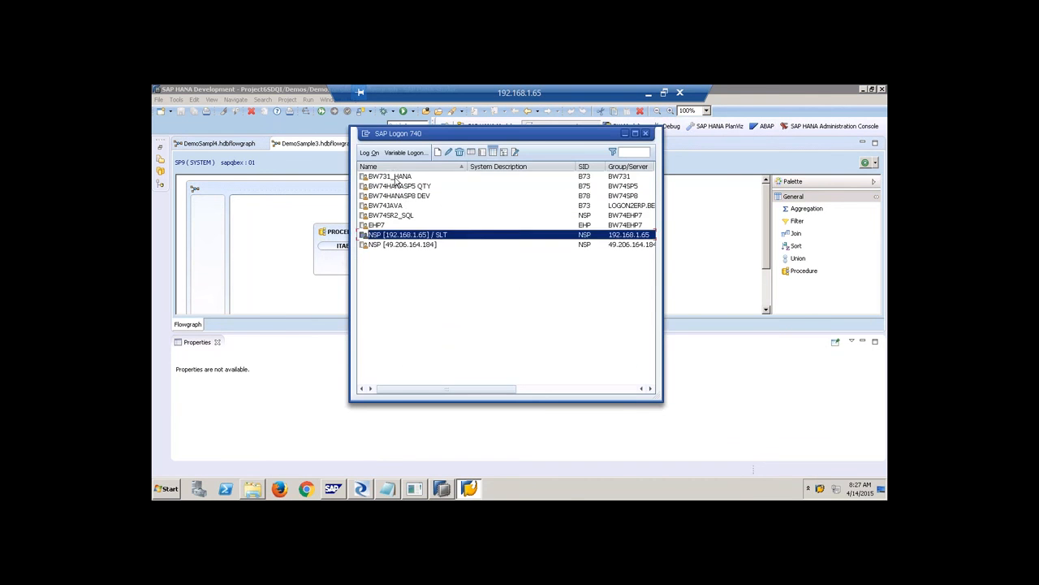
pyautogui.click(369, 152)
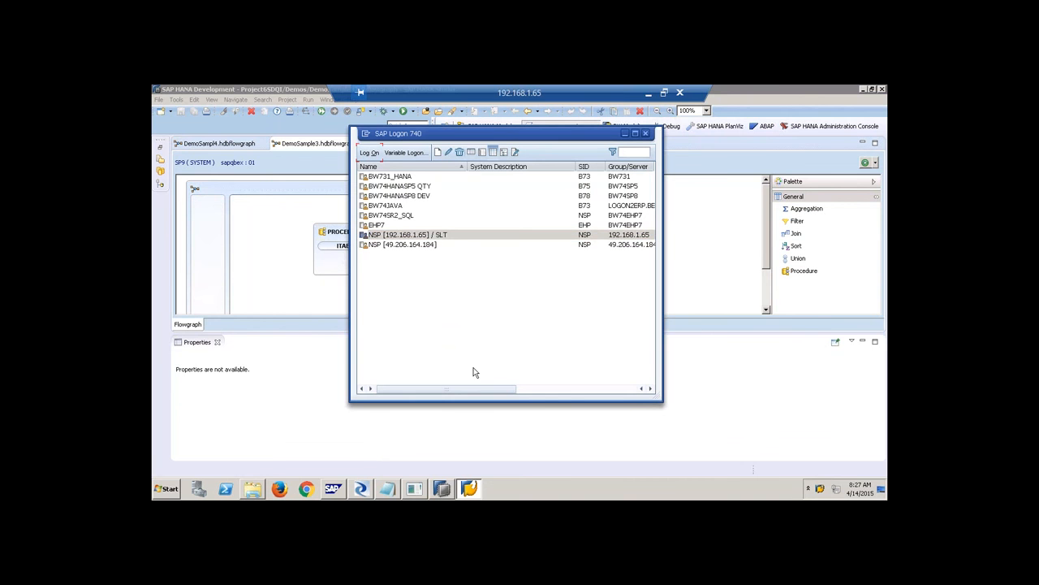
pyautogui.write('qbex')
pyautogui.press('Tab')
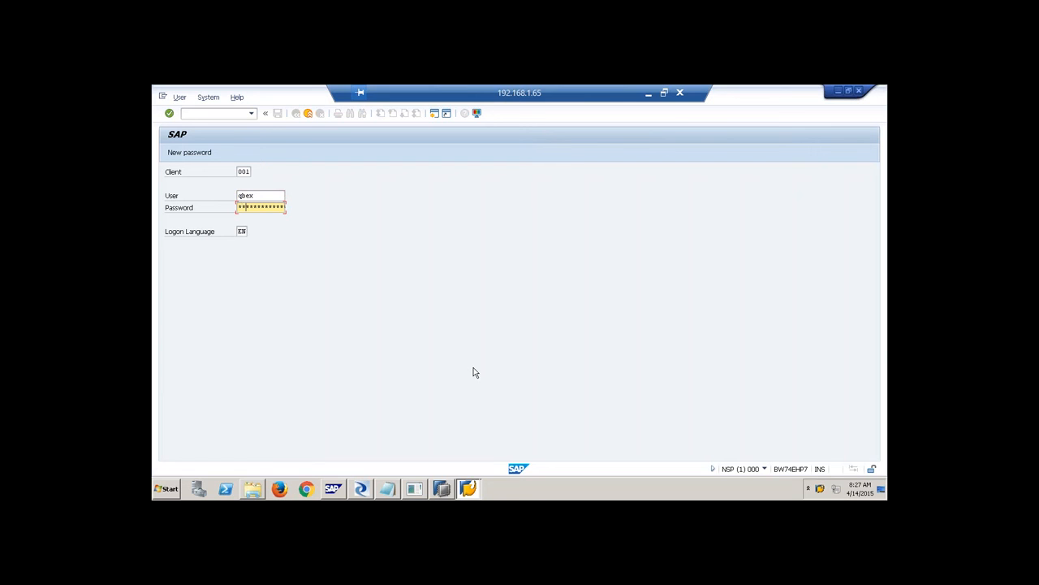
pyautogui.press('Return')
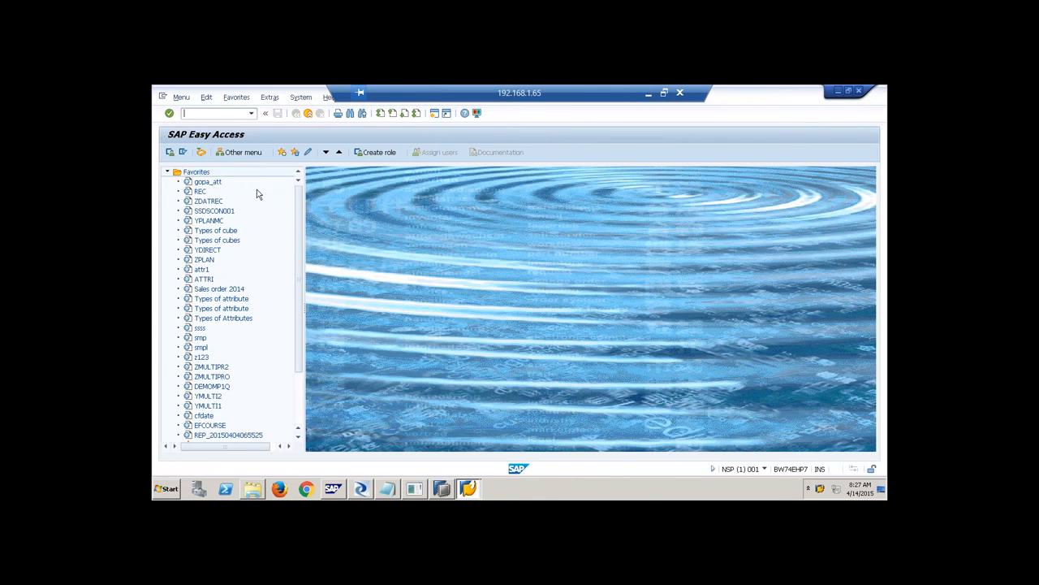
# Collapse Favorites and expand Information Systems, Tools and ABAP Workbench, briefly peeking at Office.
pyautogui.click(167, 172)
pyautogui.click(168, 172)
pyautogui.click(167, 172)
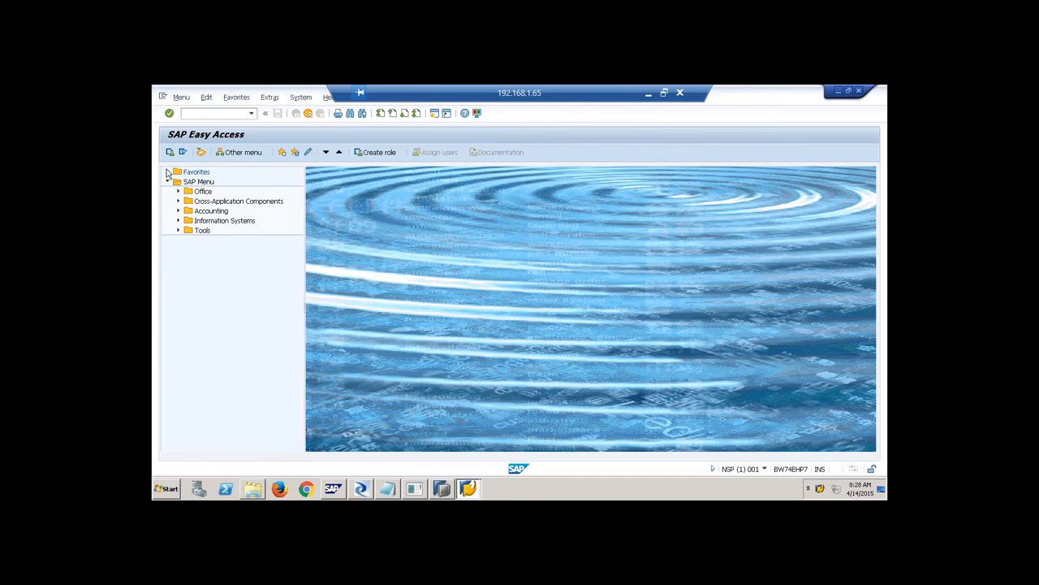
pyautogui.click(179, 221)
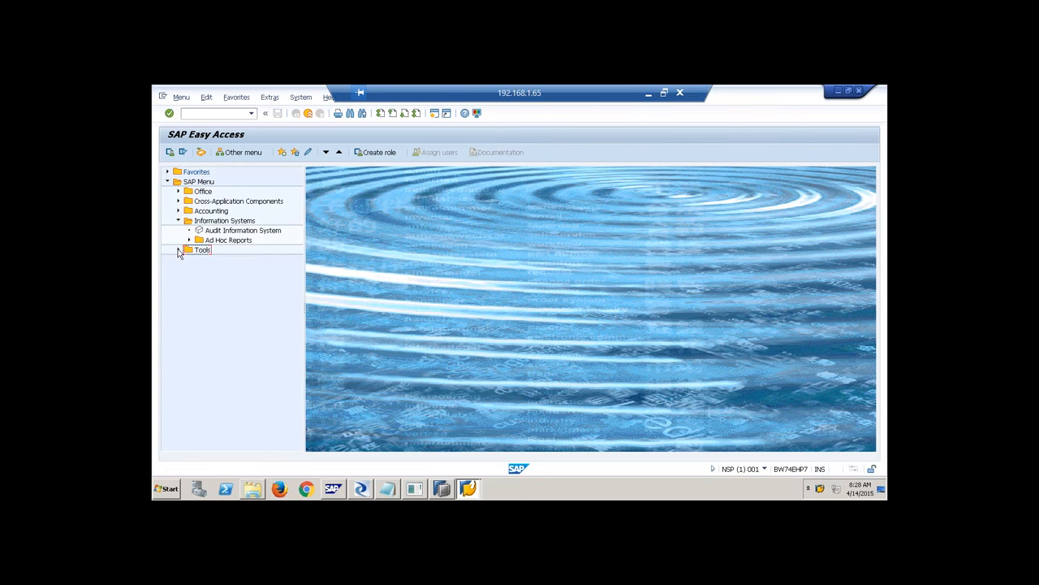
pyautogui.click(179, 249)
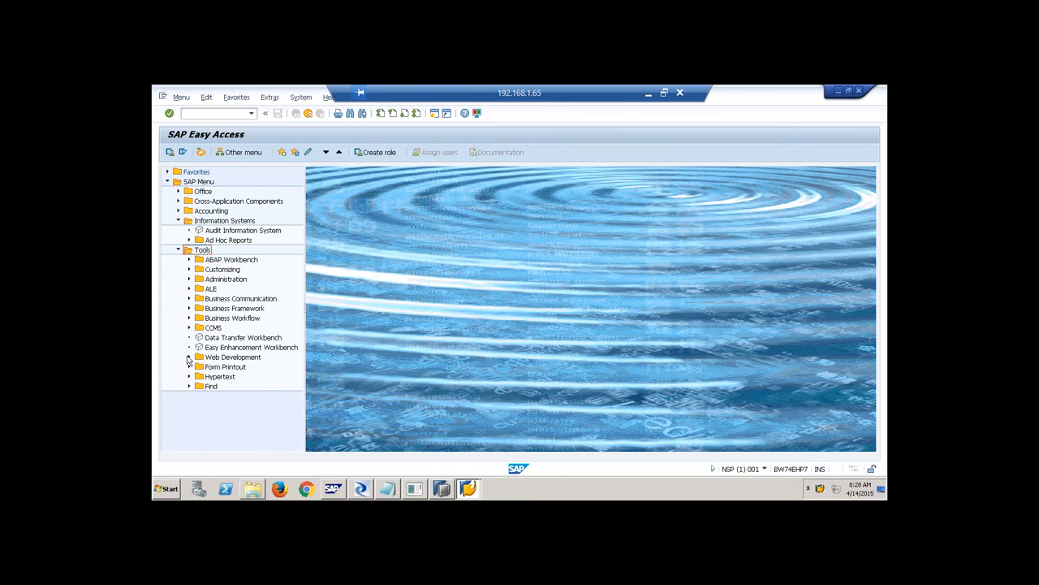
pyautogui.click(179, 200)
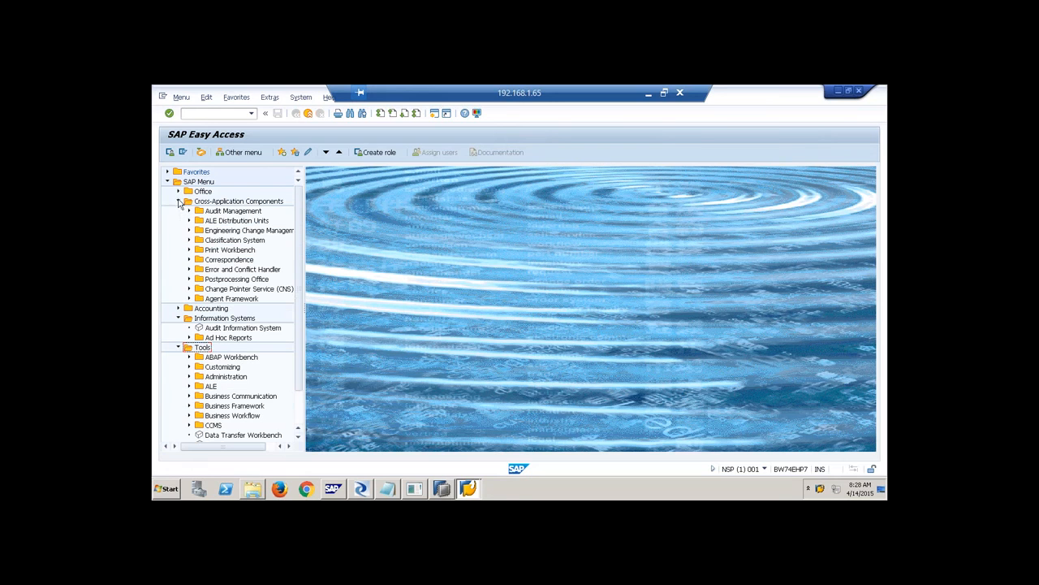
pyautogui.click(178, 192)
pyautogui.click(178, 191)
pyautogui.click(178, 201)
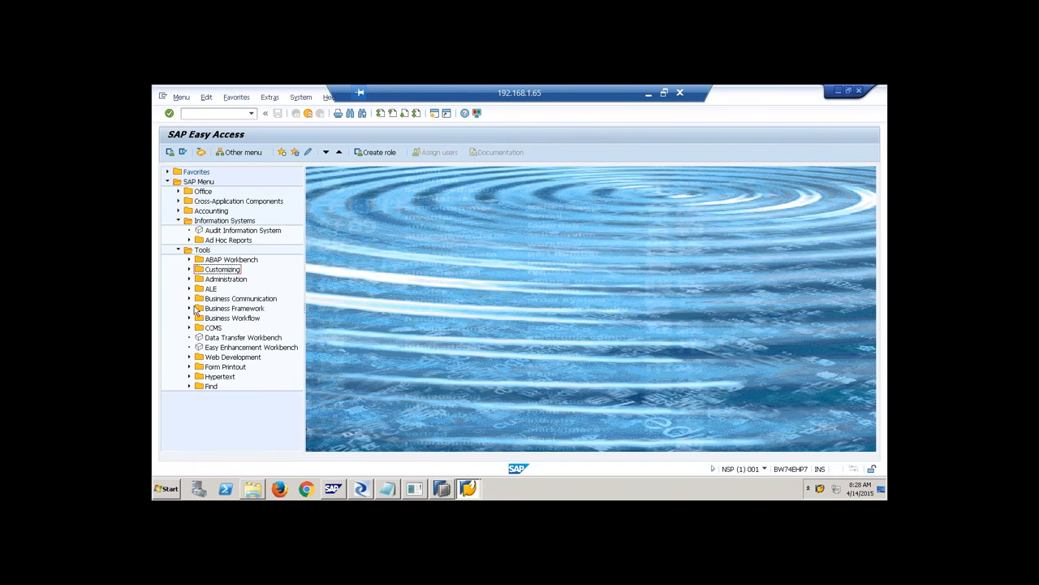
pyautogui.click(189, 260)
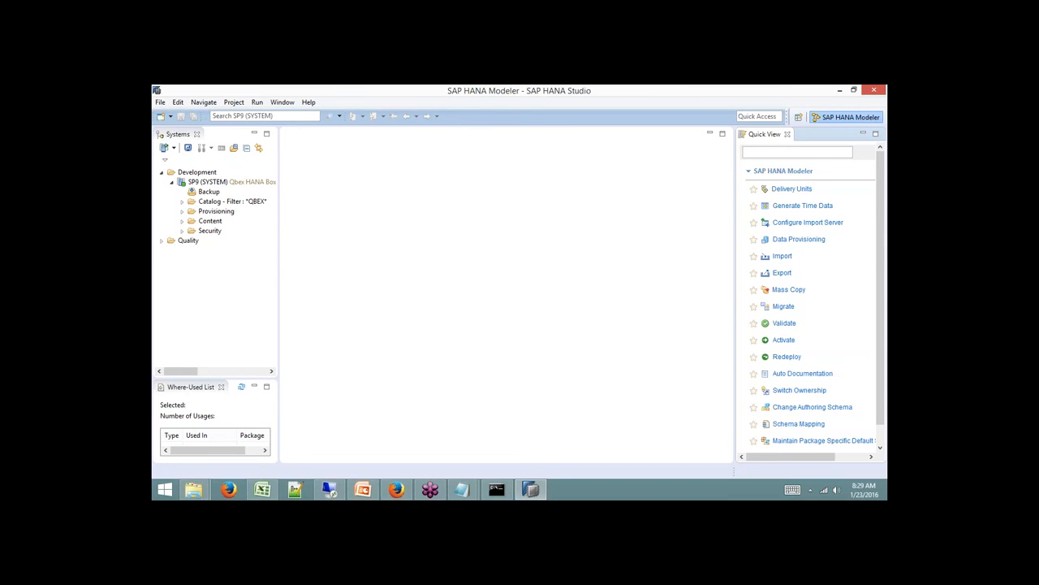
# Widen the Quick View task list by dragging its sash, then open and cancel Delivery Units.
pyautogui.moveTo(734, 164); pyautogui.dragTo(617, 163)
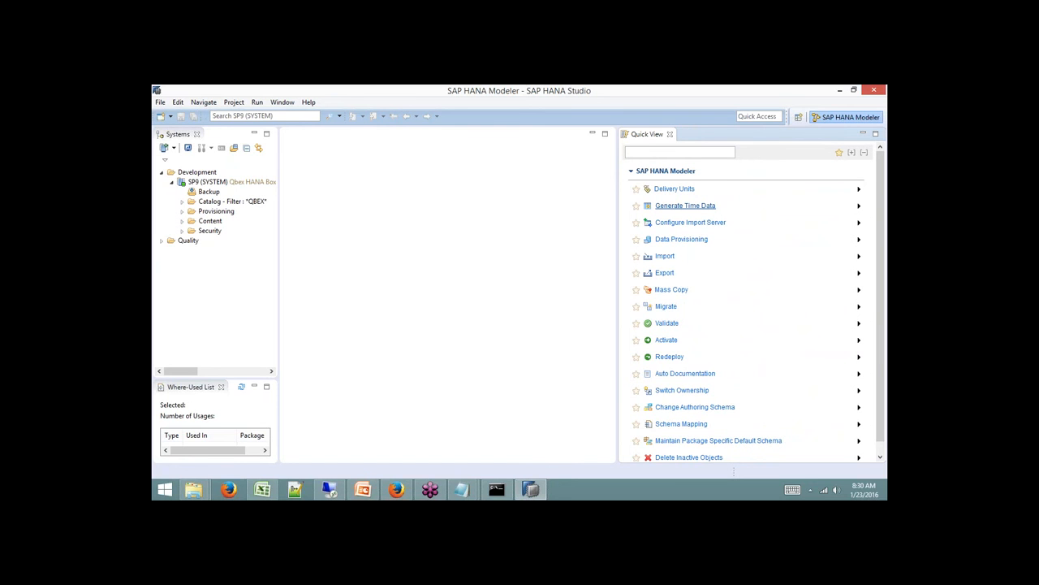
pyautogui.click(675, 191)
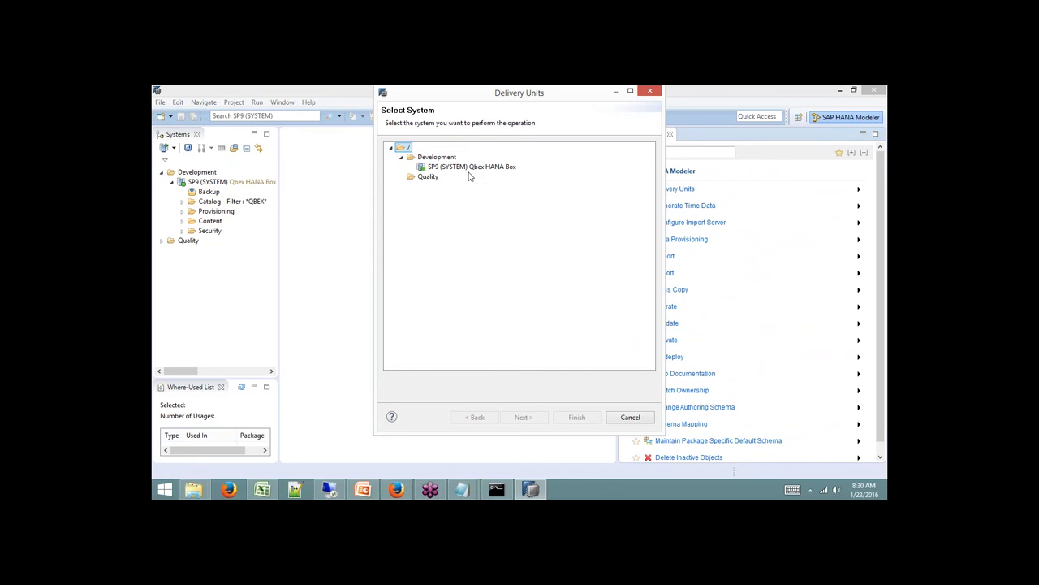
pyautogui.click(614, 419)
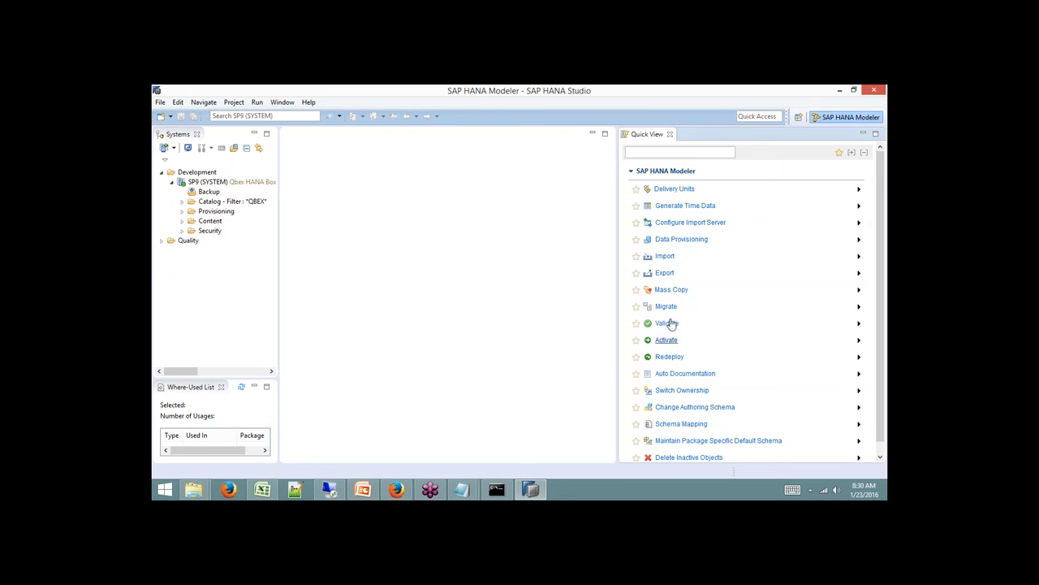
pyautogui.click(665, 257)
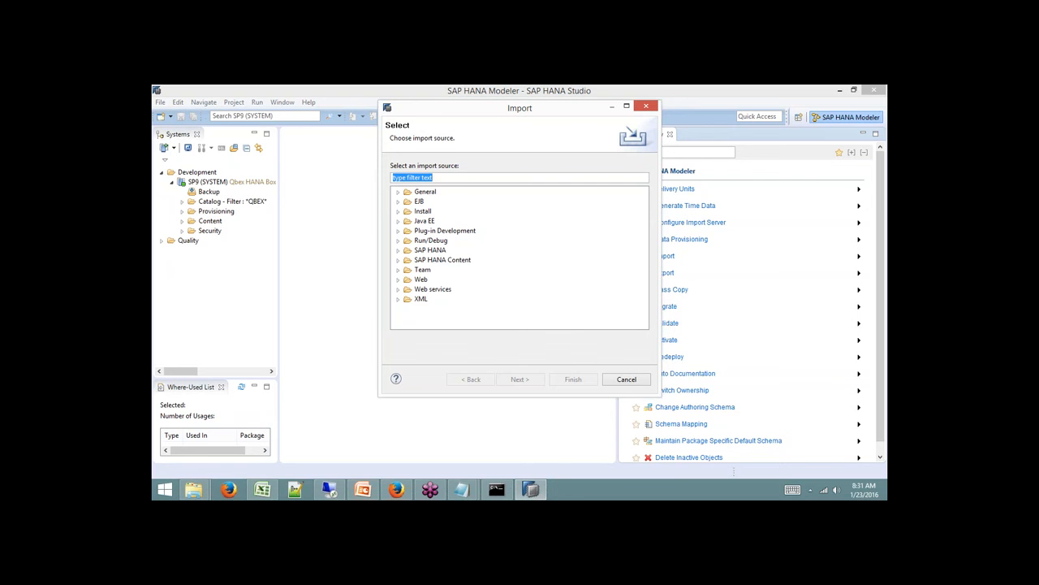
pyautogui.click(626, 379)
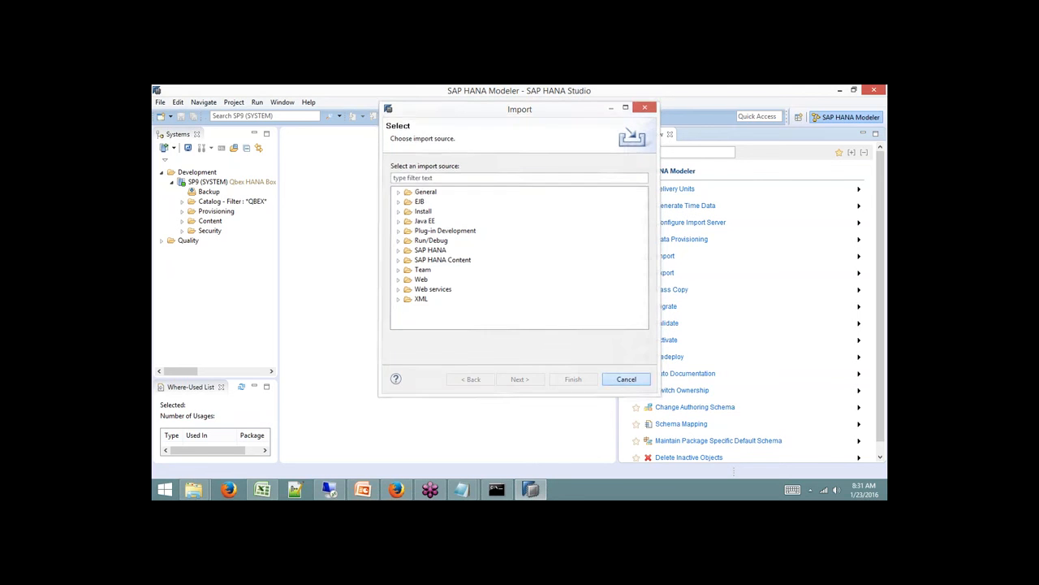
pyautogui.click(682, 239)
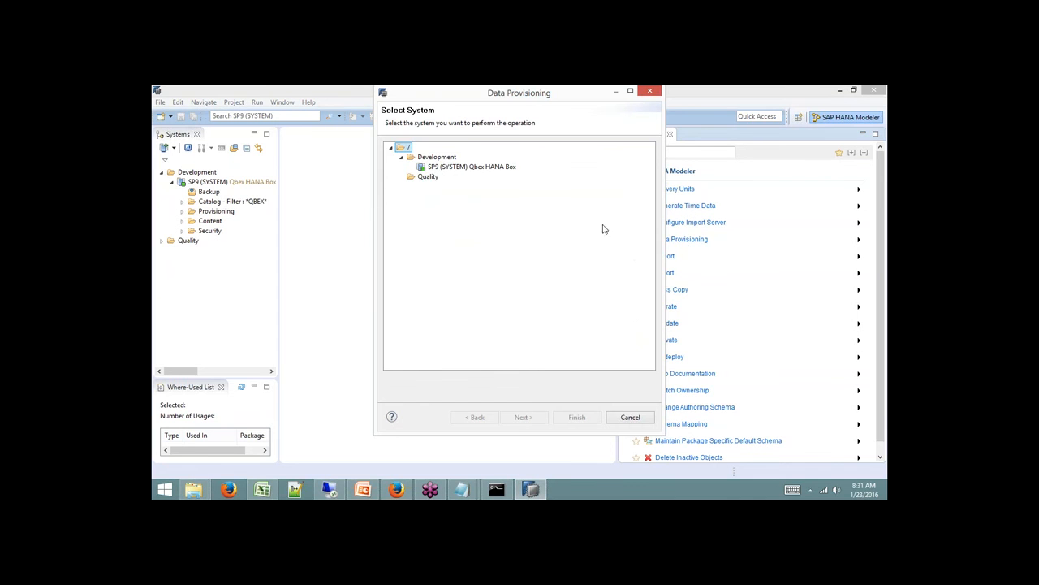
pyautogui.click(510, 169)
pyautogui.click(578, 418)
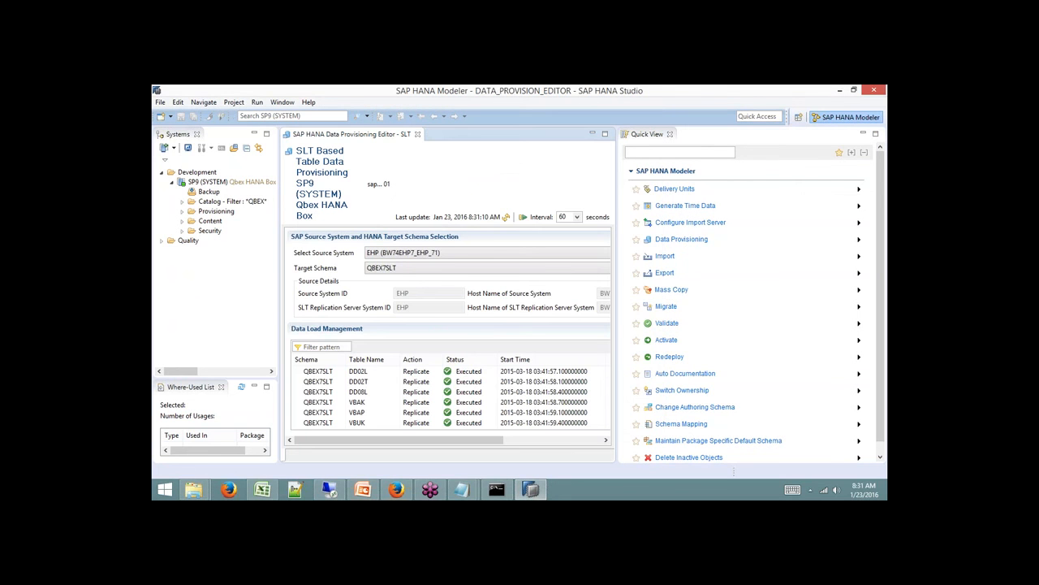
pyautogui.click(417, 134)
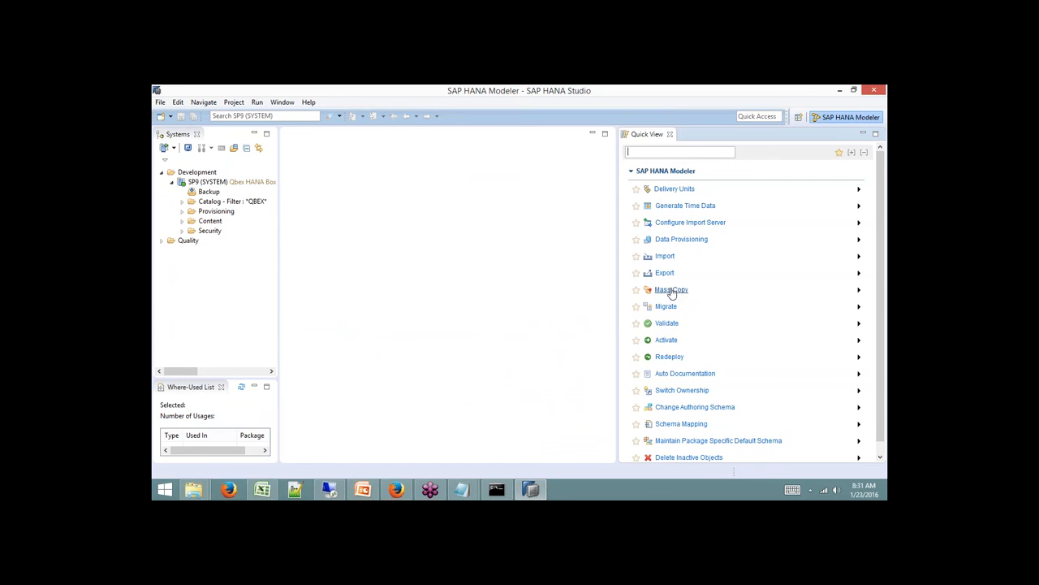
# Close the SAP HANA Modeler task list and make the Where-Used List view taller.
pyautogui.click(669, 135)
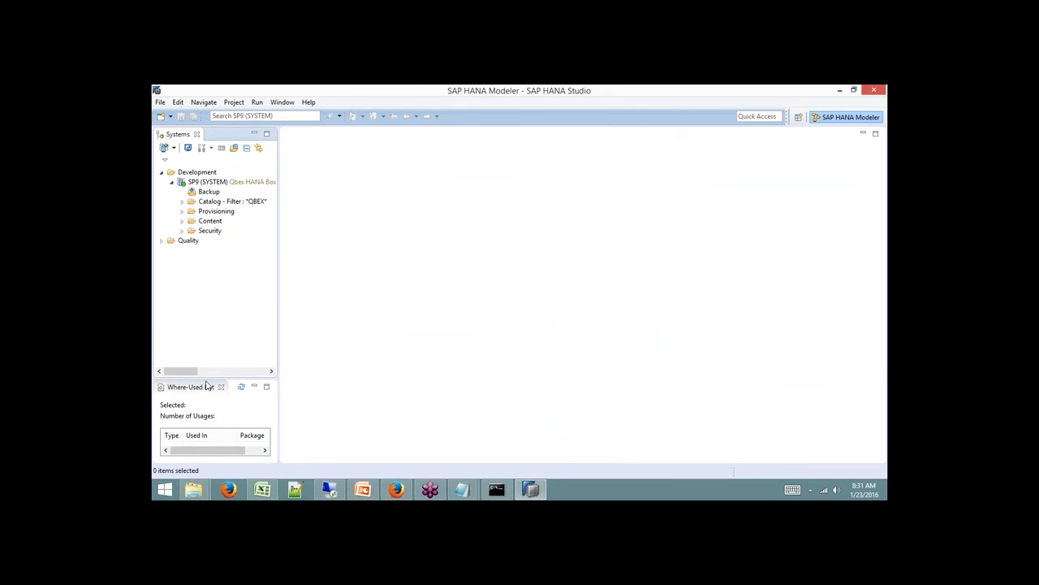
pyautogui.moveTo(207, 378); pyautogui.dragTo(211, 325)
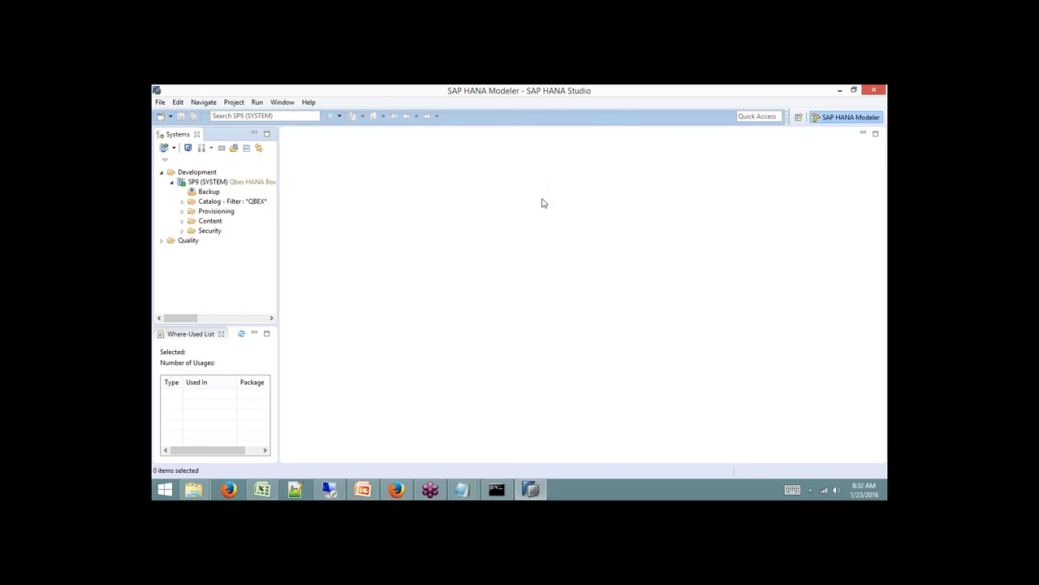
pyautogui.click(283, 103)
pyautogui.moveTo(274, 167)
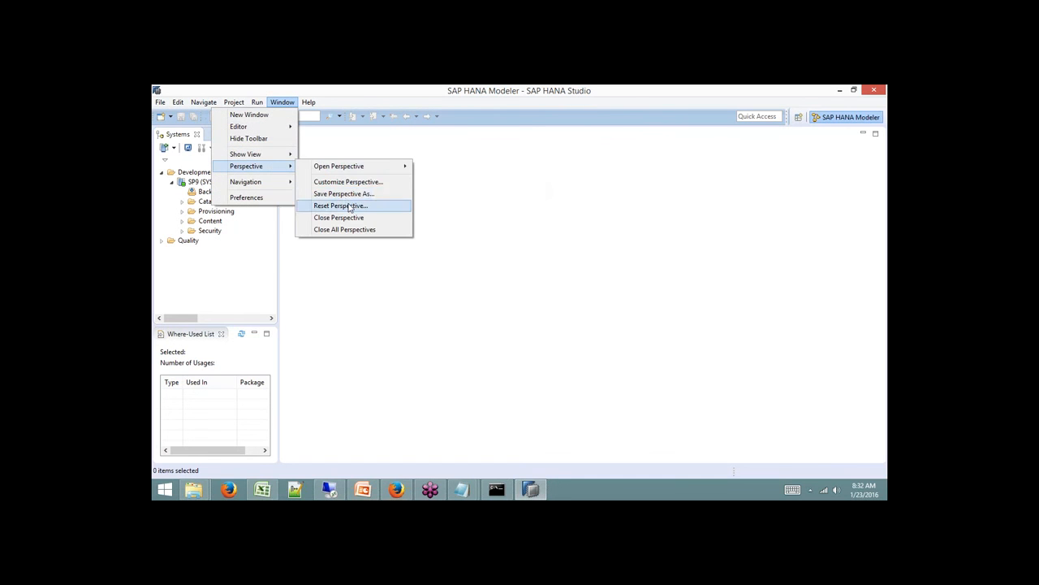
# Reset the Modeler perspective to its default layout and make the Properties and Job Log panels taller.
pyautogui.click(349, 206)
pyautogui.click(575, 291)
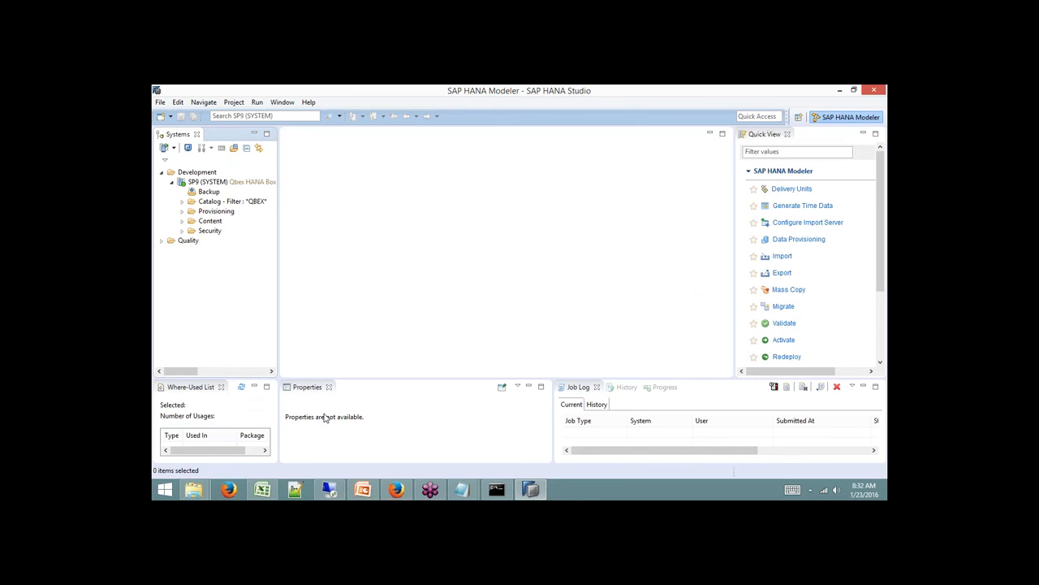
pyautogui.moveTo(668, 379); pyautogui.dragTo(641, 313)
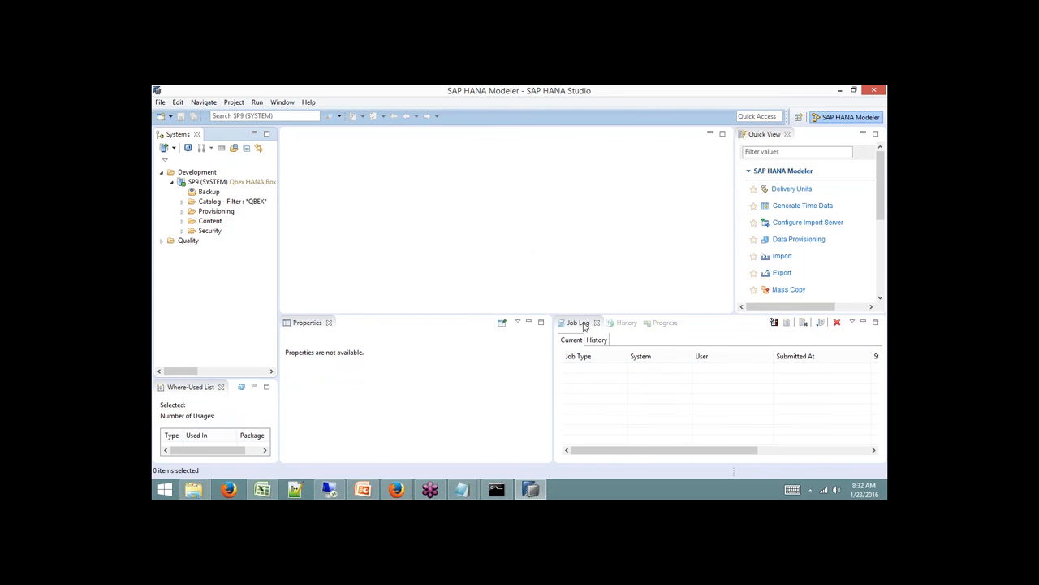
# Switch to the Progress view and bring up the context menu of the QBEX-filtered Catalog folder.
pyautogui.click(655, 324)
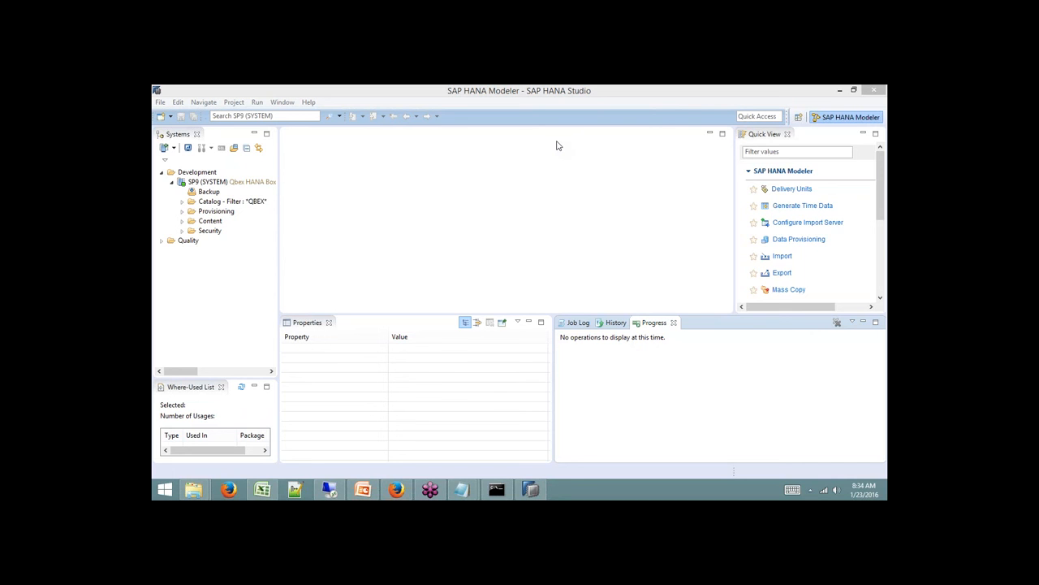
pyautogui.rightClick(241, 201)
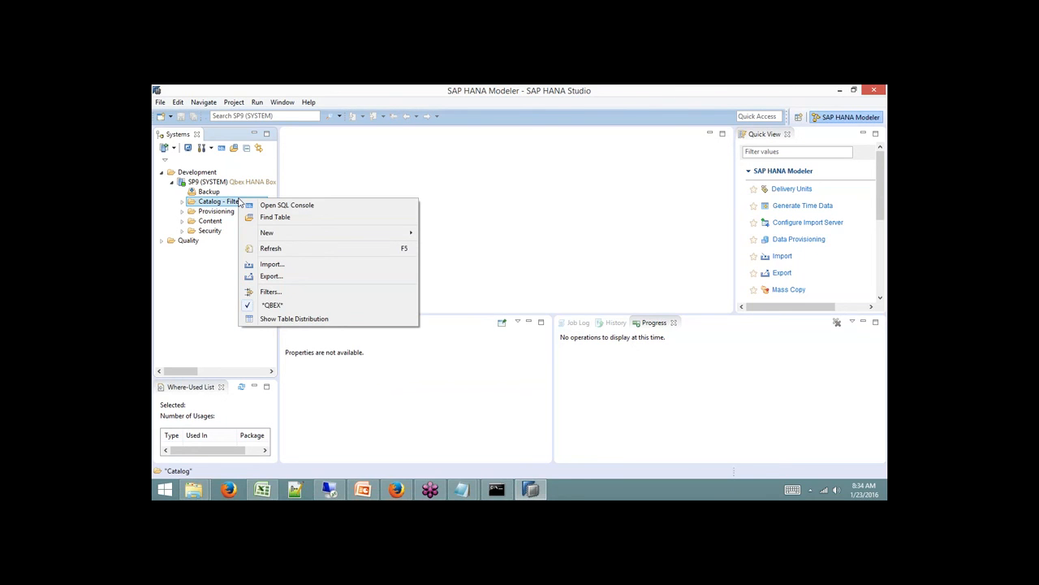
# Dismiss the Catalog context menu by clicking the empty editor area.
pyautogui.click(635, 226)
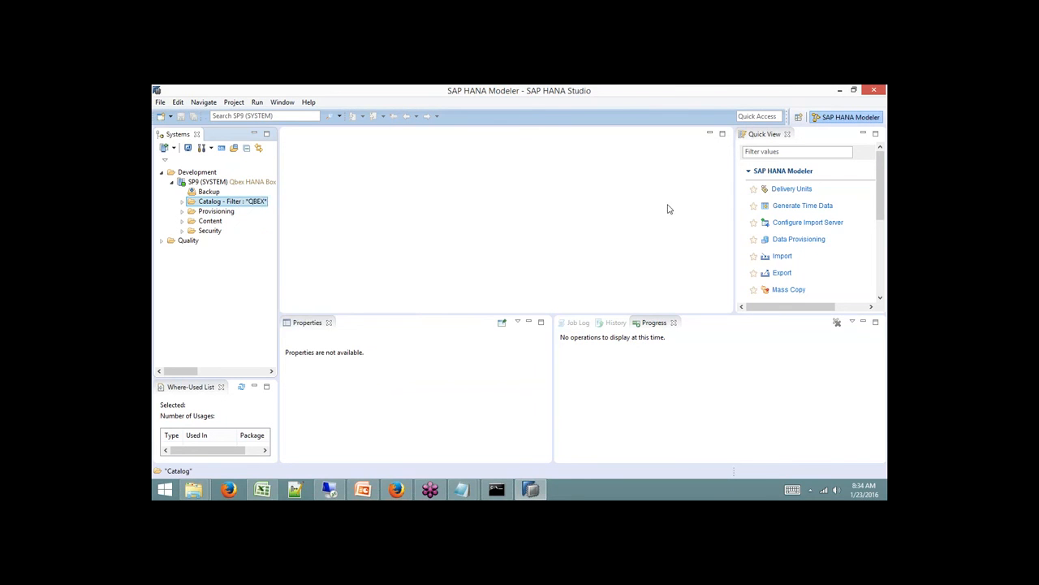
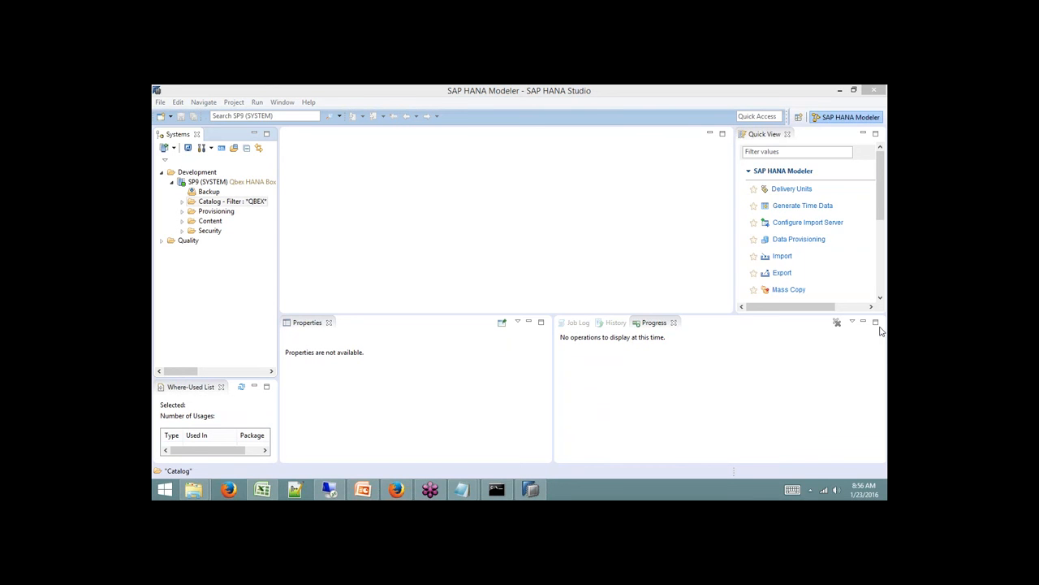
# Bring the Excel Book1 sheet forward and point out the HANA Server and Client diagram areas.
pyautogui.click(262, 488)
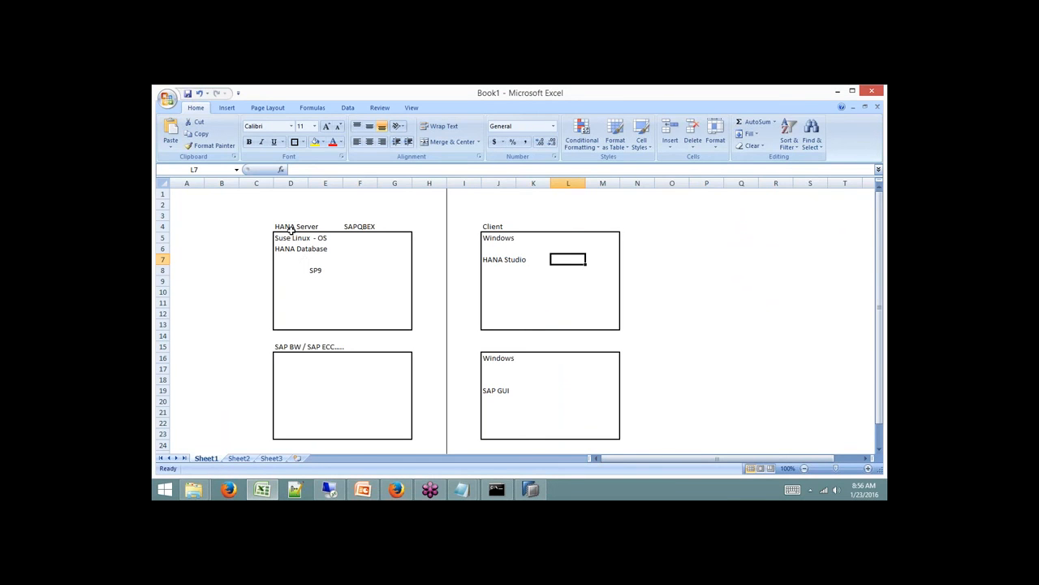
pyautogui.moveTo(275, 215); pyautogui.dragTo(617, 325)
pyautogui.moveTo(281, 216); pyautogui.dragTo(406, 325)
pyautogui.moveTo(486, 216); pyautogui.dragTo(611, 325)
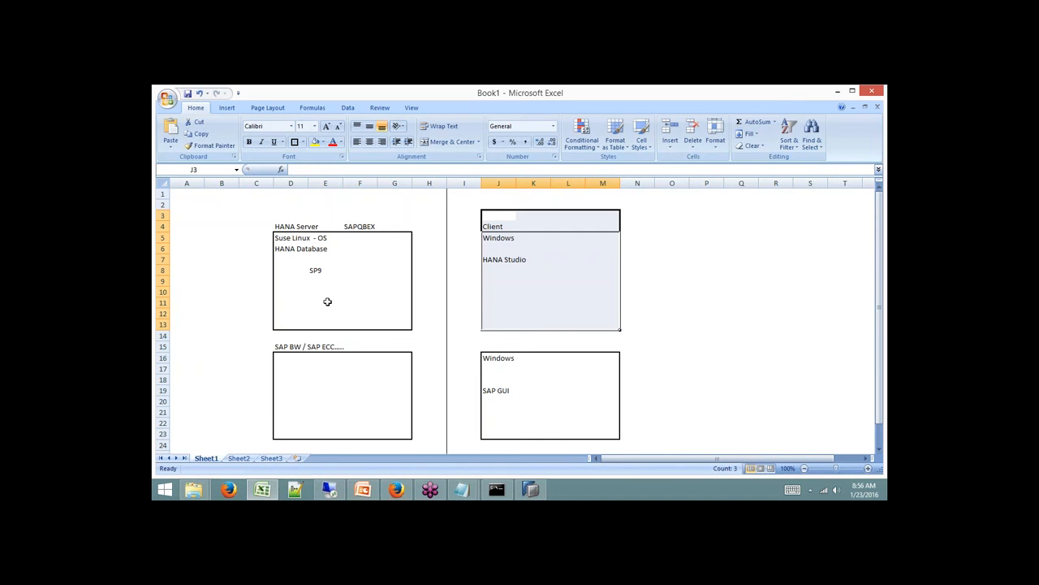
pyautogui.scroll(-8, 328, 301)
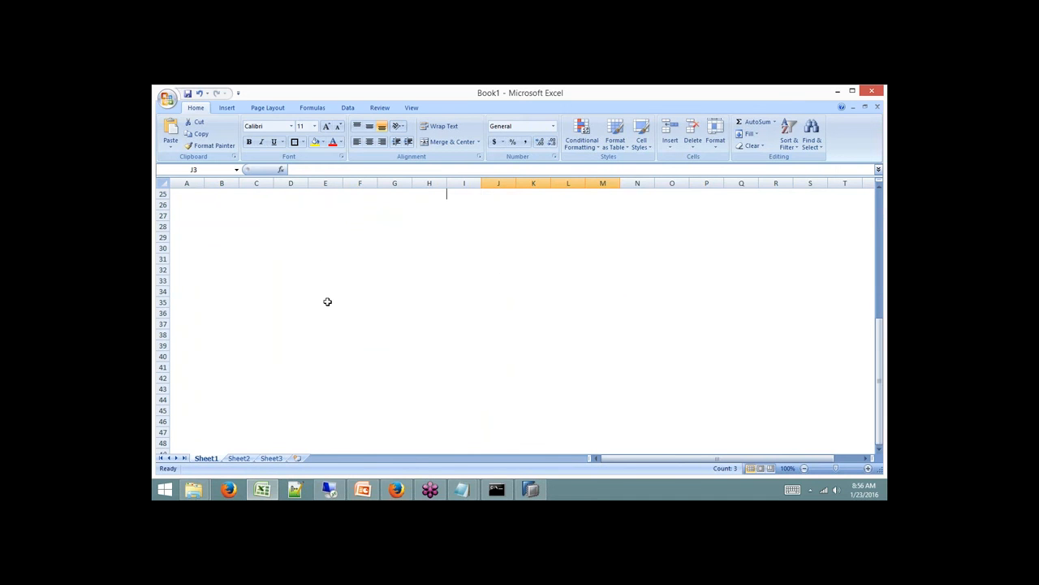
# Draw outside-bordered boxes over D29:G33 and D34:G38.
pyautogui.click(322, 245)
pyautogui.moveTo(284, 237); pyautogui.dragTo(403, 278)
pyautogui.click(294, 141)
pyautogui.moveTo(284, 291); pyautogui.dragTo(396, 330)
pyautogui.click(294, 141)
# Label the left boxes 'SAP BW' and 'HANA'.
pyautogui.click(293, 240)
pyautogui.write('SAP BW')
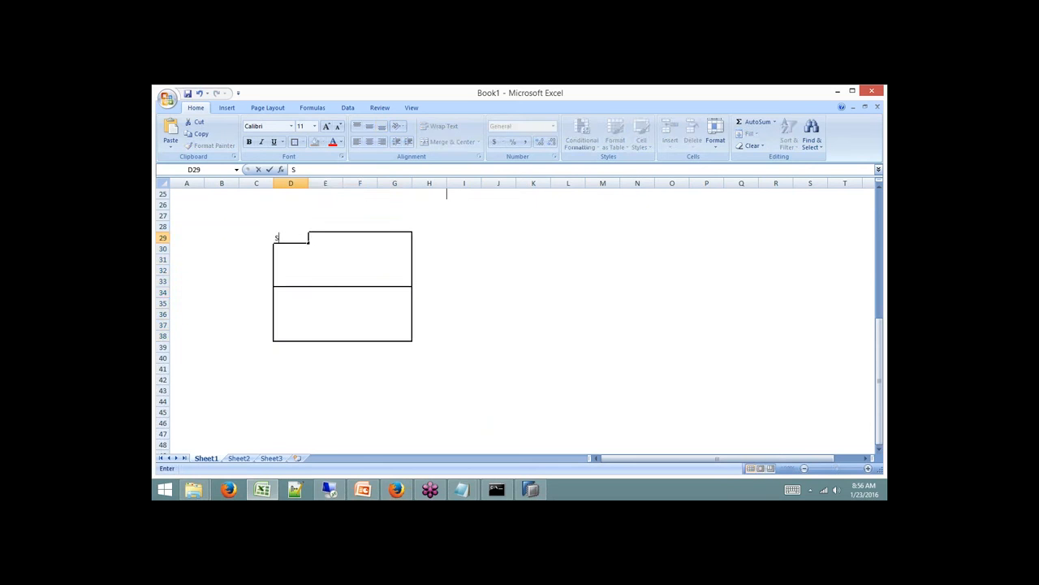
pyautogui.click(286, 294)
pyautogui.write('HANA')
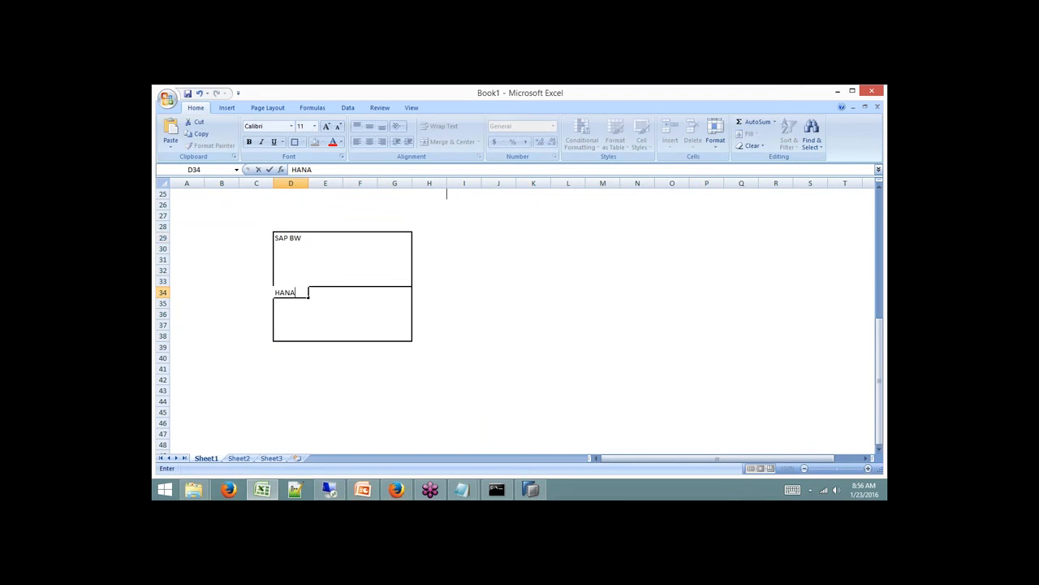
pyautogui.click(318, 409)
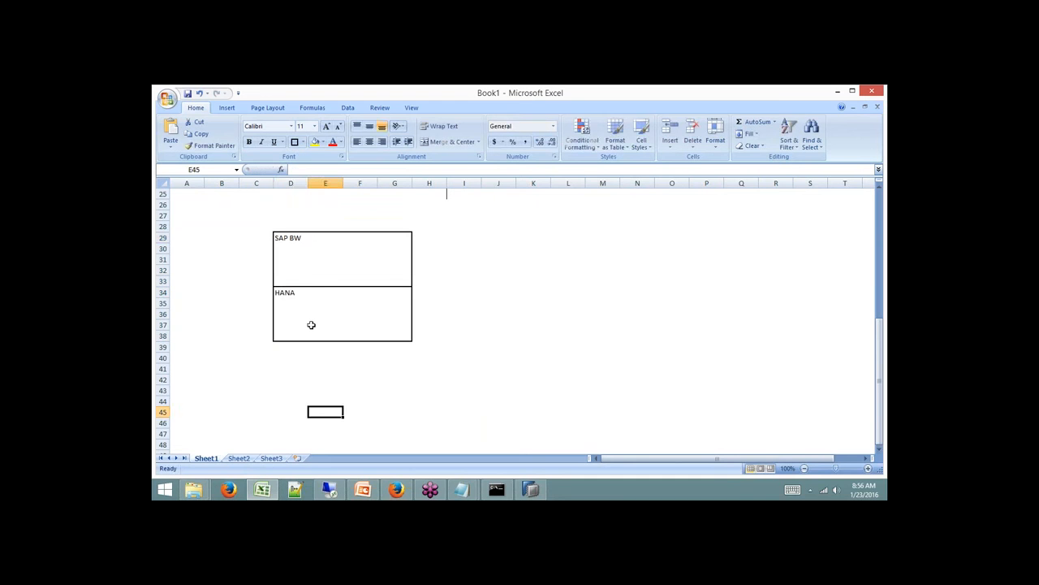
pyautogui.click(288, 239)
pyautogui.click(288, 292)
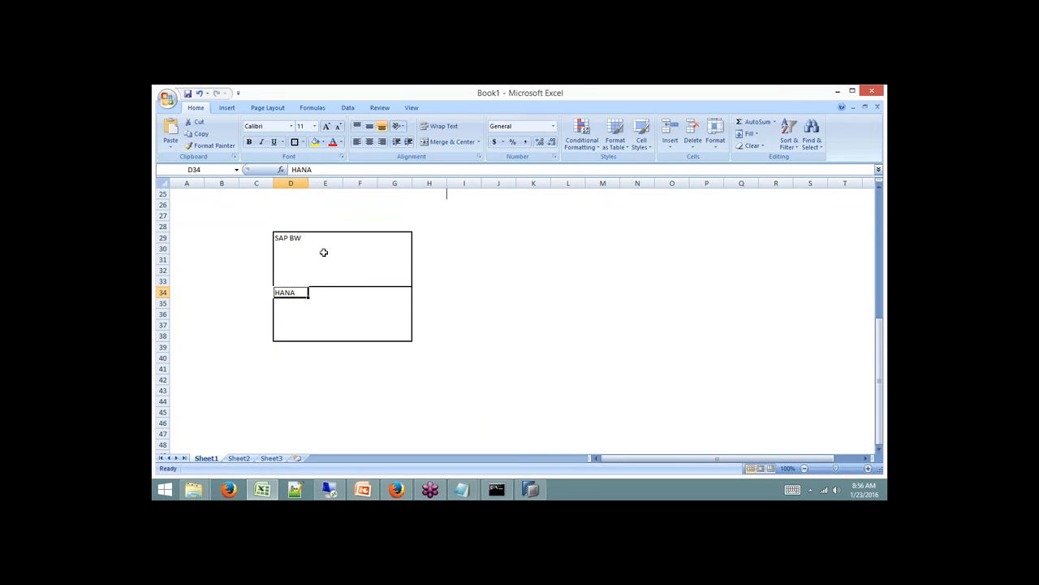
pyautogui.moveTo(286, 236); pyautogui.dragTo(400, 276)
pyautogui.moveTo(290, 292); pyautogui.dragTo(396, 339)
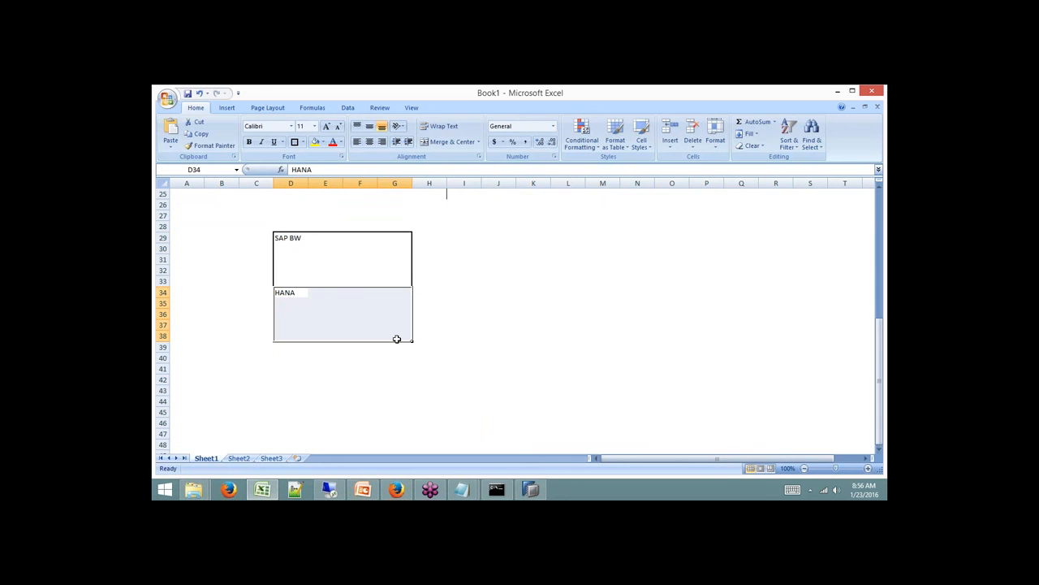
pyautogui.click(315, 238)
pyautogui.click(304, 293)
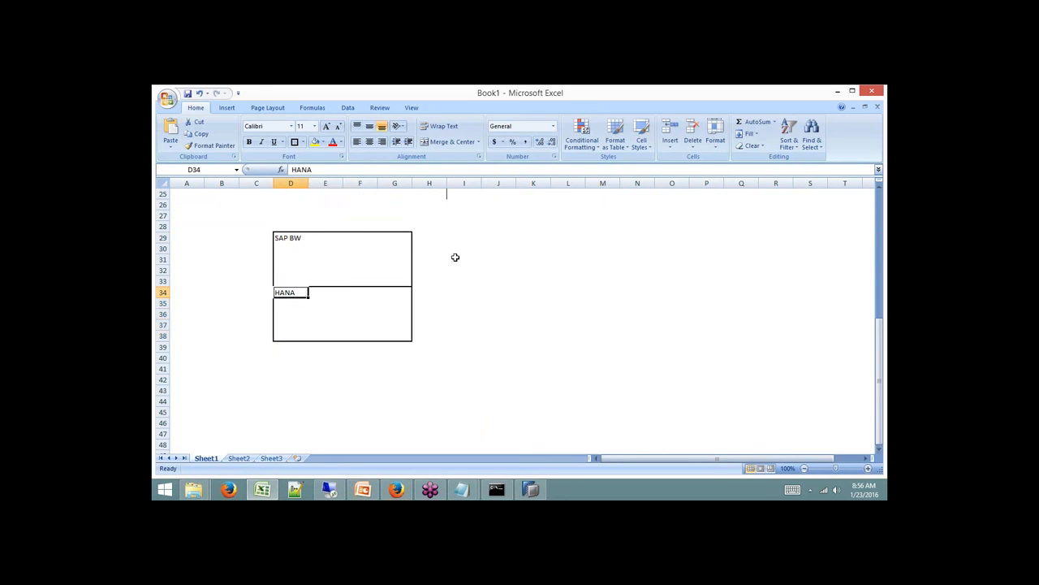
# Draw bordered boxes K29:N33 and K34:N38 labelled 'SAP GUI' and 'HANA Studio'.
pyautogui.moveTo(520, 235); pyautogui.dragTo(635, 278)
pyautogui.click(295, 142)
pyautogui.click(555, 258)
pyautogui.write('SAP GUI')
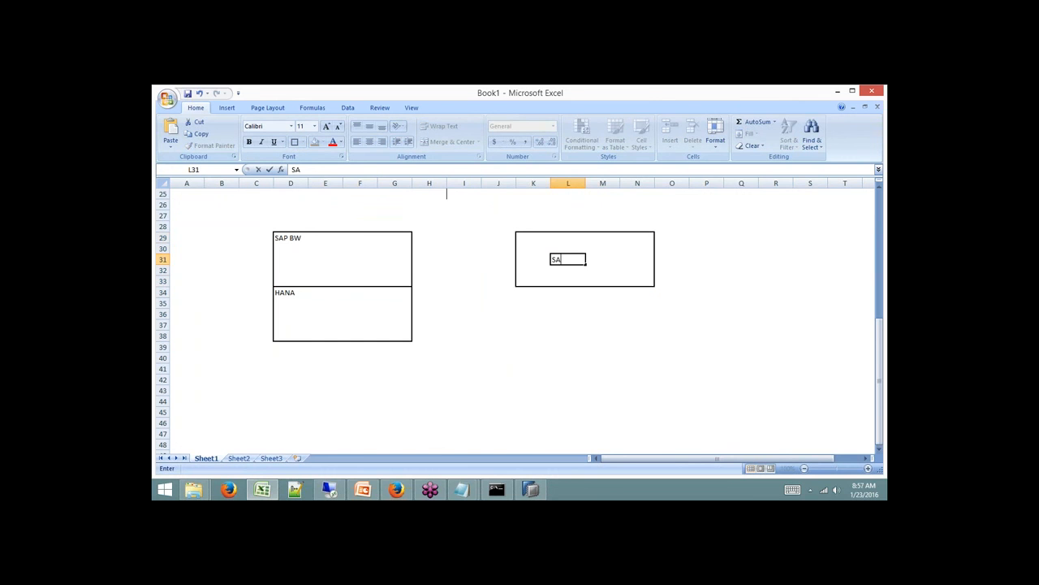
pyautogui.click(566, 318)
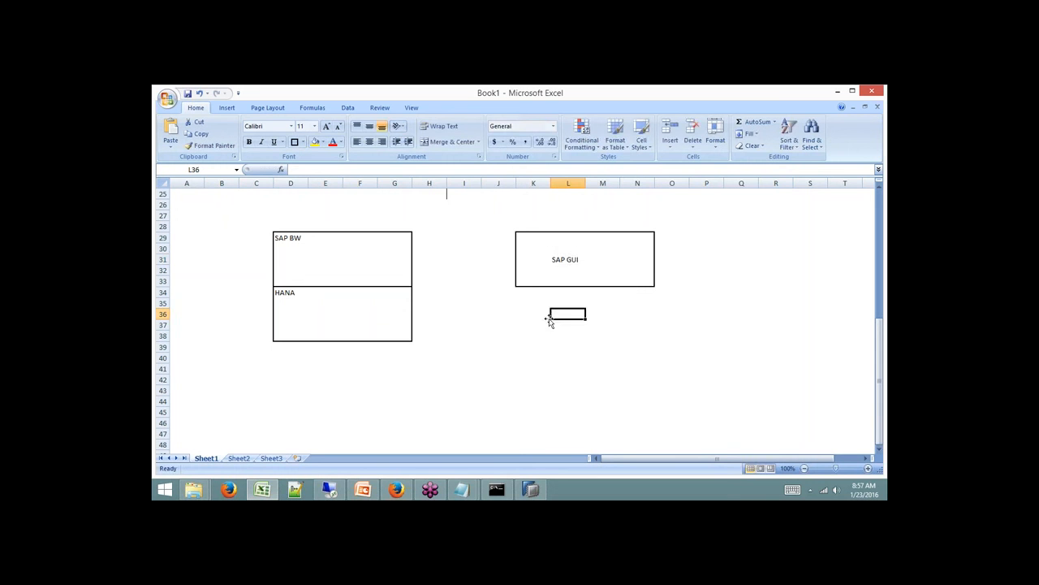
pyautogui.moveTo(519, 290); pyautogui.dragTo(641, 332)
pyautogui.click(296, 142)
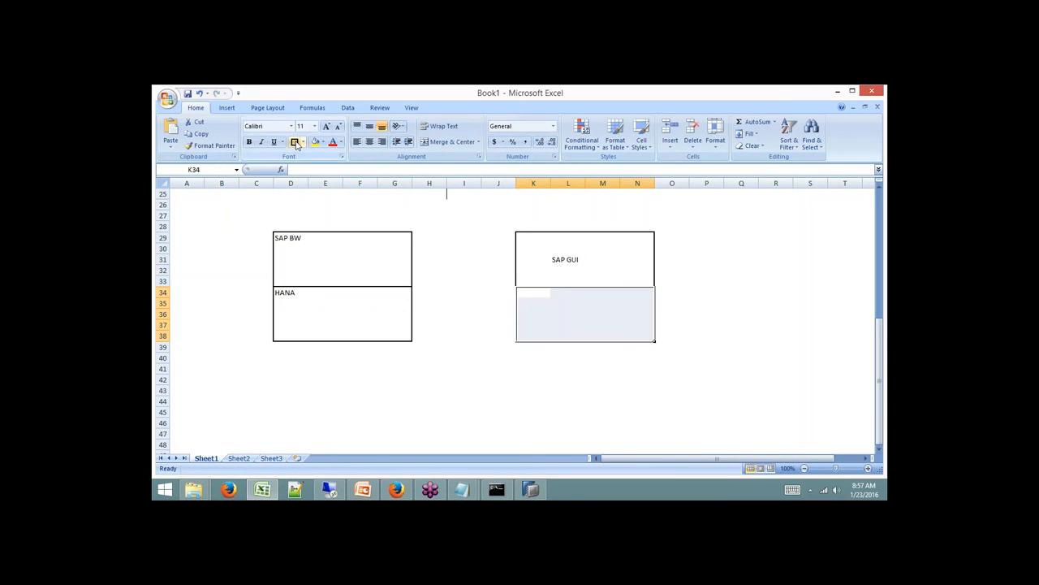
pyautogui.click(571, 314)
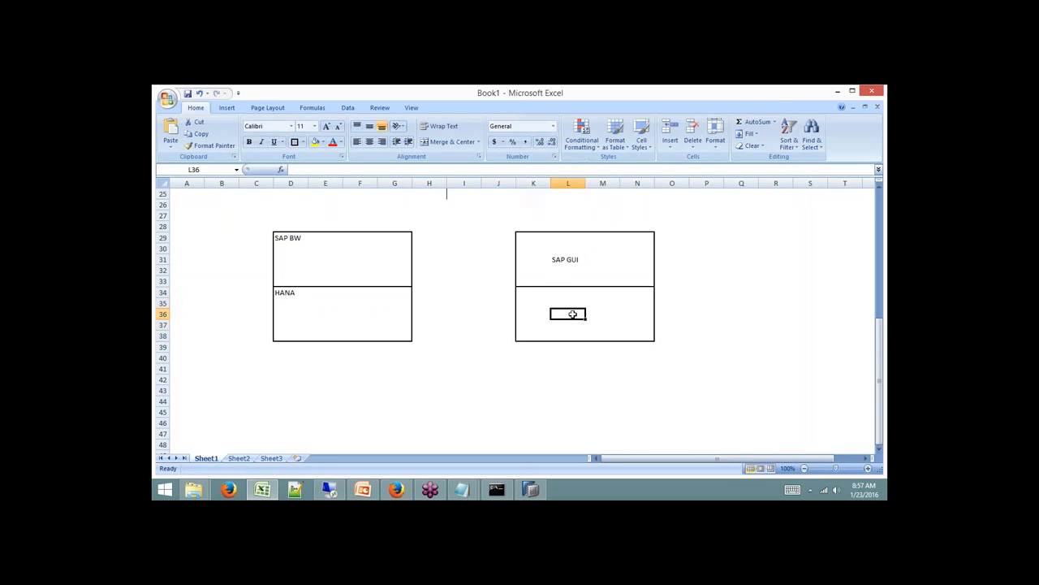
pyautogui.write('HANA Studio')
pyautogui.moveTo(637, 380); pyautogui.dragTo(637, 390)
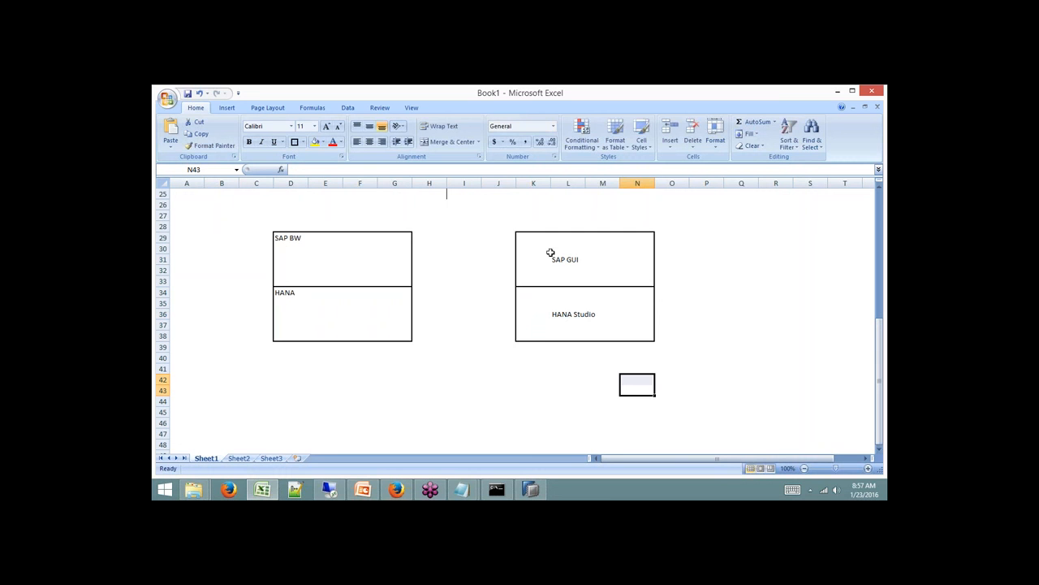
# Point out the matching server and client boxes by selecting their label cells.
pyautogui.moveTo(548, 247); pyautogui.dragTo(637, 332)
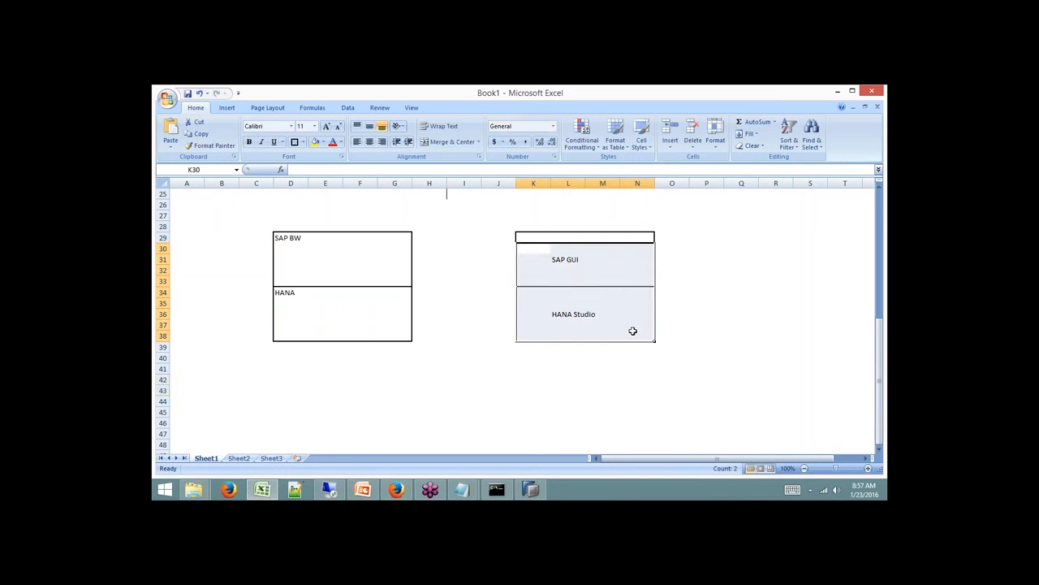
pyautogui.click(565, 260)
pyautogui.click(335, 260)
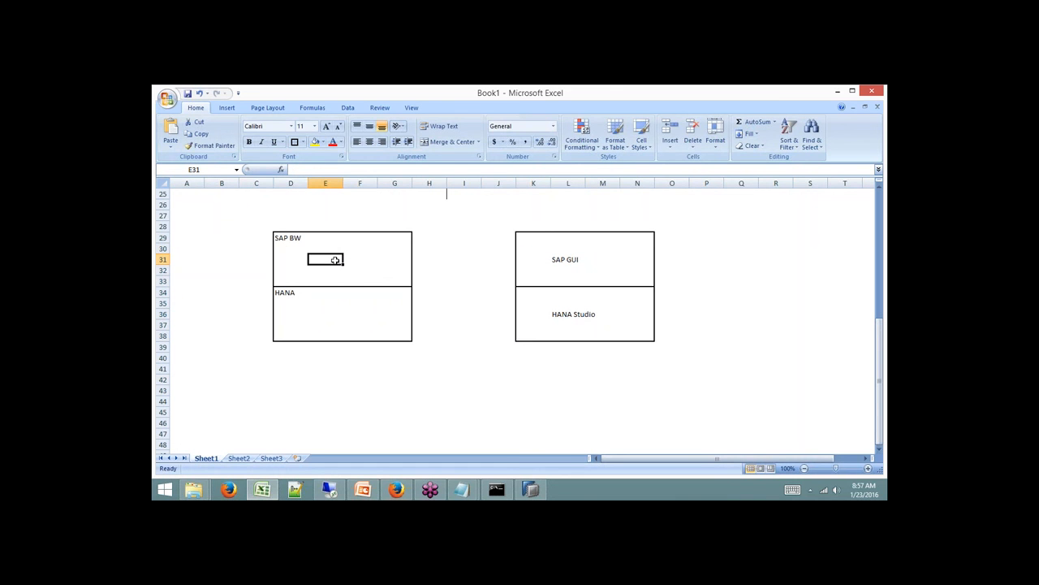
pyautogui.click(567, 315)
pyautogui.click(349, 314)
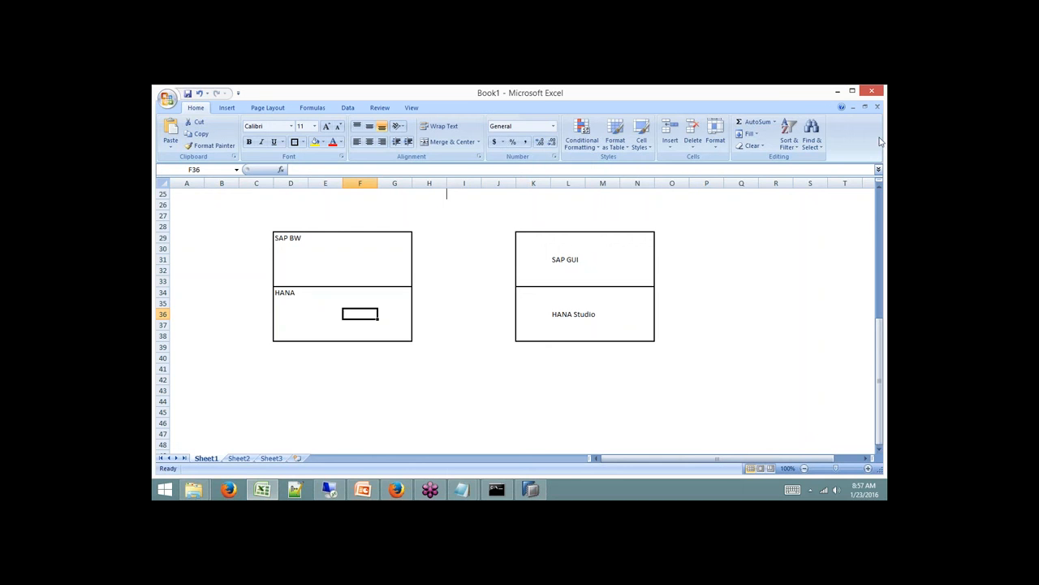
pyautogui.click(842, 295)
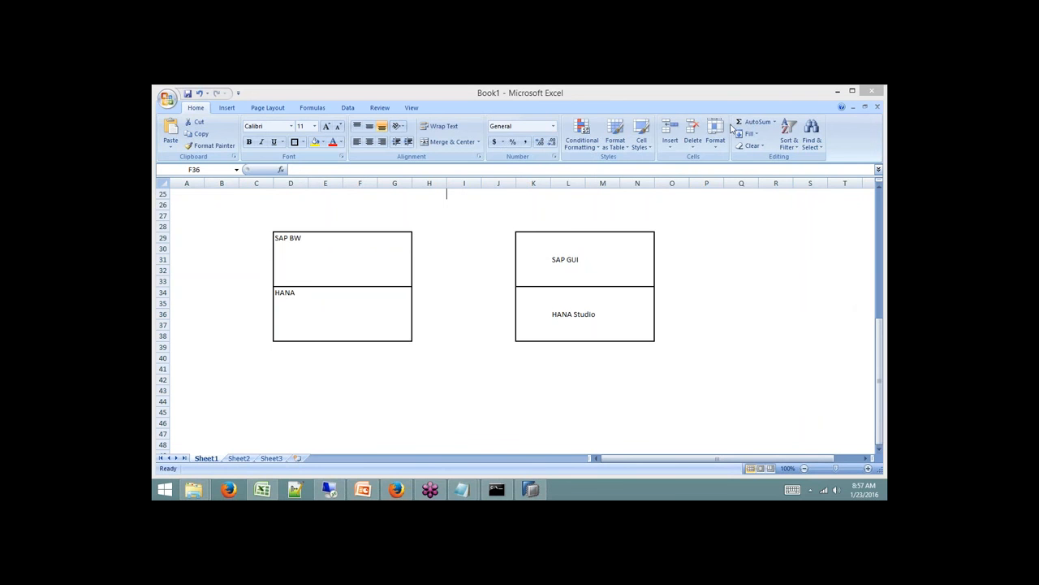
# Minimize Excel, close the Pictures window and bring the Batch8 folder window forward.
pyautogui.click(539, 491)
pyautogui.click(542, 493)
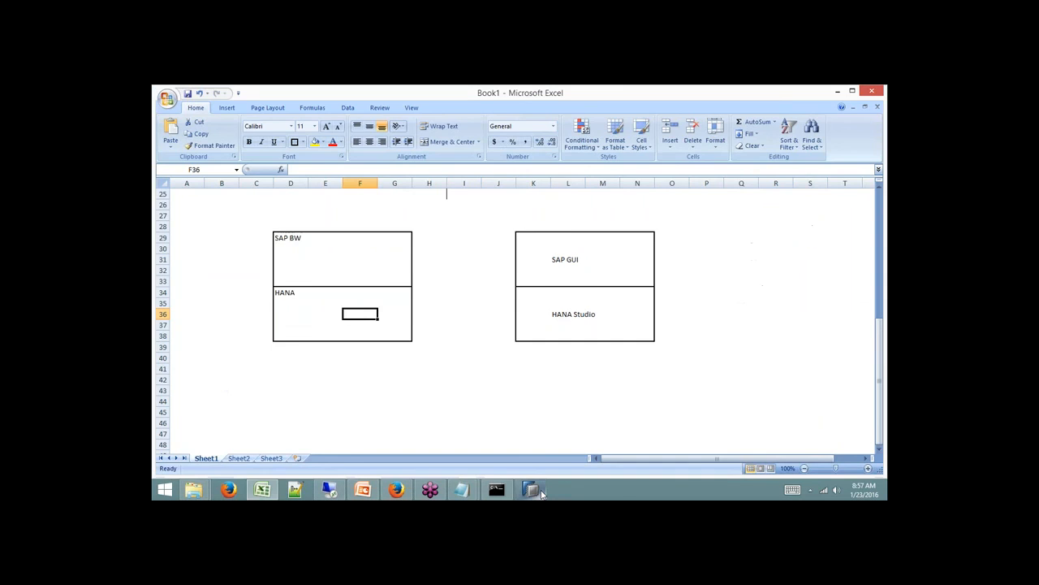
pyautogui.click(837, 91)
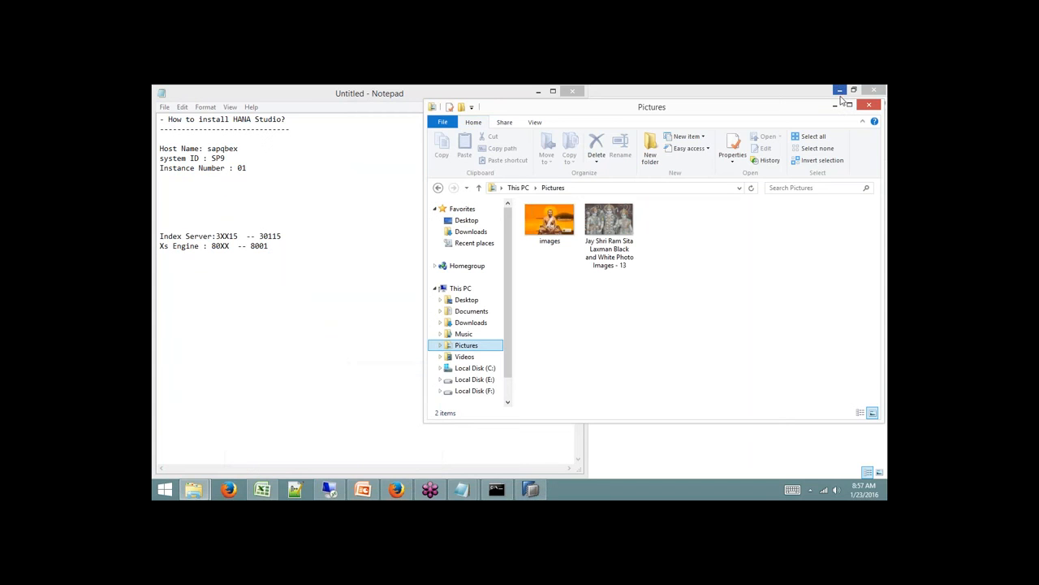
pyautogui.click(868, 105)
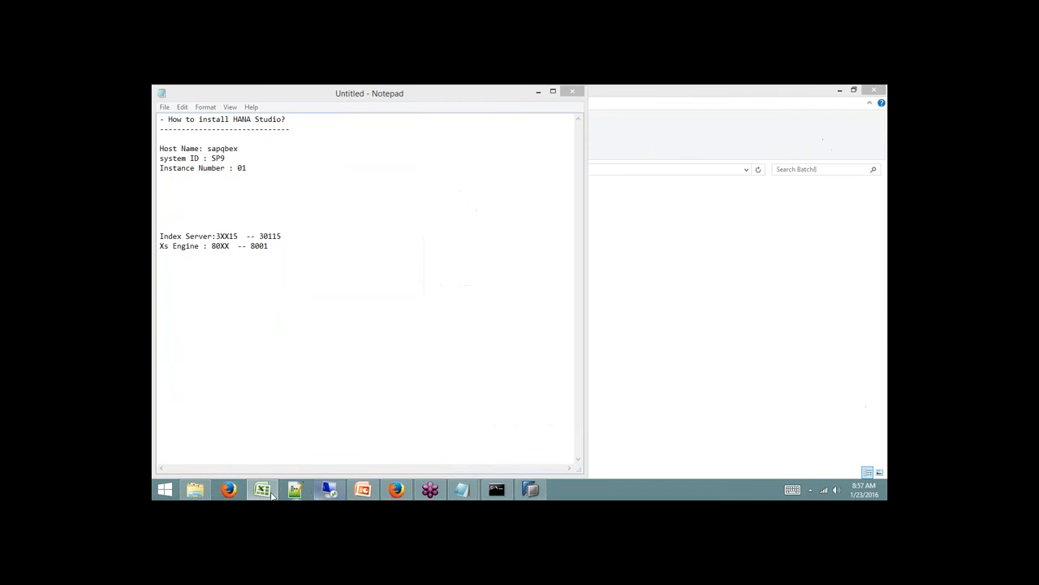
pyautogui.click(197, 489)
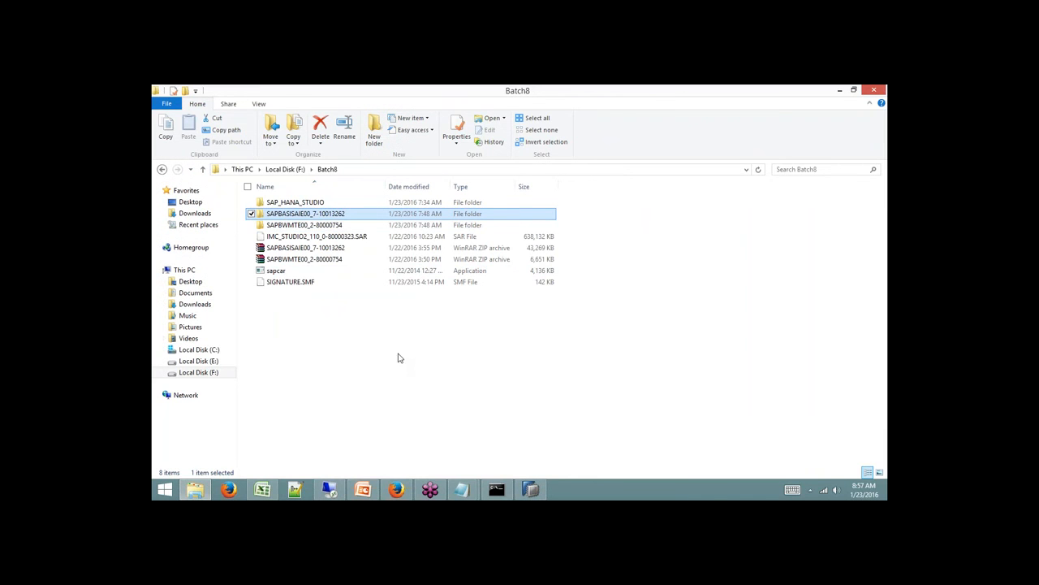
# Extract the 50131526_6 ZIP in F:\SAP GUI into a 50131526_6 folder.
pyautogui.click(284, 169)
pyautogui.doubleClick(281, 237)
pyautogui.rightClick(281, 205)
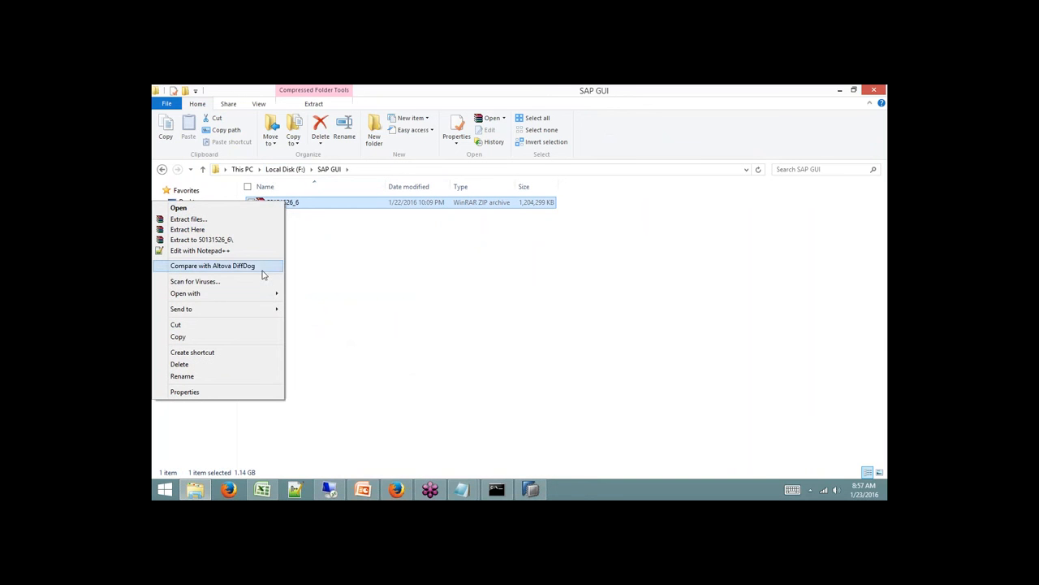
pyautogui.click(252, 241)
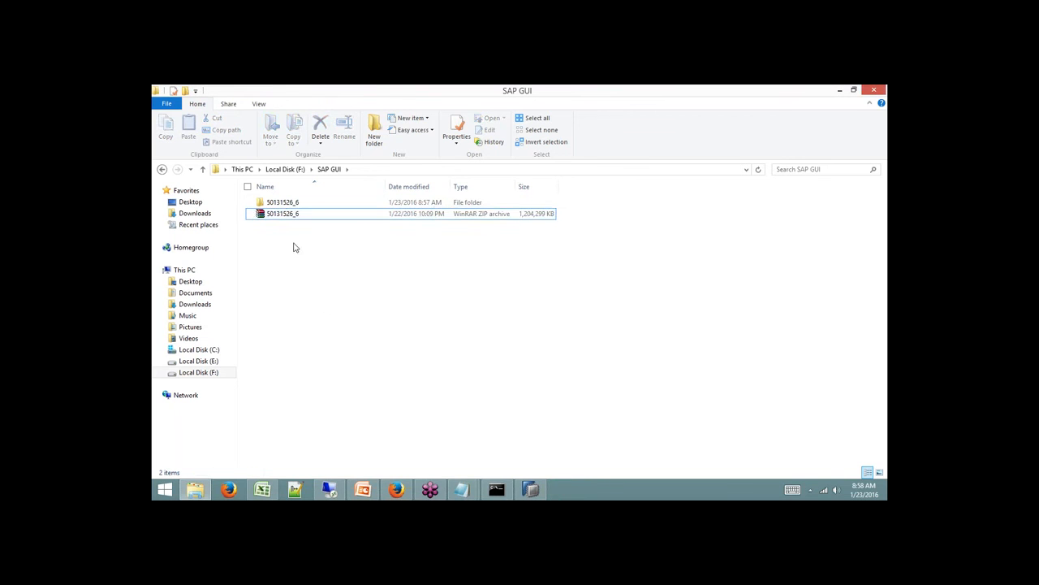
# Run SapGuiSetup from 50131526_6\BD_NW_7.0_Presentation\PRES1\GUI\WINDOWS\WIN32.
pyautogui.doubleClick(281, 202)
pyautogui.doubleClick(312, 203)
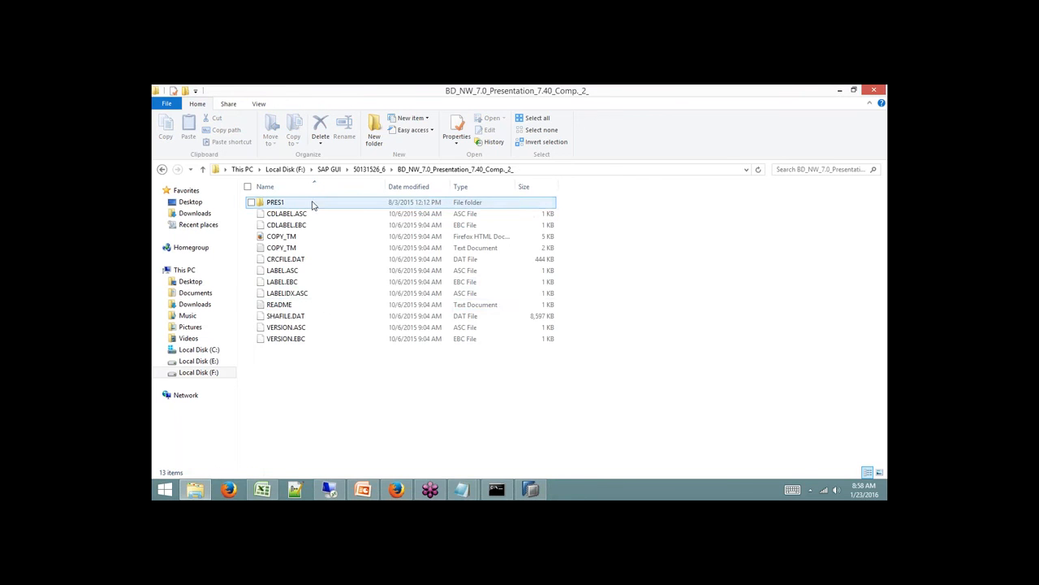
pyautogui.doubleClick(281, 201)
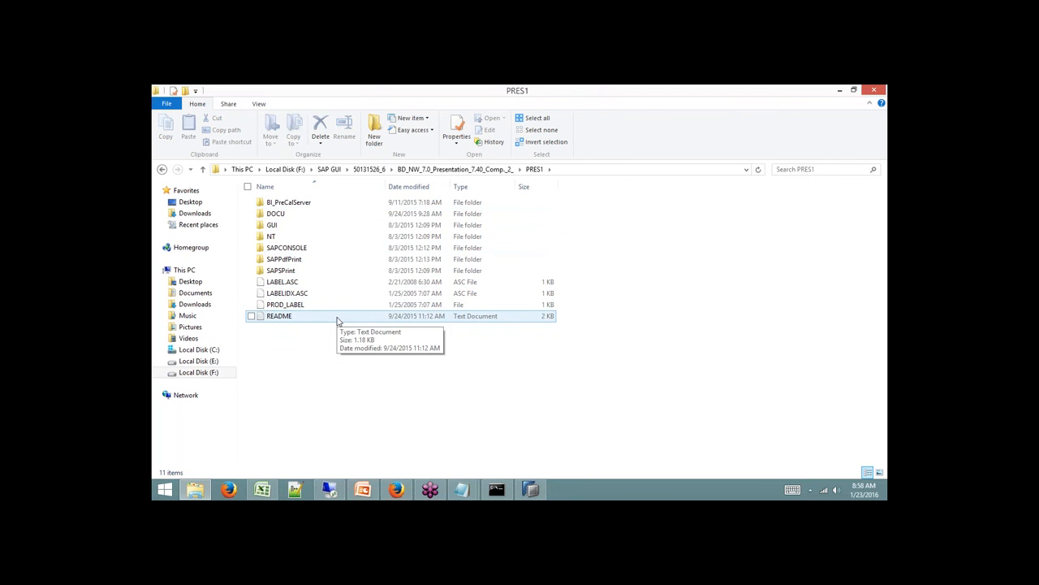
pyautogui.doubleClick(317, 227)
pyautogui.doubleClick(298, 203)
pyautogui.doubleClick(276, 203)
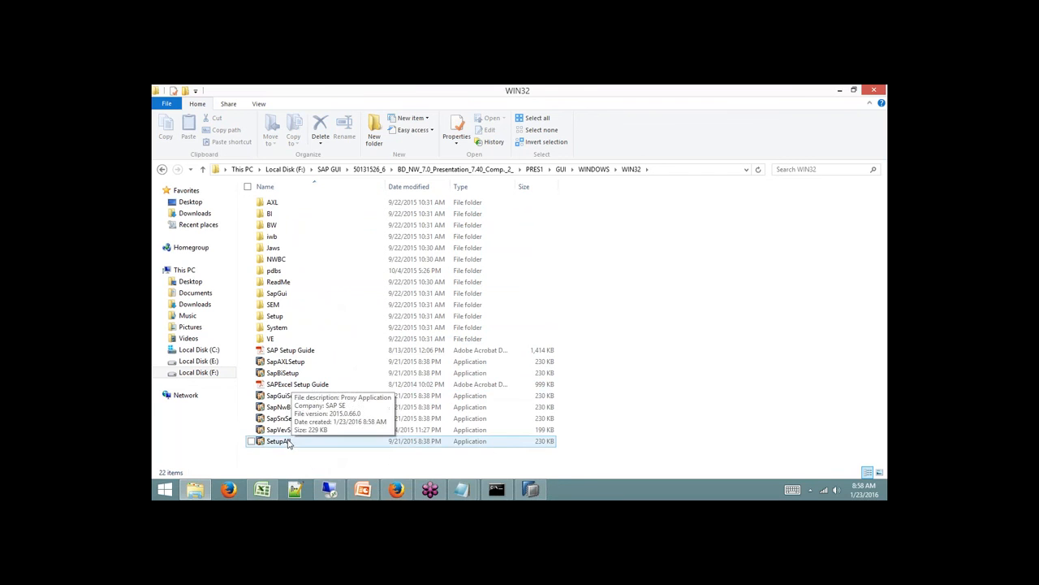
pyautogui.click(280, 395)
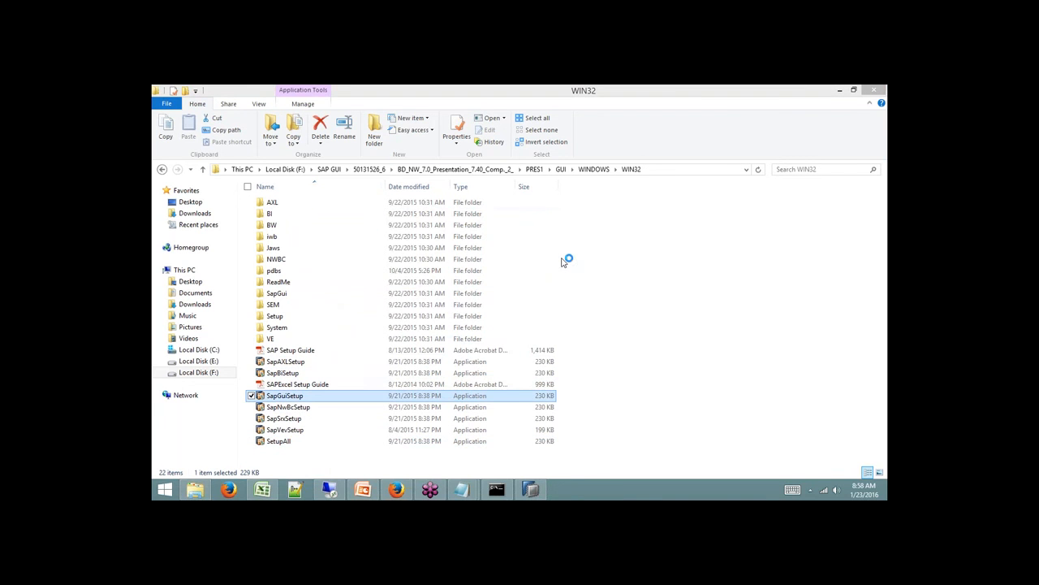
pyautogui.click(625, 399)
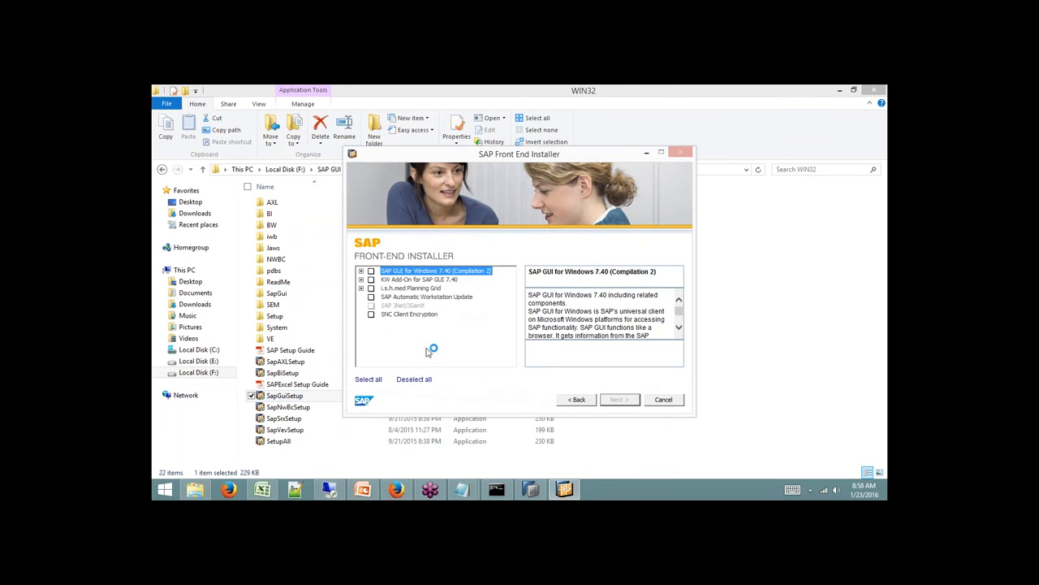
# Install SAP GUI for Windows 7.40 and close the installer once it completes.
pyautogui.click(362, 271)
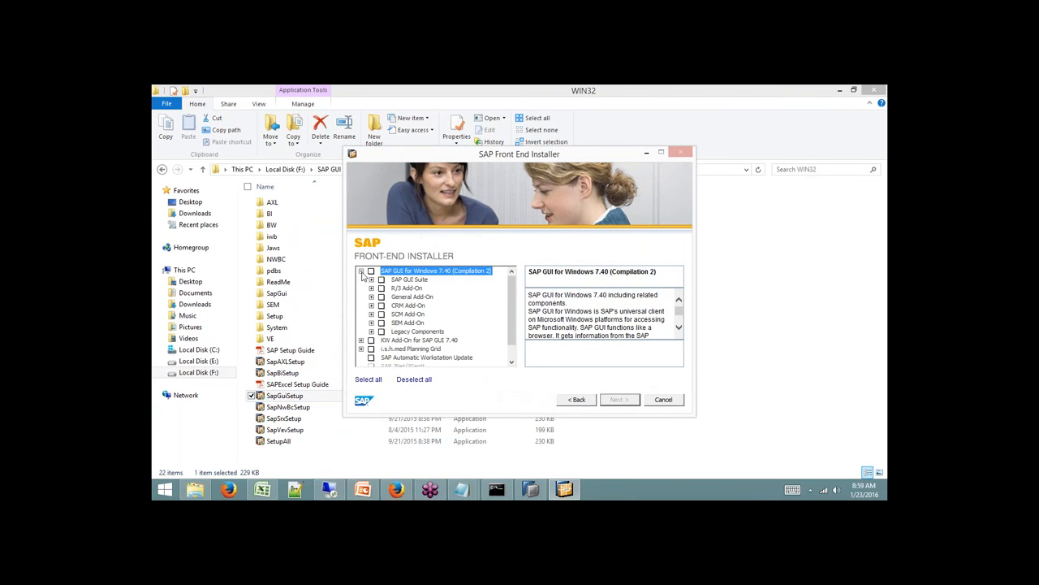
pyautogui.click(371, 271)
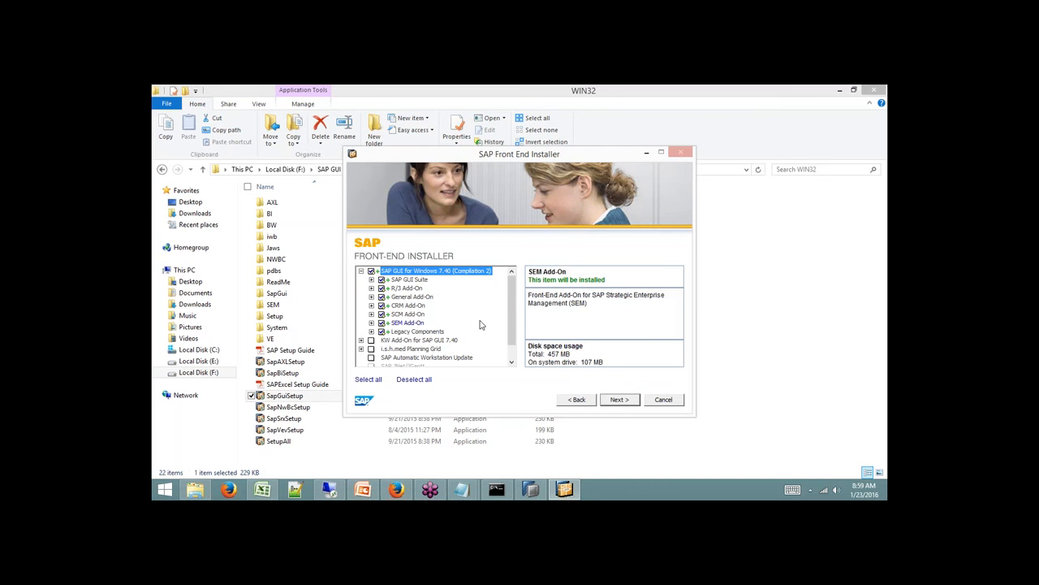
pyautogui.scroll(-1, 414, 325)
pyautogui.click(619, 399)
pyautogui.click(617, 398)
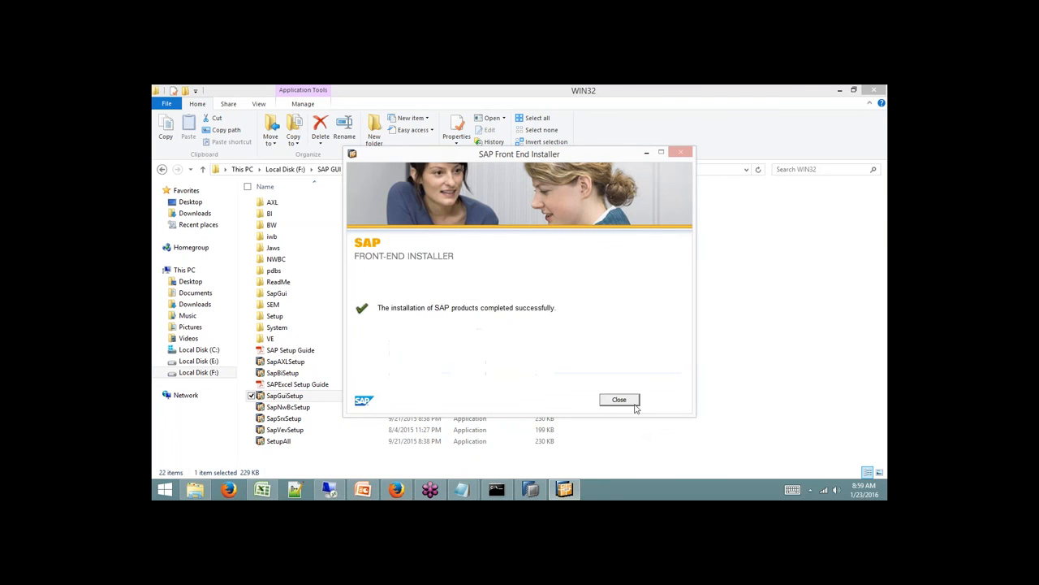
pyautogui.click(619, 398)
pyautogui.click(161, 492)
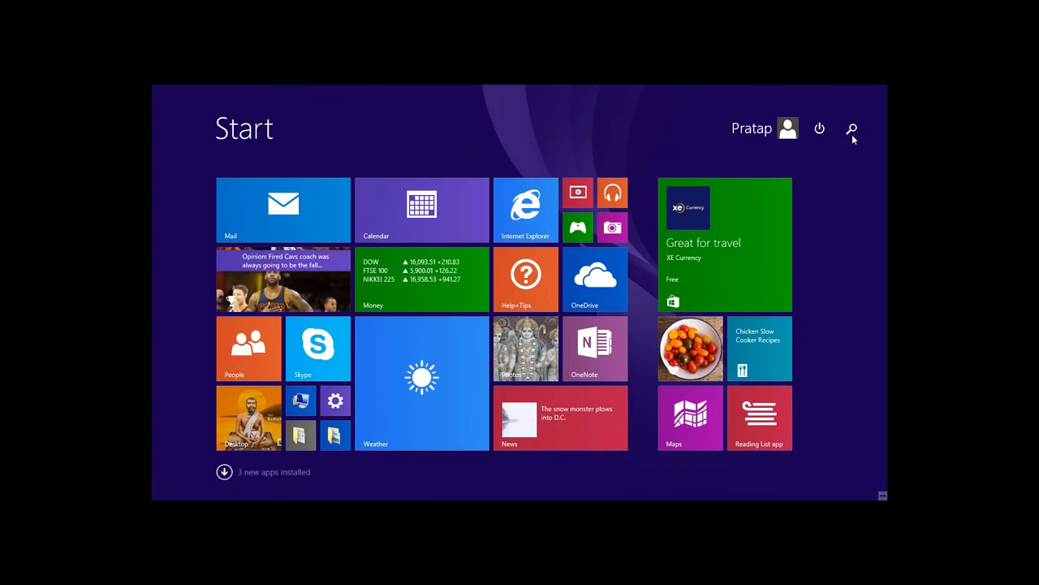
# Search 'sap gu' on the Start screen and launch SAP Logon from the Apps view.
pyautogui.click(852, 129)
pyautogui.write('sap gui')
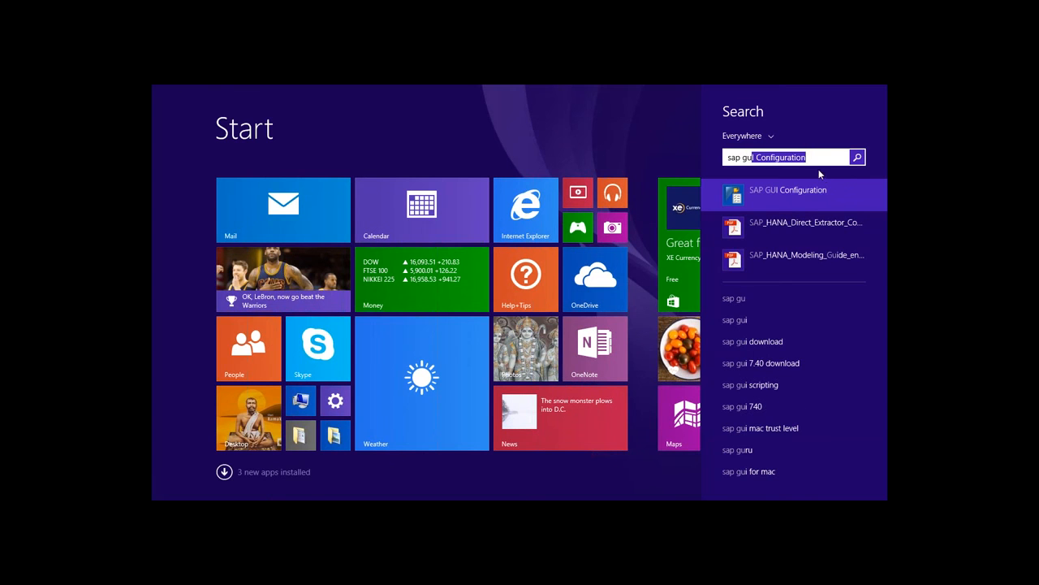
pyautogui.click(572, 123)
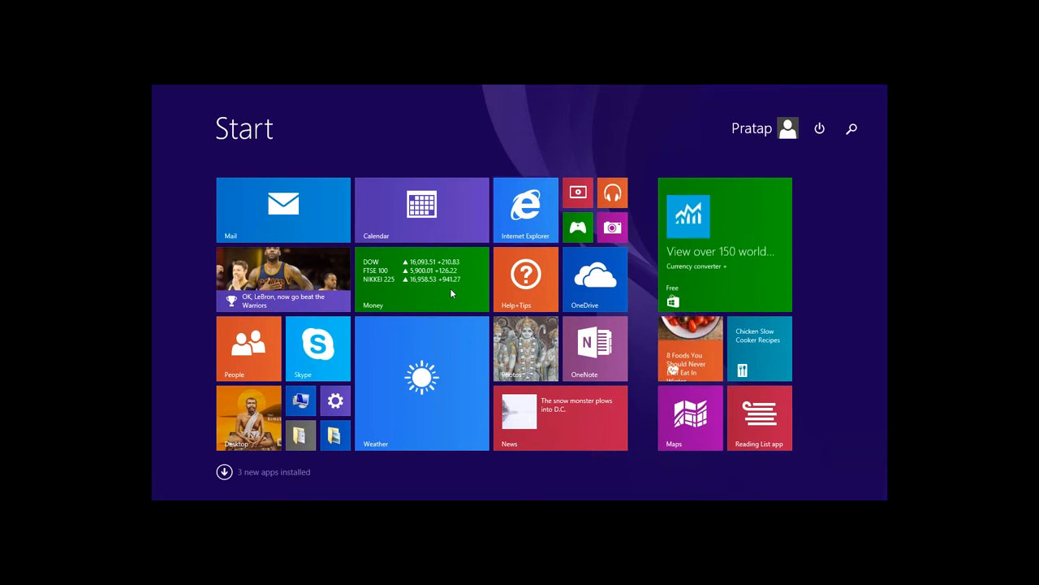
pyautogui.click(277, 471)
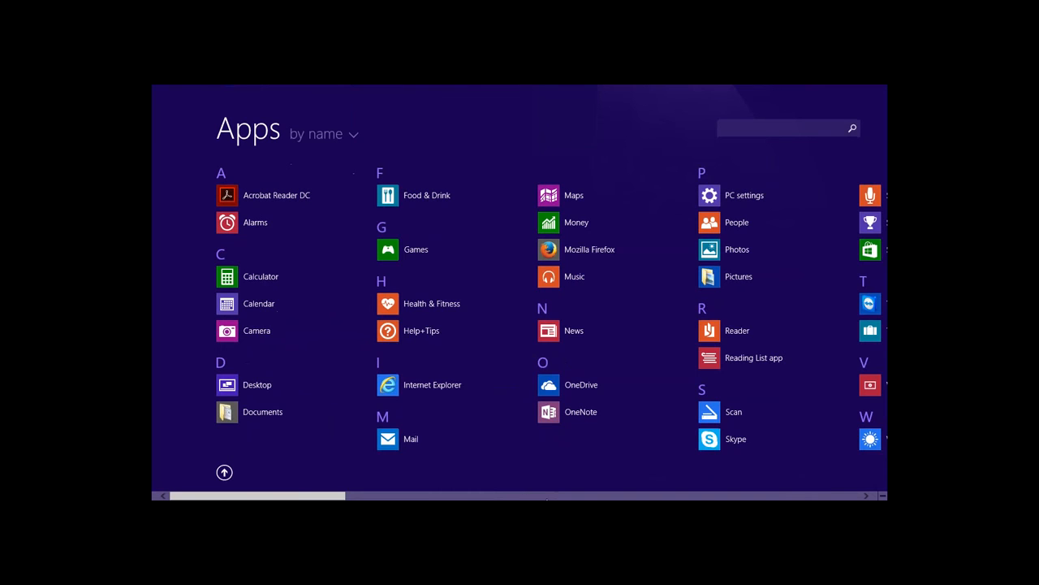
pyautogui.click(551, 497)
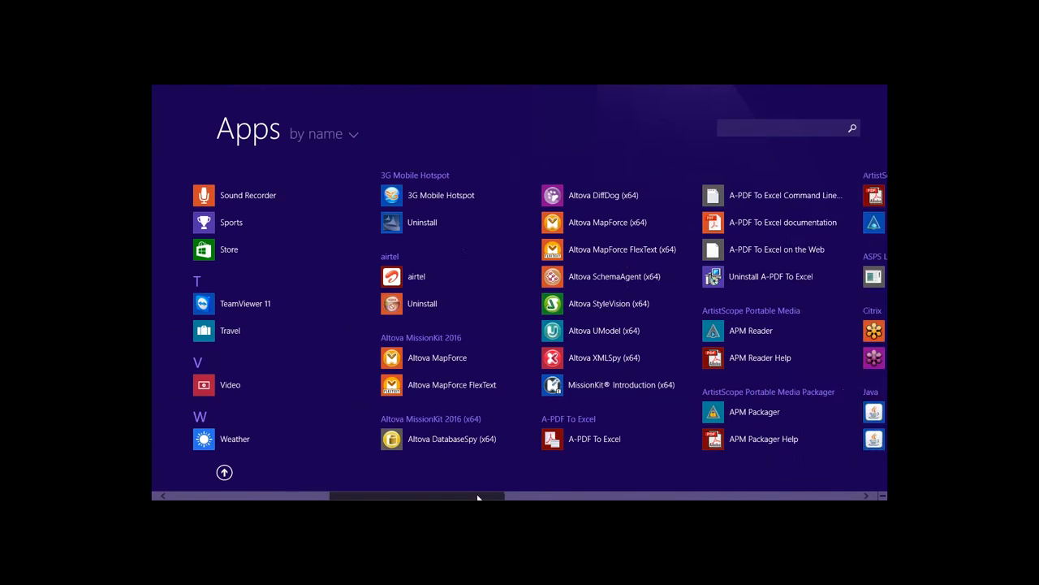
pyautogui.moveTo(490, 495); pyautogui.dragTo(637, 497)
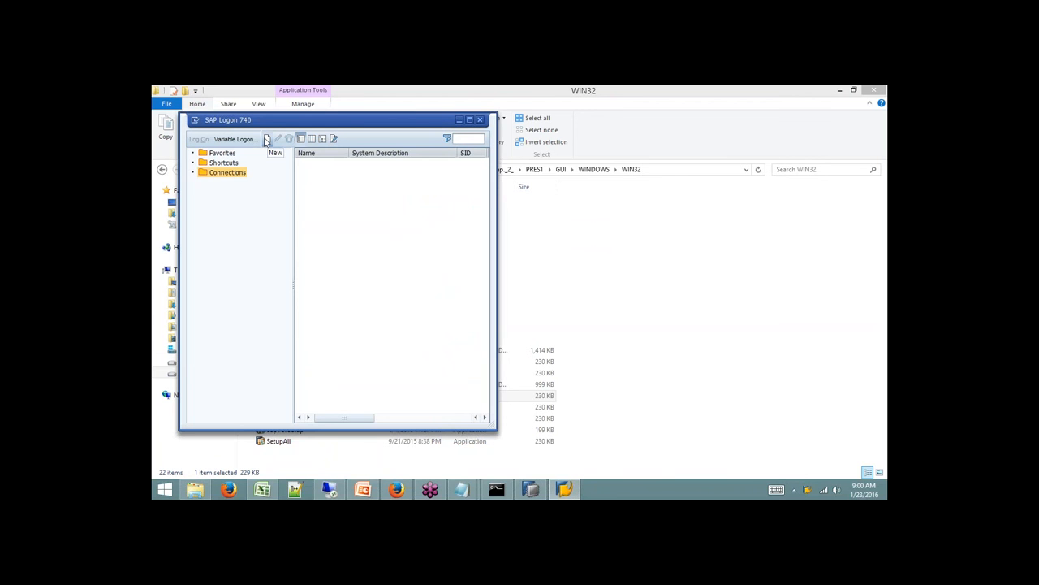
# Bring the WIN32 File Explorer window up from the taskbar, then minimize it.
pyautogui.click(460, 491)
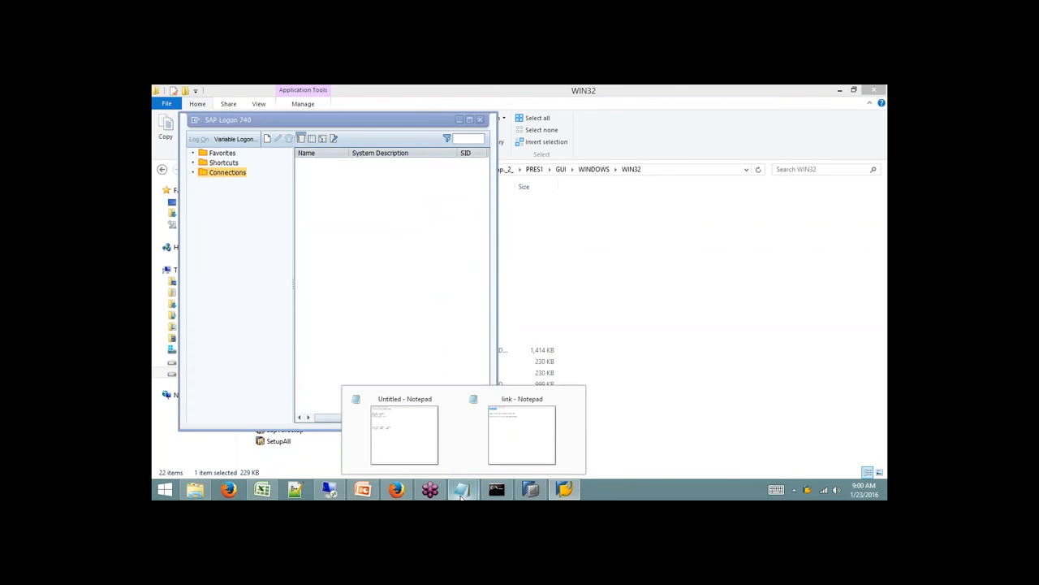
pyautogui.click(197, 490)
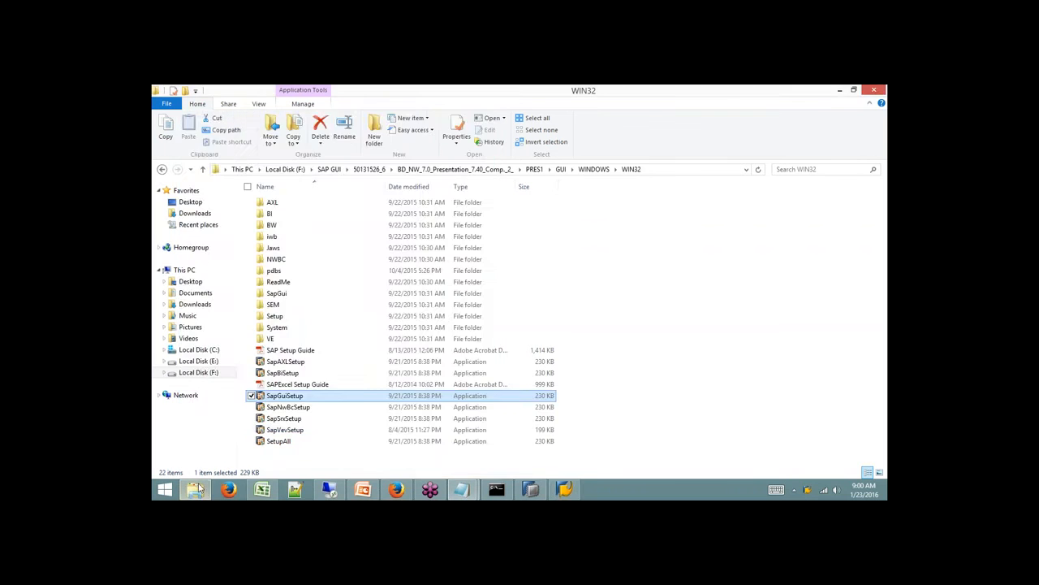
pyautogui.click(198, 488)
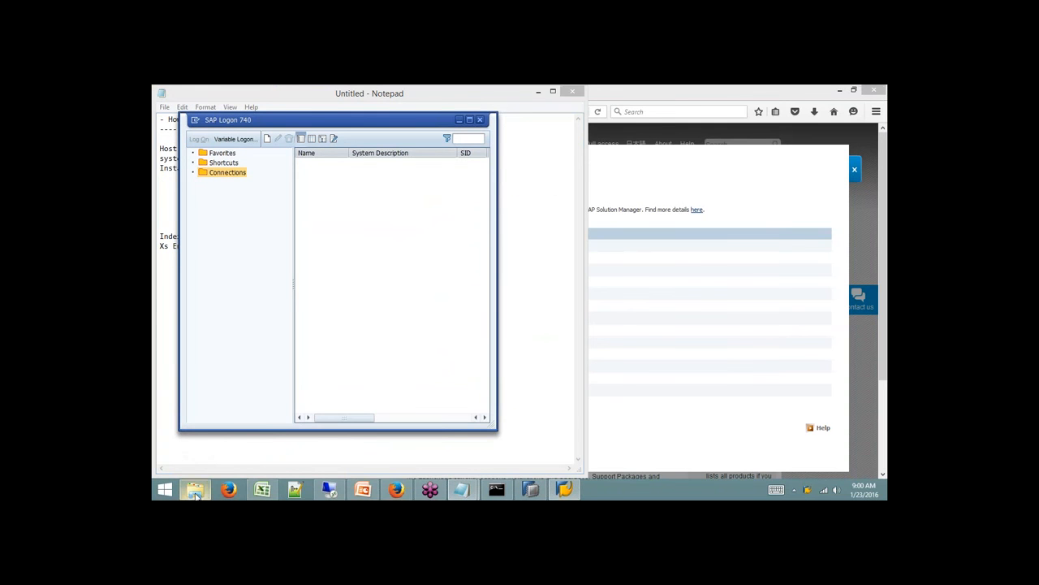
# Open the hosts file from the drivers\etc folder in Notepad.
pyautogui.press('super+r')
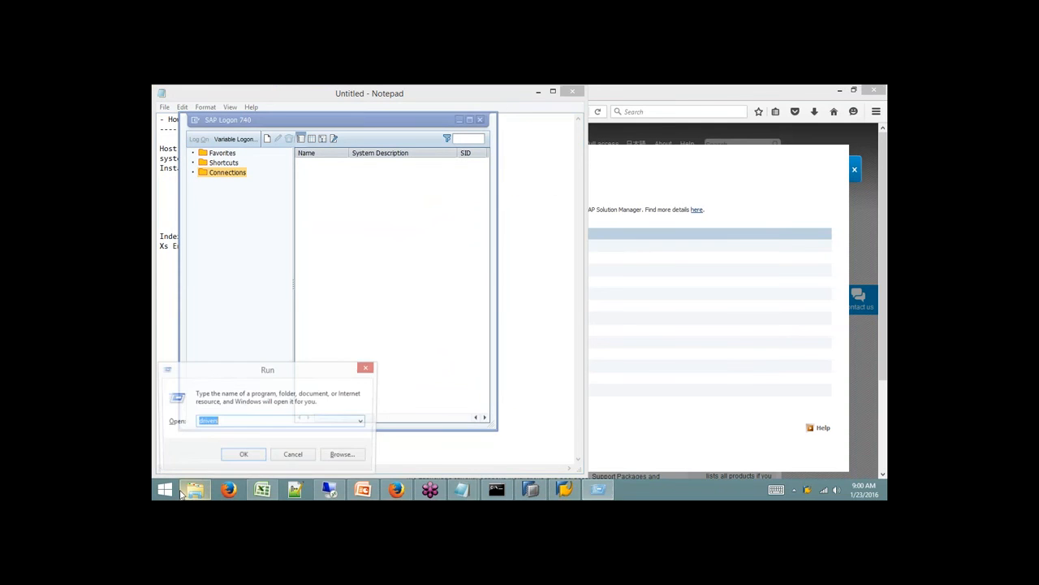
pyautogui.press('Return')
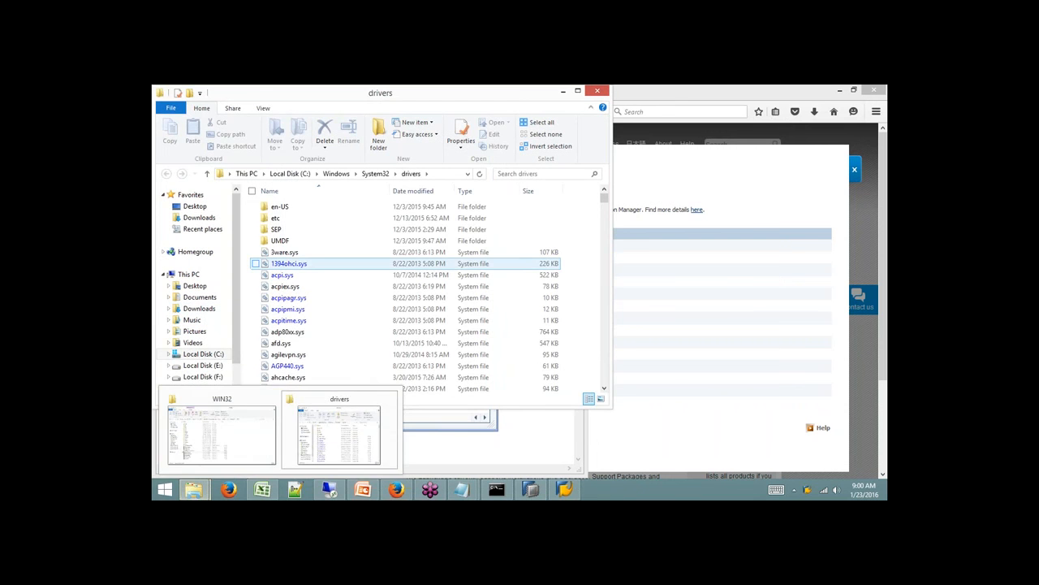
pyautogui.doubleClick(277, 215)
pyautogui.doubleClick(276, 207)
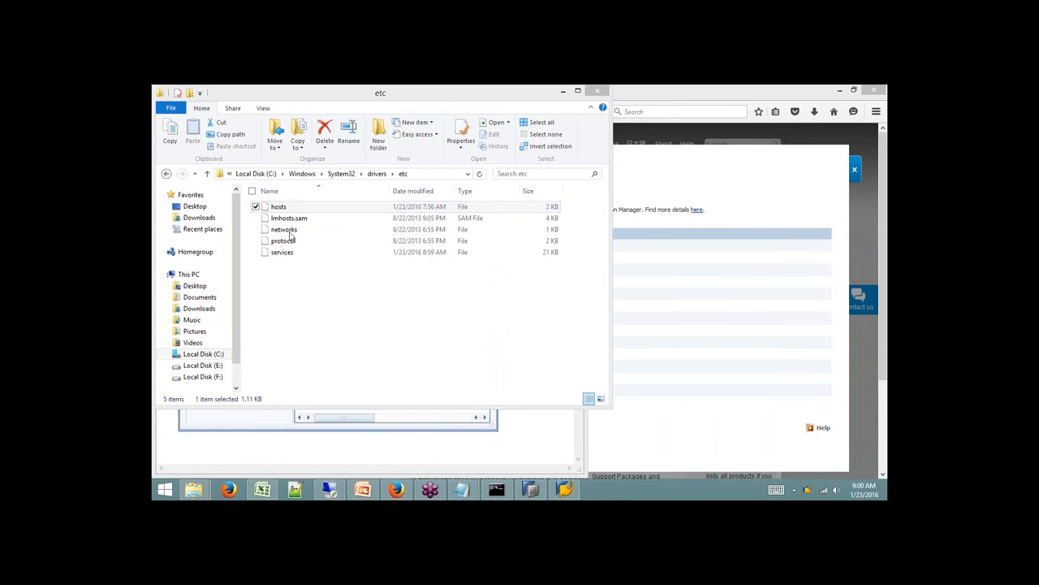
pyautogui.scroll(-5, 598, 345)
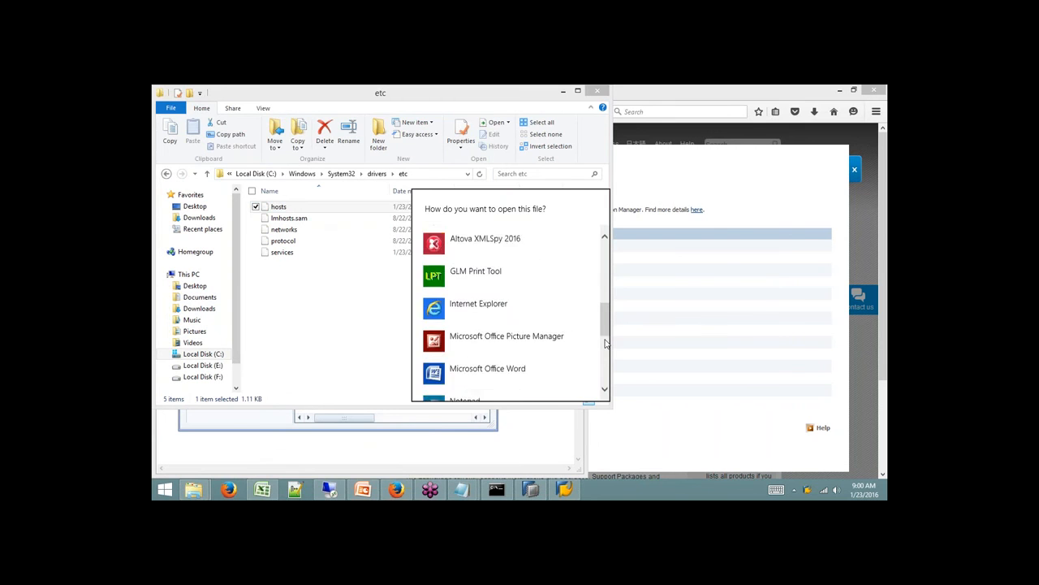
pyautogui.click(494, 380)
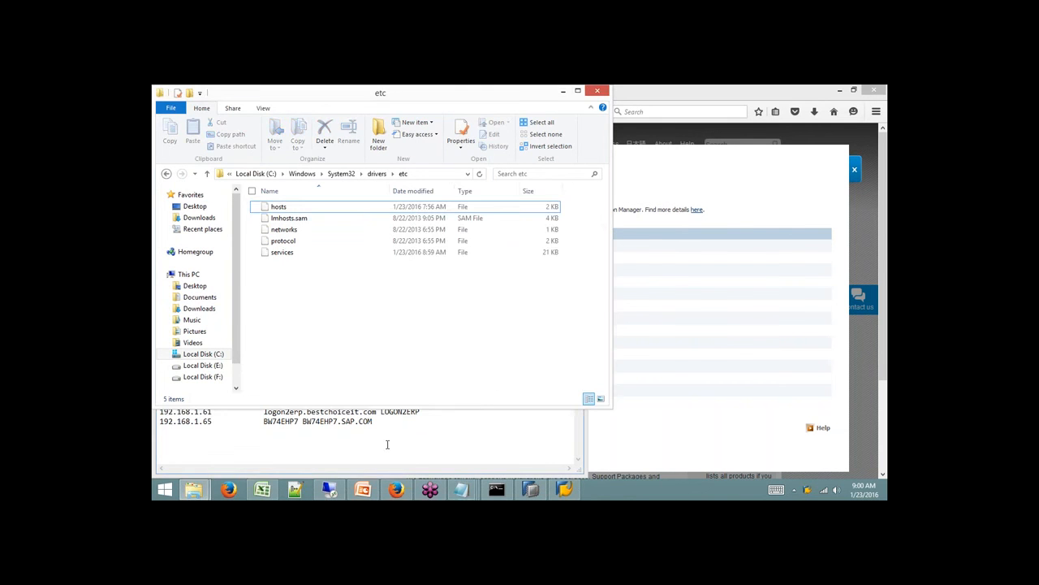
# Mark the hosts entry 192.168.1.62 BW74SP8 and return to SAP Logon 740.
pyautogui.moveTo(213, 372); pyautogui.dragTo(158, 373)
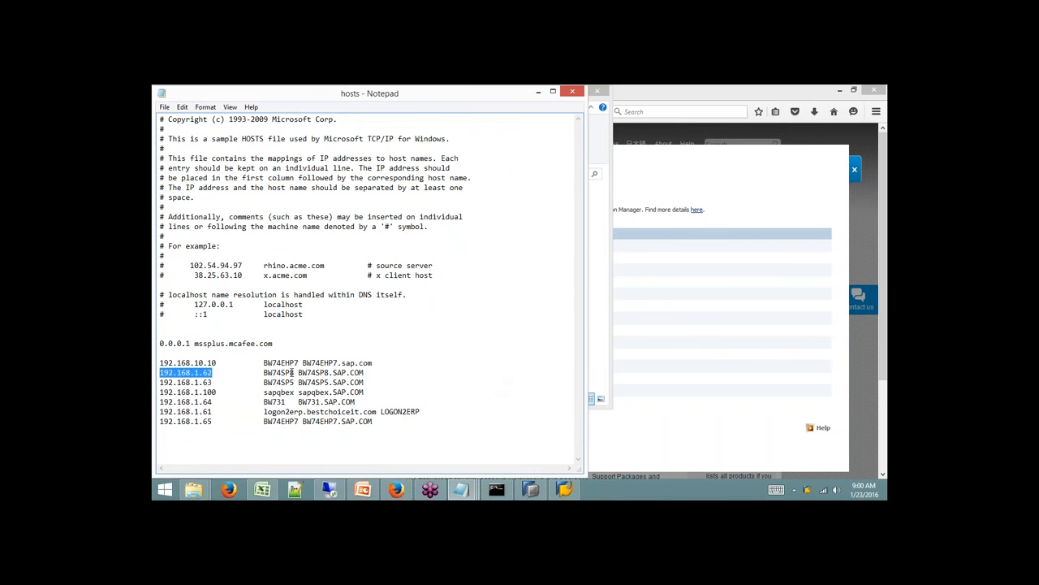
pyautogui.moveTo(294, 372); pyautogui.dragTo(261, 372)
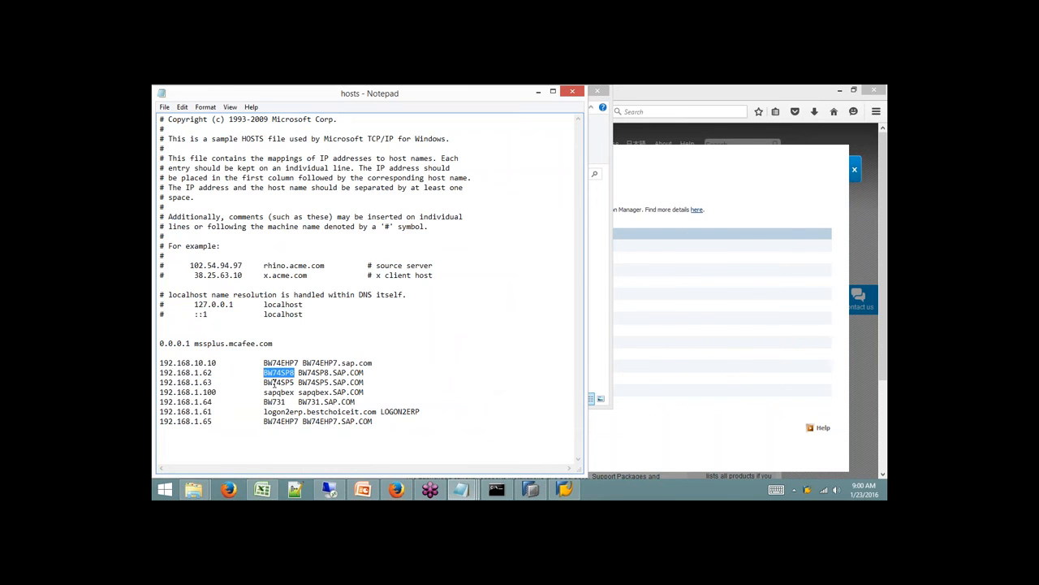
pyautogui.click(599, 302)
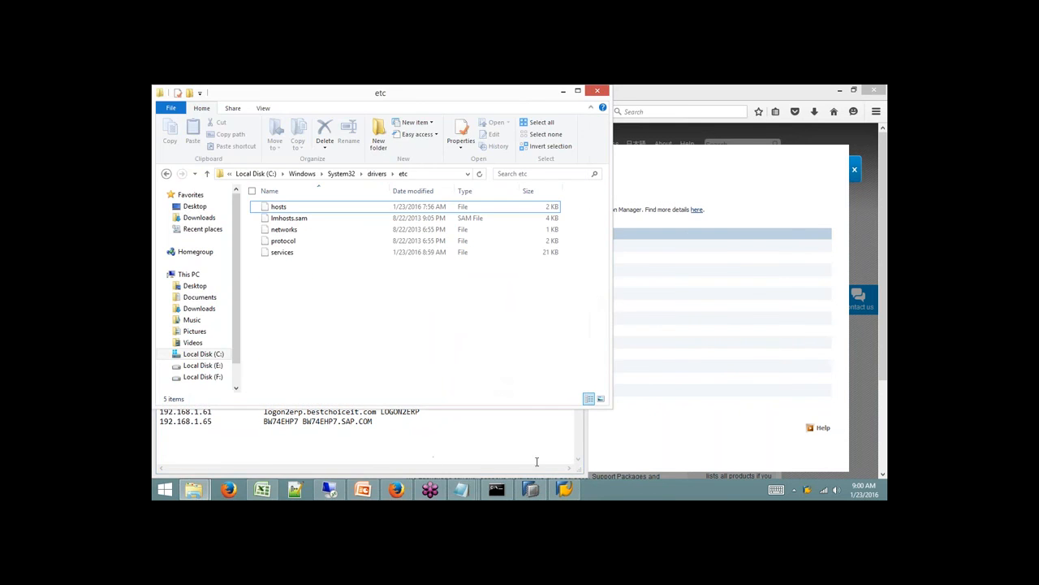
pyautogui.click(564, 489)
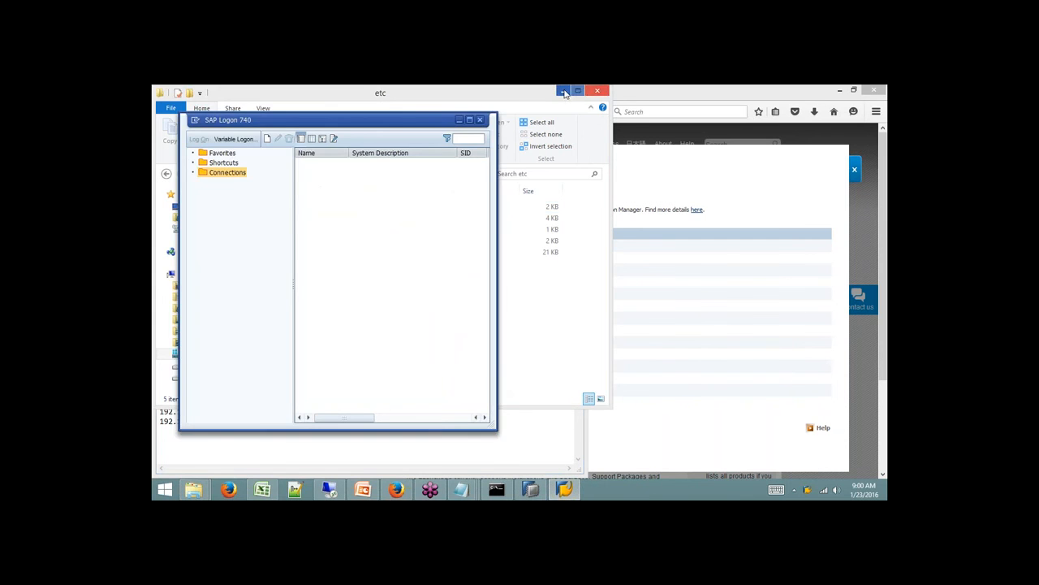
# Minimize the etc, hosts, Notepad and browser windows, and center SAP Logon.
pyautogui.click(563, 92)
pyautogui.click(537, 92)
pyautogui.click(527, 129)
pyautogui.click(538, 92)
pyautogui.click(840, 91)
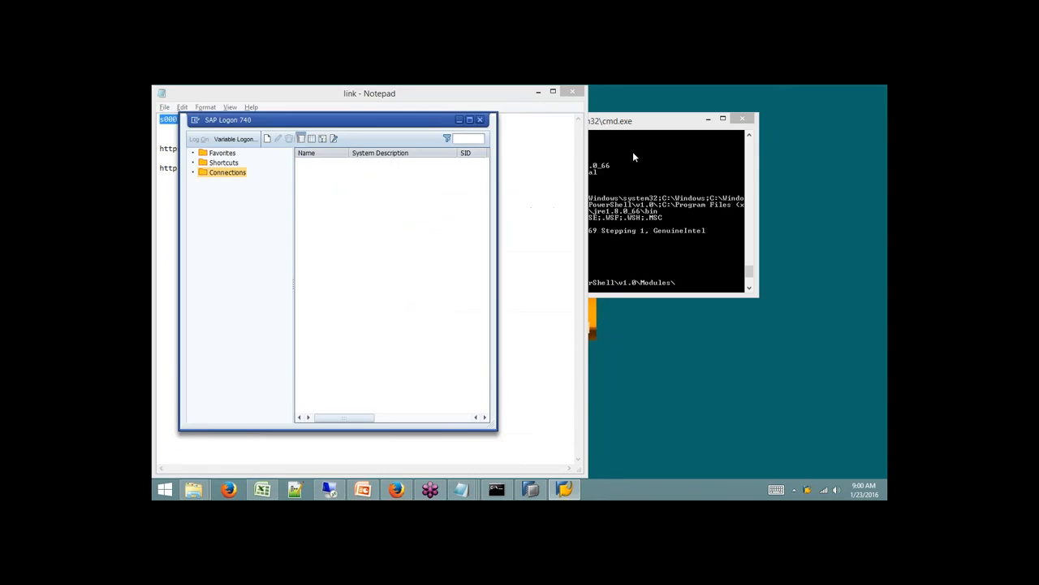
pyautogui.click(513, 92)
pyautogui.moveTo(368, 120); pyautogui.dragTo(517, 126)
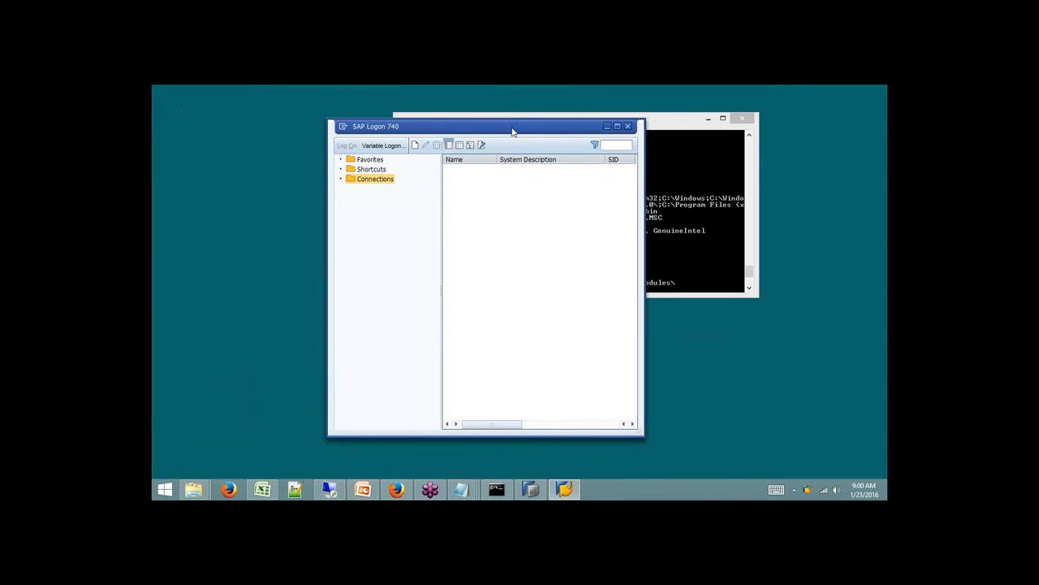
# Add User Specified System 'SAP BW on HANA' (BW74SP8, instance 10, SID B78) and log on.
pyautogui.click(417, 145)
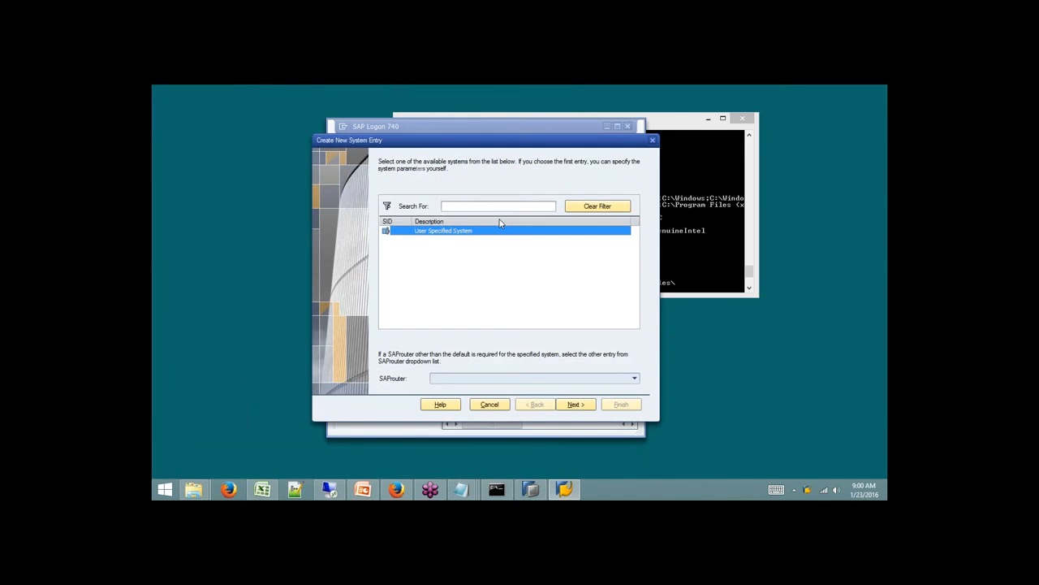
pyautogui.click(575, 404)
pyautogui.write('SA')
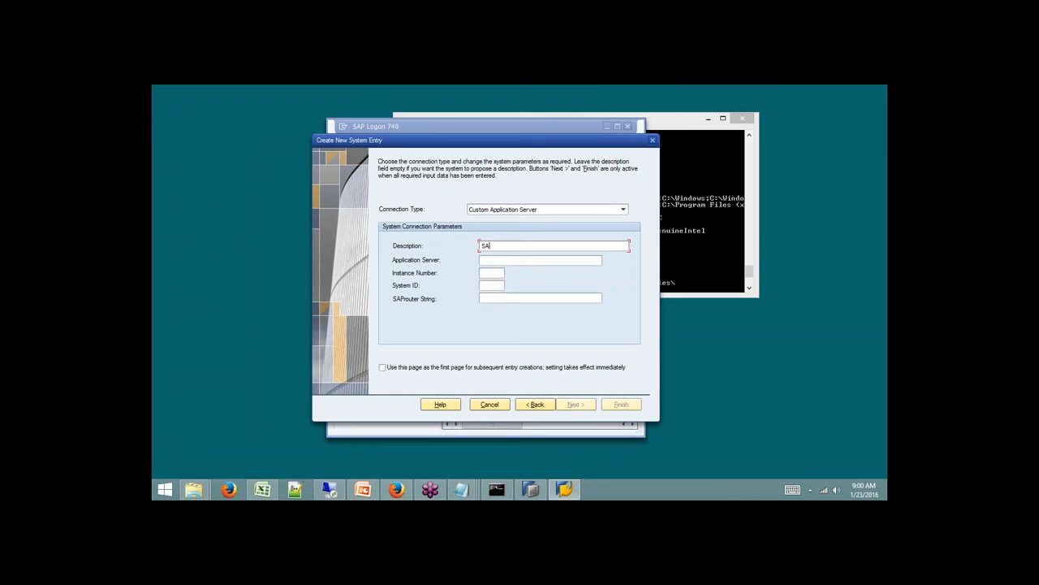
pyautogui.write('P BW ')
pyautogui.write('on HANA')
pyautogui.write('BW74SP8')
pyautogui.write('10')
pyautogui.click(484, 285)
pyautogui.write('B78')
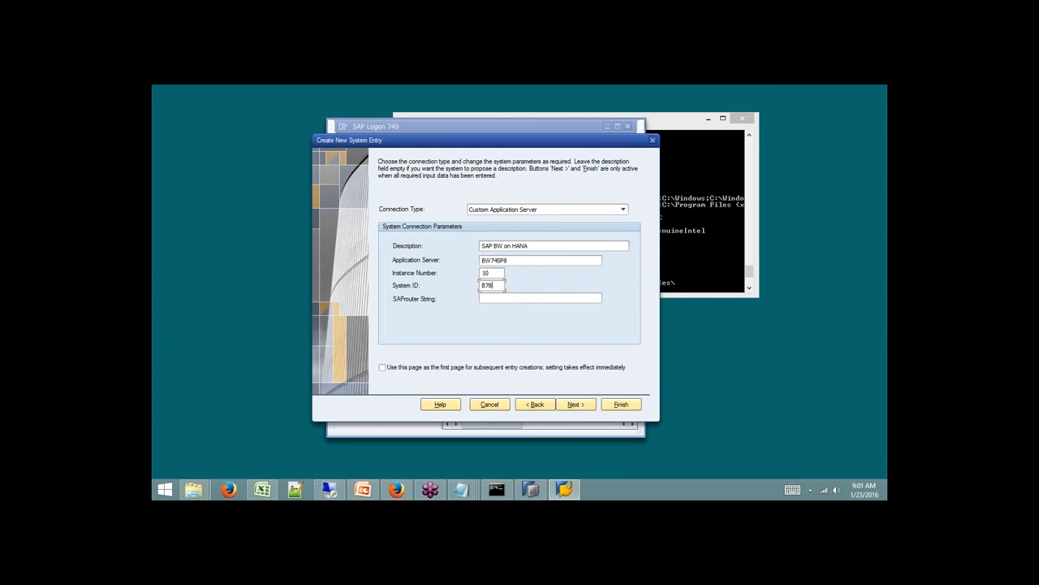
pyautogui.click(576, 403)
pyautogui.click(614, 405)
pyautogui.click(476, 169)
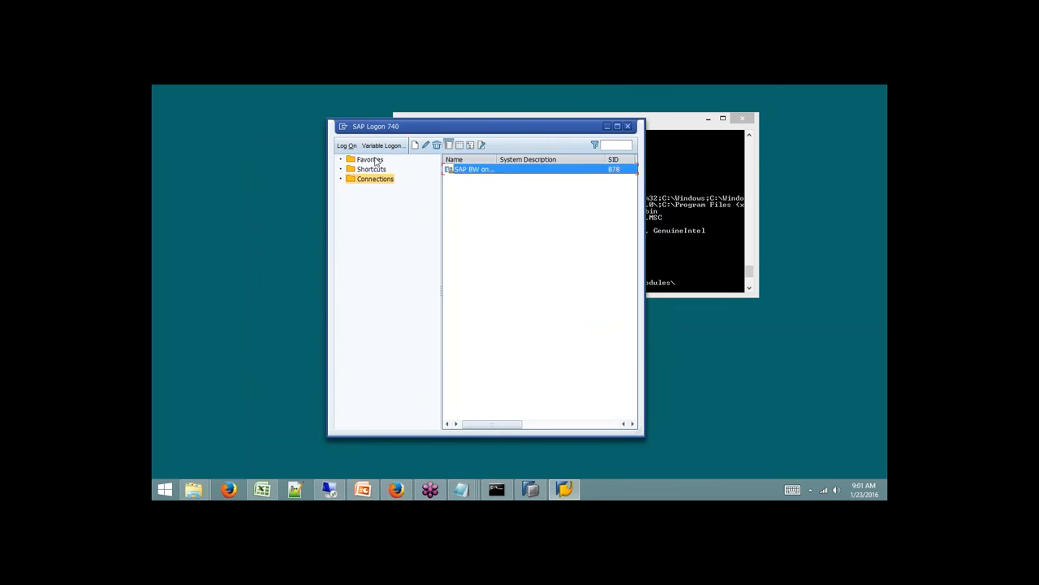
pyautogui.click(347, 145)
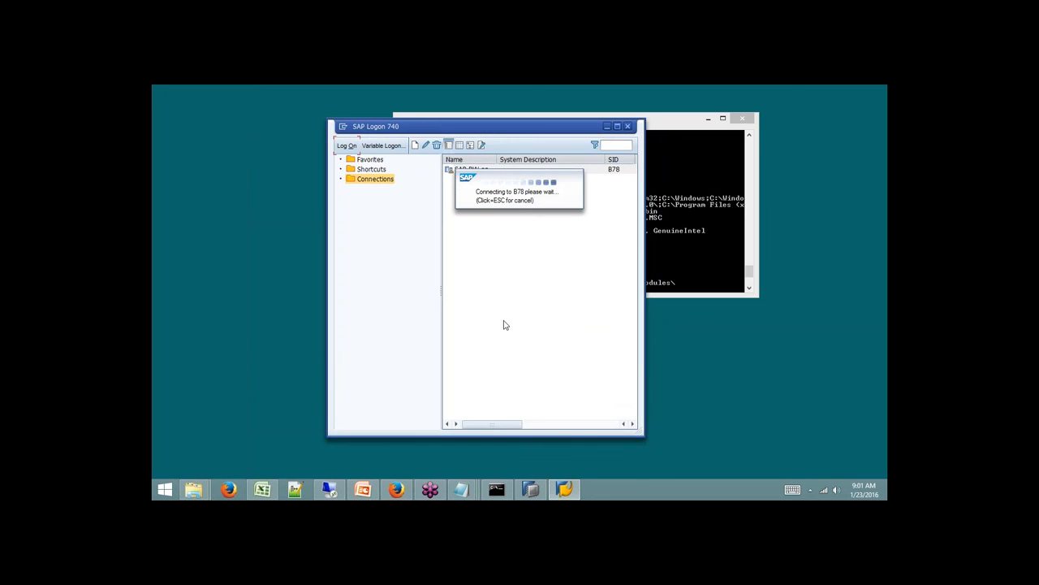
# Dismiss the connection error and check the BW74HANASP8 DEV entry's application server.
pyautogui.click(330, 492)
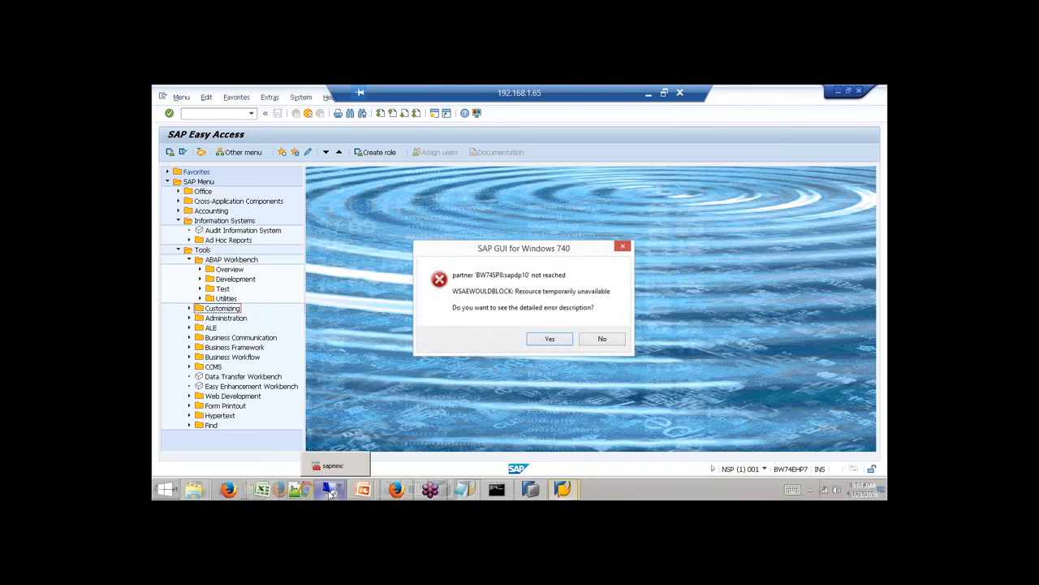
pyautogui.click(601, 339)
pyautogui.click(469, 488)
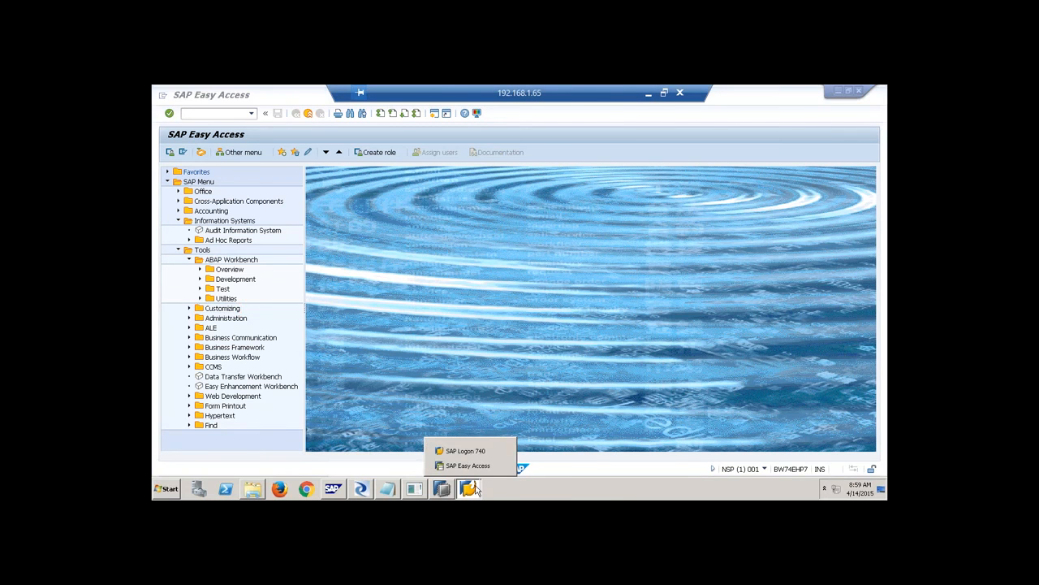
pyautogui.click(468, 448)
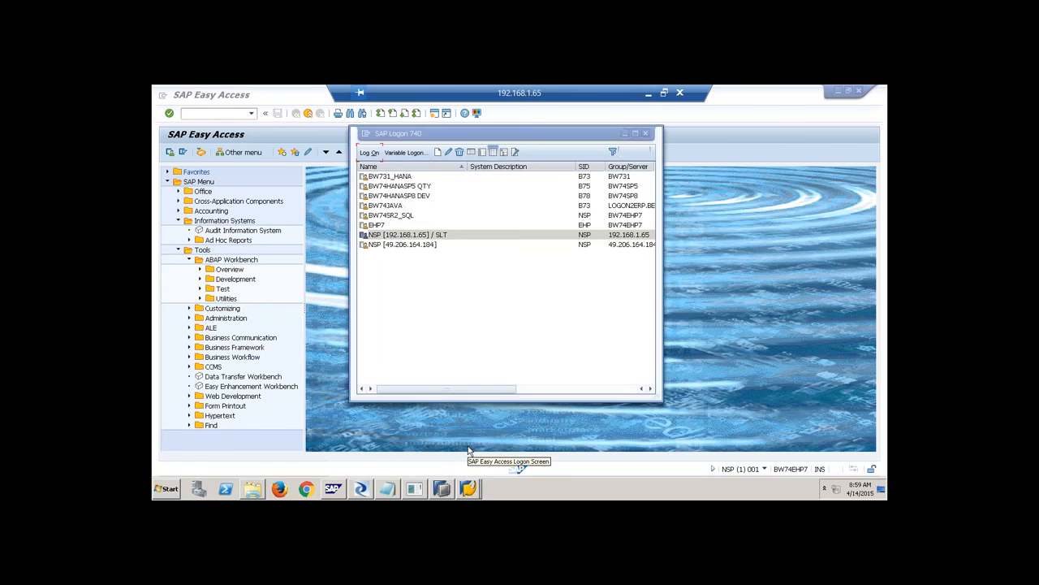
pyautogui.click(402, 196)
pyautogui.click(449, 152)
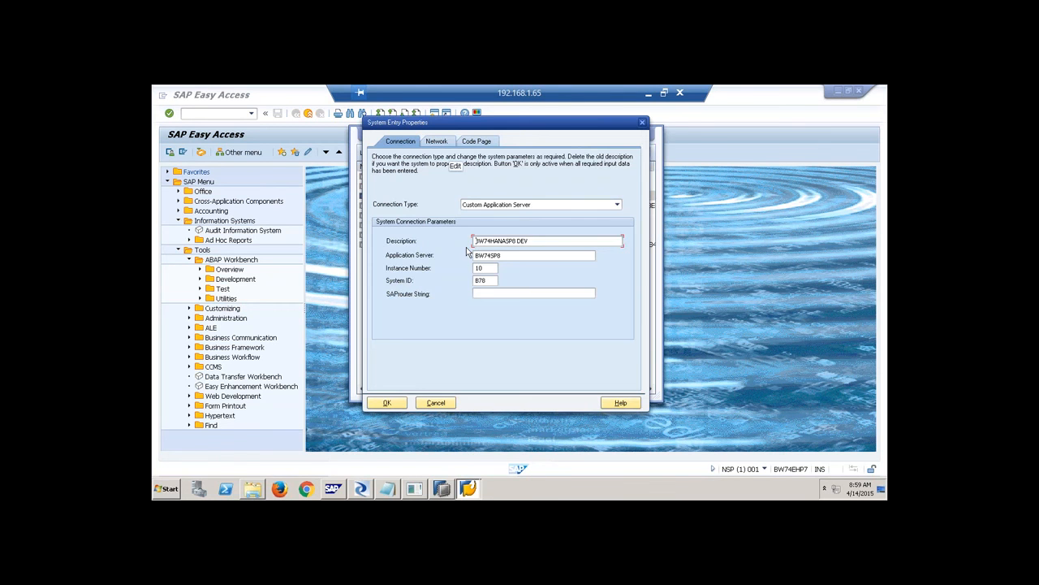
pyautogui.doubleClick(514, 255)
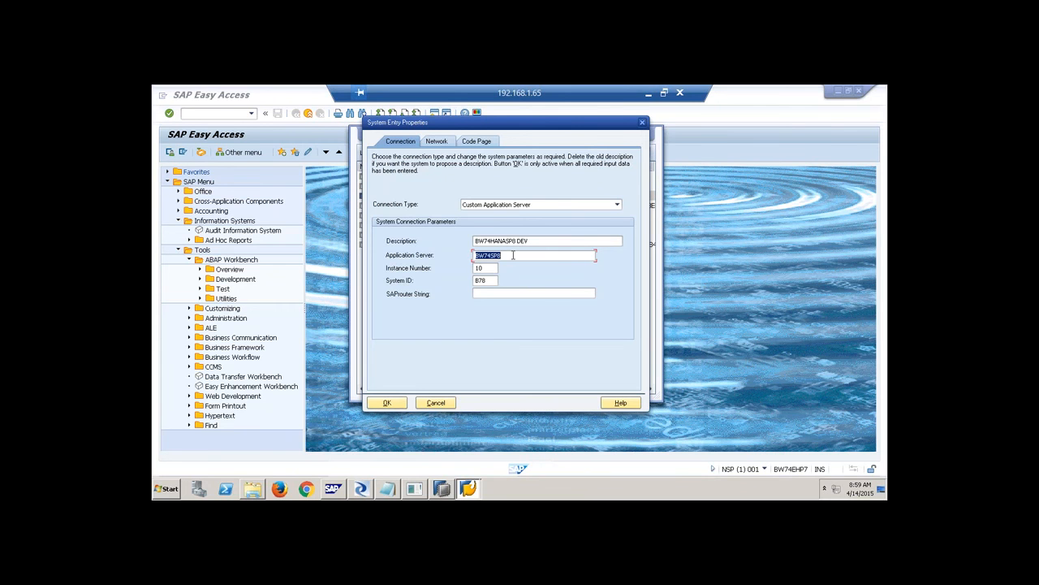
pyautogui.click(435, 402)
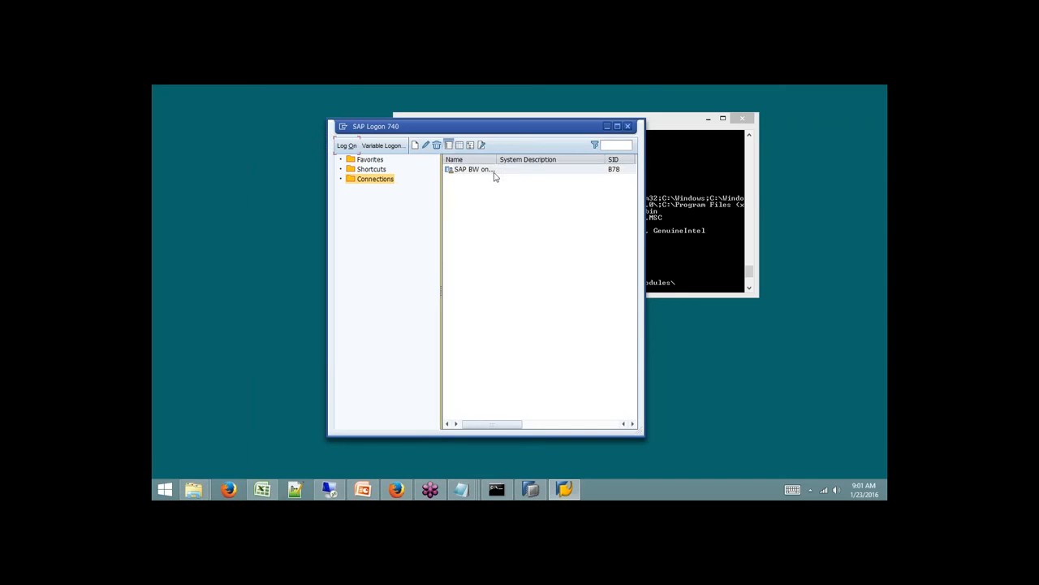
# Change the SAP BW on HANA entry's application server to 192.168.1.62.
pyautogui.click(483, 169)
pyautogui.click(425, 145)
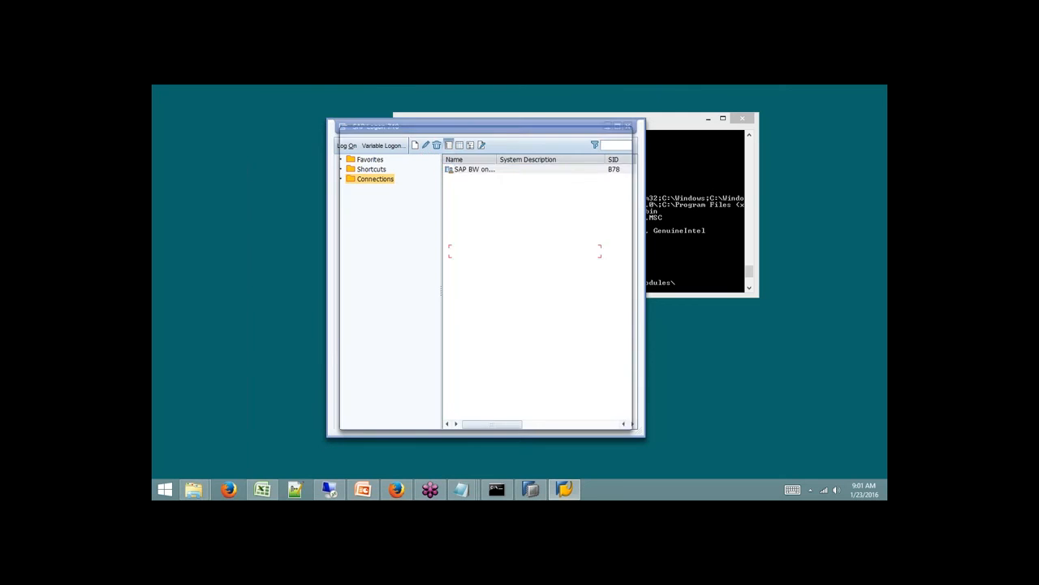
pyautogui.doubleClick(481, 263)
pyautogui.write('192.168.1.62')
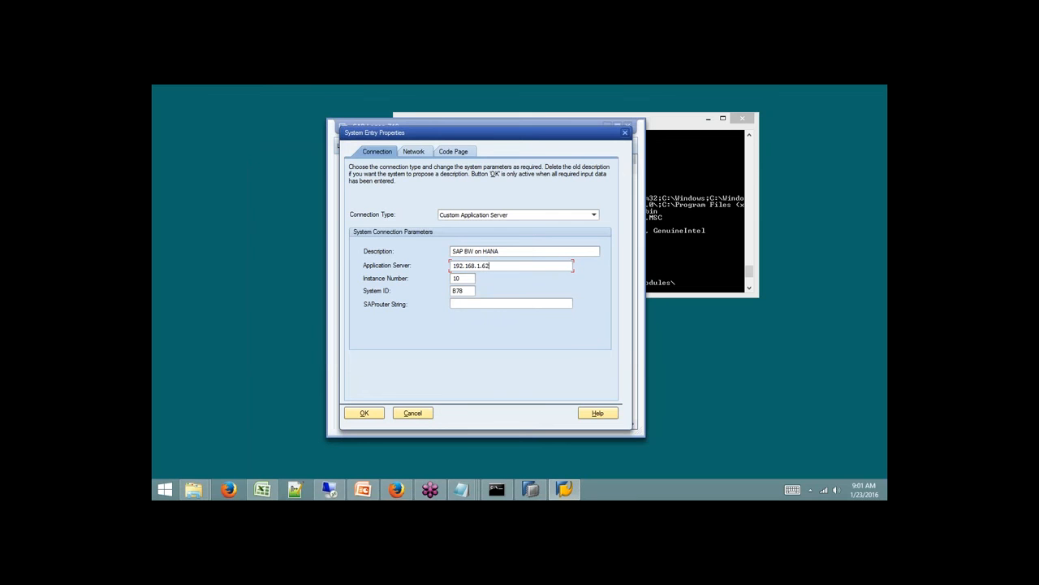
# Confirm the new server address and start logging on to the SAP BW on HANA connection.
pyautogui.click(376, 417)
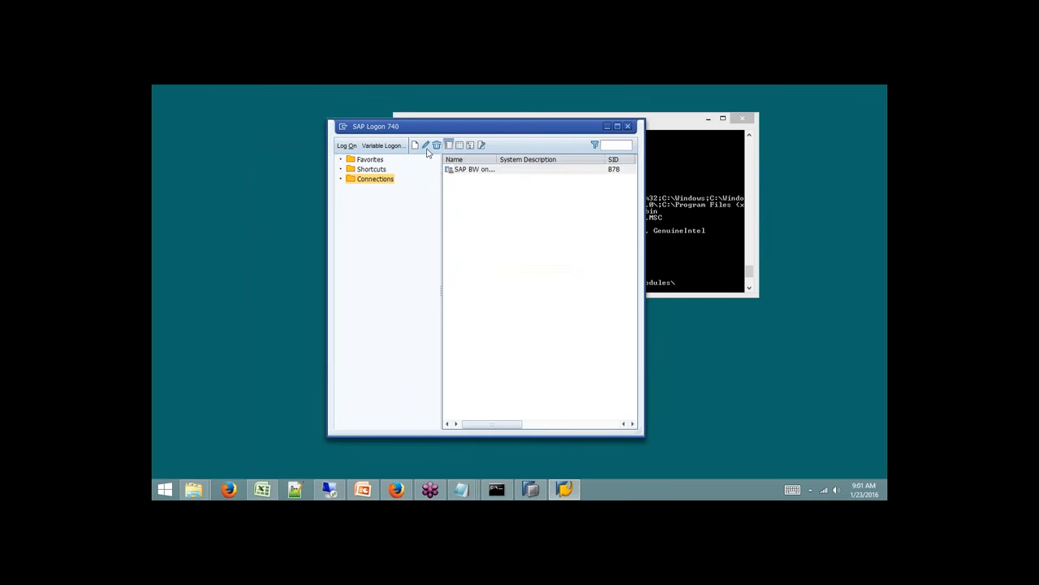
pyautogui.click(471, 171)
pyautogui.click(348, 146)
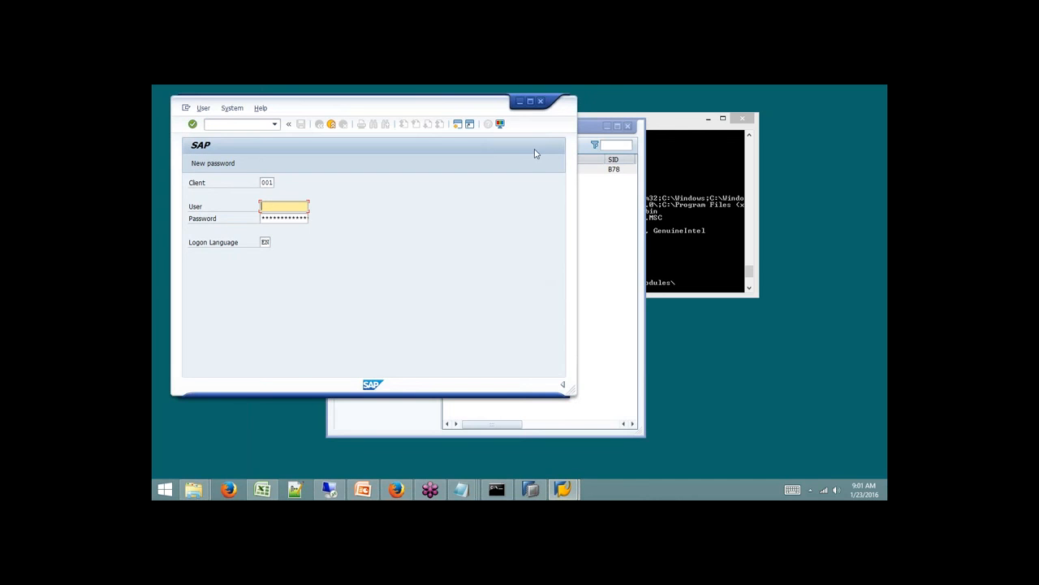
pyautogui.click(533, 107)
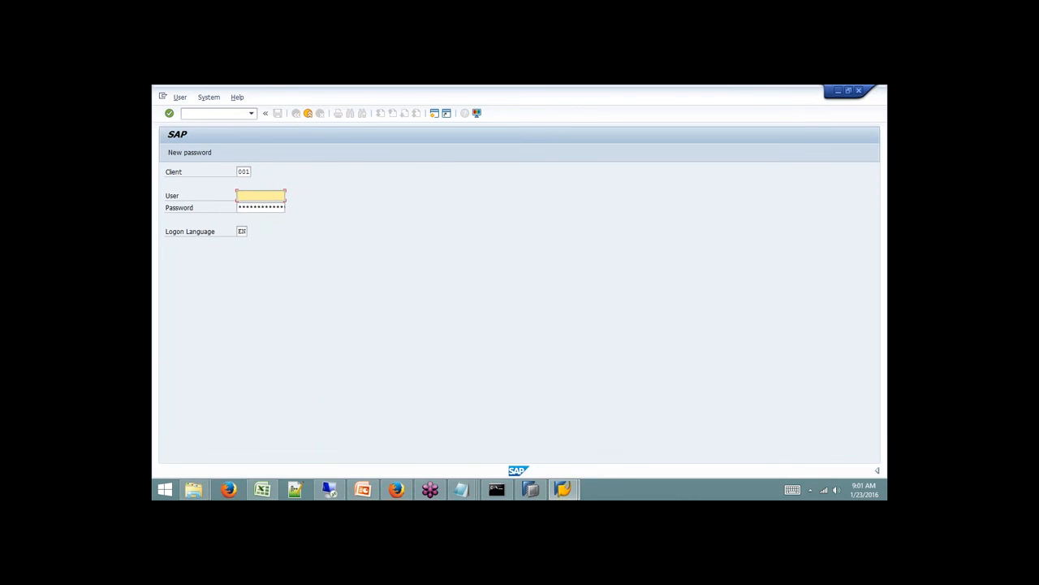
# Log on with user name and password, ending other logons, and leave the runtime error for the start screen.
pyautogui.write('QBEX')
pyautogui.press('Tab')
pyautogui.write('****')
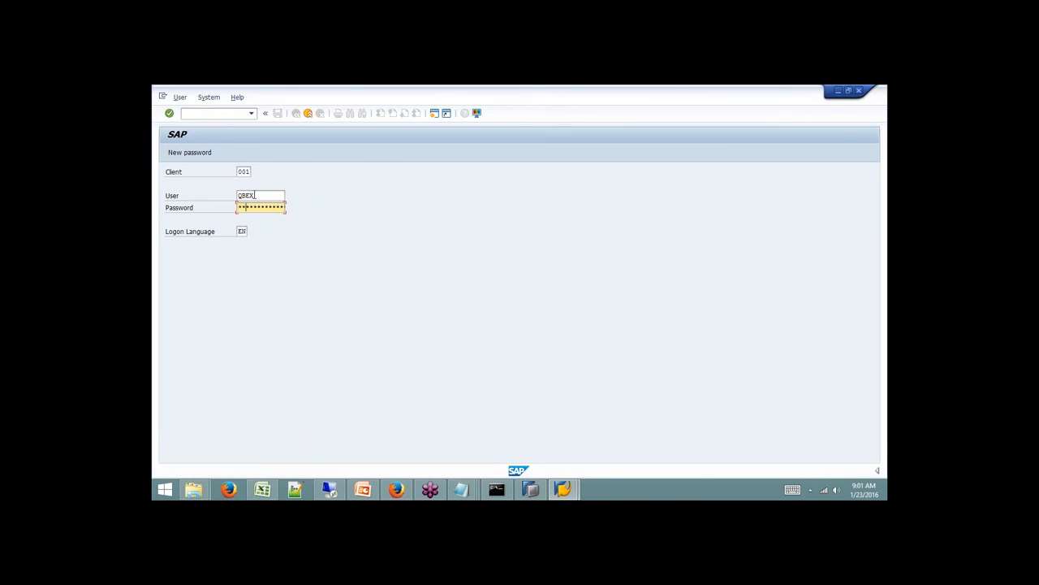
pyautogui.write('*****')
pyautogui.press('Return')
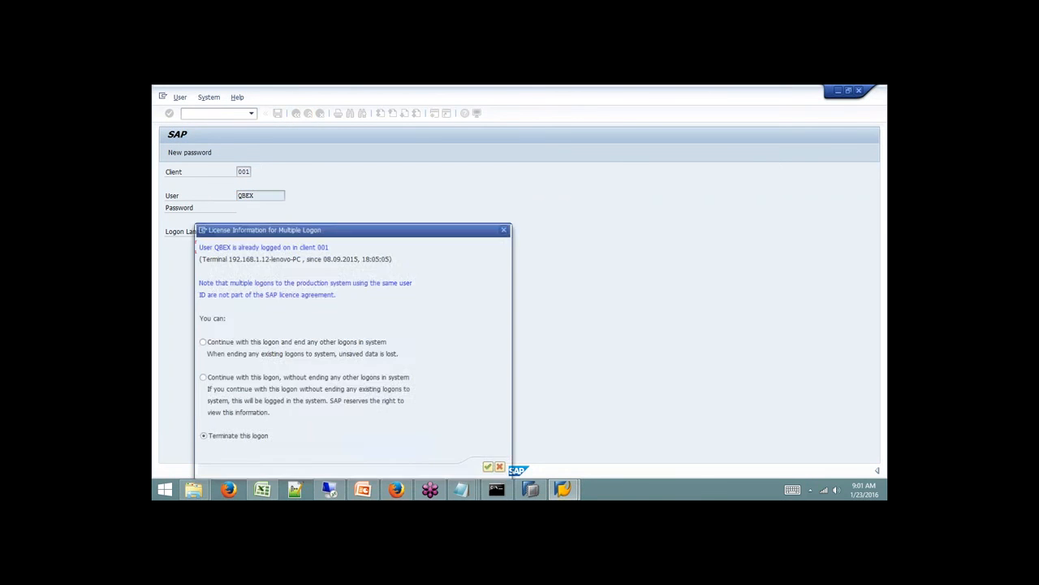
pyautogui.click(276, 342)
pyautogui.press('Return')
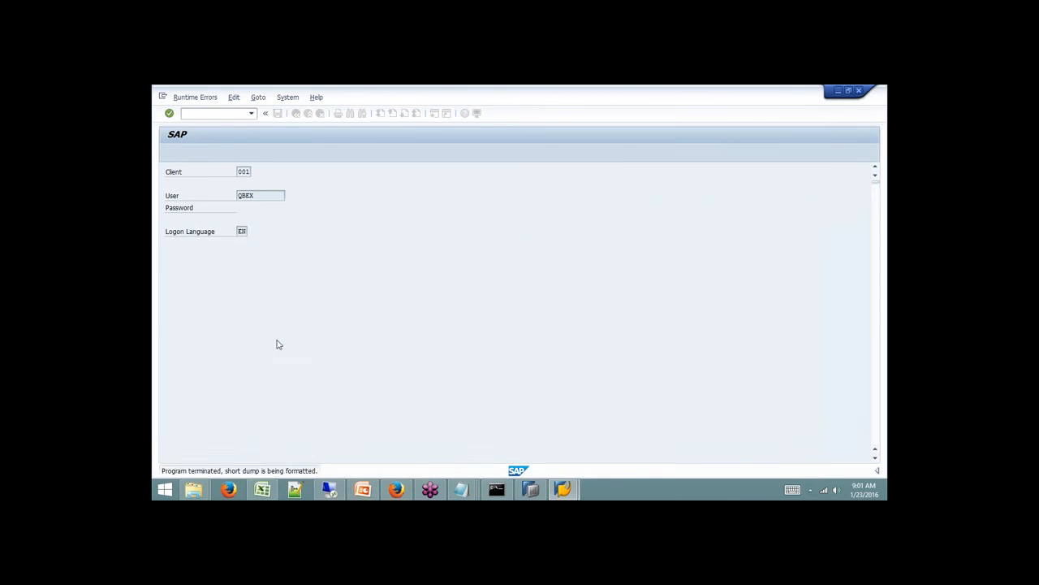
pyautogui.click(297, 114)
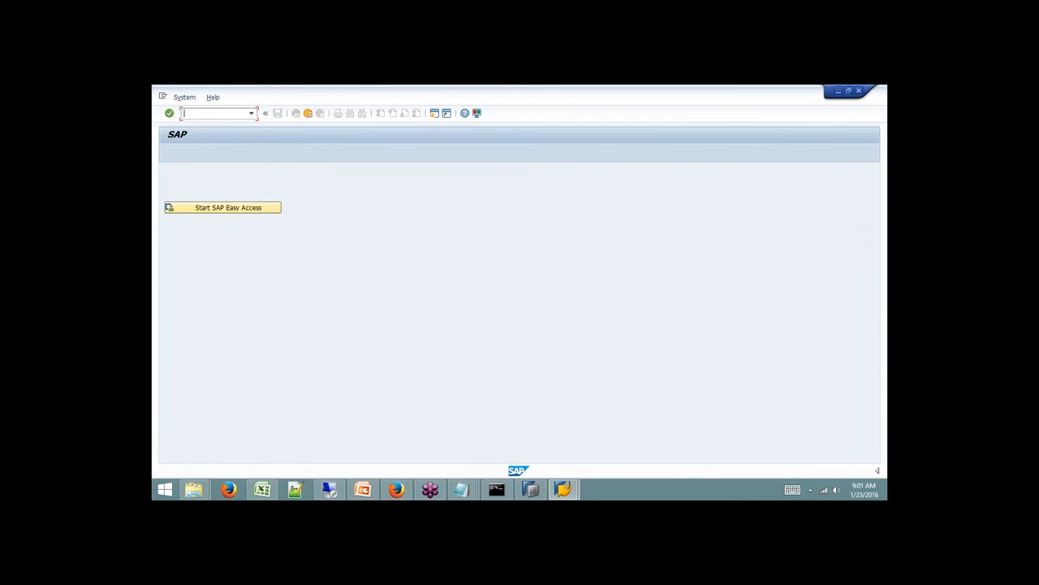
# Open System > Status and mark database system HDB, database name SP9 and host sapqbex.
pyautogui.click(183, 98)
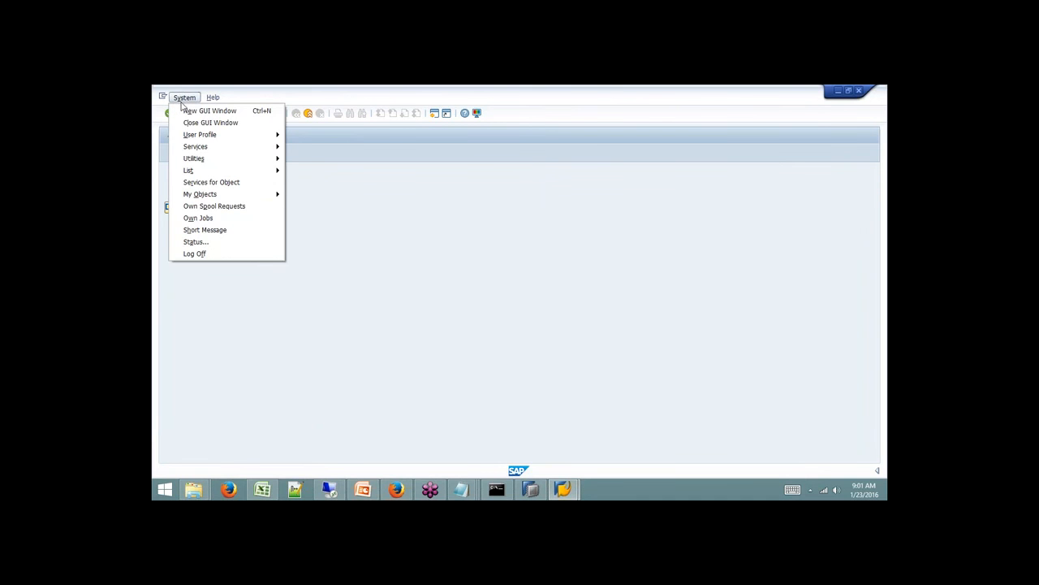
pyautogui.click(207, 242)
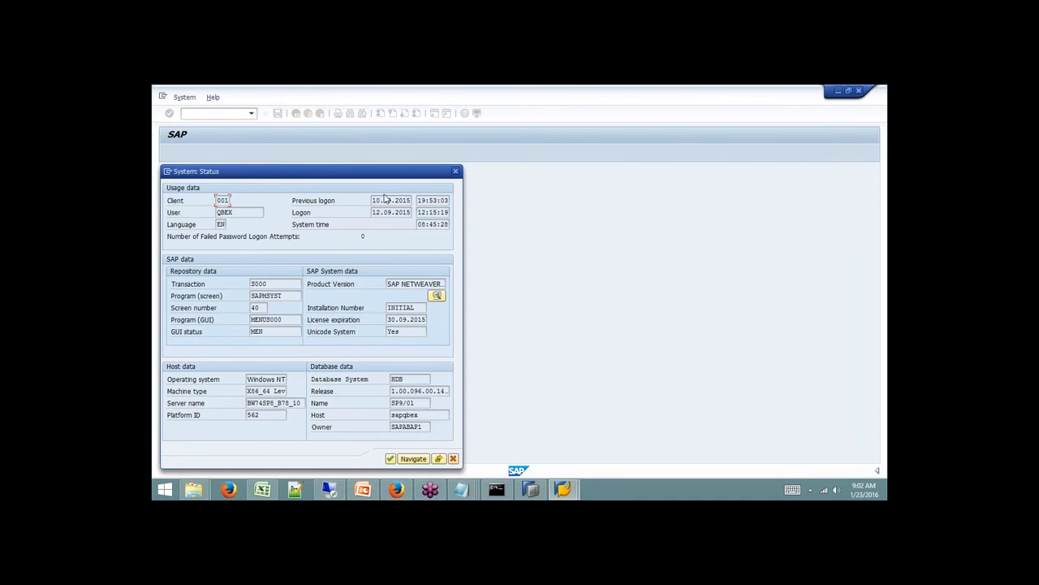
pyautogui.moveTo(392, 173); pyautogui.dragTo(553, 100)
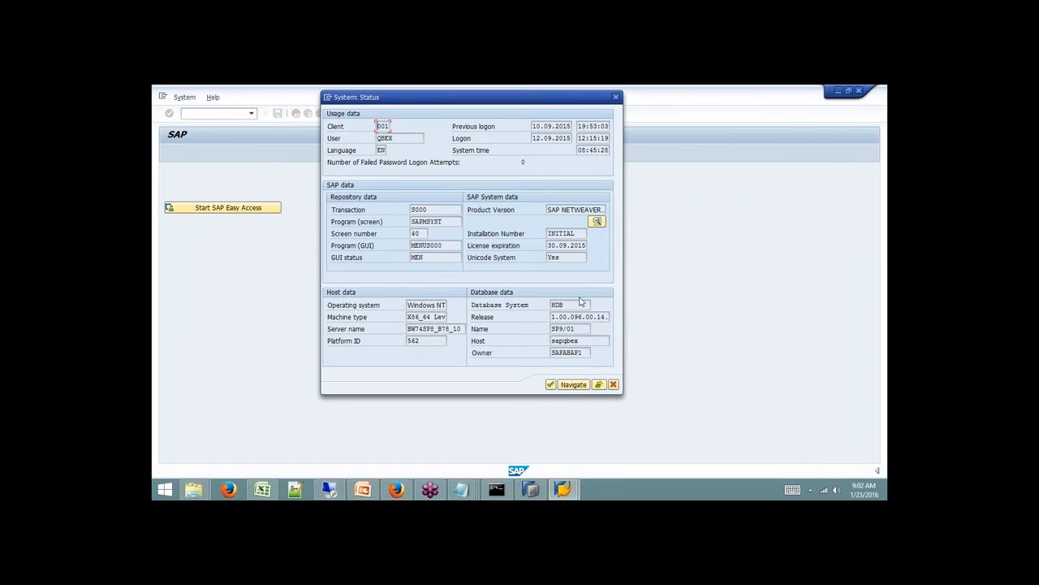
pyautogui.moveTo(570, 304); pyautogui.dragTo(544, 305)
pyautogui.moveTo(563, 329); pyautogui.dragTo(543, 336)
pyautogui.moveTo(568, 305); pyautogui.dragTo(552, 305)
pyautogui.click(580, 330)
pyautogui.moveTo(583, 341); pyautogui.dragTo(548, 352)
# In HANA Studio, filter the Catalog to schema SAPABAP1.
pyautogui.click(530, 488)
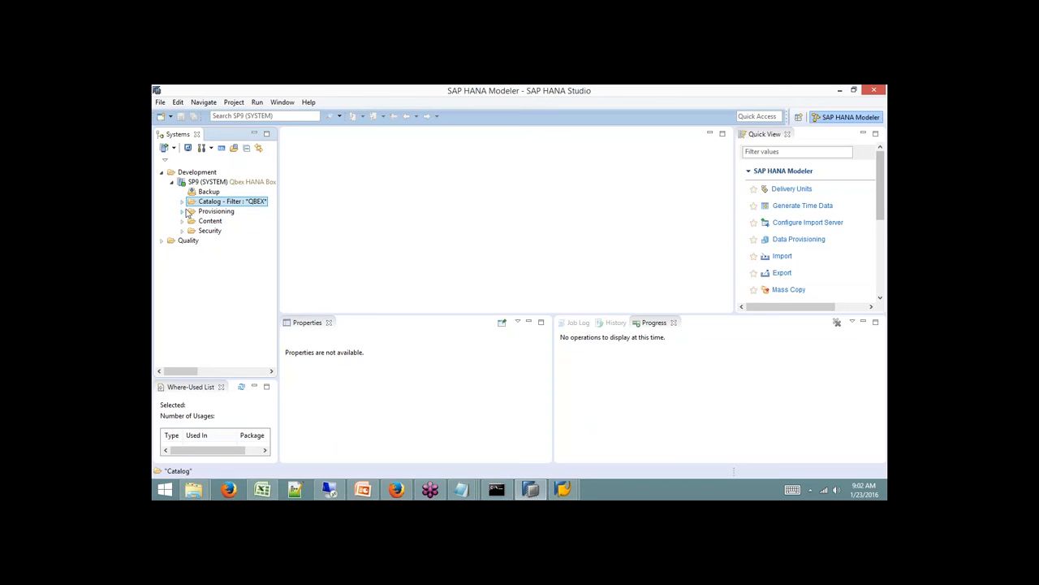
pyautogui.rightClick(226, 203)
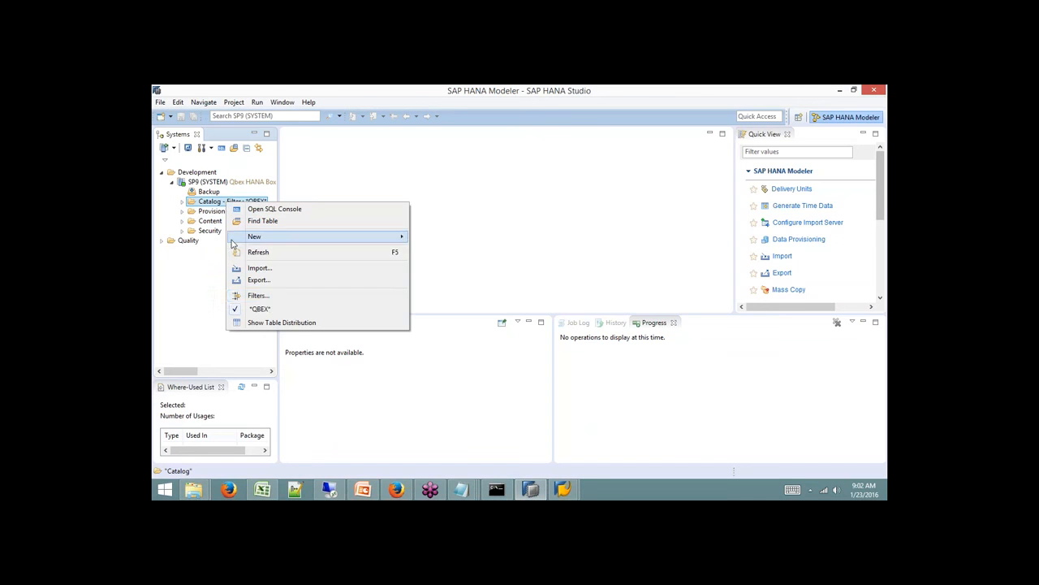
pyautogui.click(264, 295)
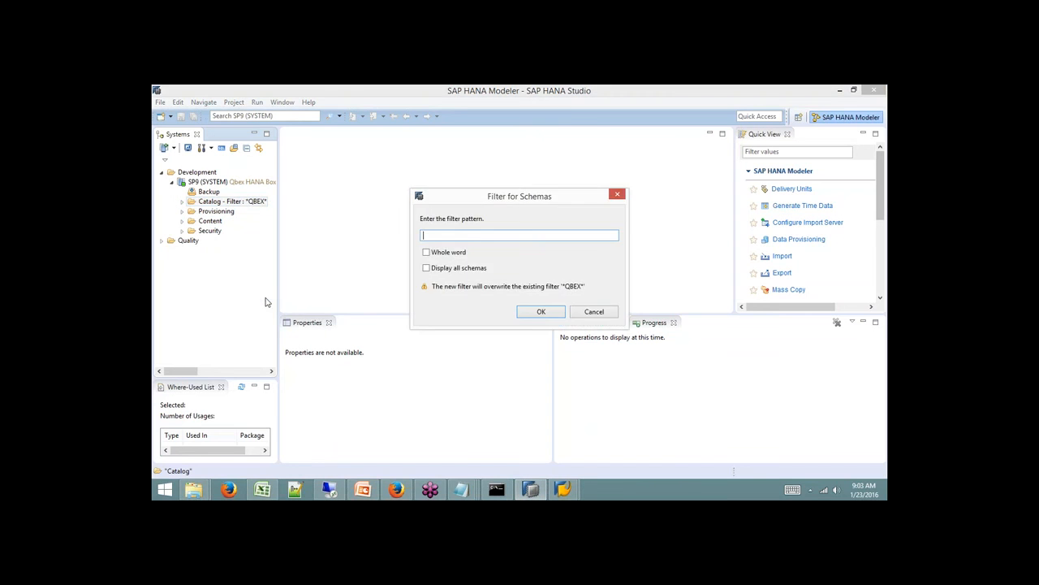
pyautogui.write('SAPABAP1')
pyautogui.press('Return')
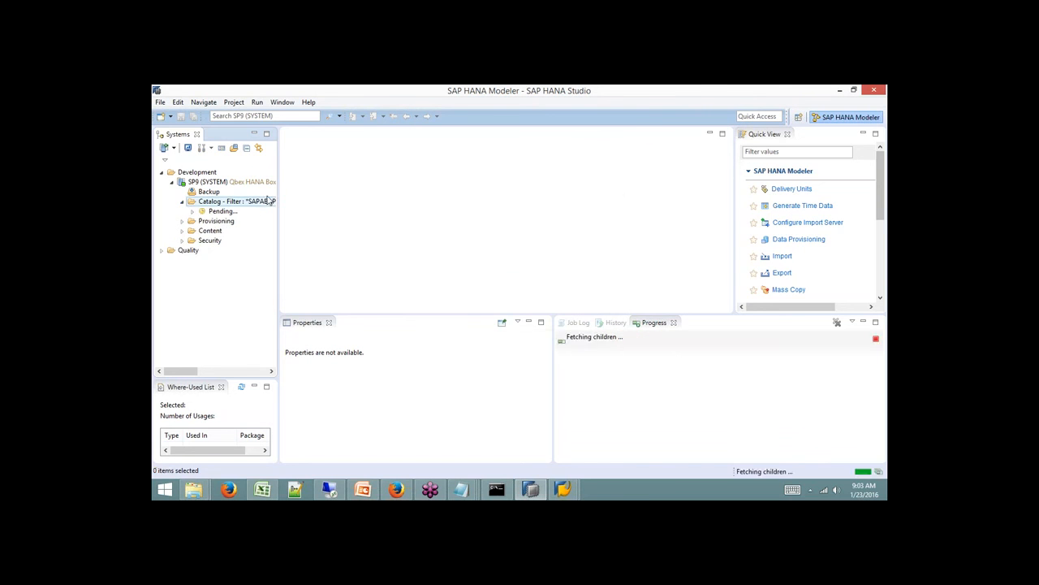
# Widen the Systems panel, expand SAPABAP1 and select its Tables folder, then return to SAP GUI.
pyautogui.moveTo(279, 175); pyautogui.dragTo(326, 174)
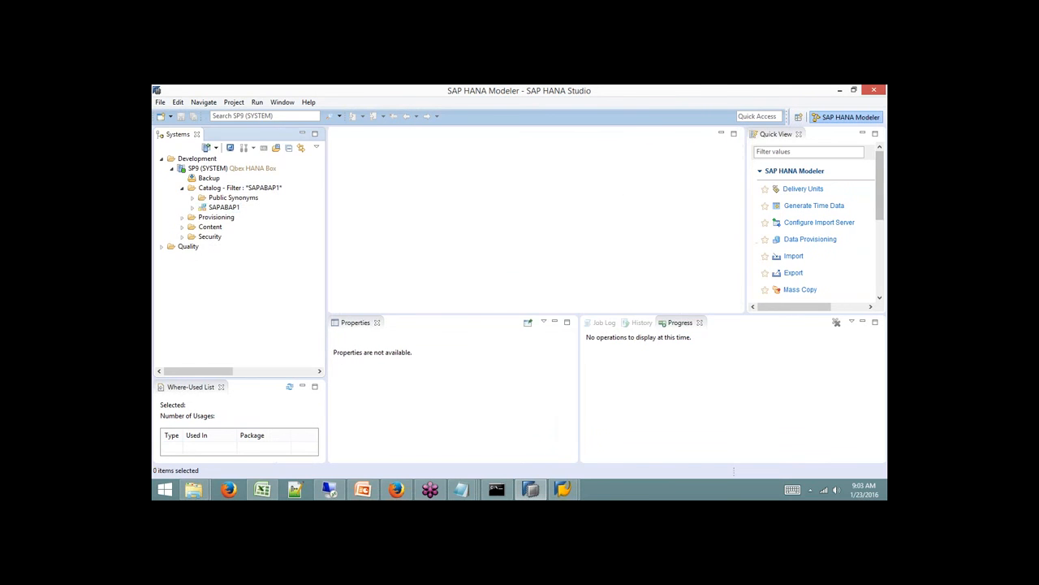
pyautogui.click(193, 207)
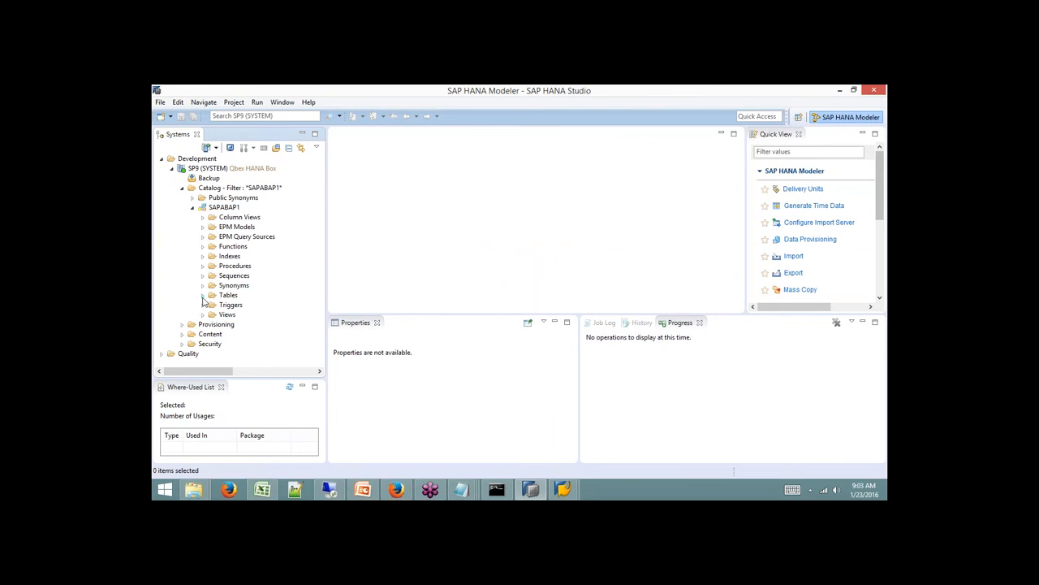
pyautogui.click(224, 296)
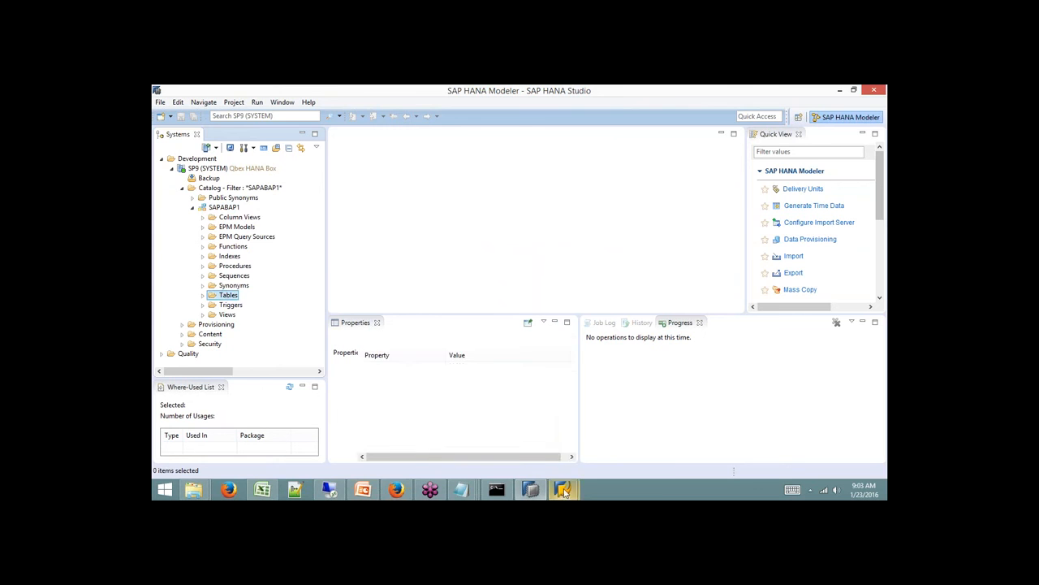
pyautogui.moveTo(563, 491)
pyautogui.click(605, 446)
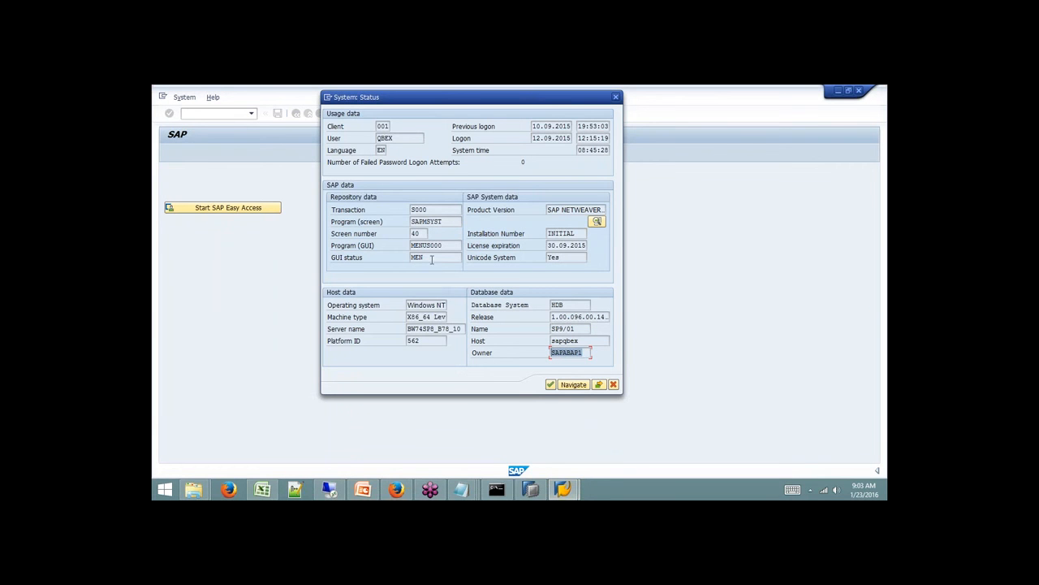
# Move the status window aside and run /nspam to open Data Warehousing Workbench: Modeling.
pyautogui.click(614, 386)
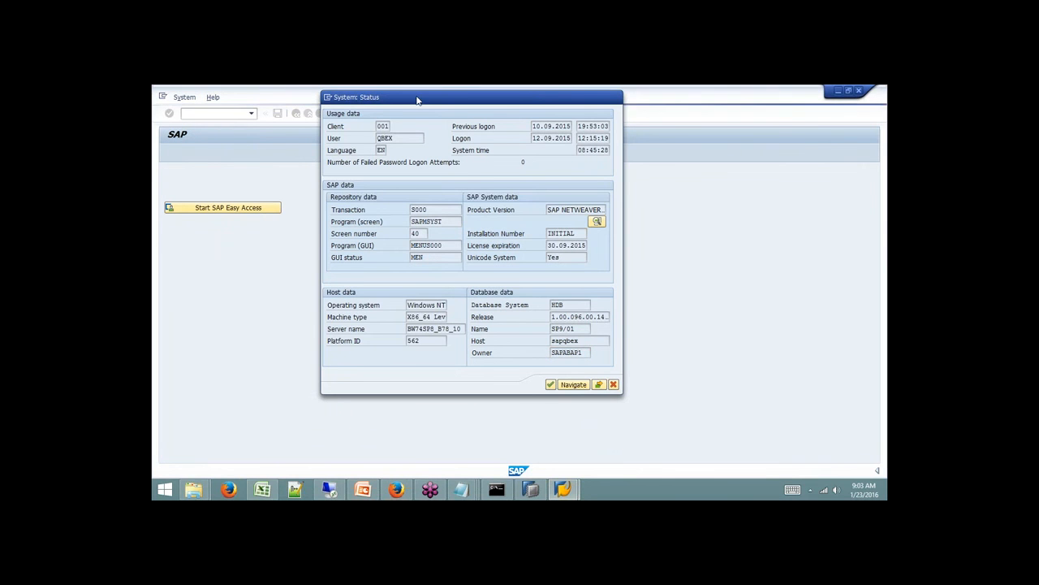
pyautogui.moveTo(418, 100); pyautogui.dragTo(406, 137)
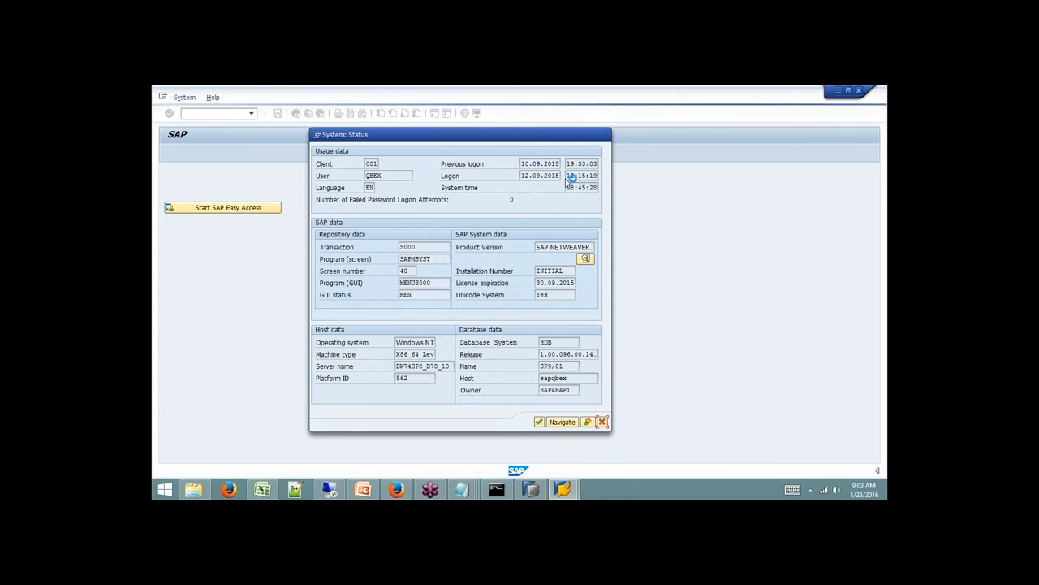
pyautogui.write('/nspam')
pyautogui.press('Return')
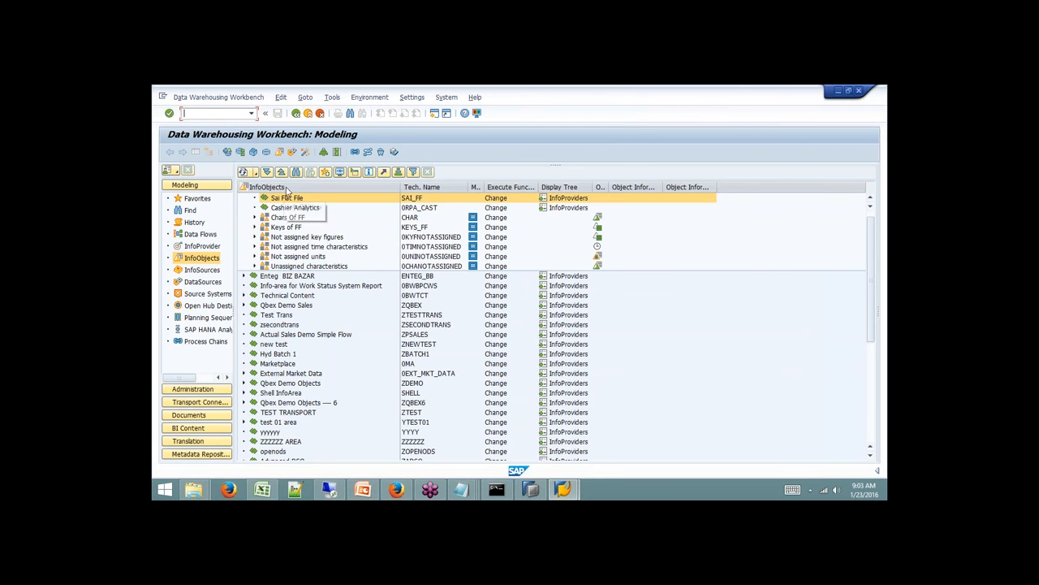
# Collapse Unassigned Nodes and display the Favorites list of InfoAreas.
pyautogui.click(282, 200)
pyautogui.scroll(1, 282, 200)
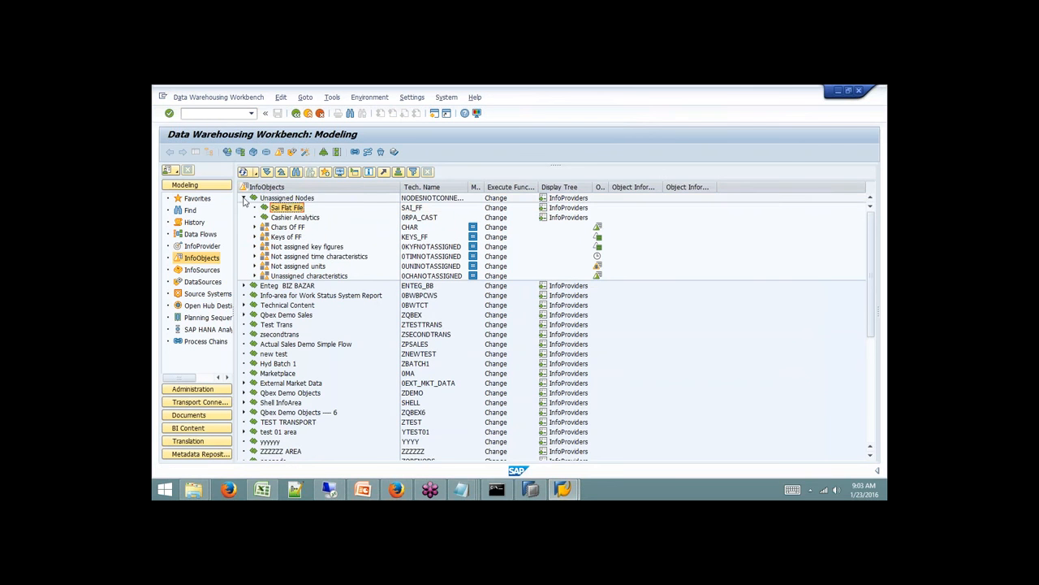
pyautogui.click(244, 198)
pyautogui.click(196, 198)
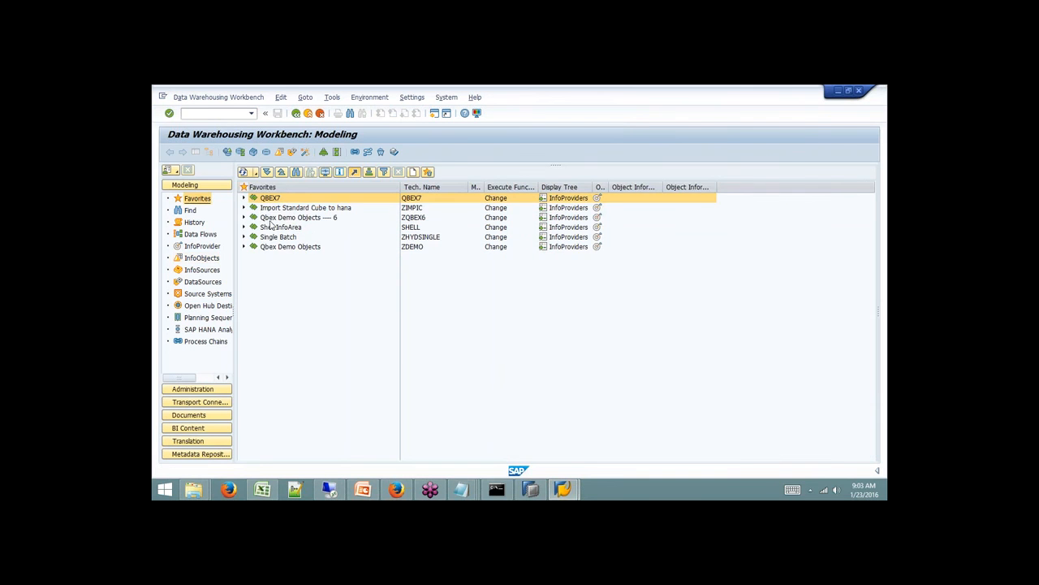
# Expand Shell InfoArea to Data Mart Layer InfoCube, locate Contract Cube SICCON, and return to HANA Studio.
pyautogui.click(244, 227)
pyautogui.click(254, 236)
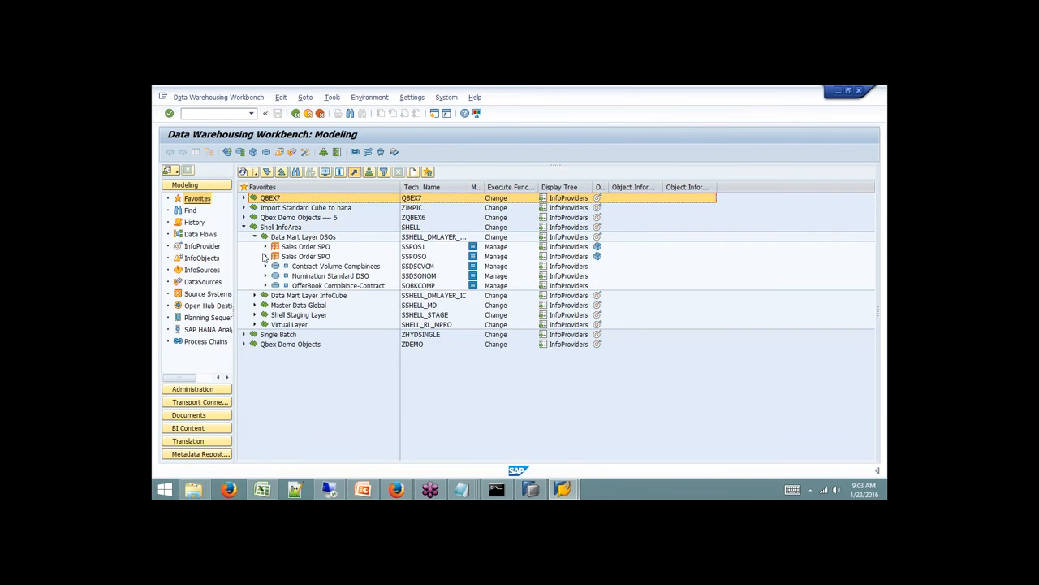
pyautogui.click(416, 267)
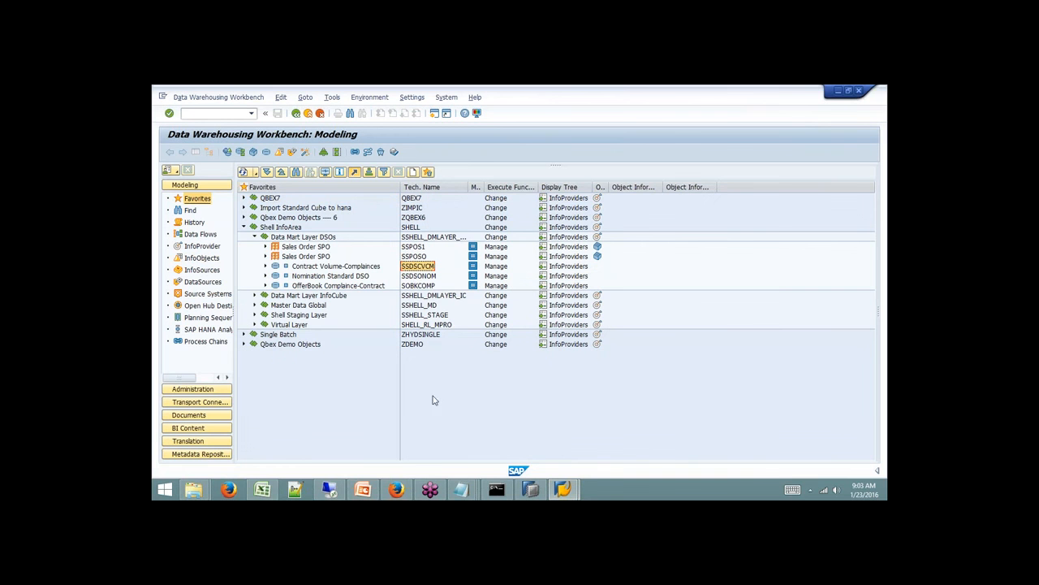
pyautogui.click(254, 237)
pyautogui.click(254, 247)
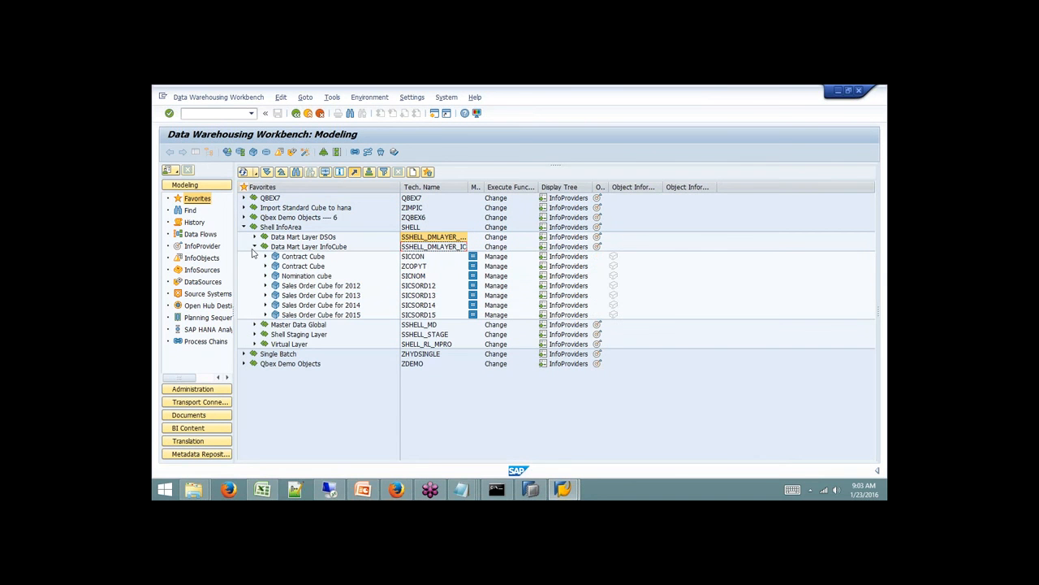
pyautogui.click(420, 257)
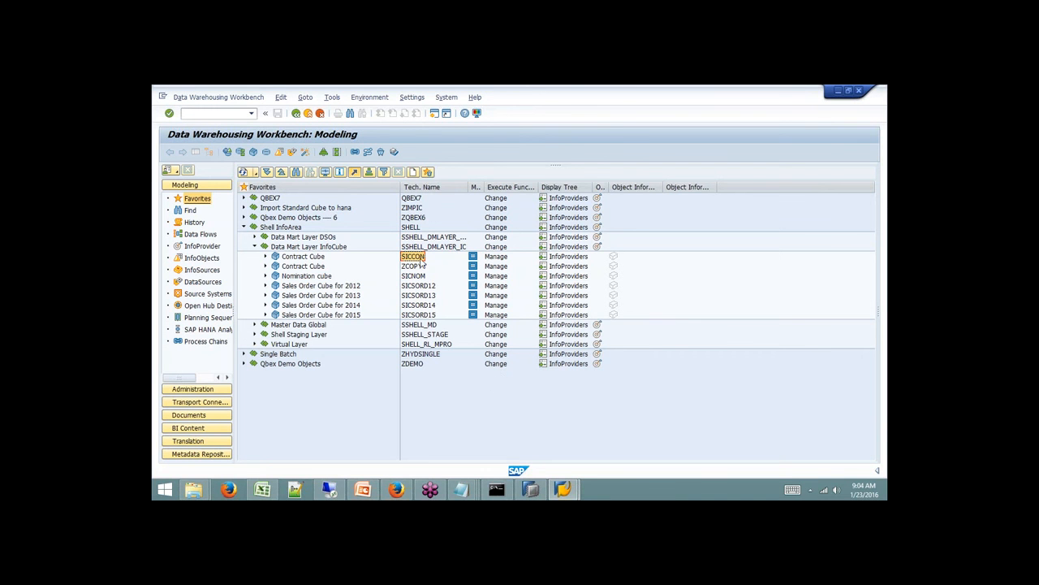
pyautogui.click(530, 488)
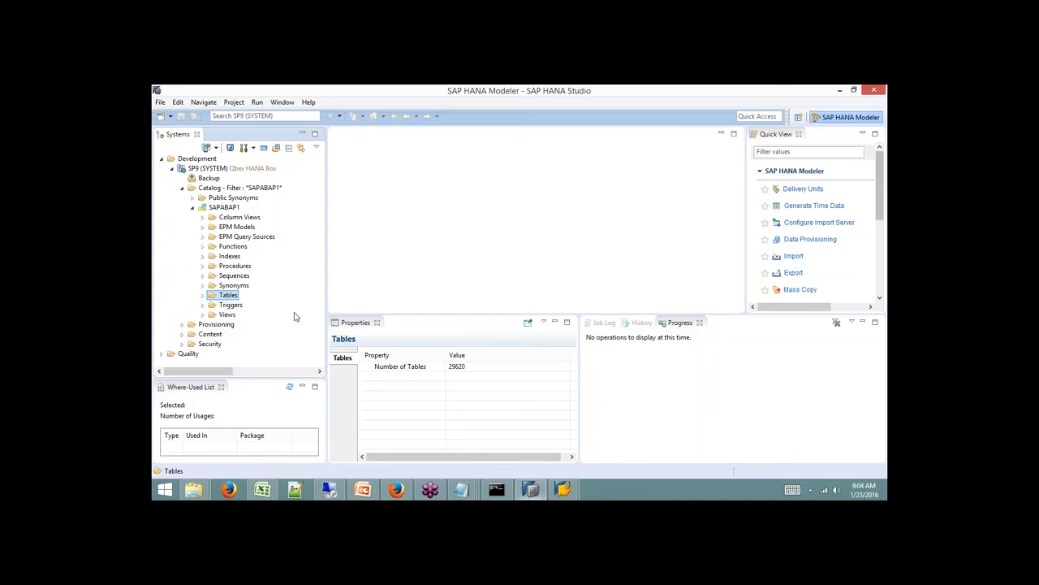
# Filter the Tables folder by SICON, expand it and widen the Systems panel.
pyautogui.rightClick(227, 295)
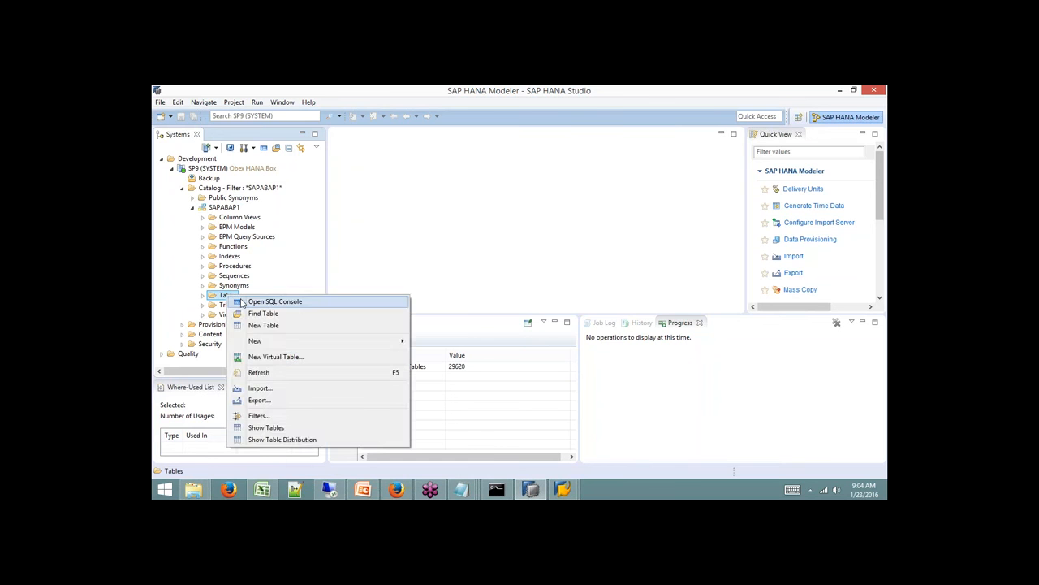
pyautogui.click(258, 415)
pyautogui.write('SICON')
pyautogui.press('Return')
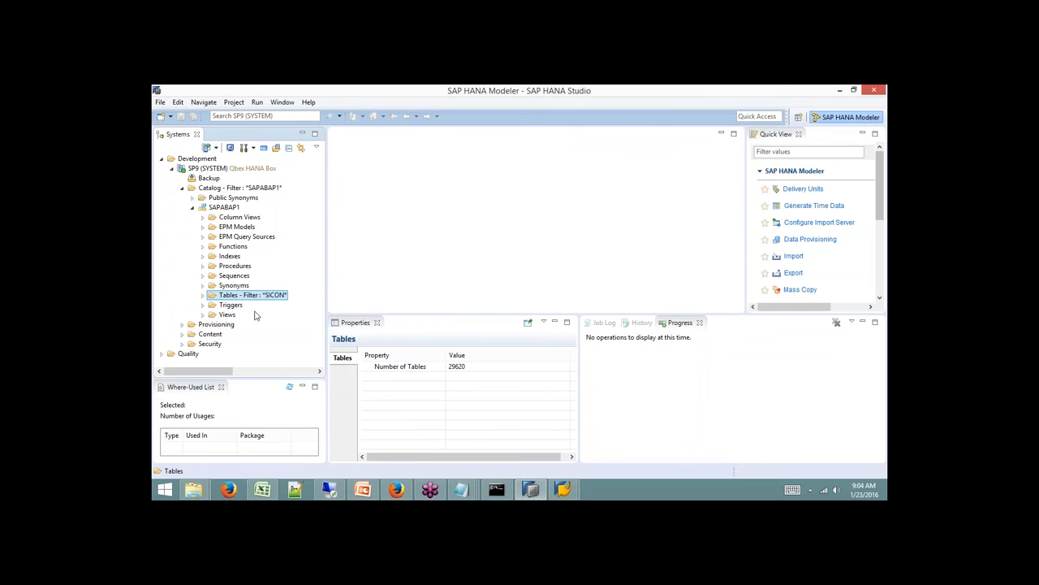
pyautogui.click(203, 297)
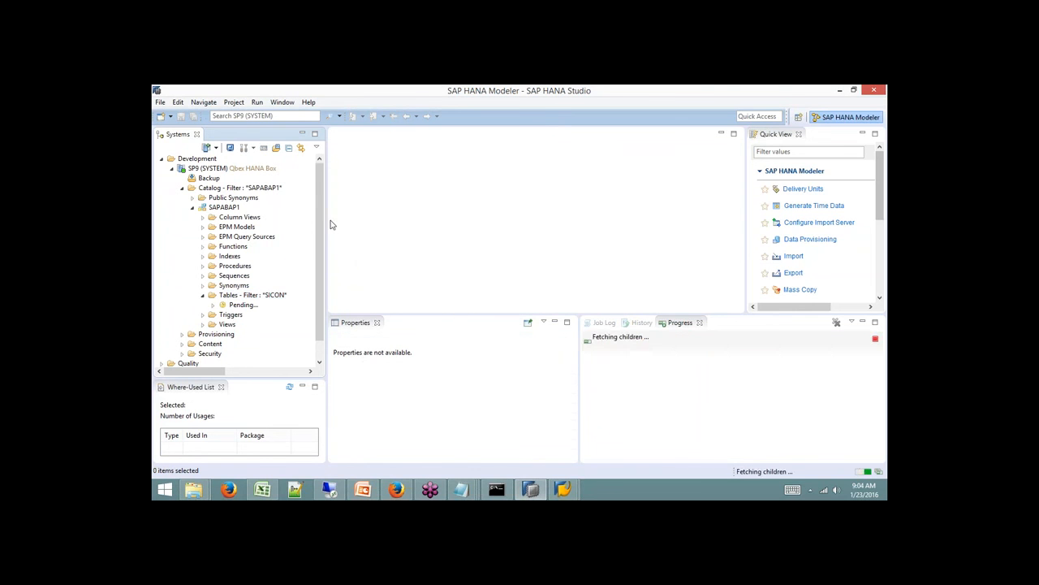
pyautogui.moveTo(327, 216); pyautogui.dragTo(362, 205)
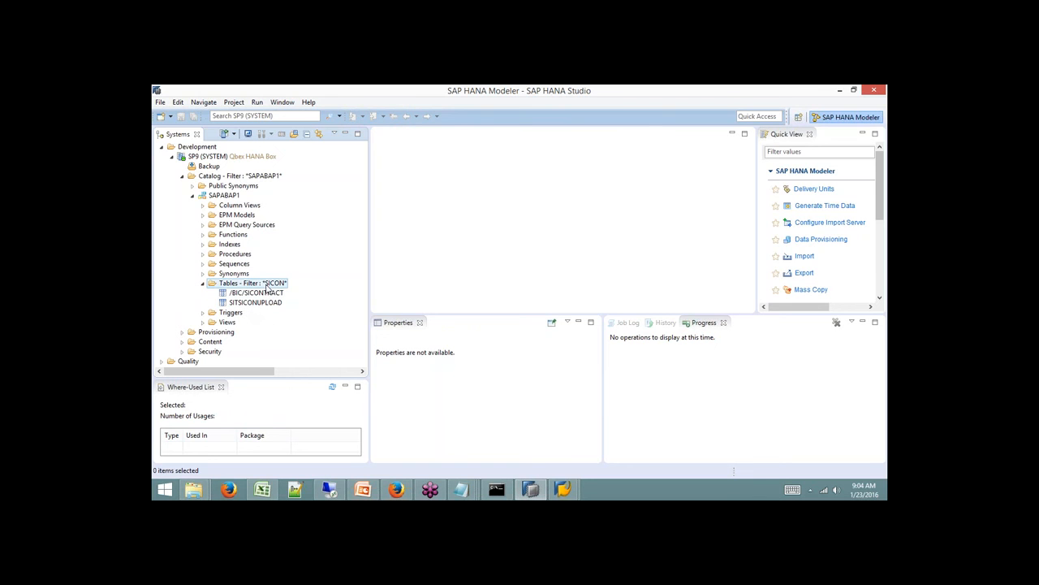
# Change the Tables filter to SICCON and select the /BIC/FSICCON table.
pyautogui.click(268, 284)
pyautogui.rightClick(268, 284)
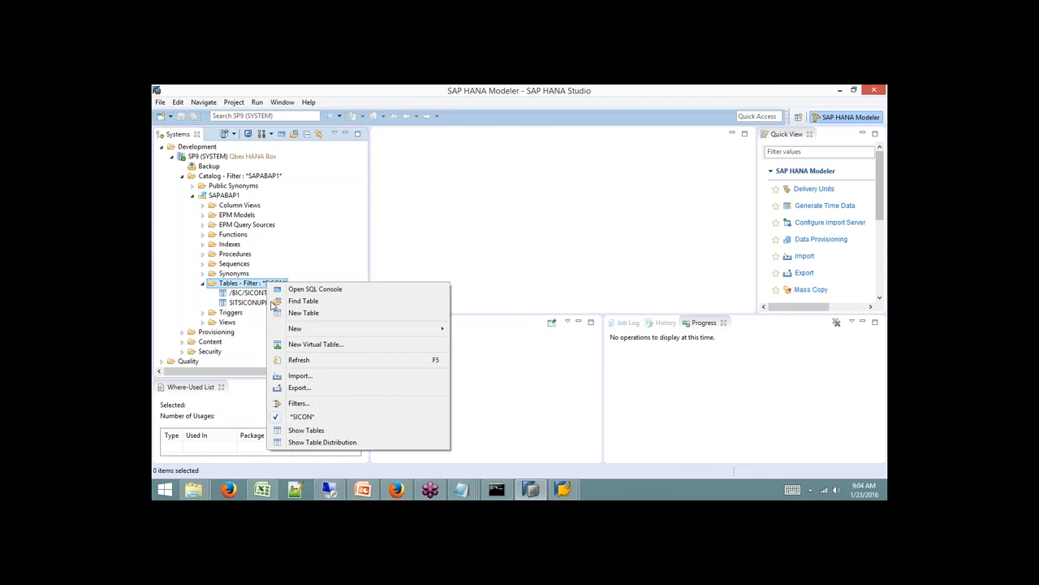
pyautogui.click(309, 403)
pyautogui.write('SI')
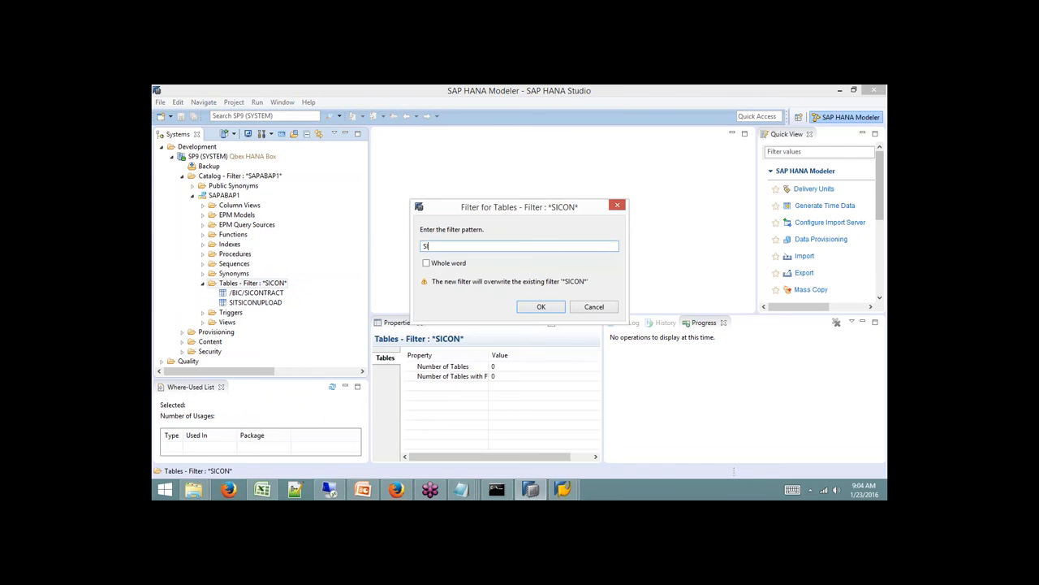
pyautogui.write('CCON')
pyautogui.press('Return')
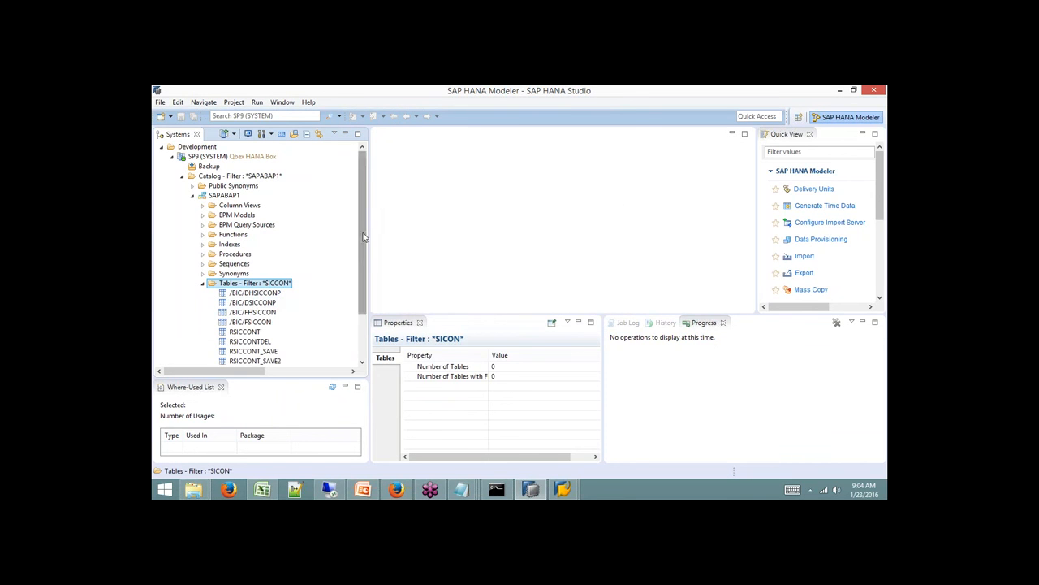
pyautogui.scroll(-2, 348, 274)
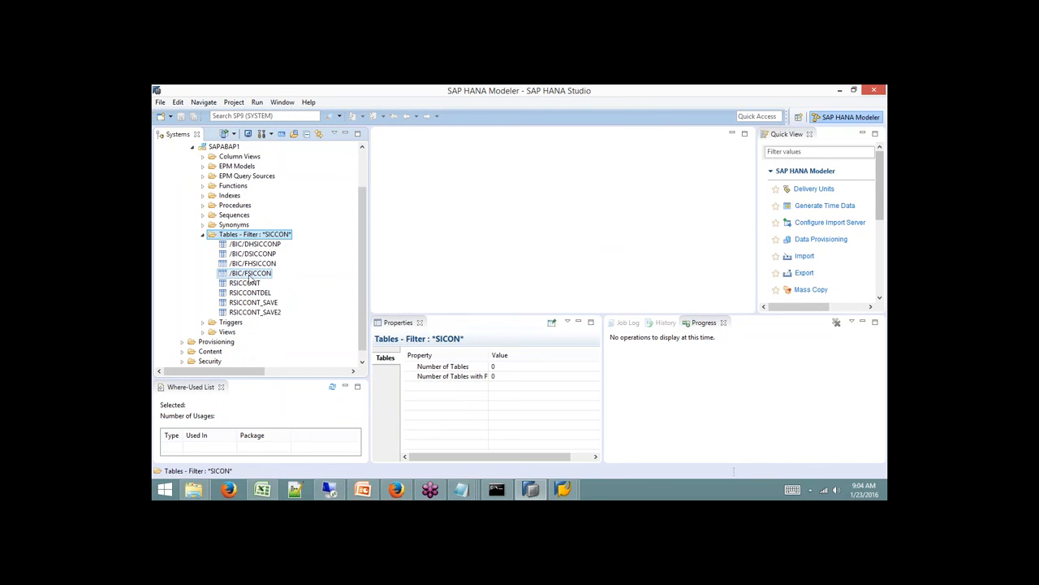
pyautogui.click(250, 276)
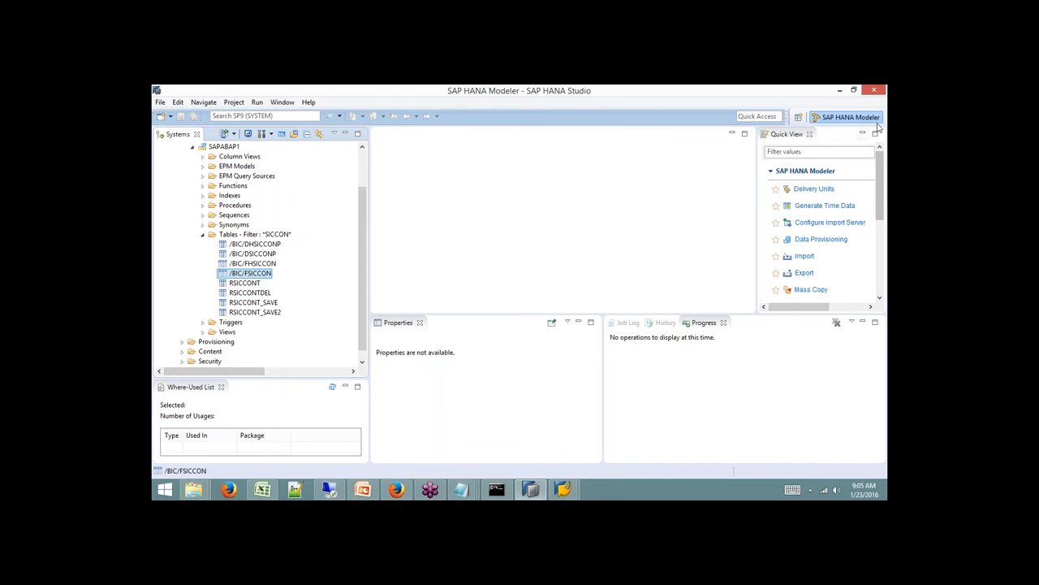
# Switch from HANA Studio to the Remote Desktop session showing SAP Logon 740.
pyautogui.click(876, 127)
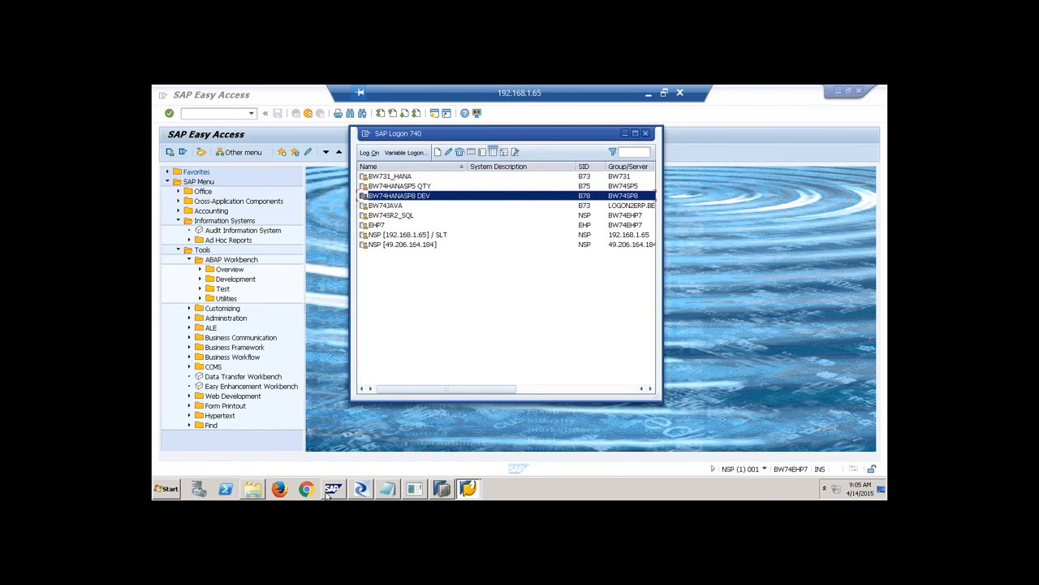
# Log on to NSP [192.168.1.65] / SLT with user name and password.
pyautogui.click(411, 234)
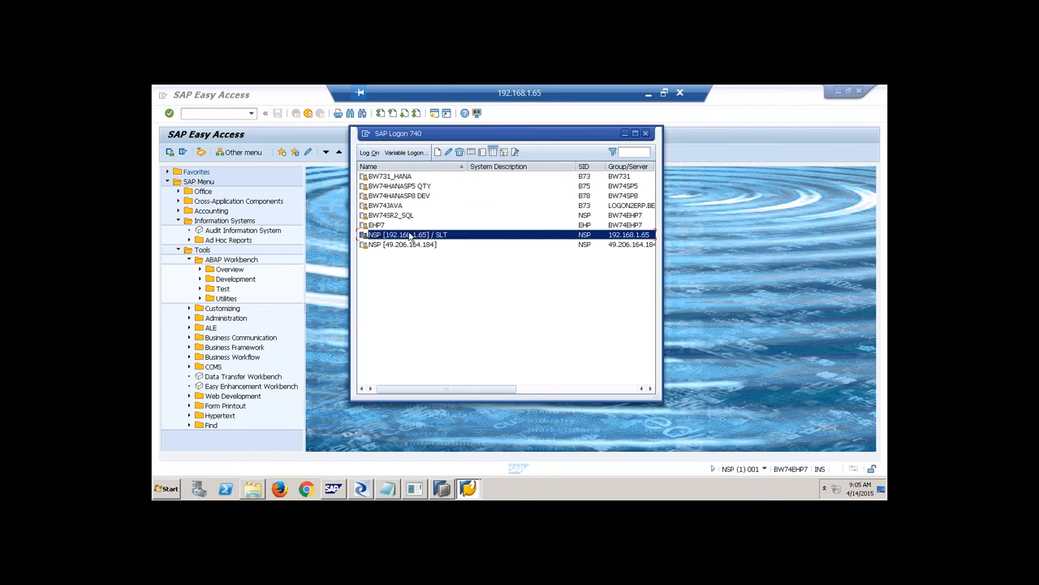
pyautogui.click(371, 153)
pyautogui.write('qBEX')
pyautogui.press('Tab')
pyautogui.write('*')
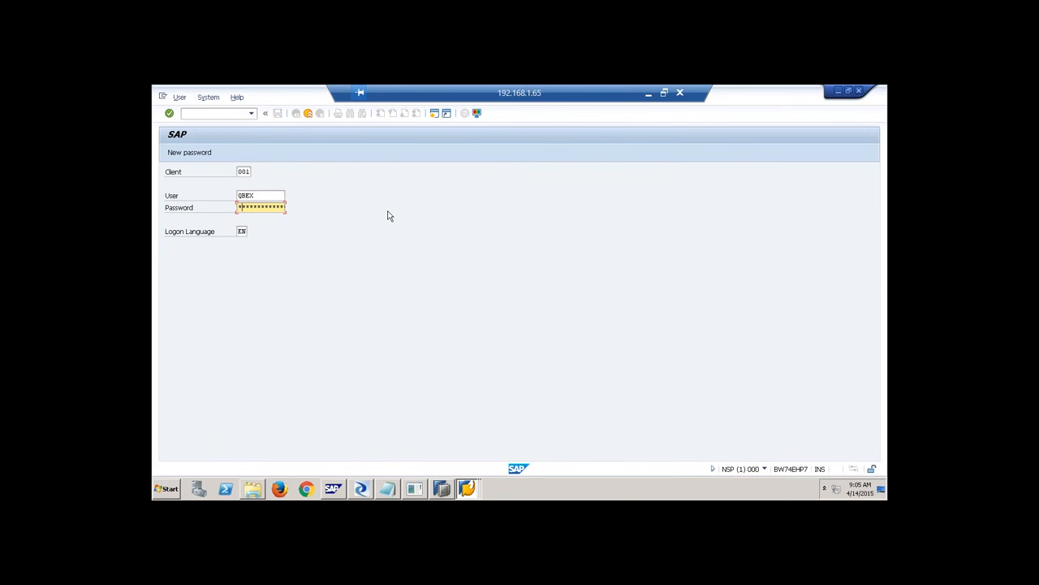
pyautogui.press('Return')
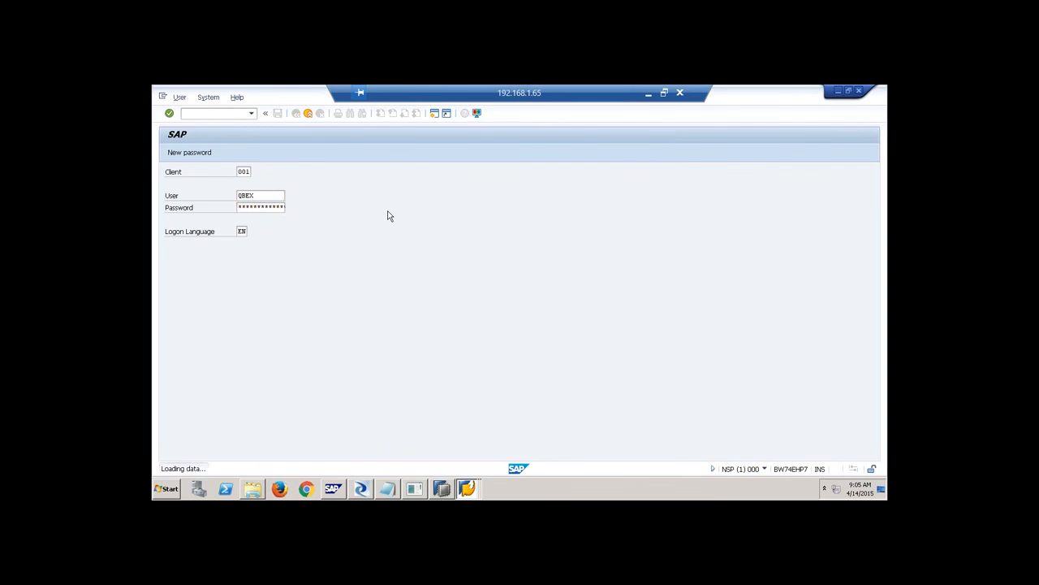
# Open System > Status and mark the MSSQL database system and owner values.
pyautogui.click(300, 97)
pyautogui.click(331, 242)
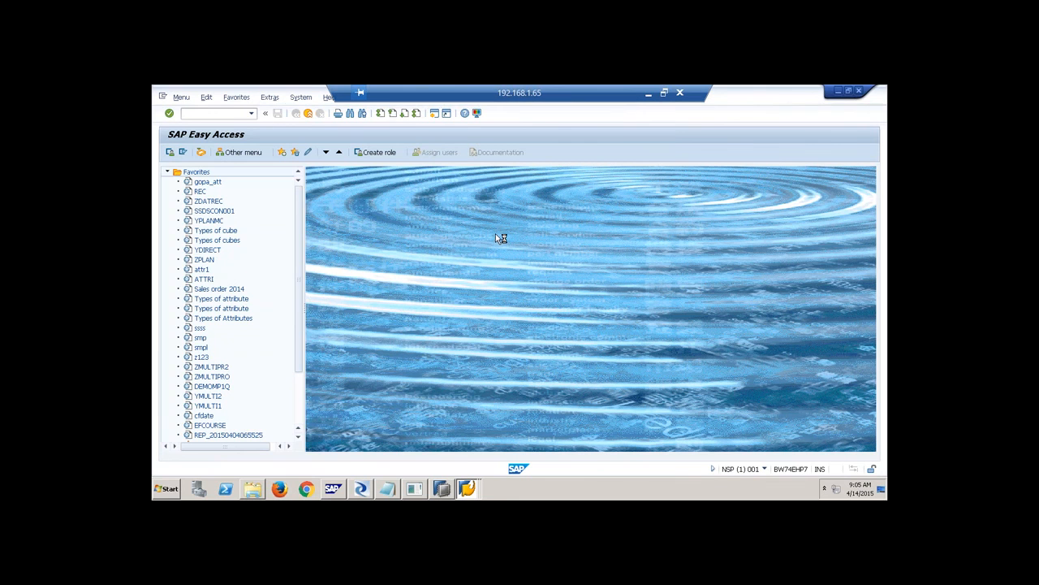
pyautogui.moveTo(418, 379); pyautogui.dragTo(379, 376)
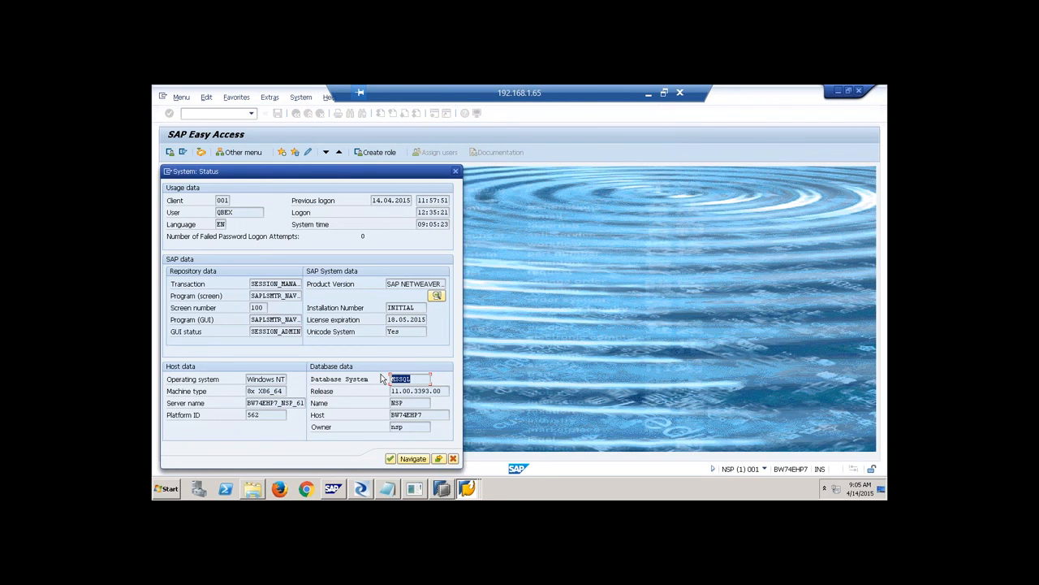
pyautogui.moveTo(407, 426); pyautogui.dragTo(367, 427)
# Launch SQL Server Management Studio, connect to 192.168.1.65 with the password, and expand NSP to Tables.
pyautogui.click(168, 493)
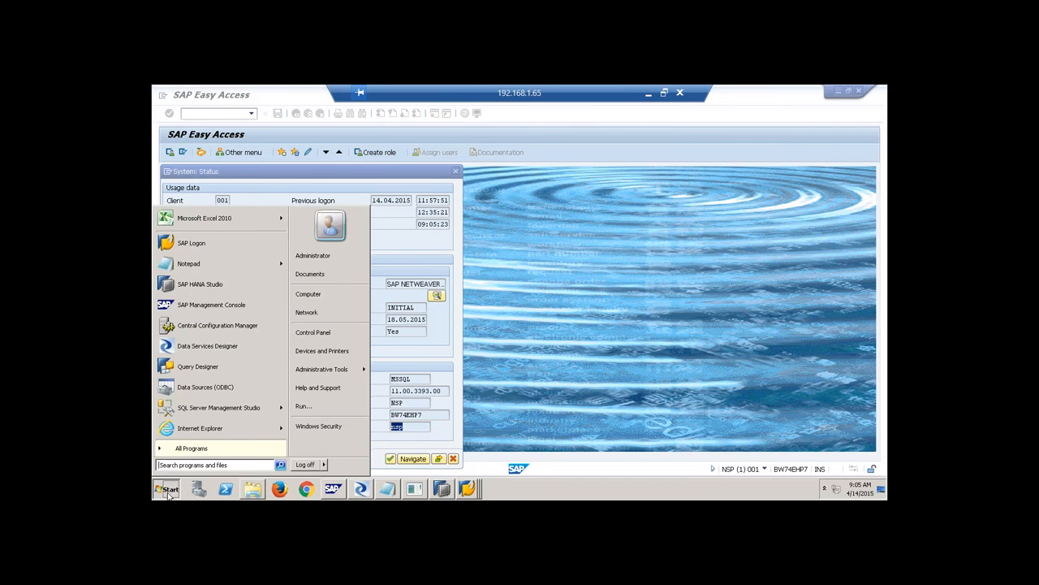
pyautogui.click(199, 410)
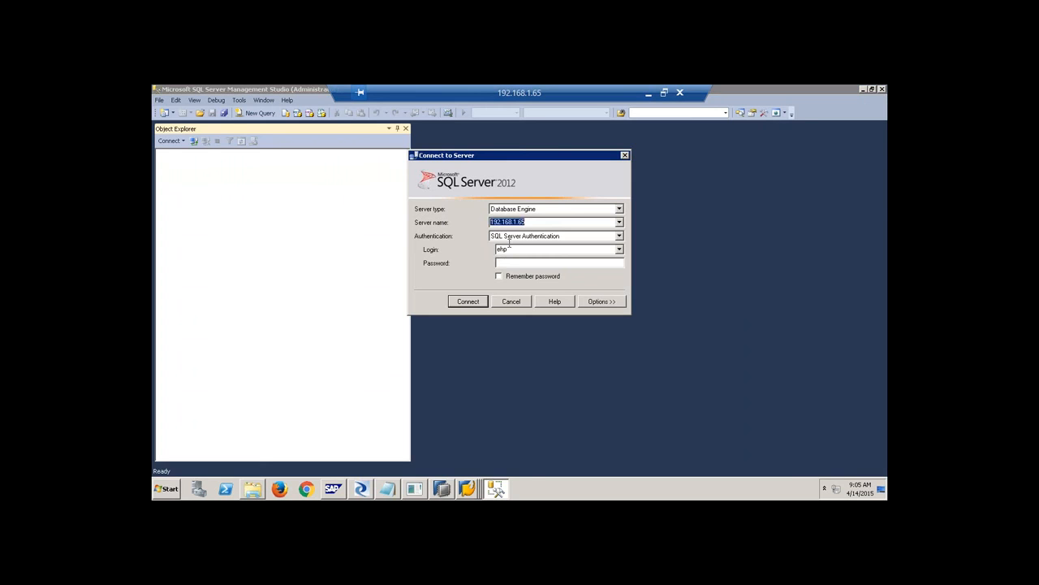
pyautogui.write('********')
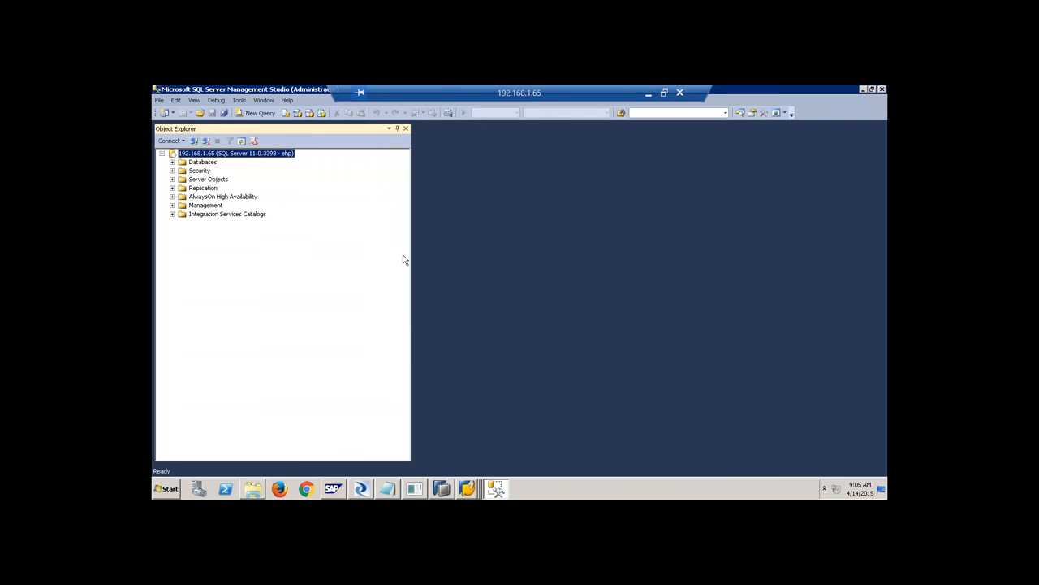
pyautogui.click(172, 162)
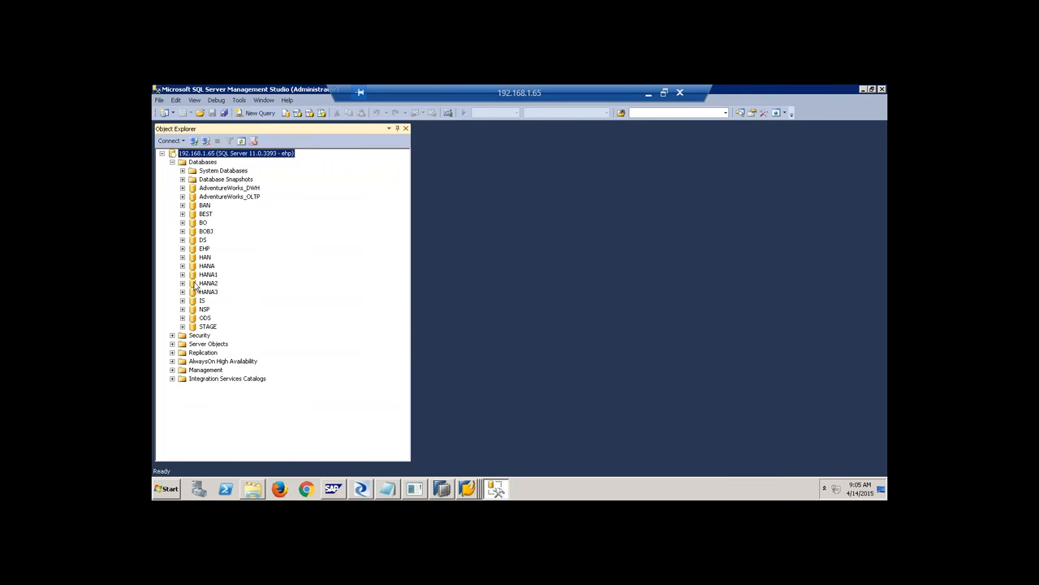
pyautogui.click(204, 311)
pyautogui.click(182, 309)
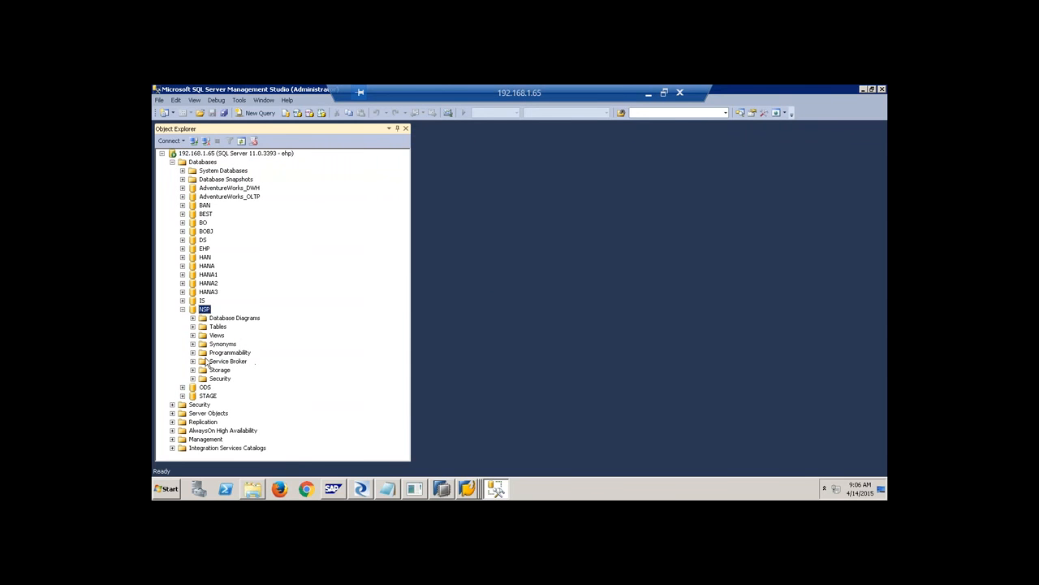
pyautogui.click(218, 327)
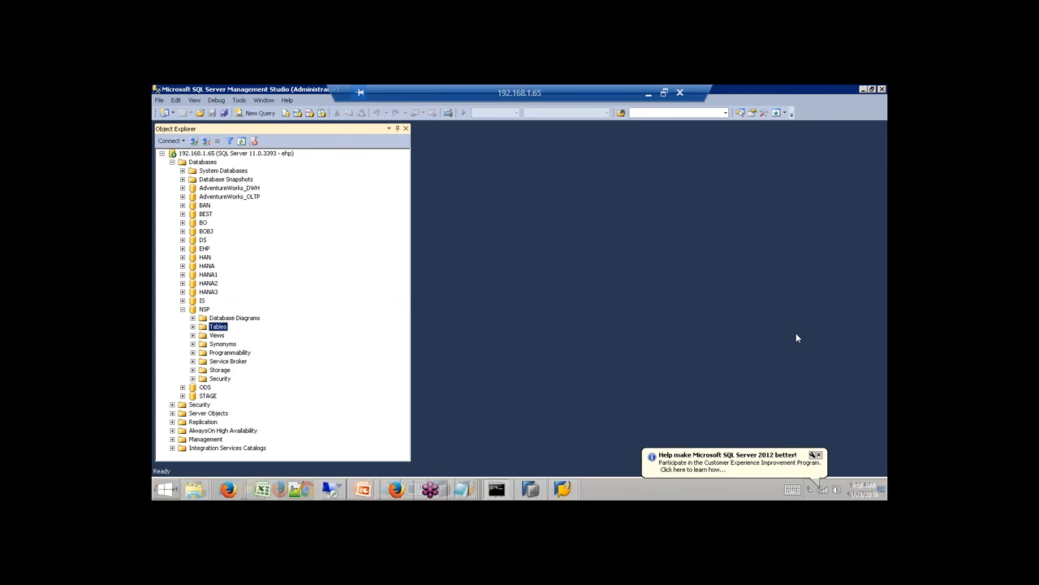
# Minimize Remote Desktop and run /ndbacockpit in the Data Warehousing Workbench.
pyautogui.click(648, 93)
pyautogui.moveTo(563, 488)
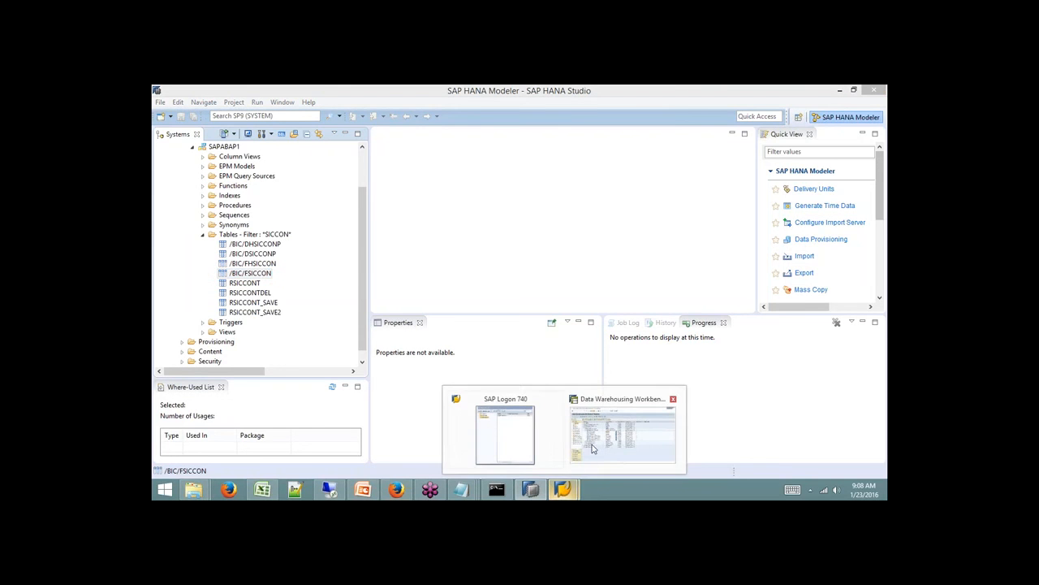
pyautogui.click(626, 428)
pyautogui.write('/ndbac')
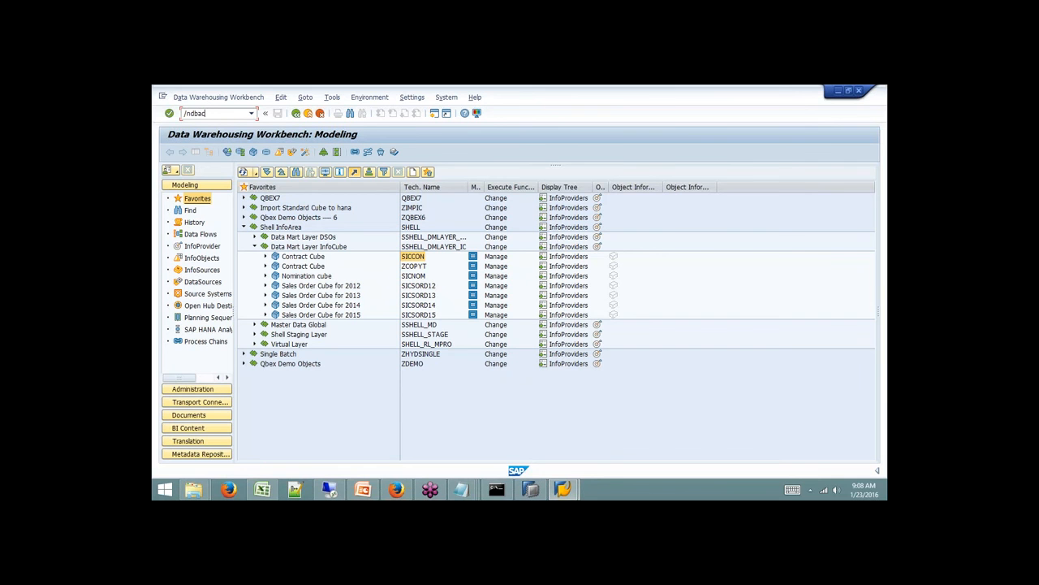
pyautogui.write('ockpit')
pyautogui.press('Return')
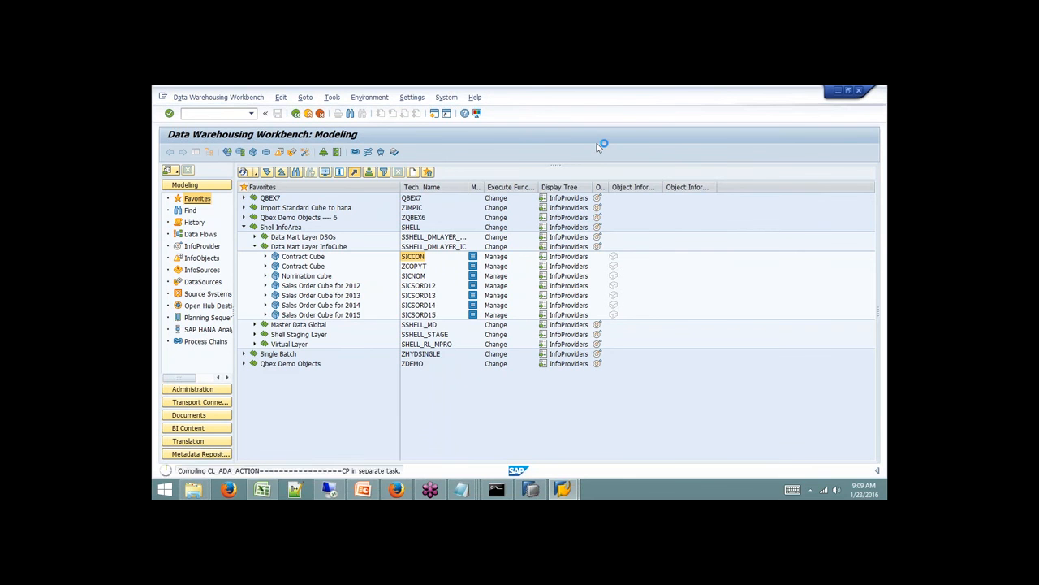
# Cycle through the runtime error, system status and Easy Access windows to reach SAP Logon 740 remotely.
pyautogui.click(563, 489)
pyautogui.click(591, 462)
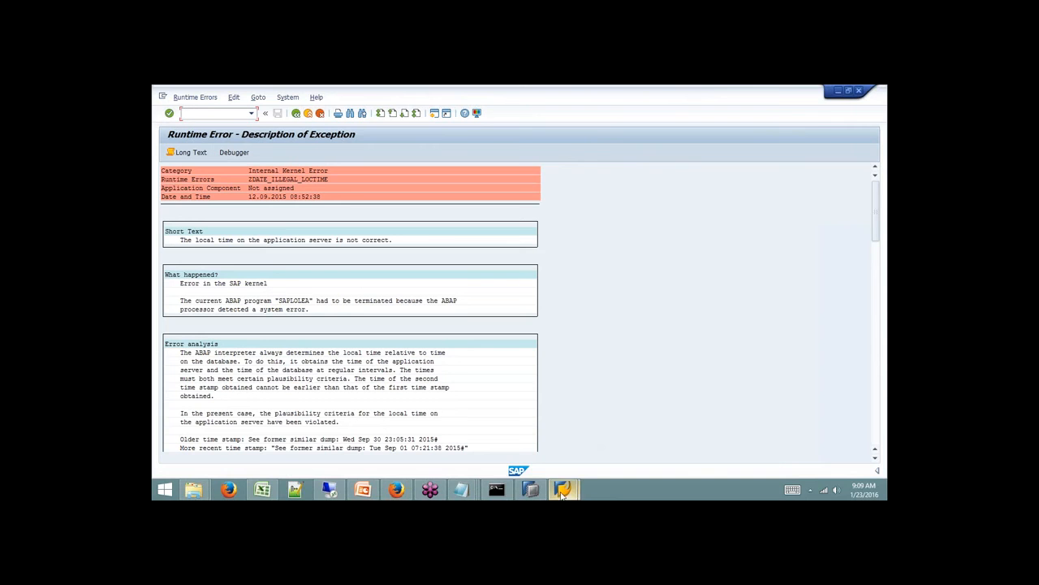
pyautogui.click(329, 489)
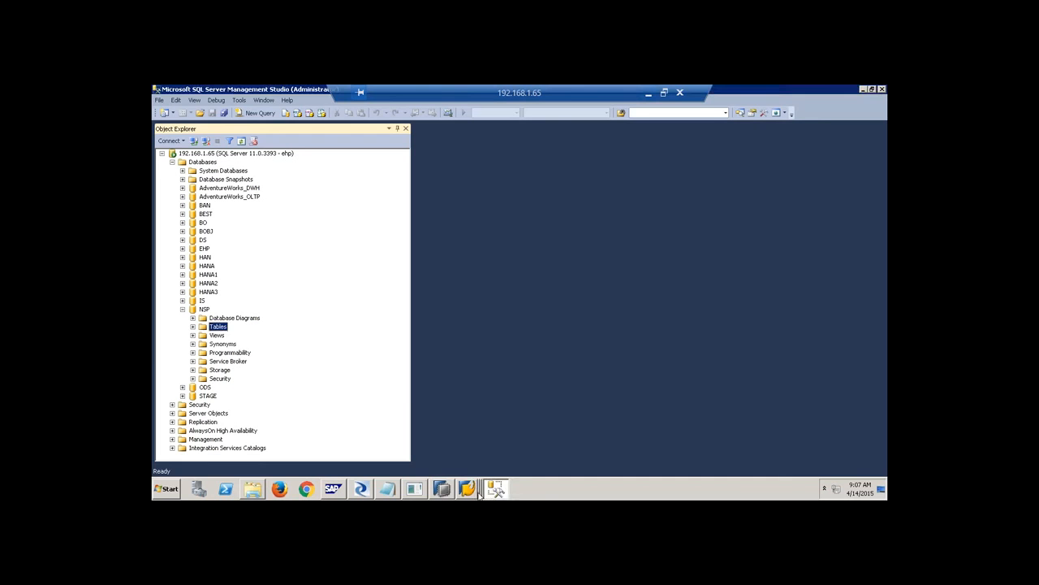
pyautogui.click(467, 488)
pyautogui.click(475, 463)
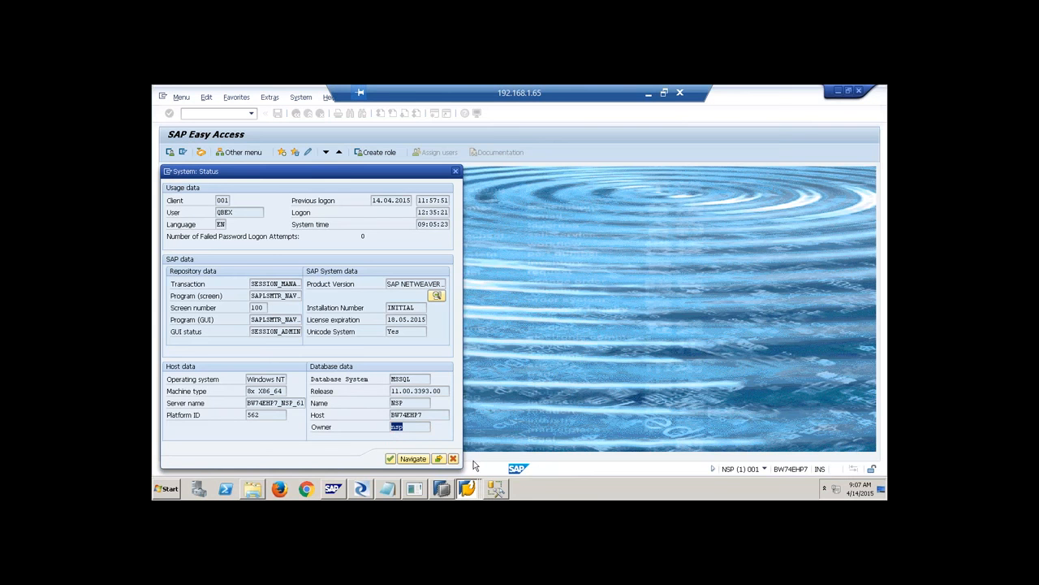
pyautogui.click(467, 488)
pyautogui.click(467, 449)
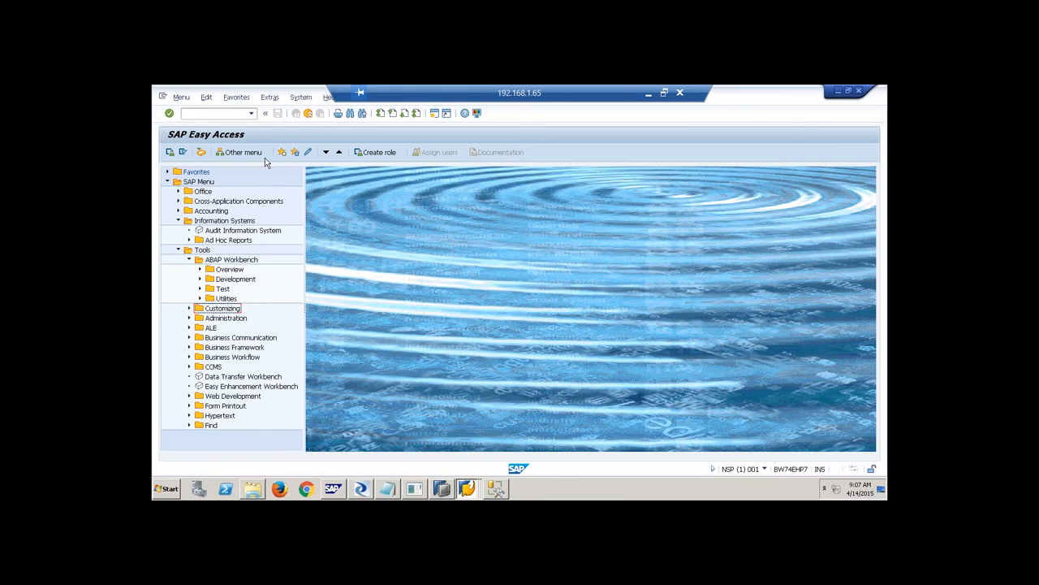
pyautogui.click(467, 488)
# Log on to BW74HANASP8 DEV with the user name and password, keeping the existing logon open.
pyautogui.click(468, 433)
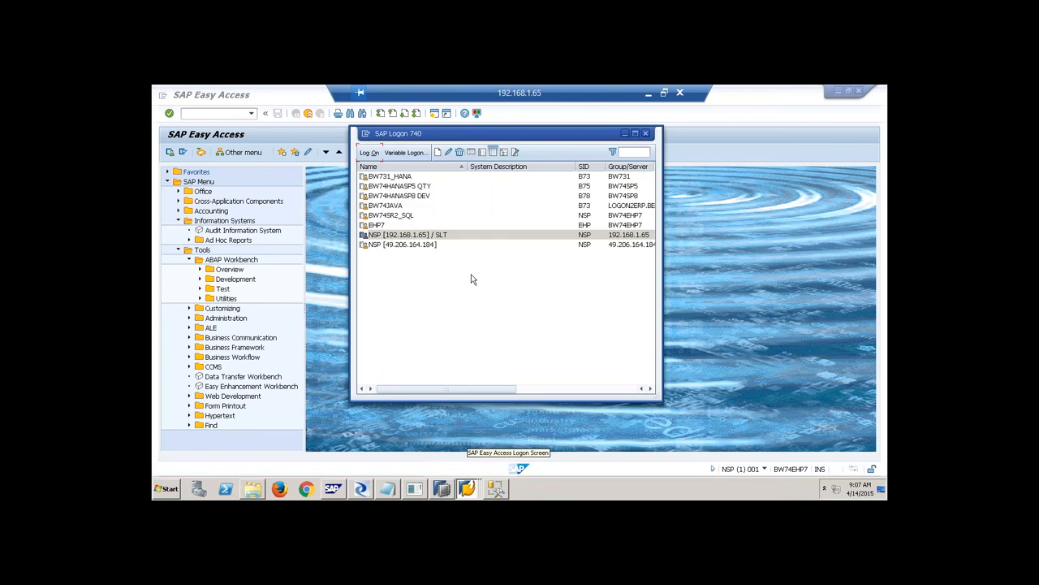
pyautogui.click(418, 198)
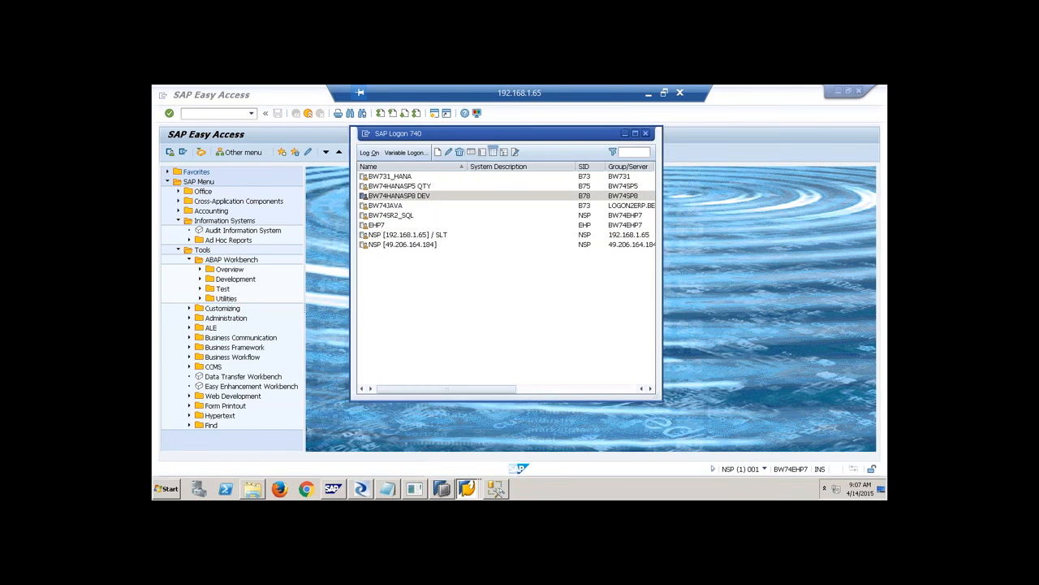
pyautogui.click(369, 153)
pyautogui.write('qbex')
pyautogui.press('Tab')
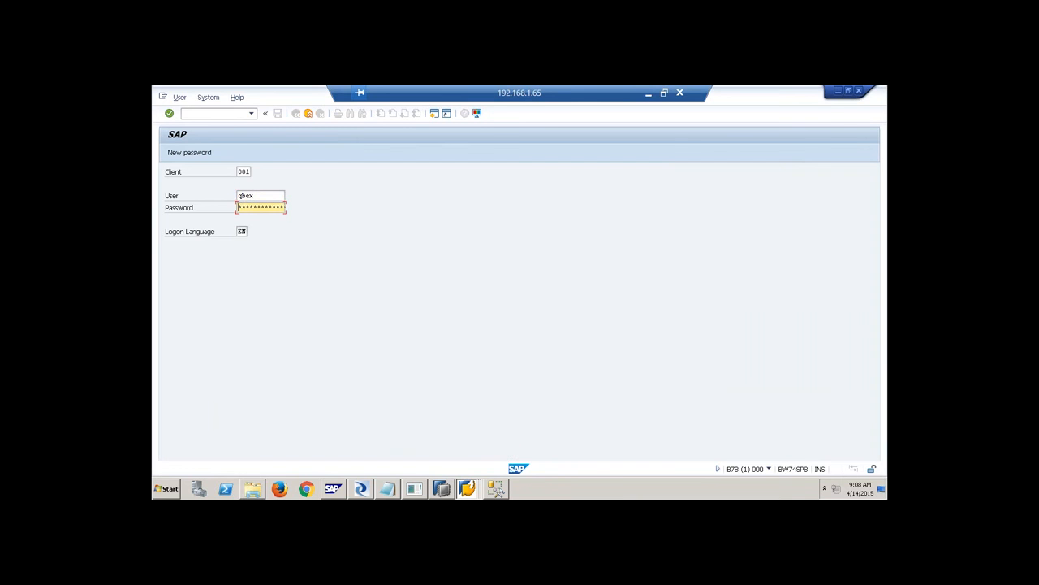
pyautogui.press('Return')
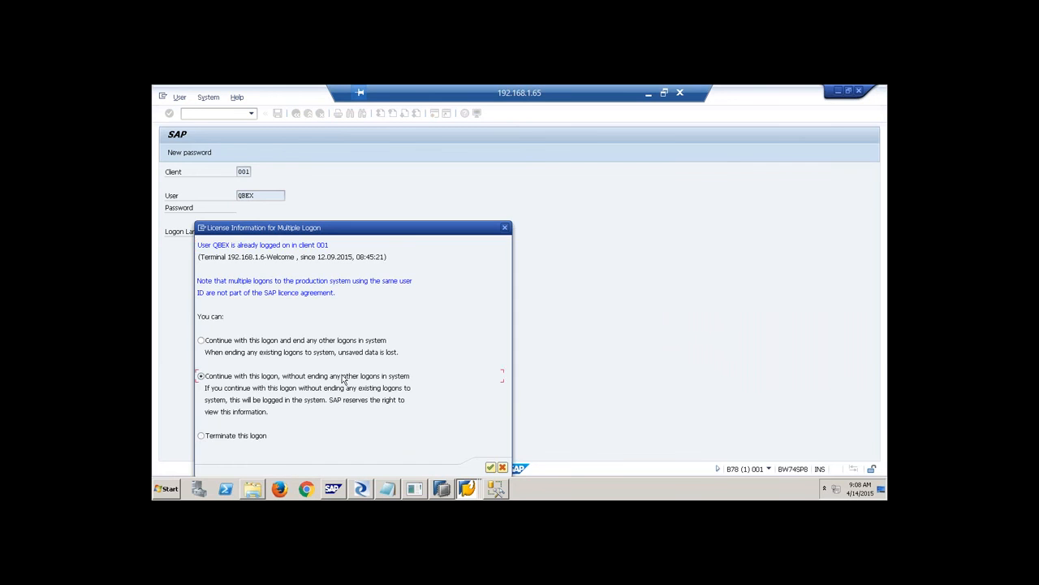
pyautogui.press('Return')
# Run /ndbacockpit and open the B78 SAP HANA database entry, which triggers a runtime error.
pyautogui.write('/ndbacockpit')
pyautogui.press('Return')
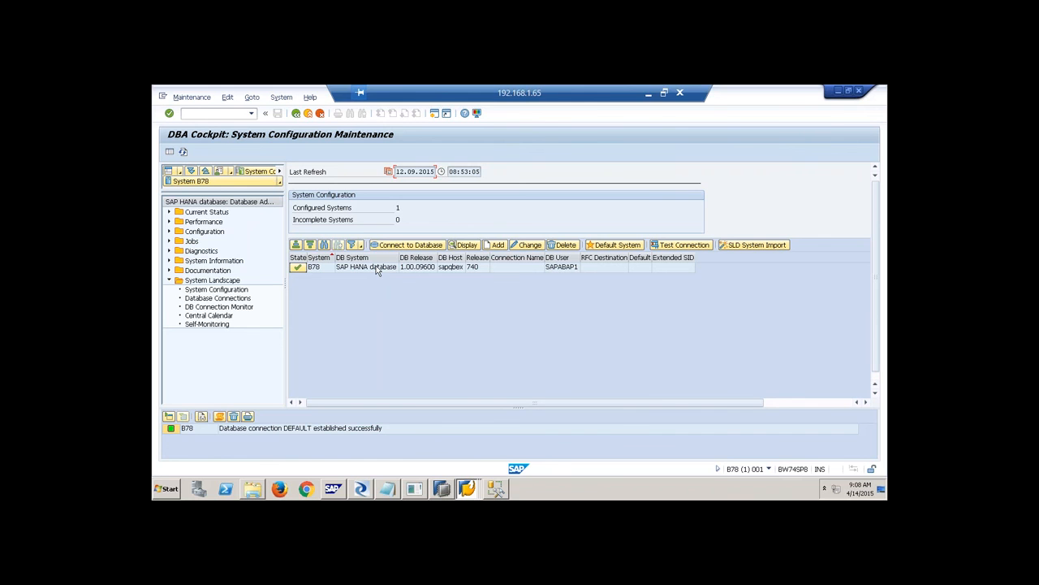
pyautogui.doubleClick(361, 273)
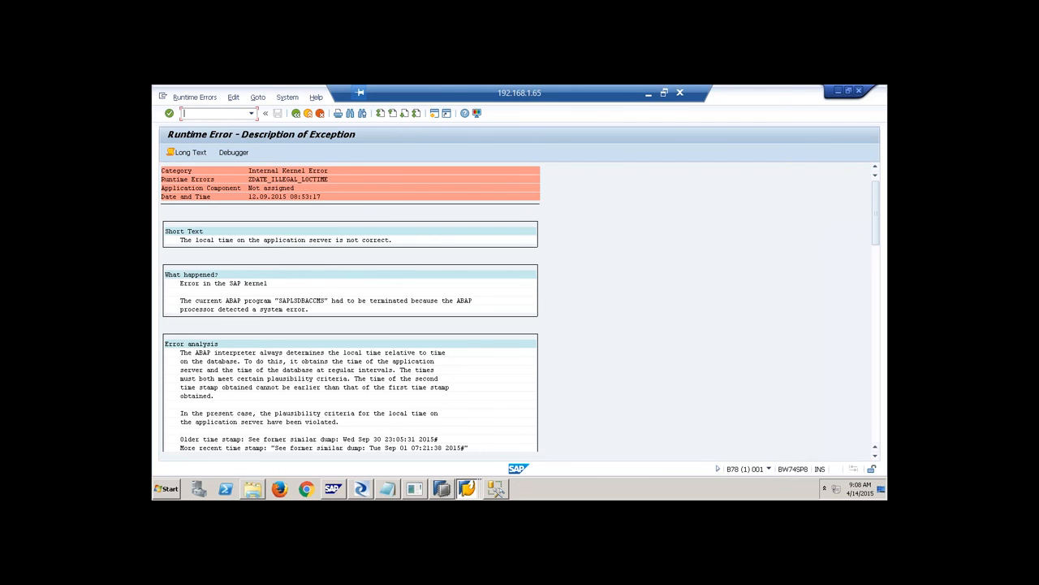
pyautogui.write('/ndbacockpit')
pyautogui.press('Return')
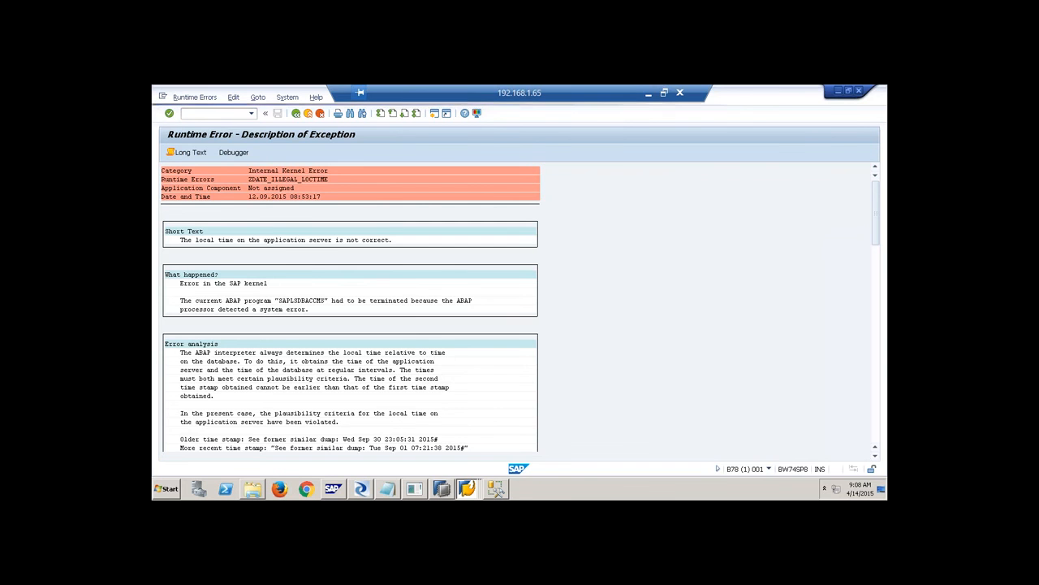
pyautogui.click(561, 268)
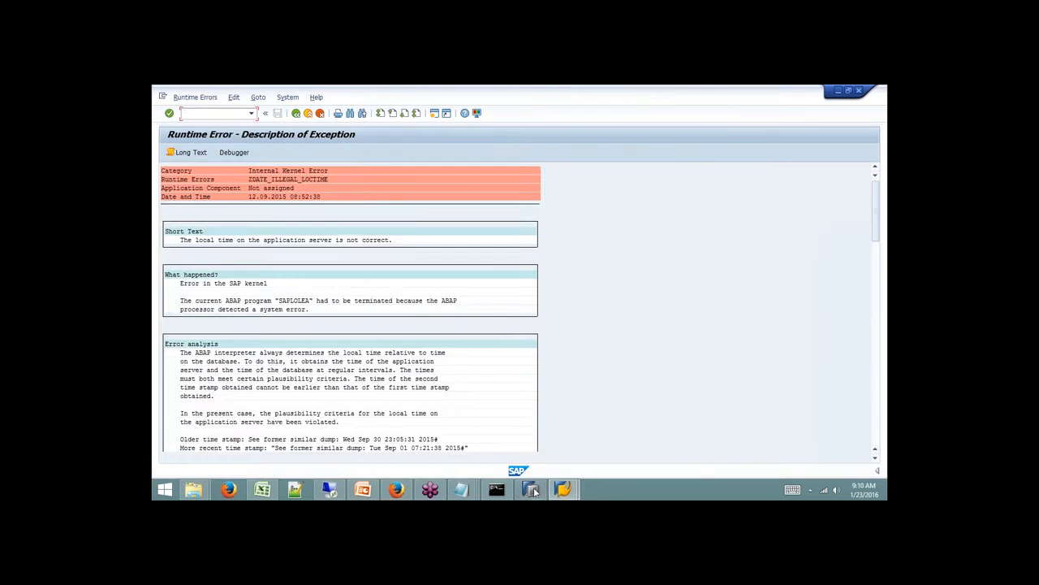
# Switch back to the SAP HANA Studio window from SAP GUI.
pyautogui.click(532, 490)
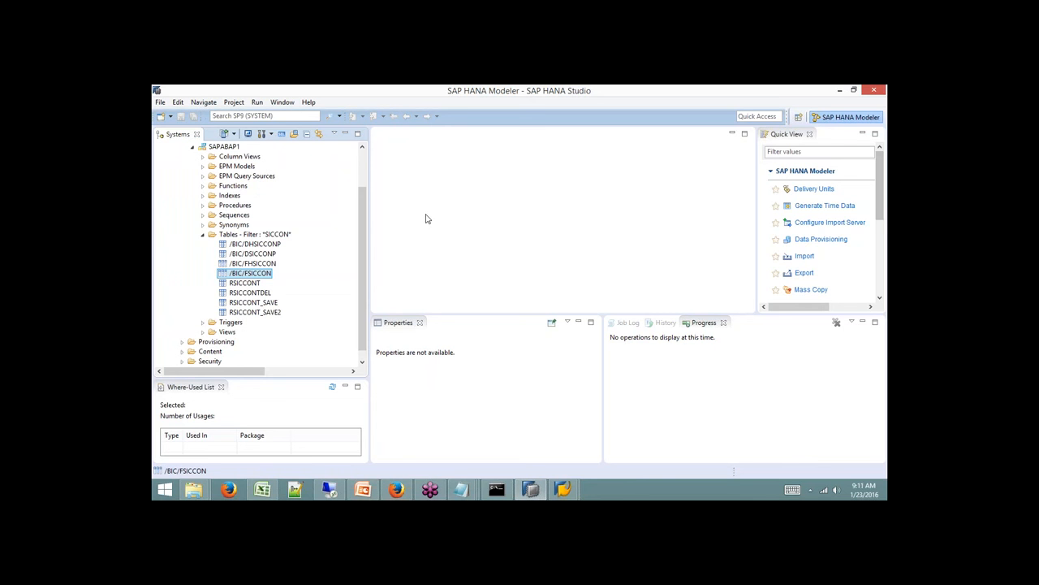
# Open the BW Modeling perspective from the perspective list.
pyautogui.click(798, 121)
pyautogui.click(473, 166)
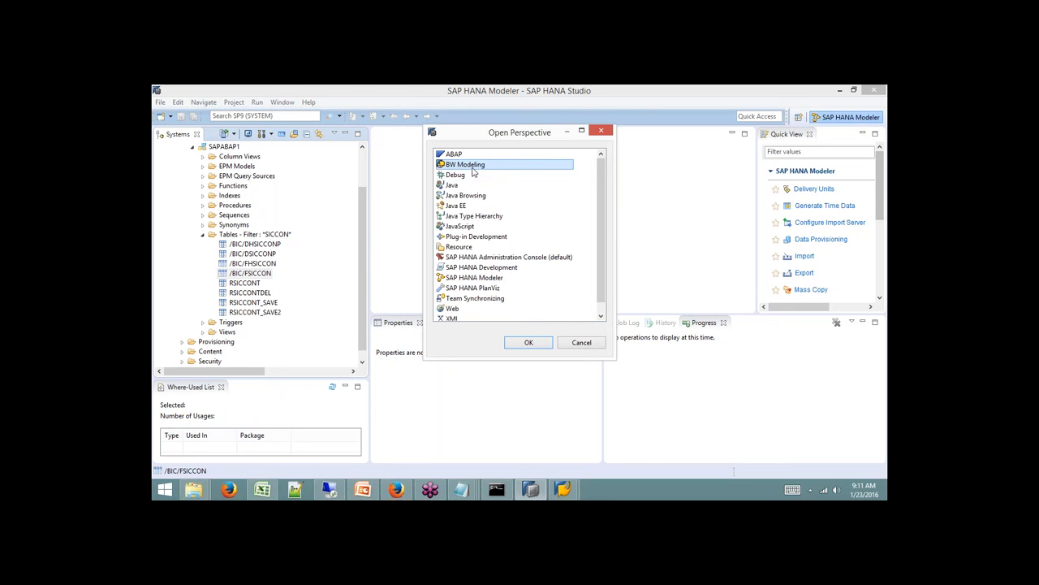
pyautogui.click(526, 342)
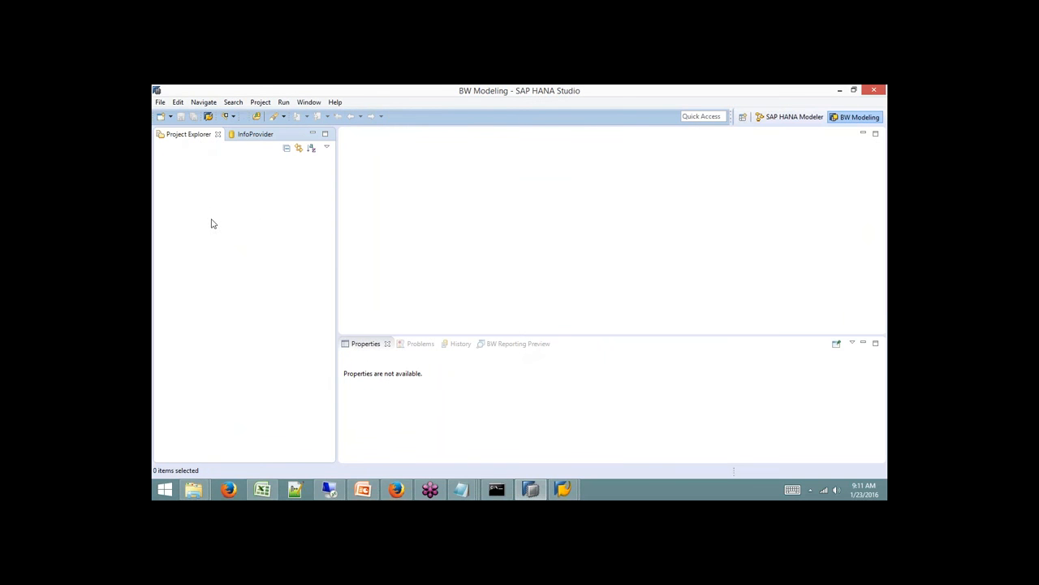
# Start a new BW project using the SAP BW on HANA connection from SAP Logon.
pyautogui.click(170, 118)
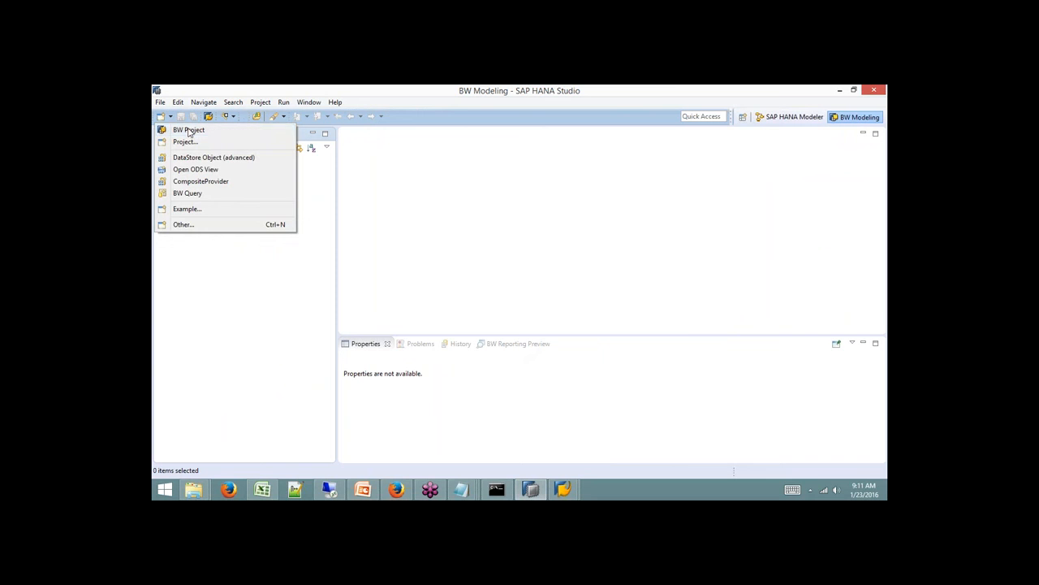
pyautogui.click(189, 131)
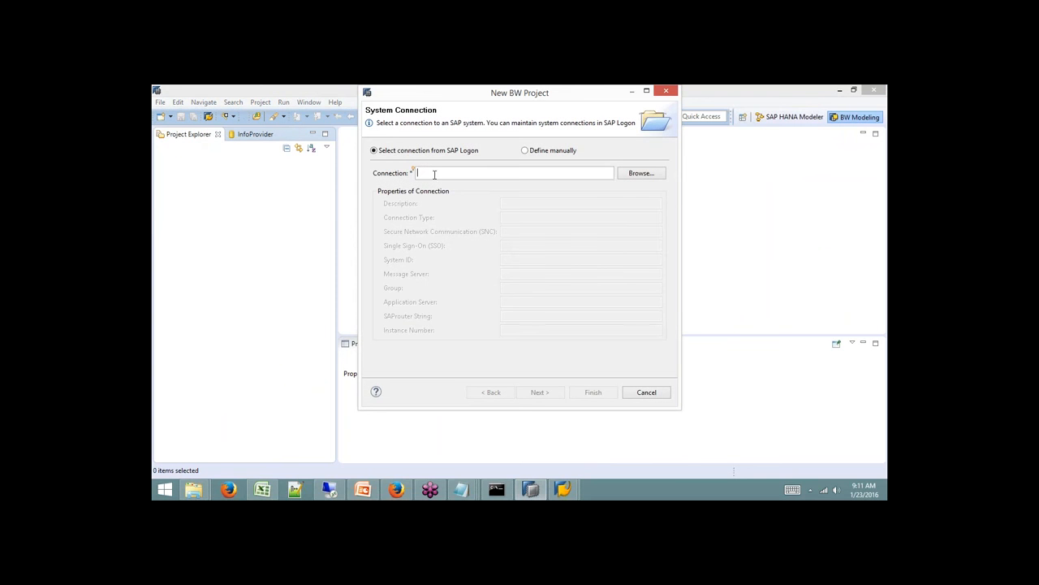
pyautogui.click(639, 173)
pyautogui.click(480, 150)
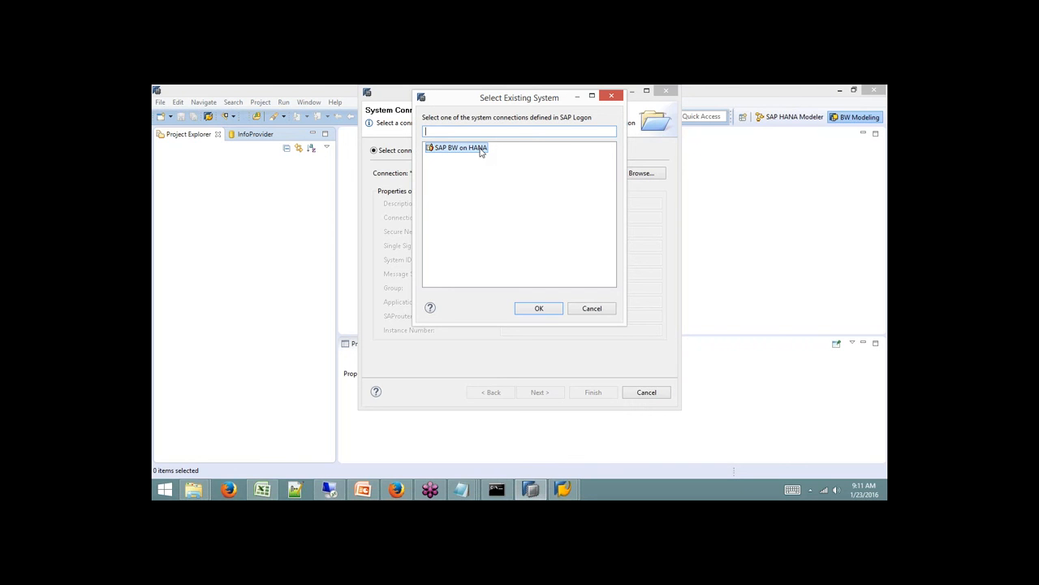
pyautogui.click(545, 310)
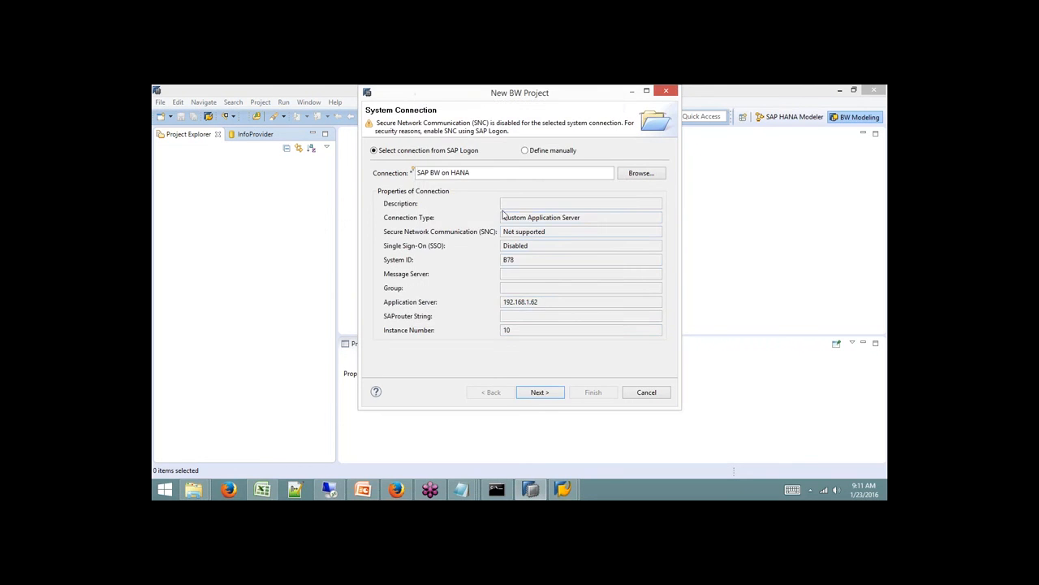
pyautogui.click(553, 395)
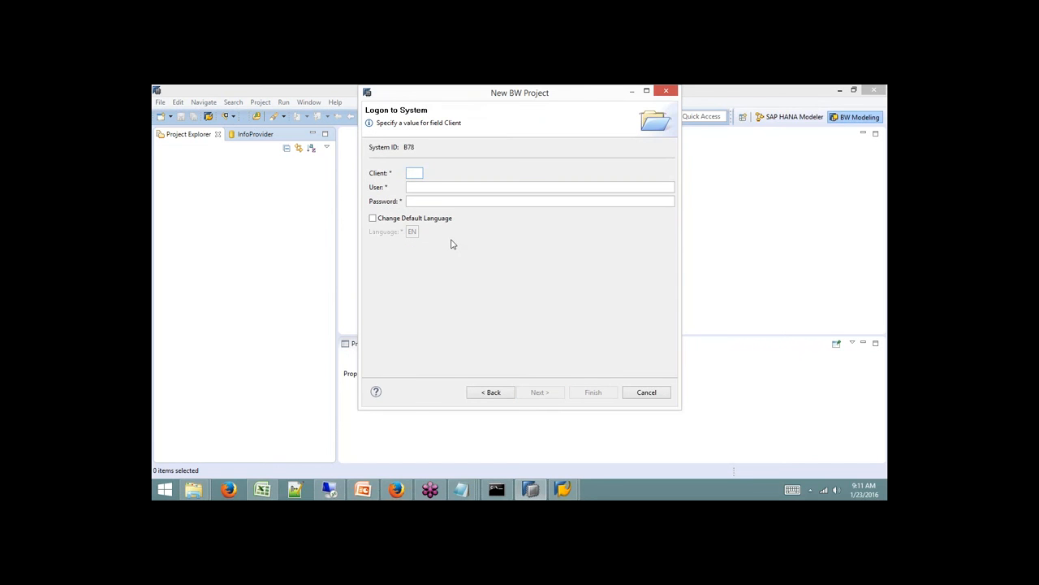
# Log on with client 001, the user name and password, retrying to finish the project.
pyautogui.write('001')
pyautogui.press('Tab')
pyautogui.write('QBEX')
pyautogui.press('Tab')
pyautogui.write('**********')
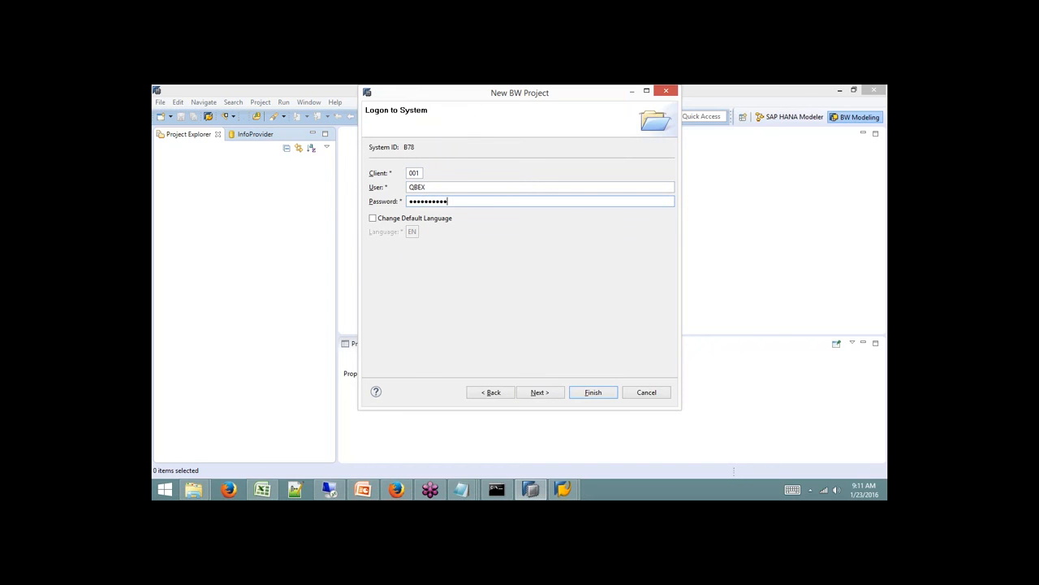
pyautogui.click(558, 394)
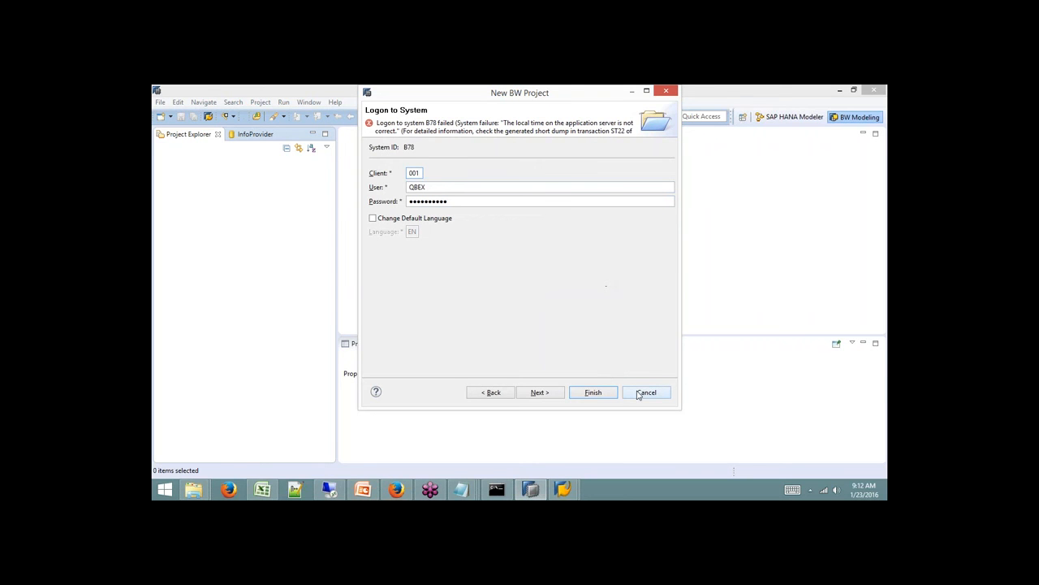
pyautogui.click(594, 393)
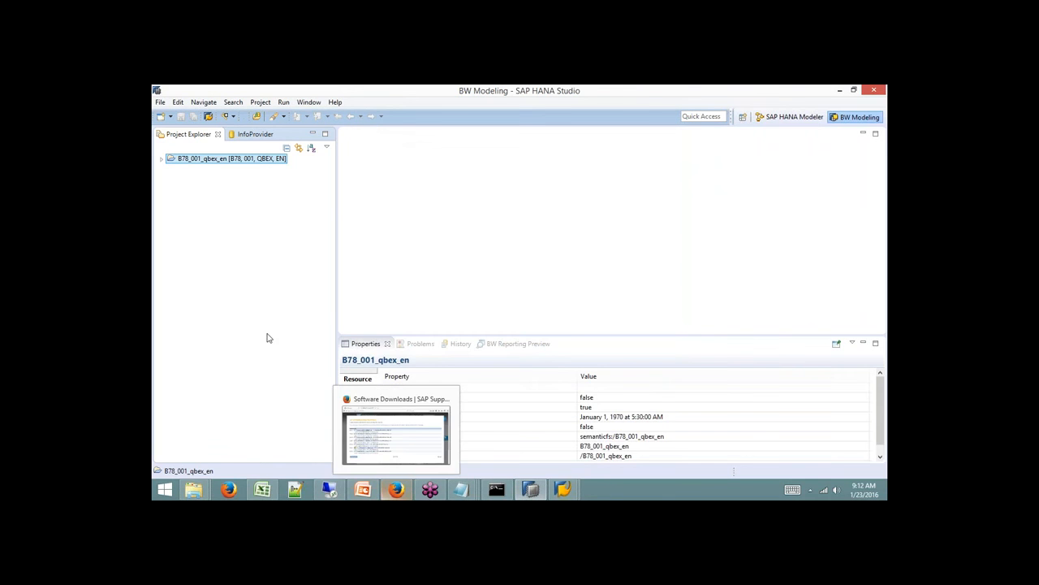
# Expand the B78_001_qbex_en project and its InfoProvider folder.
pyautogui.click(162, 160)
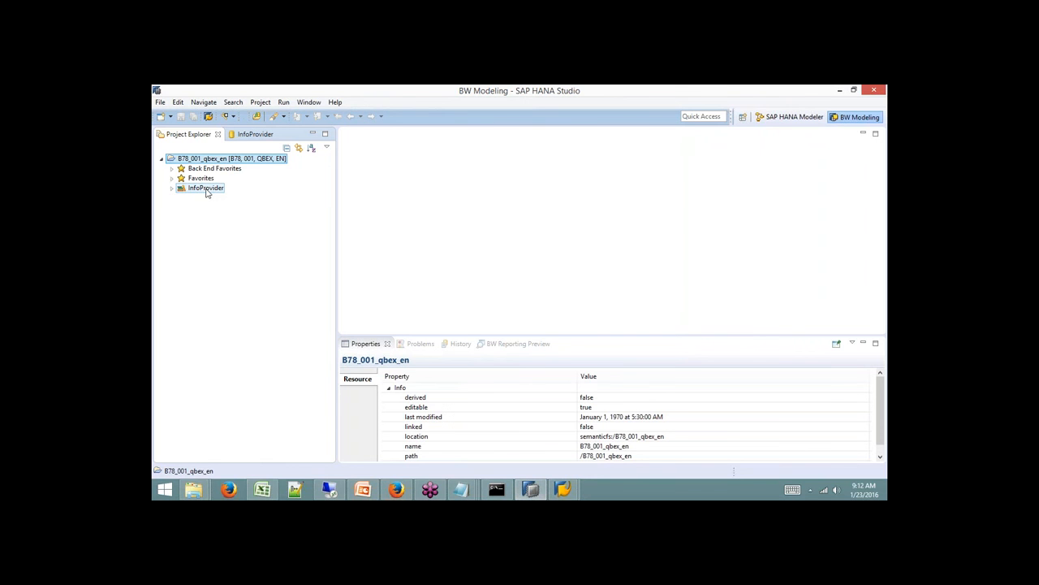
pyautogui.click(172, 189)
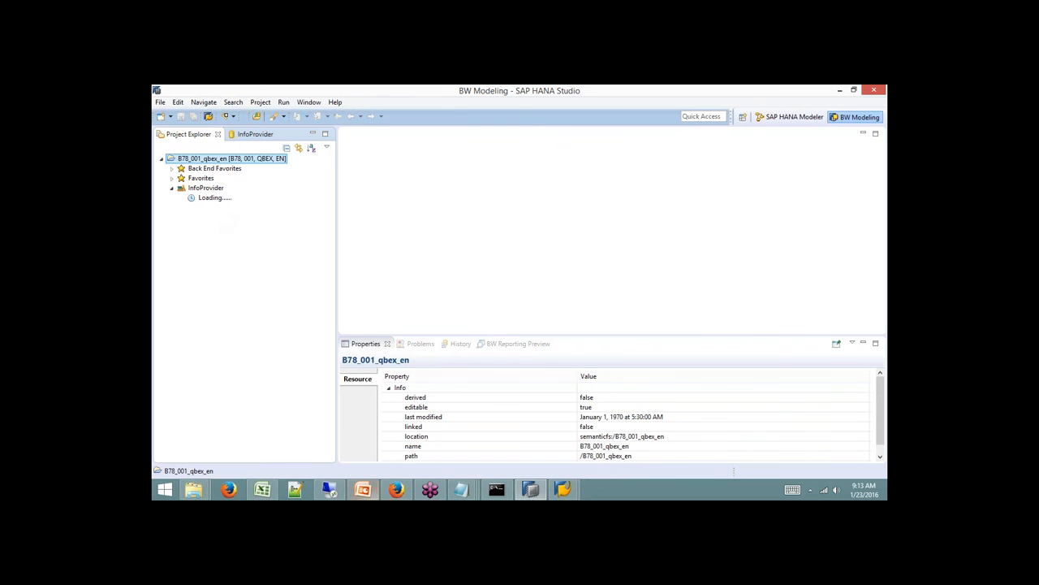
# In the remote HANA Studio, switch to BW Modeling and close the DemoSampl4 and DemoSample3 flowgraph editors.
pyautogui.click(329, 493)
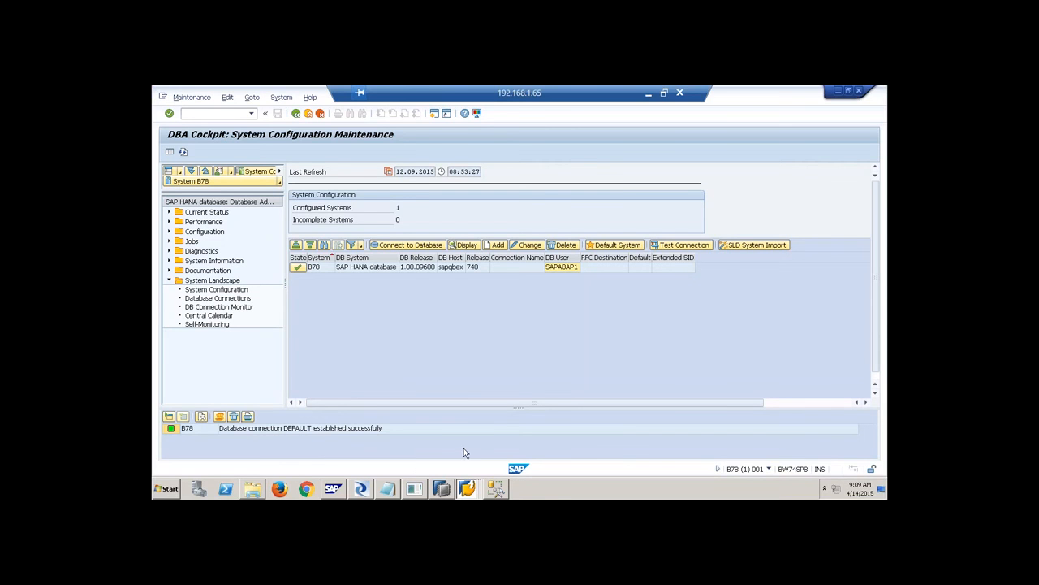
pyautogui.click(446, 490)
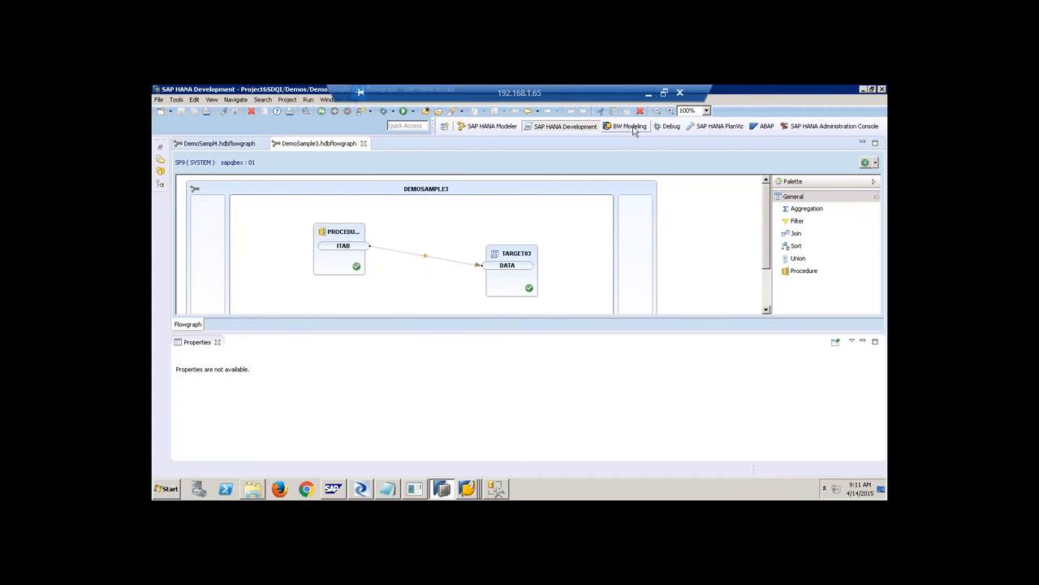
pyautogui.click(629, 127)
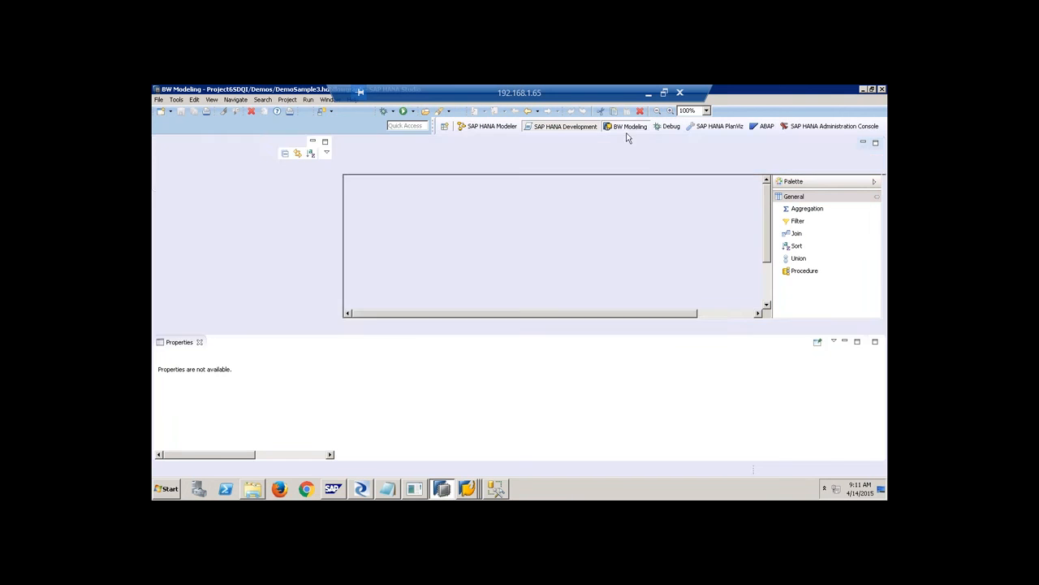
pyautogui.click(160, 241)
pyautogui.click(429, 143)
pyautogui.click(433, 143)
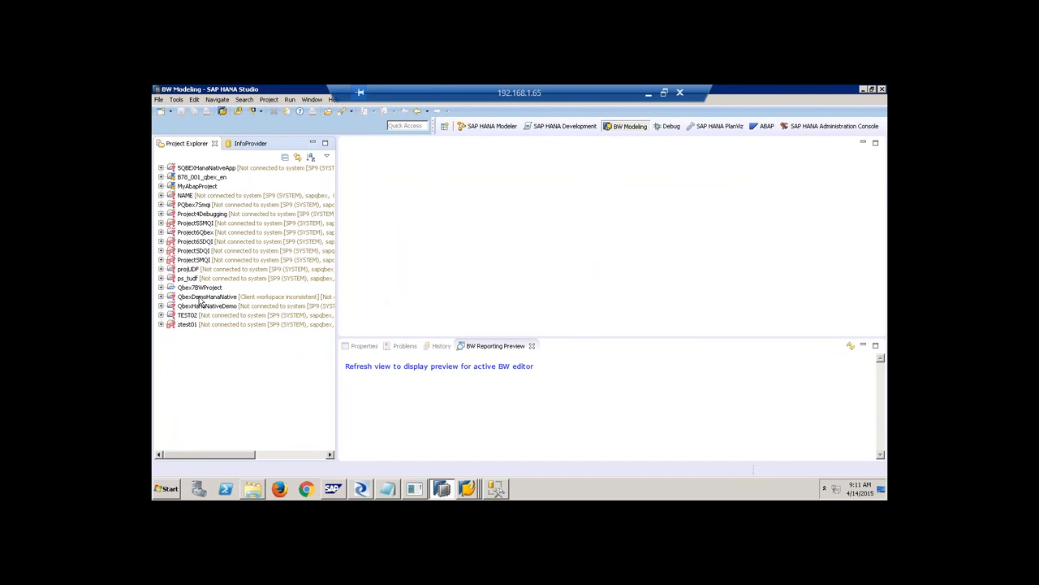
# Log the Qbex7BWProject project on to B78 by entering its password.
pyautogui.click(199, 288)
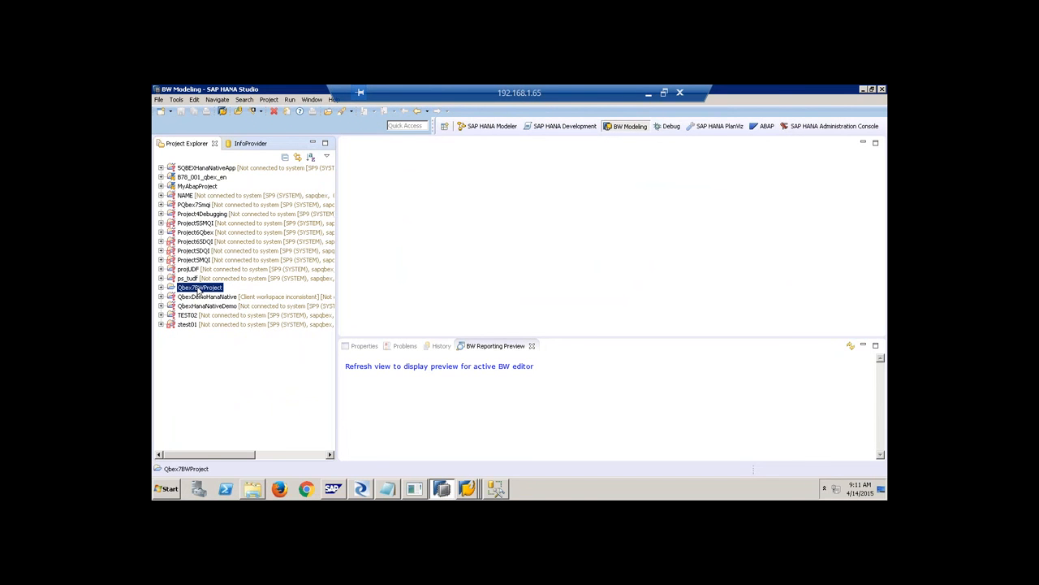
pyautogui.click(169, 112)
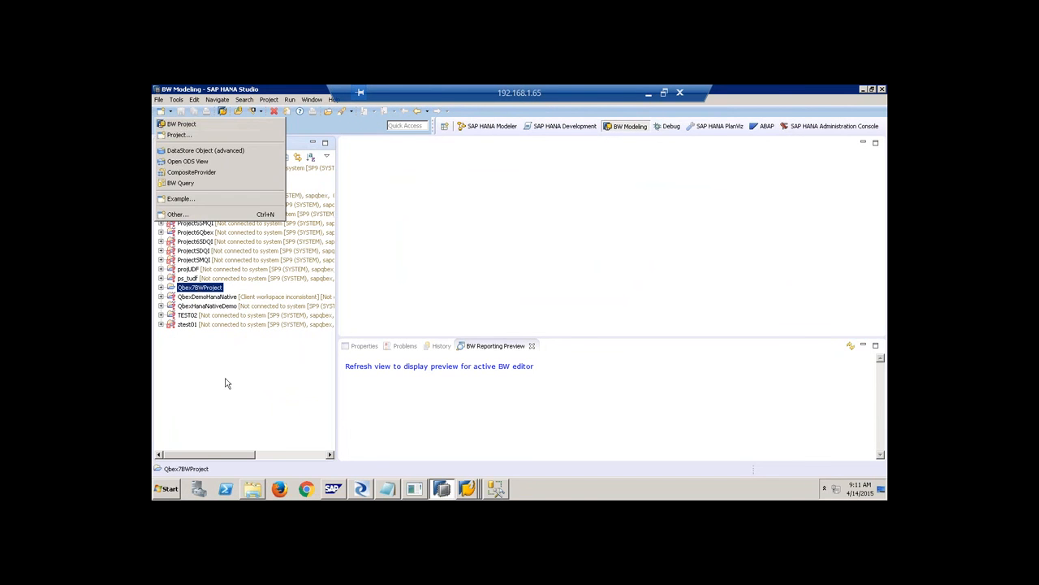
pyautogui.click(180, 161)
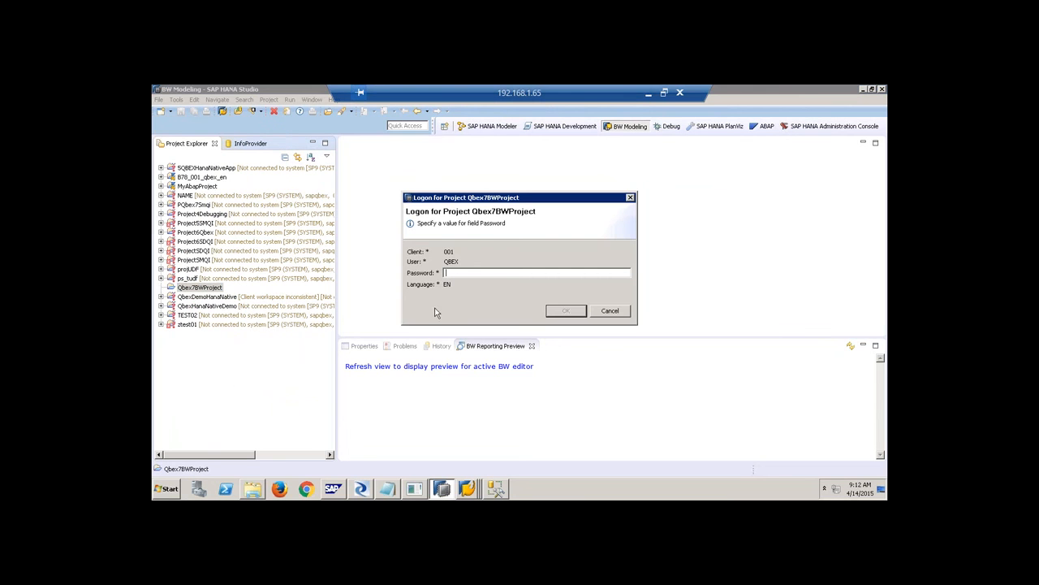
pyautogui.write('**********')
pyautogui.press('Return')
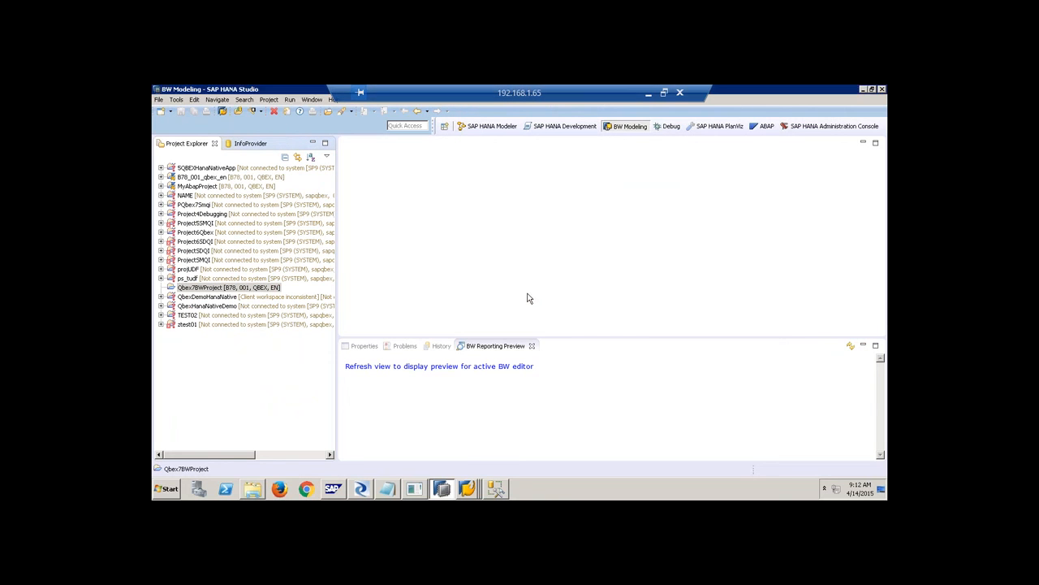
# Try opening Qbex7BWProject's InfoProviders, dismiss the connection error, and collapse the project.
pyautogui.click(528, 293)
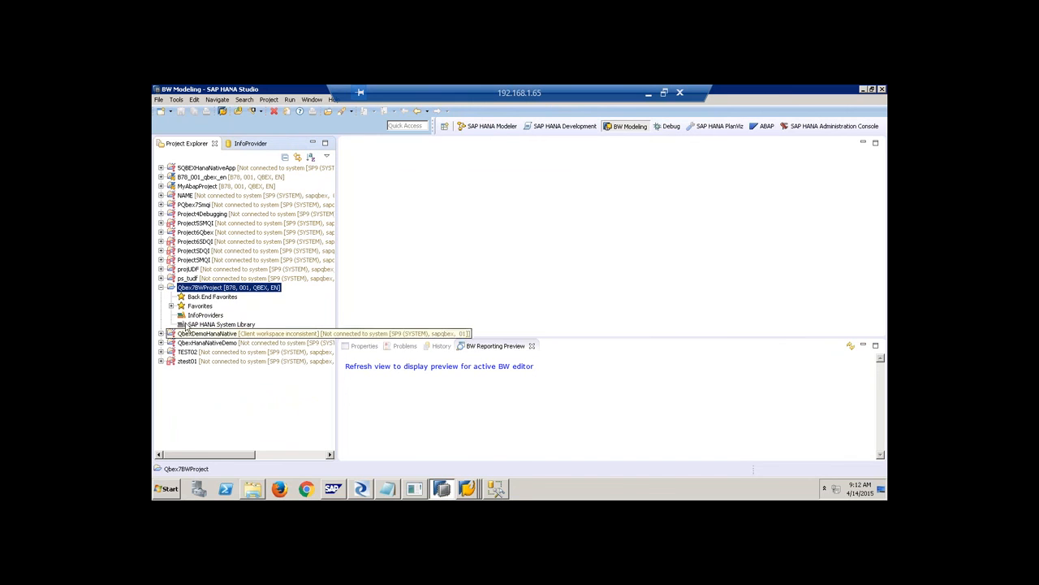
pyautogui.click(204, 316)
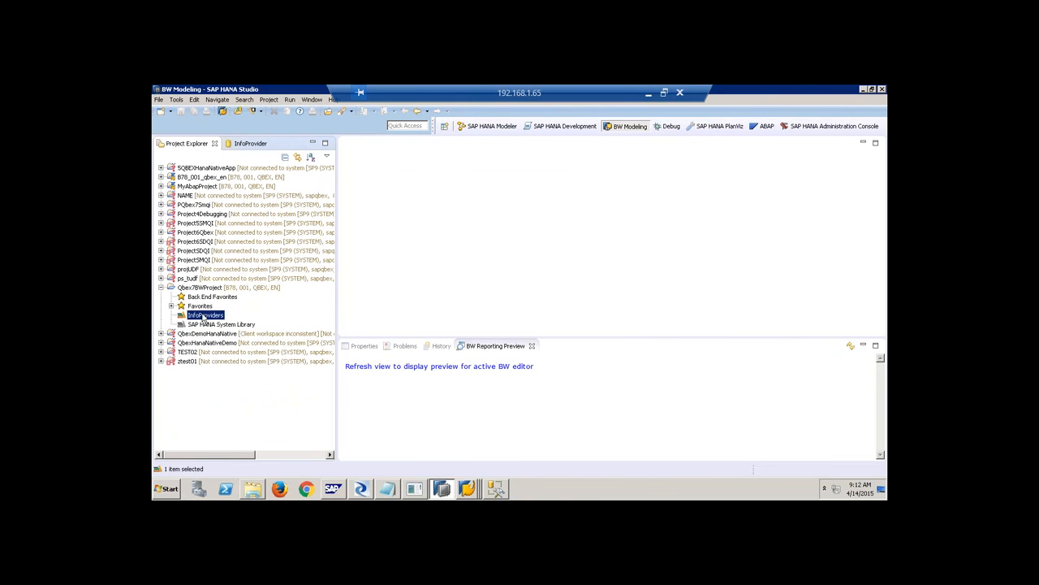
pyautogui.click(528, 293)
pyautogui.click(162, 288)
# Create BW project B78_001_qbex_en_1 on the BW74HANASP8 DEV connection and expand its InfoProviders.
pyautogui.click(171, 111)
pyautogui.click(181, 124)
pyautogui.click(639, 169)
pyautogui.click(478, 168)
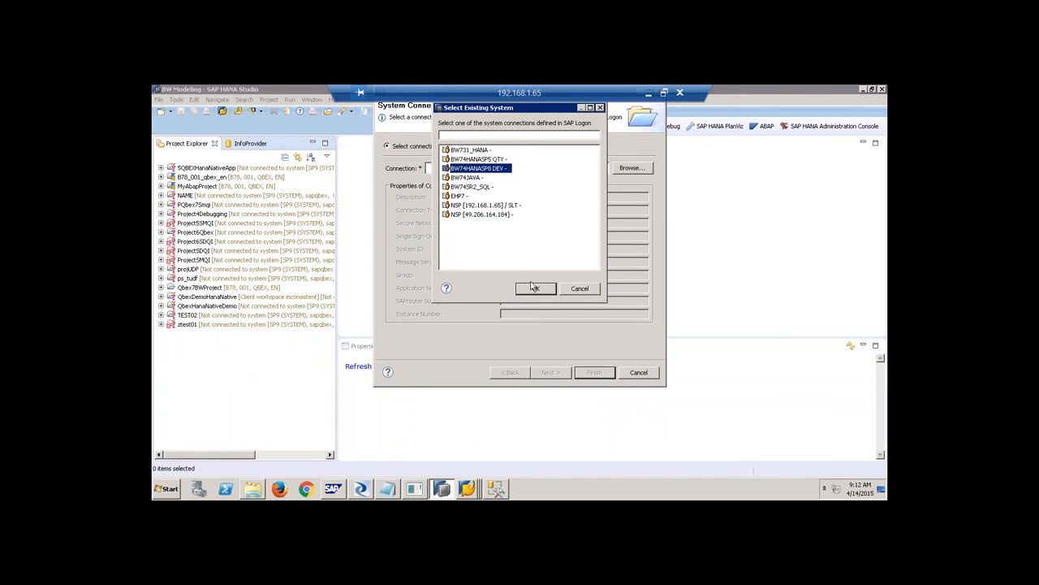
pyautogui.click(534, 289)
pyautogui.click(559, 371)
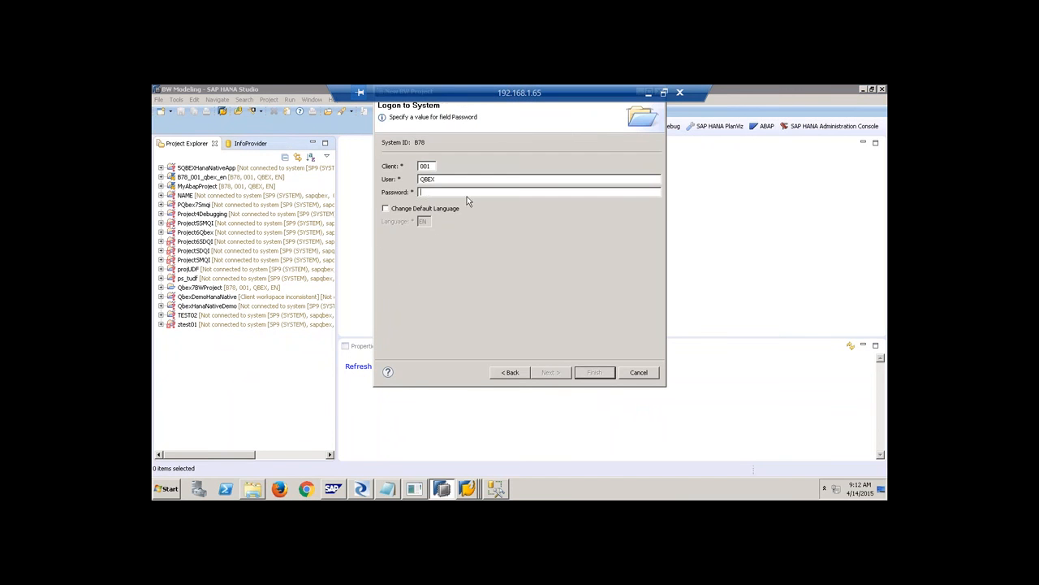
pyautogui.write('••••••••••')
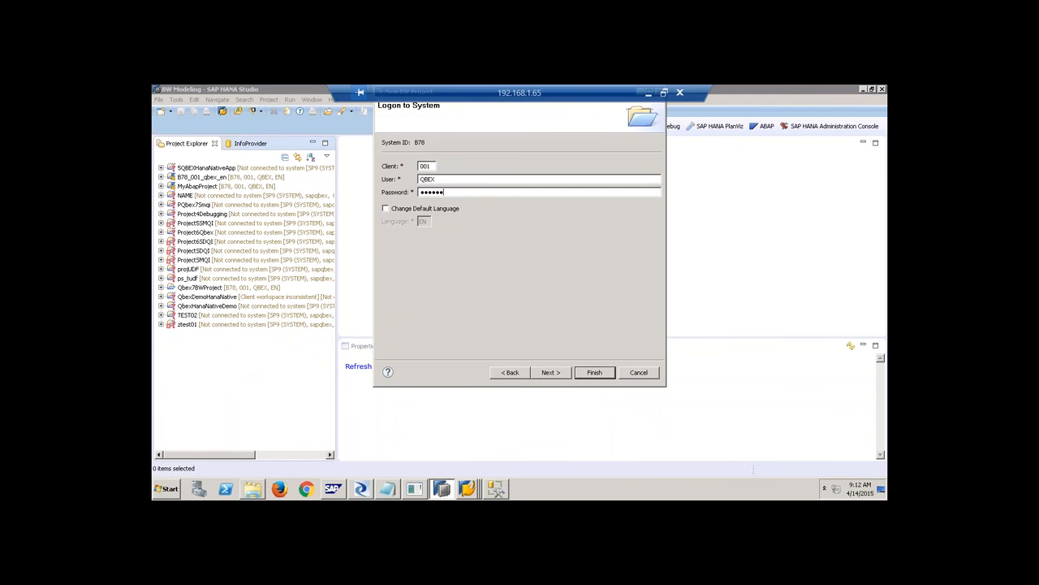
pyautogui.press('Return')
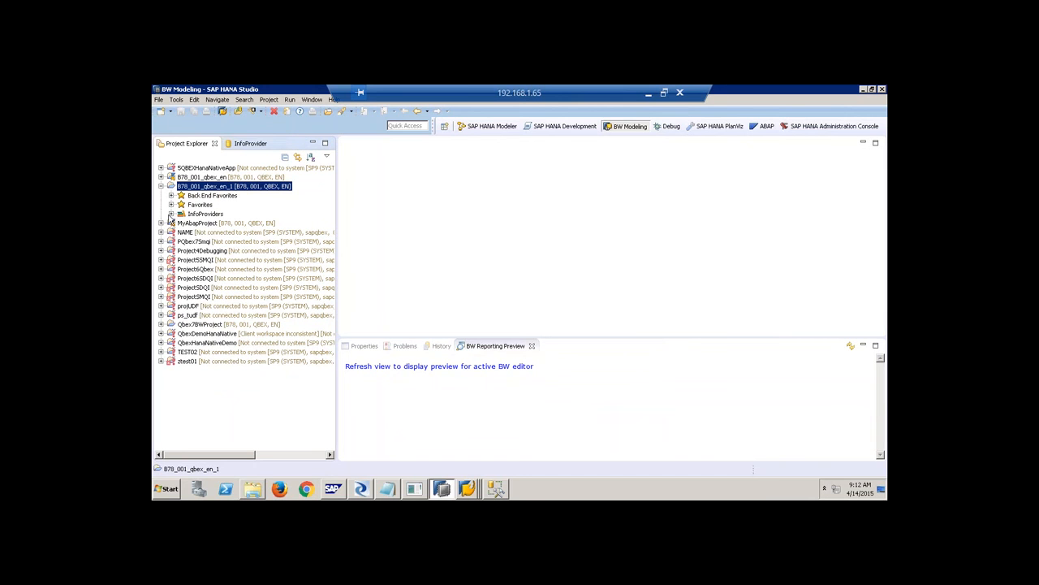
pyautogui.click(171, 213)
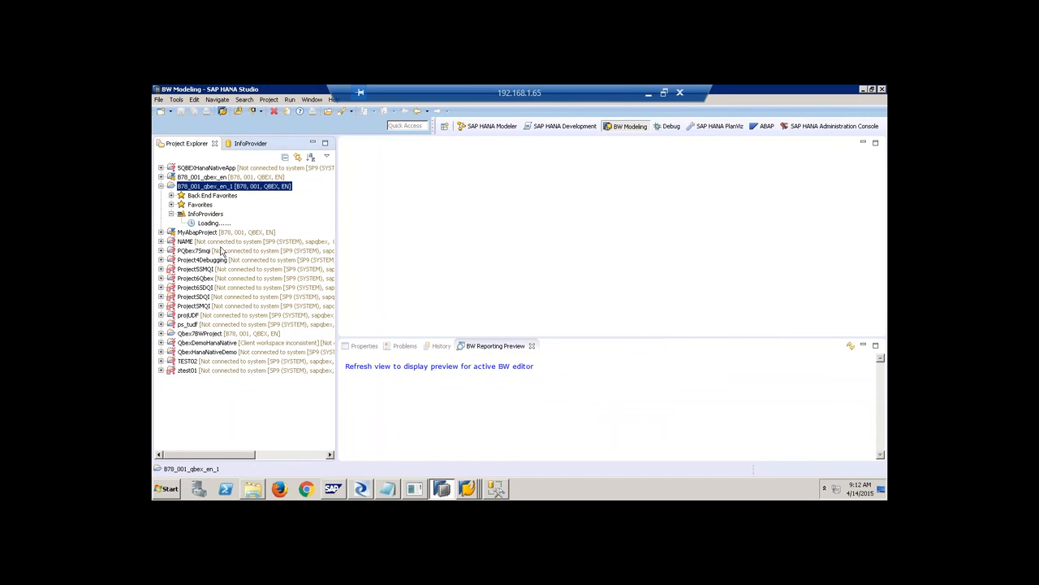
# Bring up SAP Logon 740 and check the BW74HANASP8 DEV system entry.
pyautogui.click(467, 490)
pyautogui.click(463, 421)
pyautogui.click(416, 197)
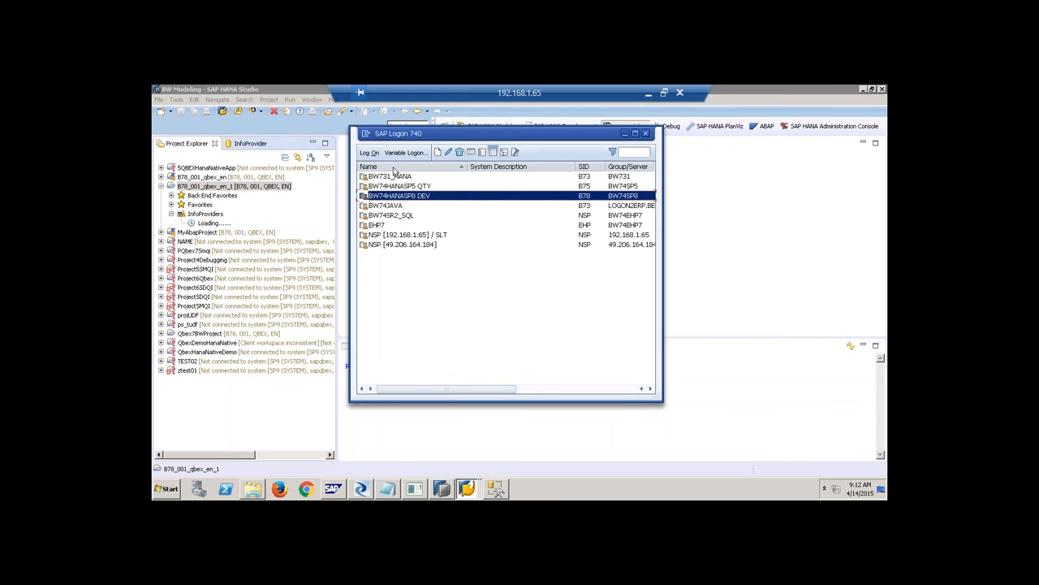
# Open the context menus of the InfoProviders folder and B78_001_qbex_en_1, then close without creating anything.
pyautogui.click(269, 212)
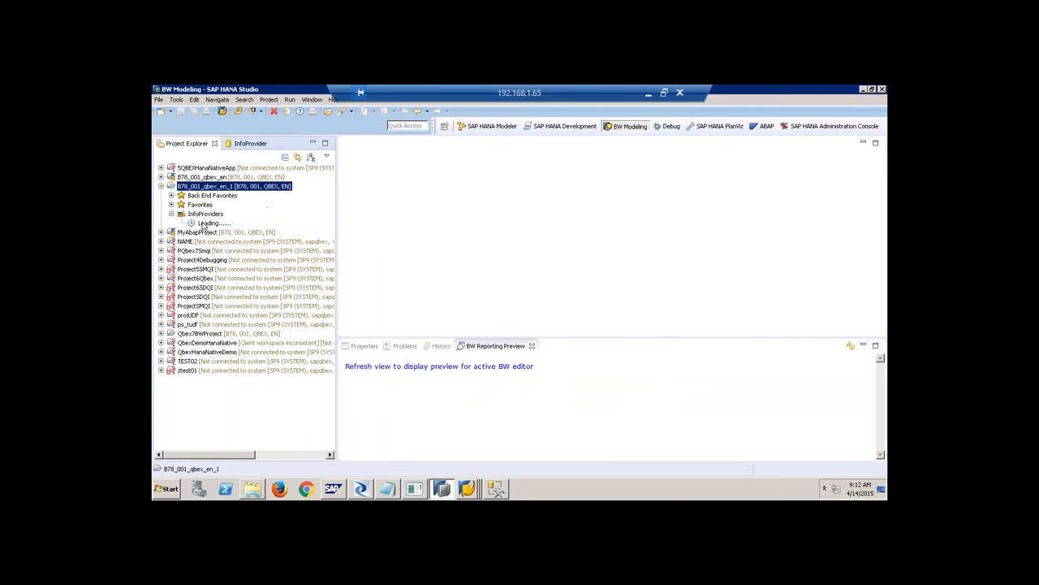
pyautogui.click(206, 214)
pyautogui.rightClick(208, 216)
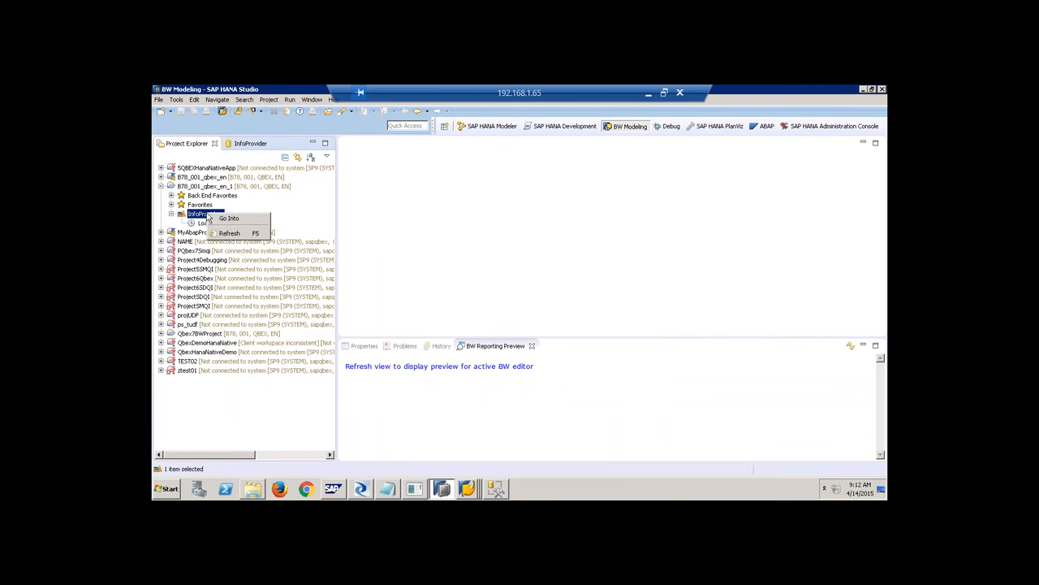
pyautogui.rightClick(220, 189)
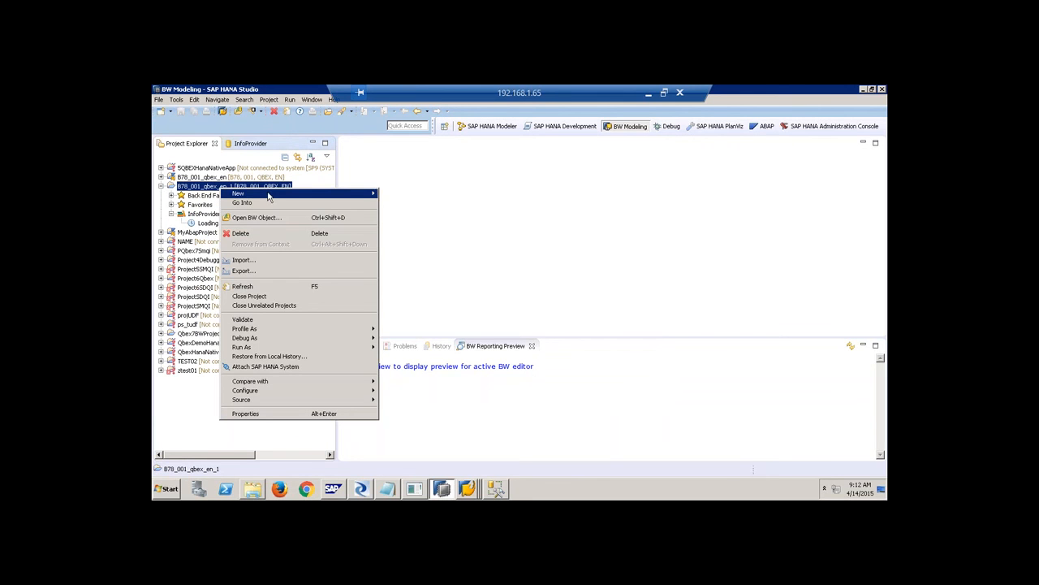
pyautogui.moveTo(269, 196)
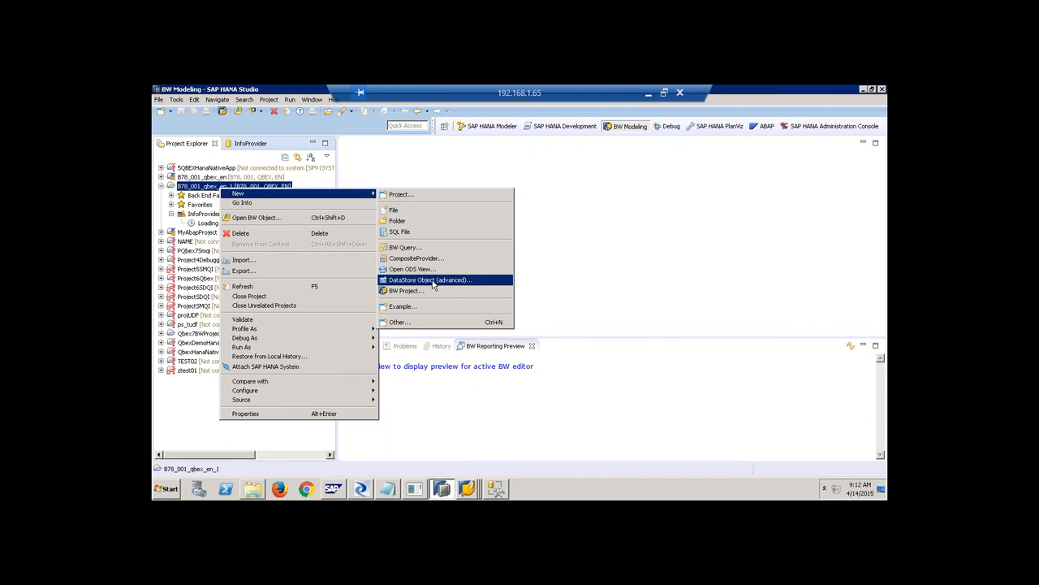
pyautogui.click(549, 210)
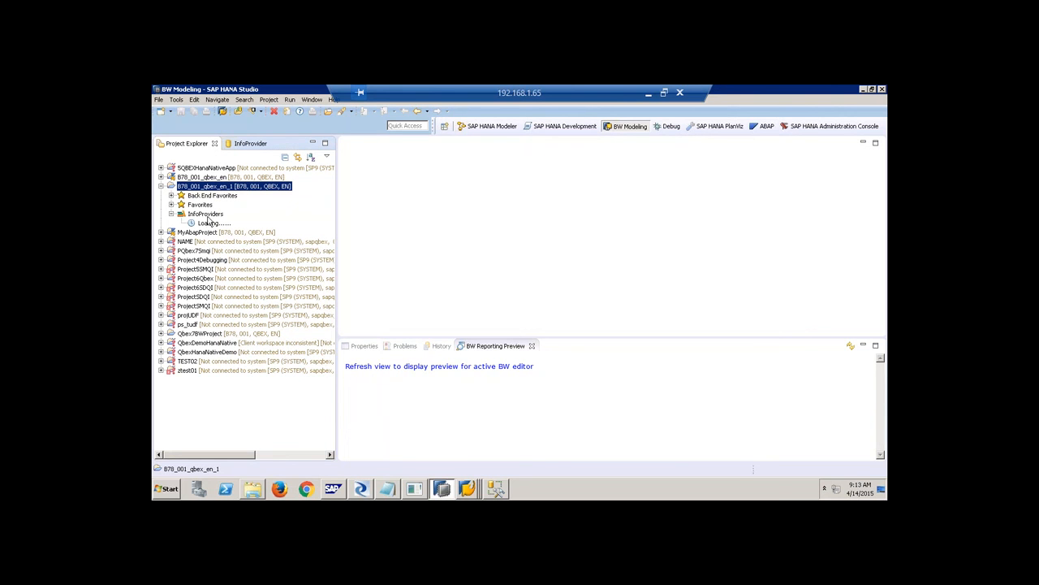
# Launch an embedded SAP GUI session for the Qbex7BWProject project.
pyautogui.click(223, 110)
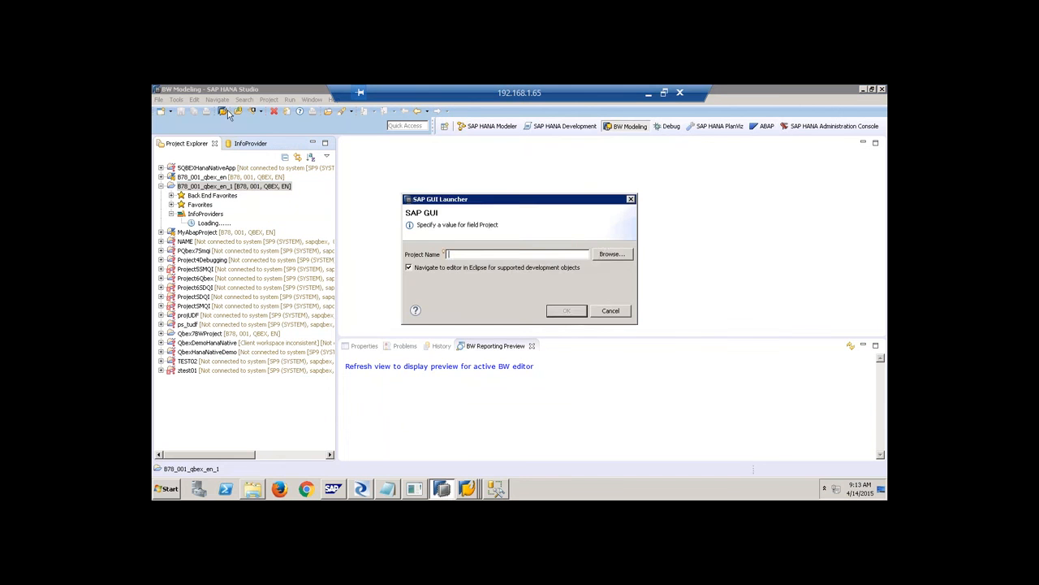
pyautogui.click(617, 254)
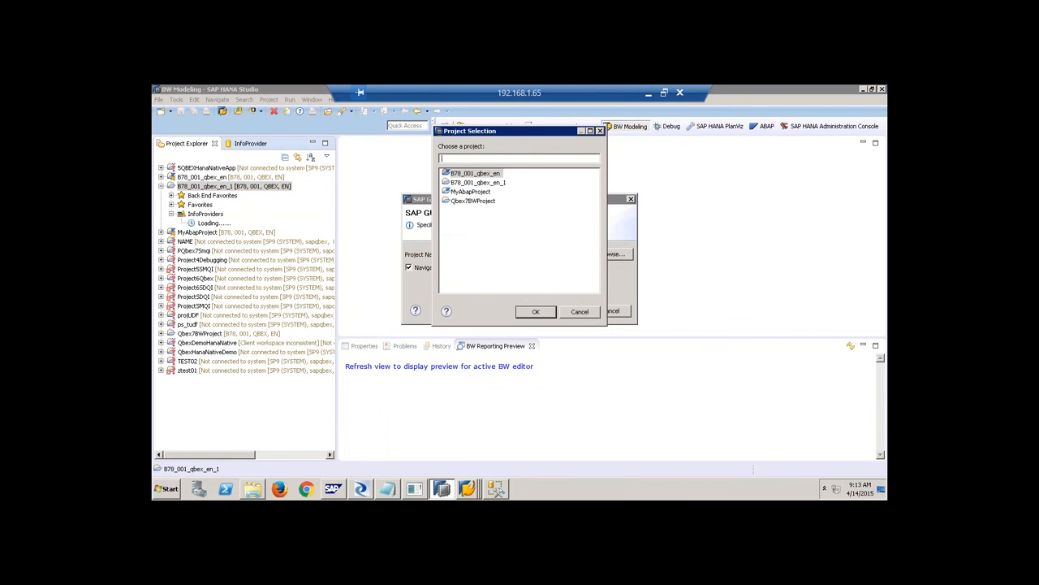
pyautogui.click(488, 200)
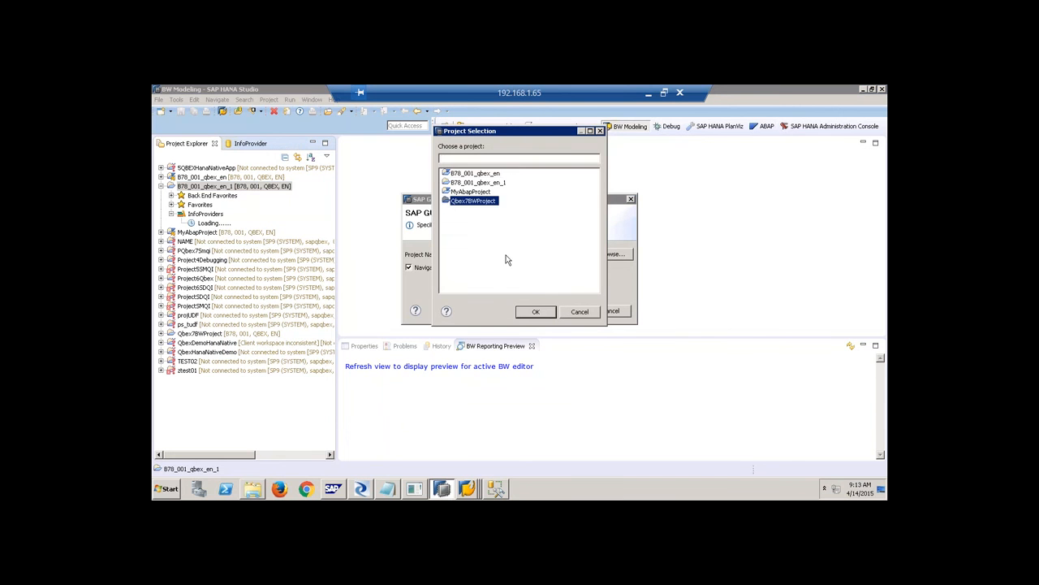
pyautogui.click(536, 313)
pyautogui.click(566, 311)
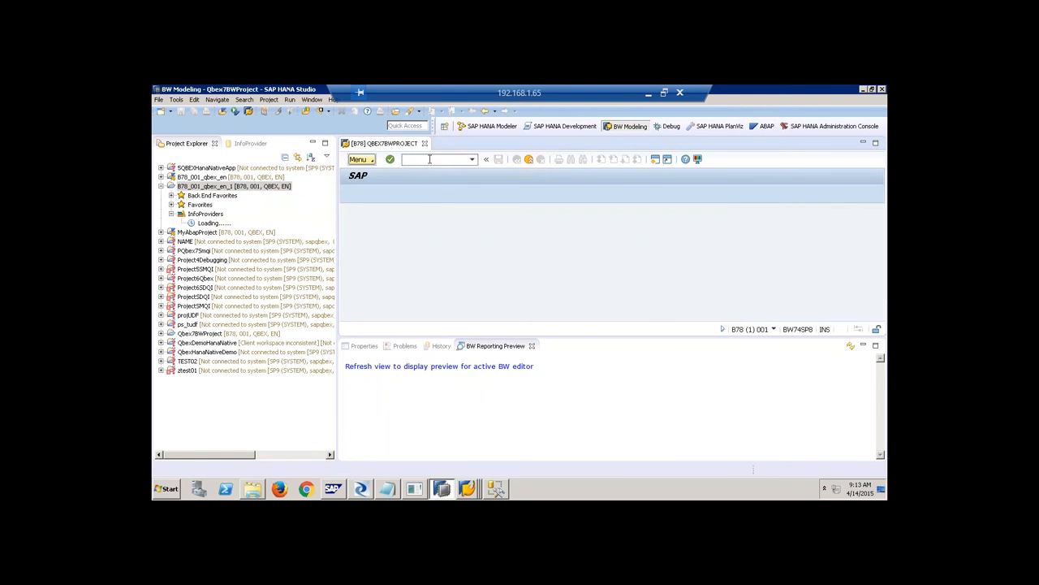
# Run /nrsa1 in the SAP GUI session and close the BW Reporting Preview view.
pyautogui.click(429, 158)
pyautogui.write('/nrsa1')
pyautogui.press('Return')
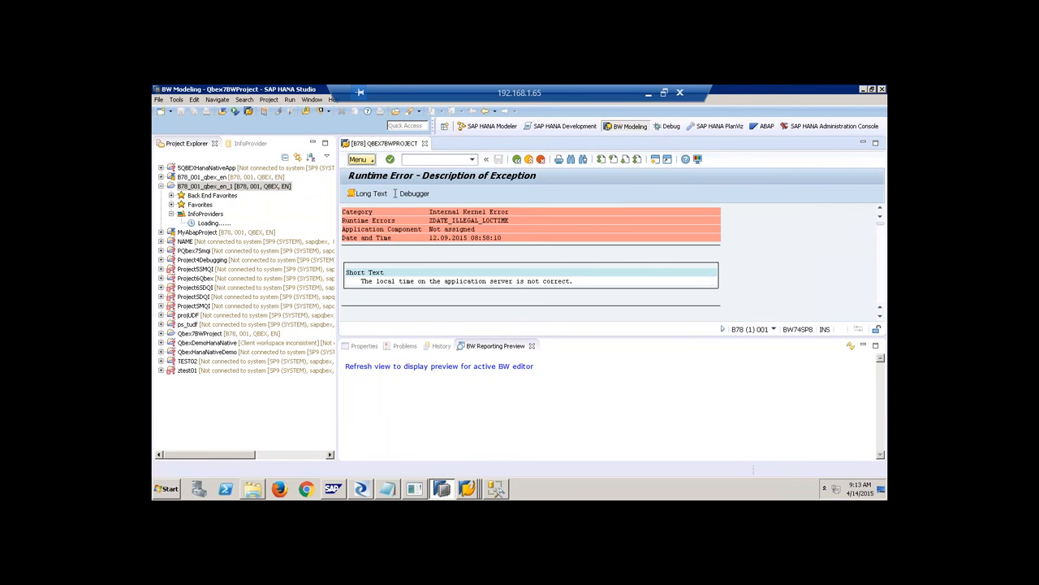
pyautogui.click(532, 346)
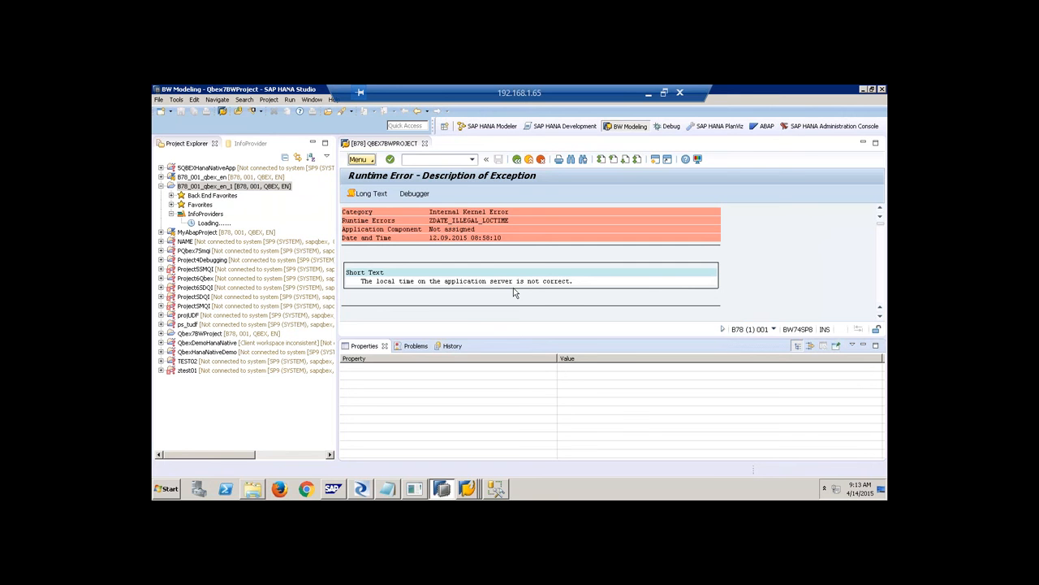
# Switch to the ABAP perspective, collapse B78_001_qbex_en_1, and cancel the MyAbapProject logon prompt.
pyautogui.click(765, 127)
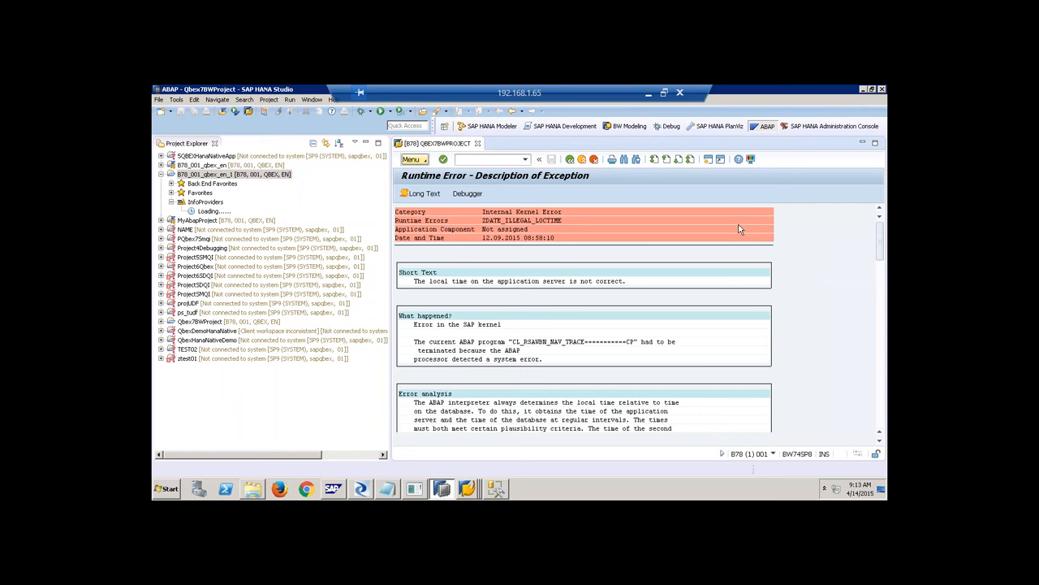
pyautogui.click(161, 174)
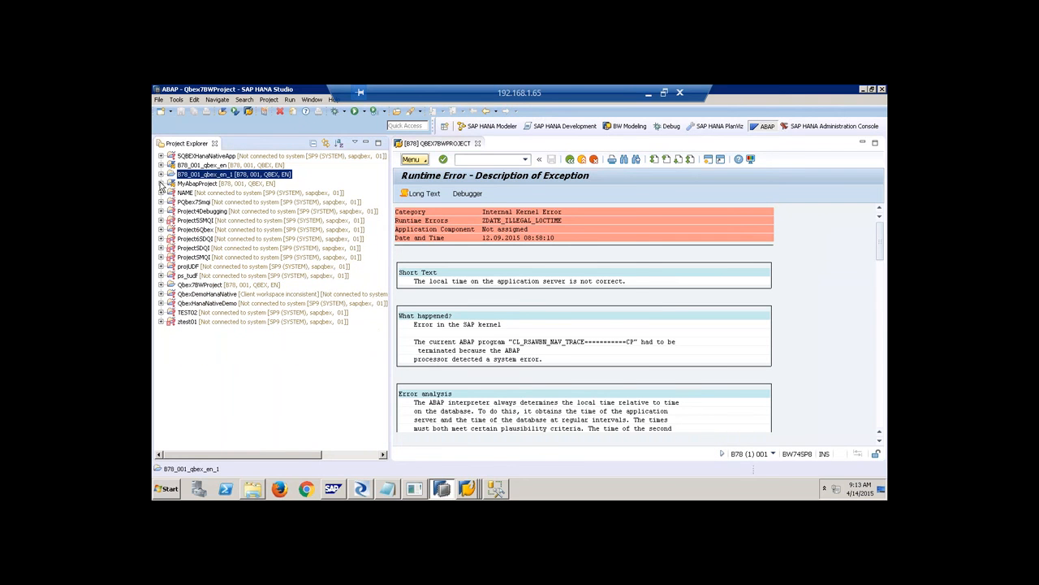
pyautogui.click(162, 184)
pyautogui.press('Escape')
# Log on to MyAbapProject by entering its password.
pyautogui.click(171, 112)
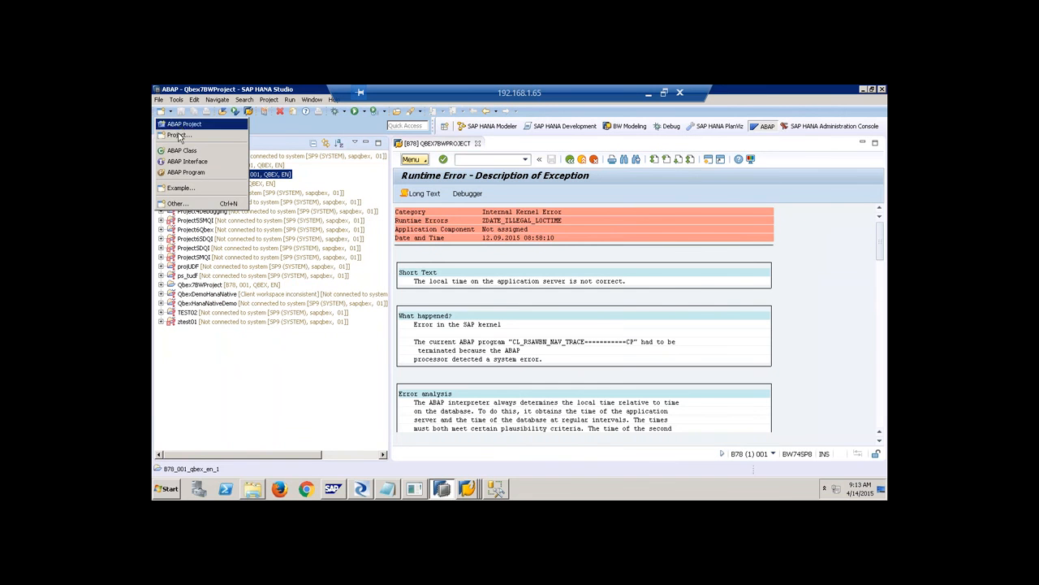
pyautogui.click(208, 339)
pyautogui.click(162, 184)
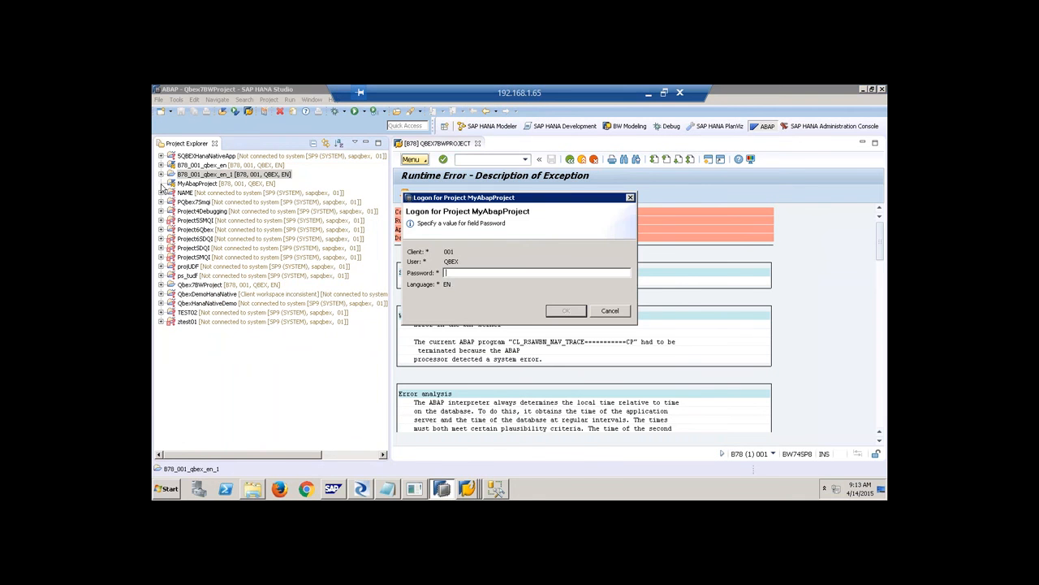
pyautogui.write('•••••••••••')
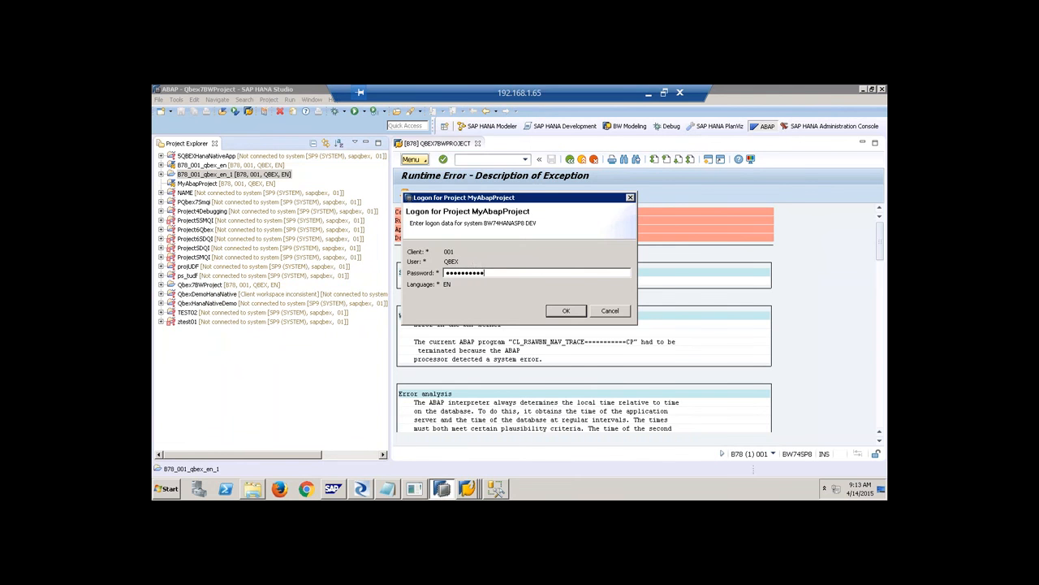
pyautogui.press('Return')
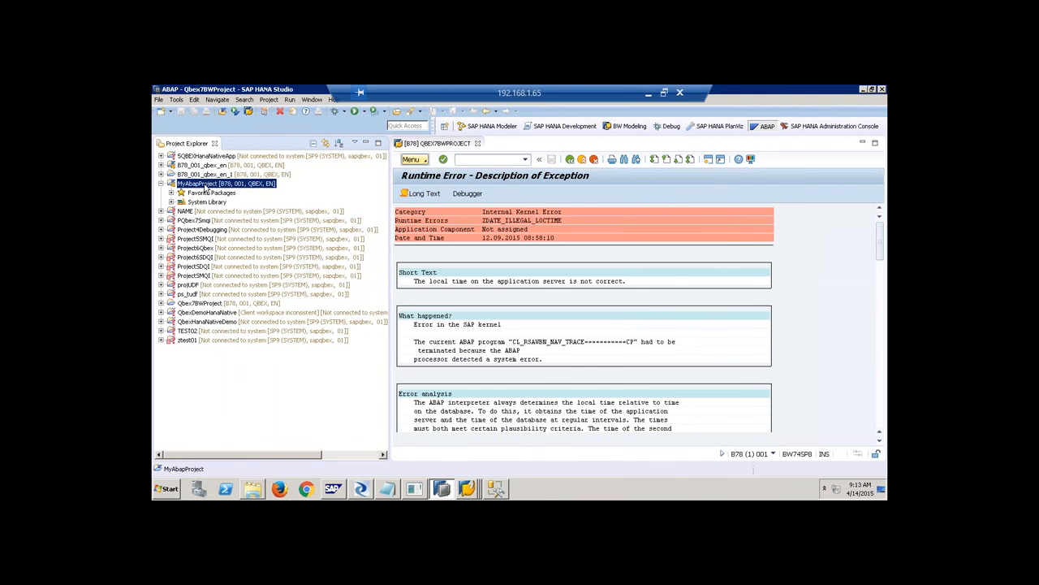
pyautogui.rightClick(206, 187)
pyautogui.click(180, 197)
# Start a new ABAP Repository Object in the $TMP - QBEX favorite package.
pyautogui.click(170, 193)
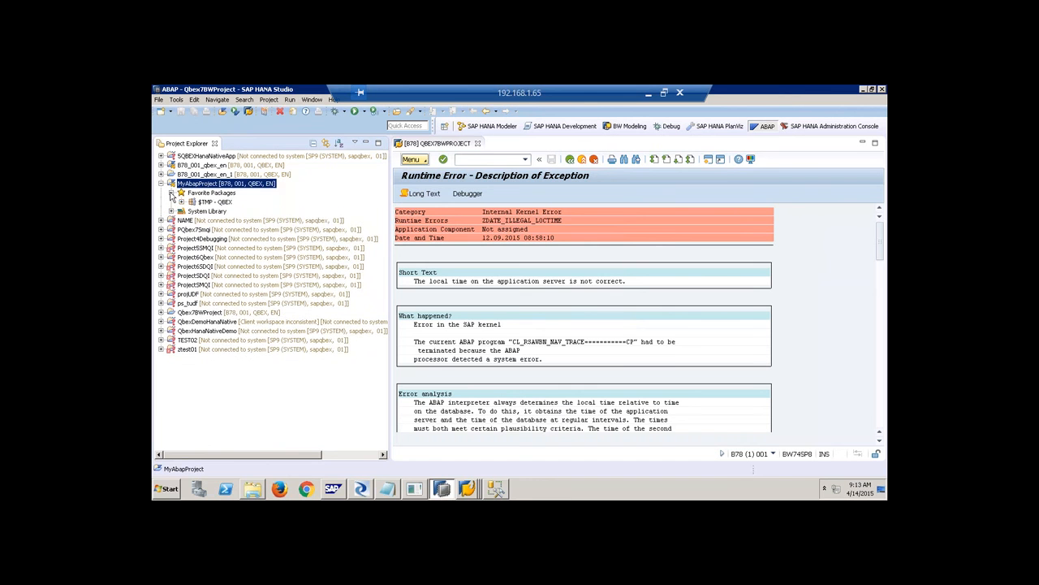
pyautogui.click(215, 203)
pyautogui.rightClick(218, 208)
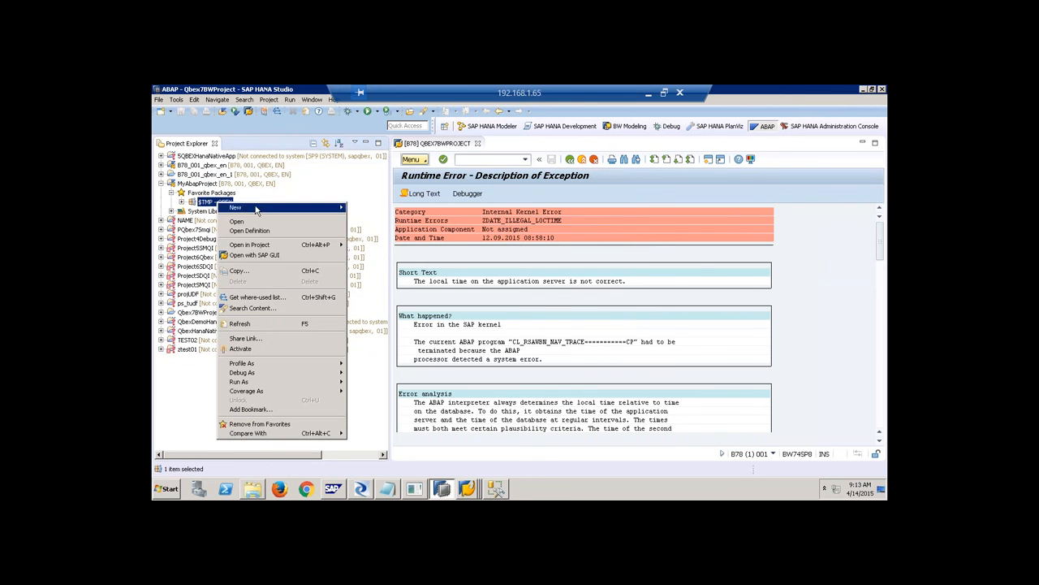
pyautogui.moveTo(252, 208)
pyautogui.click(400, 248)
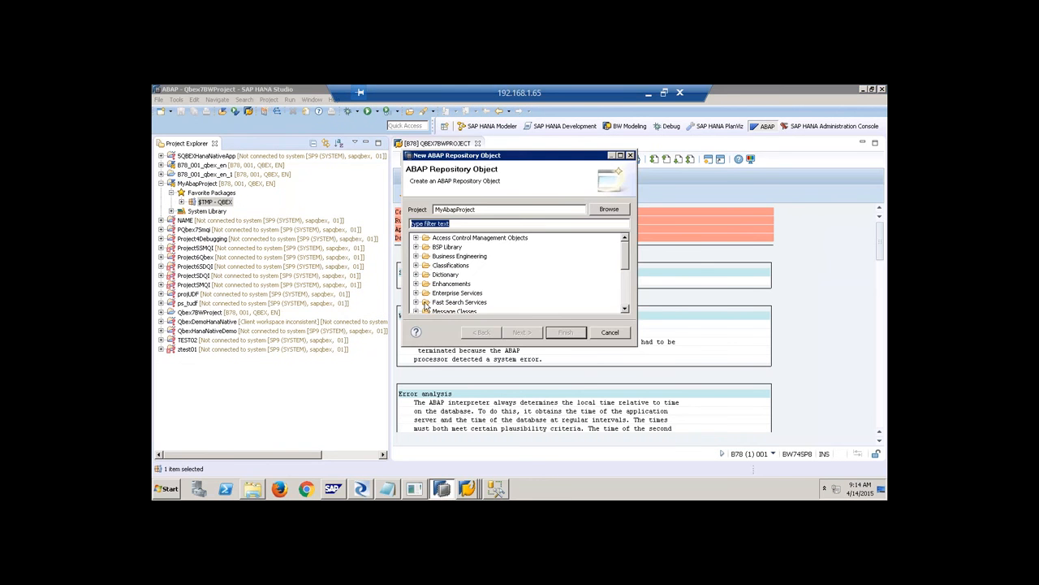
# Browse Dictionary and Source Library types (Program, Function Group, Class, Include), then cancel.
pyautogui.click(416, 275)
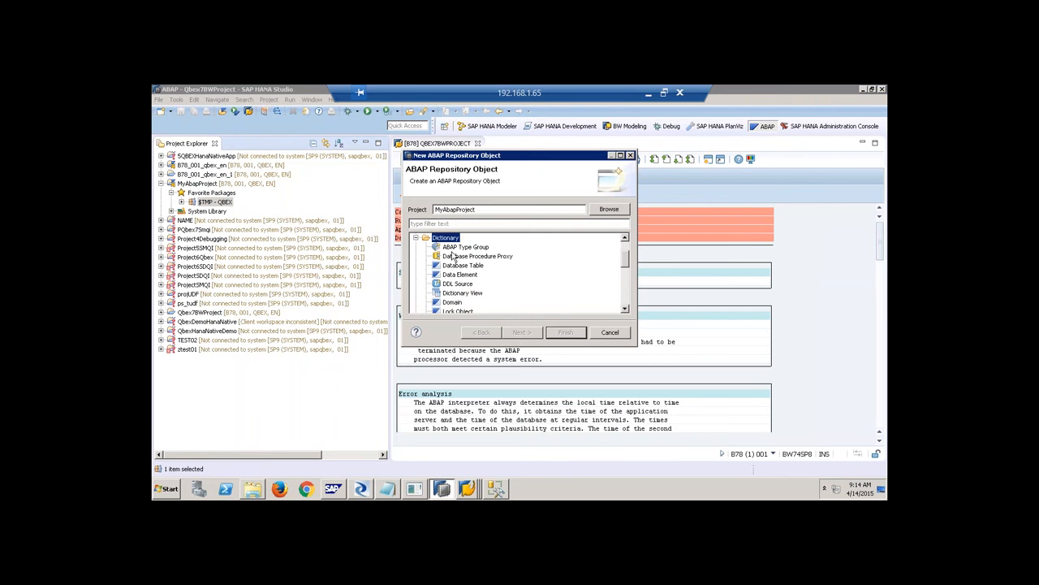
pyautogui.moveTo(626, 262); pyautogui.dragTo(629, 302)
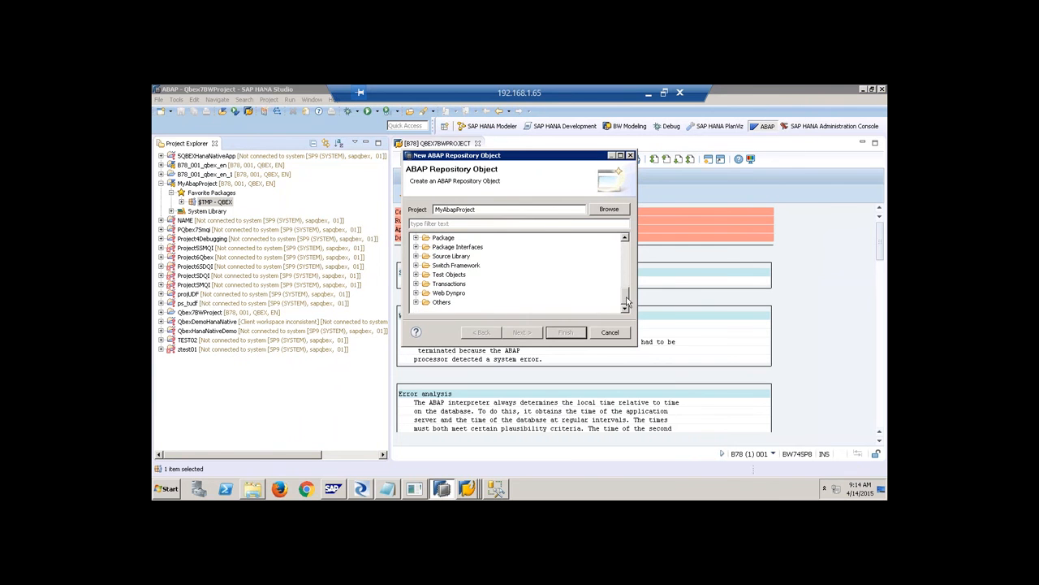
pyautogui.click(416, 256)
pyautogui.click(471, 302)
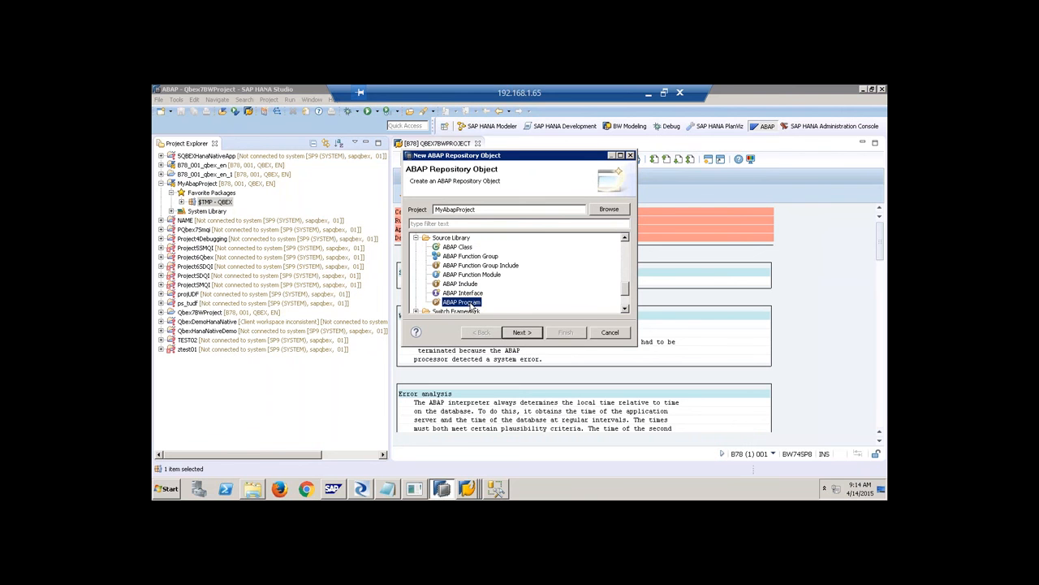
pyautogui.click(479, 257)
pyautogui.click(459, 249)
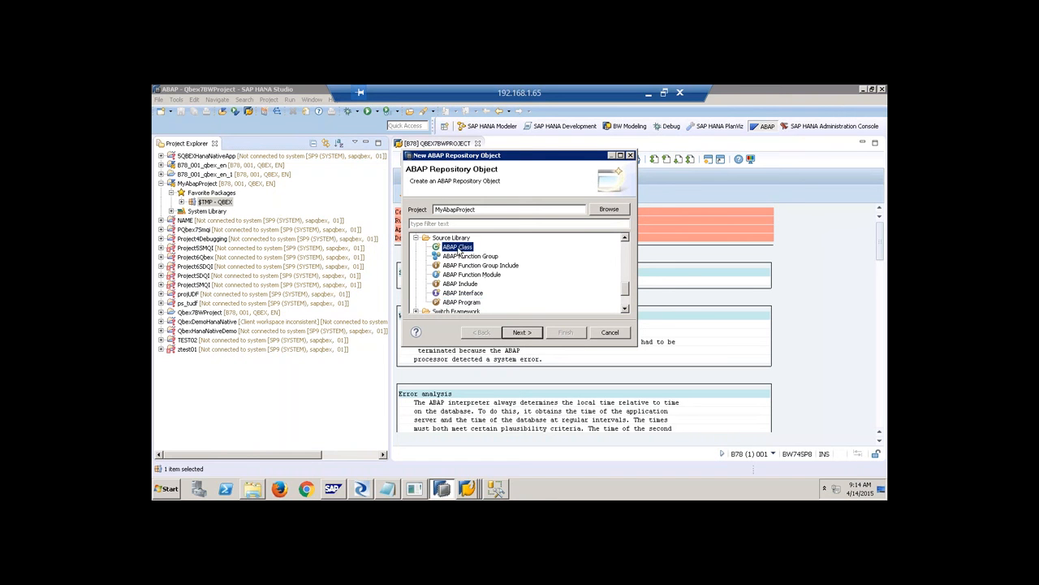
pyautogui.click(462, 284)
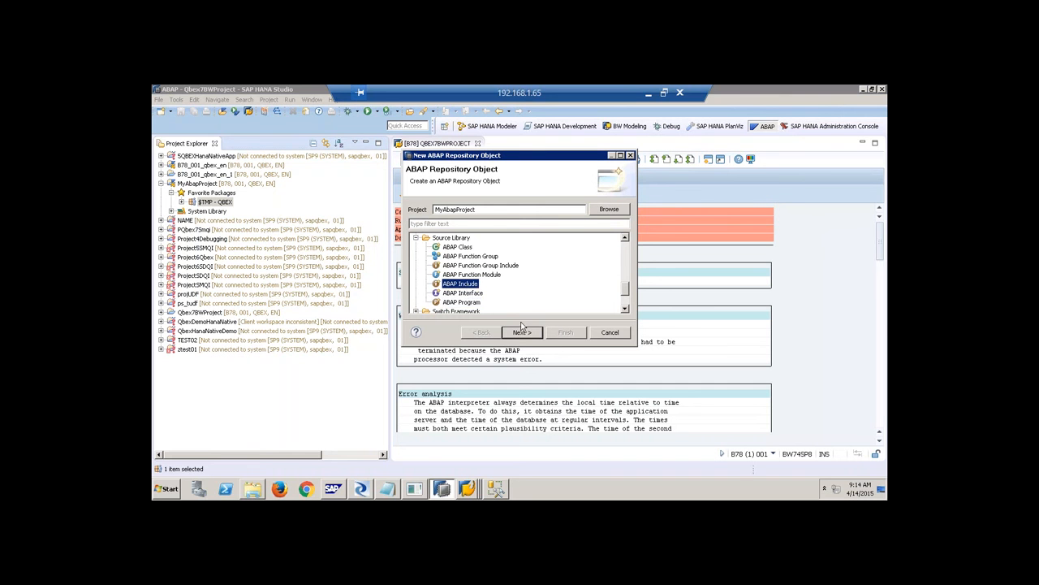
pyautogui.click(609, 333)
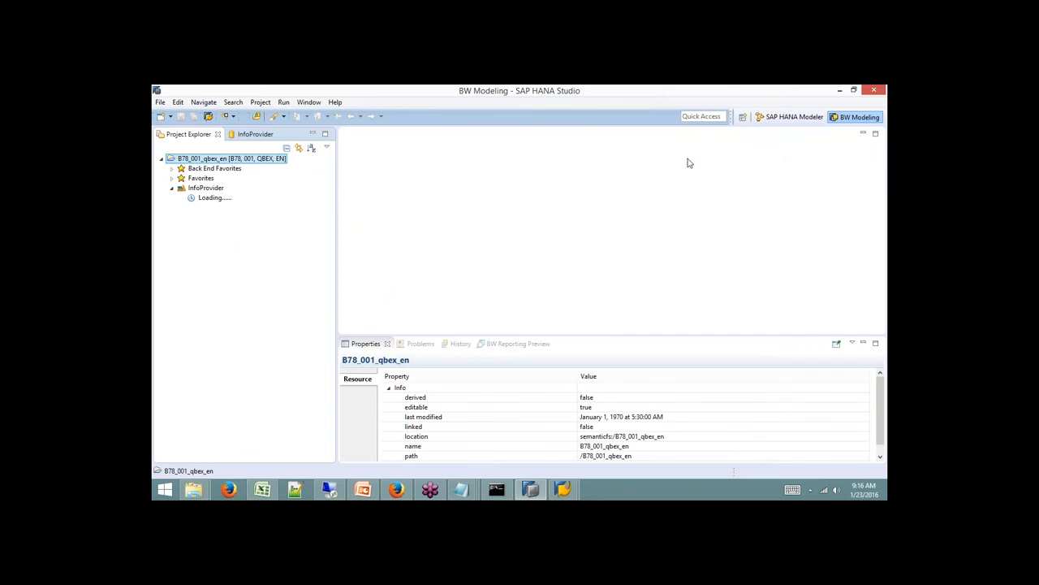
# Switch to the SAP HANA Development perspective.
pyautogui.click(742, 116)
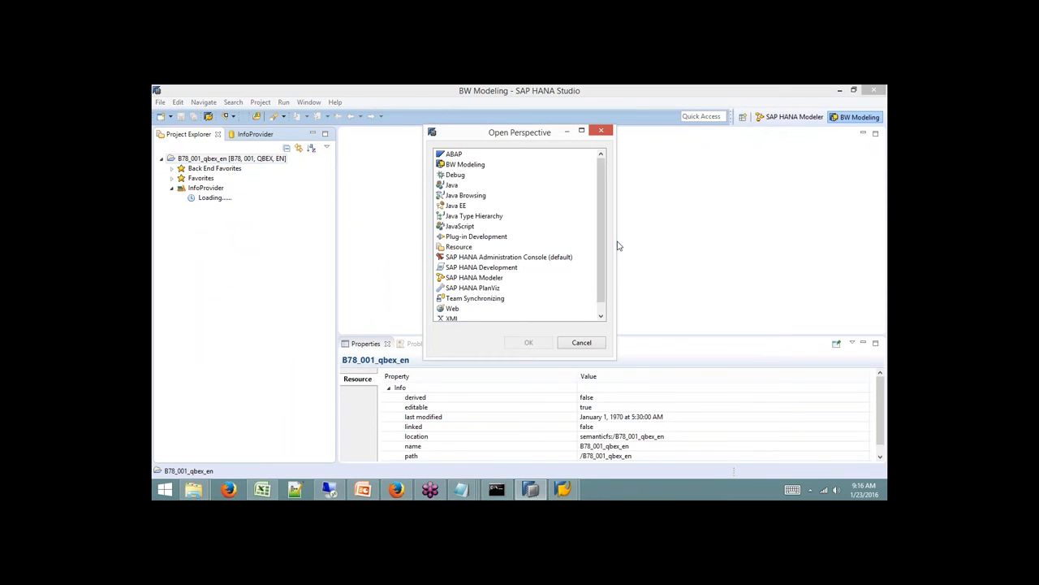
pyautogui.click(487, 268)
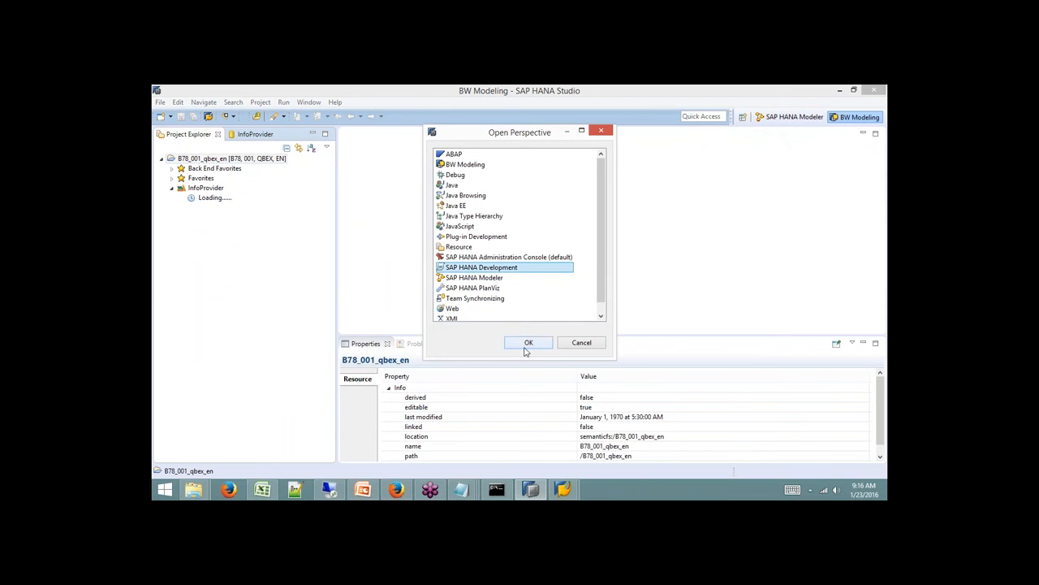
pyautogui.click(526, 343)
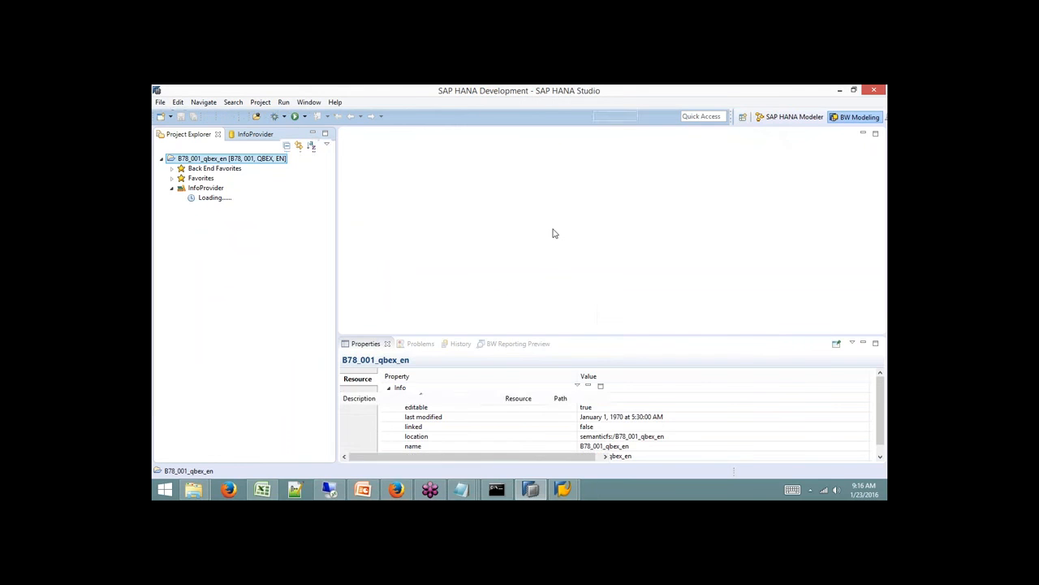
# Delete the B78_001_qbex_en project from the workspace.
pyautogui.rightClick(196, 160)
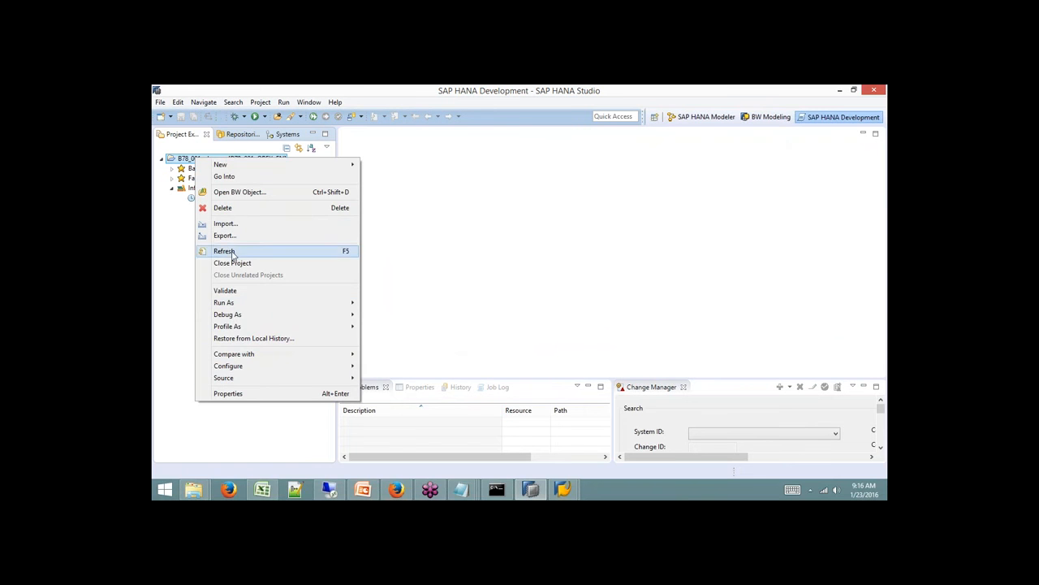
pyautogui.click(222, 207)
pyautogui.click(574, 314)
# Look through the Systems, Repositories and Project Explorer views, ending on Systems.
pyautogui.click(278, 135)
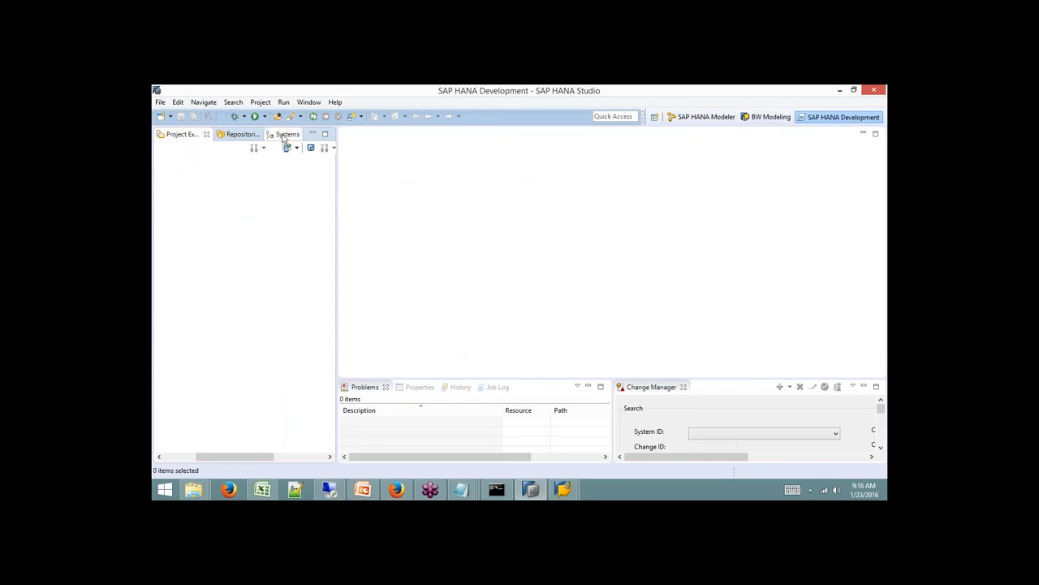
pyautogui.click(184, 457)
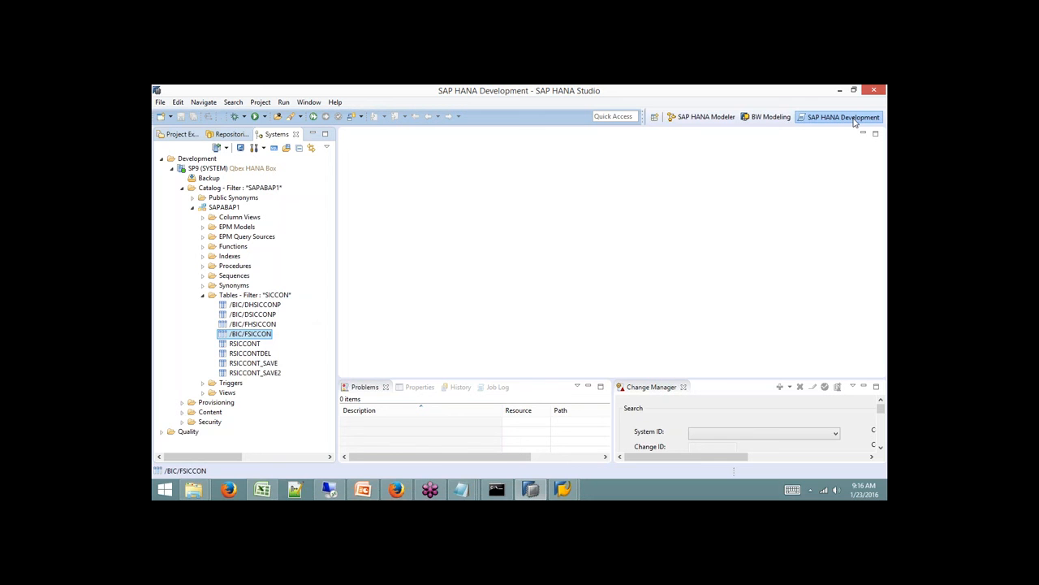
pyautogui.click(171, 168)
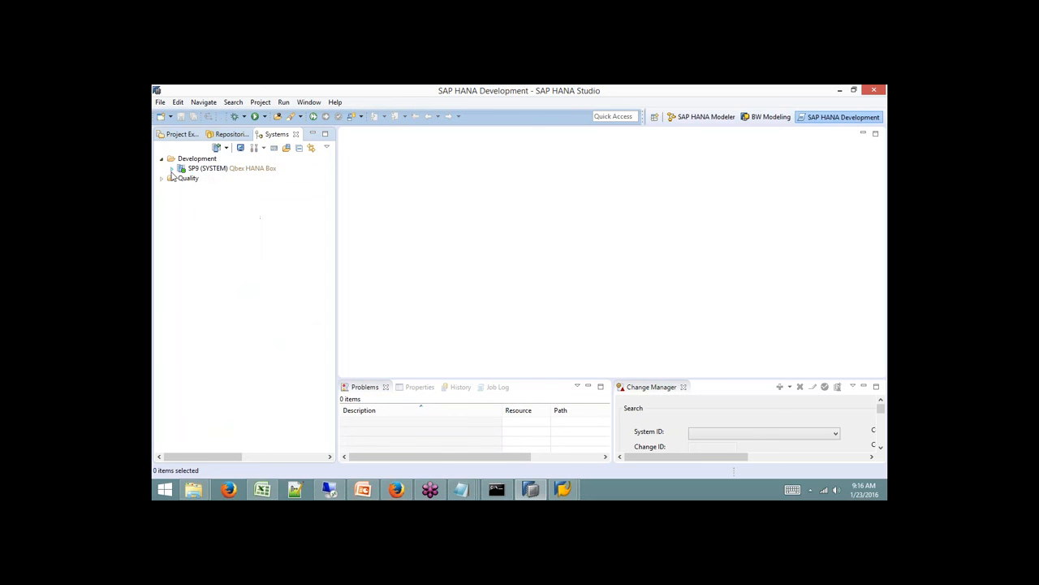
pyautogui.click(231, 135)
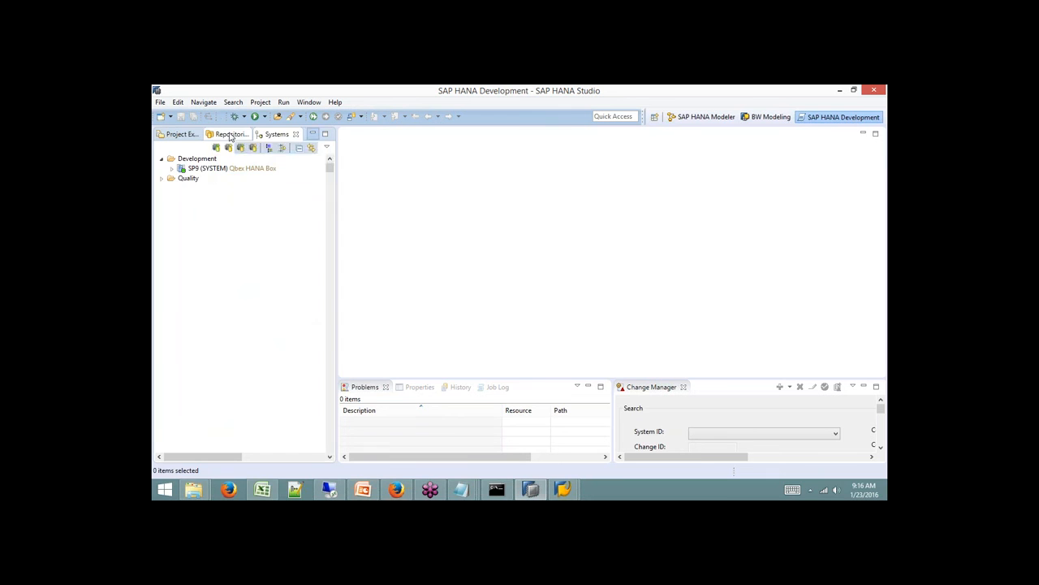
pyautogui.click(182, 135)
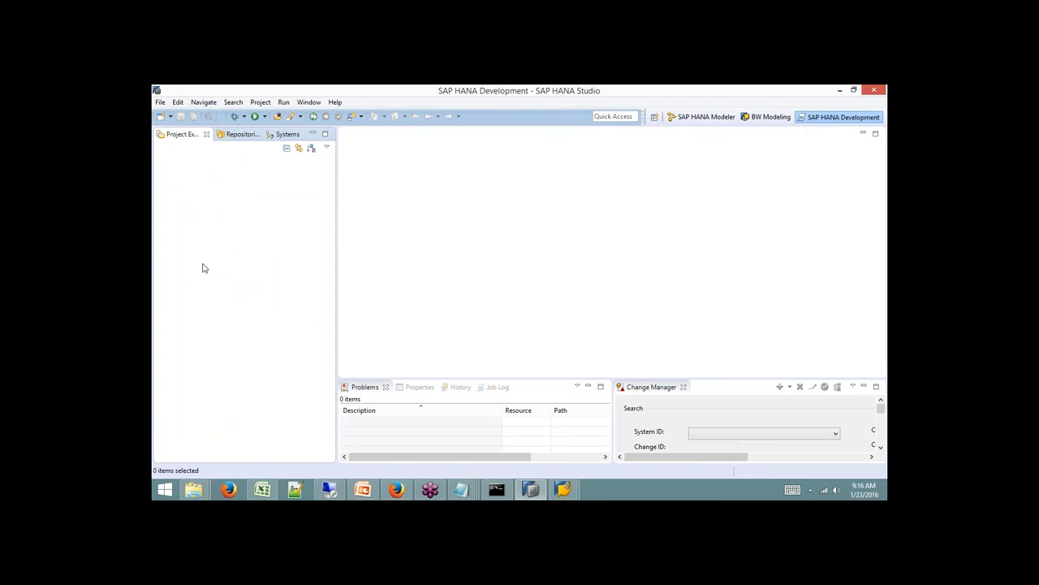
pyautogui.click(284, 134)
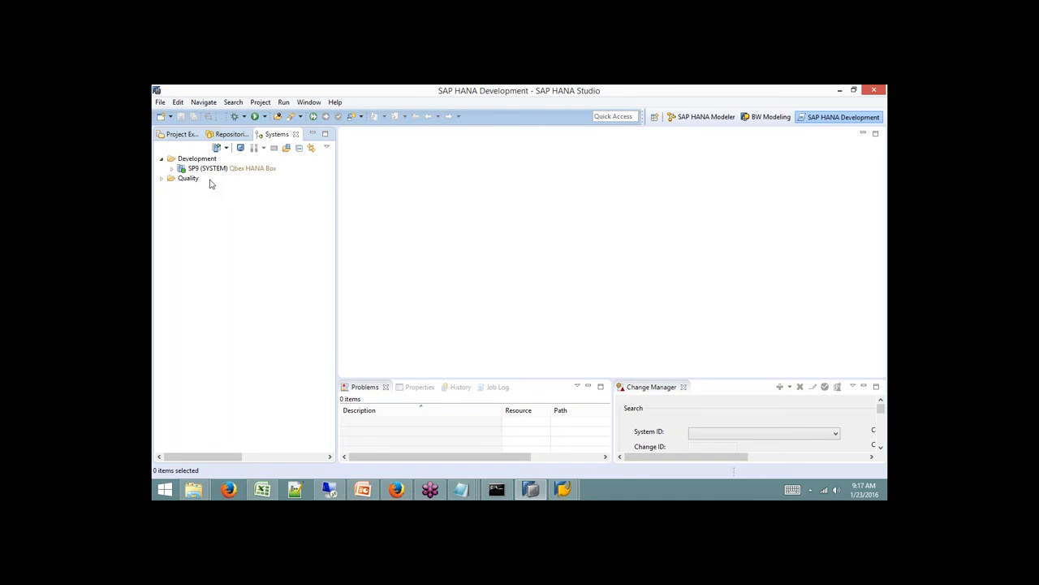
# Show the Repositories view with its Development and Quality system folders.
pyautogui.click(220, 135)
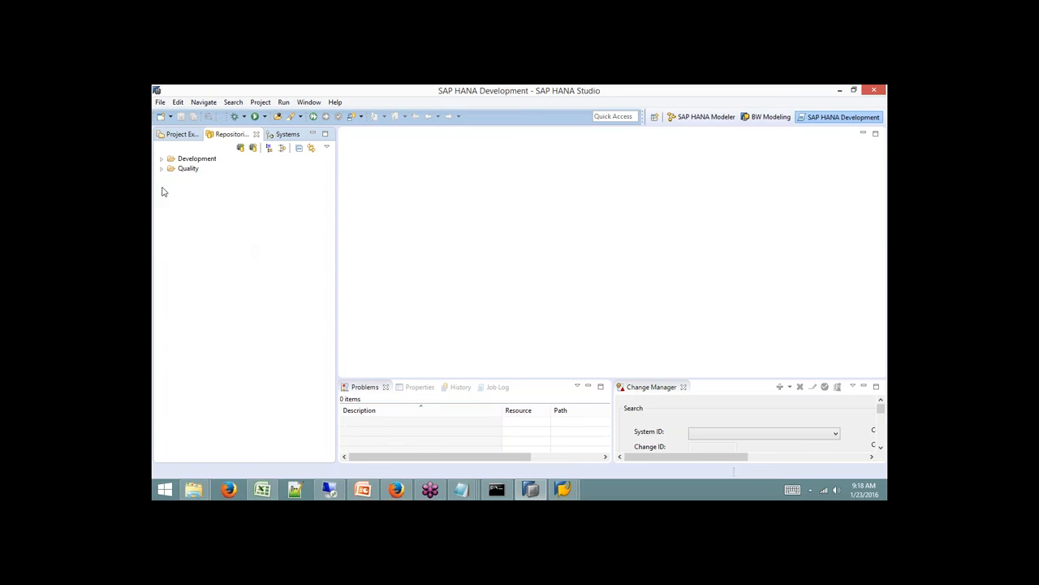
# Expand SP9 under Development, then minimize all open windows to reach the desktop.
pyautogui.click(163, 160)
pyautogui.click(172, 169)
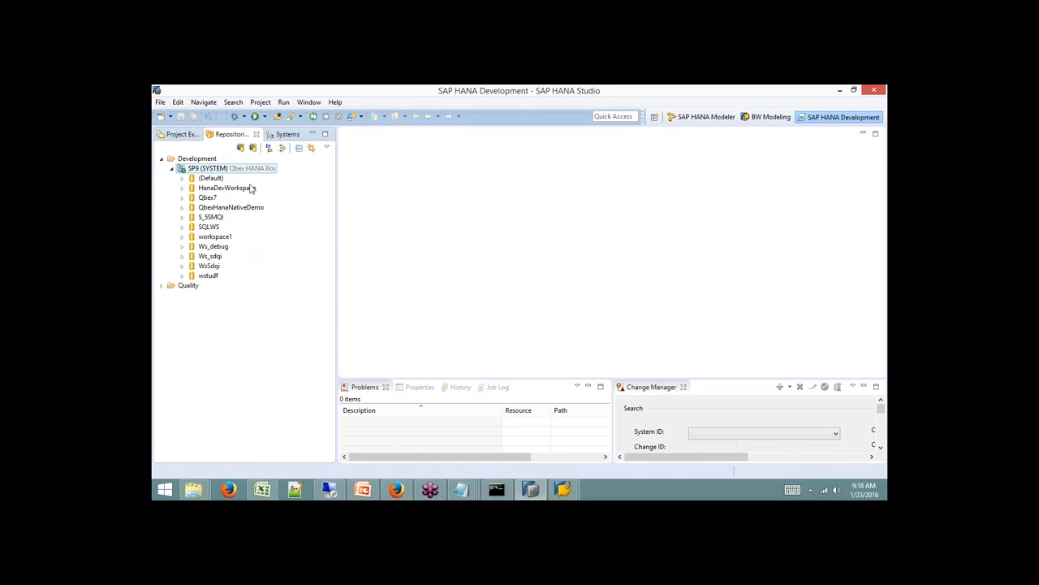
pyautogui.click(839, 90)
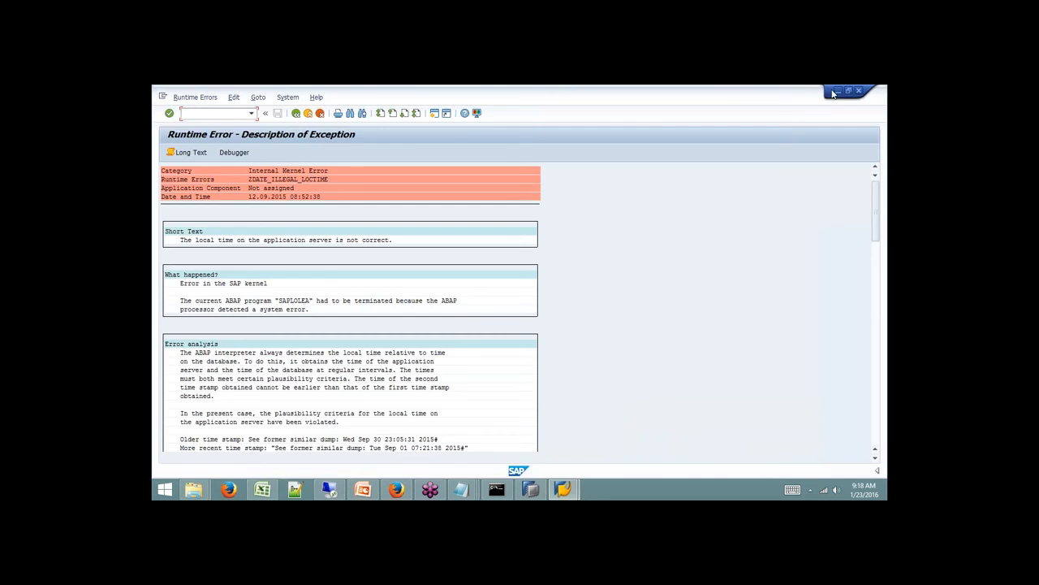
pyautogui.click(839, 90)
pyautogui.click(708, 118)
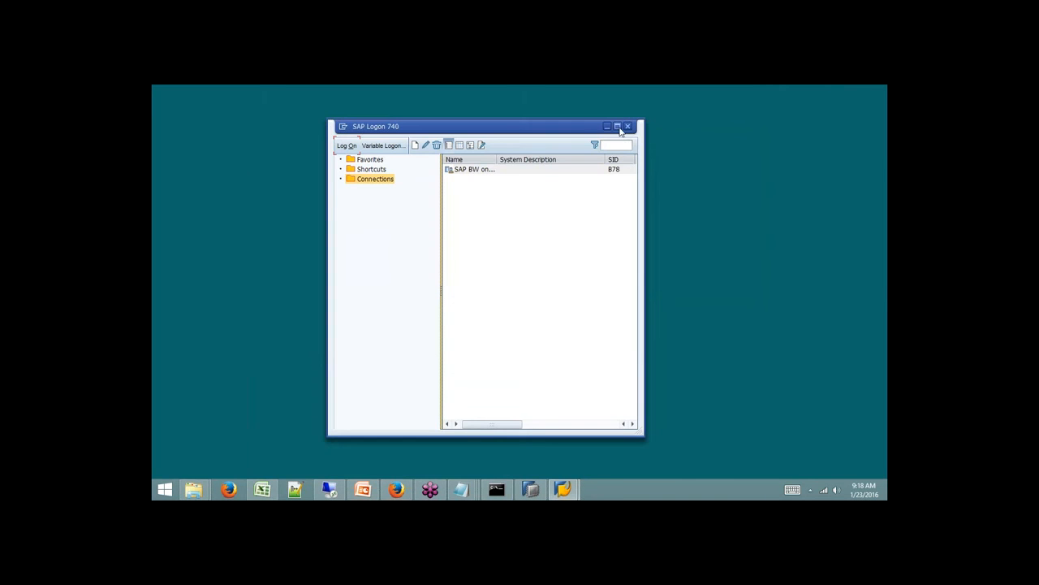
pyautogui.click(606, 126)
# Make the desktop icons visible again.
pyautogui.rightClick(654, 136)
pyautogui.moveTo(626, 137)
pyautogui.click(467, 206)
# Create a desktop folder named 'Batch 8 Native Development' and return to SAP HANA Studio.
pyautogui.rightClick(674, 141)
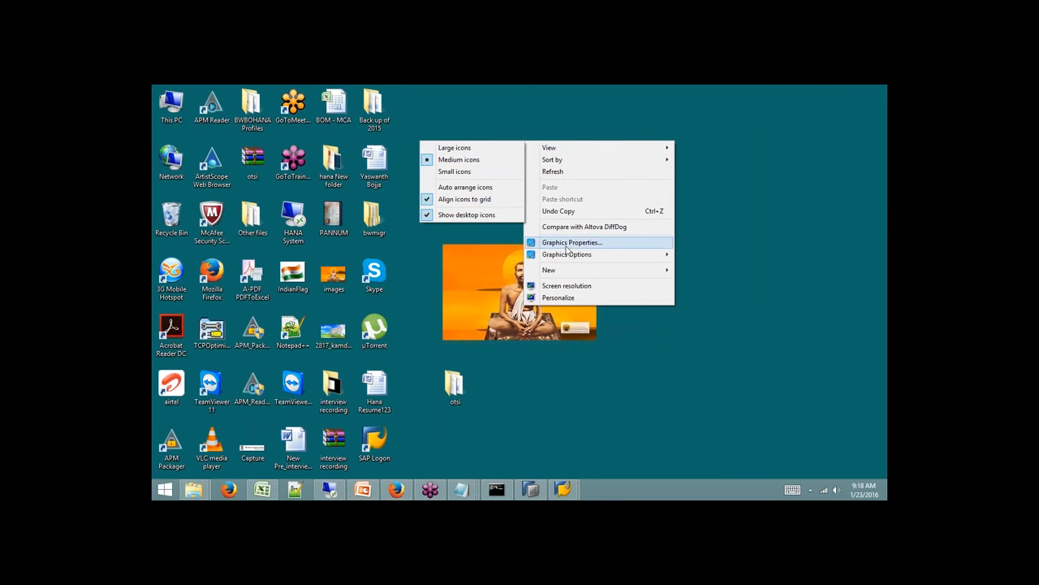
pyautogui.moveTo(573, 272)
pyautogui.click(485, 270)
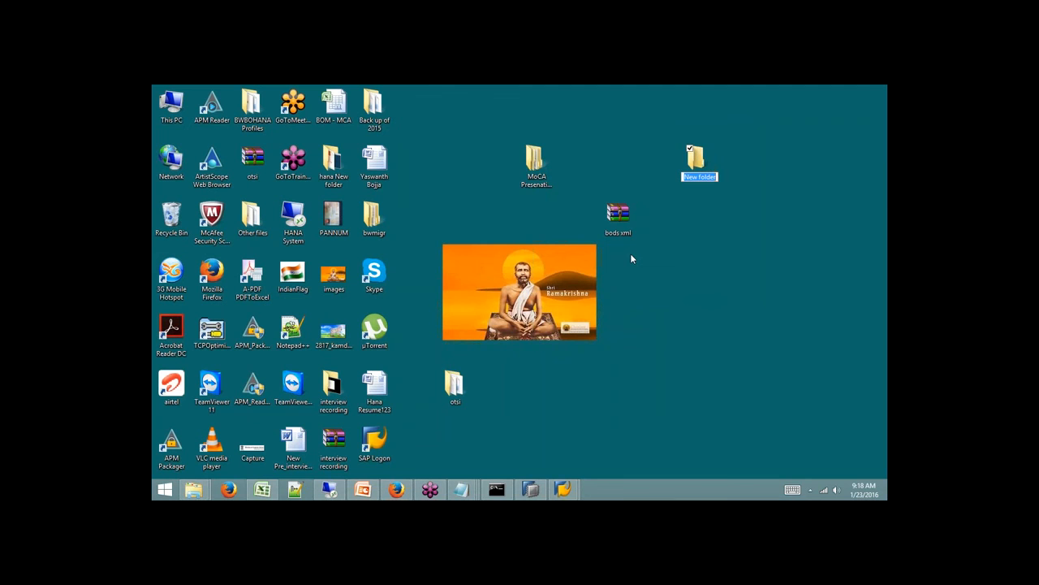
pyautogui.write('Batch 8 Native Development')
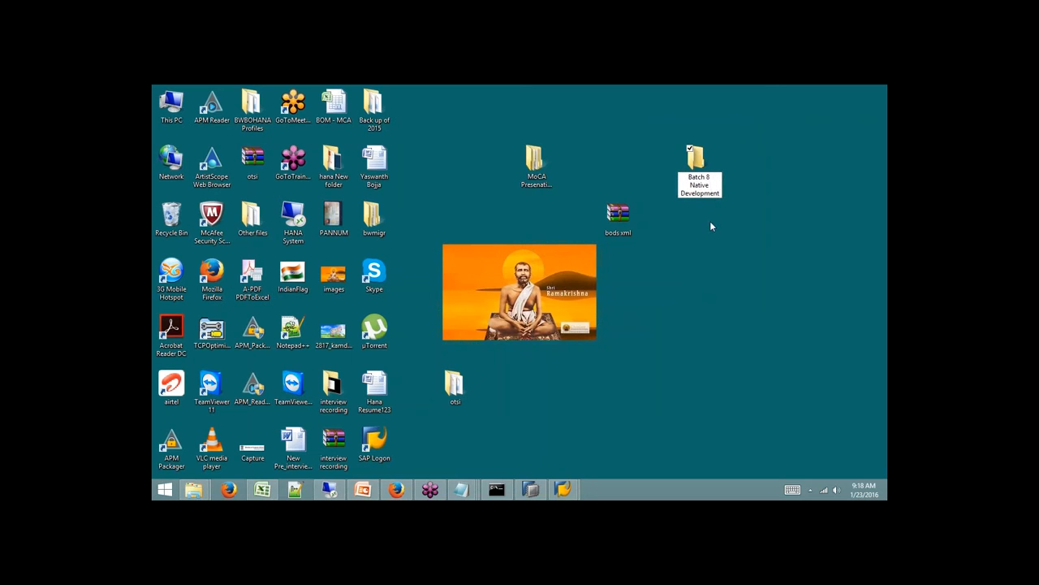
pyautogui.press('Return')
pyautogui.click(703, 189)
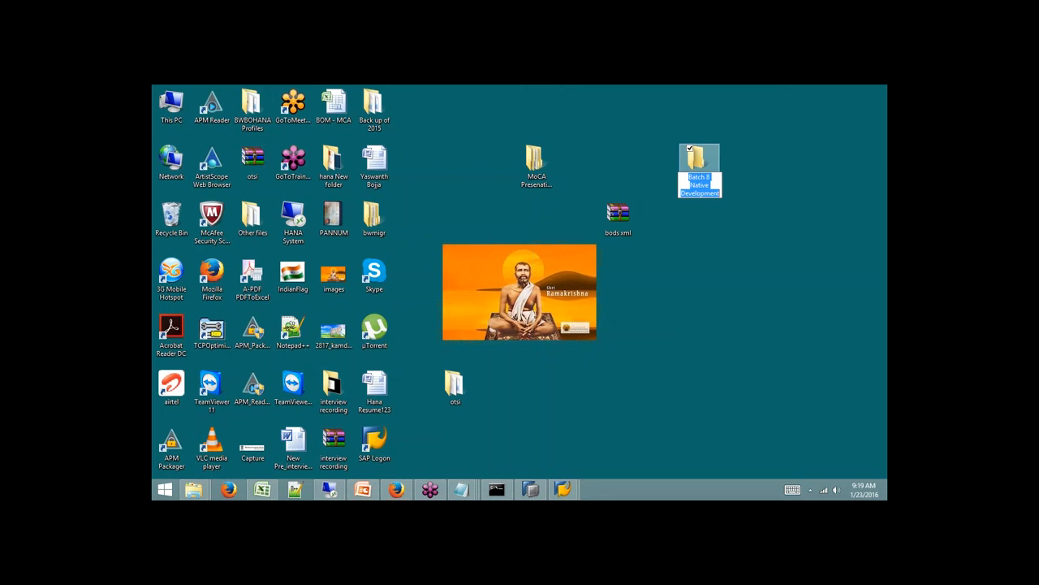
pyautogui.press('Return')
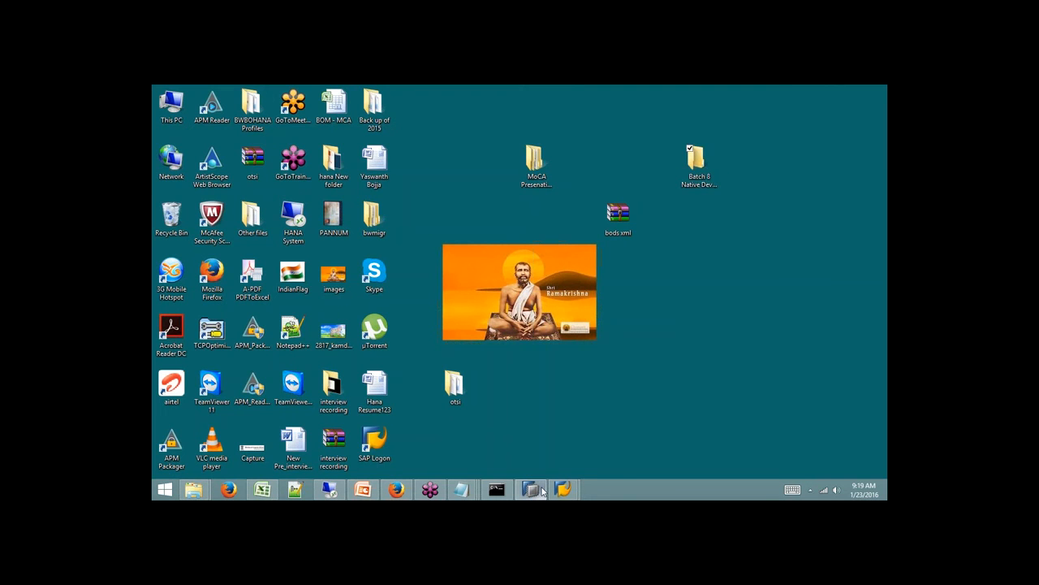
pyautogui.click(538, 491)
# Create repository workspace Batch8 on SP9 rooted in the Batch 8 Native Development folder.
pyautogui.rightClick(229, 171)
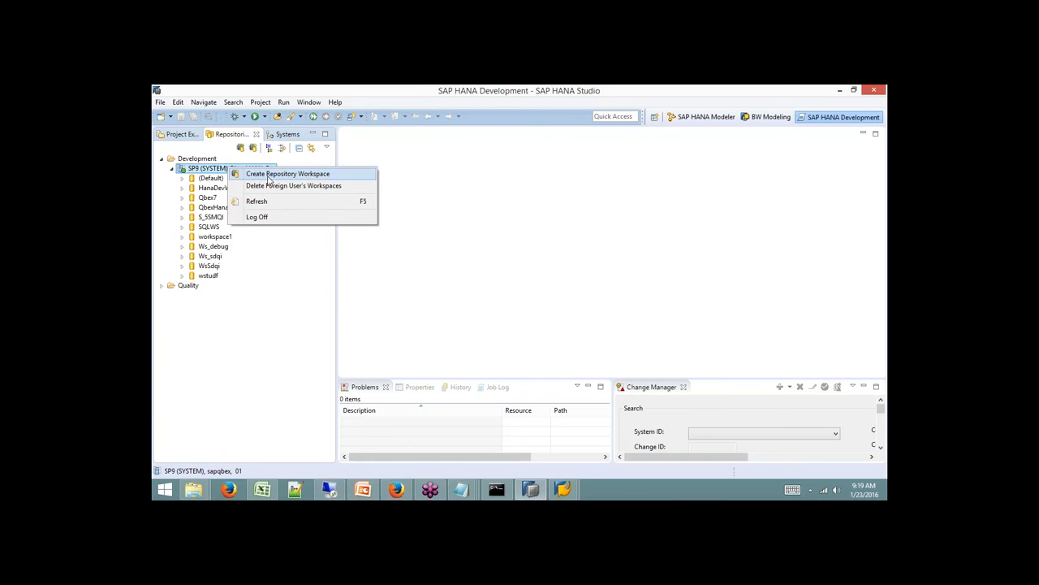
pyautogui.click(268, 174)
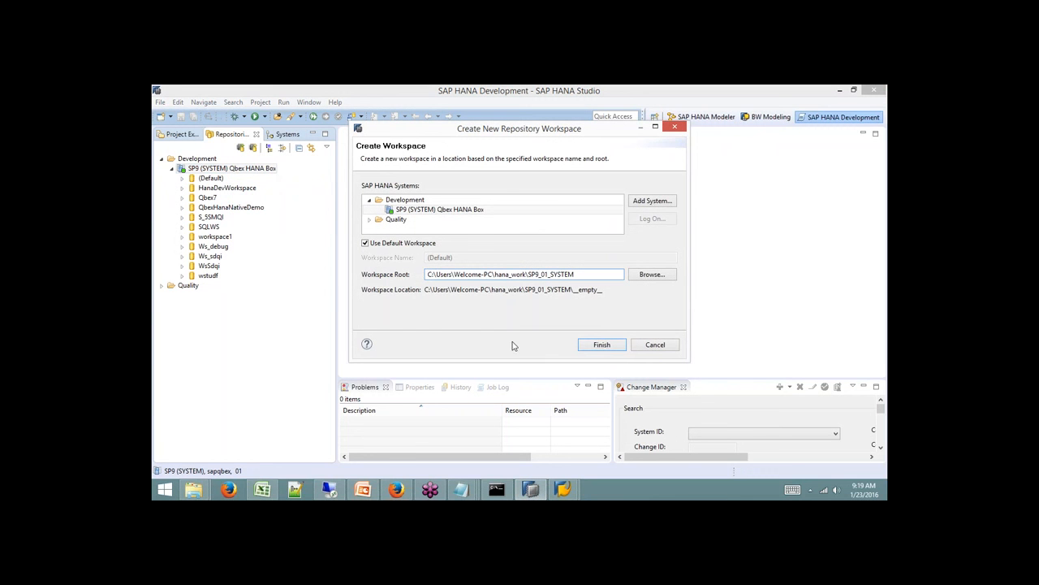
pyautogui.click(405, 244)
pyautogui.doubleClick(487, 258)
pyautogui.write('Batch8')
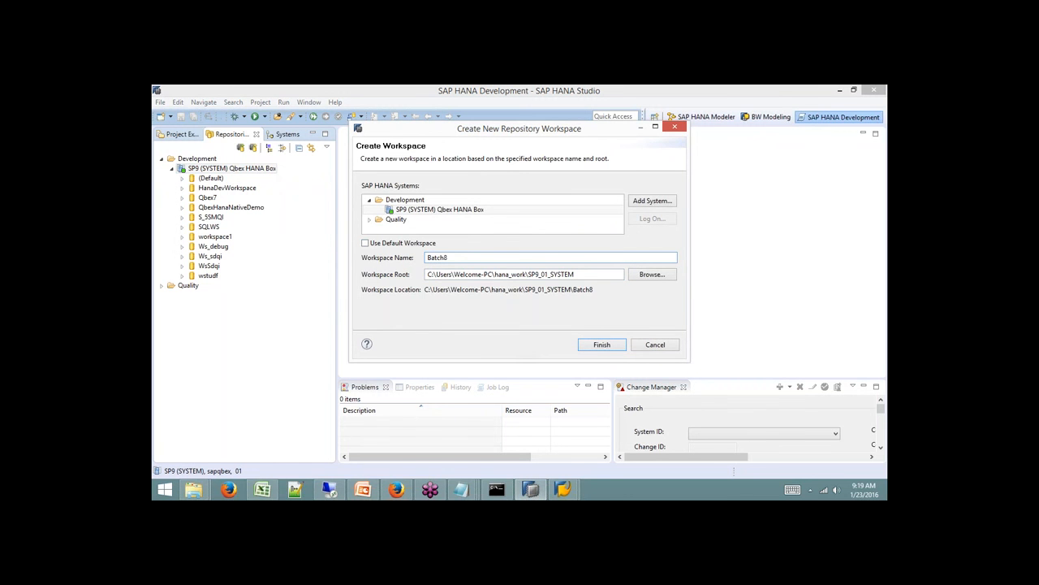
pyautogui.click(652, 275)
pyautogui.moveTo(596, 268); pyautogui.dragTo(594, 288)
pyautogui.click(520, 258)
pyautogui.click(533, 353)
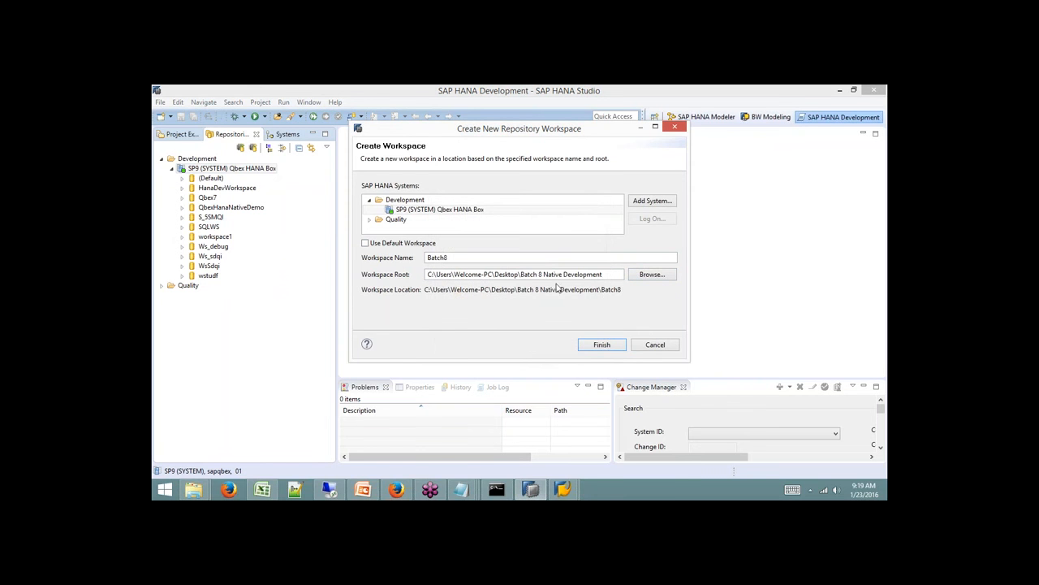
pyautogui.click(599, 347)
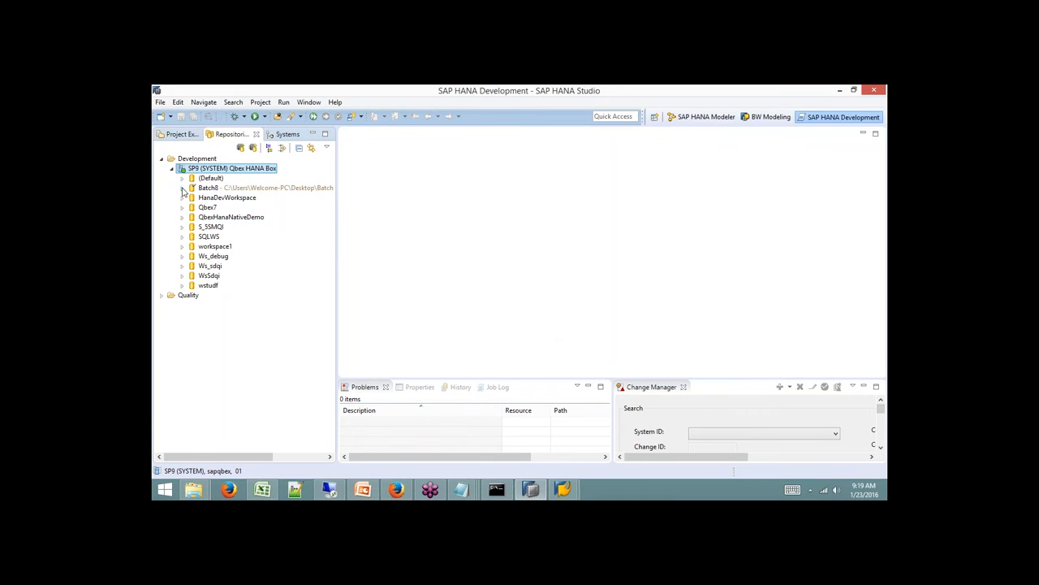
# Expand the Batch8 workspace's packages and the 7QBEX package.
pyautogui.click(183, 189)
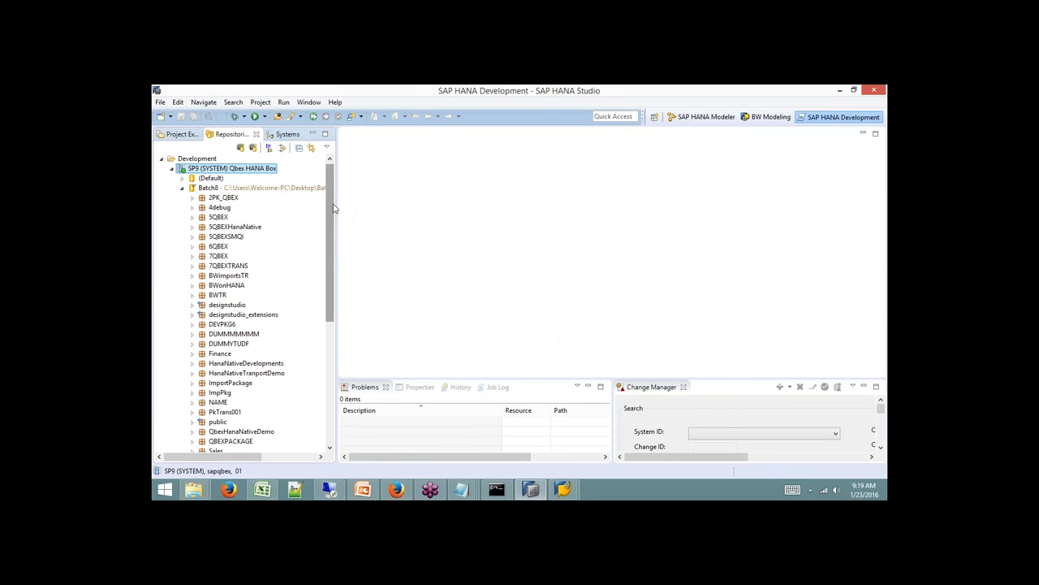
pyautogui.moveTo(334, 203); pyautogui.dragTo(333, 225)
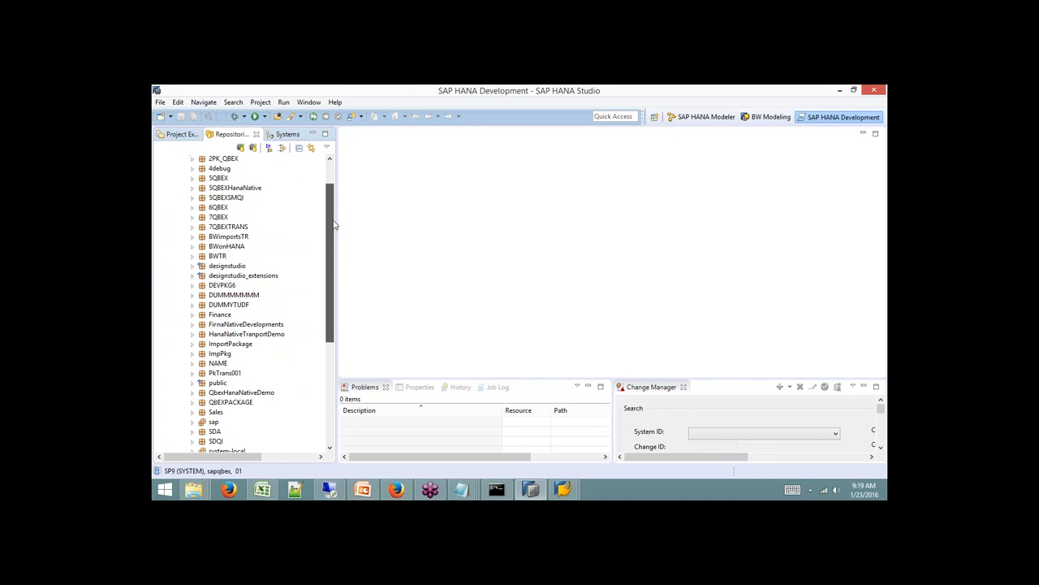
pyautogui.click(192, 217)
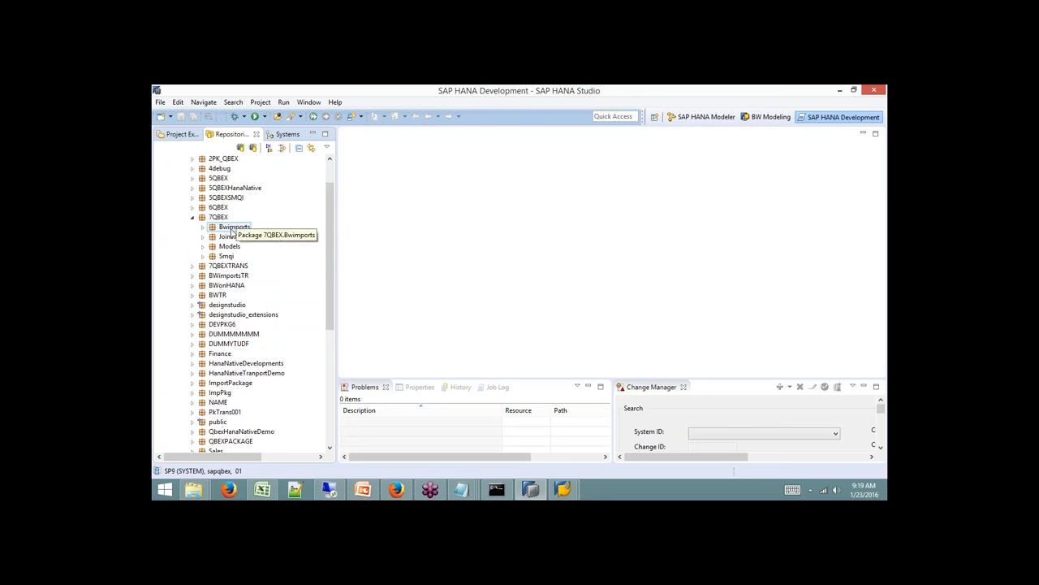
# Create a new repository package named Test in the Batch8 workspace.
pyautogui.rightClick(217, 218)
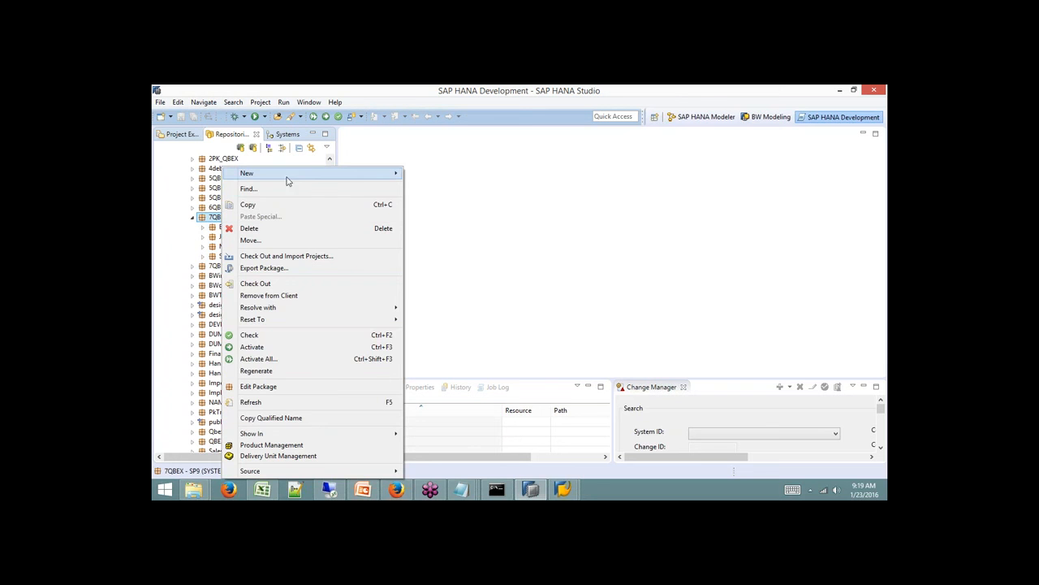
pyautogui.moveTo(290, 174)
pyautogui.click(438, 146)
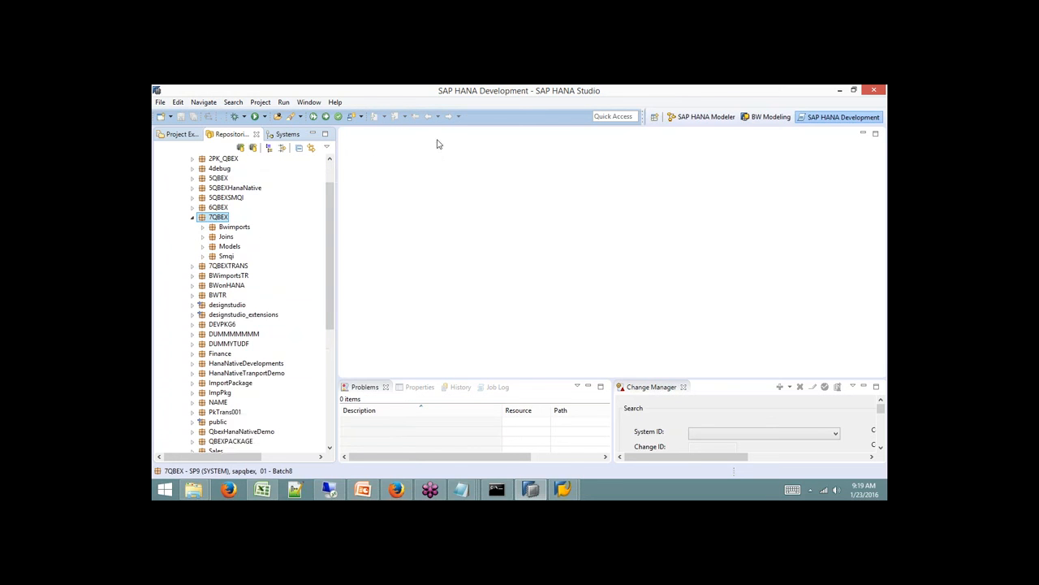
pyautogui.scroll(2, 311, 182)
pyautogui.click(236, 187)
pyautogui.rightClick(236, 187)
pyautogui.moveTo(327, 193)
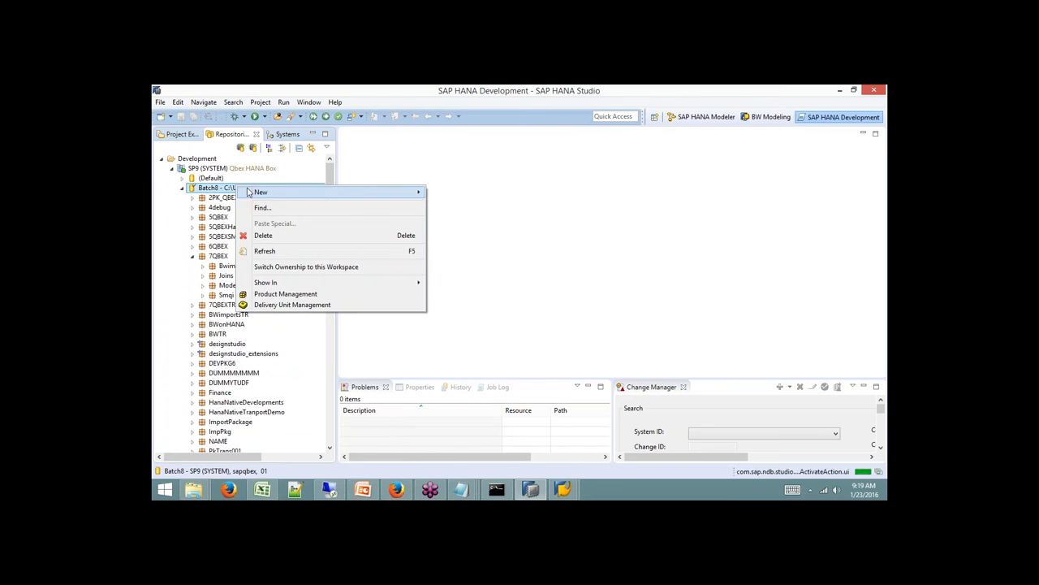
pyautogui.click(474, 195)
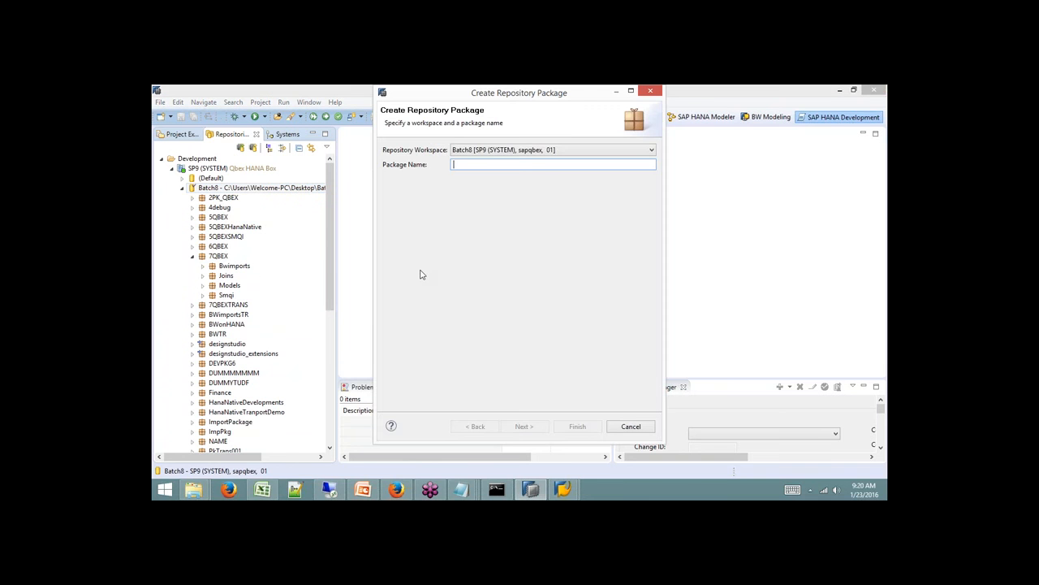
pyautogui.write('Test')
pyautogui.click(524, 426)
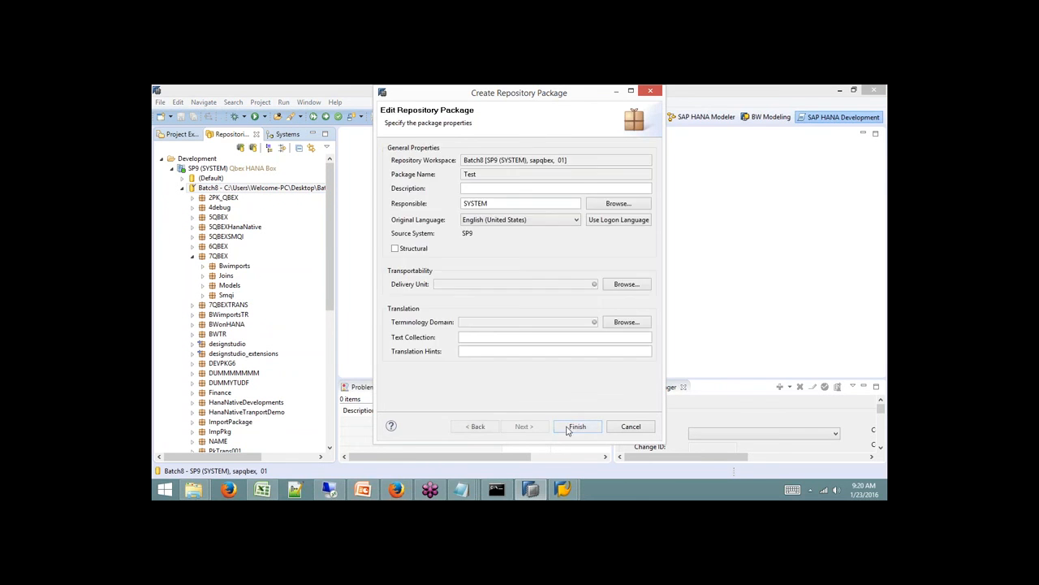
pyautogui.click(578, 426)
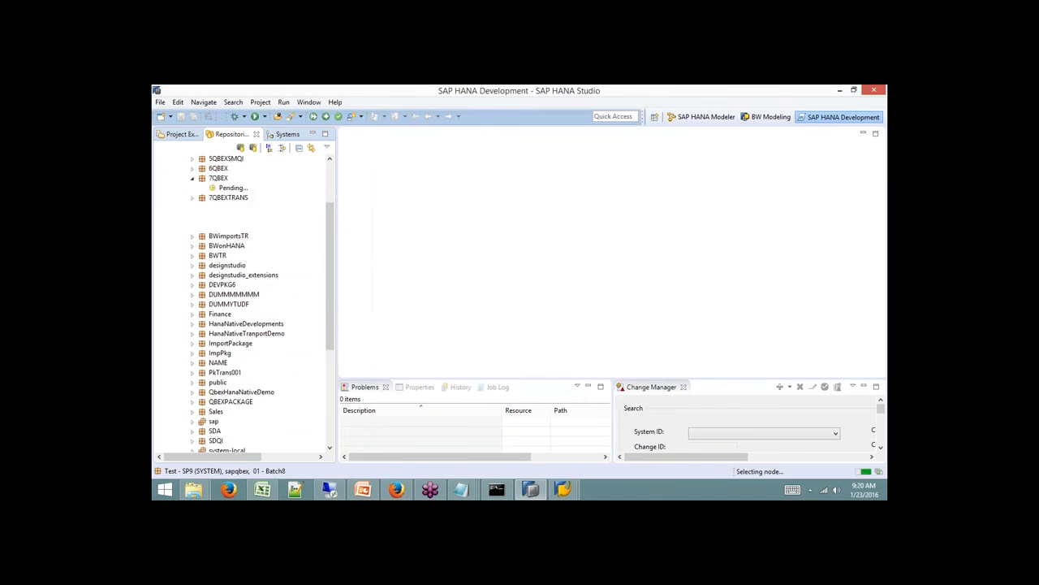
# Check out the Test package locally.
pyautogui.click(193, 177)
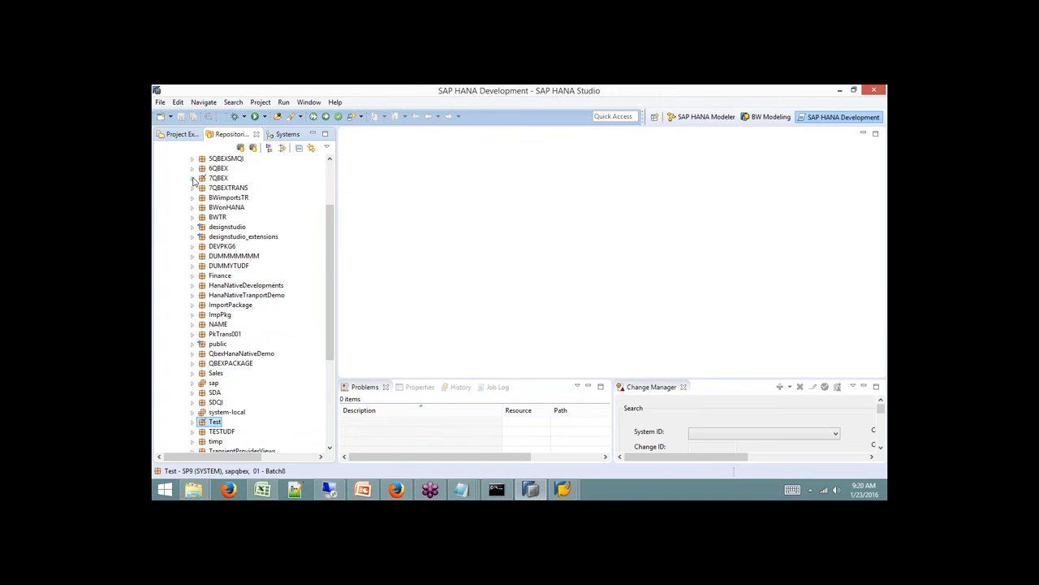
pyautogui.rightClick(214, 423)
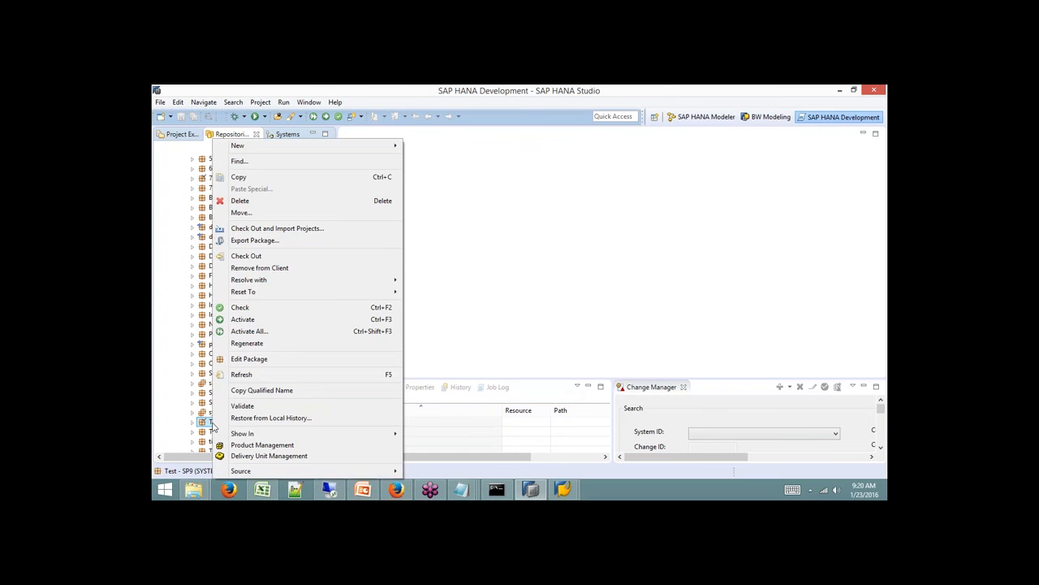
pyautogui.click(246, 255)
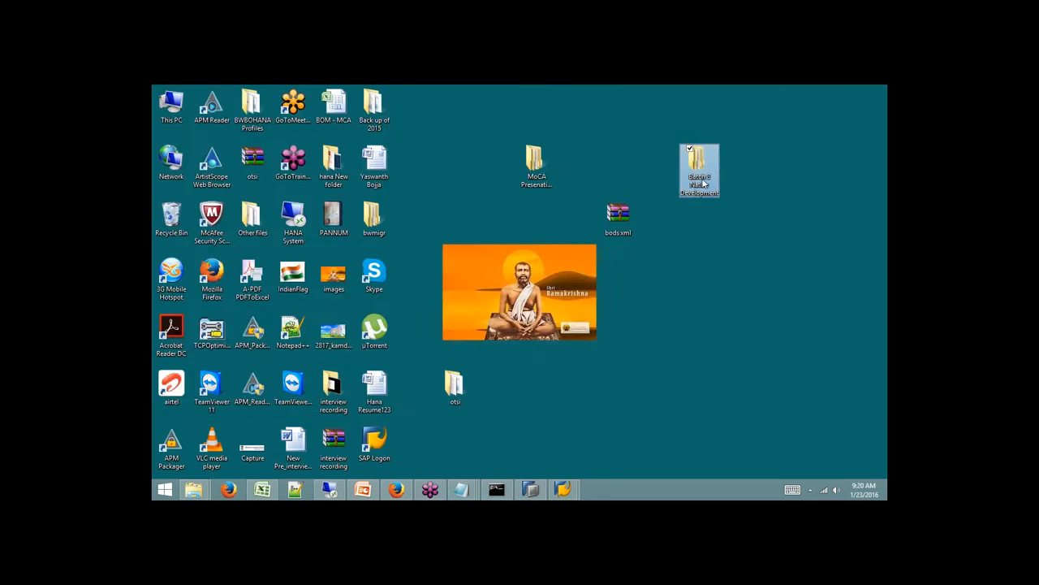
# Open Batch 8 Native Development > Batch8 > Test in Explorer, see it empty, and return to Studio.
pyautogui.doubleClick(703, 184)
pyautogui.doubleClick(297, 223)
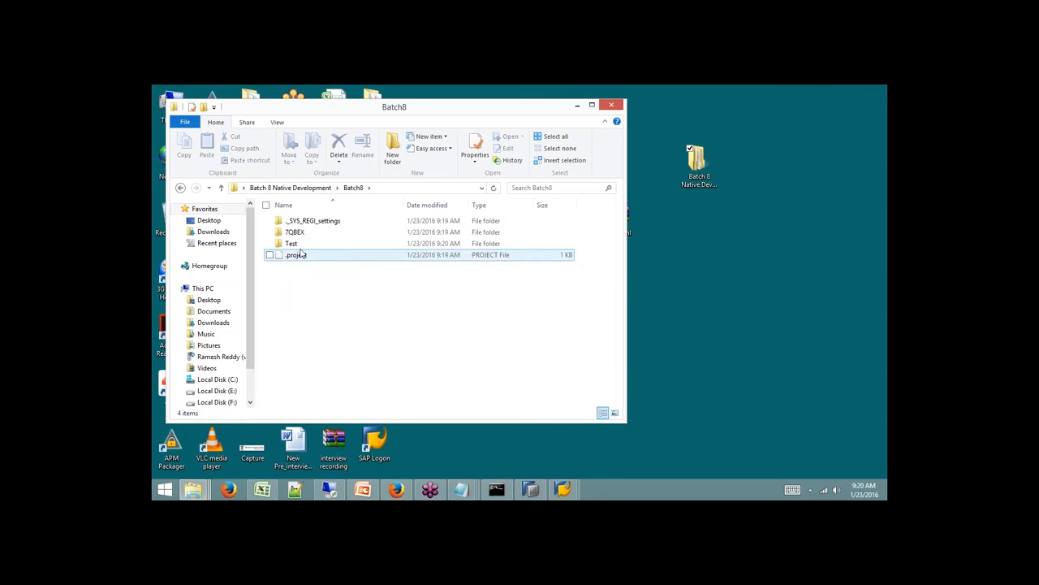
pyautogui.click(299, 245)
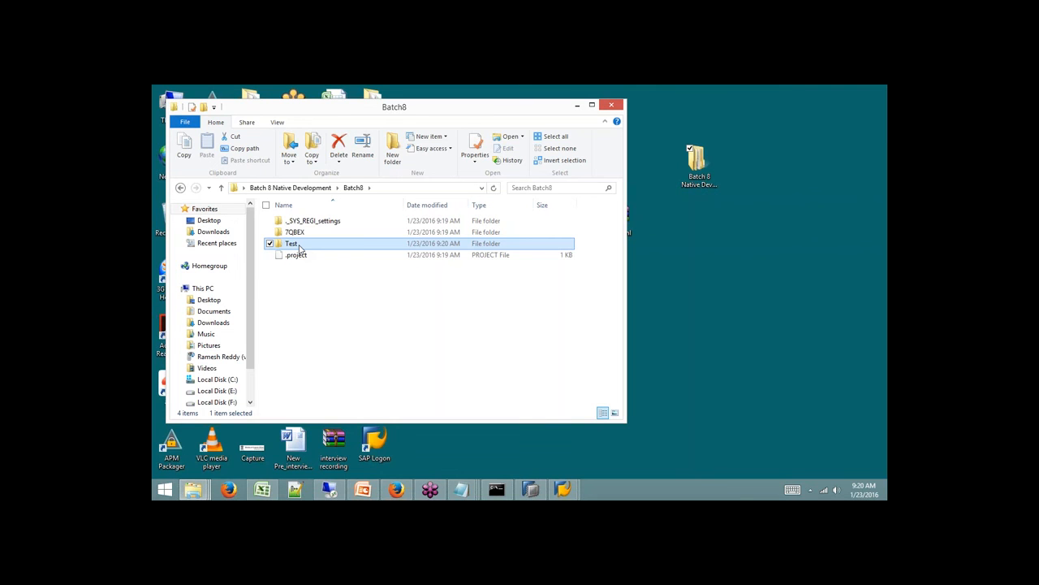
pyautogui.doubleClick(299, 245)
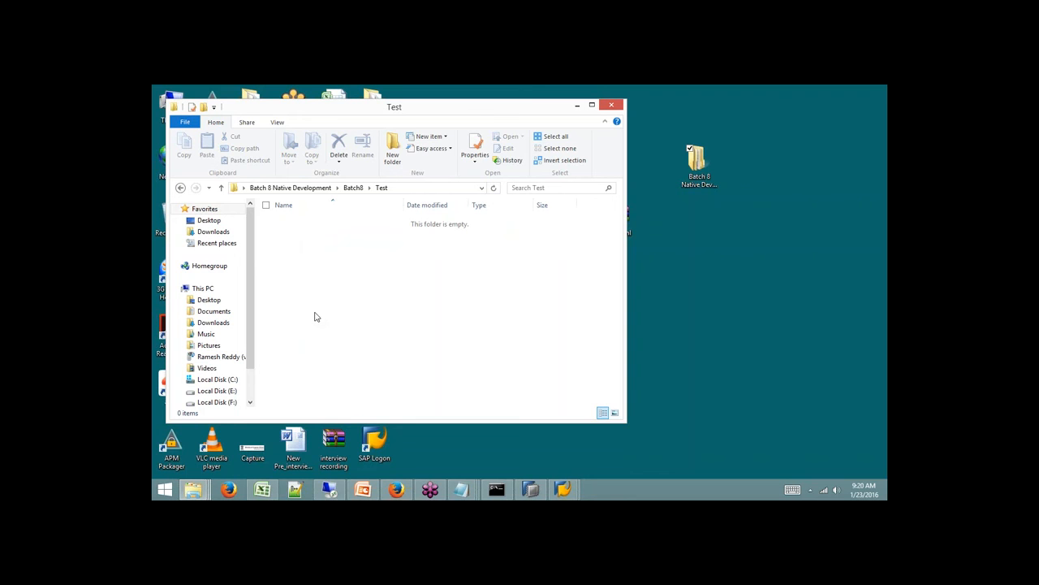
pyautogui.click(530, 488)
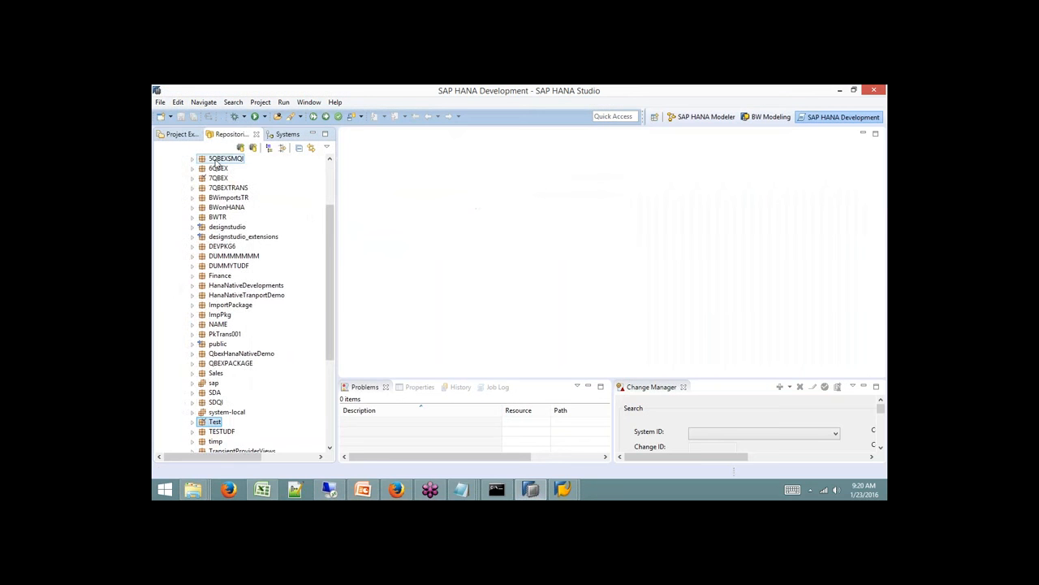
# Start a new unshared XS project named proj001.
pyautogui.click(181, 135)
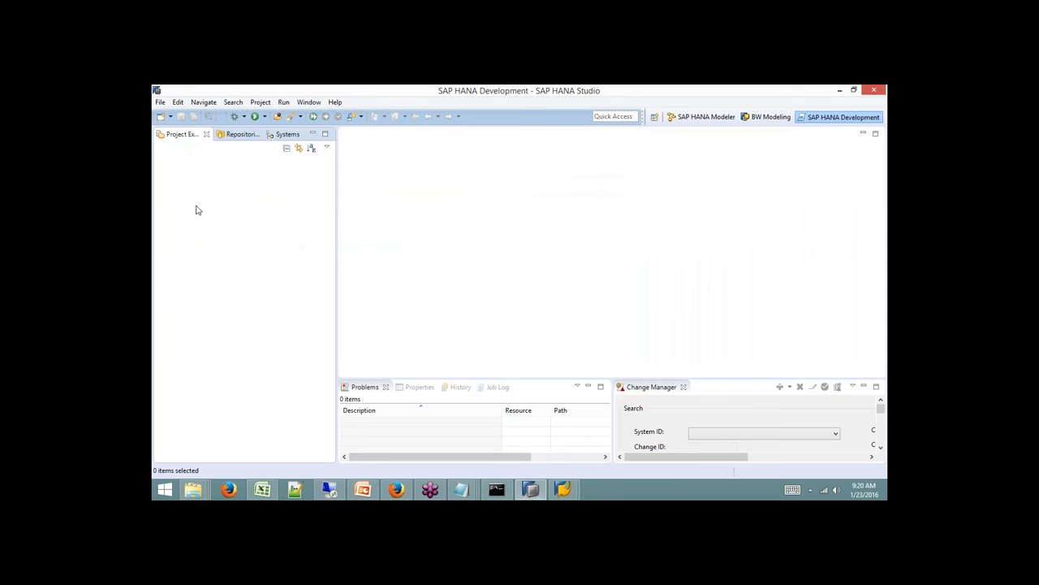
pyautogui.moveTo(338, 183); pyautogui.dragTo(378, 171)
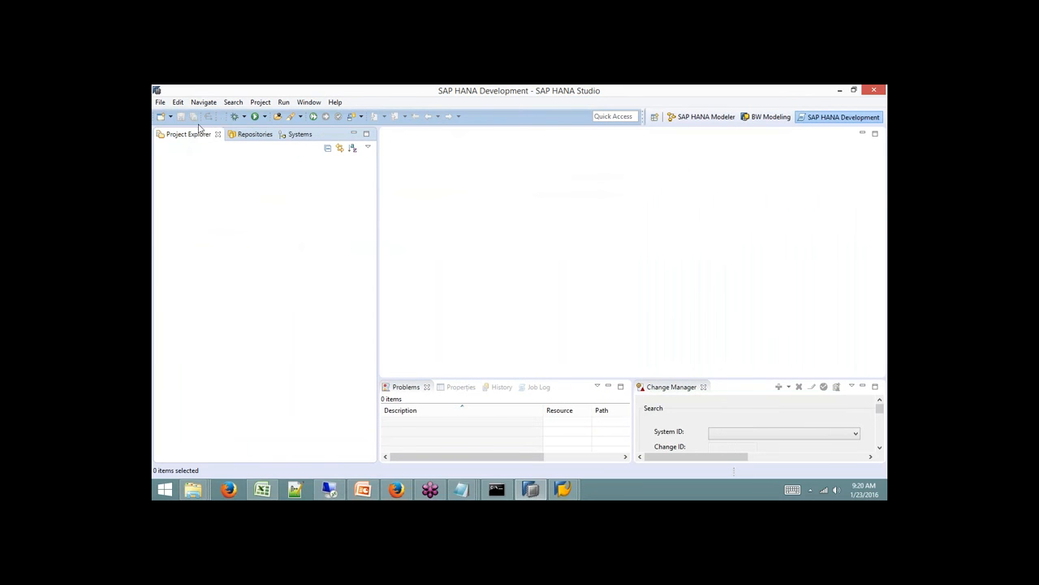
pyautogui.click(169, 116)
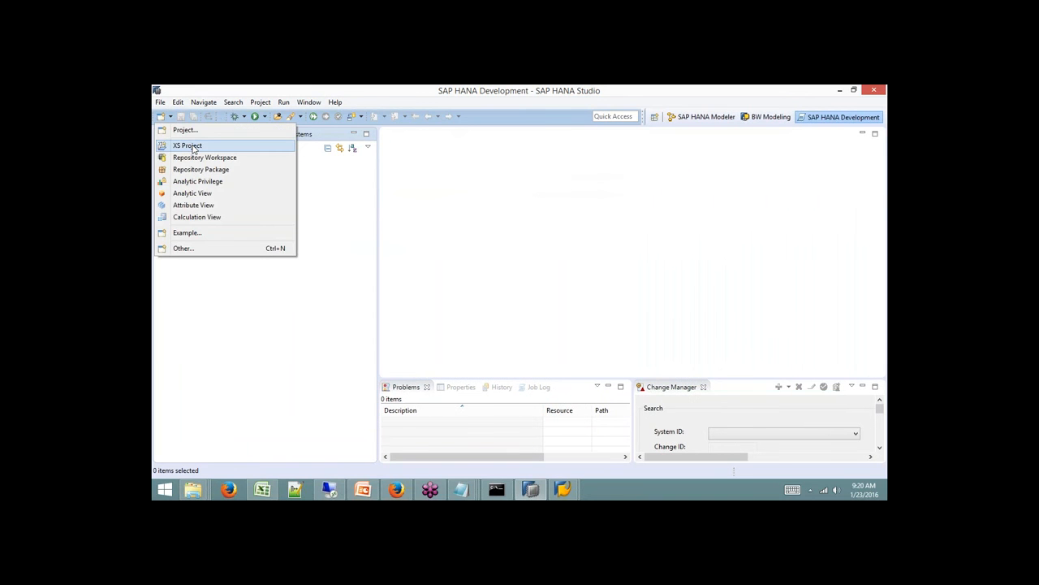
pyautogui.click(194, 147)
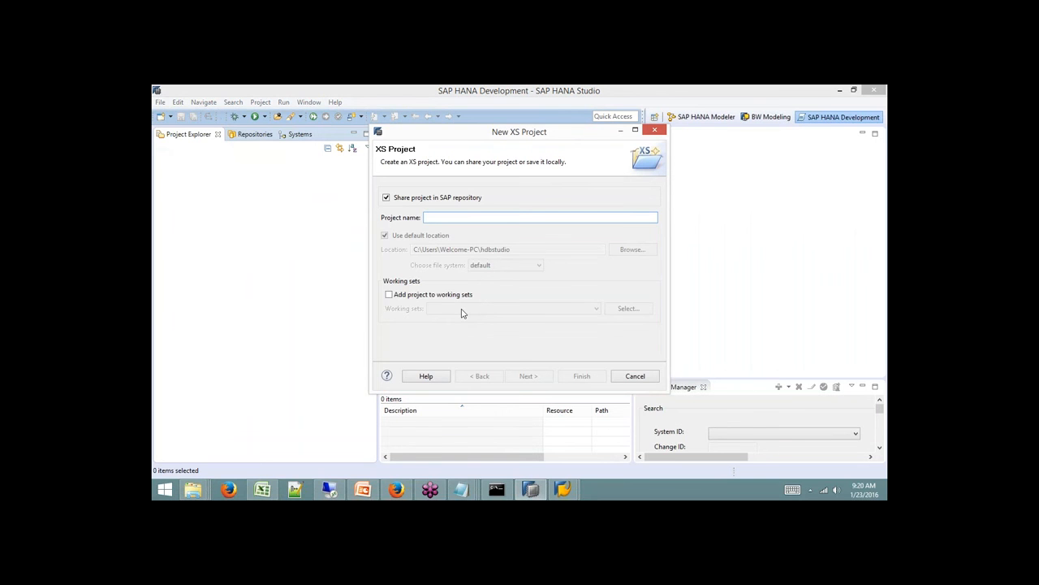
pyautogui.click(420, 198)
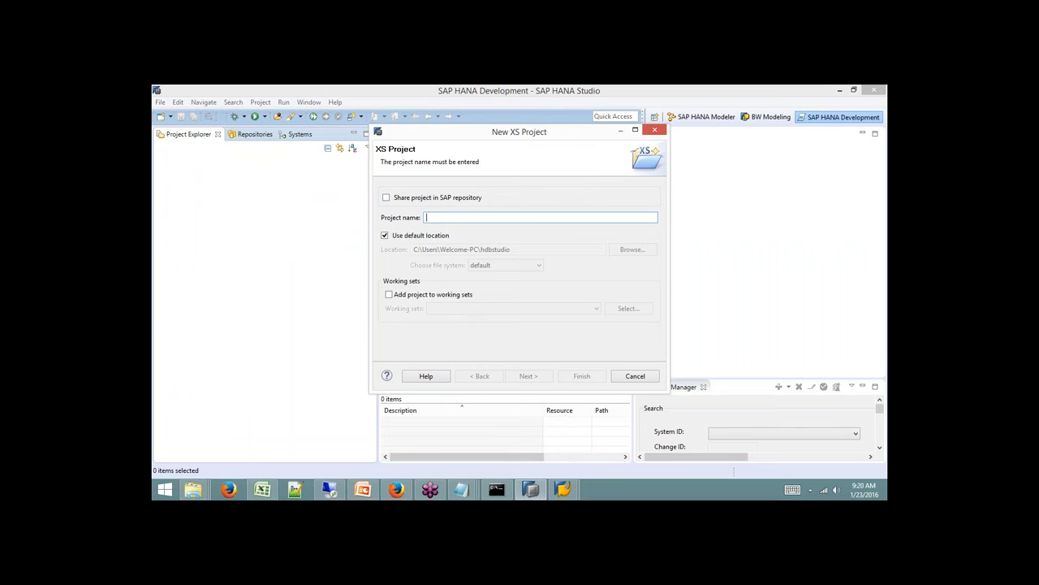
pyautogui.write('proj001')
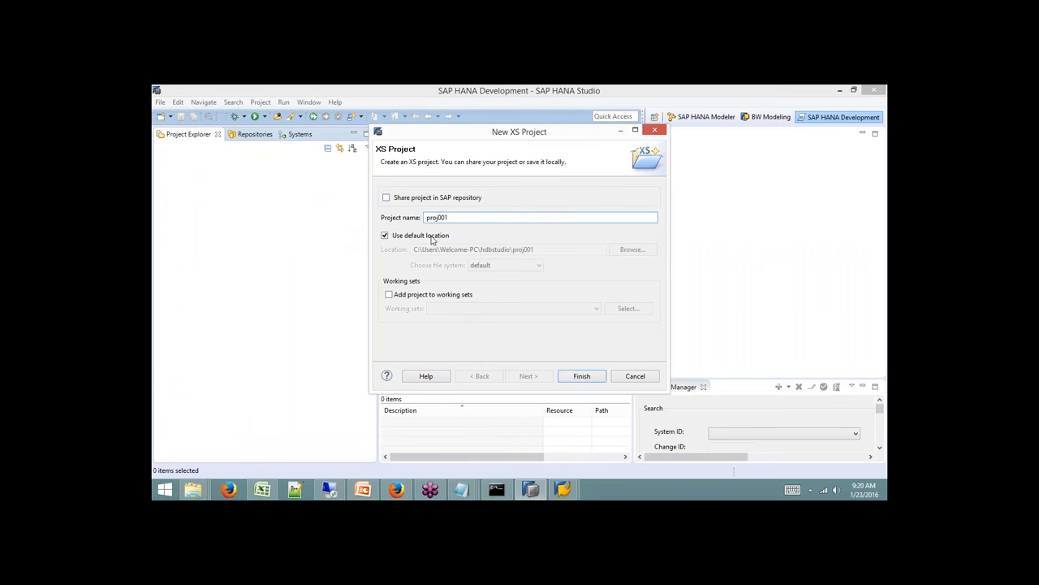
# Set its location to the Test folder under Batch 8 Native Development and finish.
pyautogui.click(431, 237)
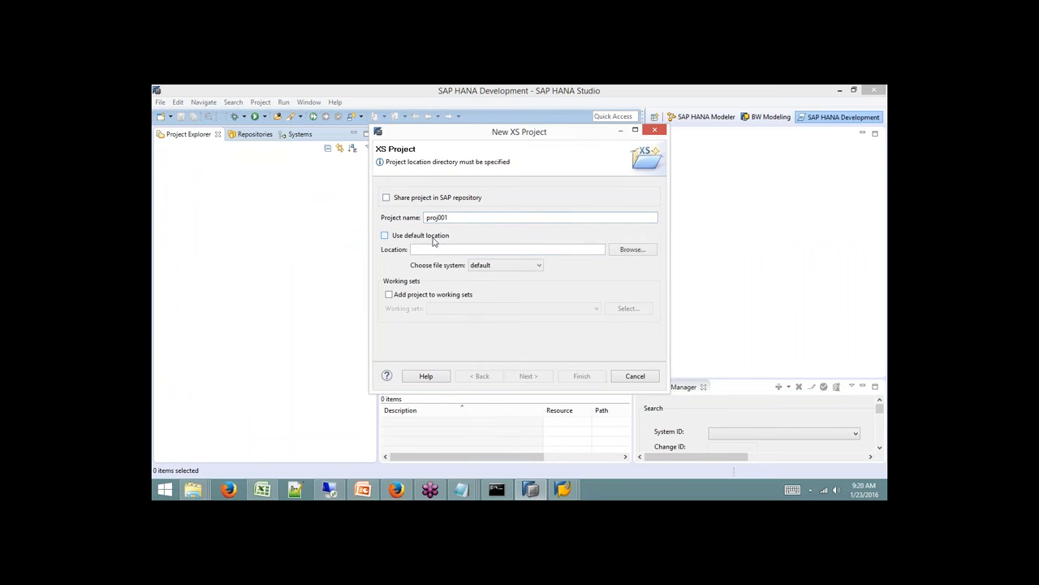
pyautogui.click(624, 250)
pyautogui.moveTo(592, 262); pyautogui.dragTo(594, 292)
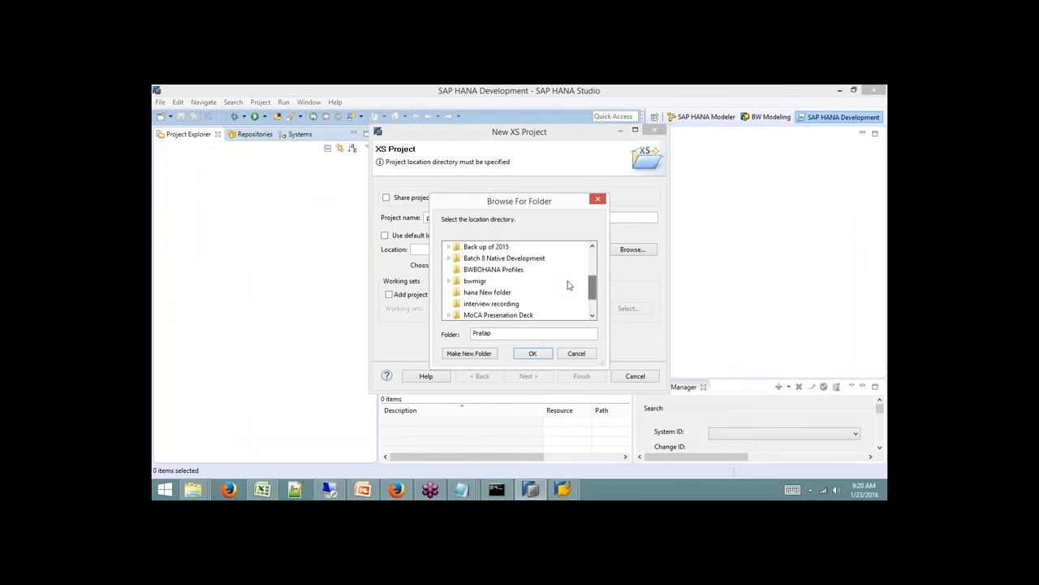
pyautogui.click(449, 258)
pyautogui.click(479, 302)
pyautogui.click(534, 354)
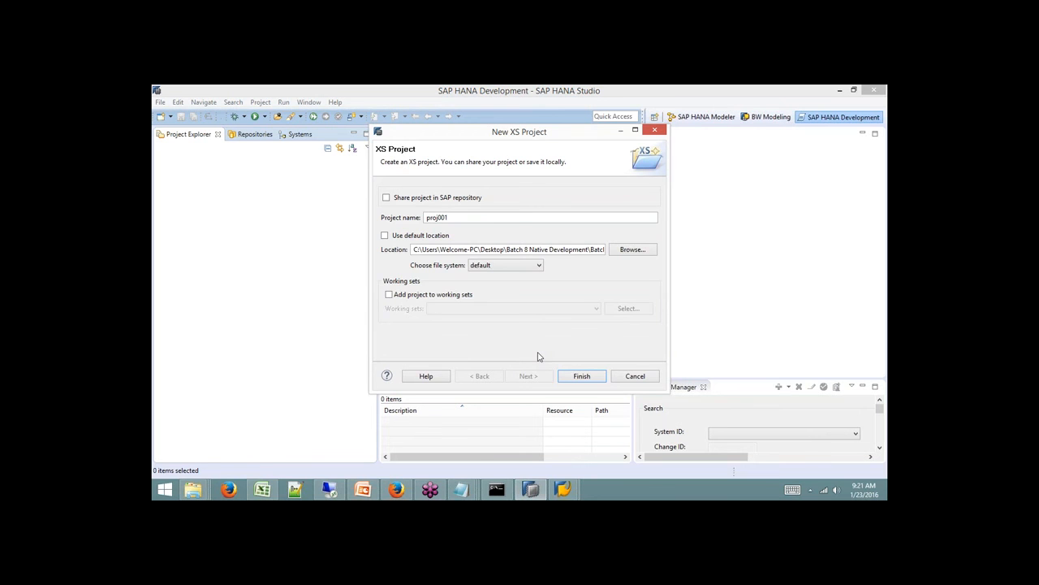
pyautogui.click(581, 376)
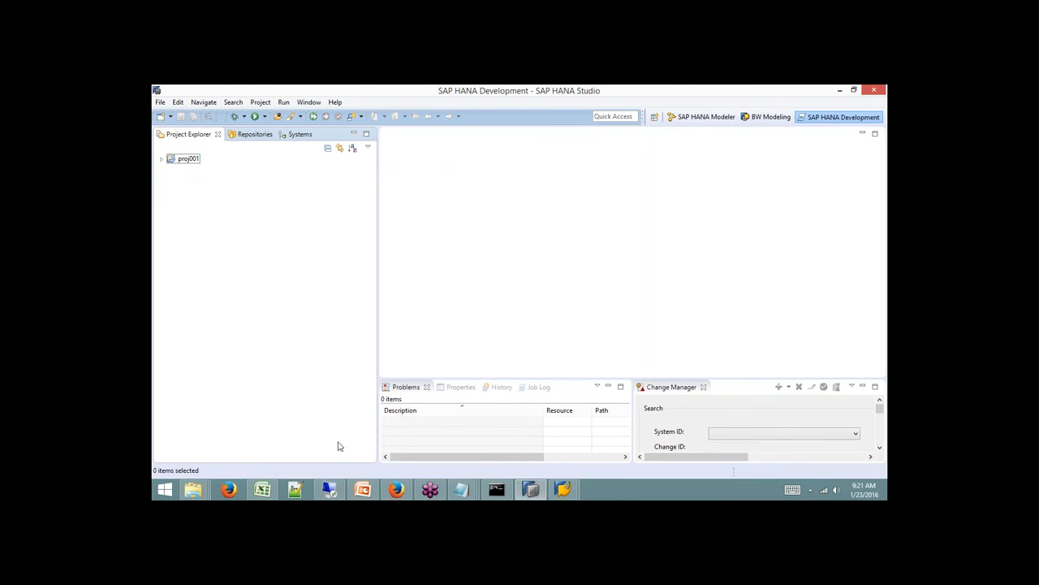
# Check Batch8 > Test in Explorer for the new .settings folder and .project file, then select proj001.
pyautogui.click(194, 489)
pyautogui.click(453, 444)
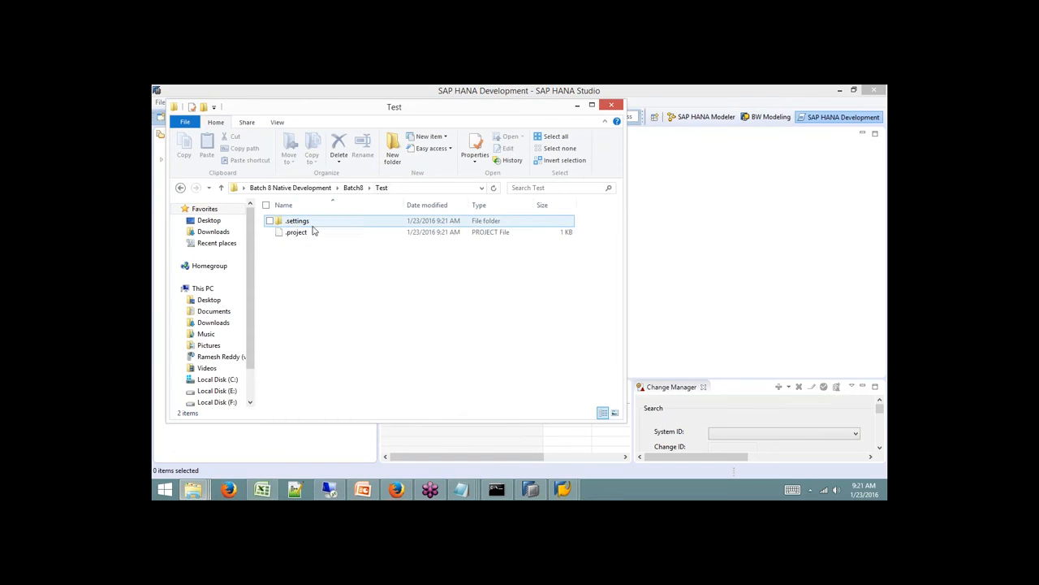
pyautogui.click(308, 190)
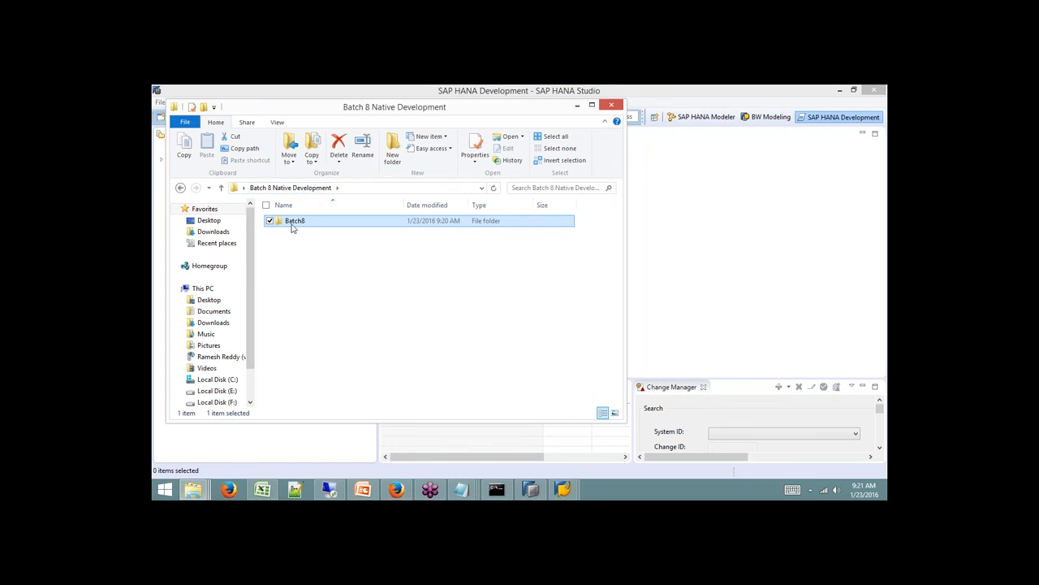
pyautogui.doubleClick(293, 225)
pyautogui.doubleClick(297, 244)
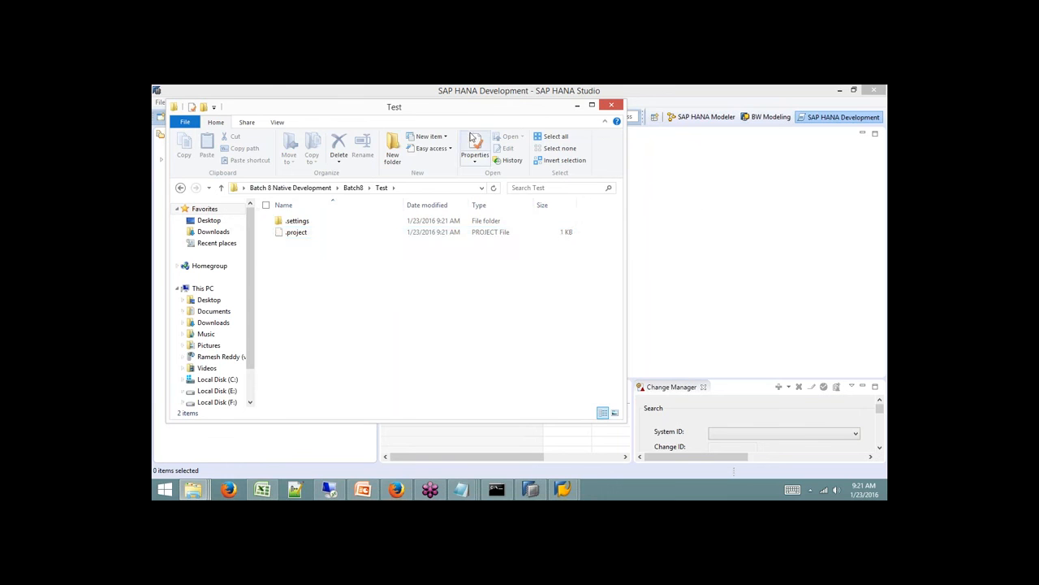
pyautogui.click(697, 212)
pyautogui.click(187, 159)
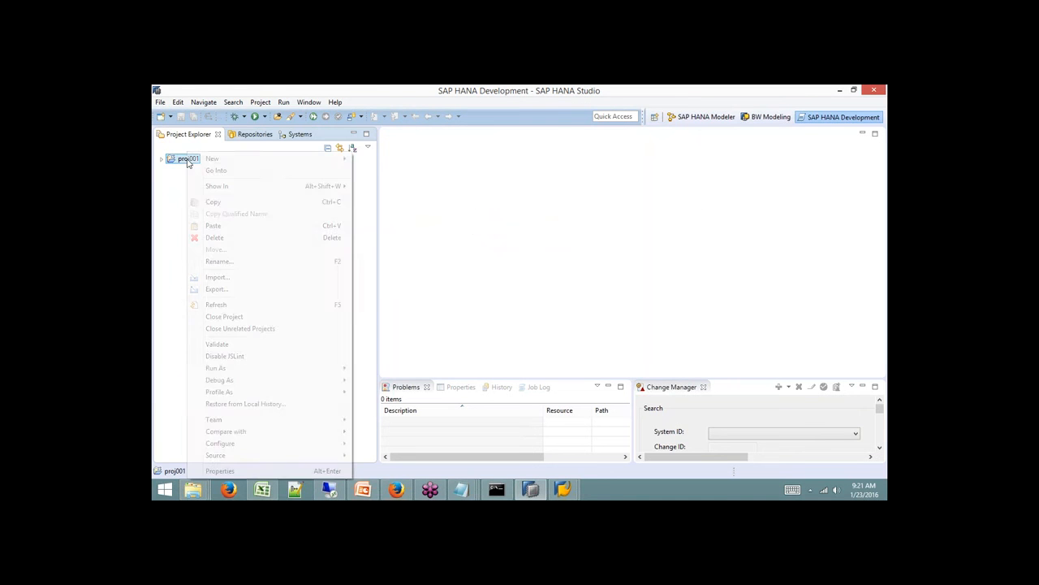
# Share proj001 to the SAP HANA Repository under package Test and expand it.
pyautogui.rightClick(188, 161)
pyautogui.moveTo(286, 420)
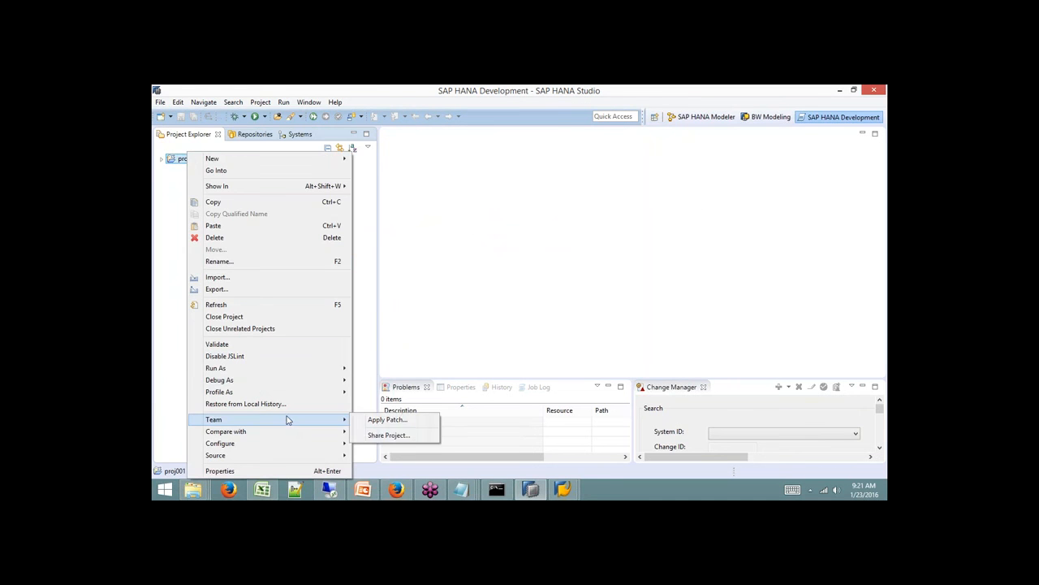
pyautogui.click(393, 435)
pyautogui.click(434, 202)
pyautogui.click(518, 339)
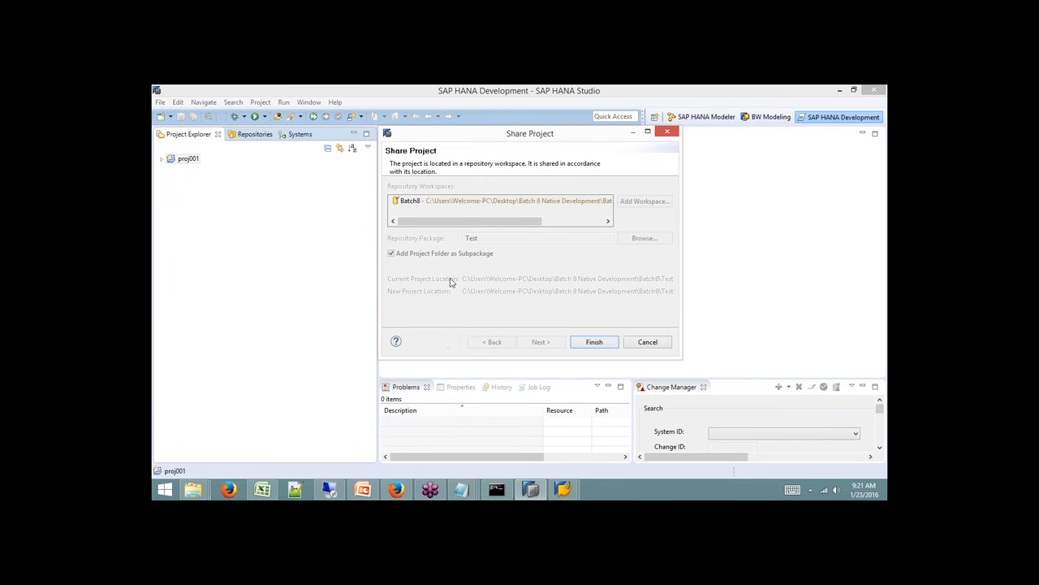
pyautogui.click(586, 344)
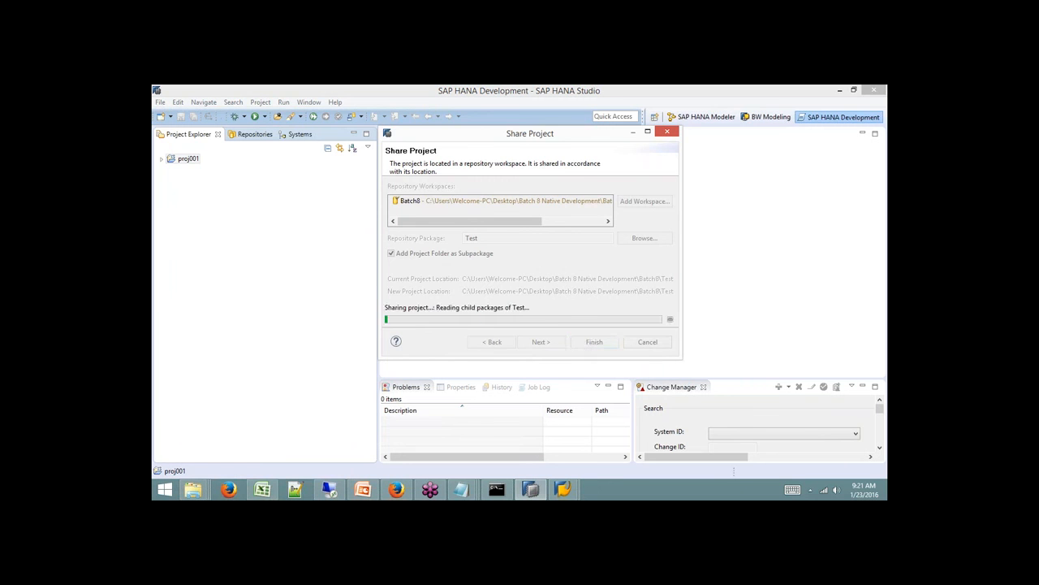
pyautogui.click(161, 160)
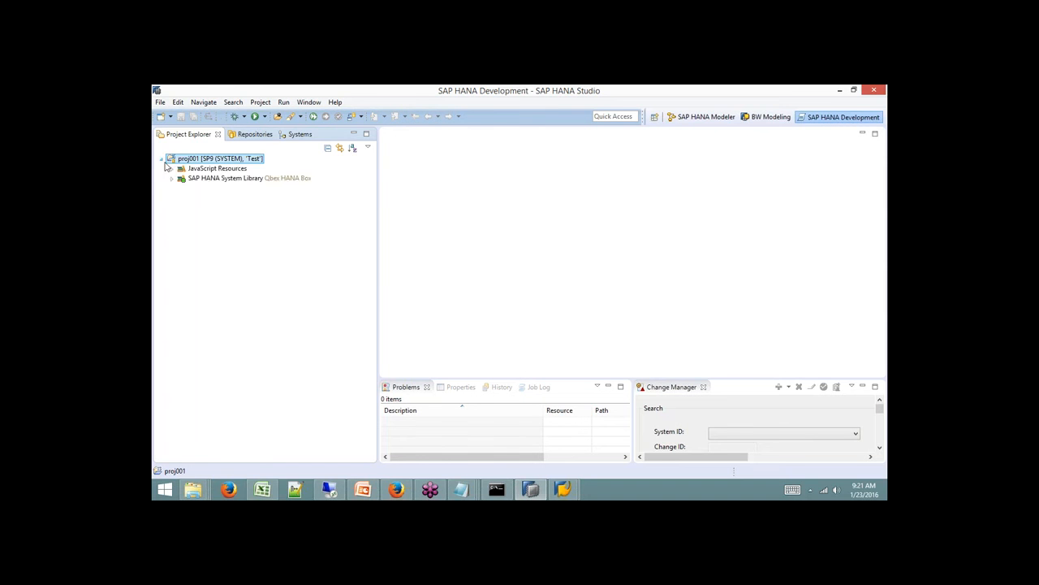
# Open the Select a wizard chooser for proj001 via New > Other.
pyautogui.rightClick(231, 160)
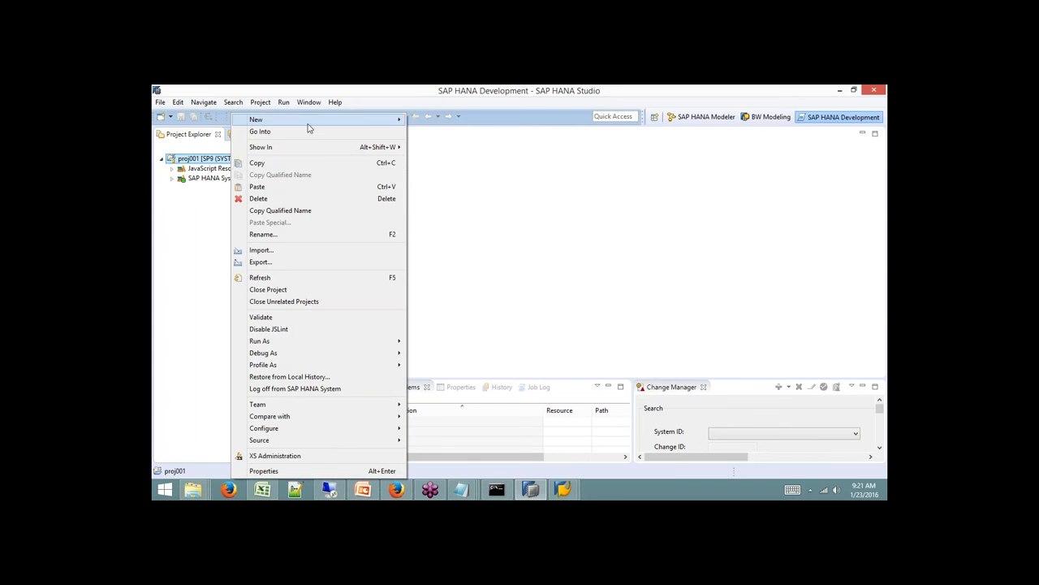
pyautogui.moveTo(311, 122)
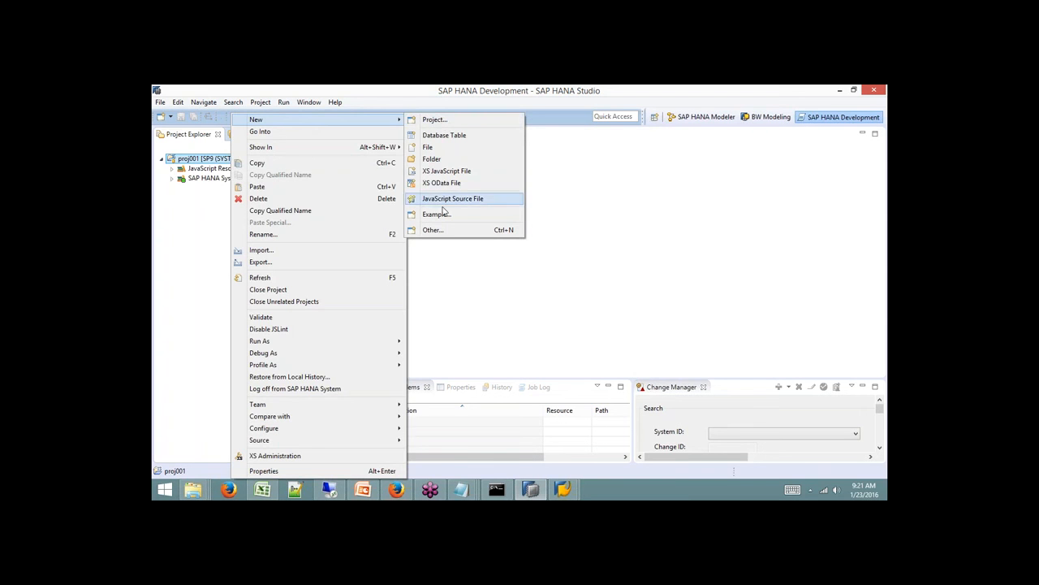
pyautogui.click(432, 230)
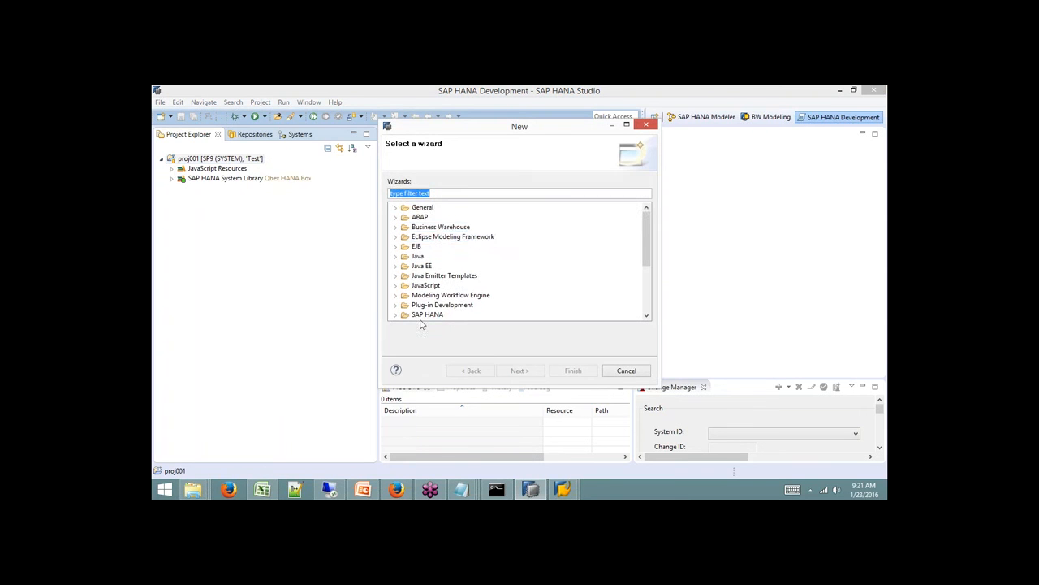
# Browse the SAP HANA wizard categories down to the Application Development file types.
pyautogui.click(395, 314)
pyautogui.moveTo(647, 259); pyautogui.dragTo(648, 288)
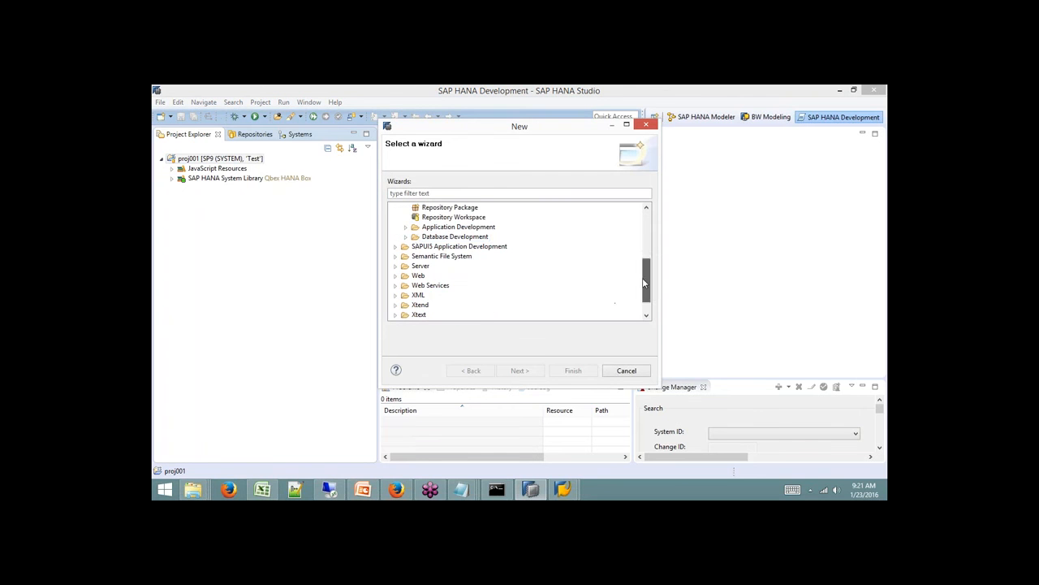
pyautogui.click(406, 237)
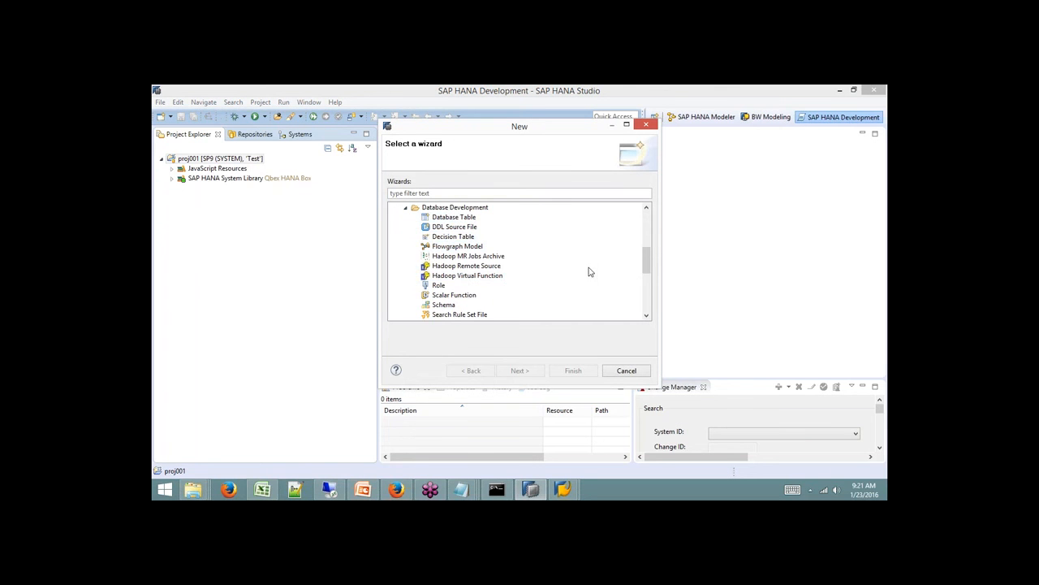
pyautogui.moveTo(647, 260); pyautogui.dragTo(647, 284)
pyautogui.click(416, 266)
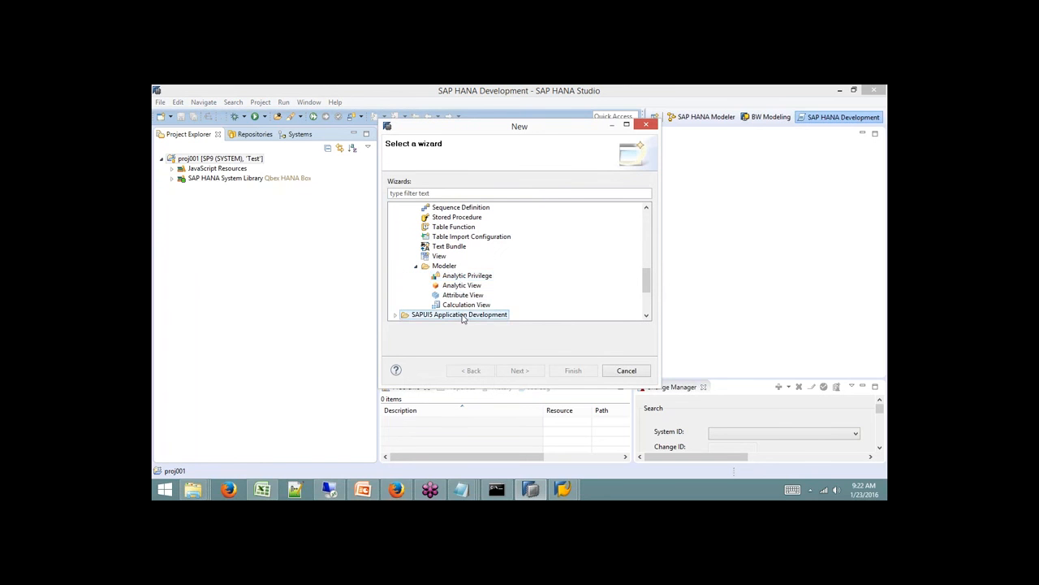
pyautogui.moveTo(647, 282); pyautogui.dragTo(648, 251)
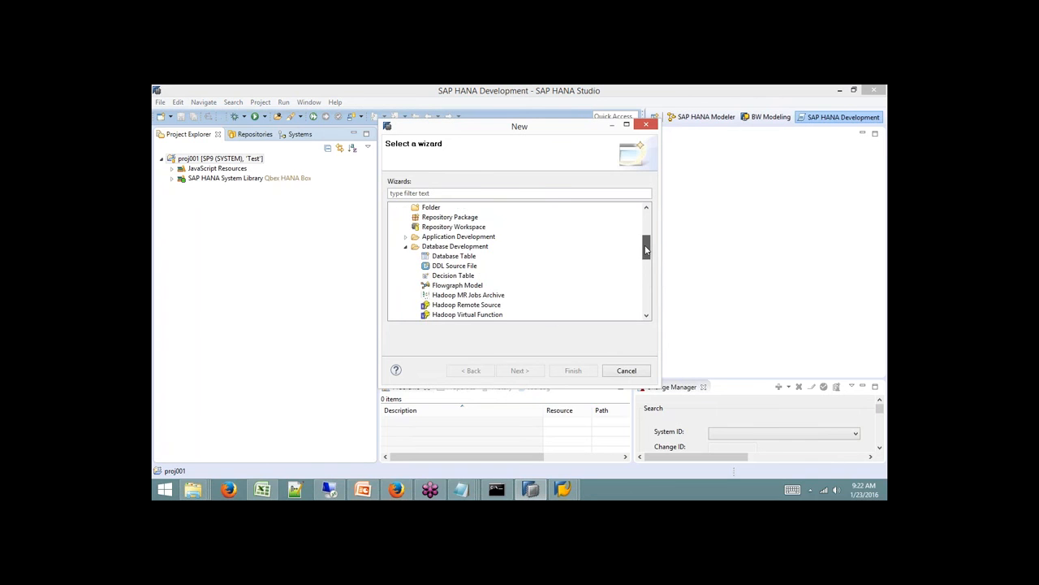
pyautogui.click(405, 236)
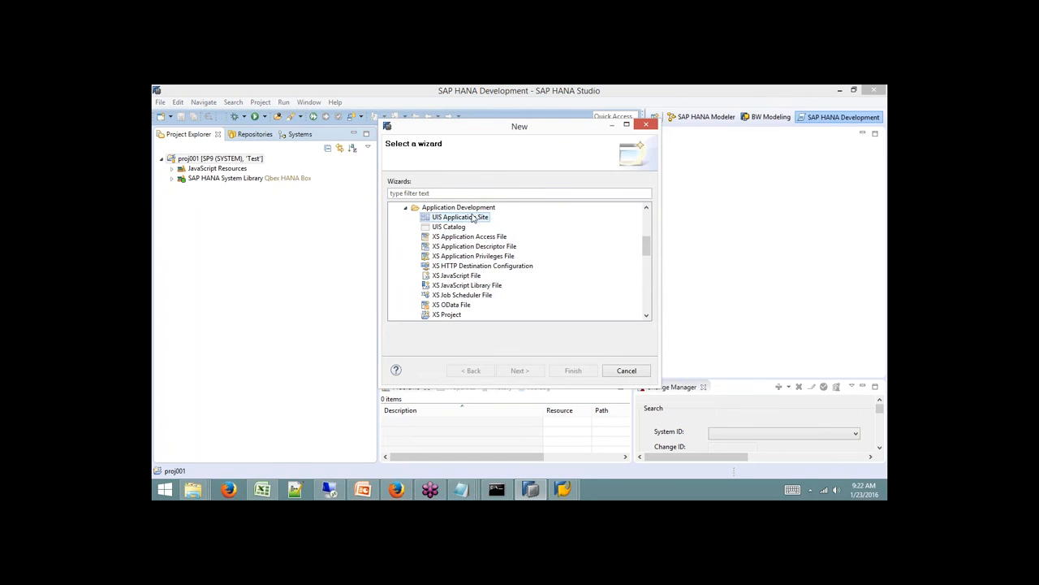
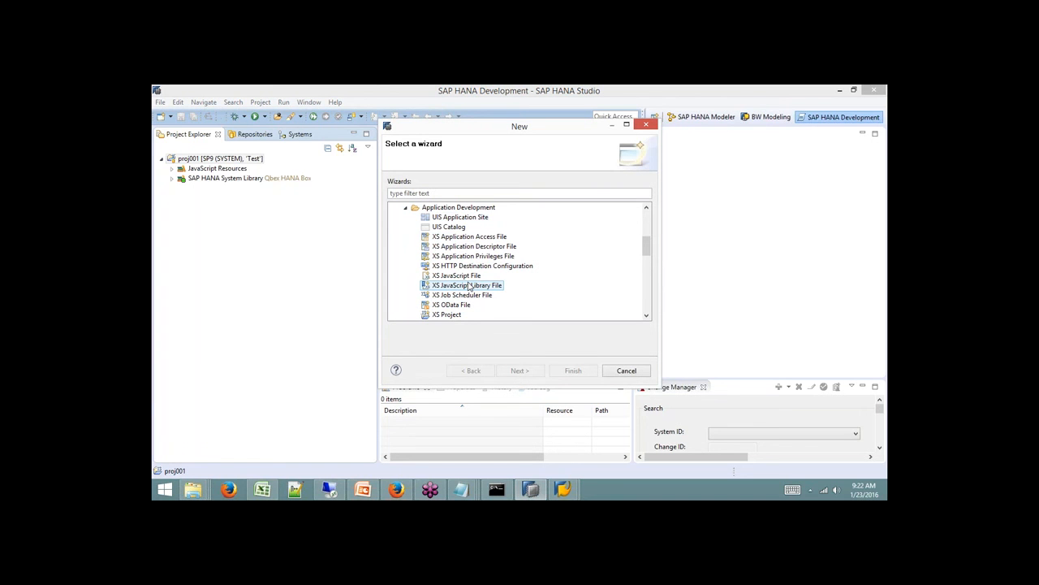
# Cancel the New wizard for proj001 without creating any file.
pyautogui.click(634, 374)
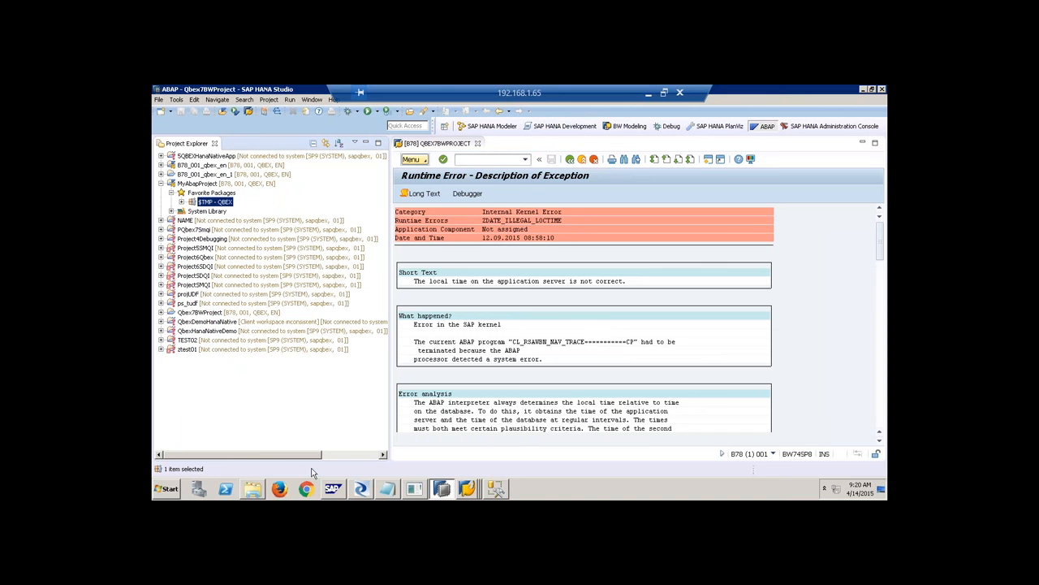
# Switch to the SAP HANA Development perspective, closing the error editor and Properties view.
pyautogui.click(554, 128)
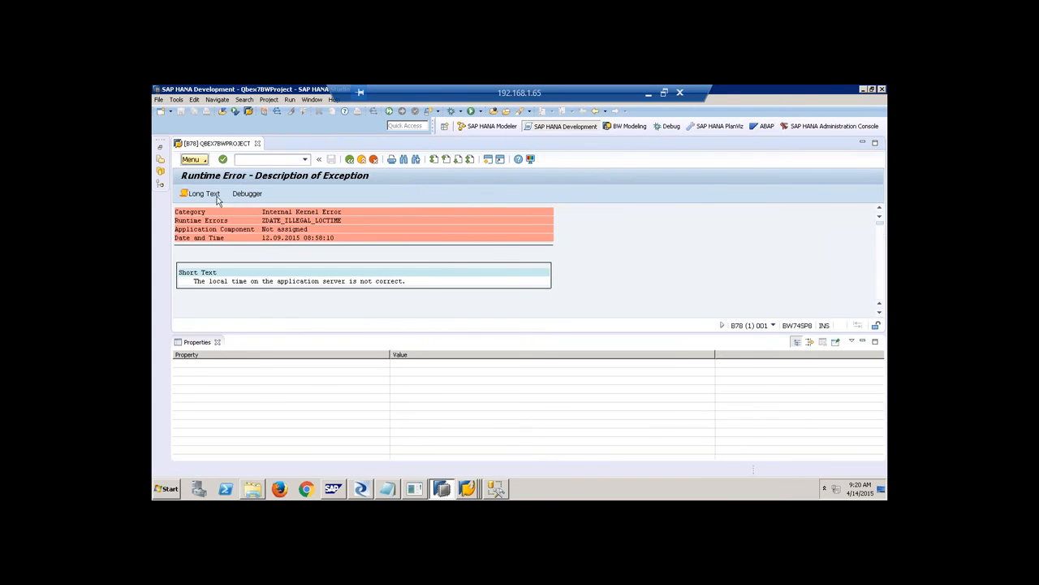
pyautogui.click(258, 143)
pyautogui.click(159, 147)
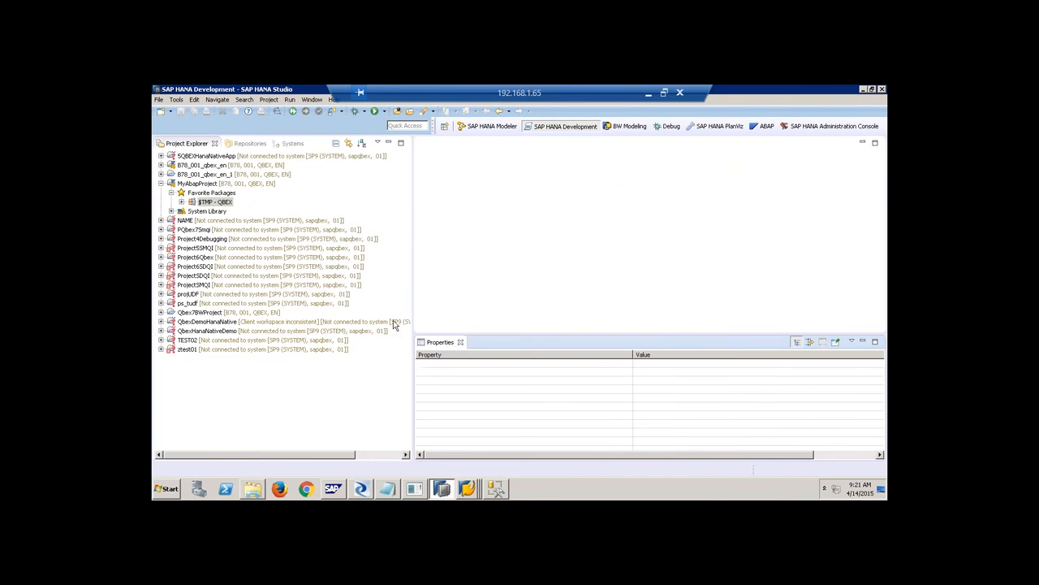
pyautogui.click(460, 343)
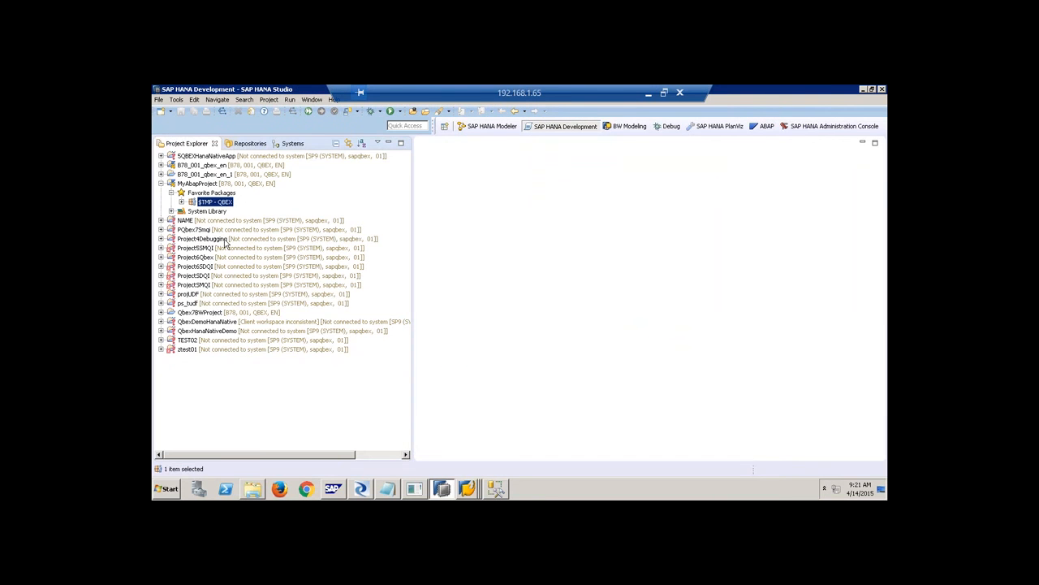
# Collapse the other projects and expand QbexHanaNativeDemo's APSite, Database, Jobs and Models folders.
pyautogui.click(161, 183)
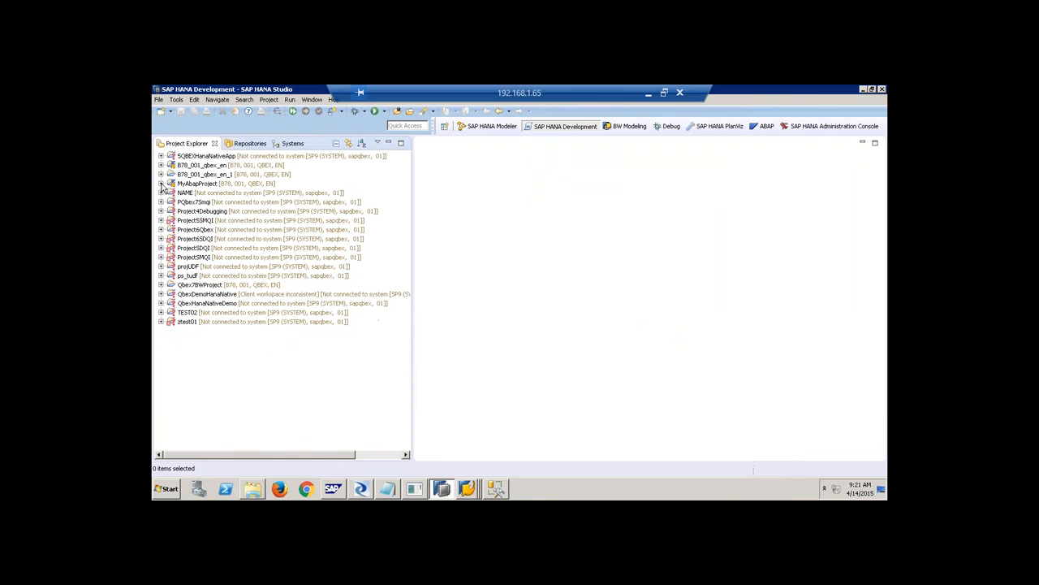
pyautogui.click(161, 295)
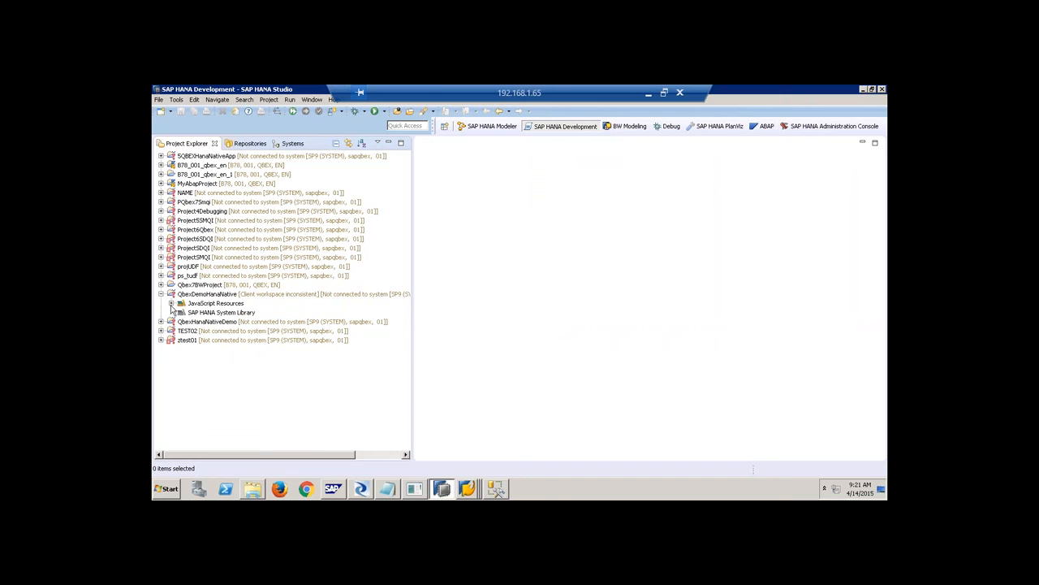
pyautogui.click(160, 295)
pyautogui.click(161, 303)
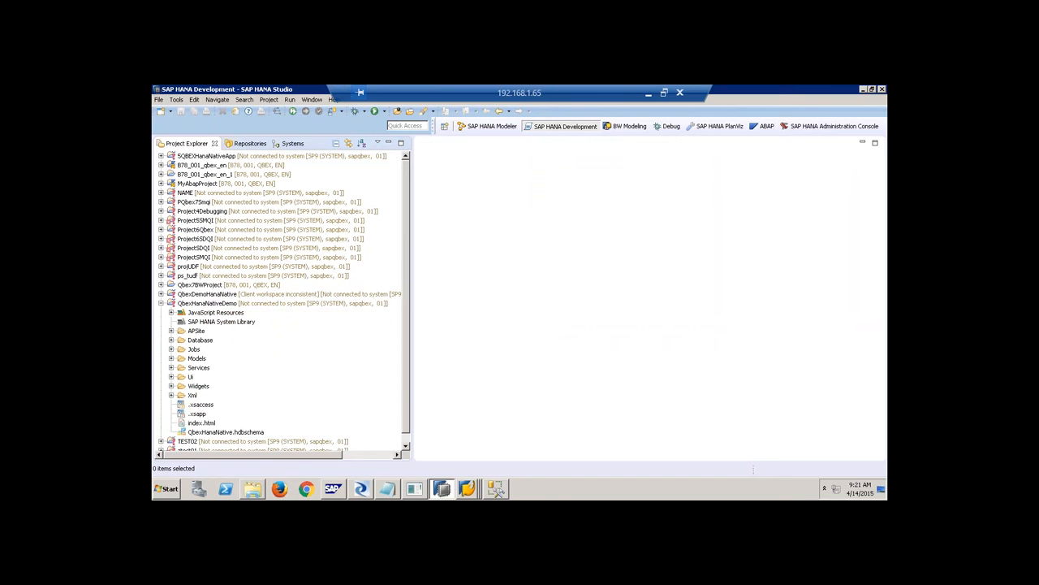
pyautogui.scroll(-1, 406, 214)
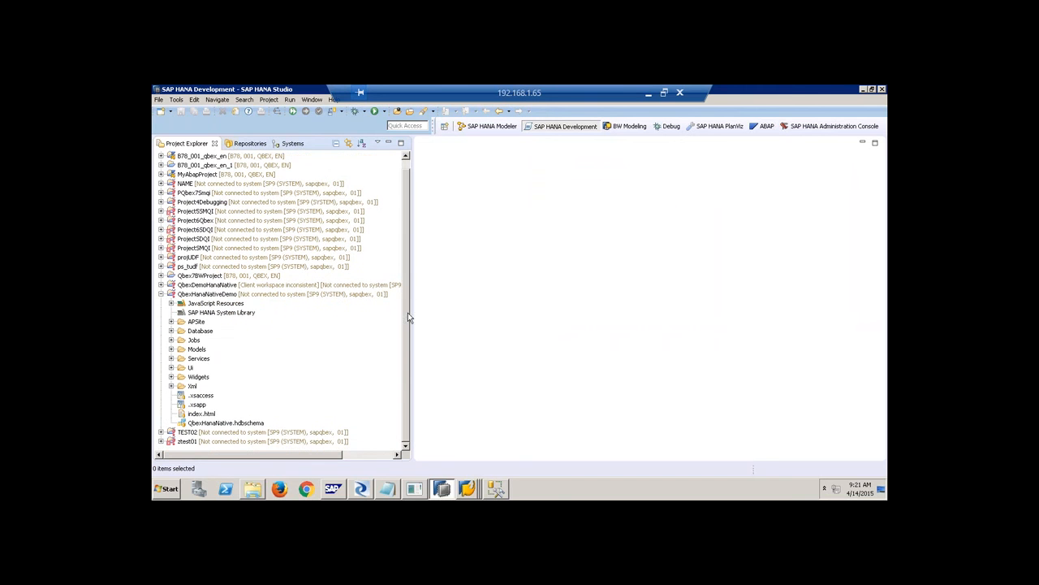
pyautogui.click(172, 322)
pyautogui.scroll(-1, 177, 319)
pyautogui.click(171, 331)
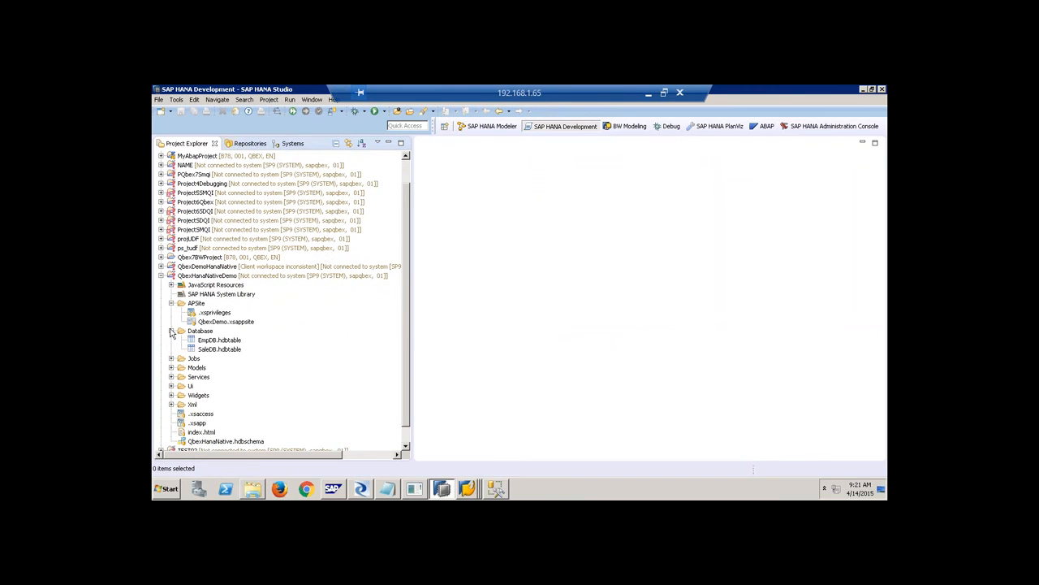
pyautogui.click(172, 358)
pyautogui.click(172, 377)
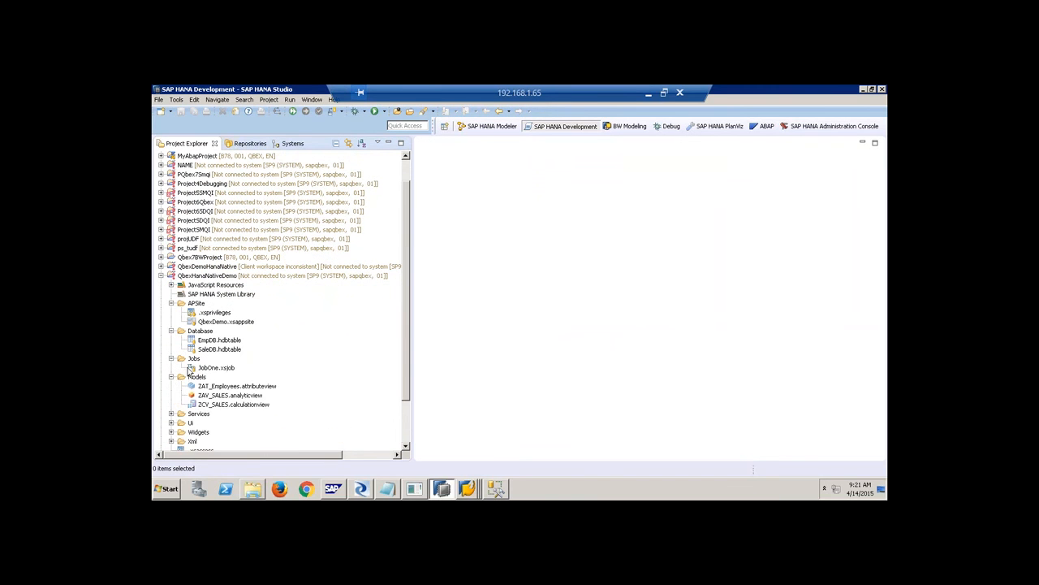
# Expand the Services, Ui, Widgets and Xml folders to reveal the remaining files.
pyautogui.scroll(-2, 173, 371)
pyautogui.click(172, 358)
pyautogui.scroll(-1, 175, 362)
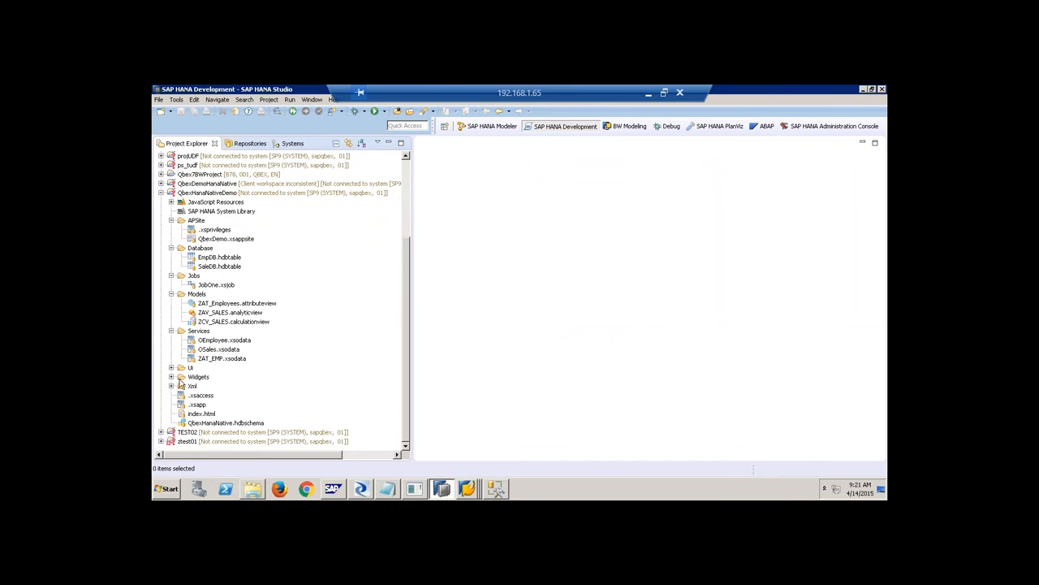
pyautogui.click(172, 367)
pyautogui.scroll(-2, 203, 375)
pyautogui.click(172, 376)
pyautogui.scroll(-1, 198, 392)
pyautogui.click(172, 386)
pyautogui.scroll(-1, 271, 379)
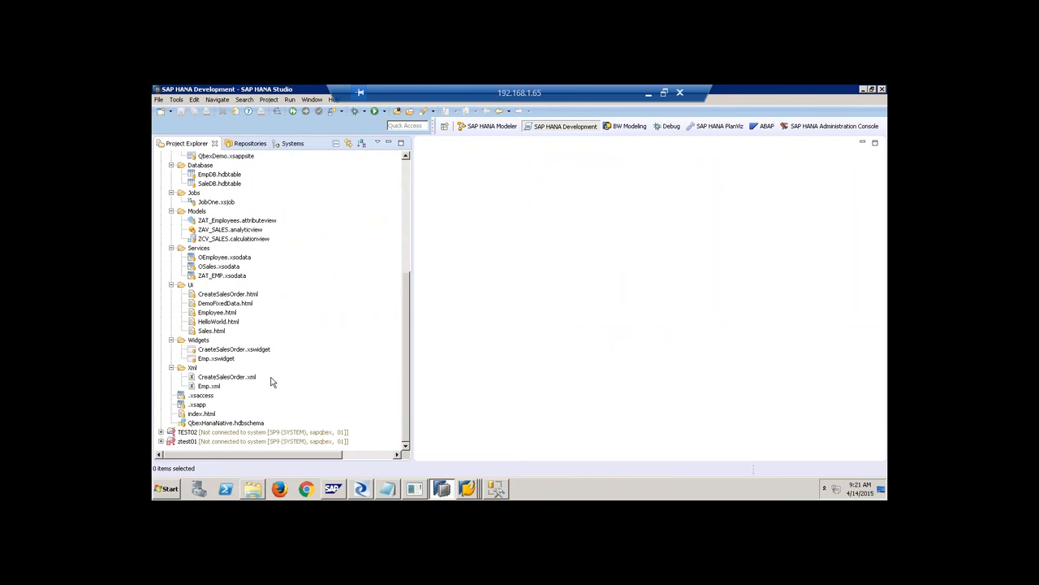
pyautogui.scroll(5, 261, 349)
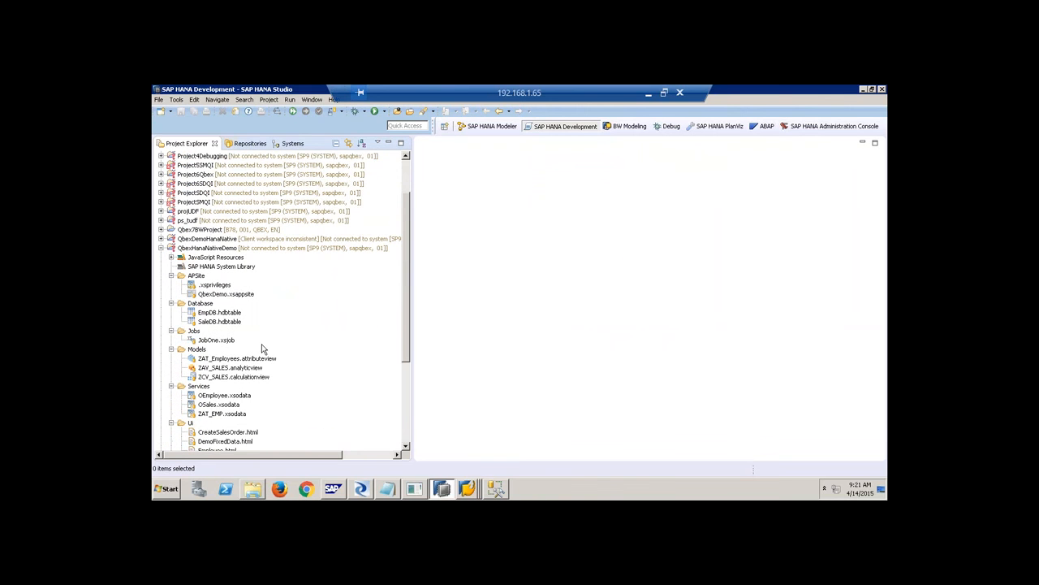
pyautogui.rightClick(232, 297)
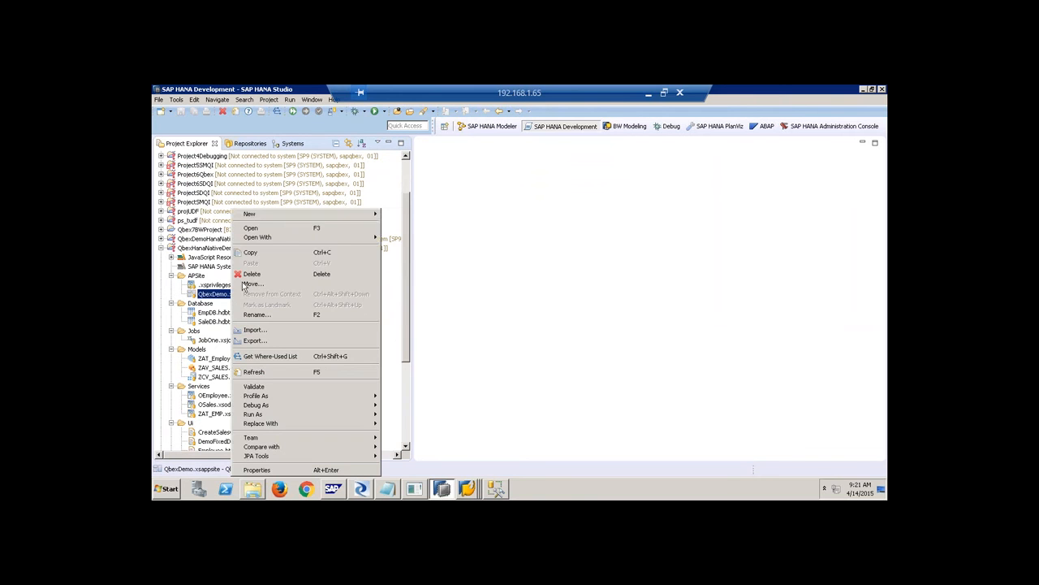
pyautogui.moveTo(301, 415)
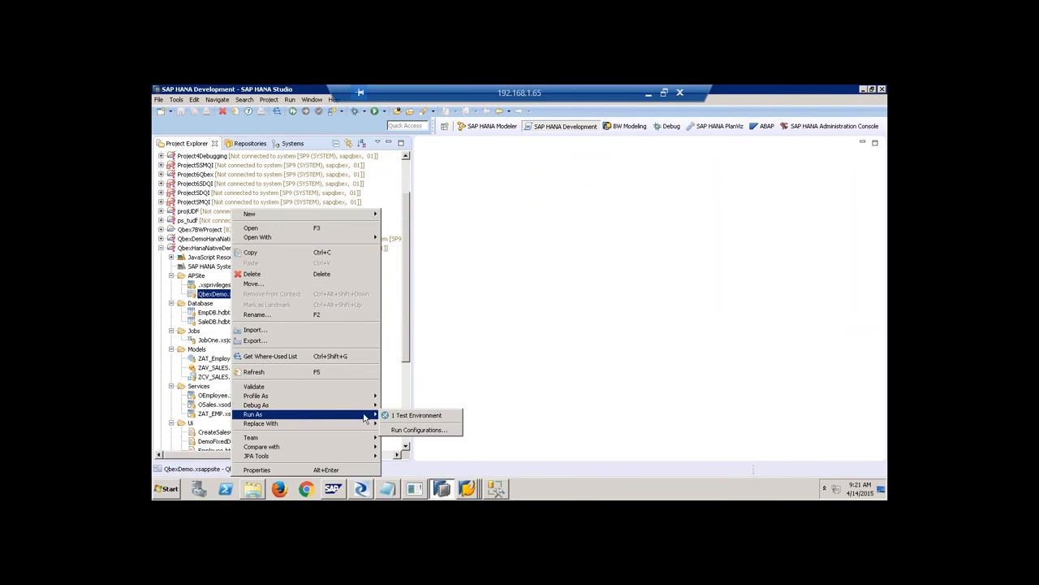
pyautogui.click(418, 416)
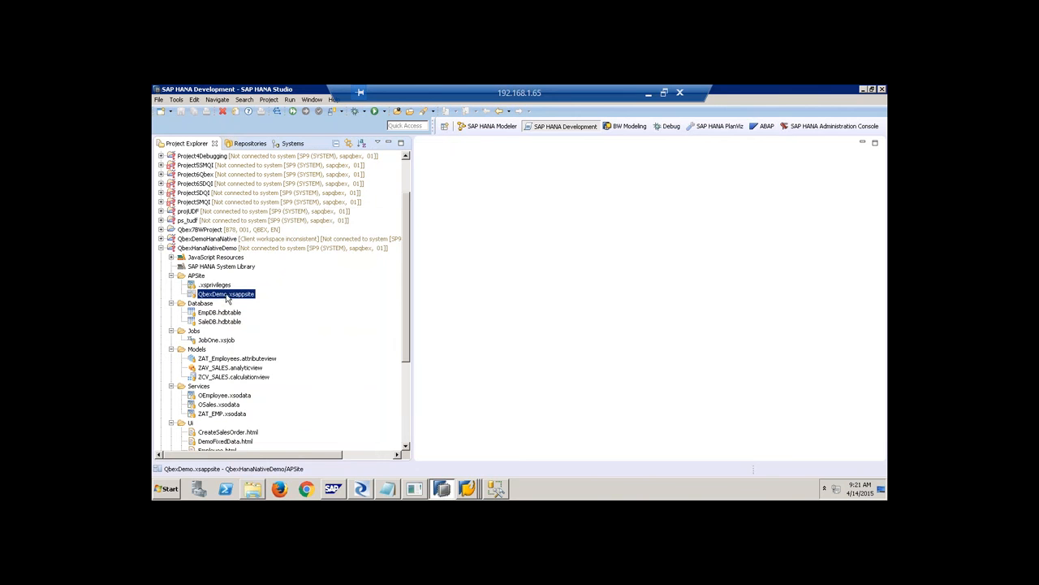
pyautogui.rightClick(228, 298)
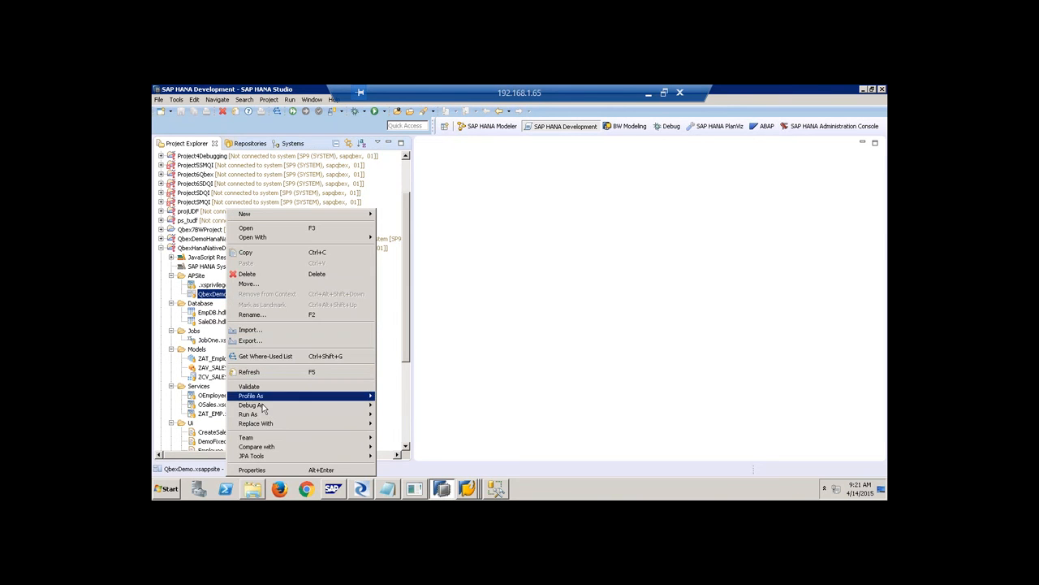
pyautogui.moveTo(265, 416)
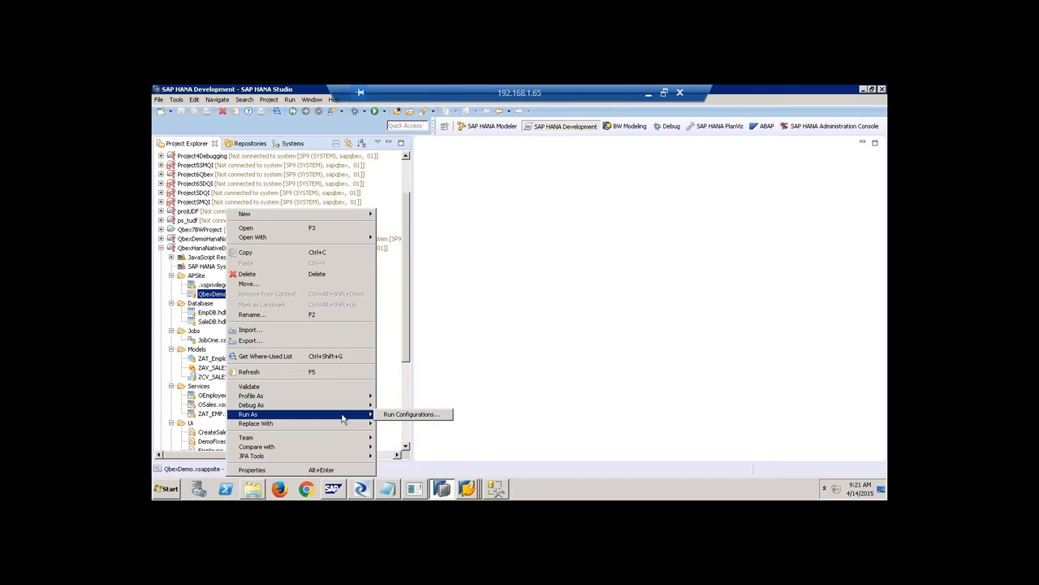
pyautogui.click(499, 359)
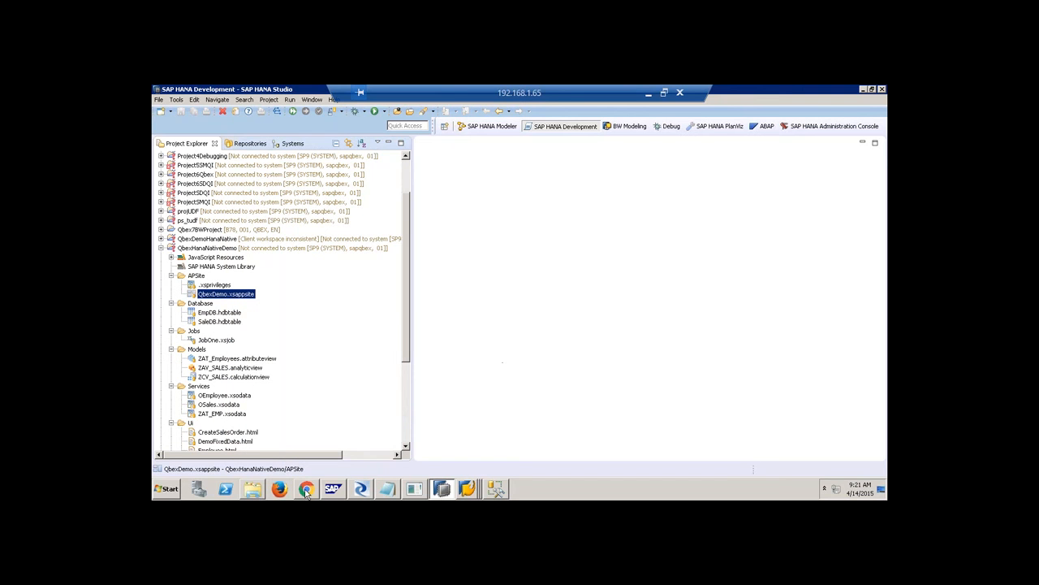
pyautogui.moveTo(406, 313); pyautogui.dragTo(404, 361)
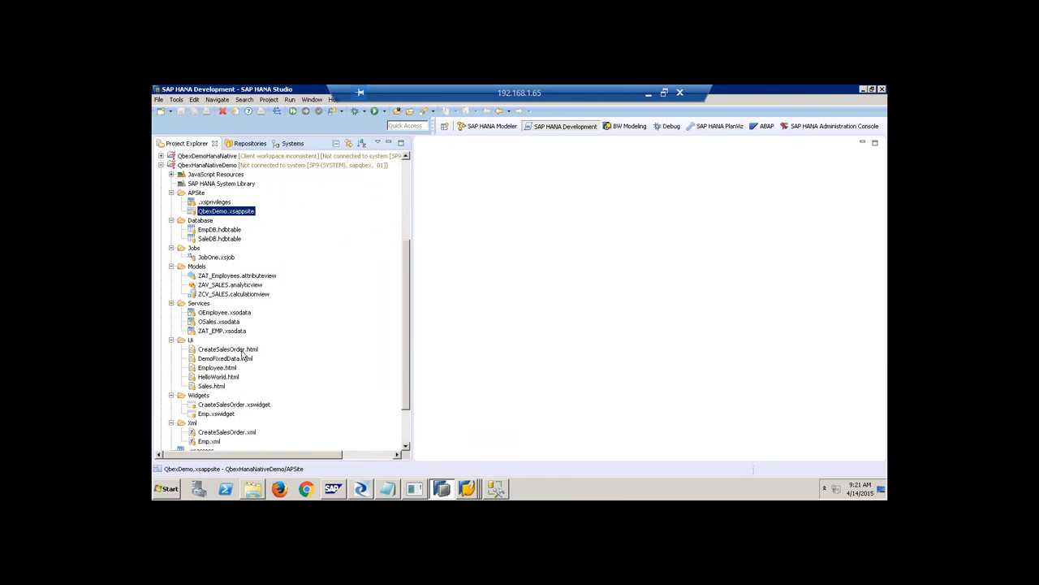
pyautogui.click(243, 351)
pyautogui.rightClick(244, 354)
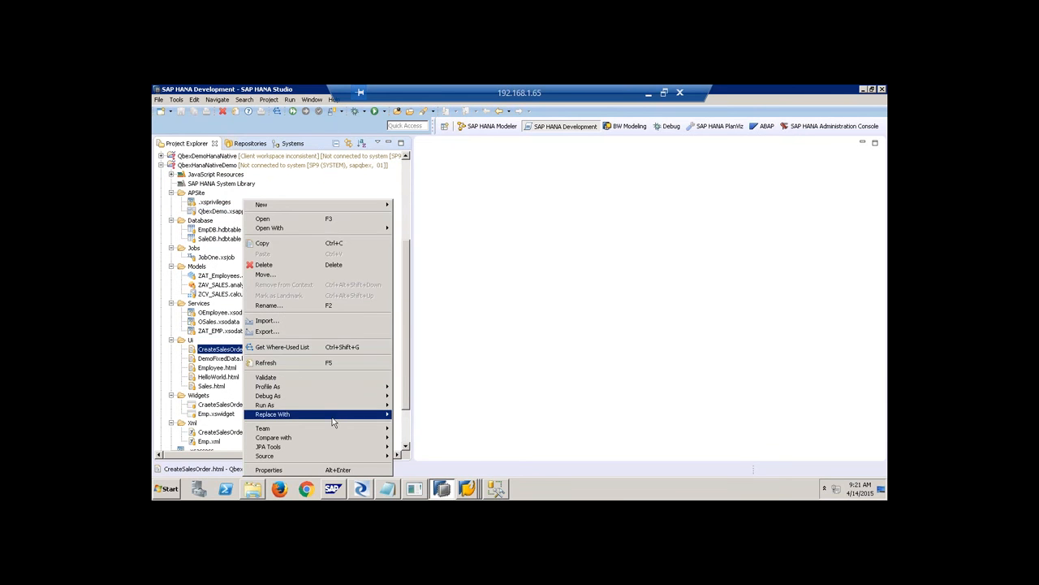
pyautogui.moveTo(337, 409)
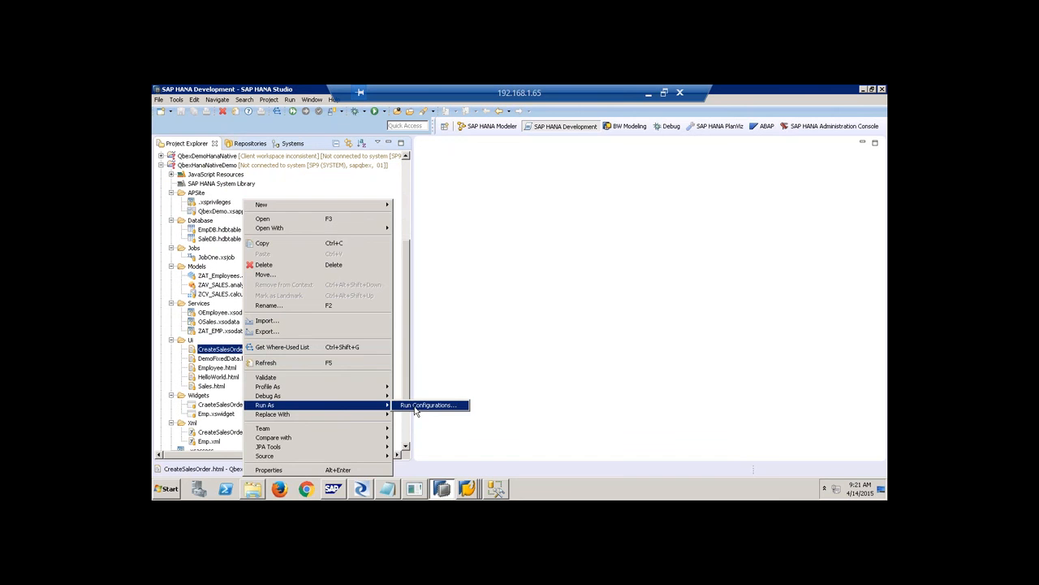
pyautogui.click(452, 299)
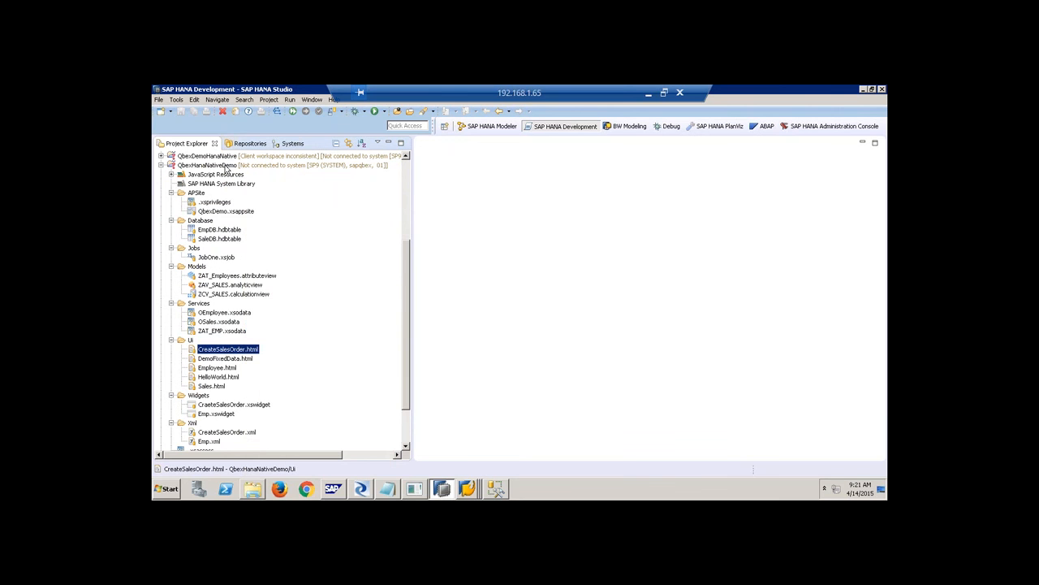
pyautogui.click(227, 165)
# Try Team > Activate All on QbexHanaNativeDemo and dismiss the not-connected error.
pyautogui.rightClick(227, 166)
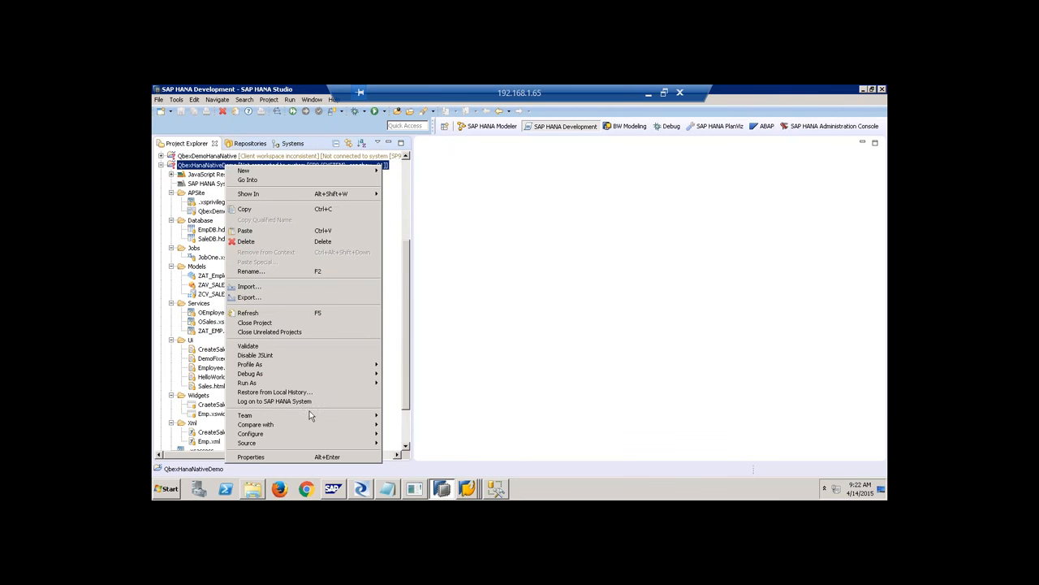
pyautogui.moveTo(319, 421)
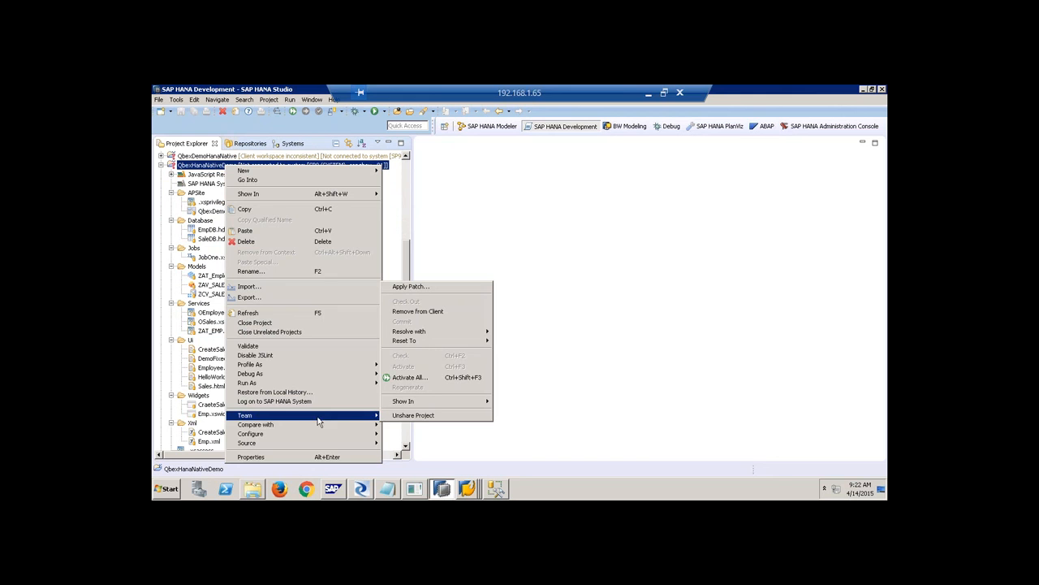
pyautogui.click(404, 378)
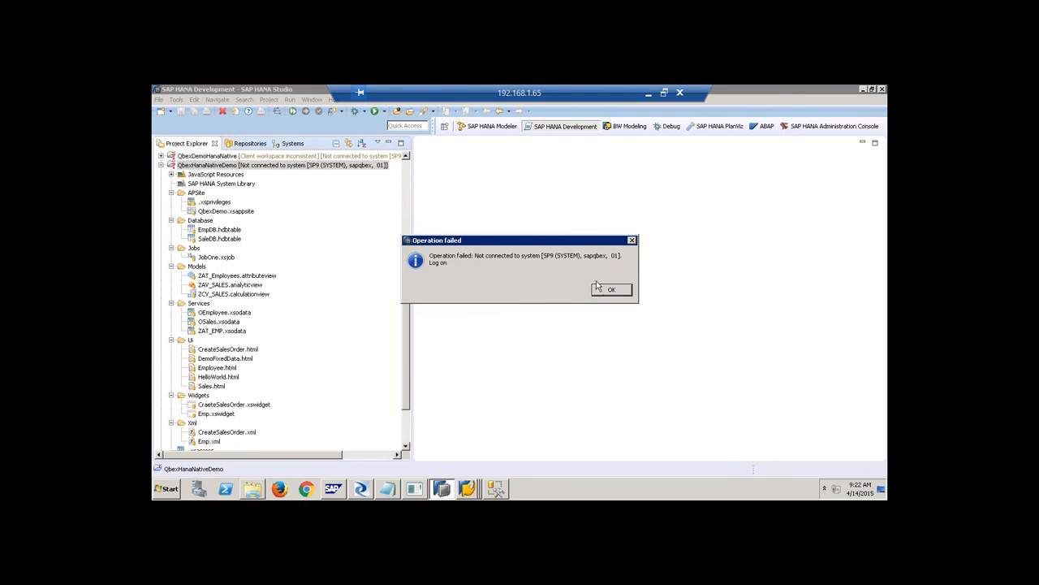
pyautogui.click(608, 290)
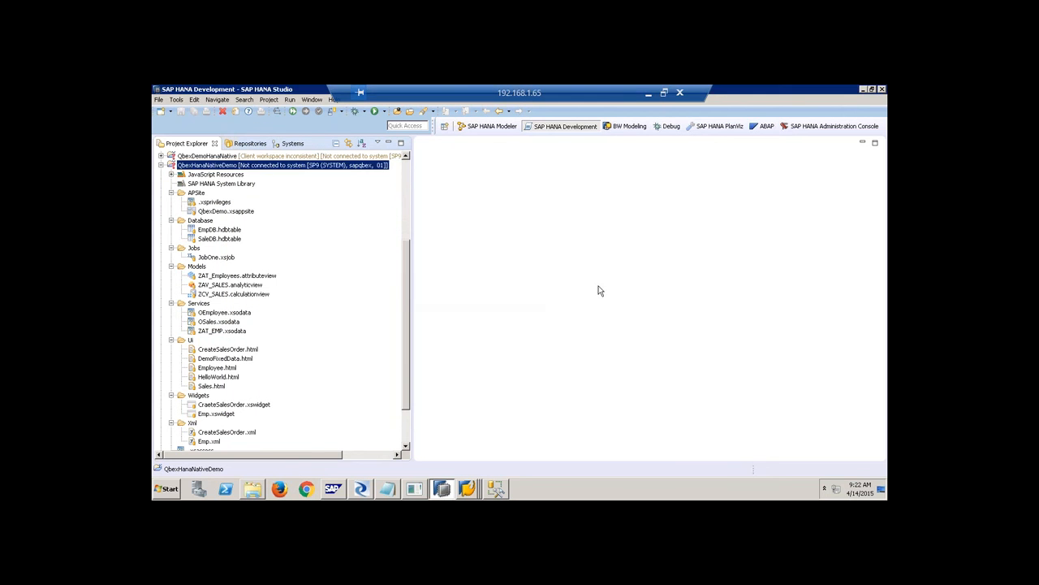
# Start the logon to the SP9 (SYSTEM) connection from the Systems view.
pyautogui.click(243, 143)
pyautogui.click(290, 144)
pyautogui.rightClick(217, 233)
pyautogui.click(243, 269)
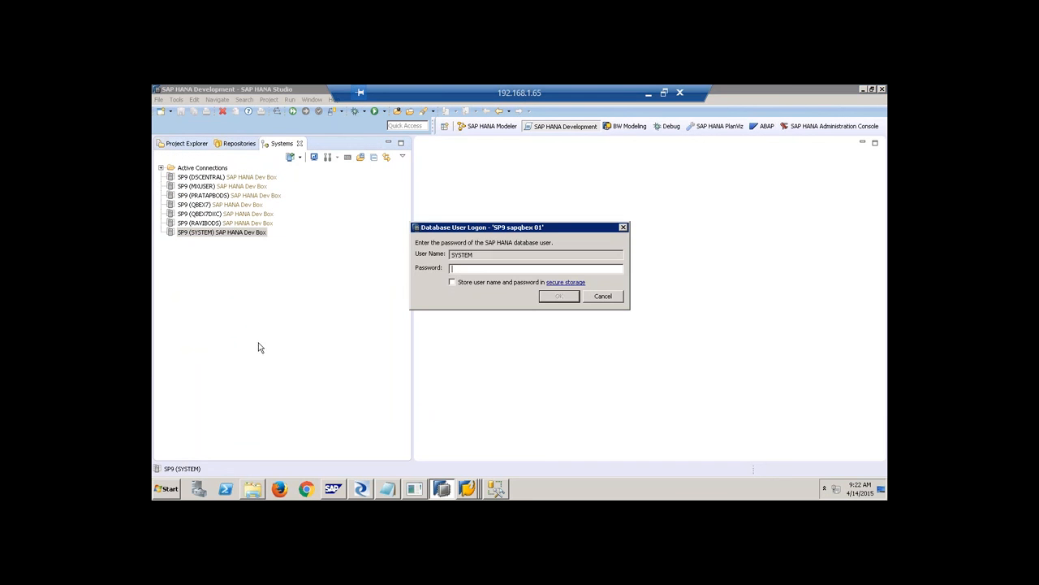
# Enter the SYSTEM password to complete the SP9 logon and return to Project Explorer.
pyautogui.write('**')
pyautogui.press('Return')
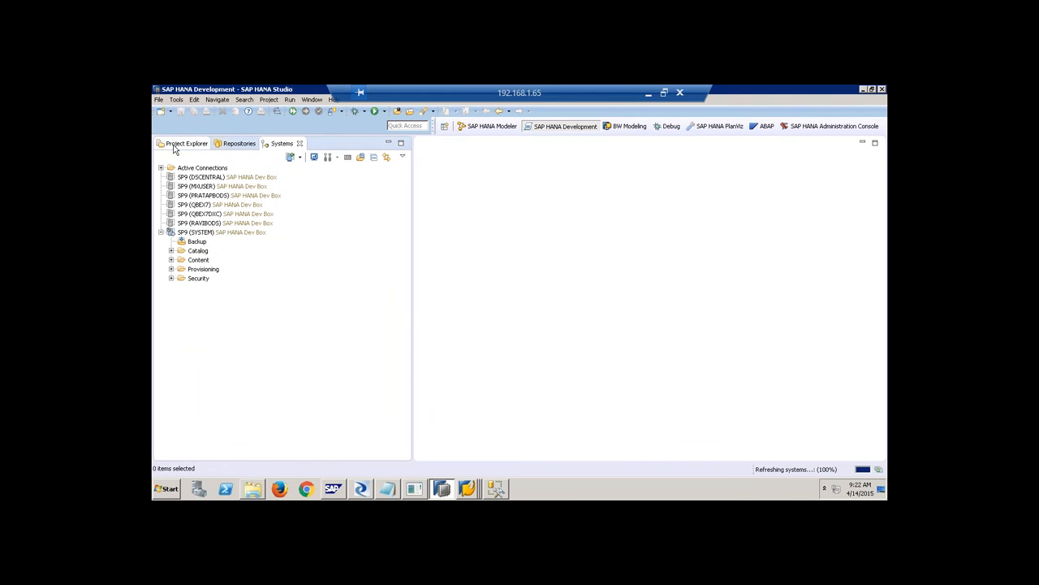
pyautogui.click(174, 142)
# Run CreateSalesOrder.html in the browser and confirm the login prompt.
pyautogui.rightClick(212, 166)
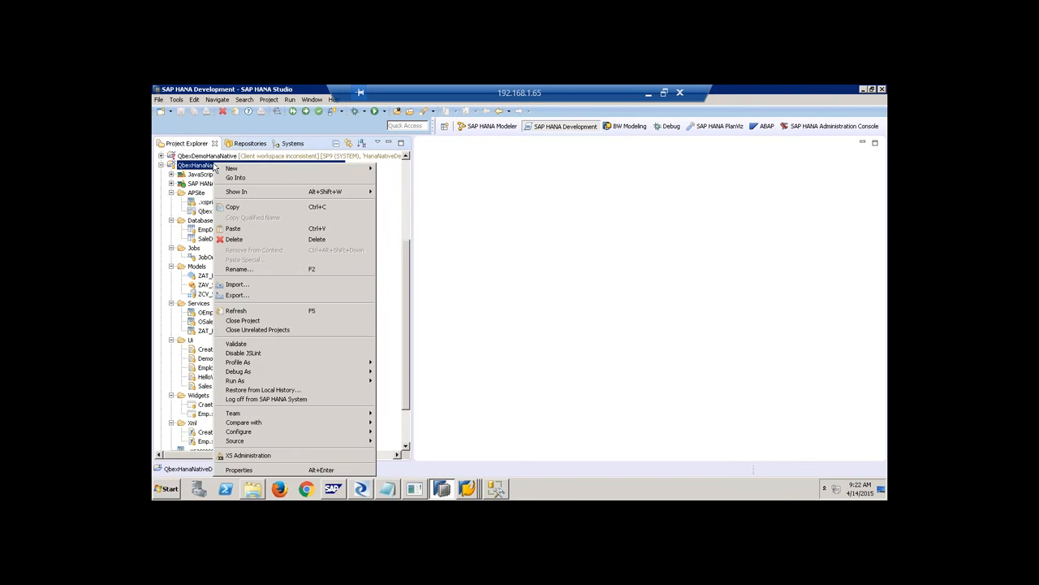
pyautogui.click(526, 198)
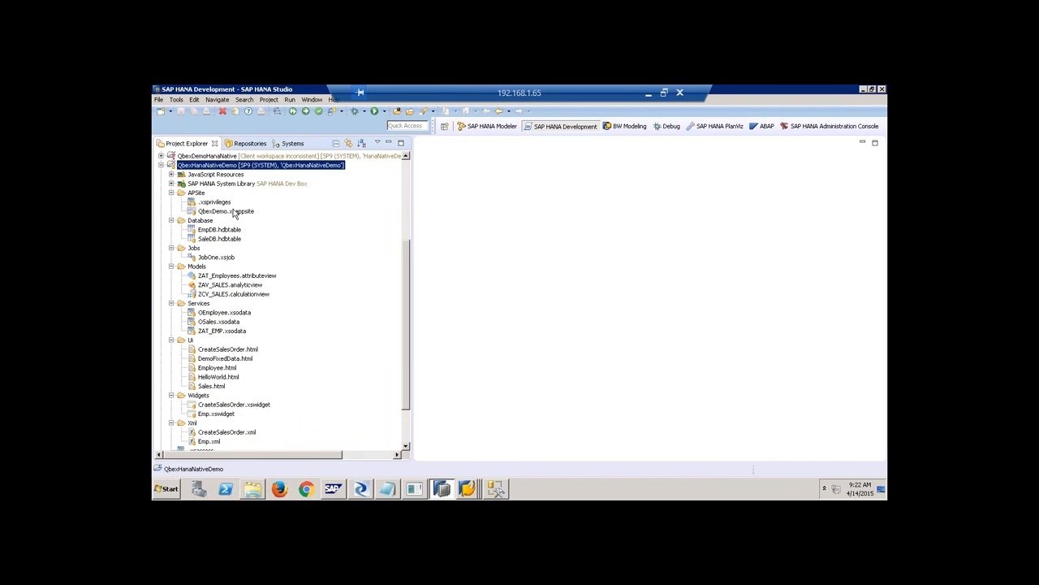
pyautogui.rightClick(235, 211)
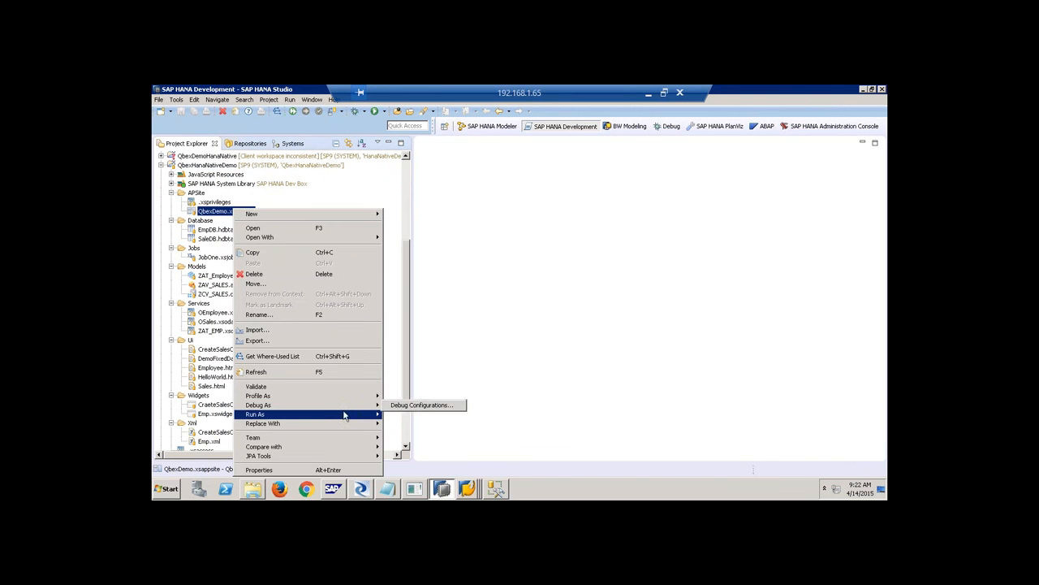
pyautogui.click(411, 347)
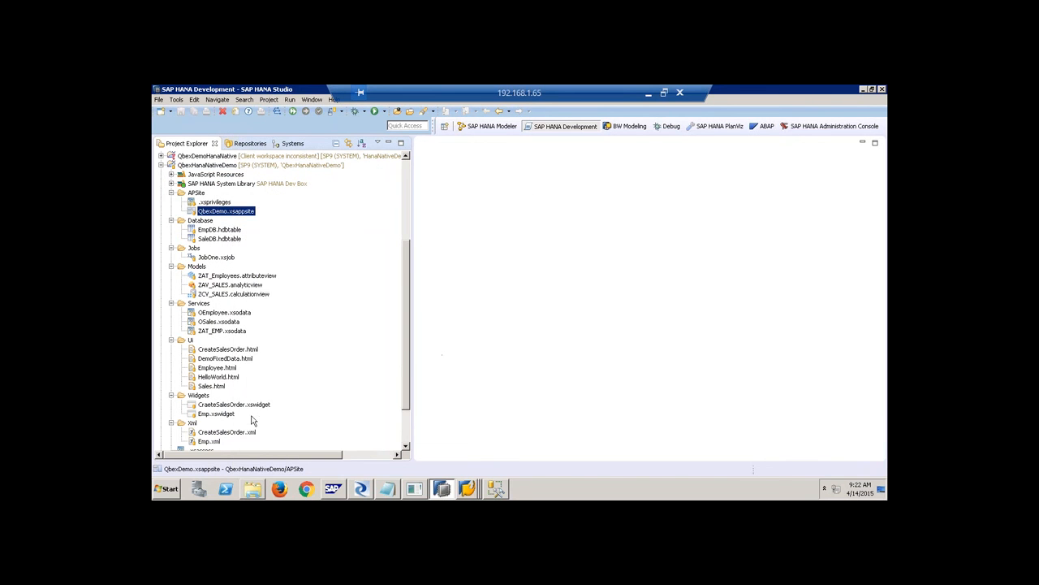
pyautogui.rightClick(234, 351)
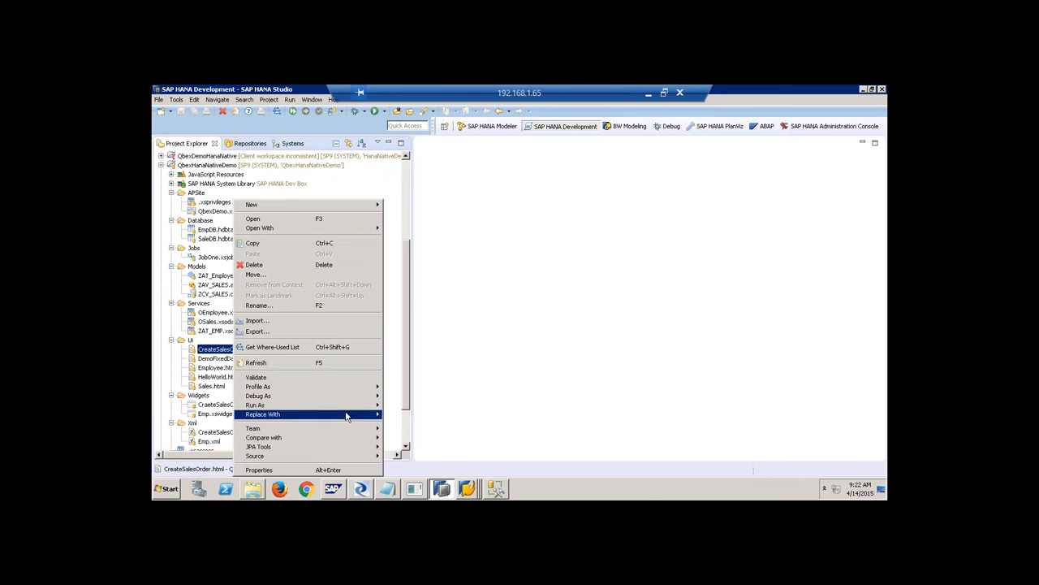
pyautogui.click(418, 407)
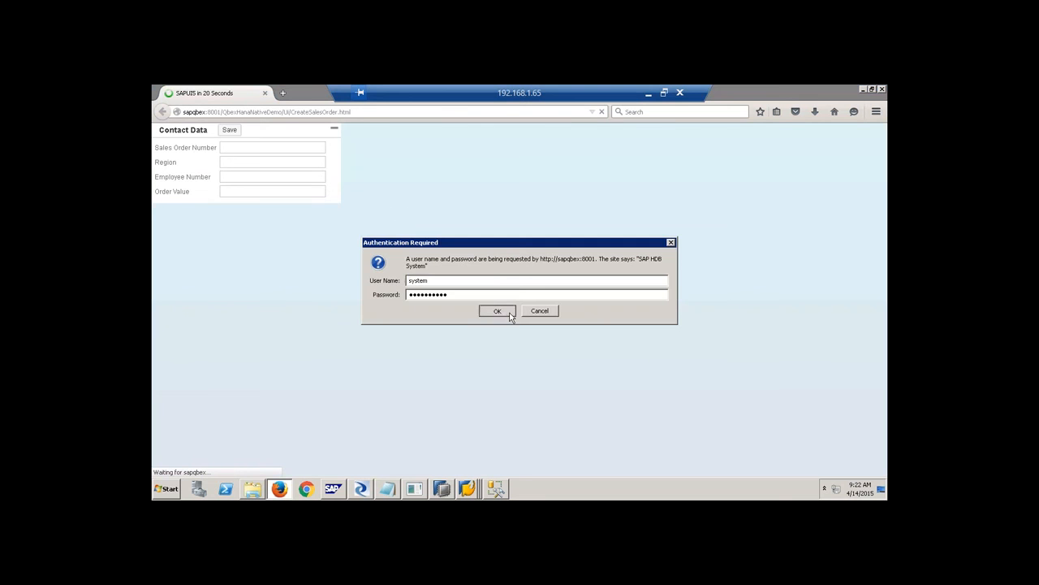
pyautogui.click(510, 314)
# Click into the Sales Order Number field of the Contact Data form.
pyautogui.click(269, 148)
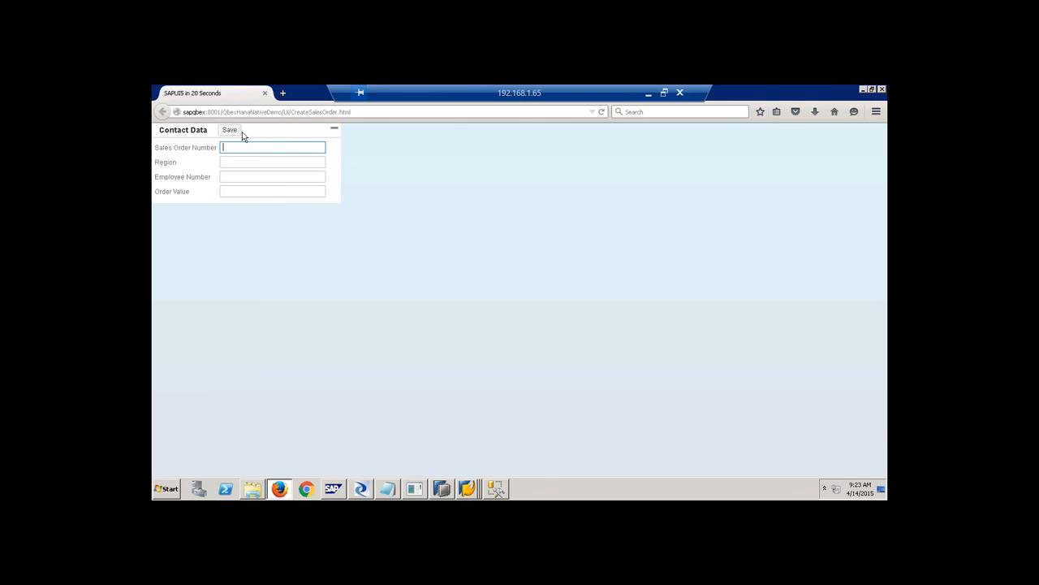
# Open the SP9 (SYSTEM) editor in the Administration Console and show its Configuration tab.
pyautogui.click(441, 488)
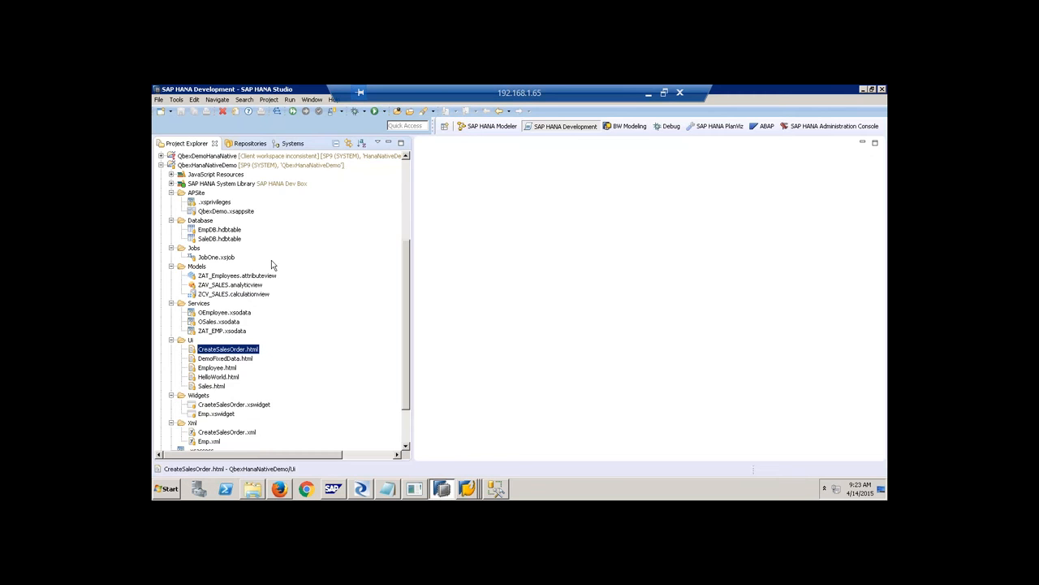
pyautogui.click(289, 143)
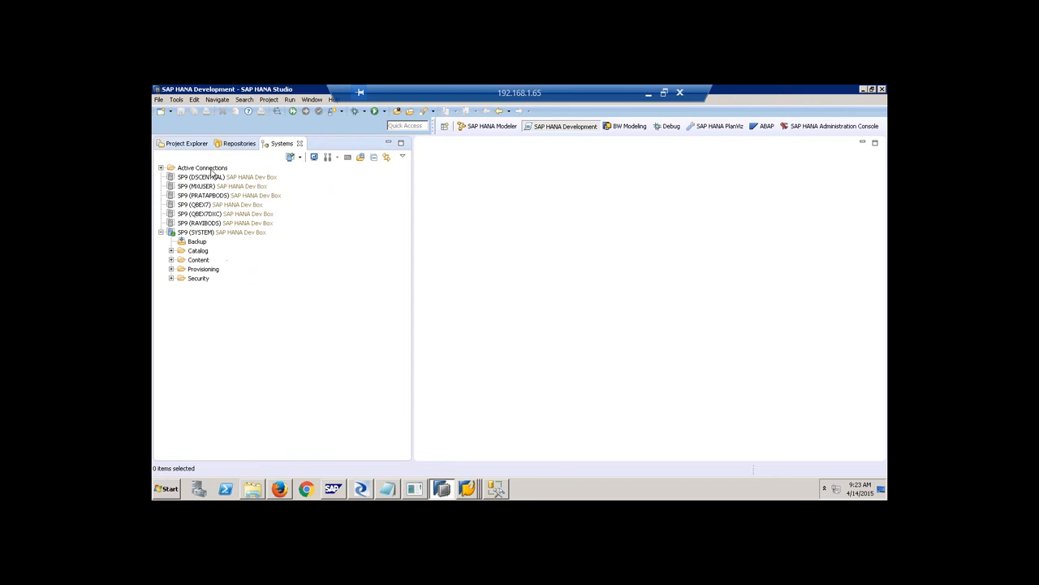
pyautogui.click(801, 126)
pyautogui.click(217, 222)
pyautogui.click(252, 145)
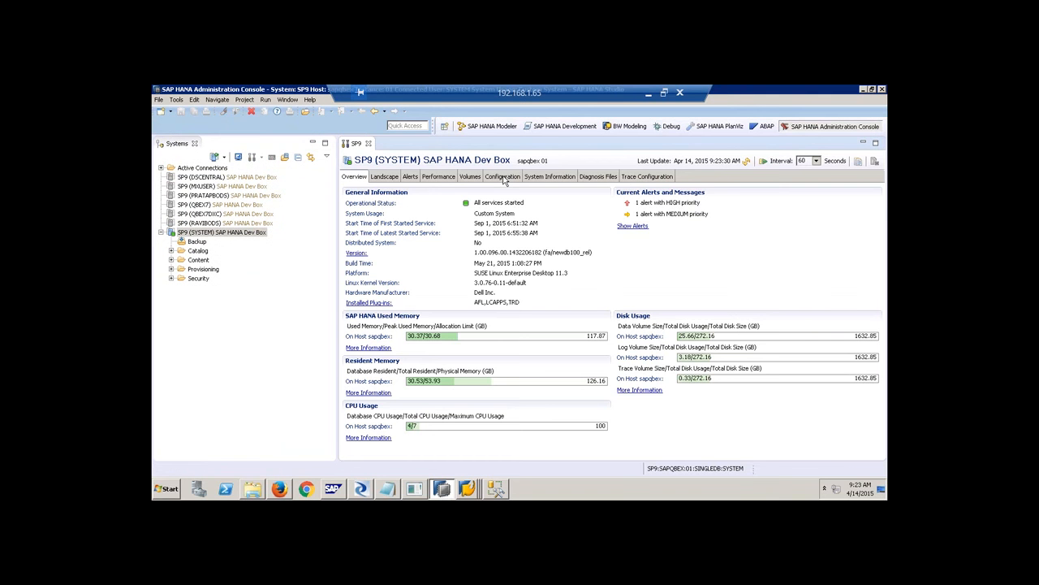
pyautogui.click(503, 177)
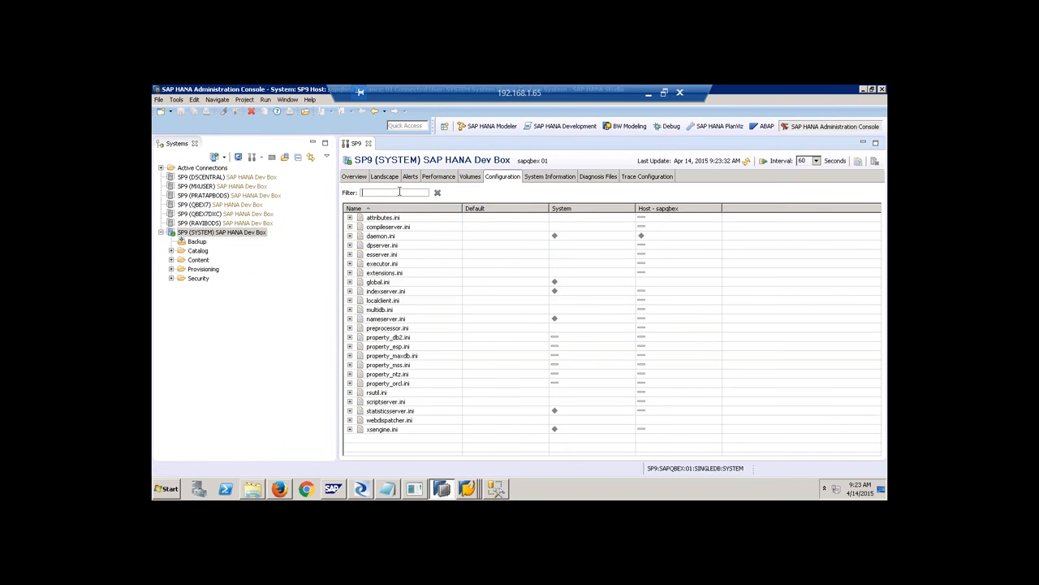
pyautogui.write('savepoint')
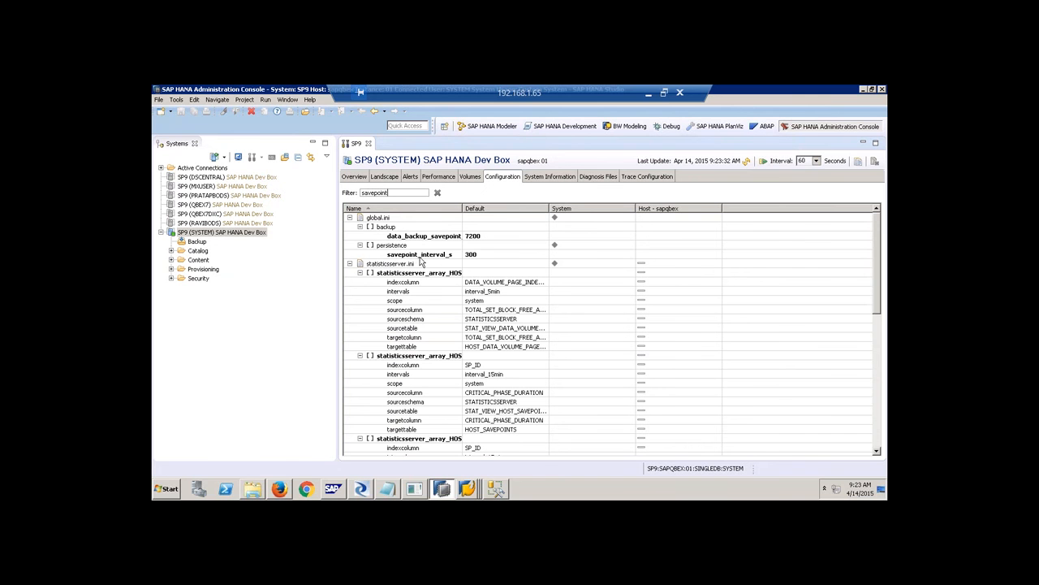
pyautogui.click(487, 258)
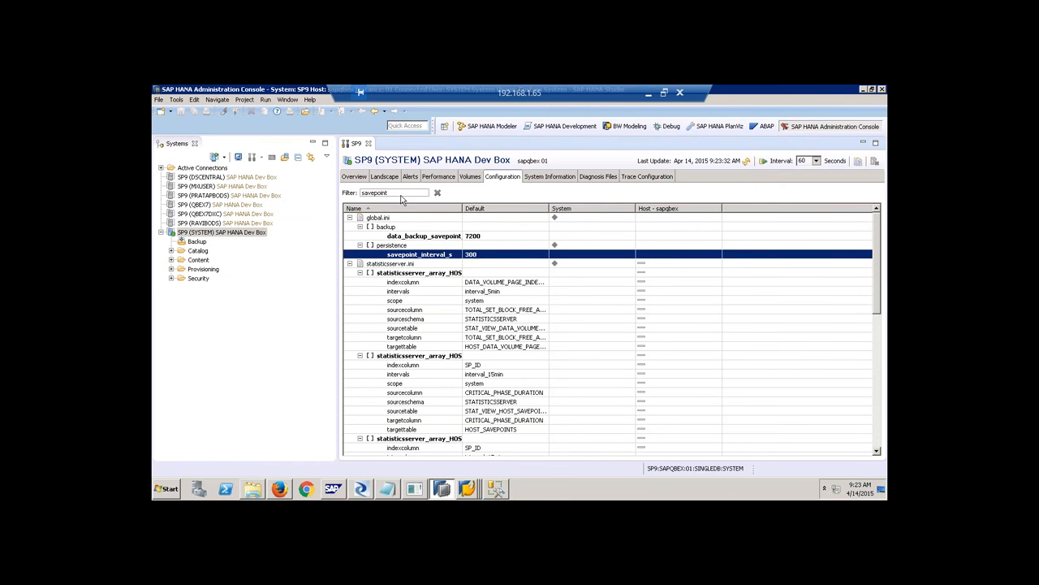
pyautogui.moveTo(395, 193); pyautogui.dragTo(355, 187)
pyautogui.press('BackSpace')
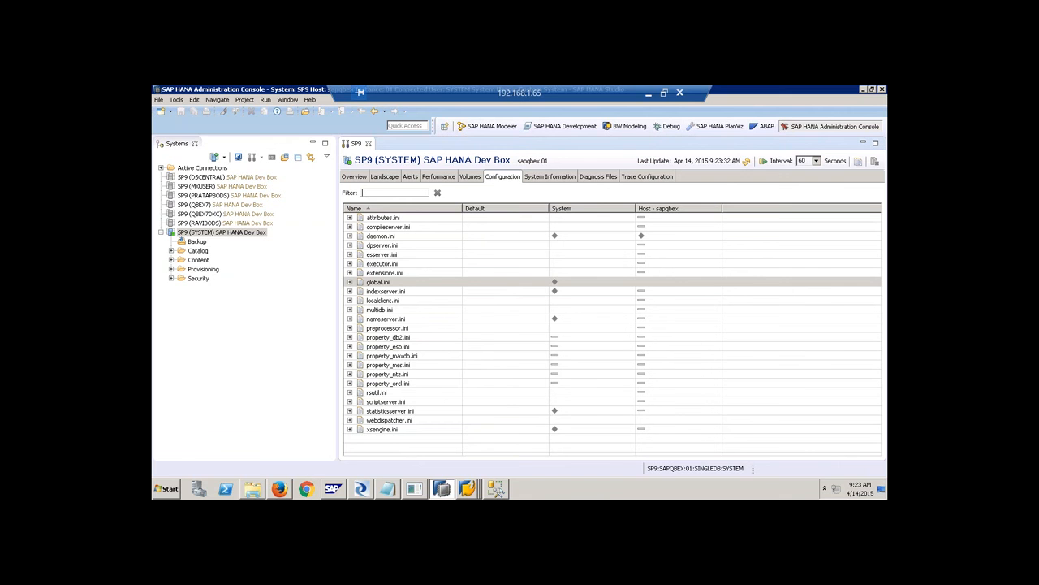
# Filter the configuration on 'mergedogg' and view the auto_merge_decision_func formula without changing it.
pyautogui.write('mergedog')
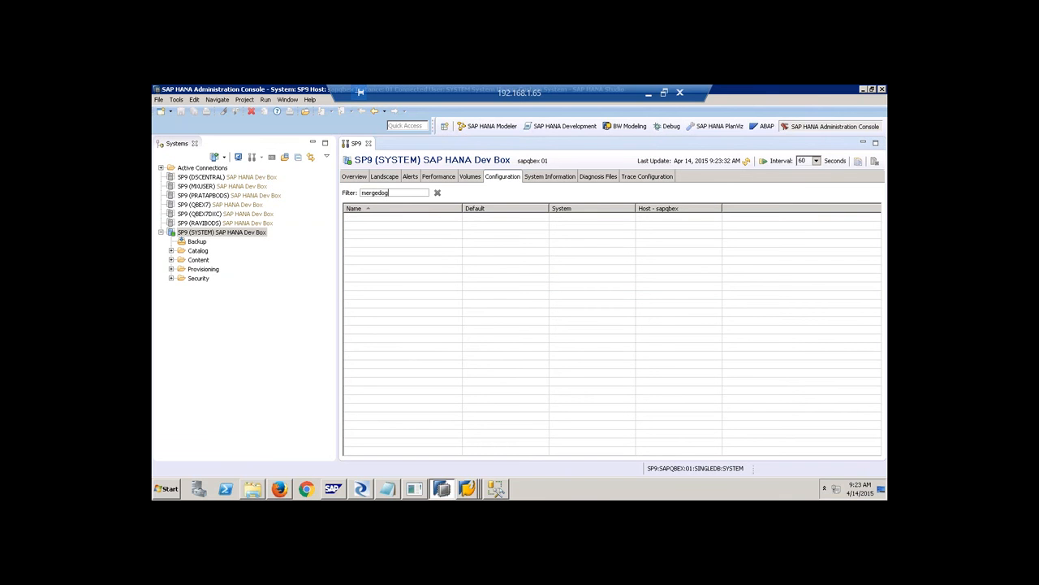
pyautogui.write('g')
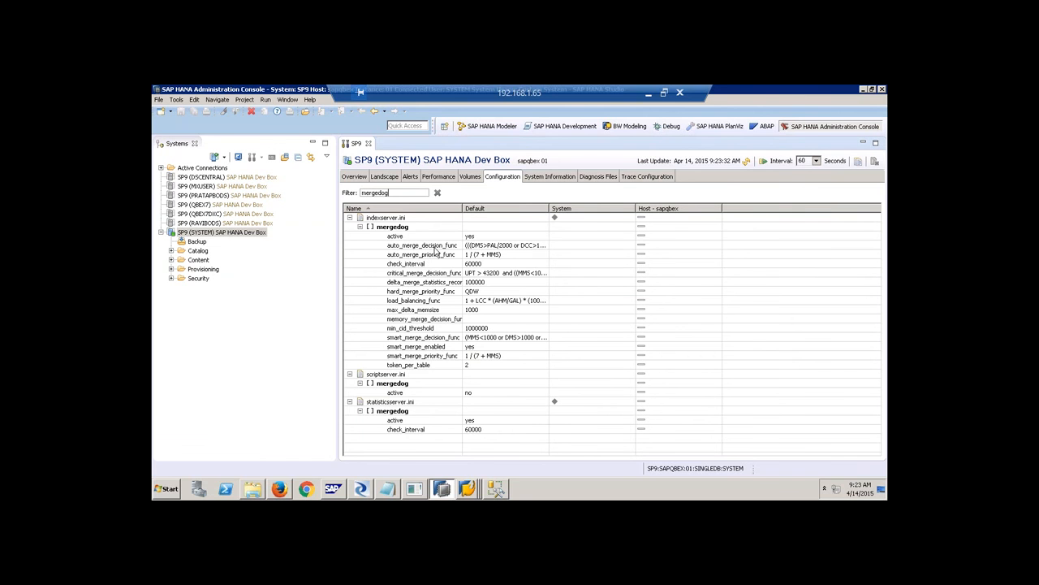
pyautogui.click(473, 245)
pyautogui.rightClick(473, 245)
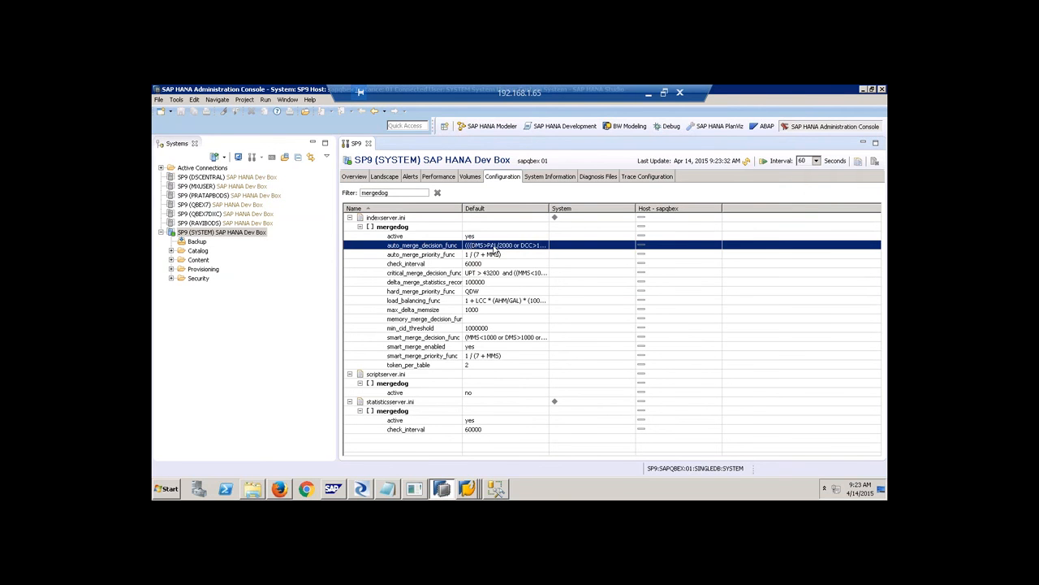
pyautogui.click(492, 250)
pyautogui.moveTo(370, 144); pyautogui.dragTo(750, 146)
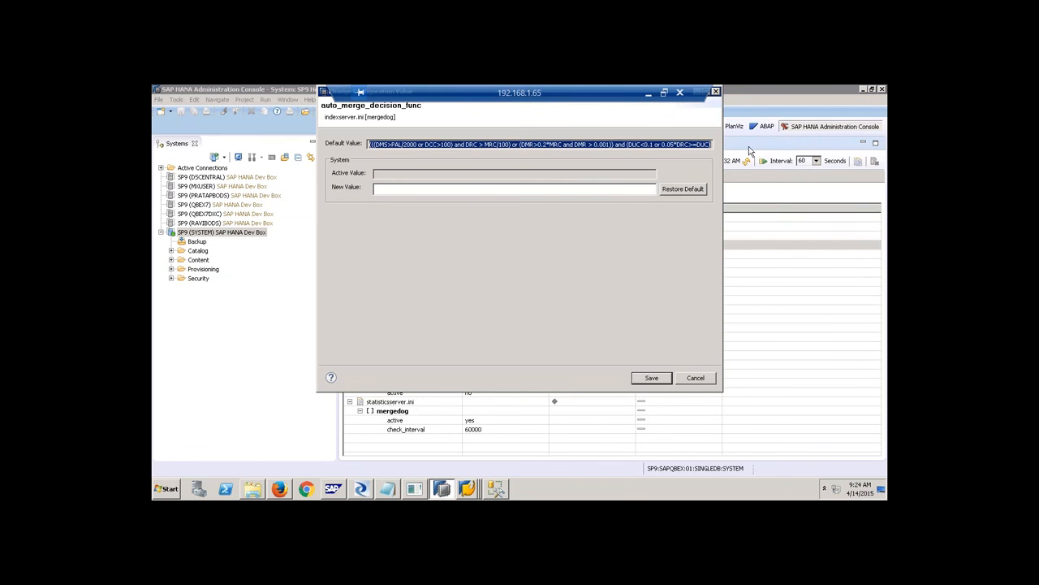
pyautogui.click(695, 378)
# View the smart_merge_decision_func formula unchanged, then show the Landscape services list.
pyautogui.click(434, 338)
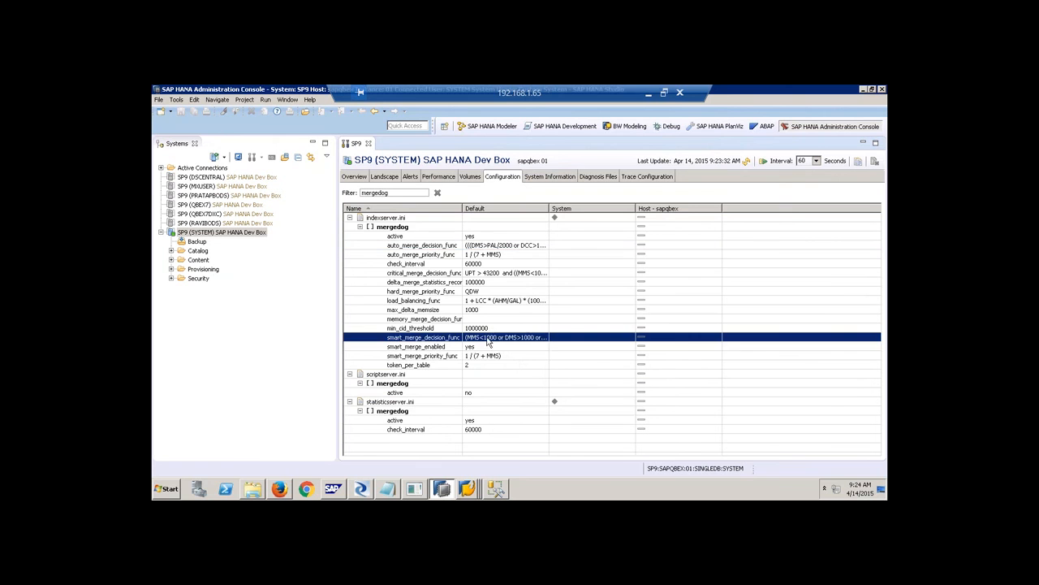
pyautogui.rightClick(490, 342)
pyautogui.click(508, 343)
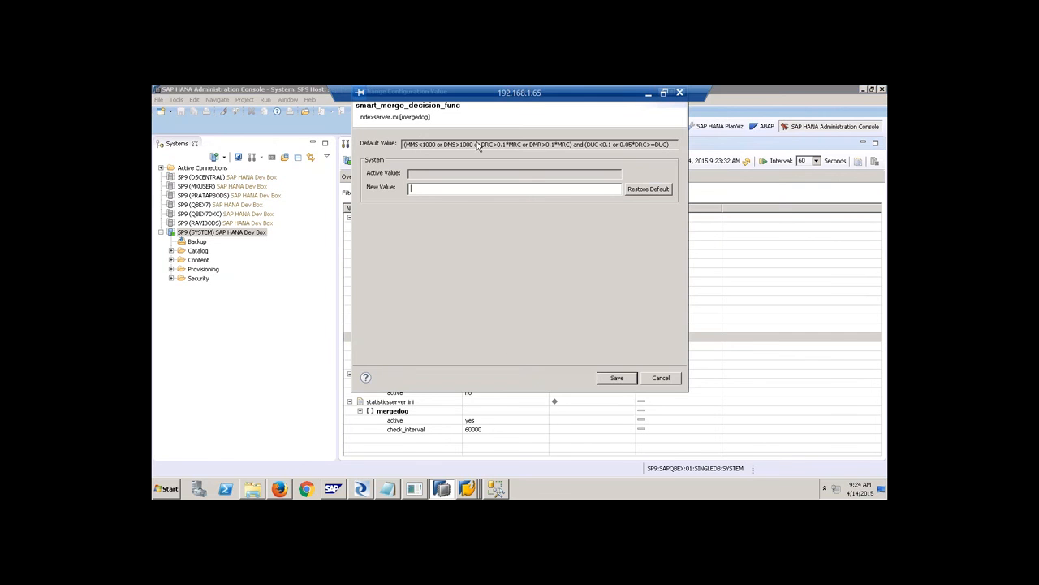
pyautogui.moveTo(406, 144); pyautogui.dragTo(676, 142)
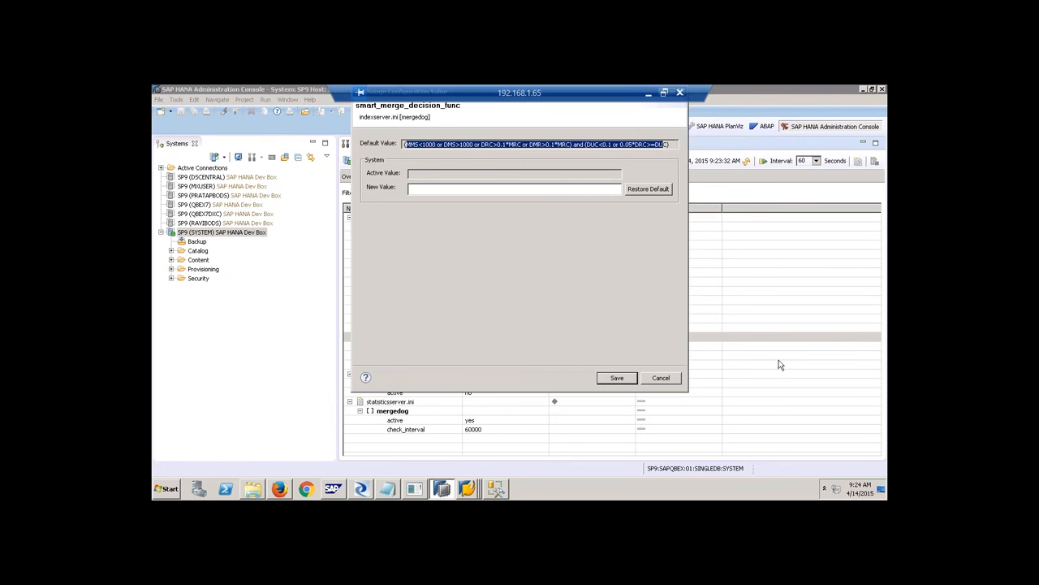
pyautogui.click(660, 378)
pyautogui.click(389, 177)
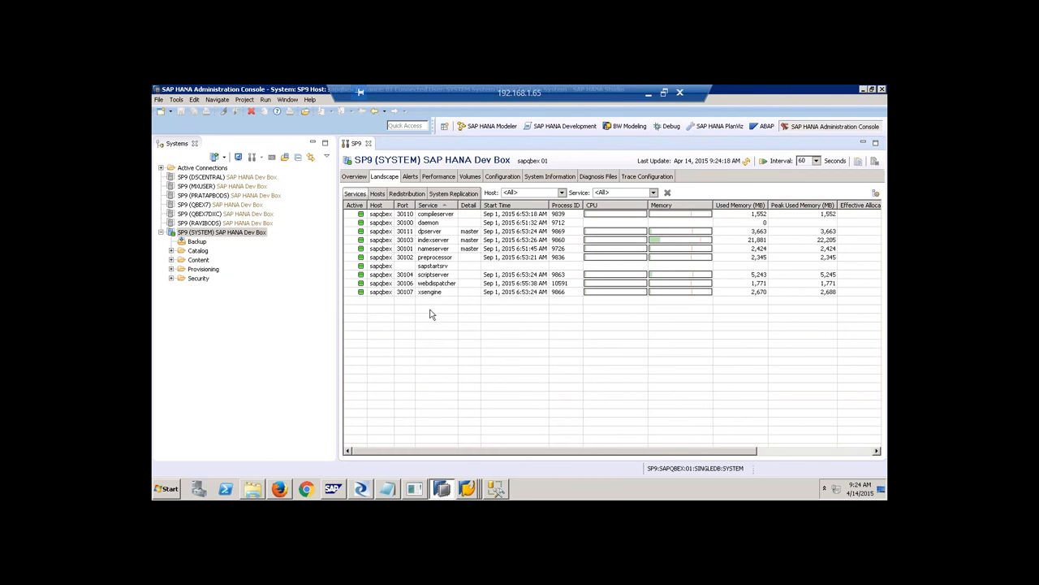
# Browse the Landscape Hosts and Services lists, selecting the sapqbex host and indexserver.
pyautogui.click(377, 193)
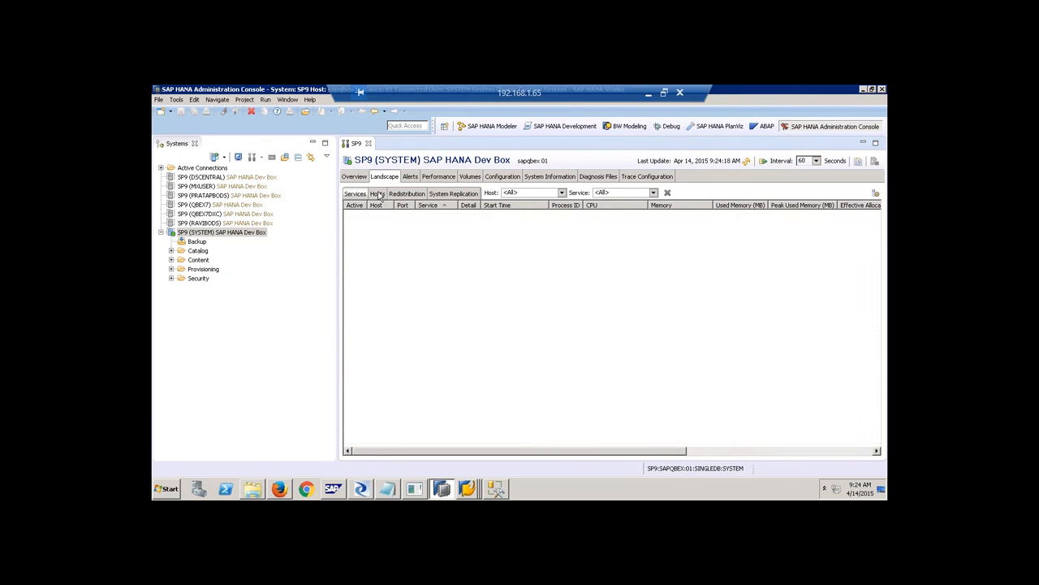
pyautogui.click(468, 213)
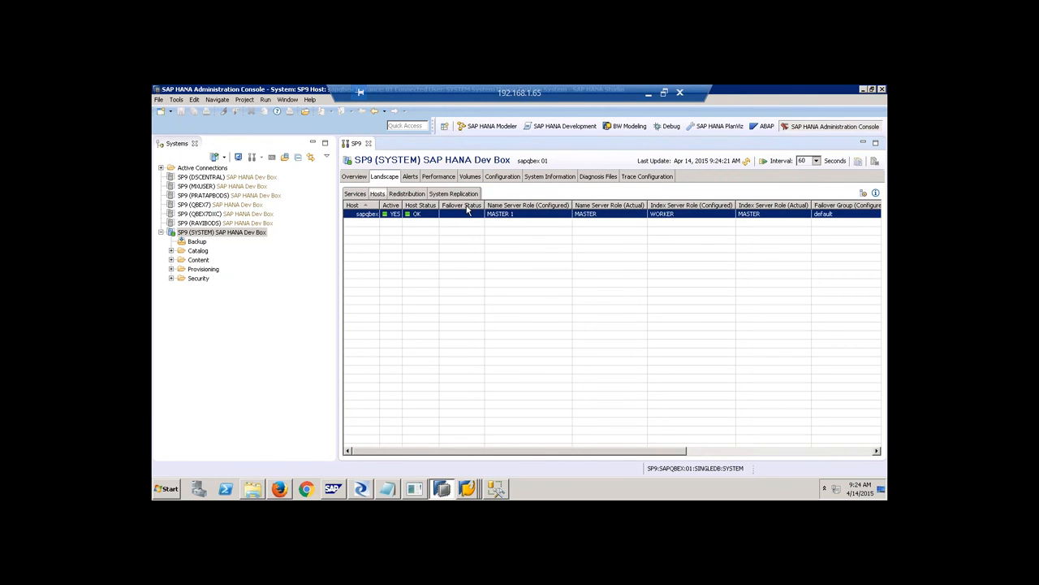
pyautogui.click(362, 194)
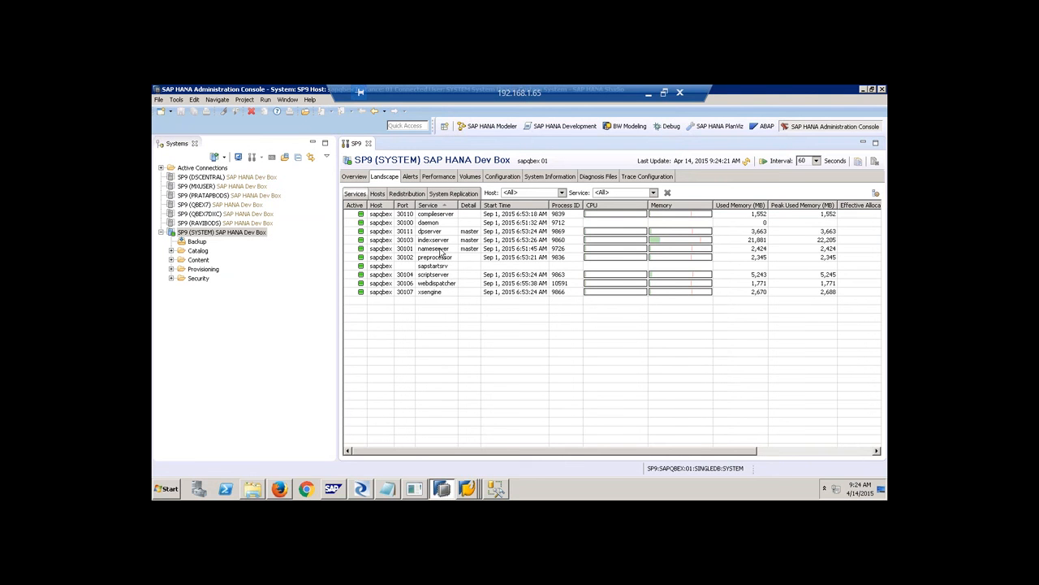
pyautogui.click(441, 242)
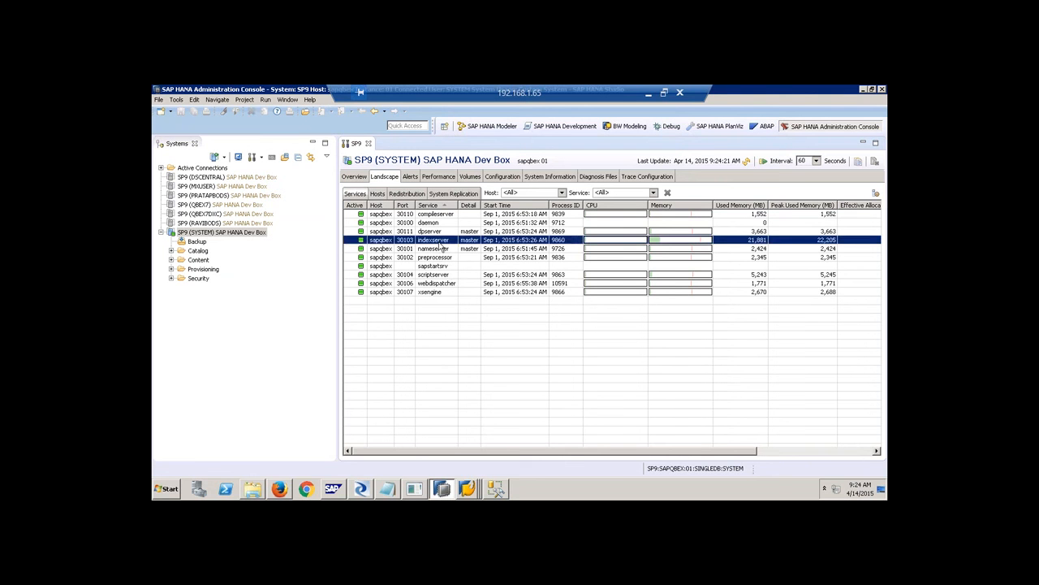
pyautogui.click(380, 195)
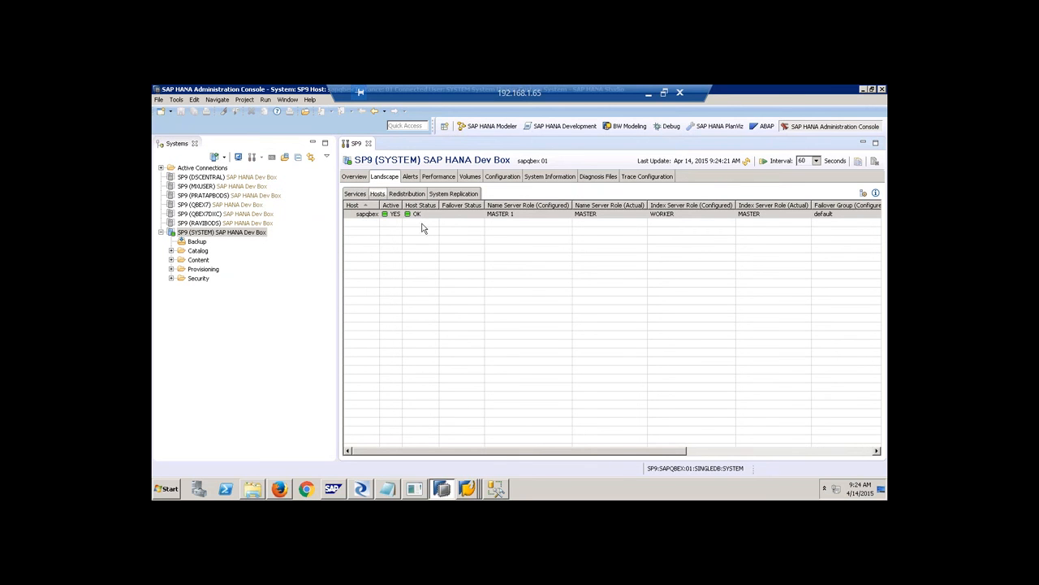
# Review the Overview's log volume disk usage, then open Trace Configuration.
pyautogui.click(362, 179)
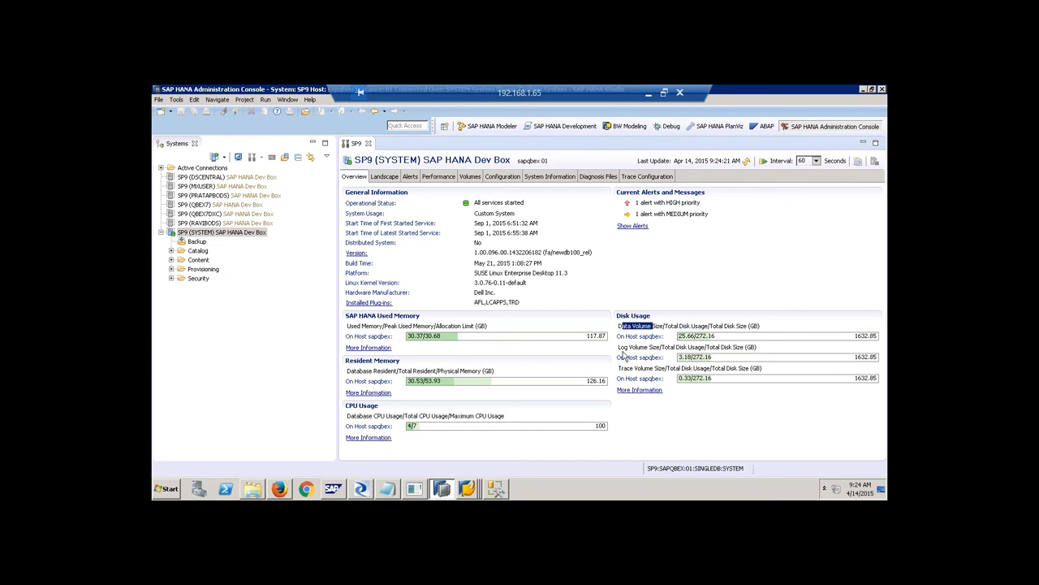
pyautogui.moveTo(619, 347); pyautogui.dragTo(660, 346)
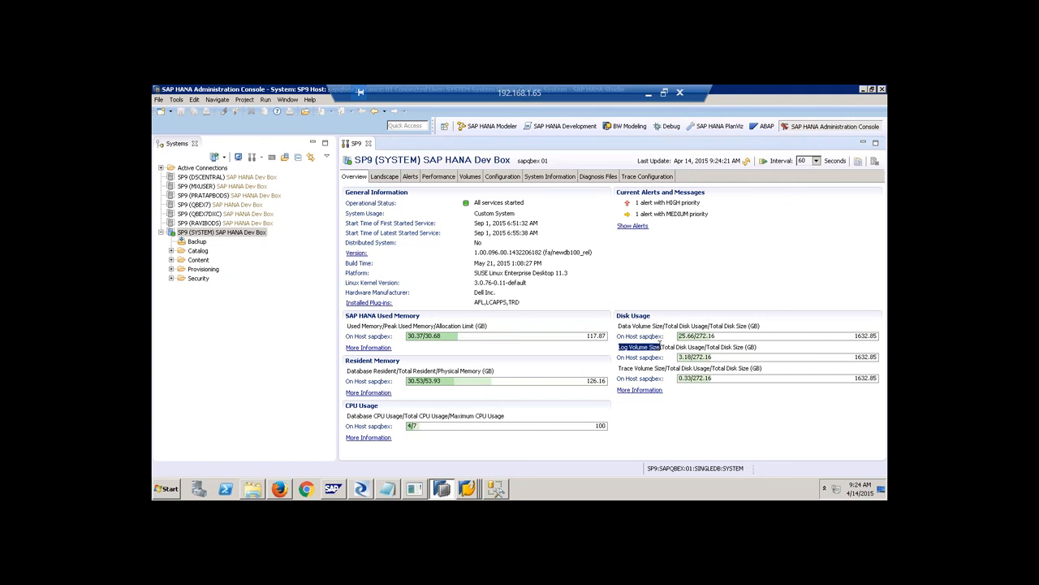
pyautogui.moveTo(640, 325); pyautogui.dragTo(665, 347)
pyautogui.click(645, 177)
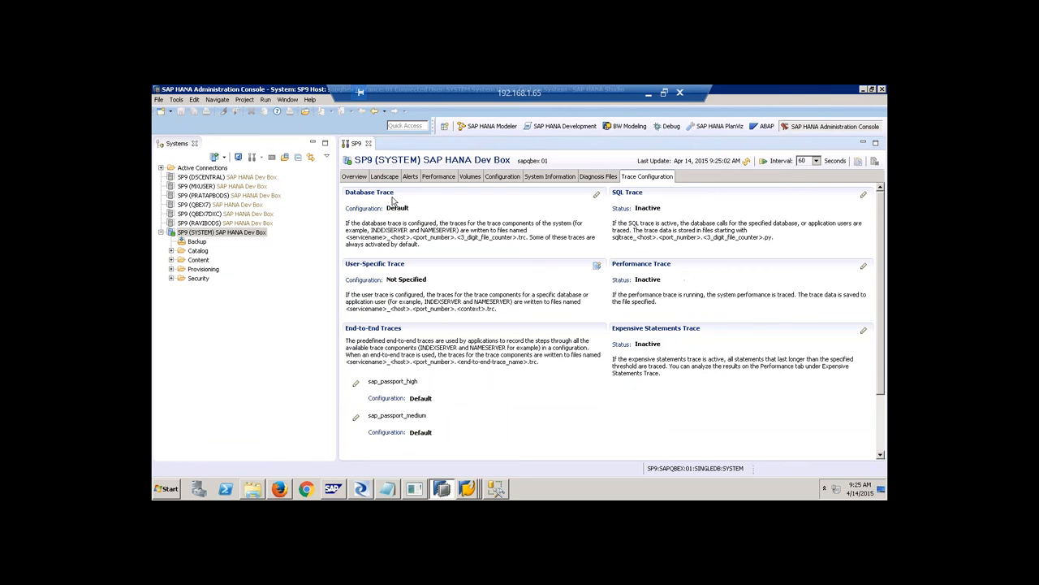
# Open the Alerts tab and its Configure Check Settings dialog.
pyautogui.click(411, 179)
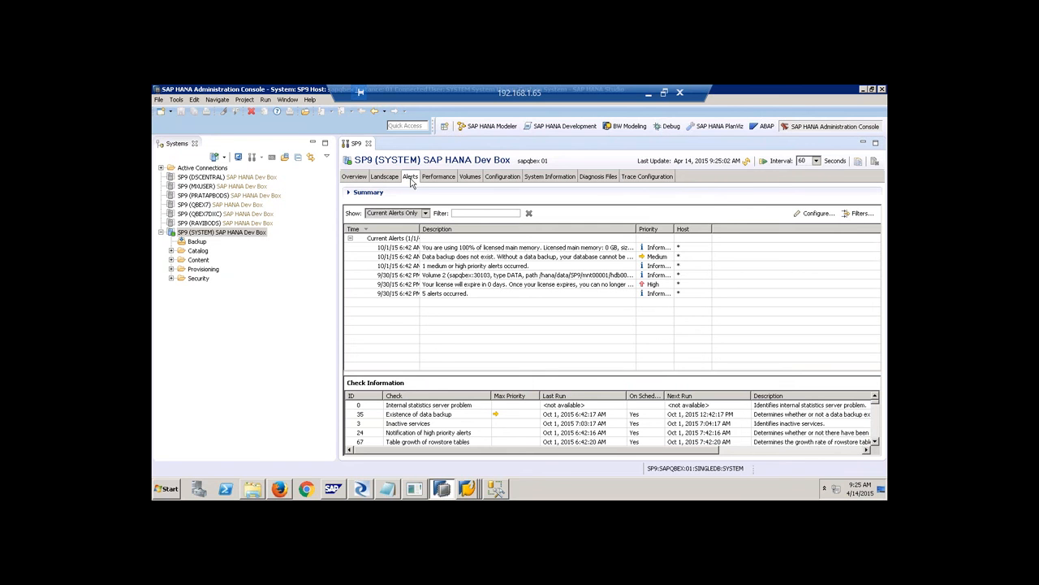
pyautogui.click(808, 214)
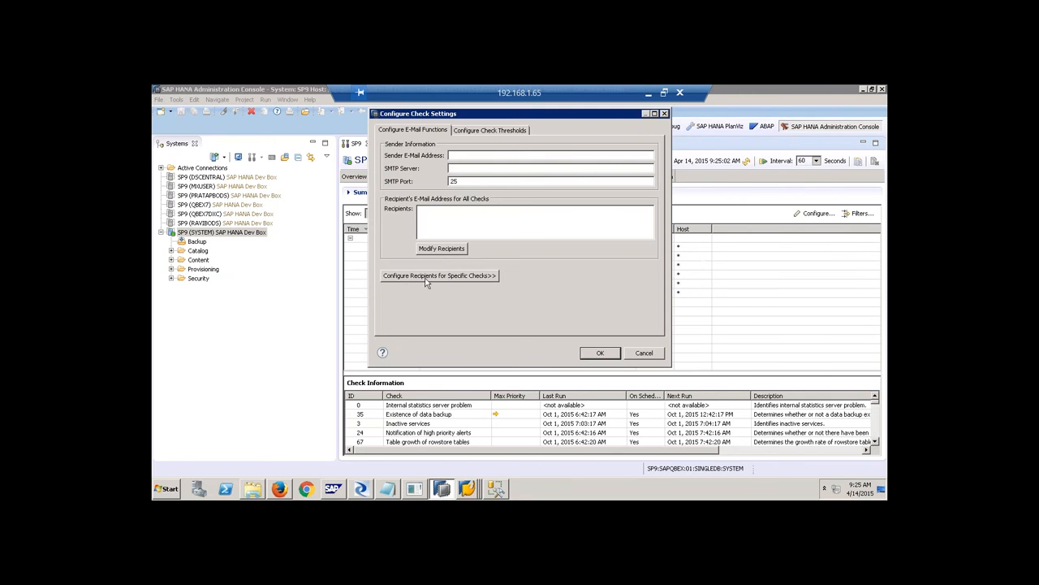
# Expand Configure Recipients for Specific Checks and scroll through the list of checks.
pyautogui.click(445, 276)
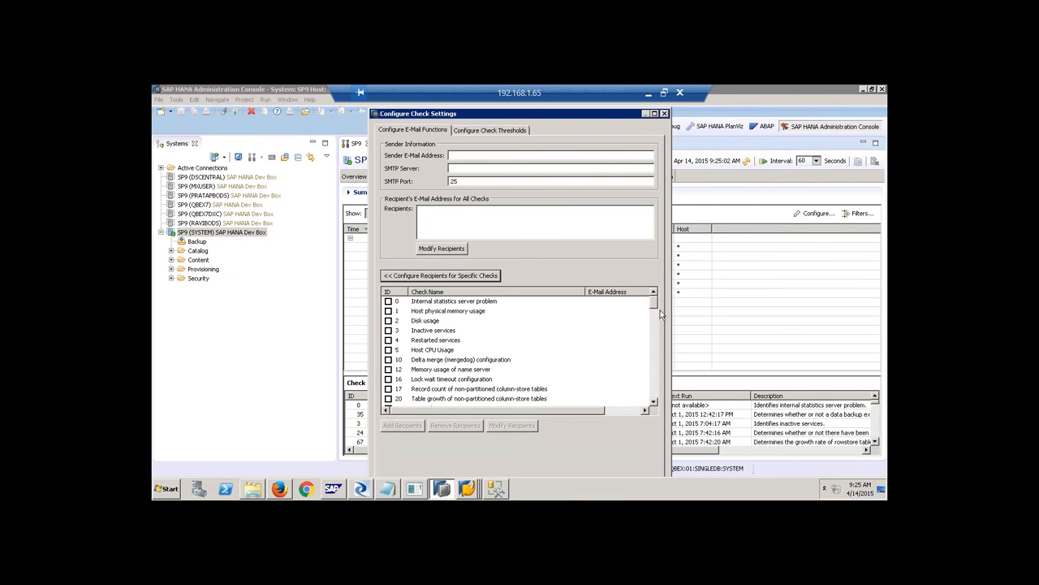
pyautogui.moveTo(656, 303); pyautogui.dragTo(647, 343)
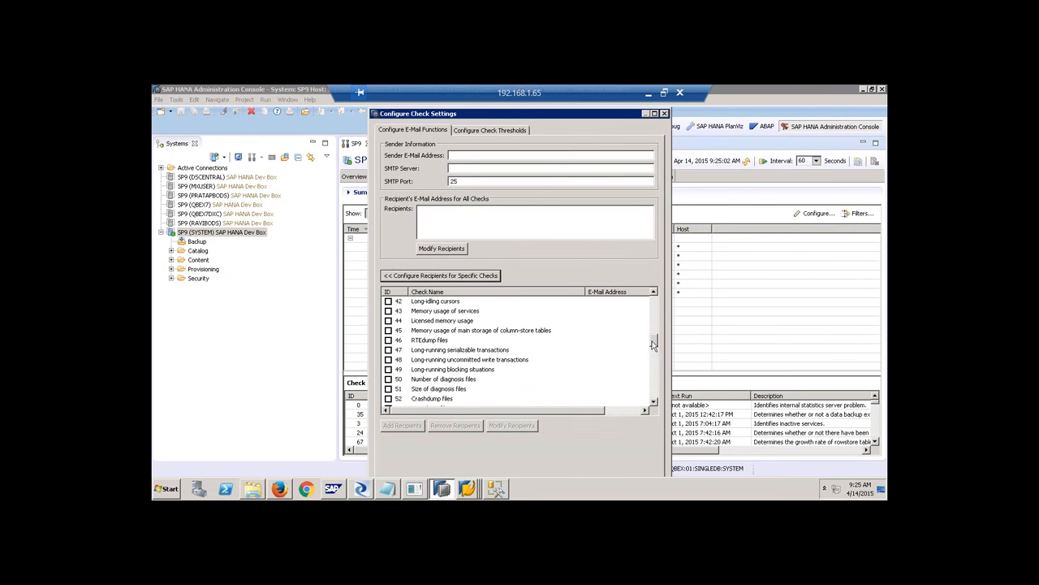
pyautogui.moveTo(654, 343); pyautogui.dragTo(659, 305)
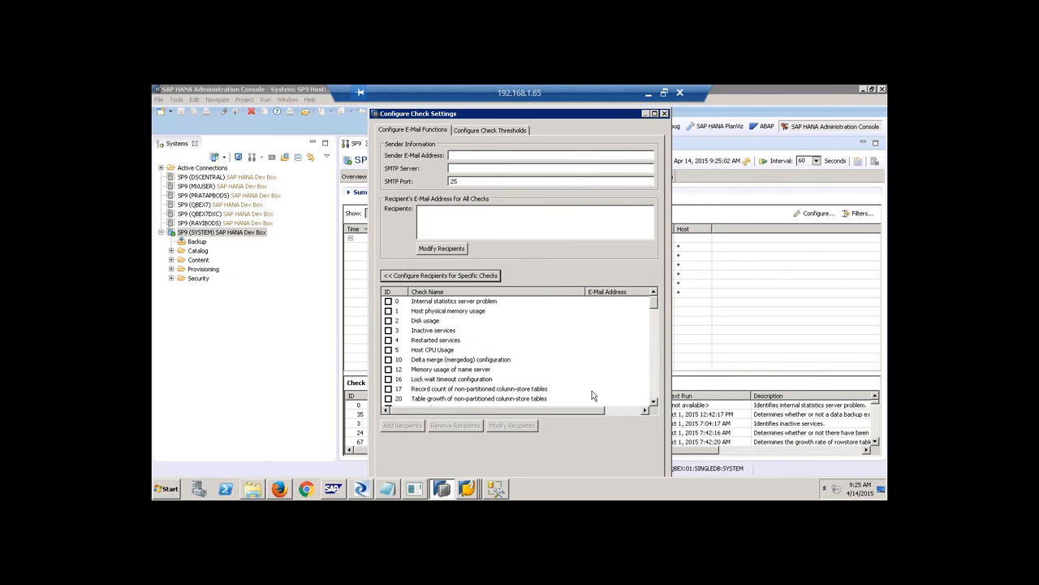
pyautogui.click(655, 402)
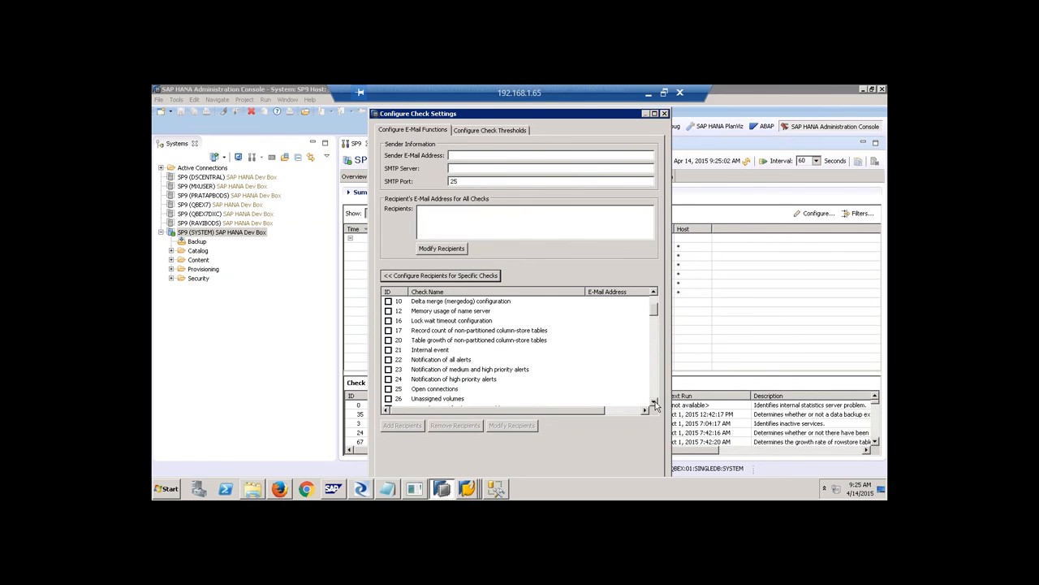
pyautogui.click(654, 402)
pyautogui.click(655, 402)
pyautogui.click(654, 402)
pyautogui.click(654, 402)
pyautogui.click(654, 401)
pyautogui.click(654, 402)
pyautogui.click(655, 402)
pyautogui.click(654, 402)
pyautogui.click(654, 402)
pyautogui.click(654, 402)
pyautogui.click(654, 402)
pyautogui.click(654, 402)
pyautogui.click(654, 402)
pyautogui.click(655, 402)
pyautogui.click(655, 402)
pyautogui.click(655, 402)
pyautogui.click(655, 402)
pyautogui.click(654, 402)
pyautogui.click(654, 402)
pyautogui.click(655, 402)
pyautogui.click(654, 402)
pyautogui.click(655, 402)
pyautogui.click(655, 402)
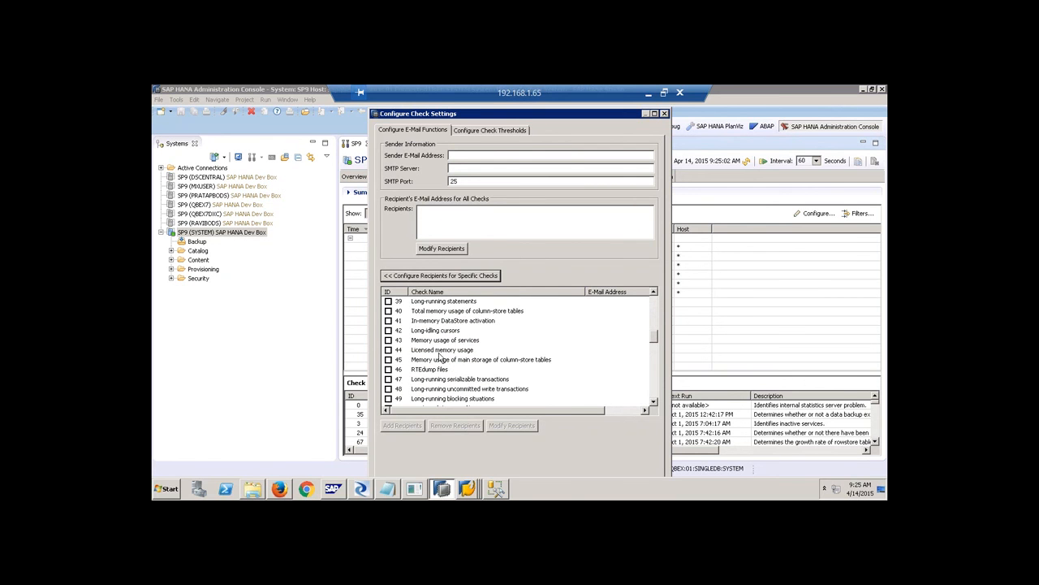
# Mark check 45, cancel adding recipients, and close Configure Check Settings without saving.
pyautogui.click(389, 360)
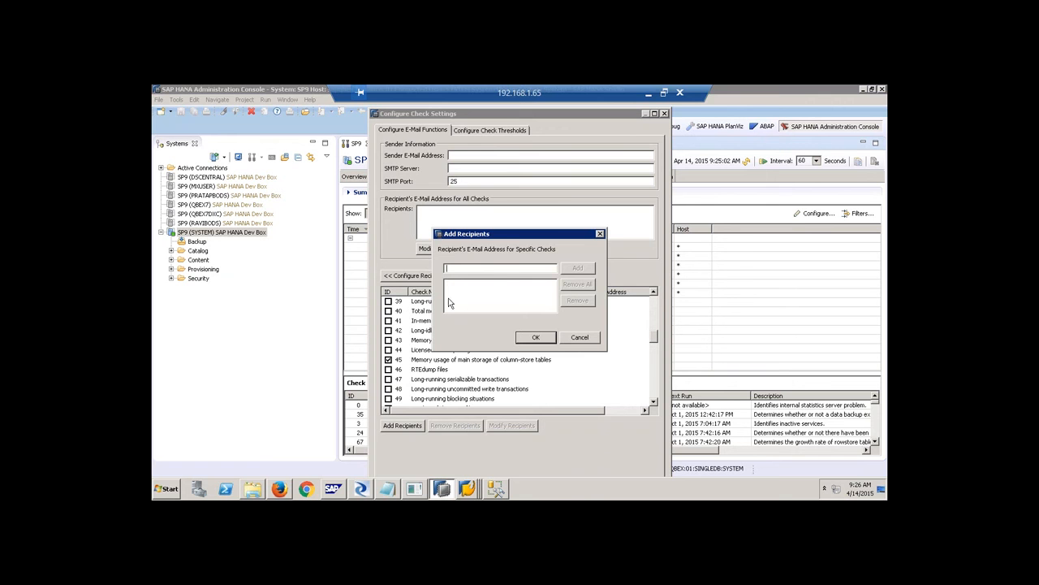
pyautogui.click(569, 337)
pyautogui.click(664, 114)
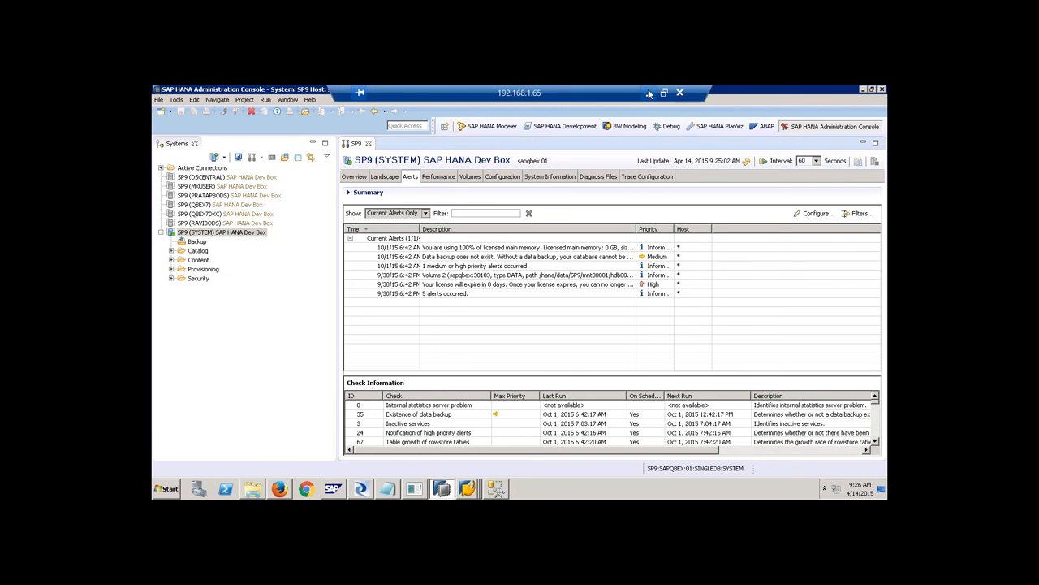
pyautogui.click(648, 94)
# Return to the Excel workbook, switch to Sheet2 and hide its gridlines.
pyautogui.click(611, 105)
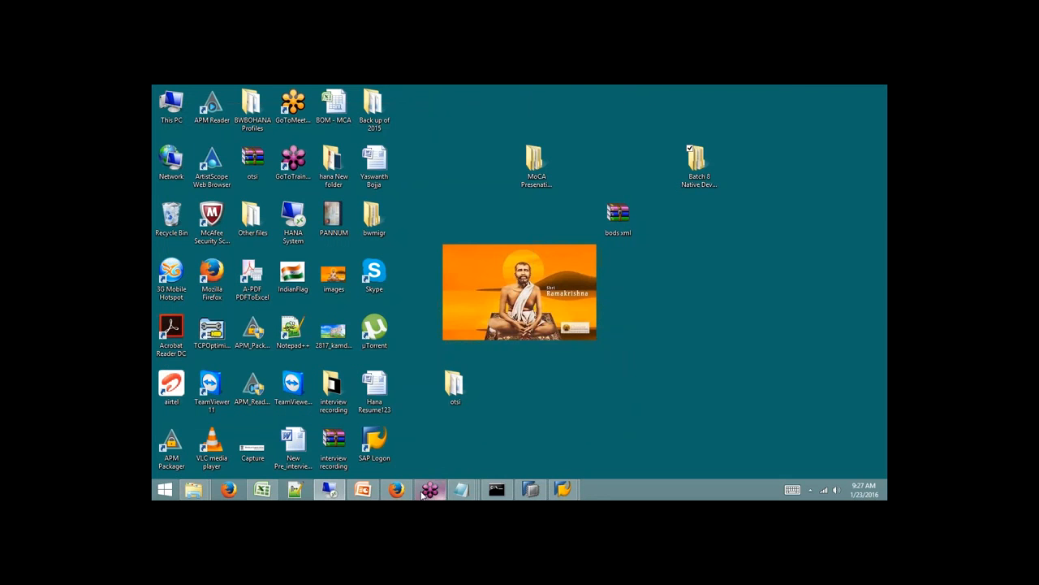
pyautogui.click(262, 490)
pyautogui.click(239, 458)
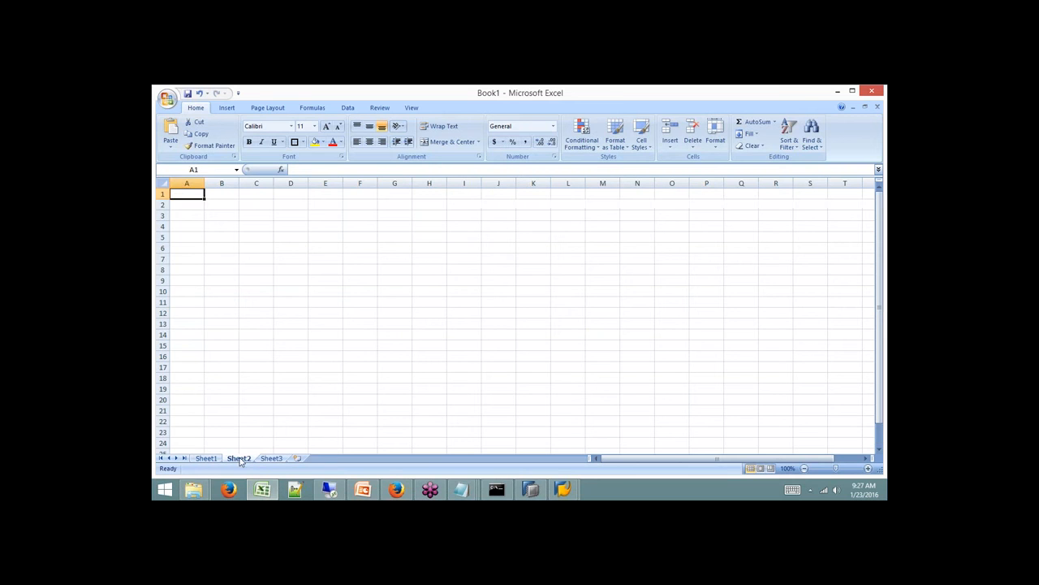
pyautogui.click(307, 262)
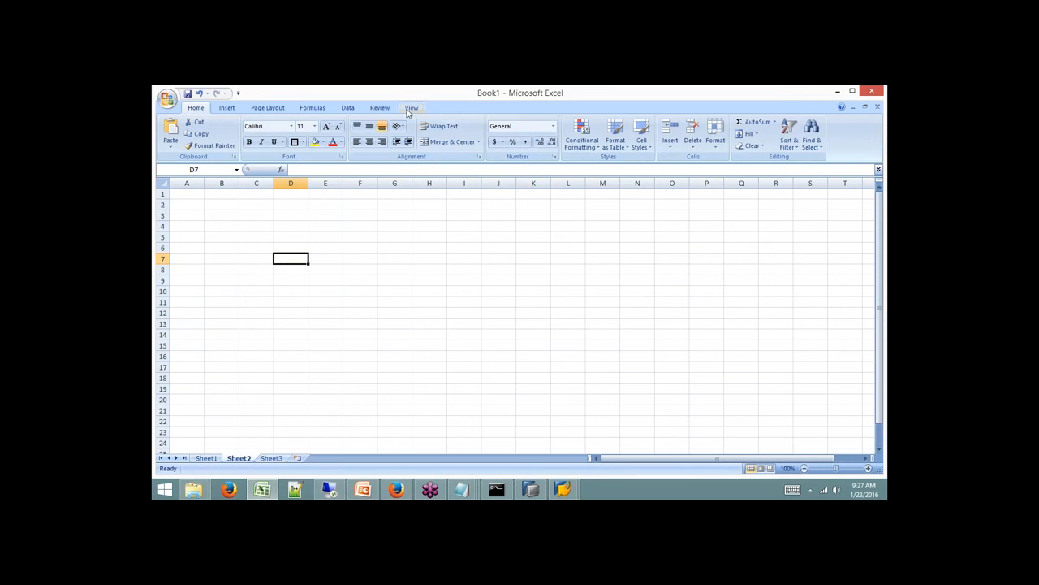
pyautogui.scroll(-6, 333, 150)
pyautogui.click(302, 134)
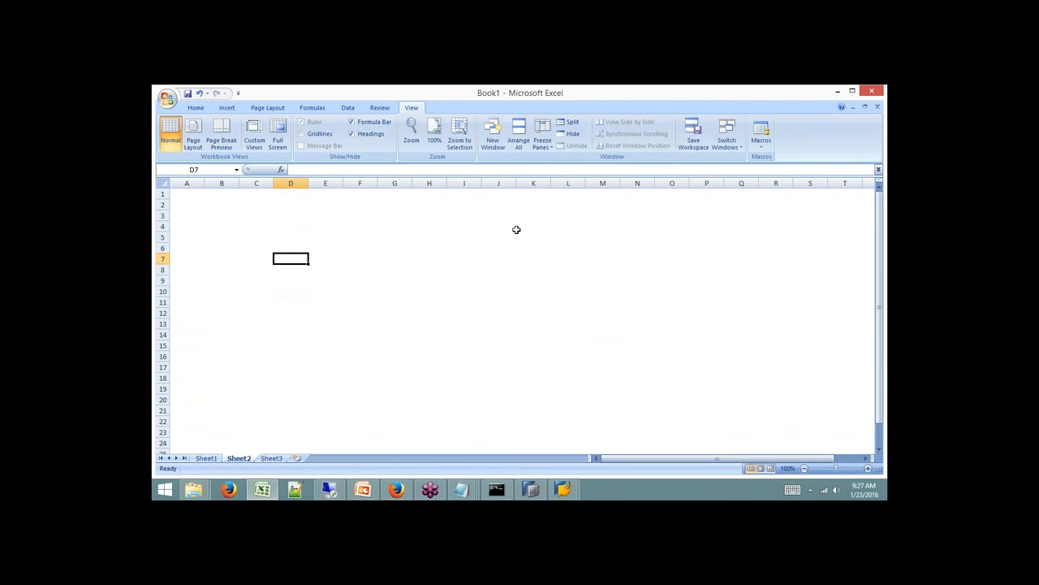
# Enter BW on HANA, HANA DB, BODS and BO - BI in cells F5, F8, F11 and F14.
pyautogui.click(370, 238)
pyautogui.write('BW')
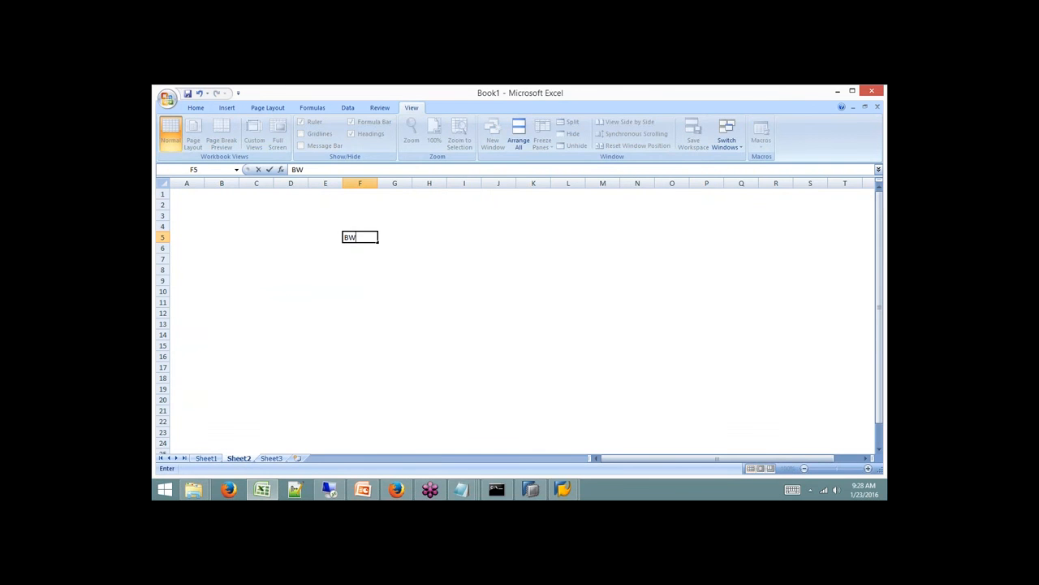
pyautogui.write(' on HANA')
pyautogui.press('Return')
pyautogui.click(452, 239)
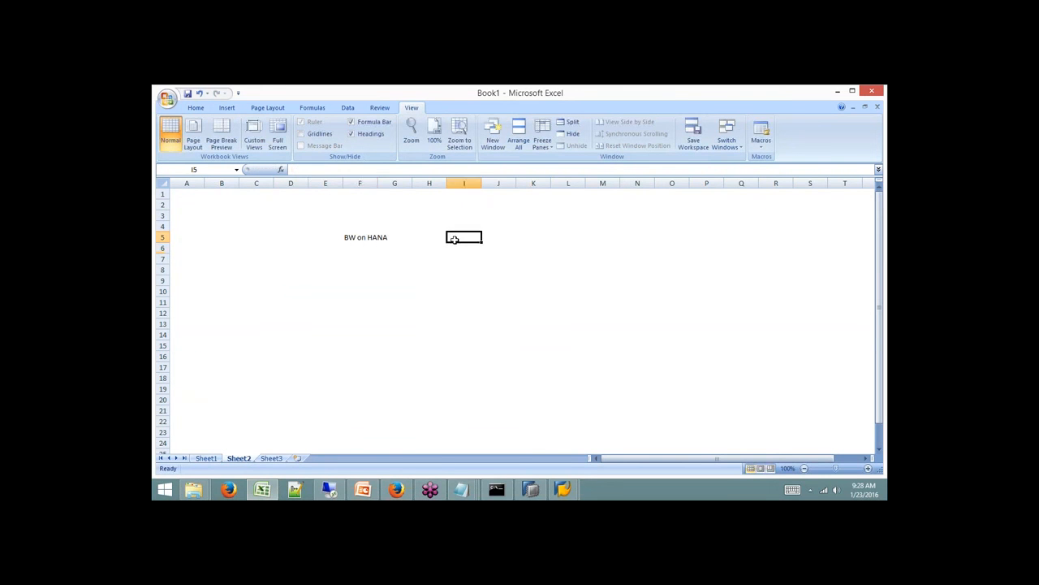
pyautogui.click(346, 273)
pyautogui.write('HANA DB')
pyautogui.click(351, 302)
pyautogui.write('BODS')
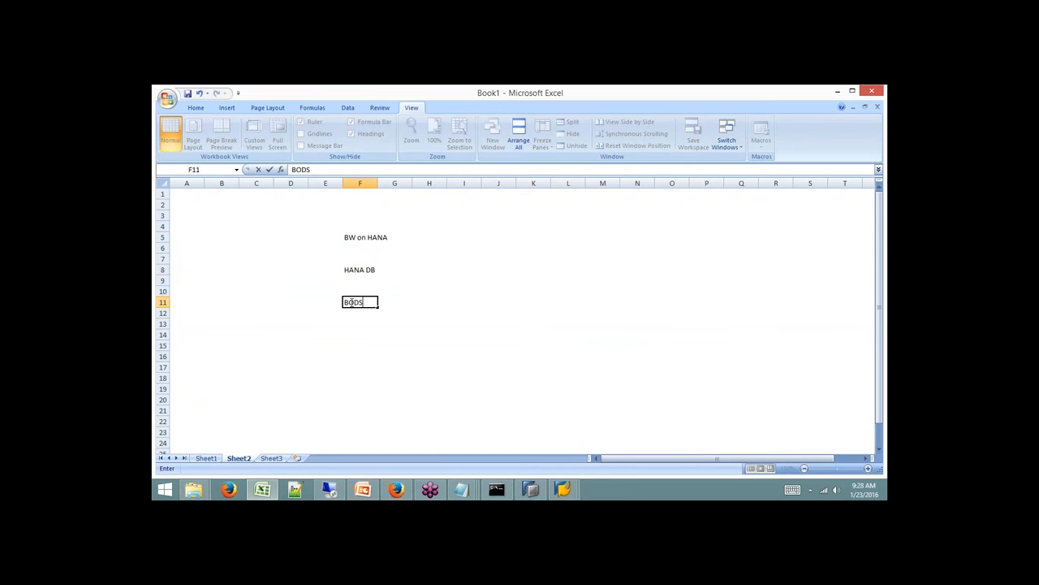
pyautogui.click(354, 345)
pyautogui.press('Up')
pyautogui.write('BO - BI')
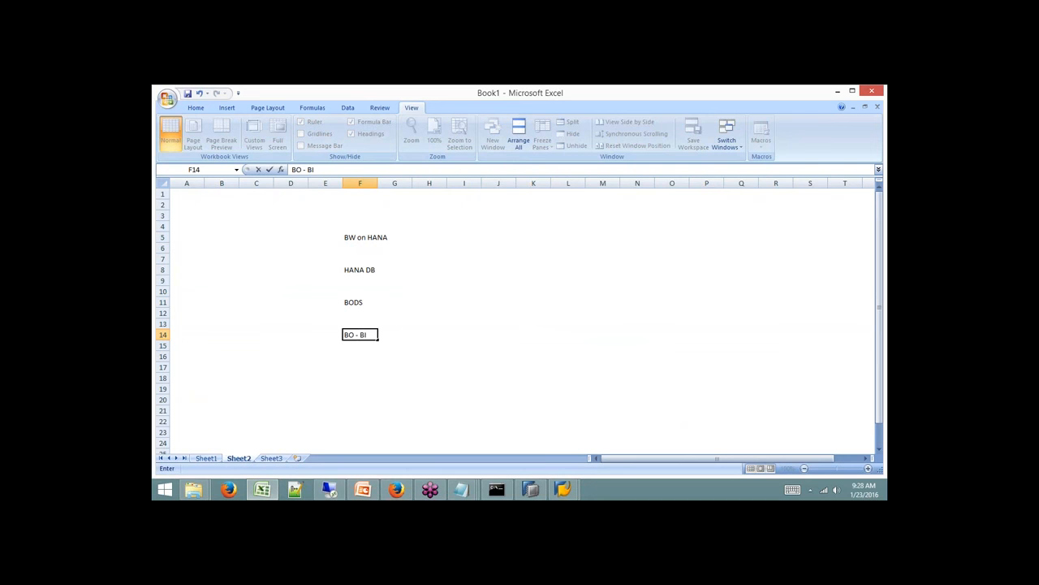
pyautogui.click(357, 304)
# Add ECC in F2, BW on MSSQL in F17 and SLT in F20.
pyautogui.click(358, 270)
pyautogui.click(356, 237)
pyautogui.click(349, 205)
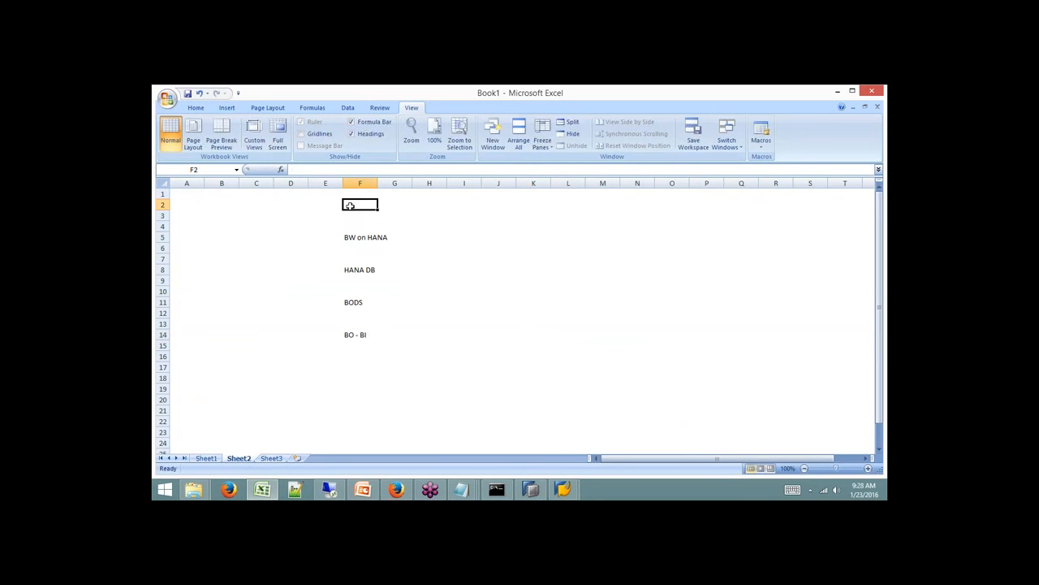
pyautogui.write('ECC')
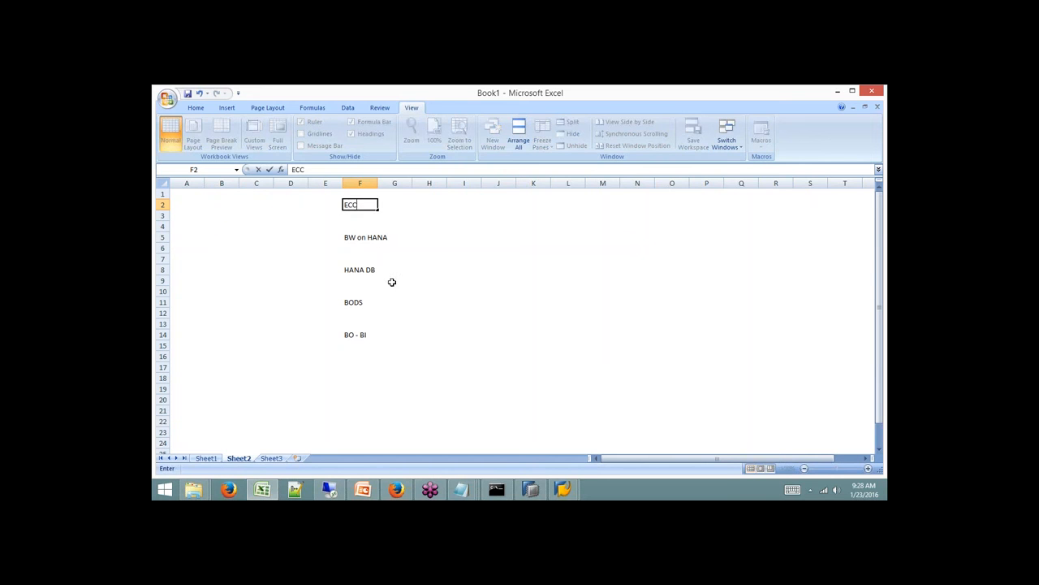
pyautogui.click(350, 367)
pyautogui.write('B')
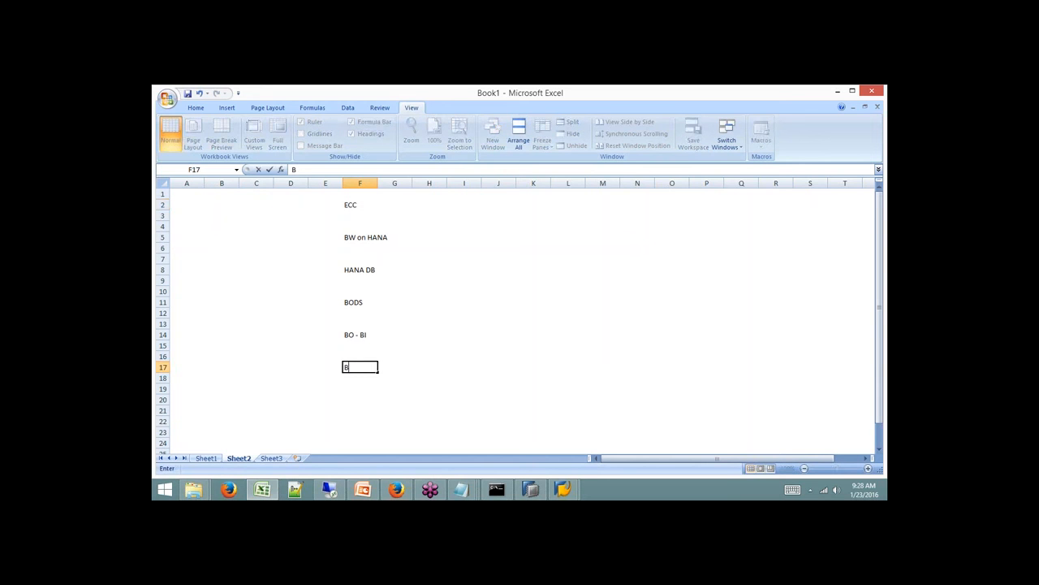
pyautogui.write('W on MSSQL')
pyautogui.click(351, 399)
pyautogui.write('SLT')
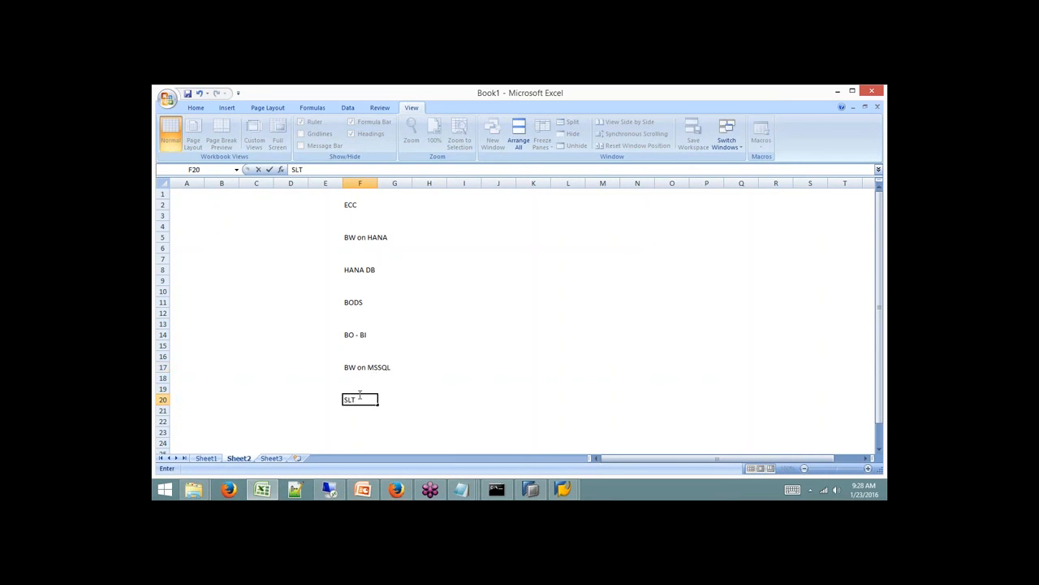
pyautogui.click(353, 423)
# Enter Data Provisioning Agent in F23 and select the list range F2:H23.
pyautogui.click(351, 428)
pyautogui.write('Data Pr')
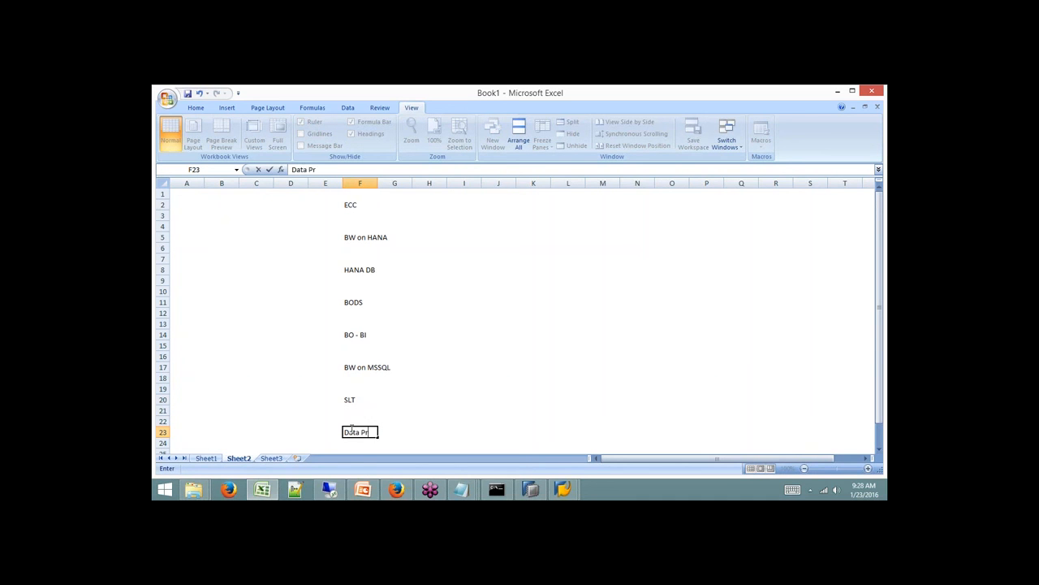
pyautogui.write('ovisioning Agent')
pyautogui.click(429, 398)
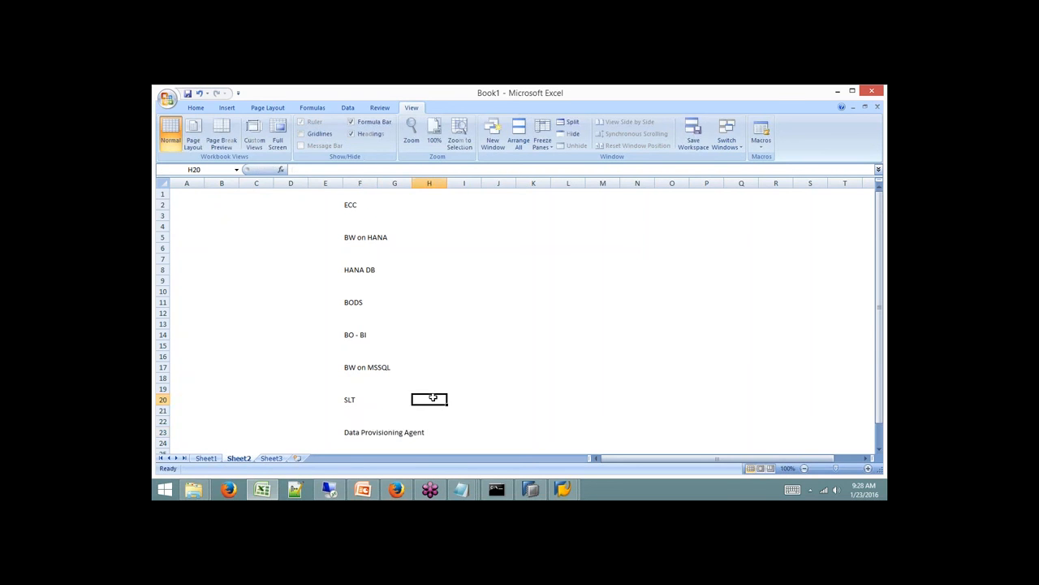
pyautogui.moveTo(349, 205); pyautogui.dragTo(424, 436)
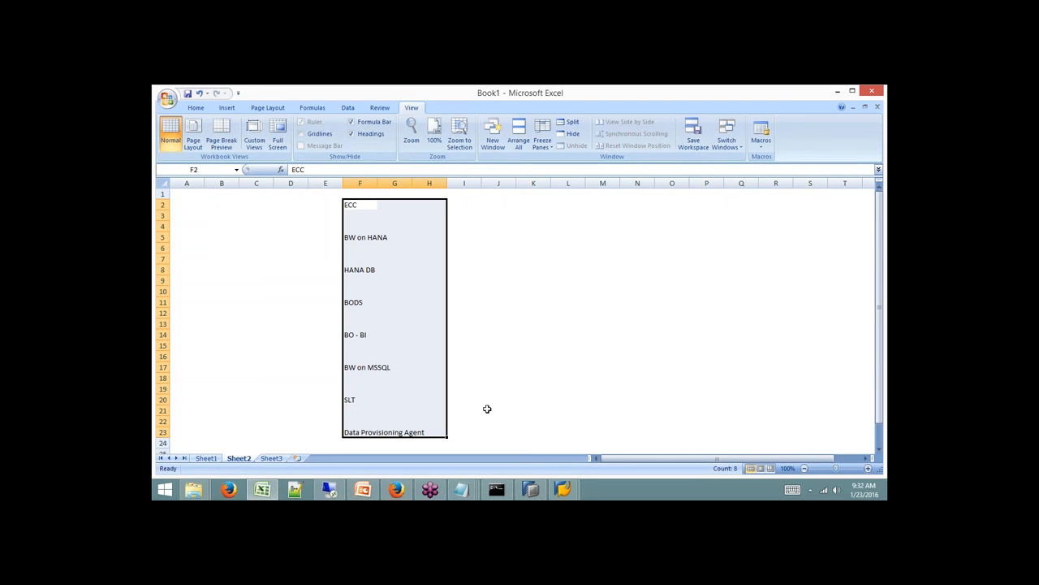
pyautogui.click(883, 259)
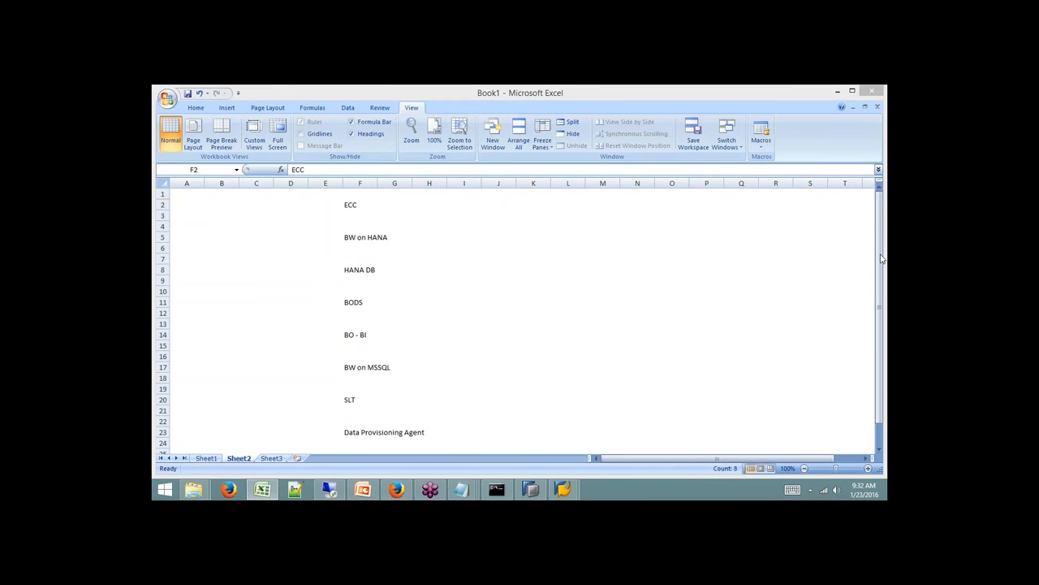